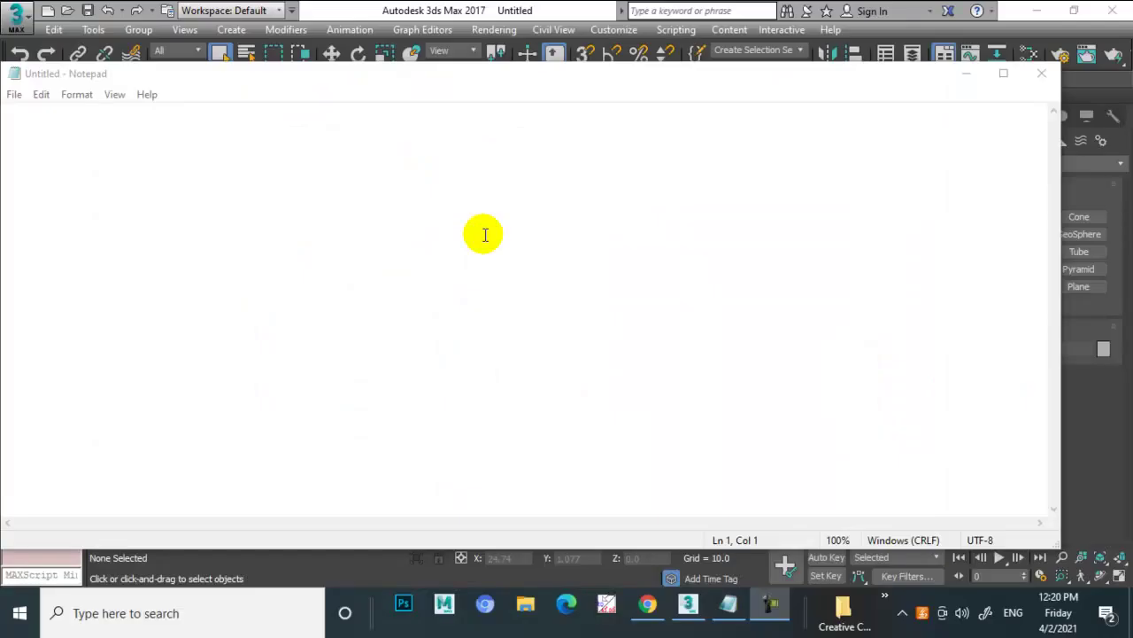
Write 'Modeling a Swing Chair in 3dsmax in this tutorial' in Notepad and minimize it.
{"action": "left_click", "coordinate": [485, 235]}
{"action": "type", "text": "M"}
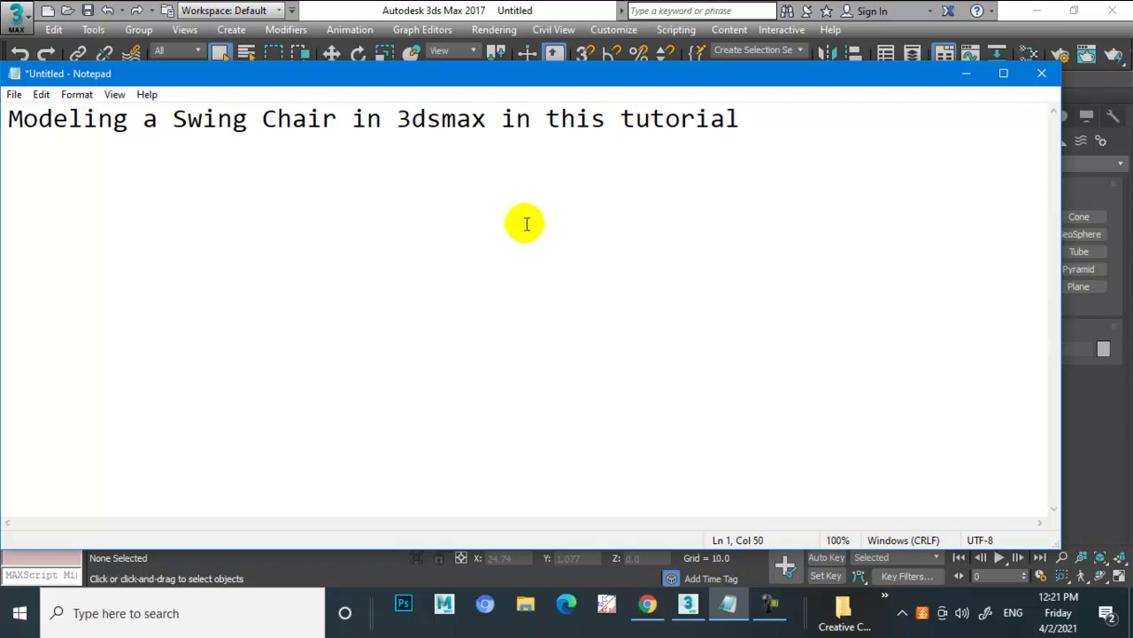
{"action": "left_click", "coordinate": [967, 77]}
Switch 3ds Max to four viewports with the upper-right set to Front, then open the Rendering menu.
{"action": "key", "text": "alt+w"}
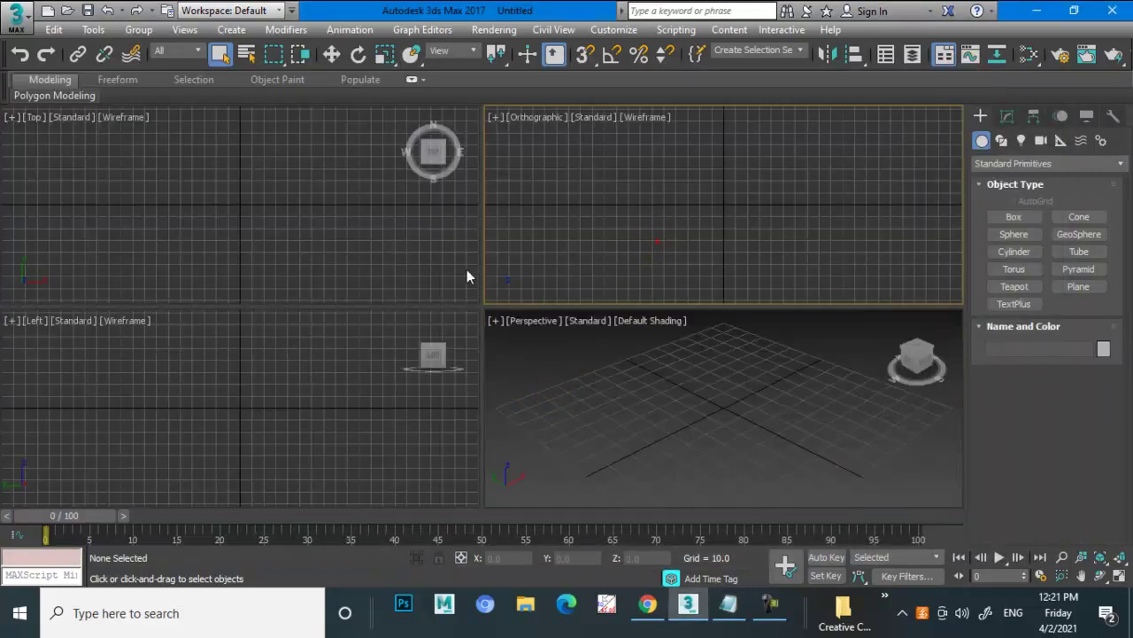
{"action": "left_click", "coordinate": [773, 425]}
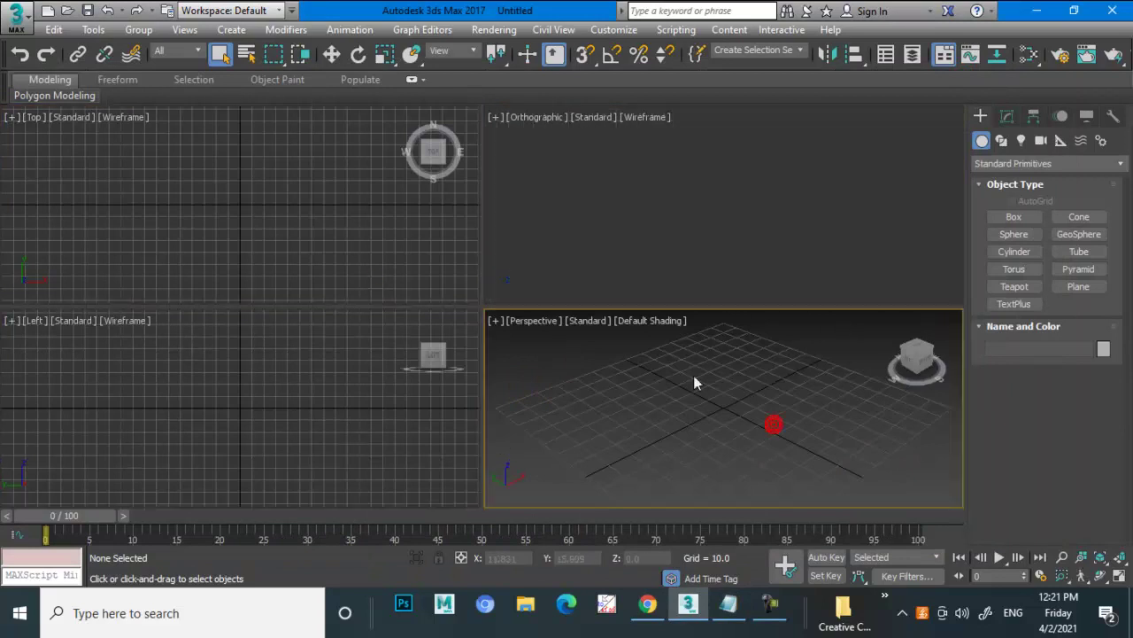
{"action": "left_click", "coordinate": [626, 211]}
{"action": "key", "text": "f"}
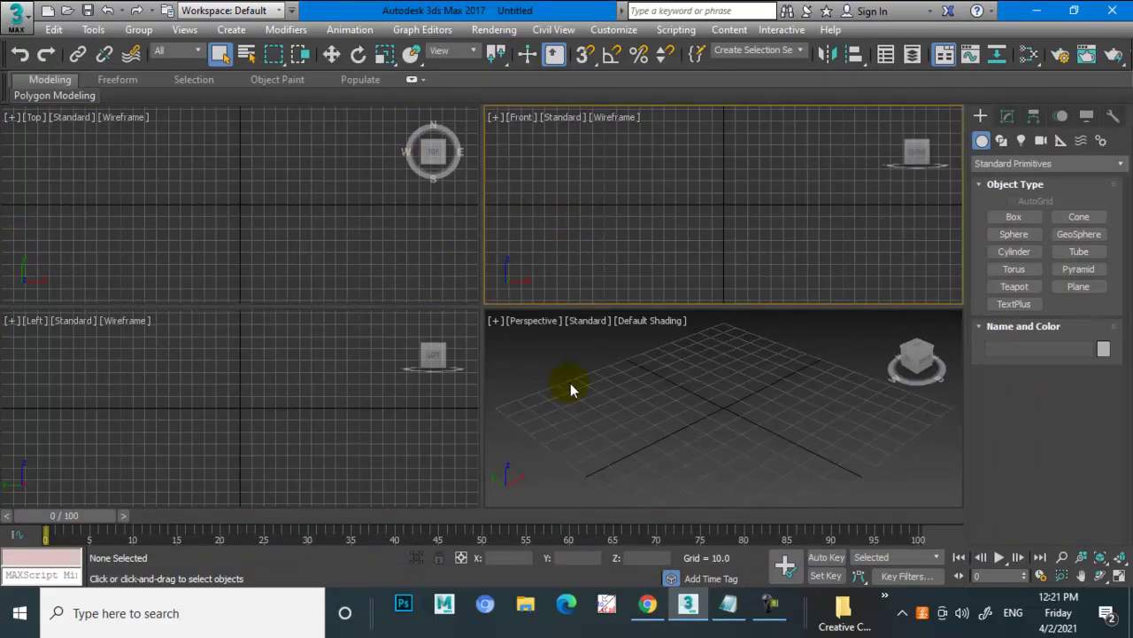
{"action": "left_click", "coordinate": [574, 387]}
{"action": "left_click", "coordinate": [493, 30]}
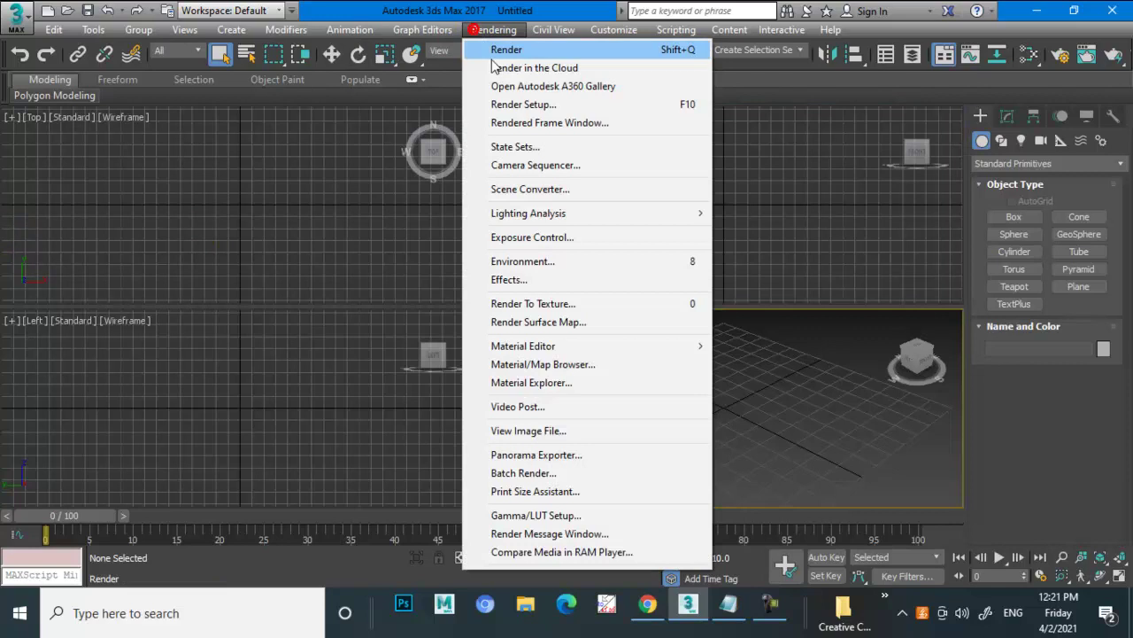
Open swing chairs.jpg from the Desktop through Rendering > View Image File.
{"action": "left_click", "coordinate": [564, 431]}
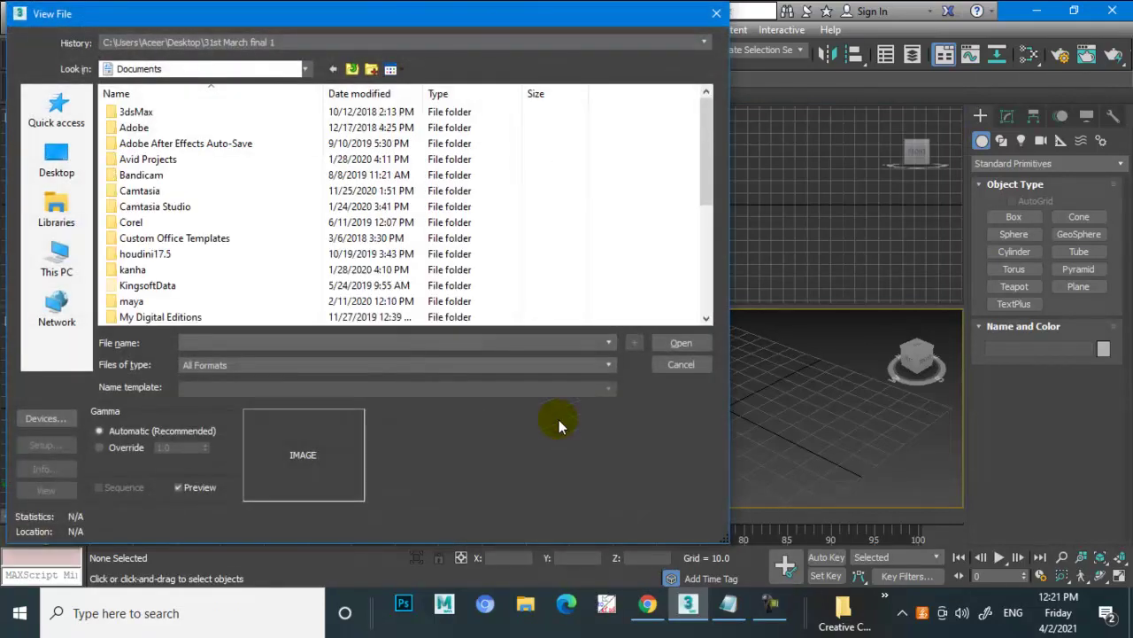
{"action": "left_click", "coordinate": [57, 161]}
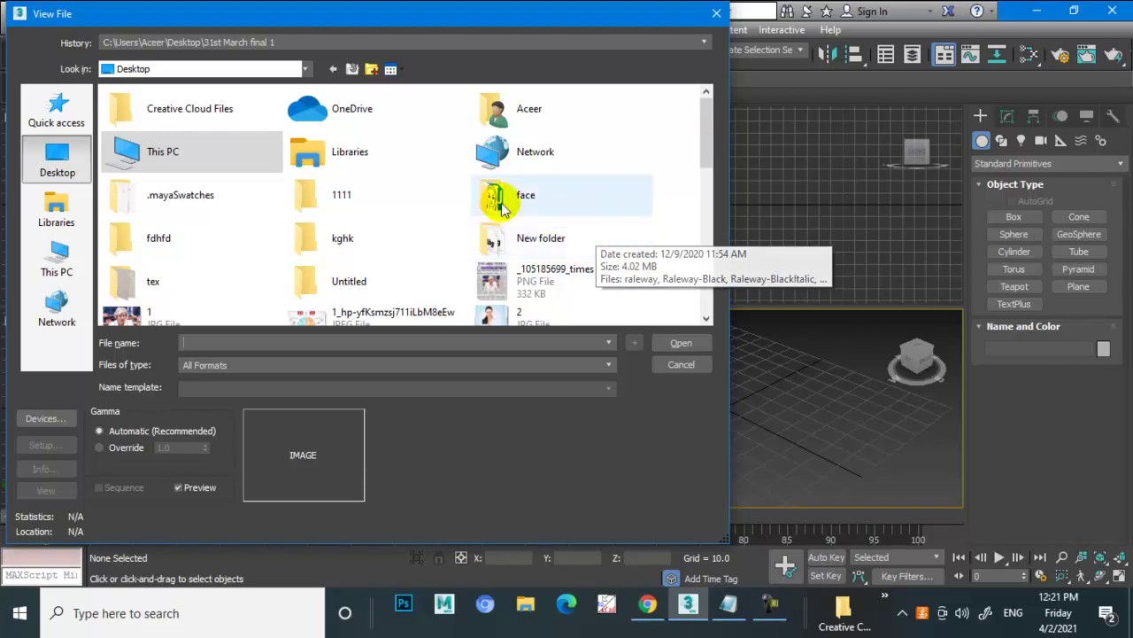
{"action": "mouse_move", "coordinate": [709, 142]}
{"action": "left_mouse_down"}
{"action": "mouse_move", "coordinate": [718, 208]}
{"action": "mouse_move", "coordinate": [705, 292]}
{"action": "mouse_move", "coordinate": [695, 182]}
{"action": "left_mouse_up"}
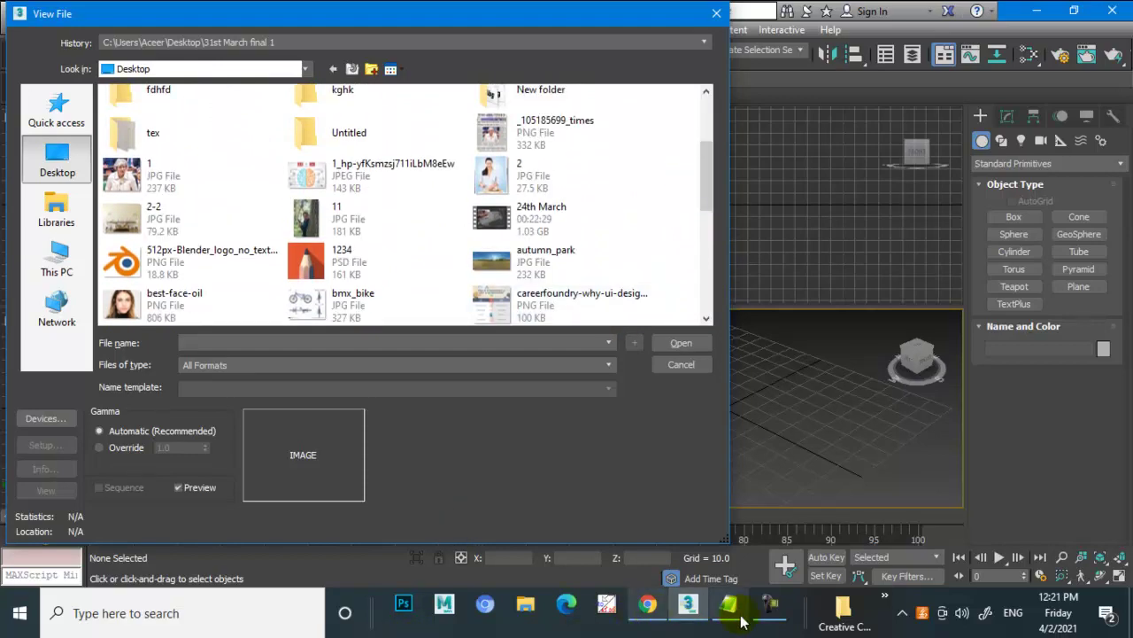
{"action": "left_click", "coordinate": [769, 607]}
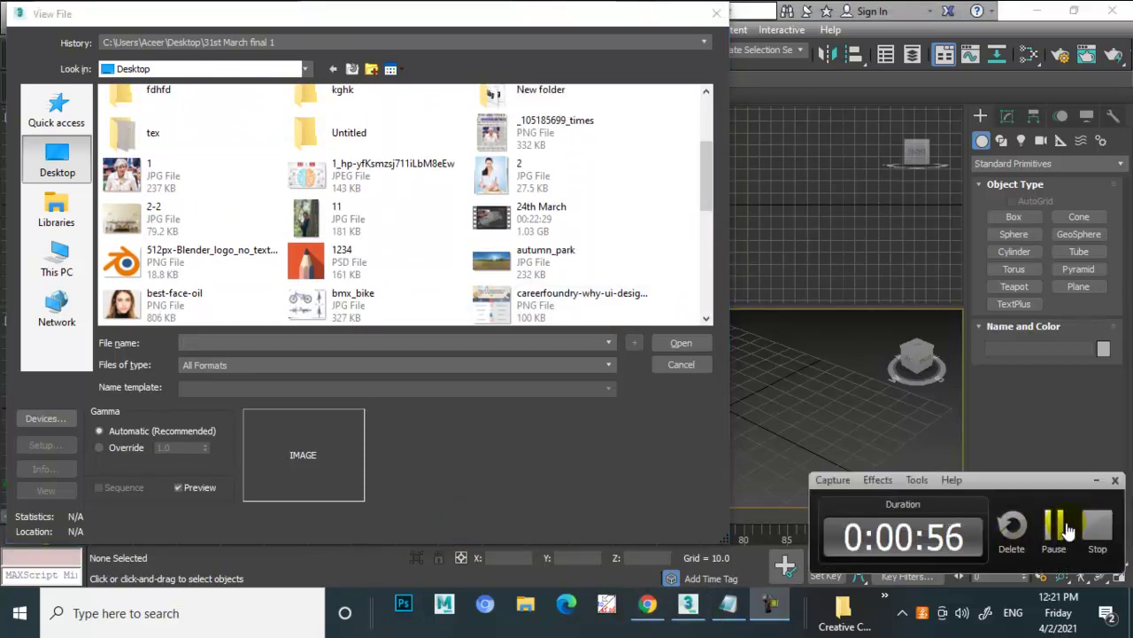
{"action": "double_click", "coordinate": [328, 184]}
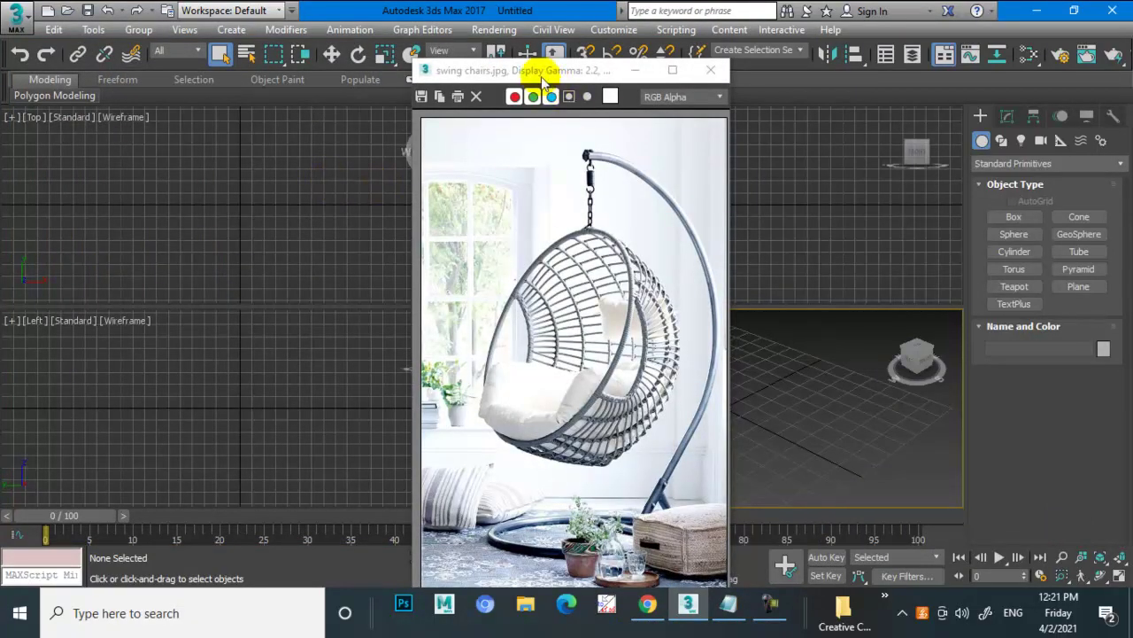
Move the reference photo to the top-left and maximize the Perspective view.
{"action": "left_click_drag", "start_coordinate": [539, 71], "coordinate": [153, 22]}
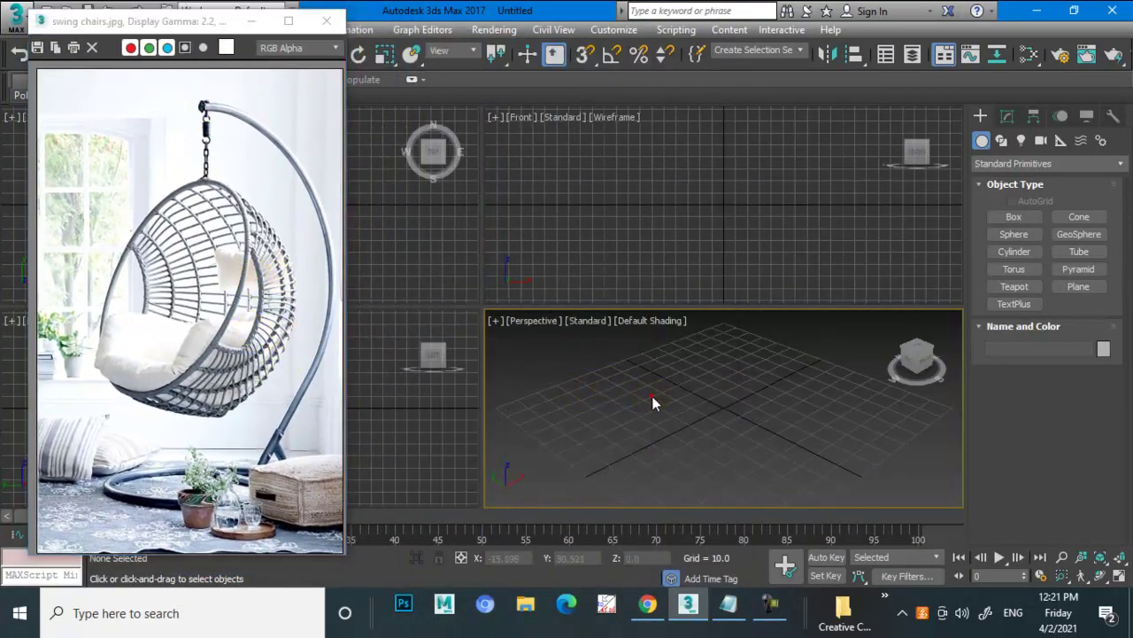
{"action": "key", "text": "alt+w"}
{"action": "mouse_move", "coordinate": [679, 397]}
{"action": "middle_mouse_down", "text": "alt"}
{"action": "mouse_move", "coordinate": [776, 372]}
{"action": "mouse_move", "coordinate": [729, 375]}
{"action": "middle_mouse_up", "text": "alt"}
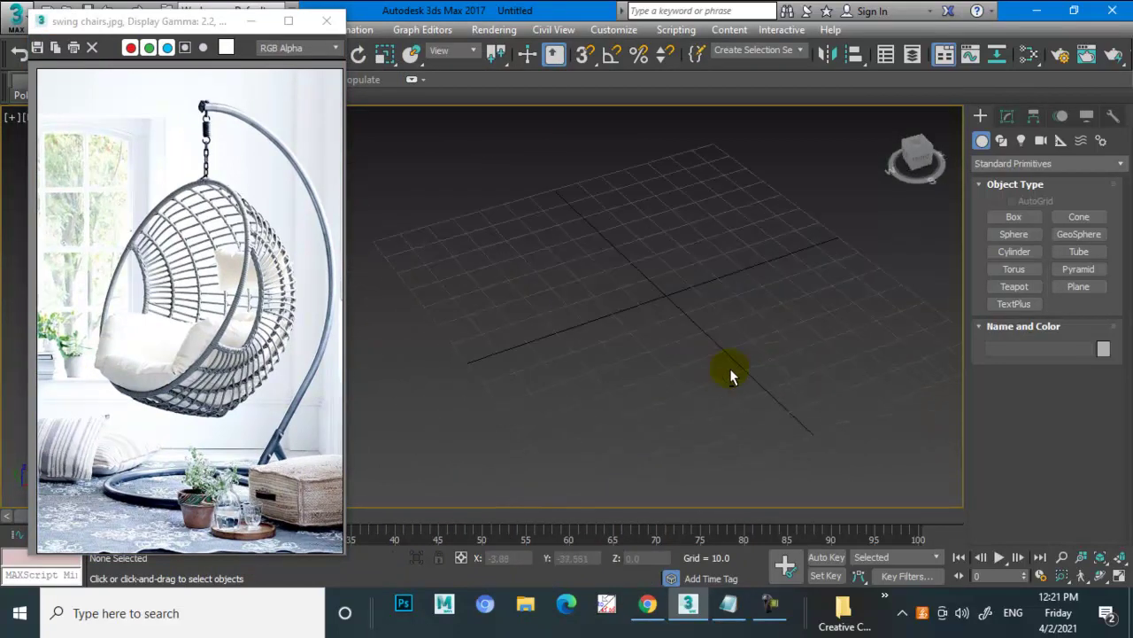
Draw a large ground plane, Plane001, and move it to the grid centre.
{"action": "left_click", "coordinate": [1078, 286]}
{"action": "scroll", "coordinate": [851, 295], "scroll_direction": "down", "scroll_amount": 2}
{"action": "scroll", "coordinate": [850, 295], "scroll_direction": "down", "scroll_amount": 2}
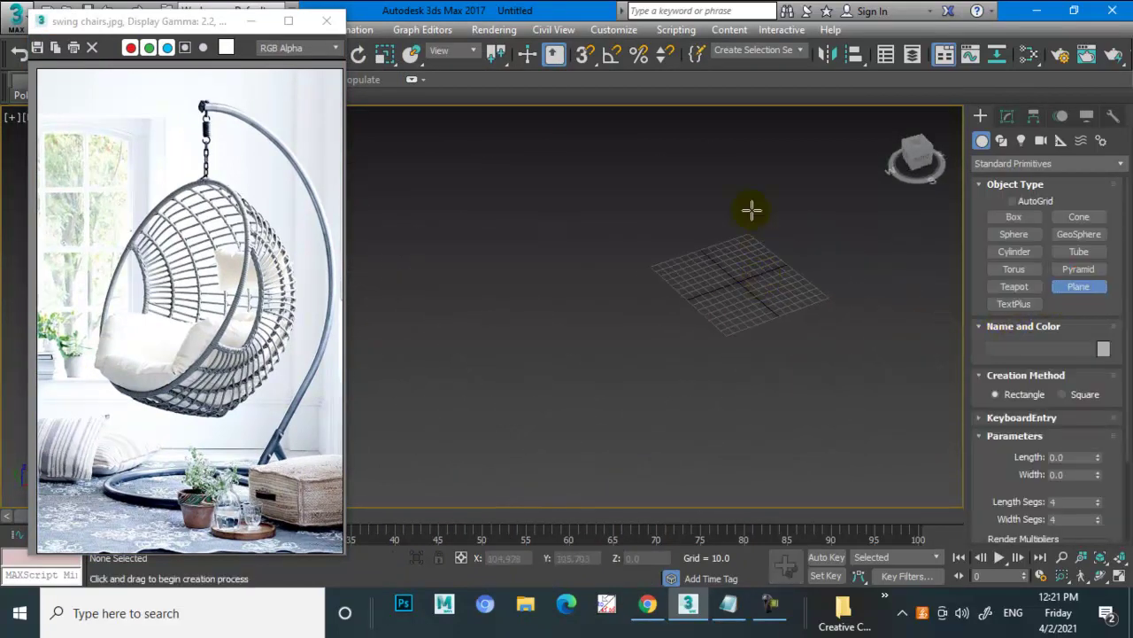
{"action": "left_click_drag", "start_coordinate": [749, 204], "coordinate": [685, 433]}
{"action": "scroll", "coordinate": [771, 228], "scroll_direction": "up", "scroll_amount": 4}
{"action": "right_click", "coordinate": [709, 363]}
{"action": "mouse_move", "coordinate": [709, 363]}
{"action": "left_mouse_down"}
{"action": "mouse_move", "coordinate": [614, 372]}
{"action": "mouse_move", "coordinate": [615, 307]}
{"action": "mouse_move", "coordinate": [703, 293]}
{"action": "left_mouse_up"}
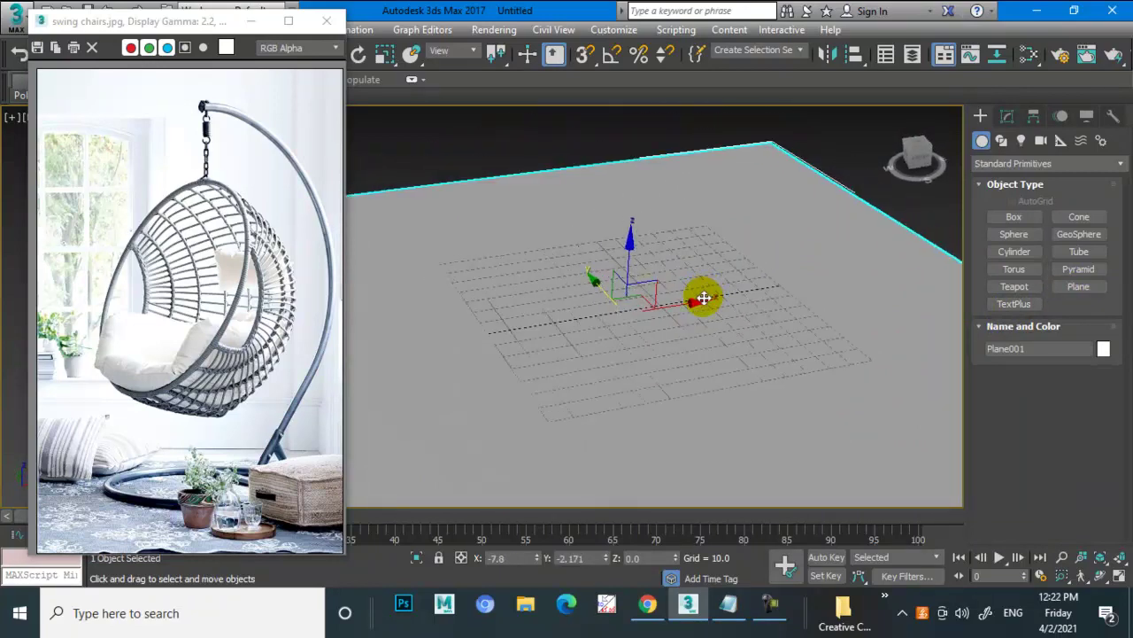
{"action": "left_click", "coordinate": [1001, 141]}
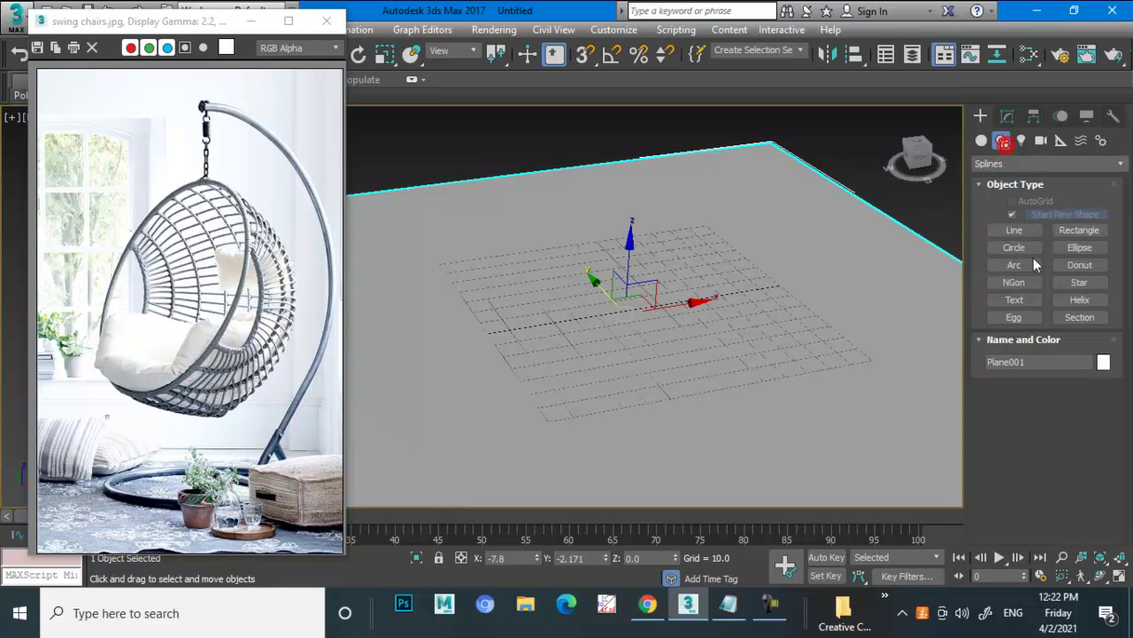
Draw a circle, Circle001, on the ground plane.
{"action": "left_click", "coordinate": [1014, 248]}
{"action": "left_click_drag", "start_coordinate": [622, 335], "coordinate": [713, 392]}
{"action": "right_click", "coordinate": [714, 393]}
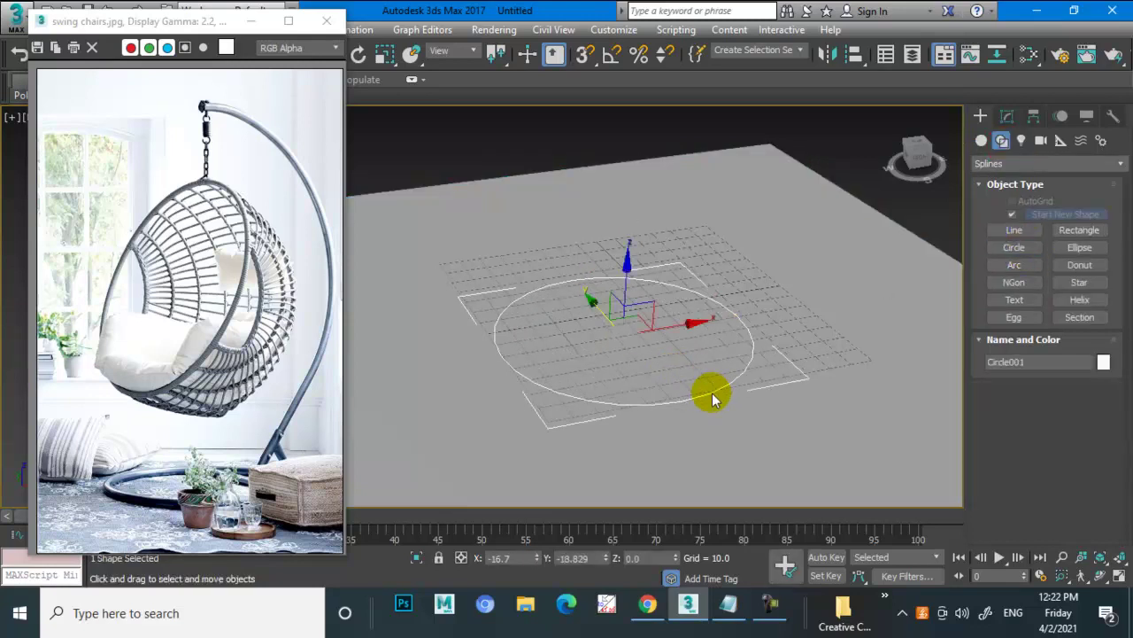
Enable the circle's viewport rendering as a tube 9.246 thick with 17 sides.
{"action": "left_click", "coordinate": [1006, 117]}
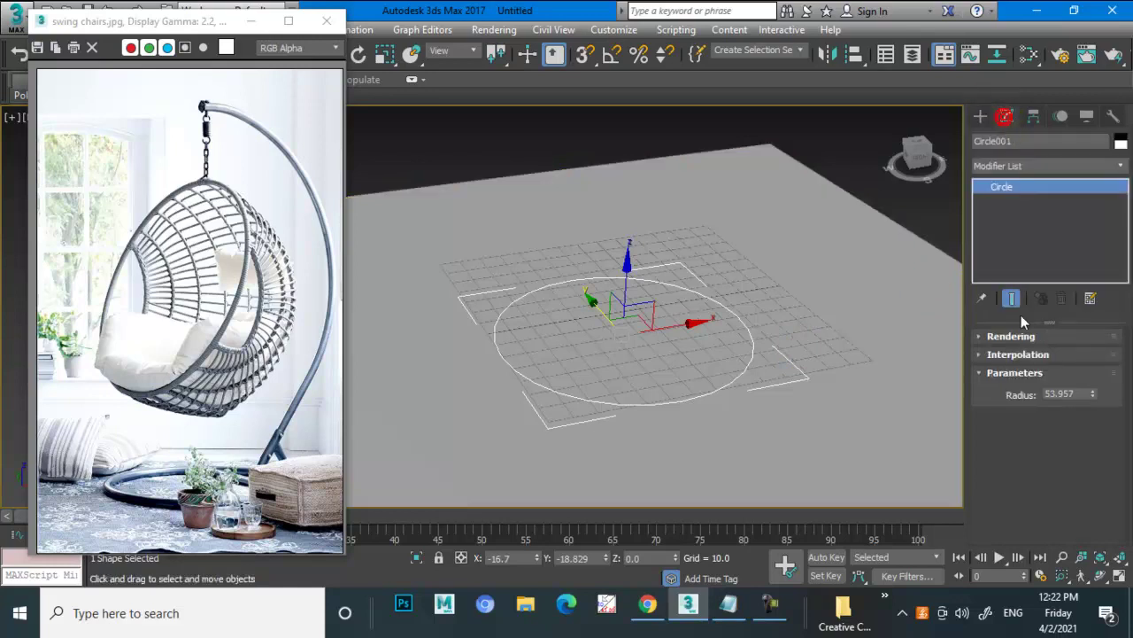
{"action": "left_click", "coordinate": [1010, 336]}
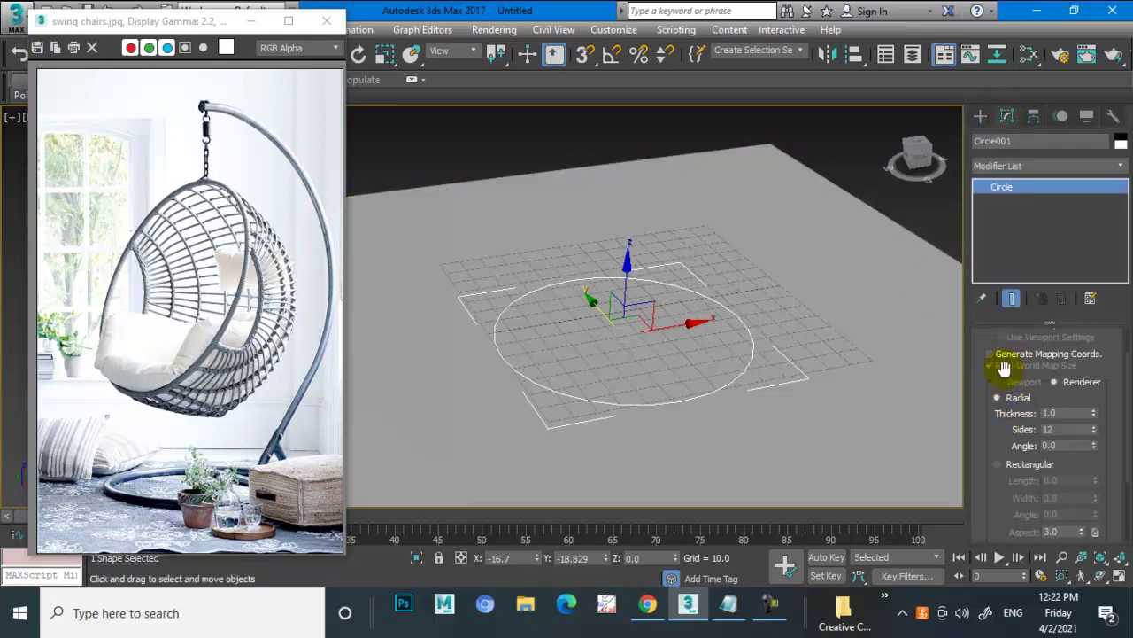
{"action": "scroll", "coordinate": [988, 376], "scroll_direction": "up", "scroll_amount": 2}
{"action": "left_click", "coordinate": [1001, 366]}
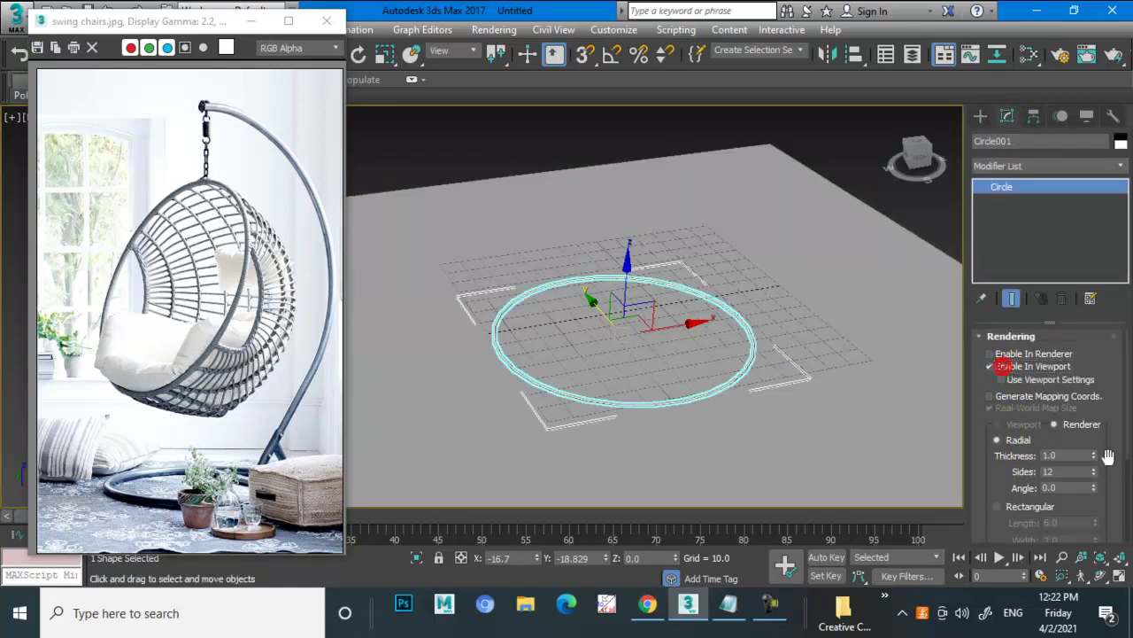
{"action": "left_click_drag", "start_coordinate": [1094, 455], "coordinate": [1031, 53]}
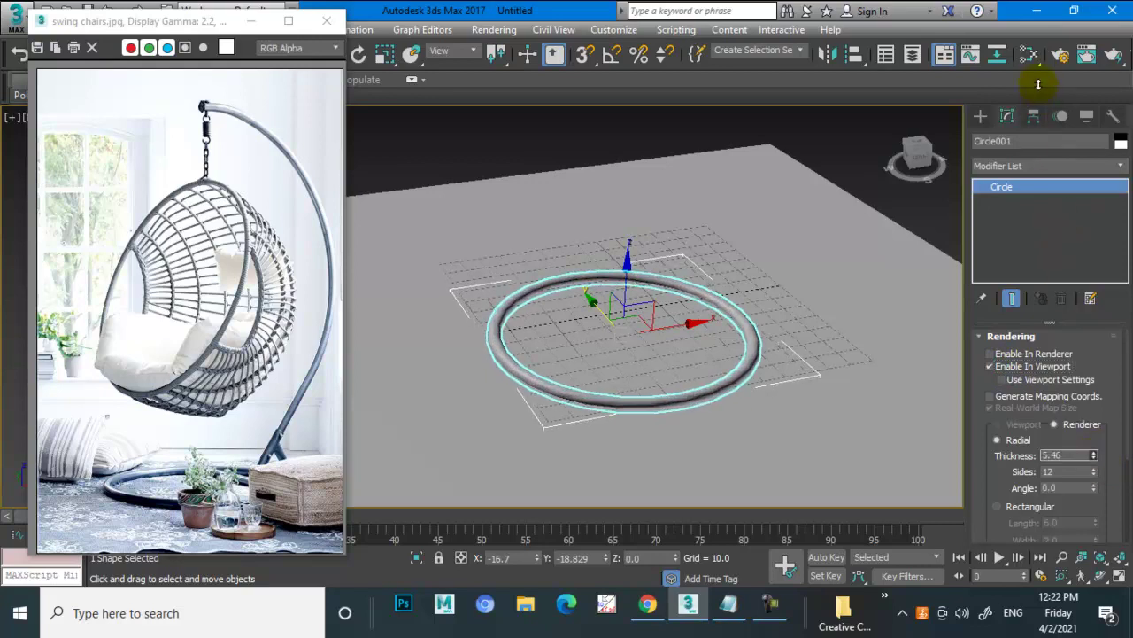
{"action": "left_click_drag", "start_coordinate": [1036, 48], "coordinate": [1042, 73]}
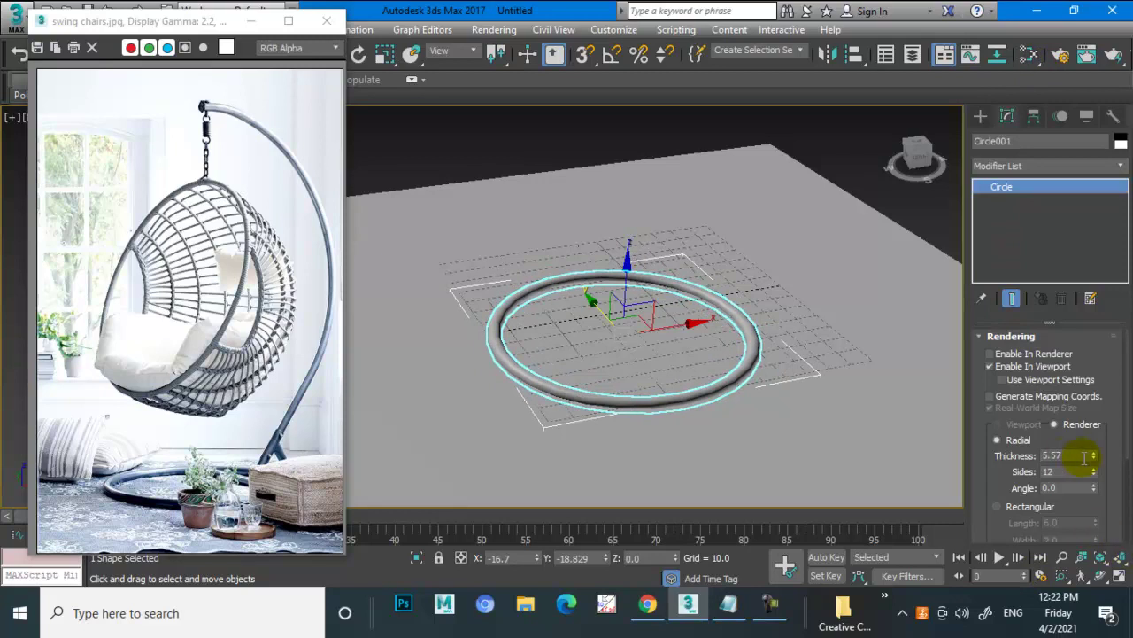
{"action": "left_click_drag", "start_coordinate": [1097, 460], "coordinate": [1091, 407]}
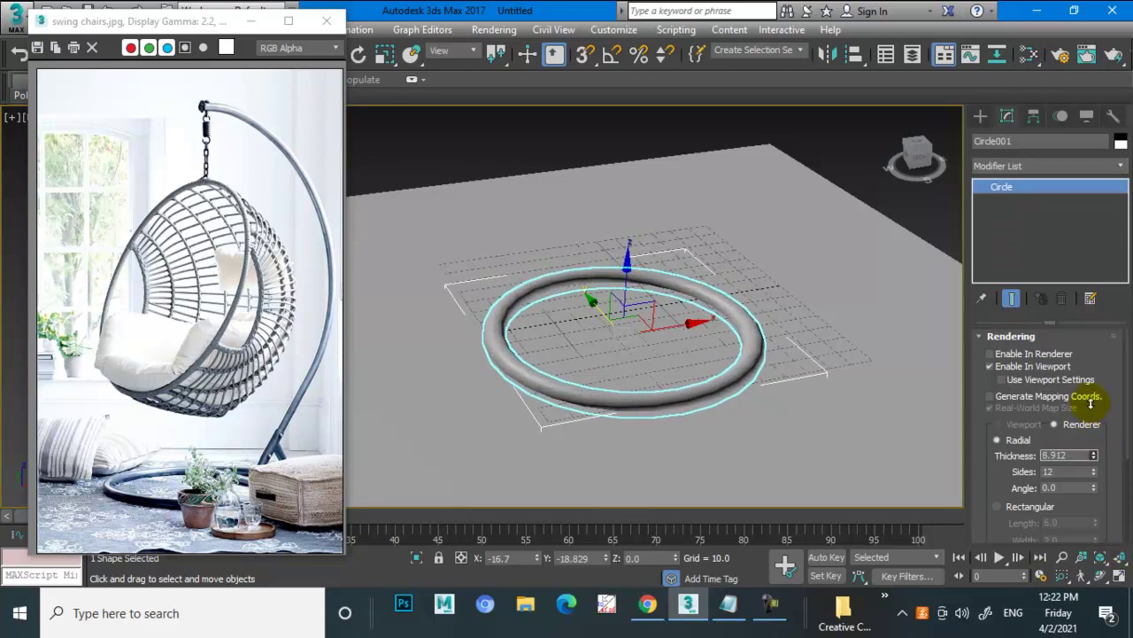
{"action": "key", "text": "F4"}
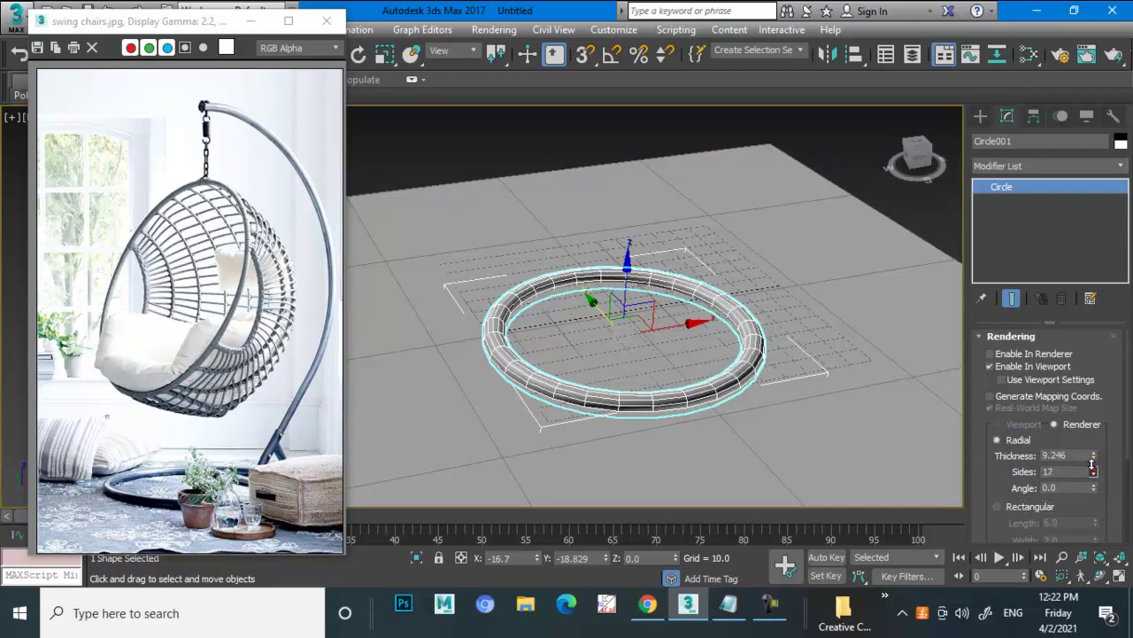
{"action": "left_click_drag", "start_coordinate": [1094, 473], "coordinate": [1095, 478]}
{"action": "left_click_drag", "start_coordinate": [1015, 534], "coordinate": [994, 381]}
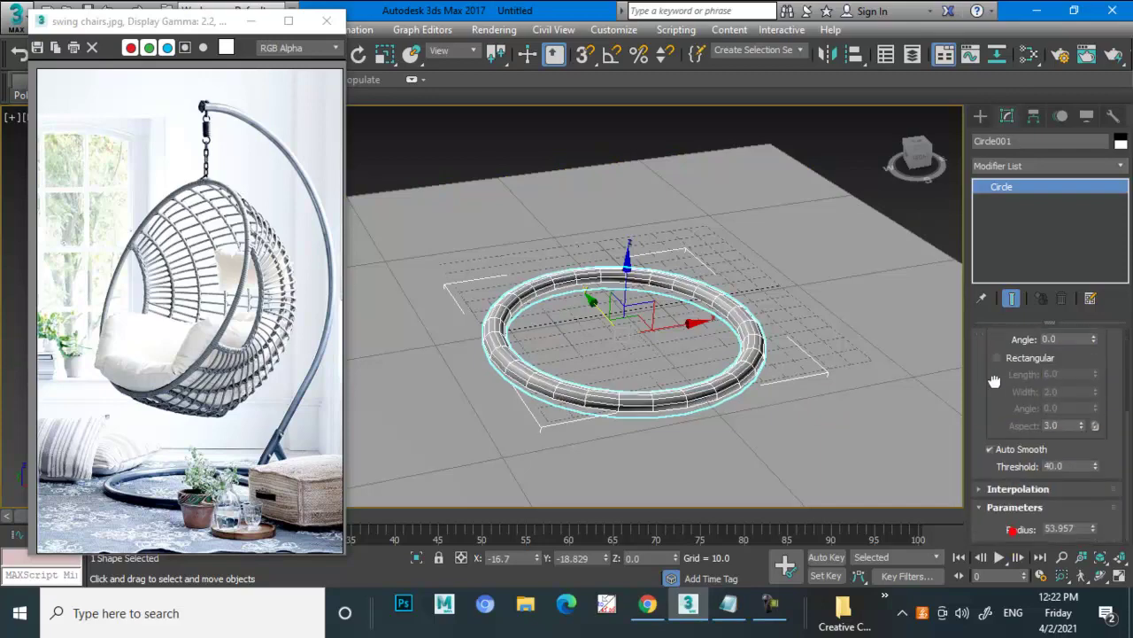
Raise the circle's interpolation steps to 12 for a smoother ring.
{"action": "left_click", "coordinate": [1011, 490]}
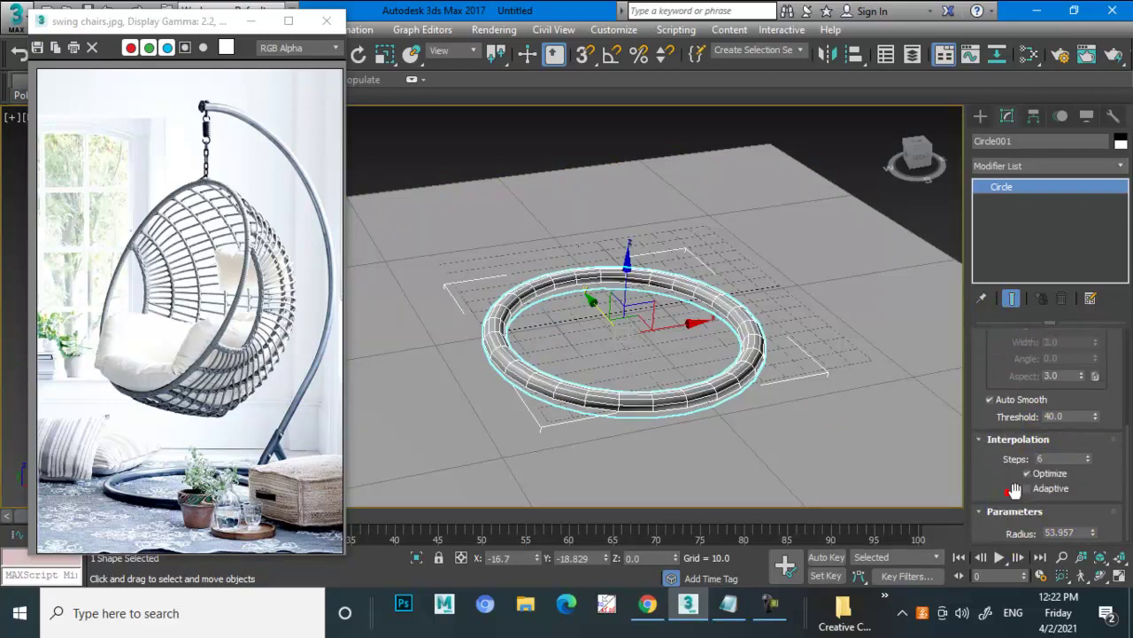
{"action": "left_click", "coordinate": [1090, 455]}
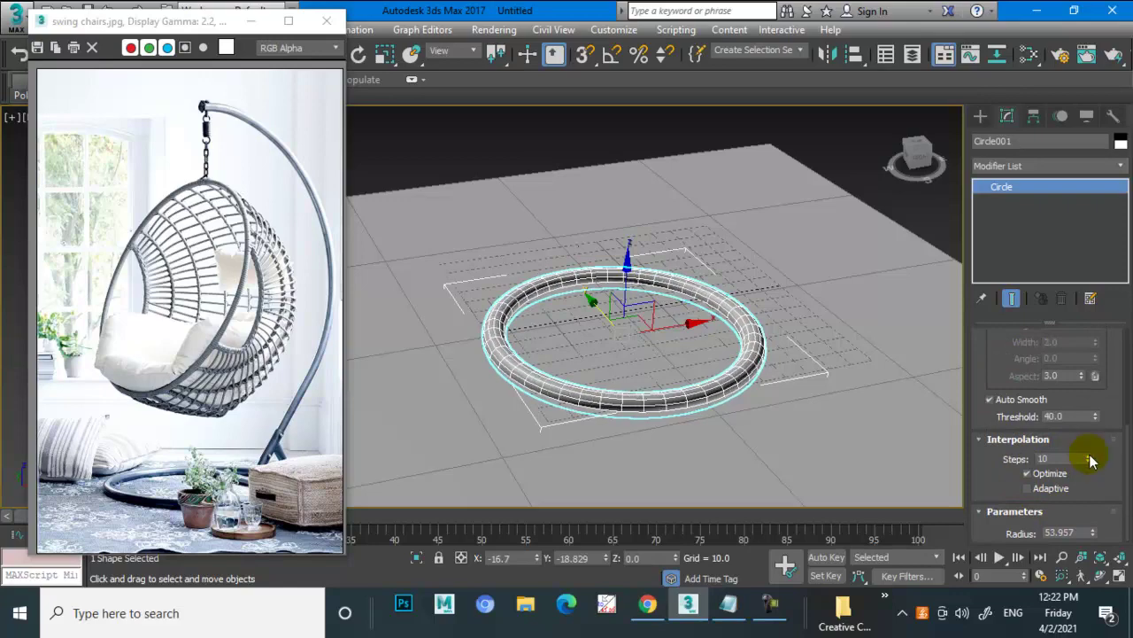
{"action": "left_click", "coordinate": [1090, 455]}
{"action": "left_click", "coordinate": [1090, 456]}
Frame the ring in the Front view and lower its tube thickness to 7.397.
{"action": "key", "text": "alt+w"}
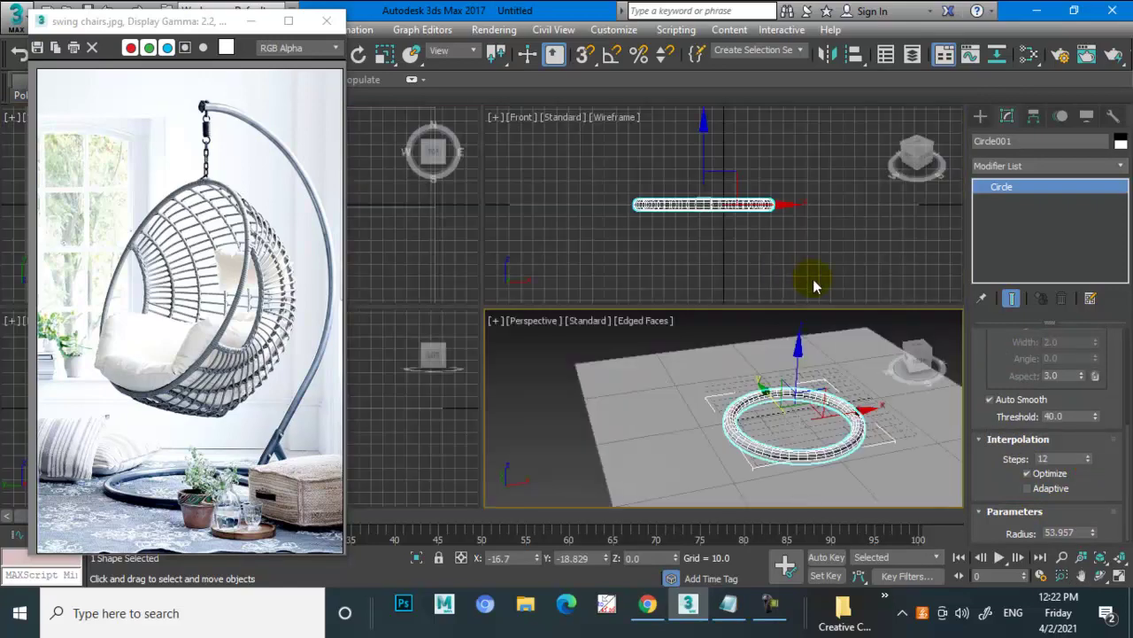
{"action": "key", "text": "alt+w"}
{"action": "key", "text": "f"}
{"action": "scroll", "coordinate": [732, 259], "scroll_direction": "down", "scroll_amount": 4}
{"action": "mouse_move", "coordinate": [731, 258]}
{"action": "middle_mouse_down"}
{"action": "mouse_move", "coordinate": [736, 350]}
{"action": "mouse_move", "coordinate": [707, 309]}
{"action": "middle_mouse_up"}
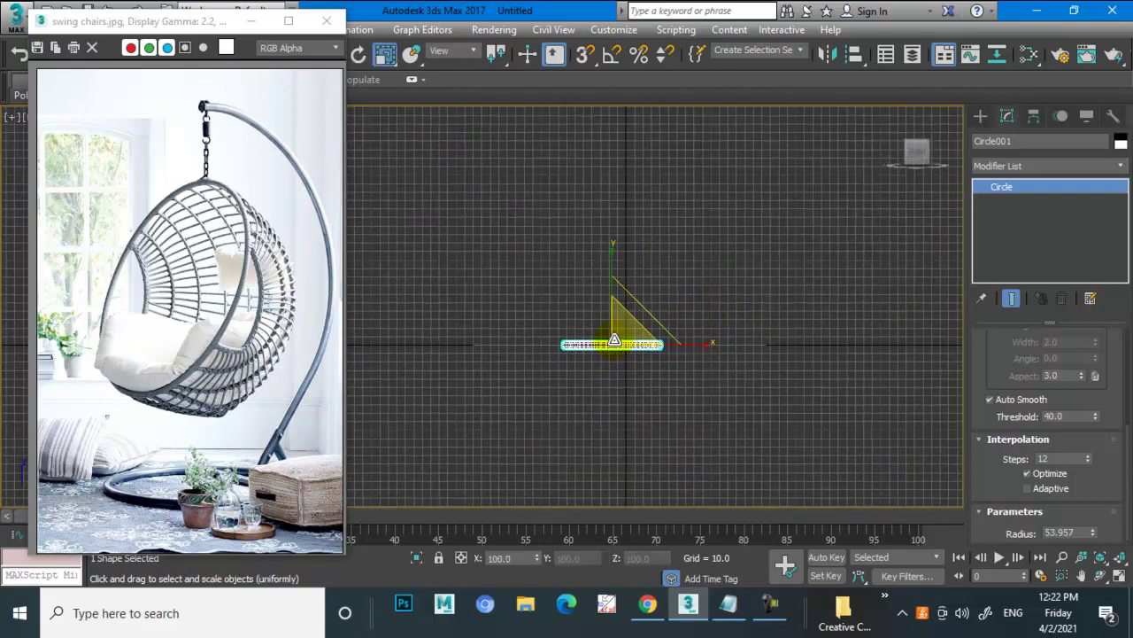
{"action": "key", "text": "w"}
{"action": "key", "text": "alt+w"}
{"action": "key", "text": "alt+w"}
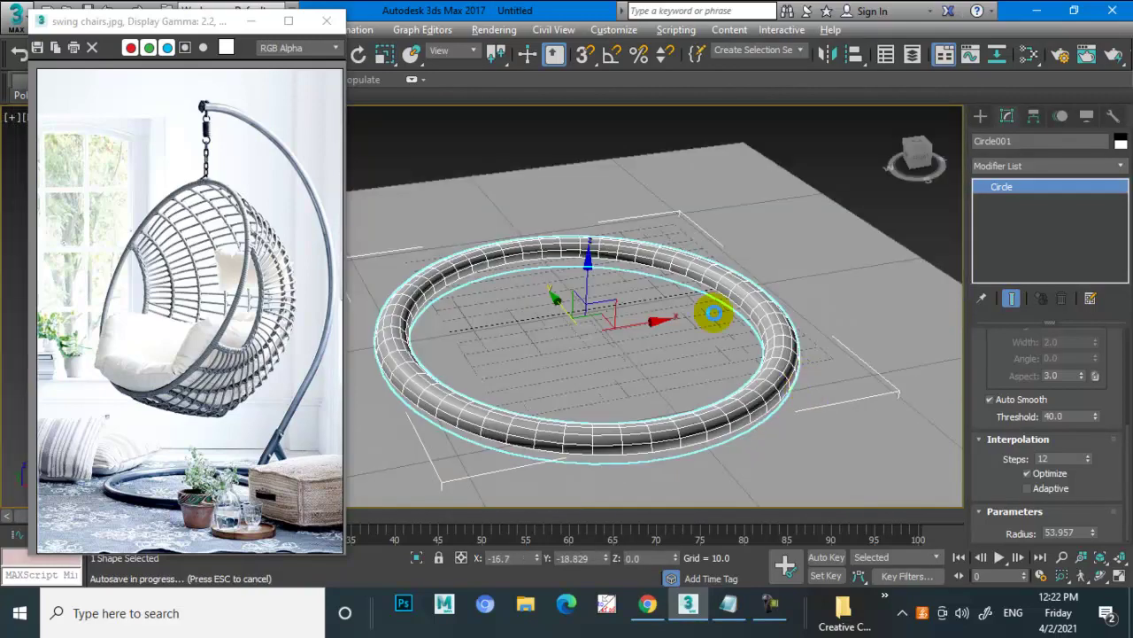
{"action": "key", "text": "alt+w"}
{"action": "middle_click_drag", "start_coordinate": [898, 367], "coordinate": [857, 416]}
{"action": "middle_click", "coordinate": [847, 225]}
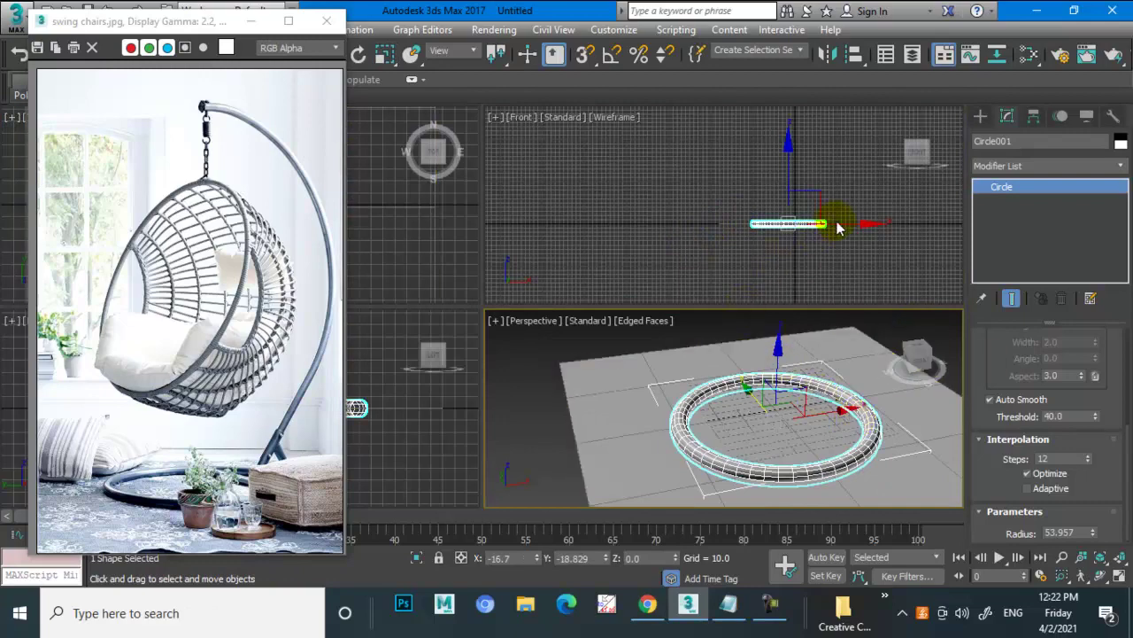
{"action": "key", "text": "alt+w"}
{"action": "mouse_move", "coordinate": [709, 228]}
{"action": "middle_mouse_down"}
{"action": "mouse_move", "coordinate": [784, 260]}
{"action": "mouse_move", "coordinate": [743, 268]}
{"action": "middle_mouse_up"}
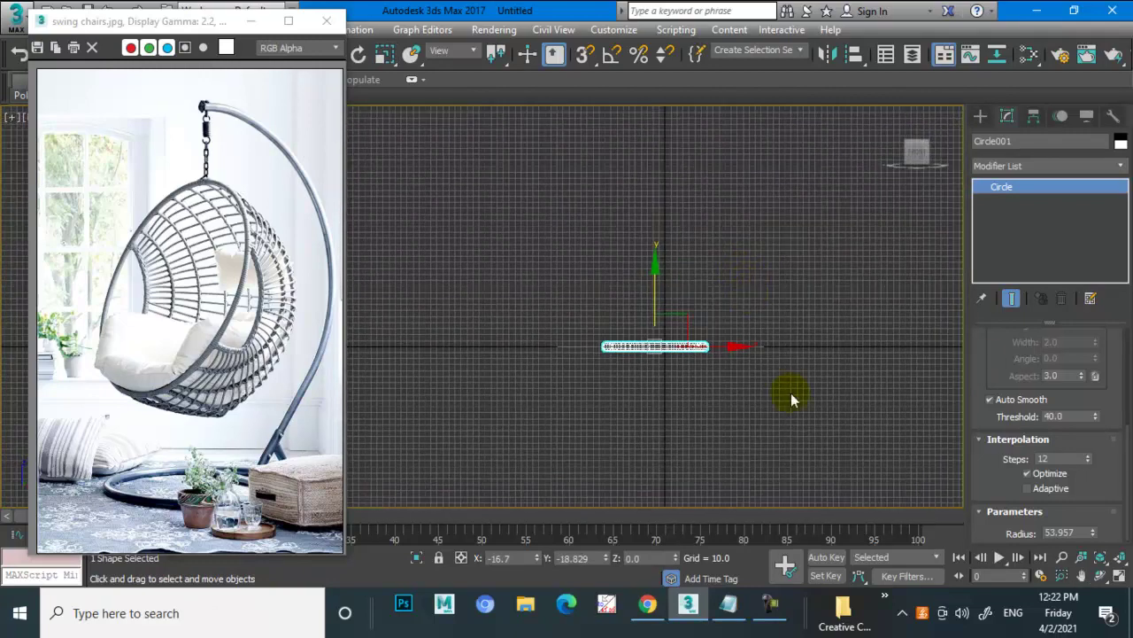
{"action": "key", "text": "alt+w"}
{"action": "middle_click", "coordinate": [848, 430]}
{"action": "key", "text": "alt+w"}
{"action": "scroll", "coordinate": [734, 336], "scroll_direction": "down", "scroll_amount": 2}
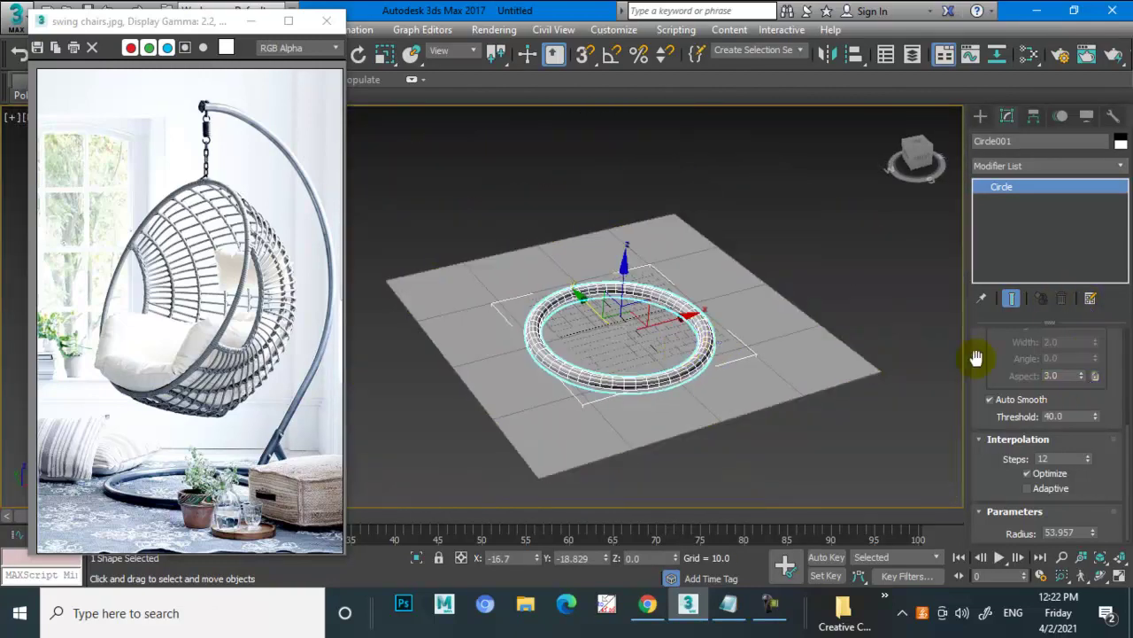
{"action": "left_click_drag", "start_coordinate": [976, 358], "coordinate": [1015, 566]}
{"action": "left_click_drag", "start_coordinate": [1095, 457], "coordinate": [1106, 471]}
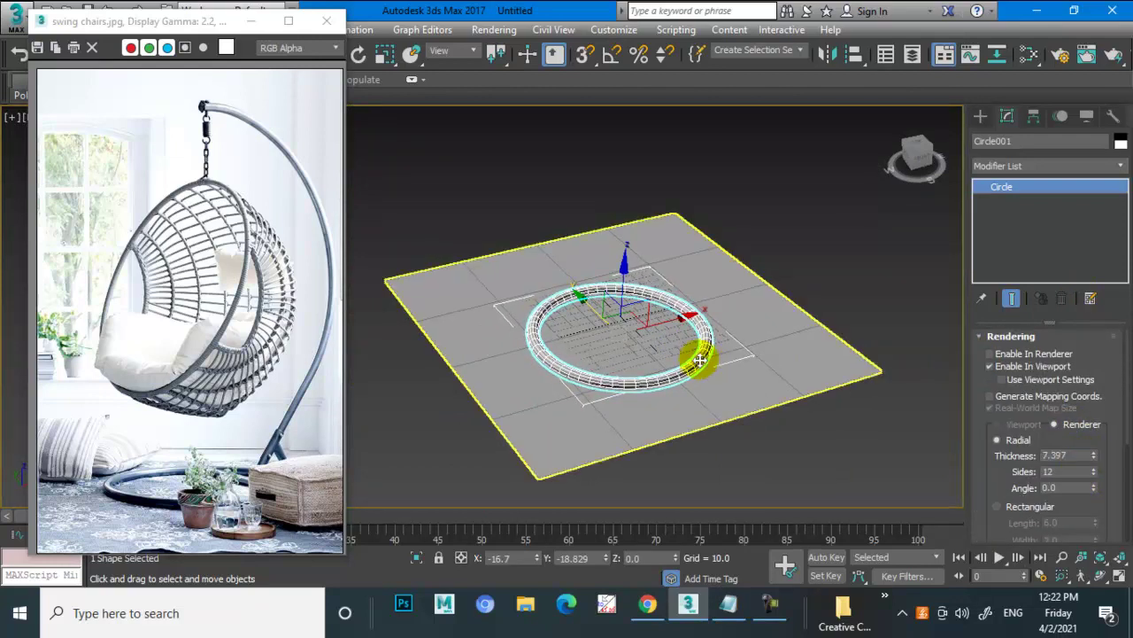
Scale the base ring up to about 109%.
{"action": "key", "text": "r"}
{"action": "mouse_move", "coordinate": [619, 341]}
{"action": "left_mouse_down"}
{"action": "mouse_move", "coordinate": [618, 319]}
{"action": "mouse_move", "coordinate": [678, 317]}
{"action": "left_mouse_up"}
{"action": "key", "text": "w"}
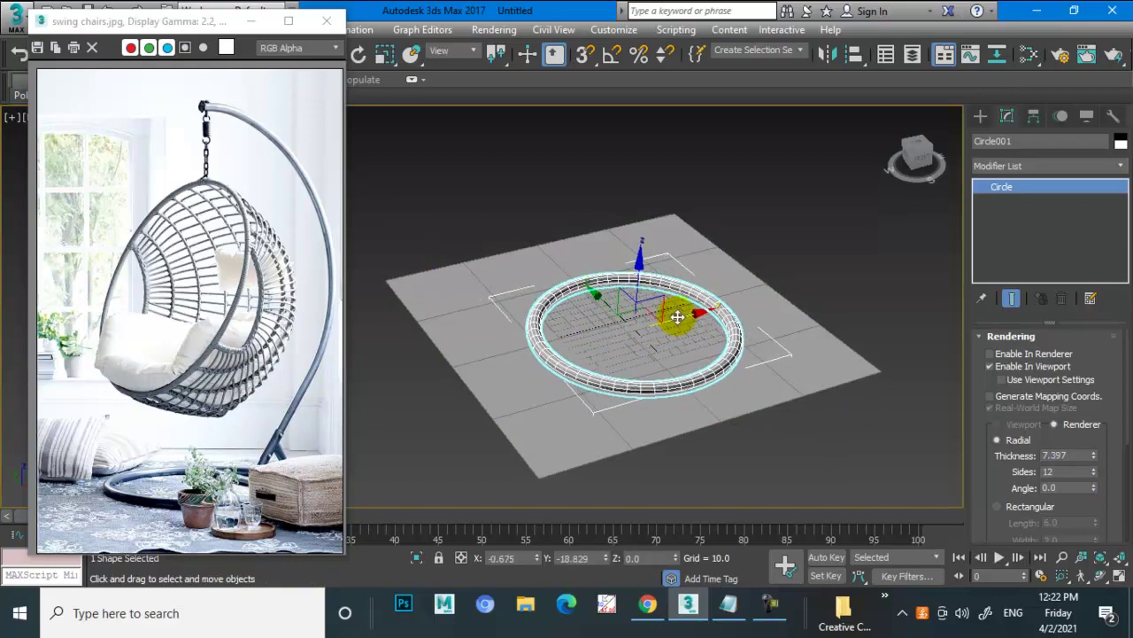
Maximize the Top view over the base ring.
{"action": "key", "text": "alt+w"}
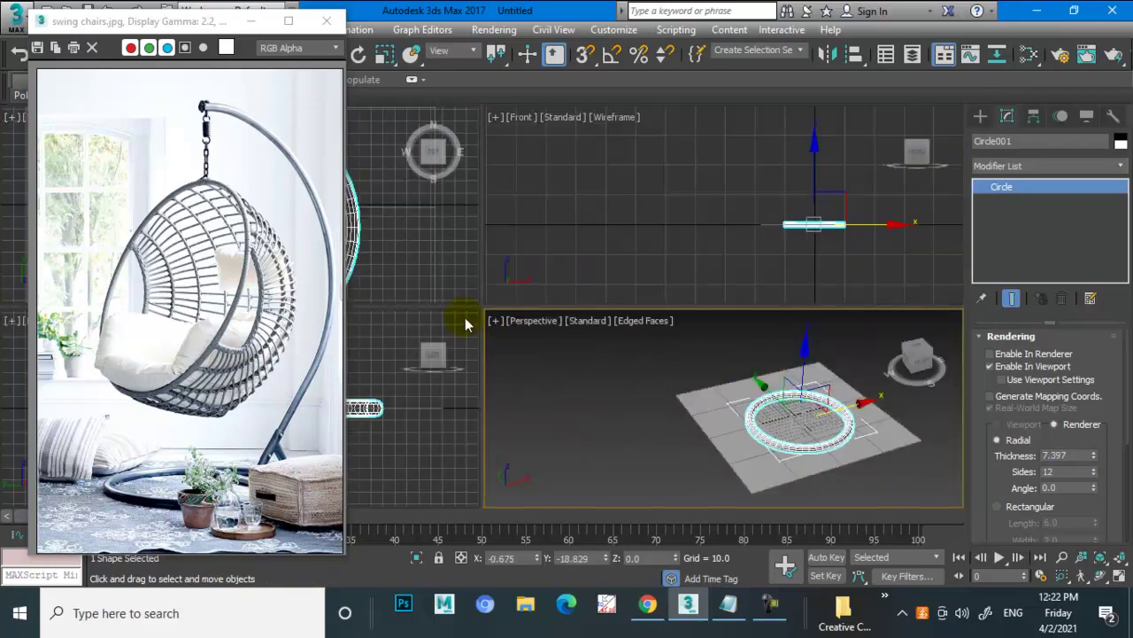
{"action": "key", "text": "alt+w"}
{"action": "scroll", "coordinate": [514, 236], "scroll_direction": "down", "scroll_amount": 3}
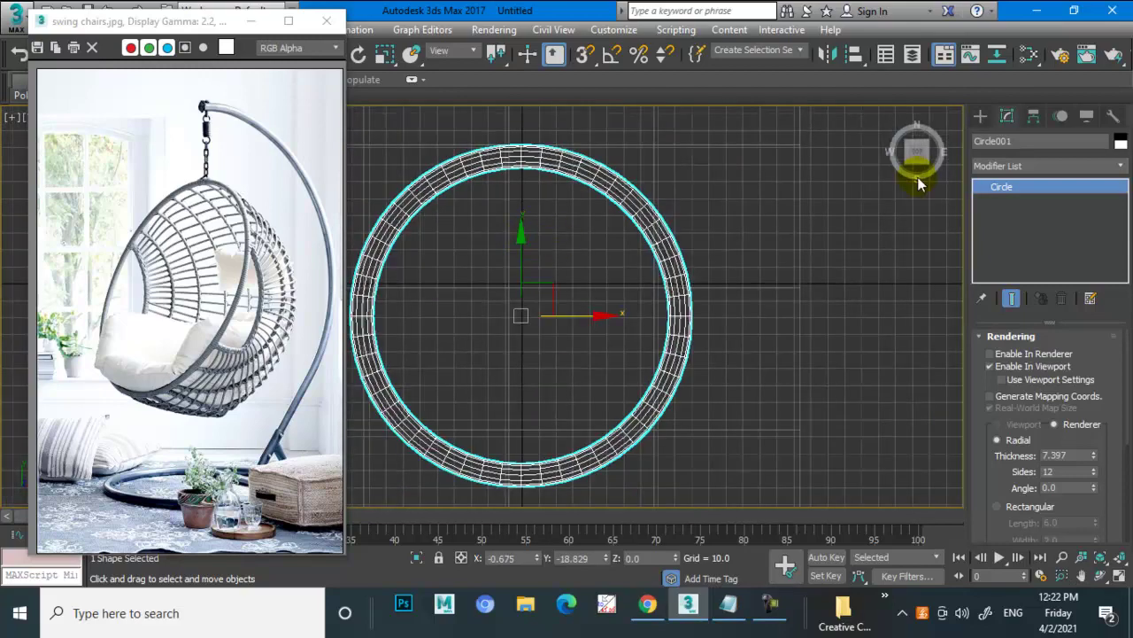
{"action": "left_click", "coordinate": [981, 117]}
Draw a straight line, Line001, across the ring from its top edge to bottom edge.
{"action": "left_click", "coordinate": [1013, 229]}
{"action": "middle_click_drag", "start_coordinate": [586, 229], "coordinate": [619, 209]}
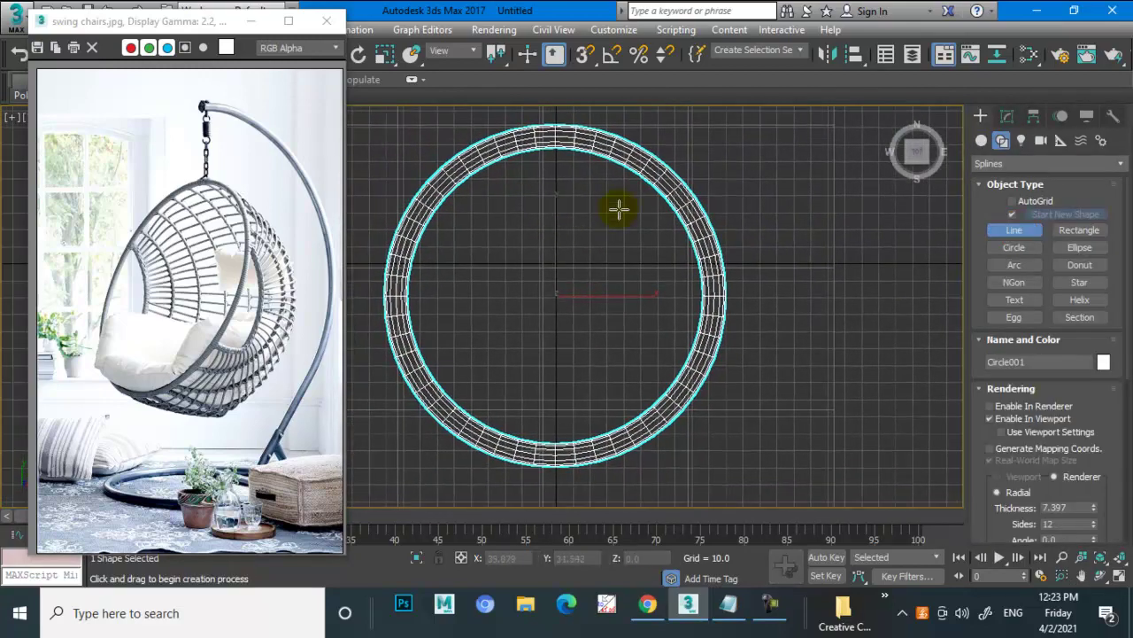
{"action": "left_click", "coordinate": [640, 164]}
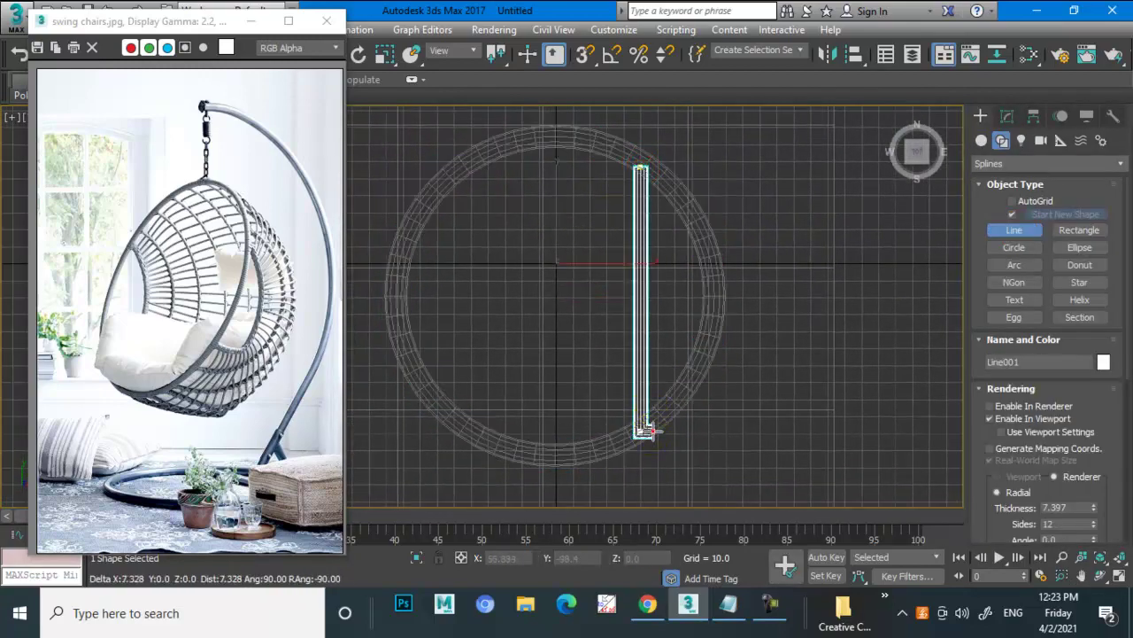
{"action": "left_click", "coordinate": [646, 431]}
{"action": "right_click", "coordinate": [646, 431]}
Check the line in Perspective, then frame the base side-on with room above it.
{"action": "key", "text": "alt+w"}
{"action": "key", "text": "alt+w"}
{"action": "scroll", "coordinate": [812, 379], "scroll_direction": "down", "scroll_amount": 3}
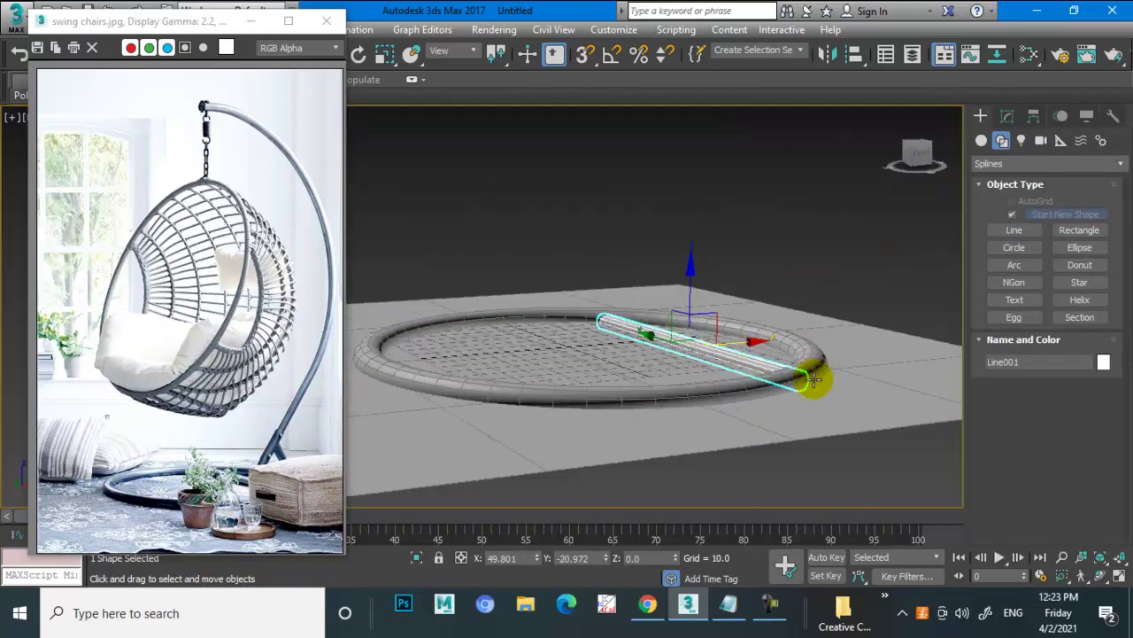
{"action": "middle_click_drag", "start_coordinate": [813, 379], "coordinate": [865, 357], "text": "alt"}
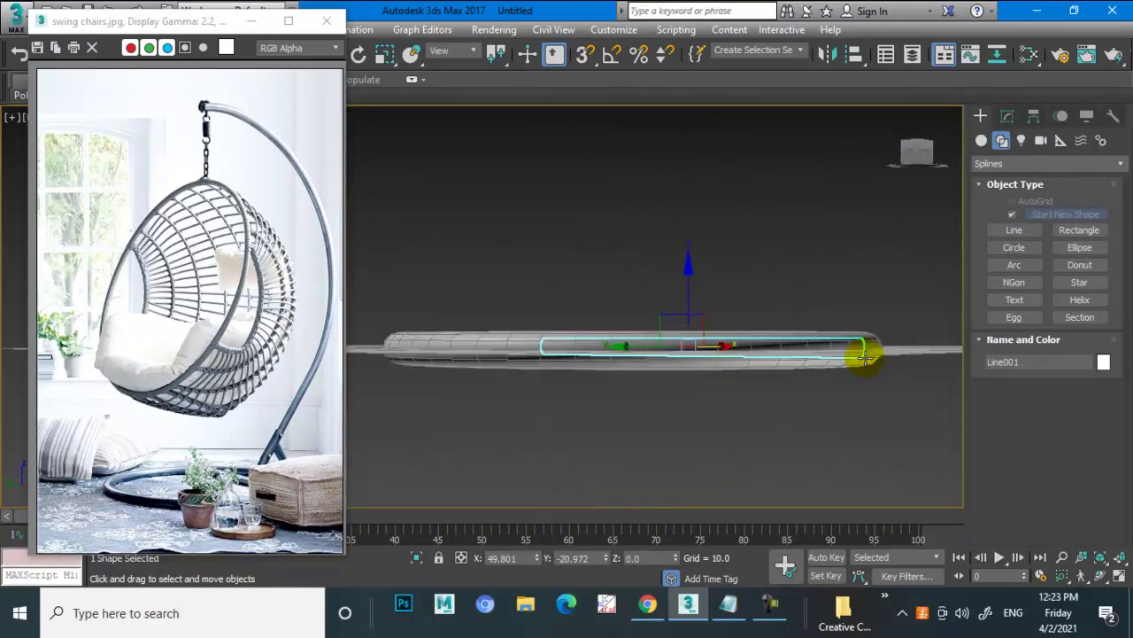
{"action": "key", "text": "alt+w"}
{"action": "right_click", "coordinate": [868, 218]}
{"action": "key", "text": "f"}
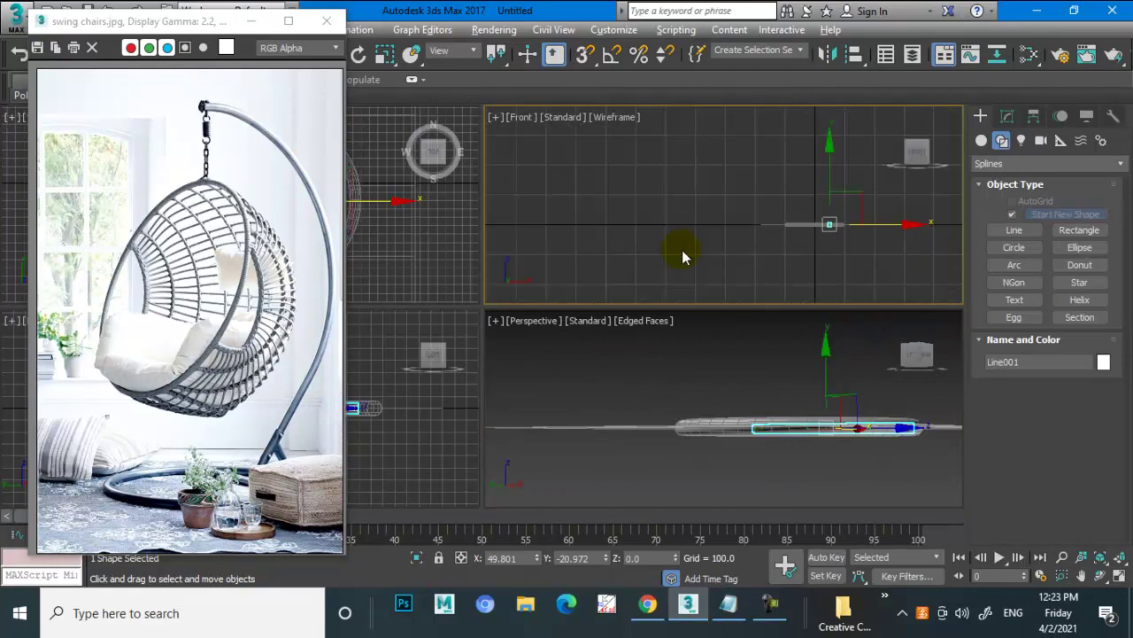
{"action": "key", "text": "alt+w"}
{"action": "scroll", "coordinate": [661, 266], "scroll_direction": "down", "scroll_amount": 3}
{"action": "scroll", "coordinate": [662, 265], "scroll_direction": "down", "scroll_amount": 2}
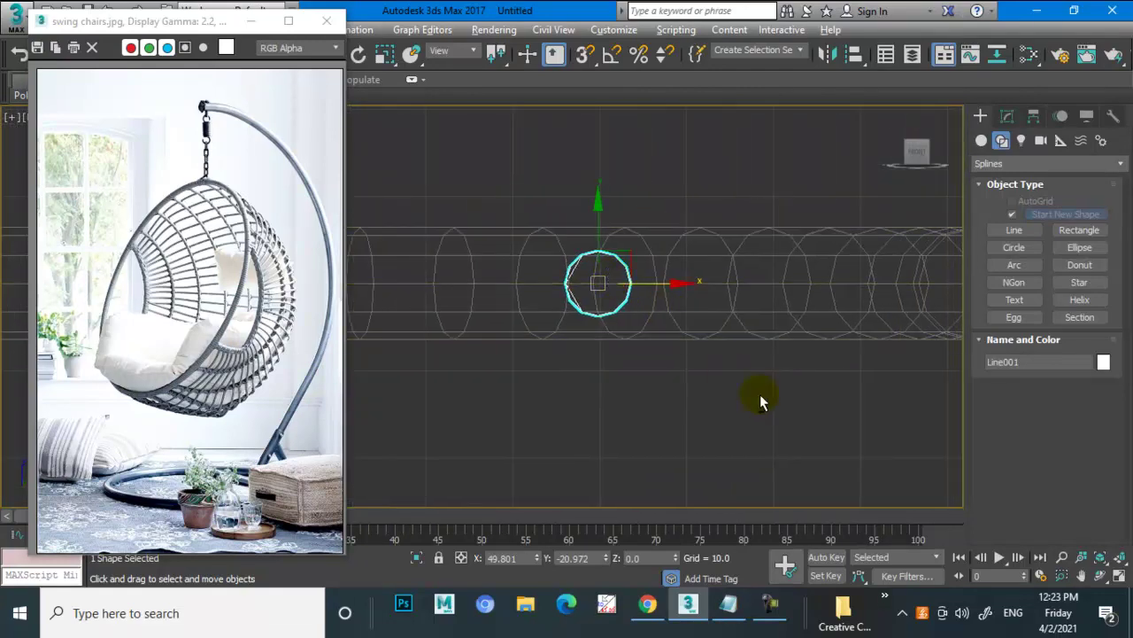
{"action": "key", "text": "alt+w"}
{"action": "key", "text": "alt+w"}
{"action": "mouse_move", "coordinate": [777, 361]}
{"action": "middle_mouse_down", "text": "alt"}
{"action": "mouse_move", "coordinate": [714, 405]}
{"action": "mouse_move", "coordinate": [695, 398]}
{"action": "middle_mouse_up", "text": "alt"}
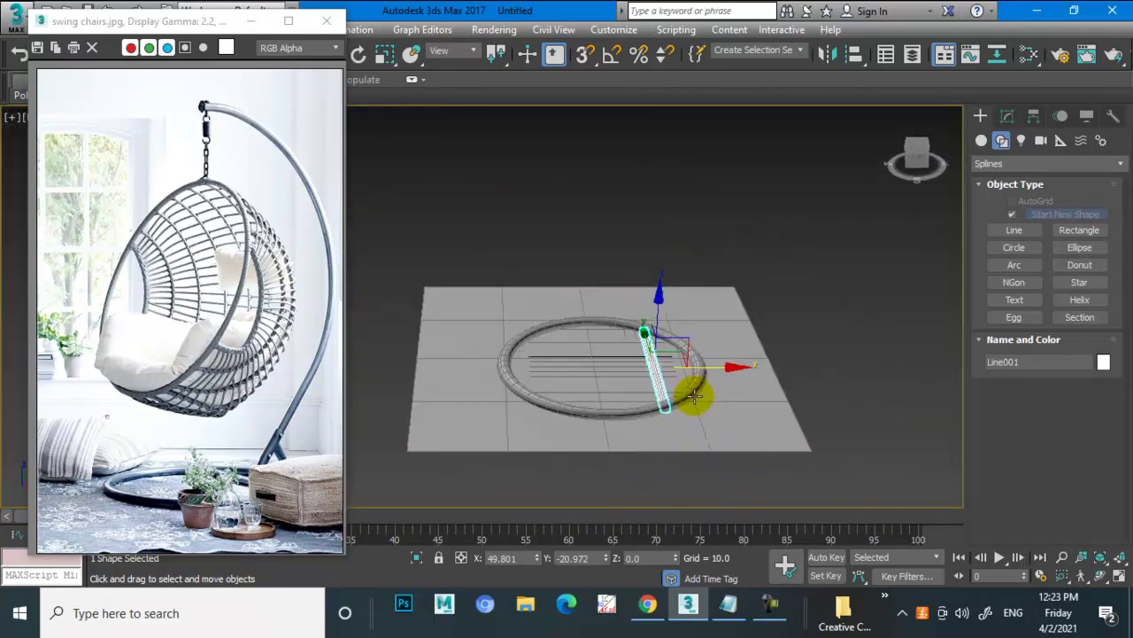
{"action": "key", "text": "alt+w"}
{"action": "middle_click_drag", "start_coordinate": [779, 395], "coordinate": [763, 399]}
{"action": "key", "text": "alt+w"}
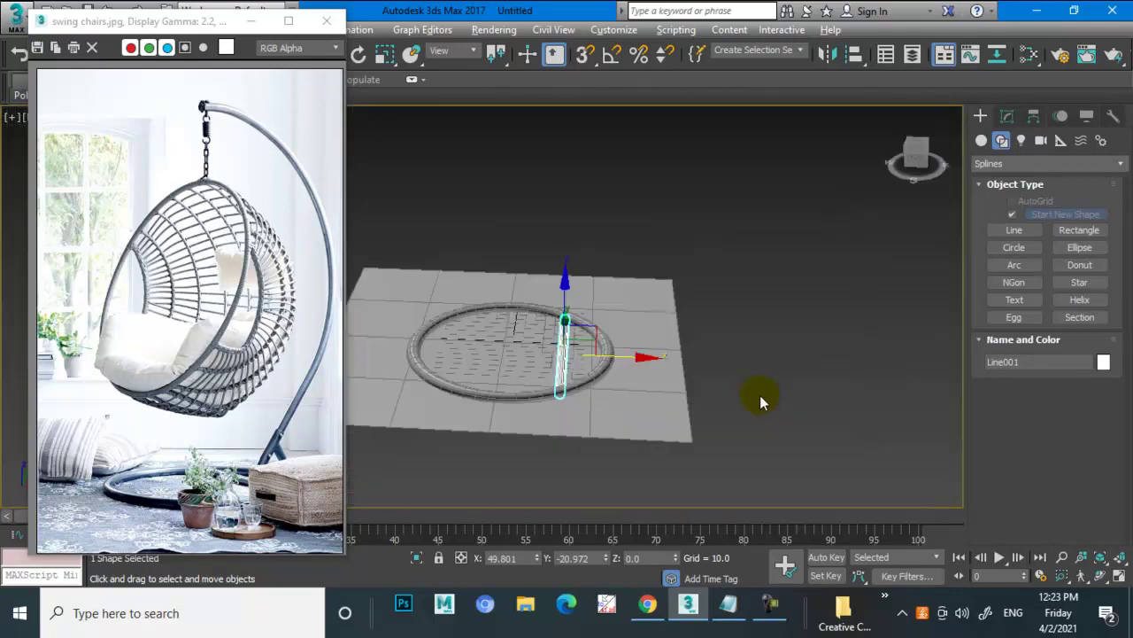
{"action": "key", "text": "alt+w"}
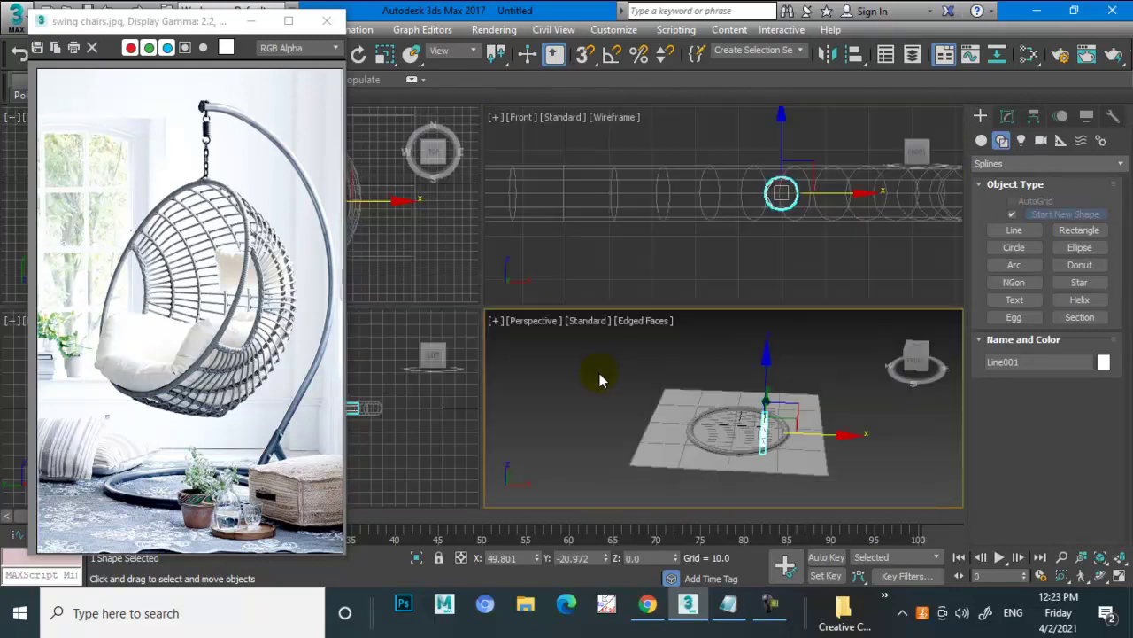
{"action": "right_click", "coordinate": [726, 232]}
{"action": "key", "text": "alt+w"}
{"action": "key", "text": "z"}
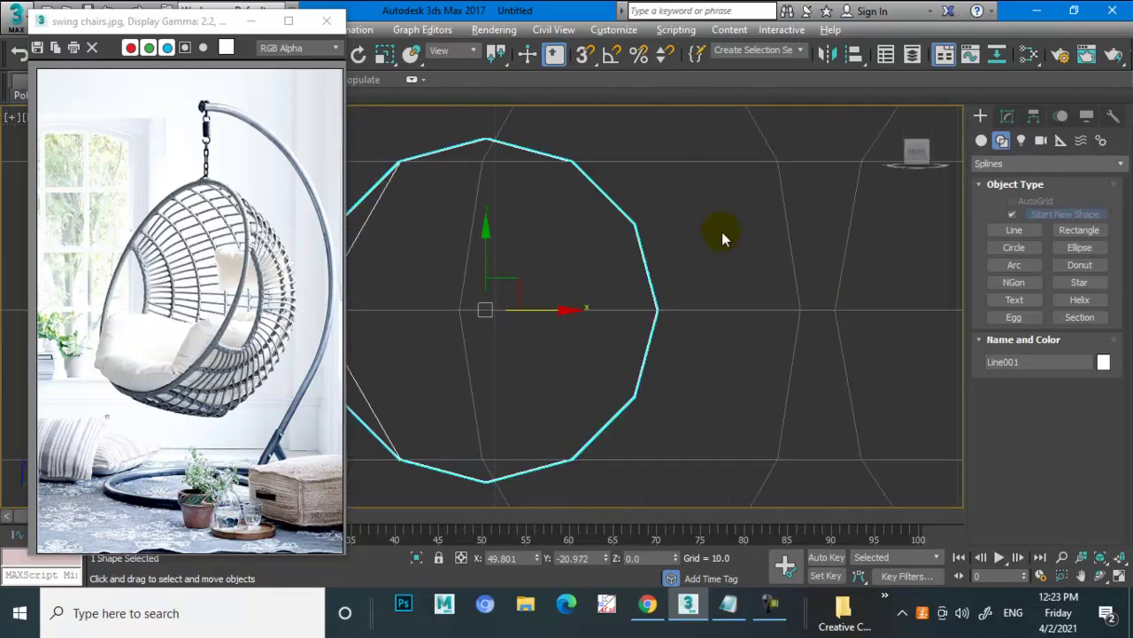
{"action": "key", "text": "t"}
{"action": "scroll", "coordinate": [721, 302], "scroll_direction": "down", "scroll_amount": 2}
{"action": "scroll", "coordinate": [741, 260], "scroll_direction": "down", "scroll_amount": 2}
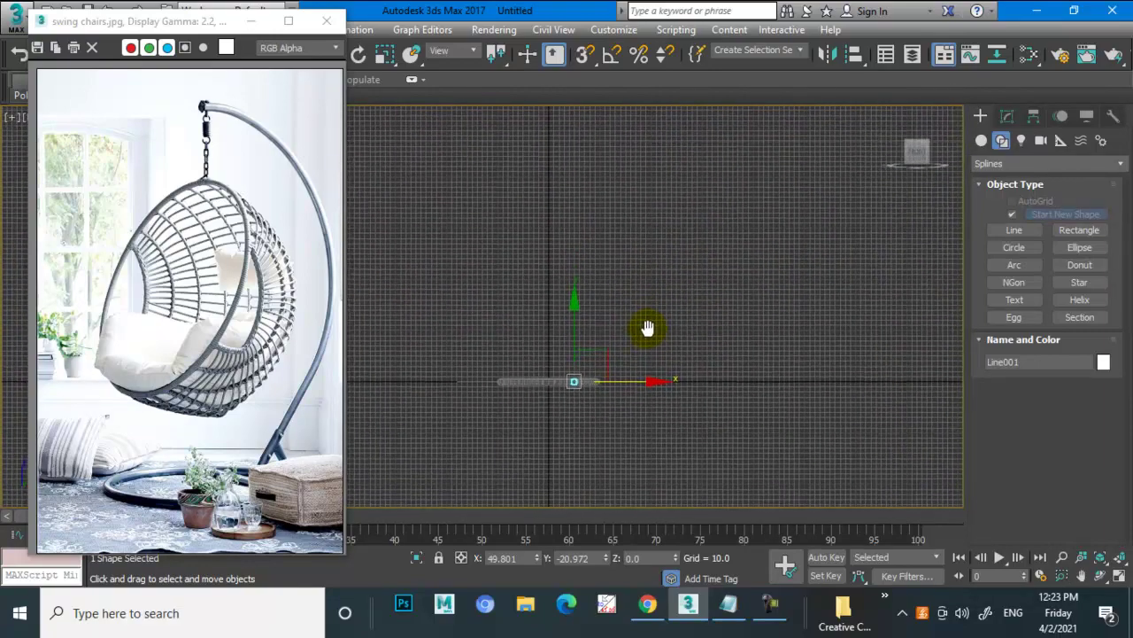
{"action": "scroll", "coordinate": [647, 328], "scroll_direction": "down", "scroll_amount": 2}
{"action": "middle_click_drag", "start_coordinate": [647, 347], "coordinate": [670, 374]}
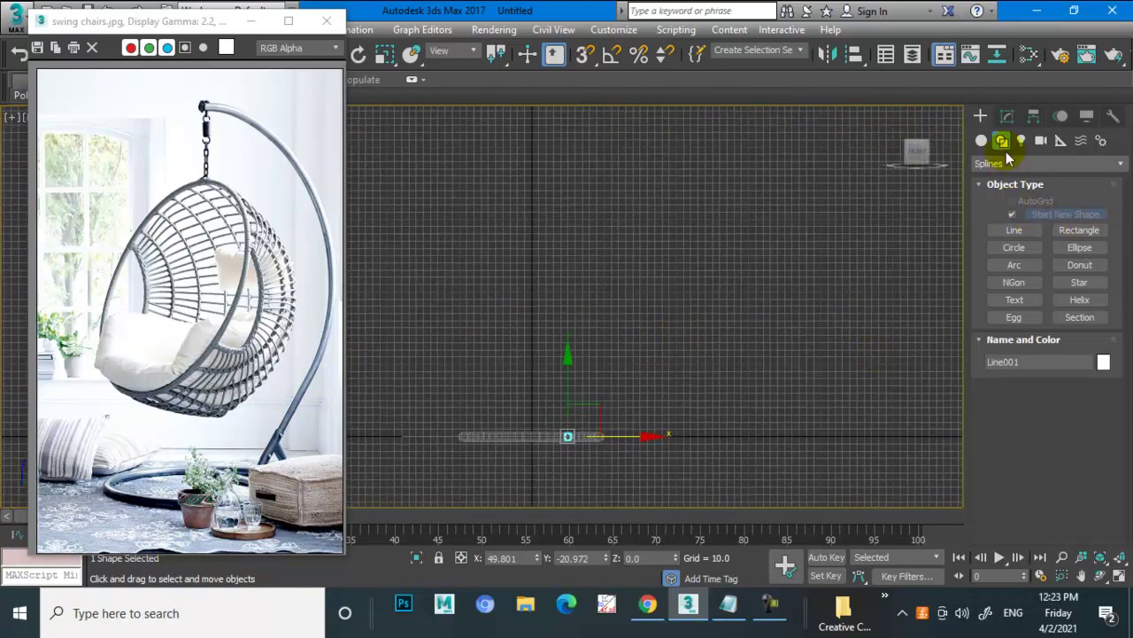
Draw a three-point pole line, Line002, from the base through a bend to the top.
{"action": "left_click", "coordinate": [1014, 232]}
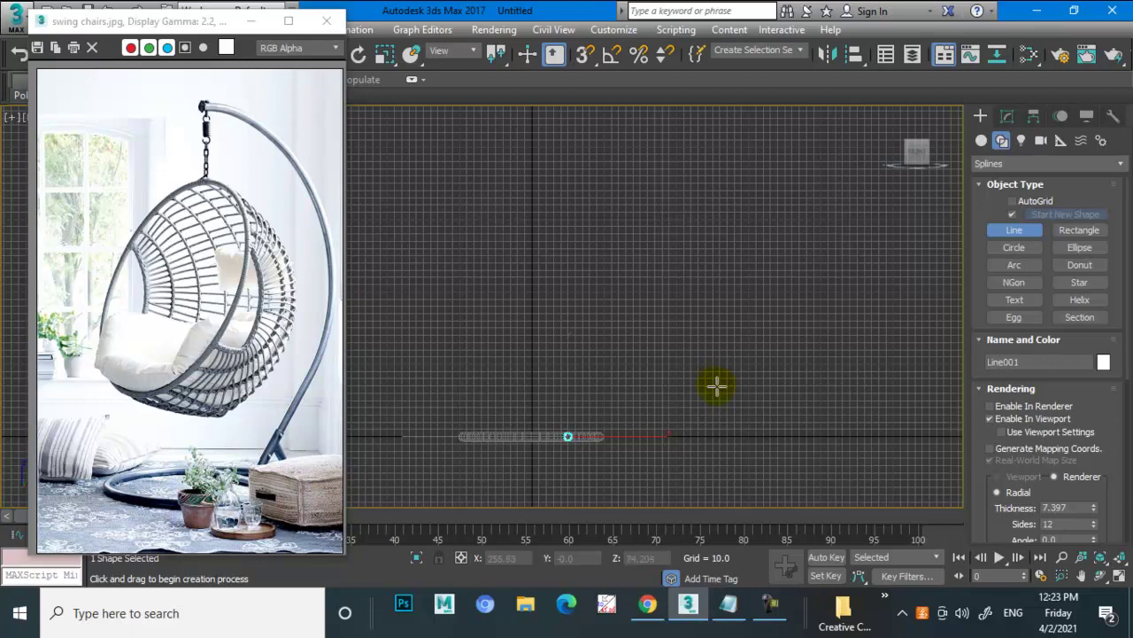
{"action": "left_click", "coordinate": [567, 434]}
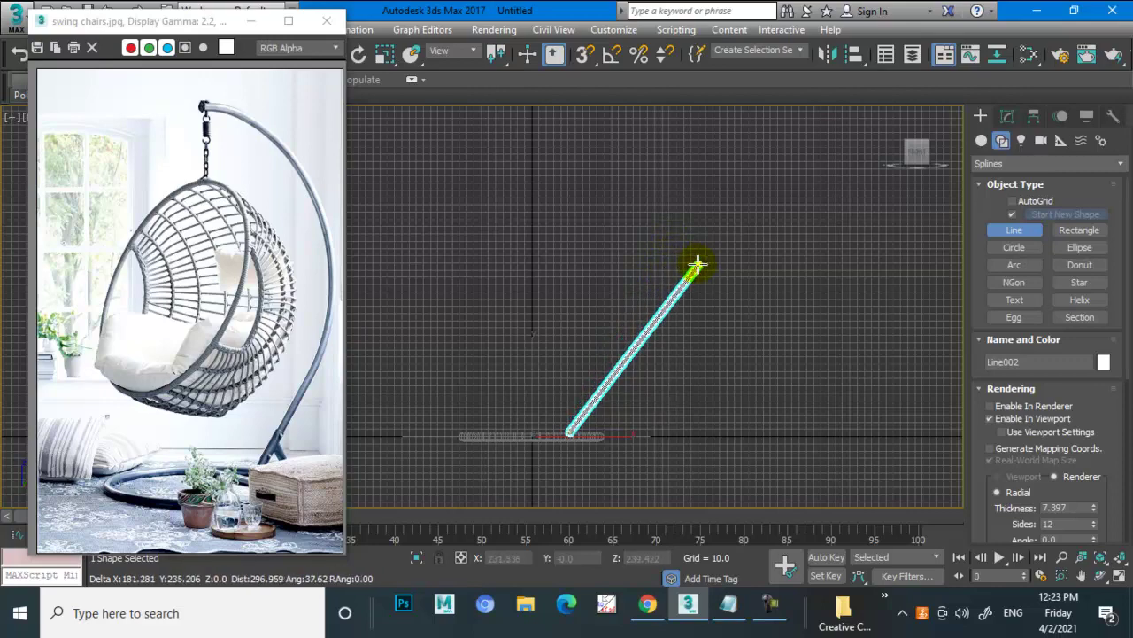
{"action": "left_click", "coordinate": [688, 265]}
{"action": "middle_click_drag", "start_coordinate": [646, 162], "coordinate": [740, 307]}
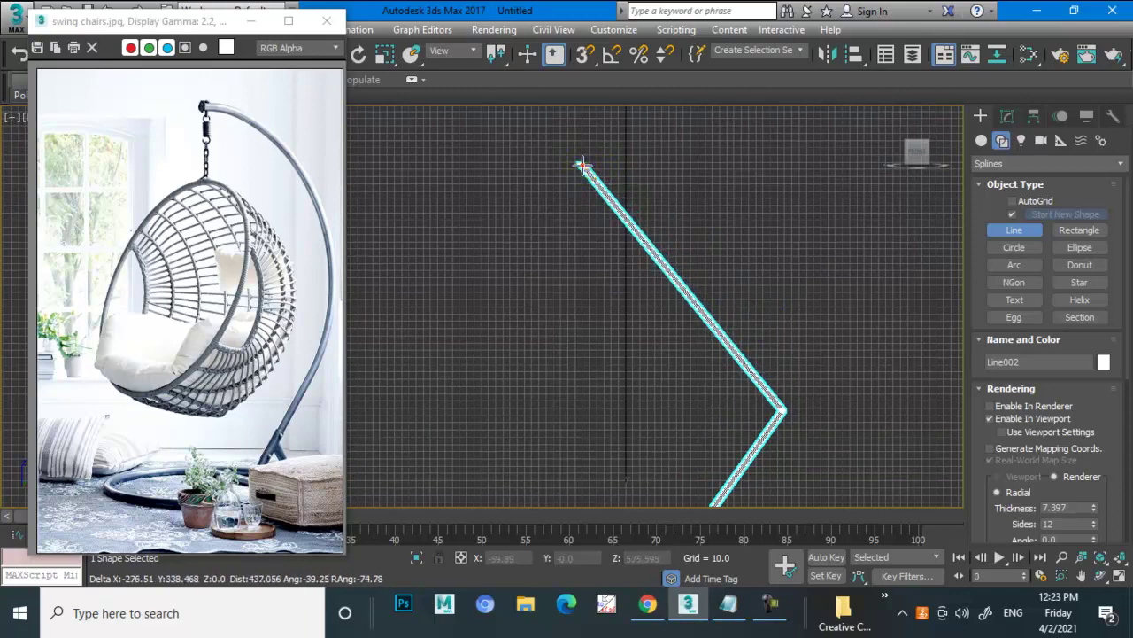
{"action": "left_click", "coordinate": [580, 168]}
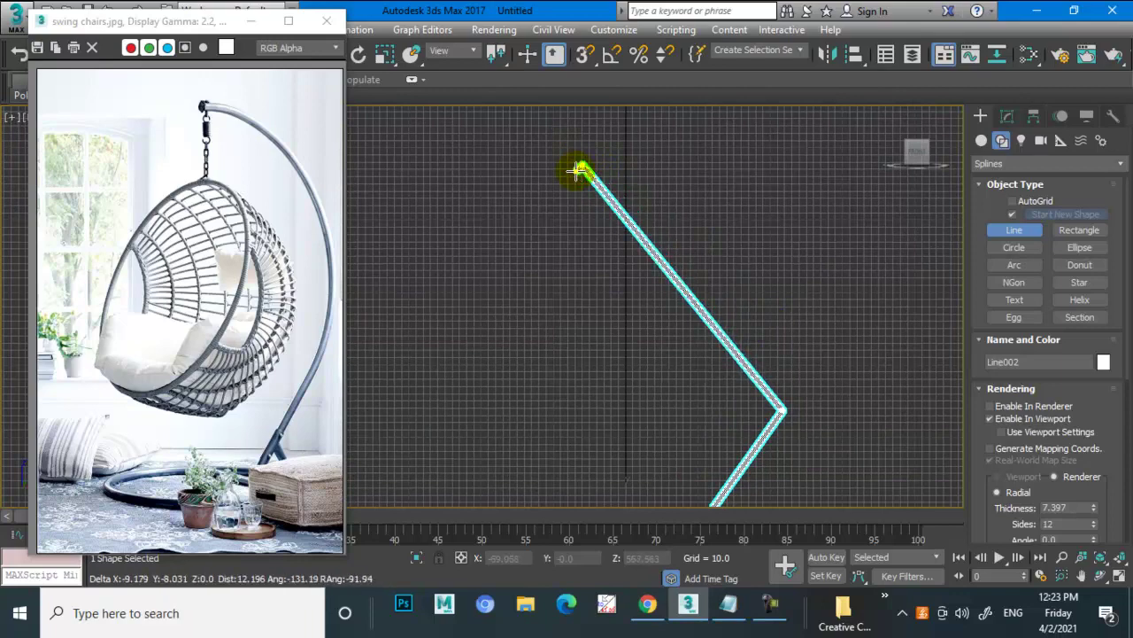
{"action": "right_click", "coordinate": [577, 170]}
{"action": "right_click", "coordinate": [706, 260]}
{"action": "scroll", "coordinate": [706, 261], "scroll_direction": "down", "scroll_amount": 5}
{"action": "middle_click_drag", "start_coordinate": [713, 310], "coordinate": [696, 261]}
{"action": "scroll", "coordinate": [694, 263], "scroll_direction": "up", "scroll_amount": 2}
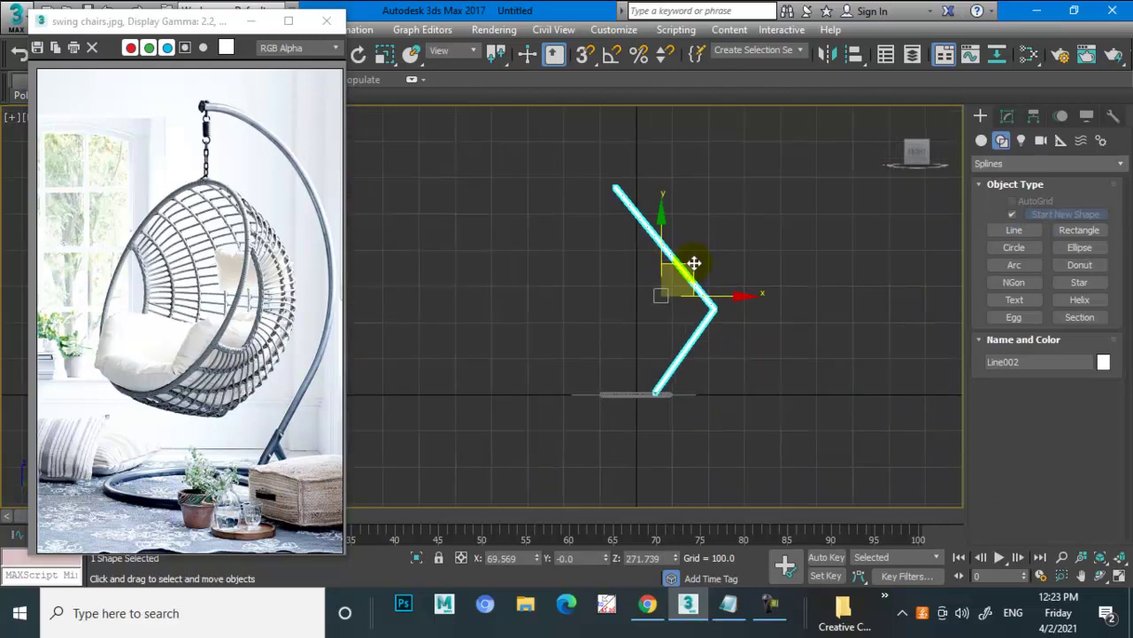
Nudge the pole slightly right and raise its tube thickness to 13.98.
{"action": "left_click", "coordinate": [596, 180]}
{"action": "left_click_drag", "start_coordinate": [668, 185], "coordinate": [675, 185]}
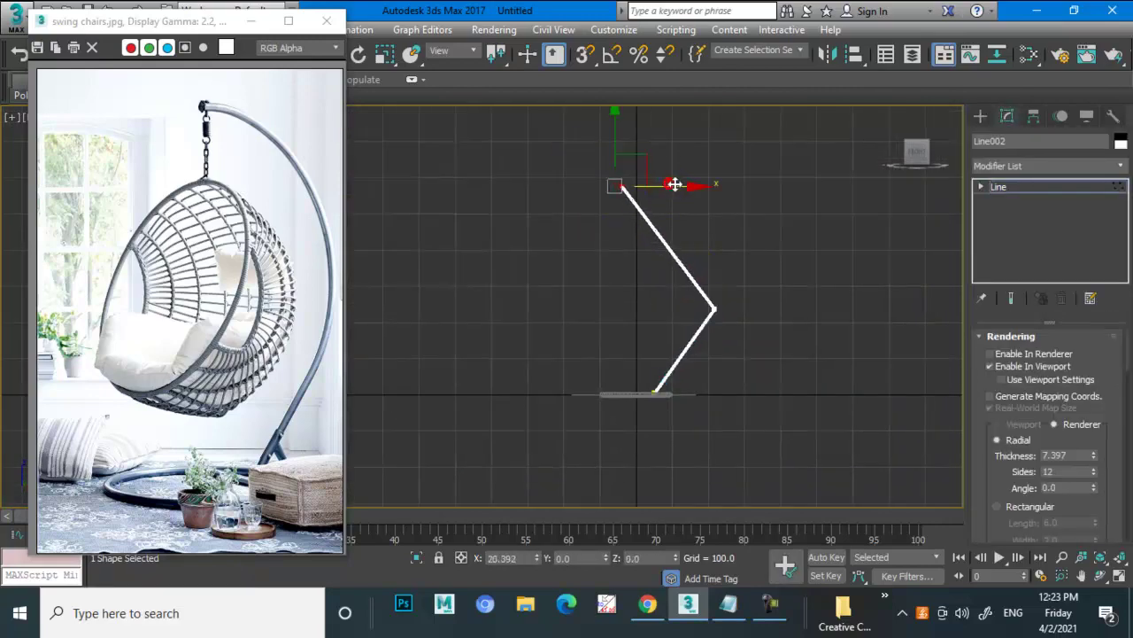
{"action": "scroll", "coordinate": [706, 263], "scroll_direction": "up", "scroll_amount": 2}
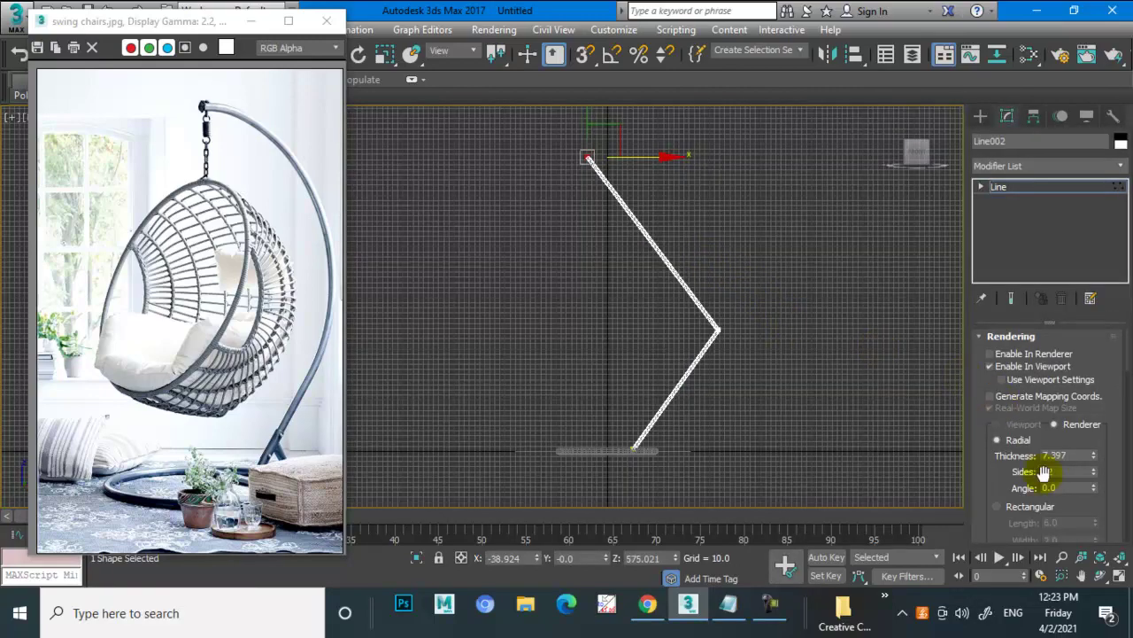
{"action": "left_click_drag", "start_coordinate": [1095, 460], "coordinate": [1088, 379]}
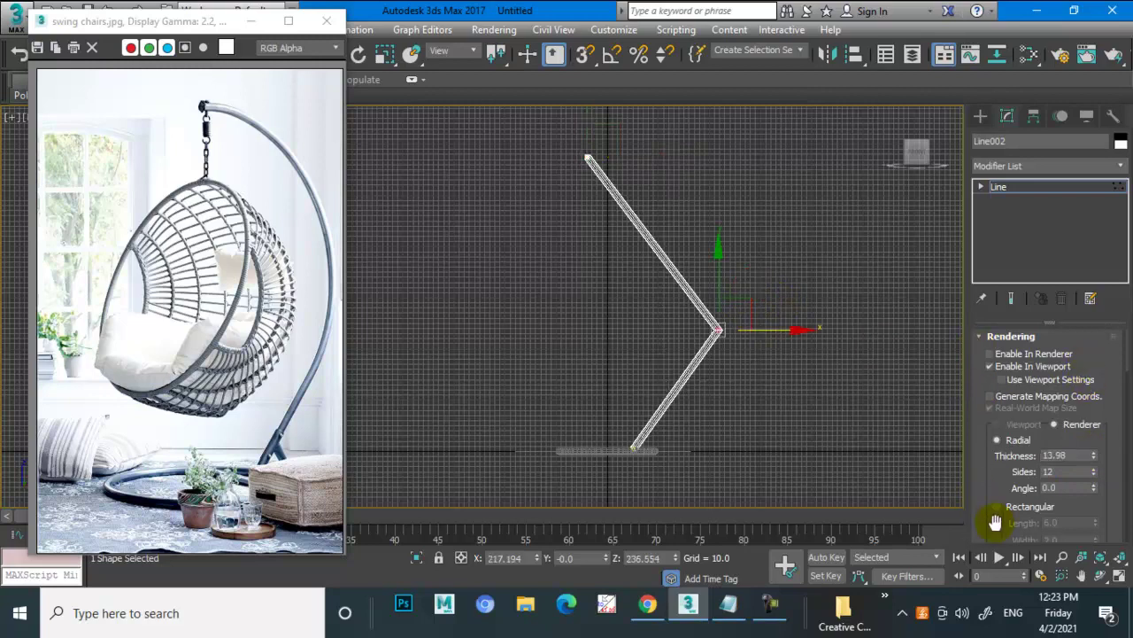
{"action": "scroll", "coordinate": [995, 523], "scroll_direction": "down", "scroll_amount": 5}
{"action": "scroll", "coordinate": [992, 493], "scroll_direction": "down", "scroll_amount": 3}
{"action": "scroll", "coordinate": [991, 443], "scroll_direction": "down", "scroll_amount": 3}
Fillet the pole's bend vertex into a curve and set the top vertex to Corner.
{"action": "scroll", "coordinate": [992, 443], "scroll_direction": "down", "scroll_amount": 3}
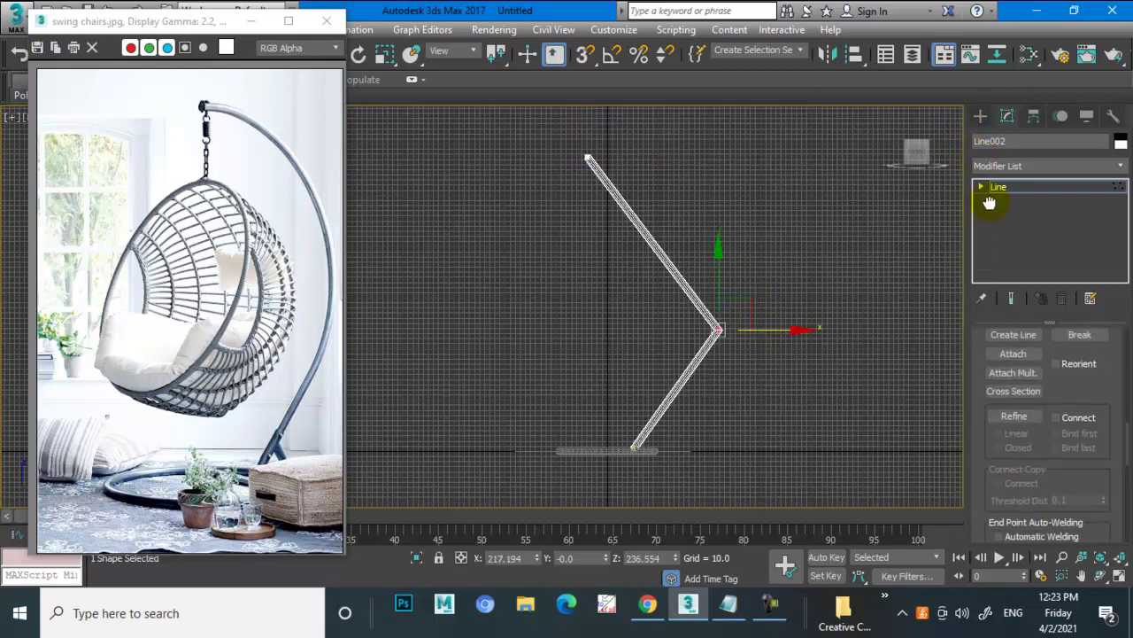
{"action": "scroll", "coordinate": [989, 203], "scroll_direction": "down", "scroll_amount": 3}
{"action": "left_click", "coordinate": [1000, 518]}
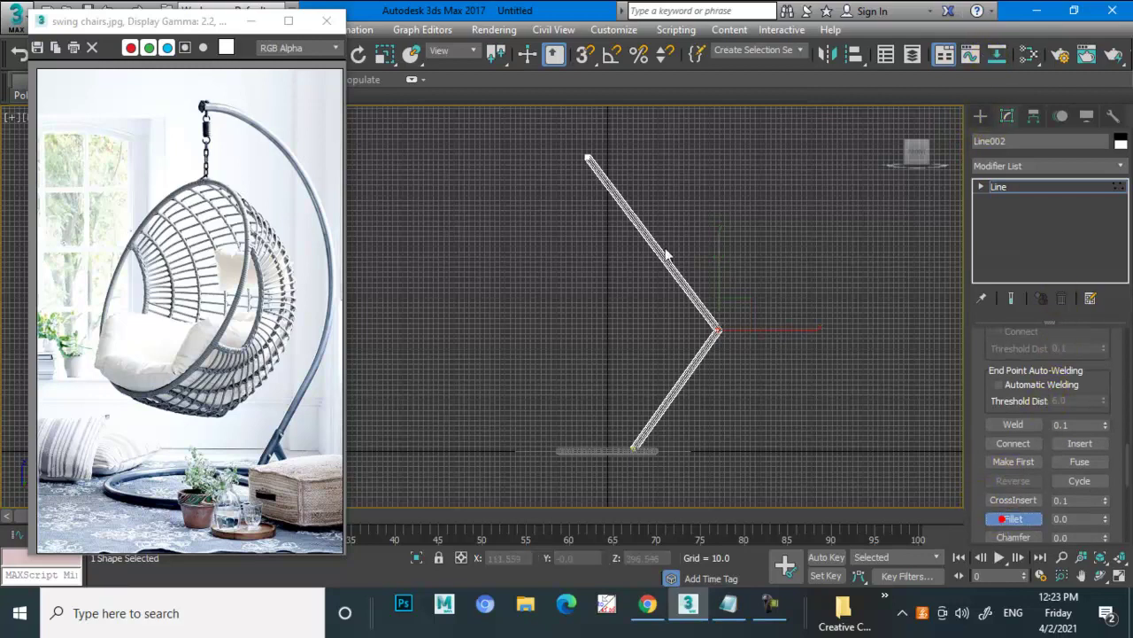
{"action": "mouse_move", "coordinate": [717, 304]}
{"action": "left_mouse_down"}
{"action": "mouse_move", "coordinate": [690, 192]}
{"action": "mouse_move", "coordinate": [715, 220]}
{"action": "left_mouse_up"}
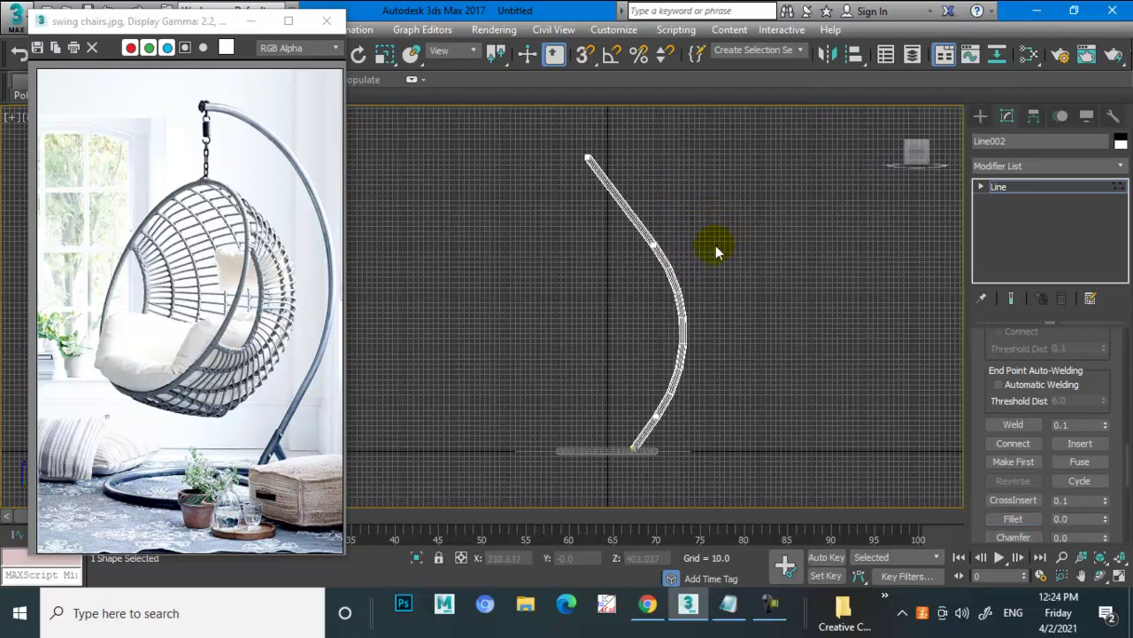
{"action": "right_click", "coordinate": [591, 159]}
{"action": "left_click", "coordinate": [571, 113]}
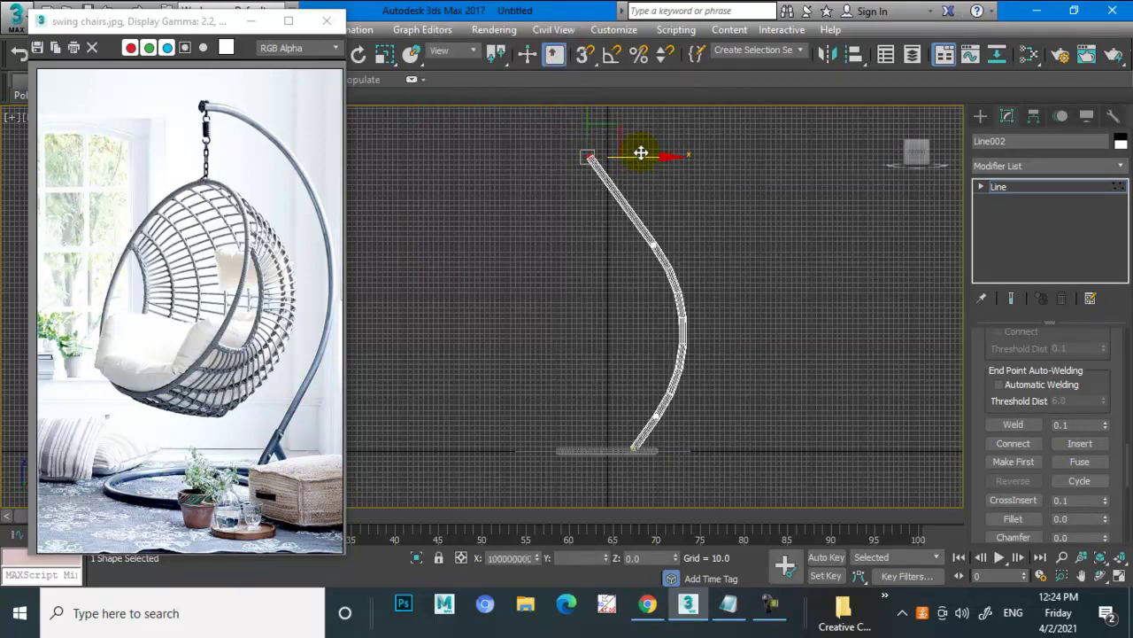
Leave pole vertex editing and select the base ring together with its straight crossbar.
{"action": "left_click", "coordinate": [1057, 186]}
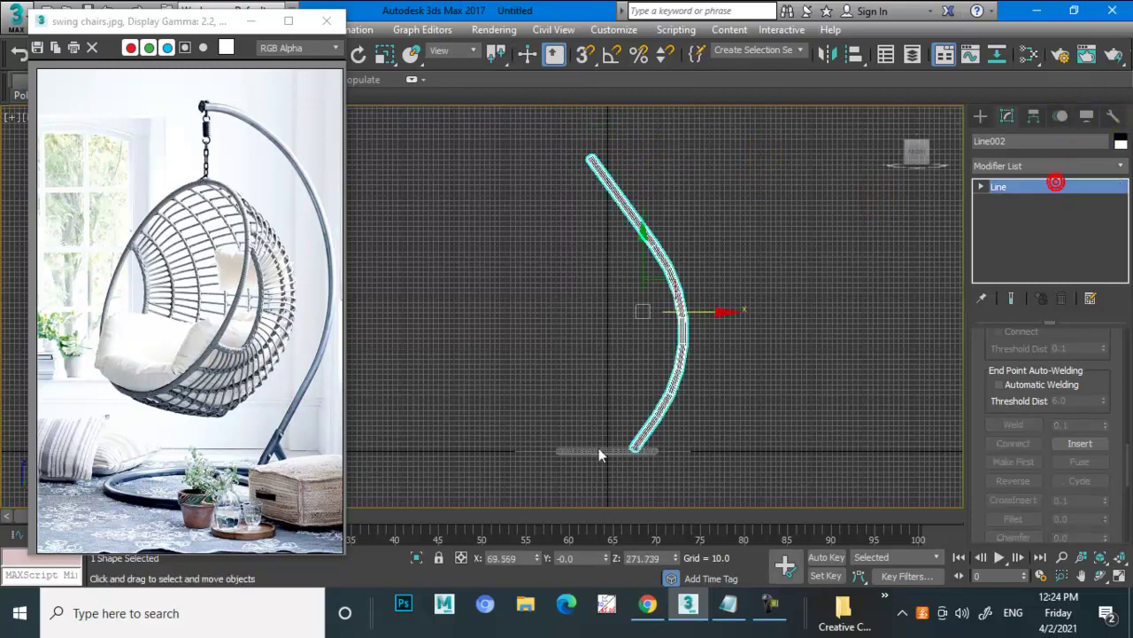
{"action": "left_click", "coordinate": [595, 450]}
{"action": "key", "text": "alt+w"}
{"action": "key", "text": "alt+w"}
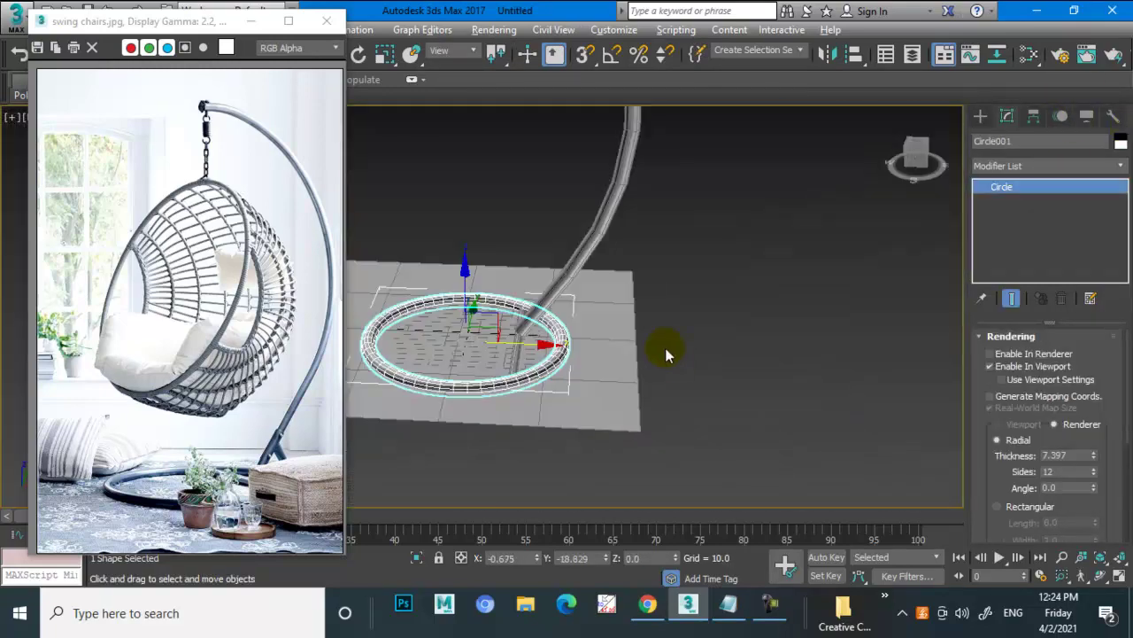
{"action": "middle_click_drag", "start_coordinate": [665, 349], "coordinate": [691, 342]}
{"action": "middle_click_drag", "start_coordinate": [531, 321], "coordinate": [549, 329], "text": "alt"}
{"action": "left_click", "coordinate": [549, 333], "text": "ctrl"}
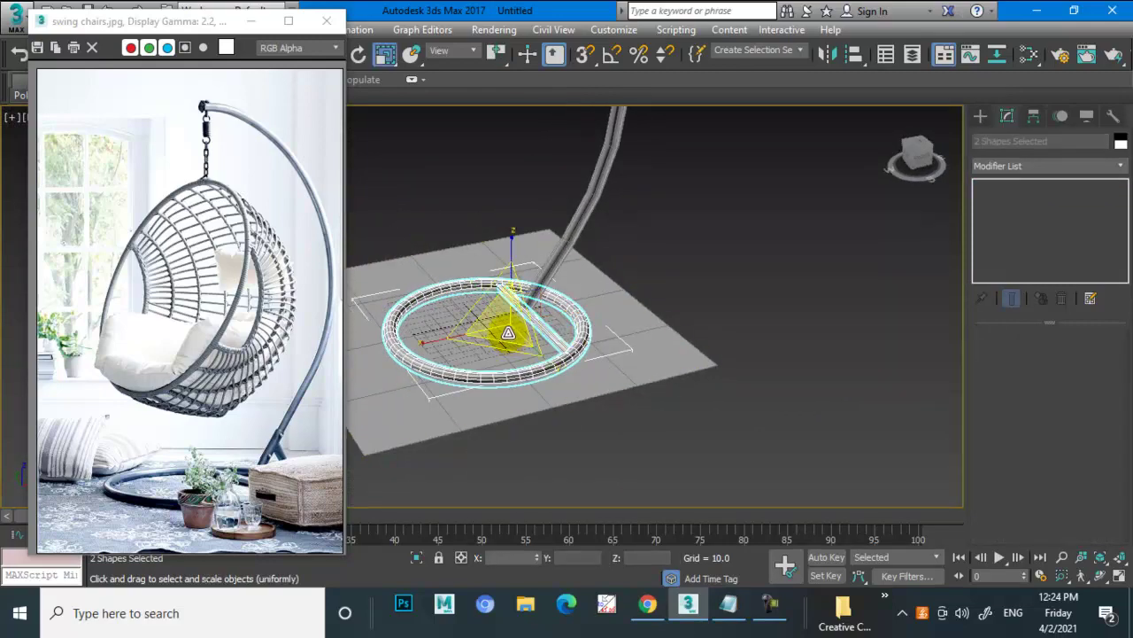
{"action": "key", "text": "r"}
{"action": "mouse_move", "coordinate": [432, 270]}
{"action": "middle_mouse_down", "text": "alt"}
{"action": "mouse_move", "coordinate": [455, 286]}
{"action": "mouse_move", "coordinate": [522, 266]}
{"action": "middle_mouse_up", "text": "alt"}
{"action": "key", "text": "w"}
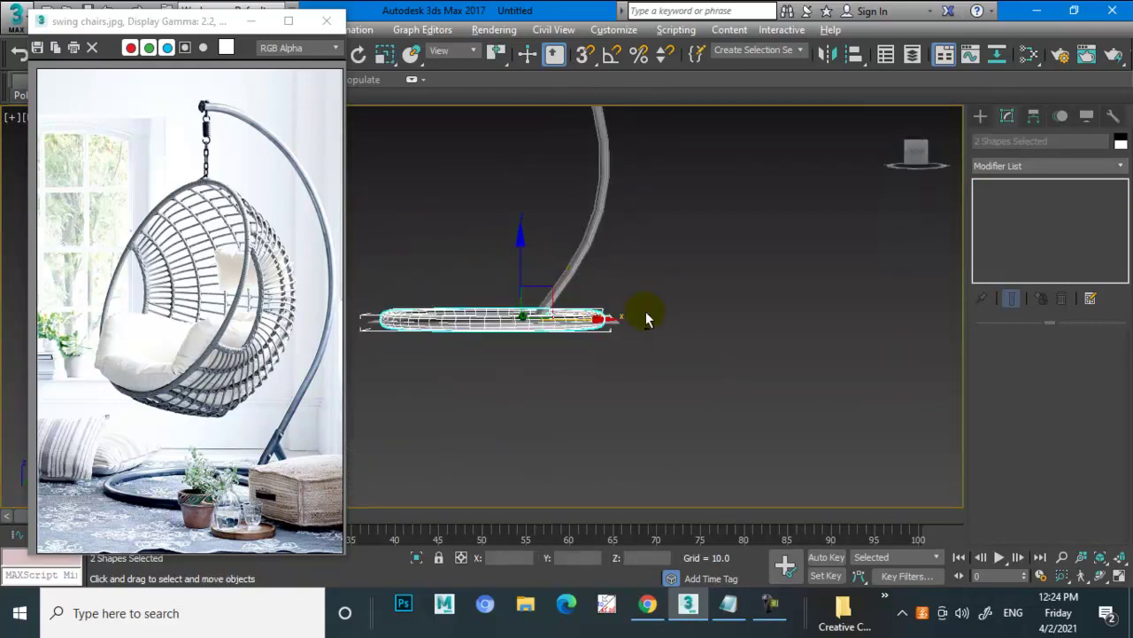
In the maximized Front view, slide the ring and crossbar left to meet the pole's foot.
{"action": "key", "text": "alt+w"}
{"action": "middle_click", "coordinate": [878, 228]}
{"action": "key", "text": "f"}
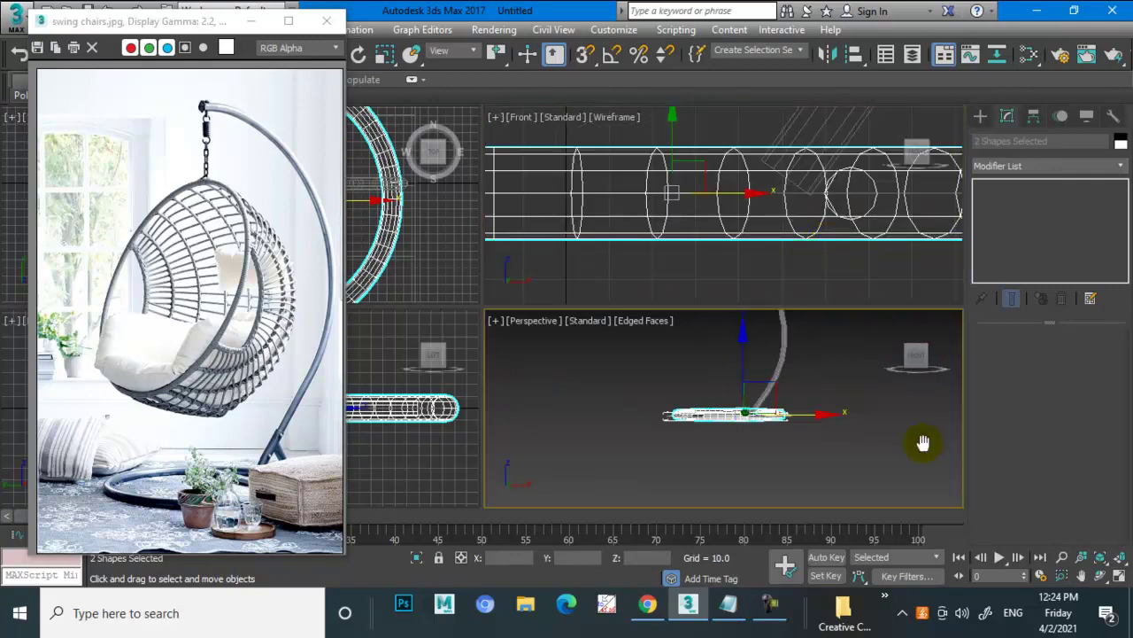
{"action": "middle_click_drag", "start_coordinate": [924, 443], "coordinate": [880, 449]}
{"action": "key", "text": "t"}
{"action": "key", "text": "alt+w"}
{"action": "scroll", "coordinate": [516, 404], "scroll_direction": "down", "scroll_amount": 6}
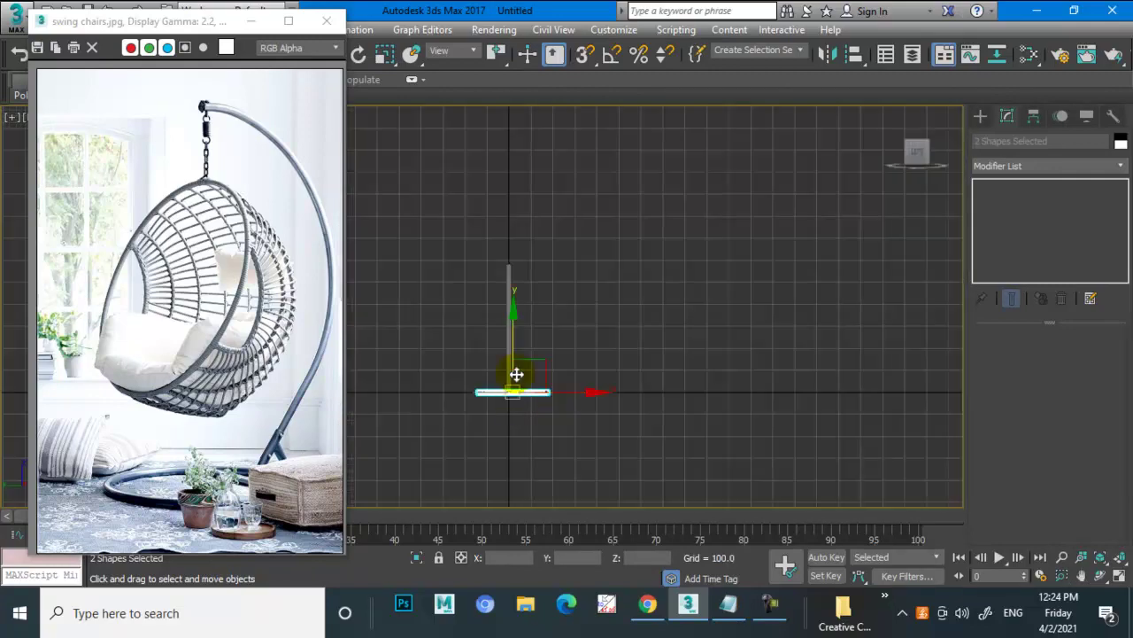
{"action": "middle_click_drag", "start_coordinate": [516, 389], "coordinate": [678, 396]}
{"action": "key", "text": "alt+w"}
{"action": "key", "text": "alt+w"}
{"action": "scroll", "coordinate": [673, 372], "scroll_direction": "down", "scroll_amount": 5}
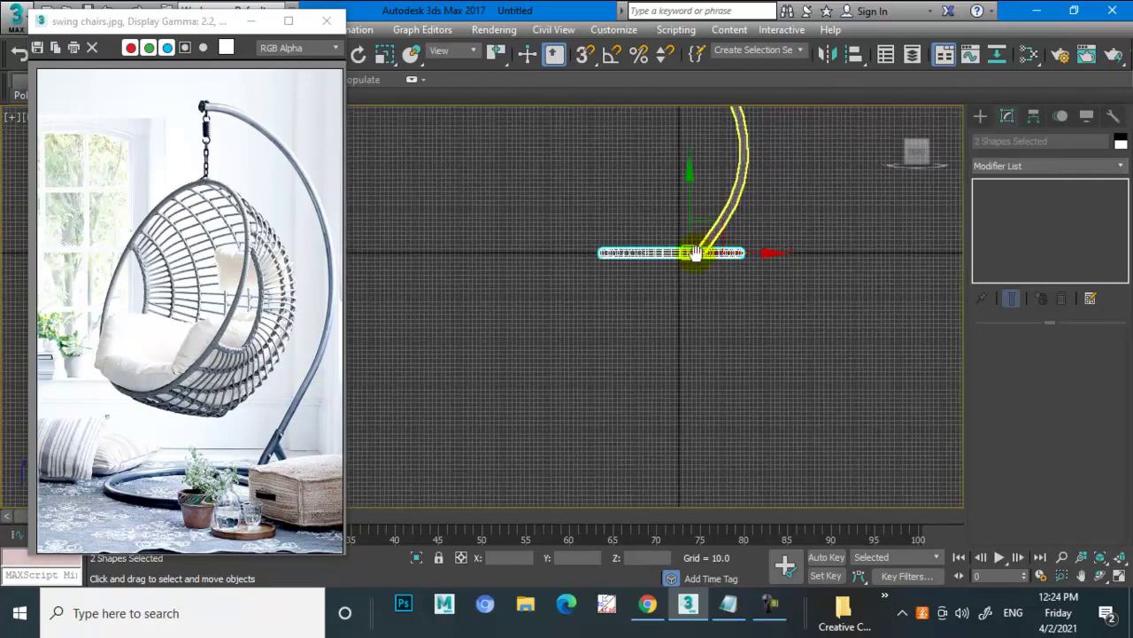
{"action": "scroll", "coordinate": [673, 376], "scroll_direction": "down", "scroll_amount": 2}
{"action": "left_click_drag", "start_coordinate": [727, 377], "coordinate": [712, 378]}
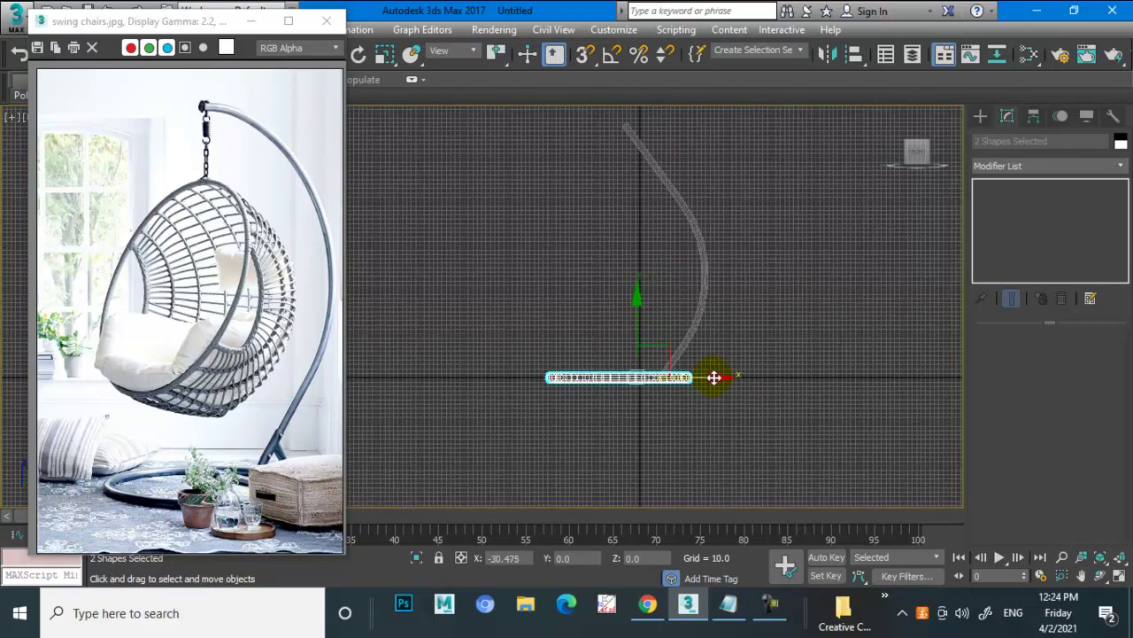
Check the shifted base from the perspective and front views.
{"action": "key", "text": "alt+w"}
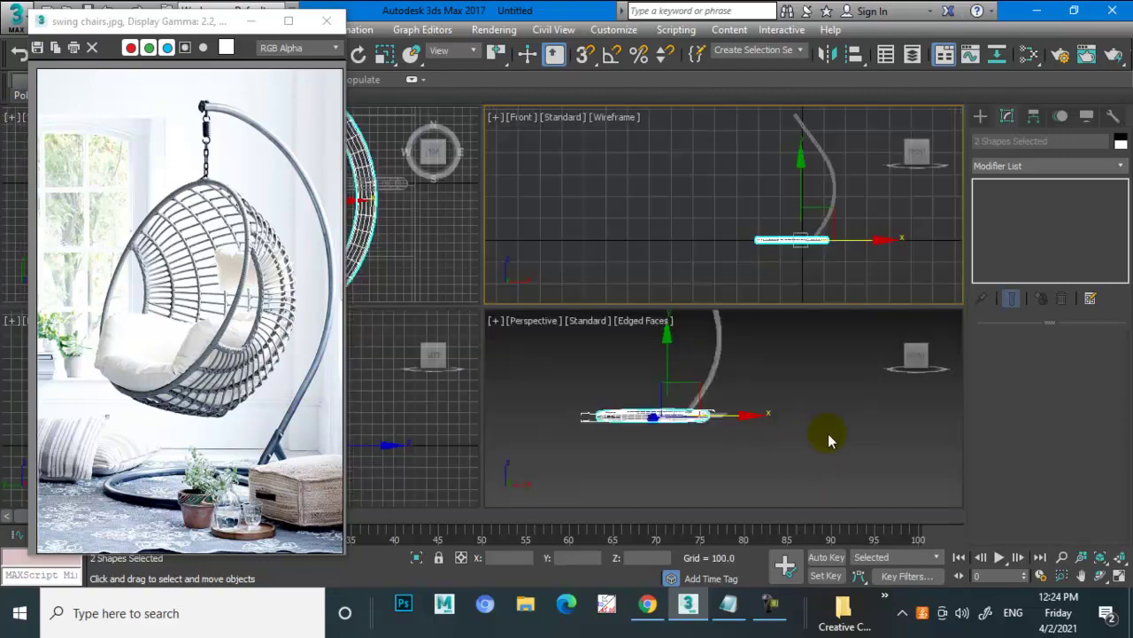
{"action": "key", "text": "alt+w"}
{"action": "mouse_move", "coordinate": [815, 434]}
{"action": "middle_mouse_down", "text": "alt"}
{"action": "mouse_move", "coordinate": [790, 427]}
{"action": "mouse_move", "coordinate": [800, 398]}
{"action": "mouse_move", "coordinate": [718, 412]}
{"action": "mouse_move", "coordinate": [804, 424]}
{"action": "mouse_move", "coordinate": [804, 398]}
{"action": "mouse_move", "coordinate": [478, 306]}
{"action": "mouse_move", "coordinate": [458, 286]}
{"action": "mouse_move", "coordinate": [540, 311]}
{"action": "mouse_move", "coordinate": [602, 297]}
{"action": "middle_mouse_up", "text": "alt"}
{"action": "scroll", "coordinate": [791, 427], "scroll_direction": "up", "scroll_amount": 2}
{"action": "key", "text": "alt+w"}
{"action": "scroll", "coordinate": [750, 218], "scroll_direction": "up", "scroll_amount": 1}
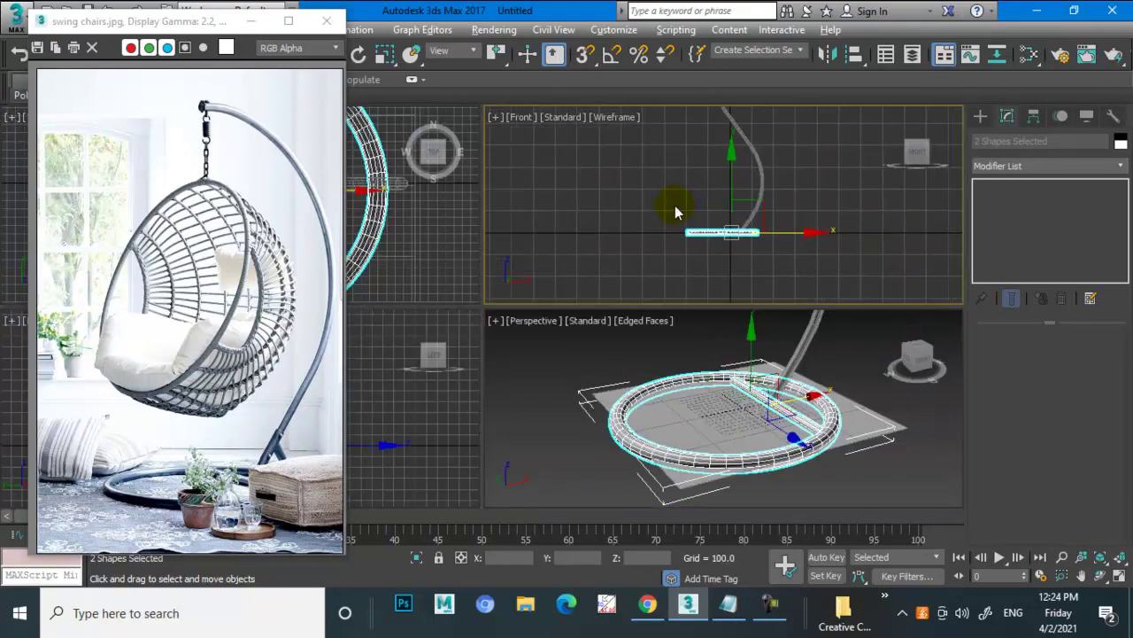
{"action": "key", "text": "alt+w"}
{"action": "scroll", "coordinate": [678, 209], "scroll_direction": "up", "scroll_amount": 2}
{"action": "scroll", "coordinate": [633, 246], "scroll_direction": "up", "scroll_amount": 2}
{"action": "scroll", "coordinate": [632, 306], "scroll_direction": "up", "scroll_amount": 1}
{"action": "middle_click_drag", "start_coordinate": [613, 309], "coordinate": [670, 304]}
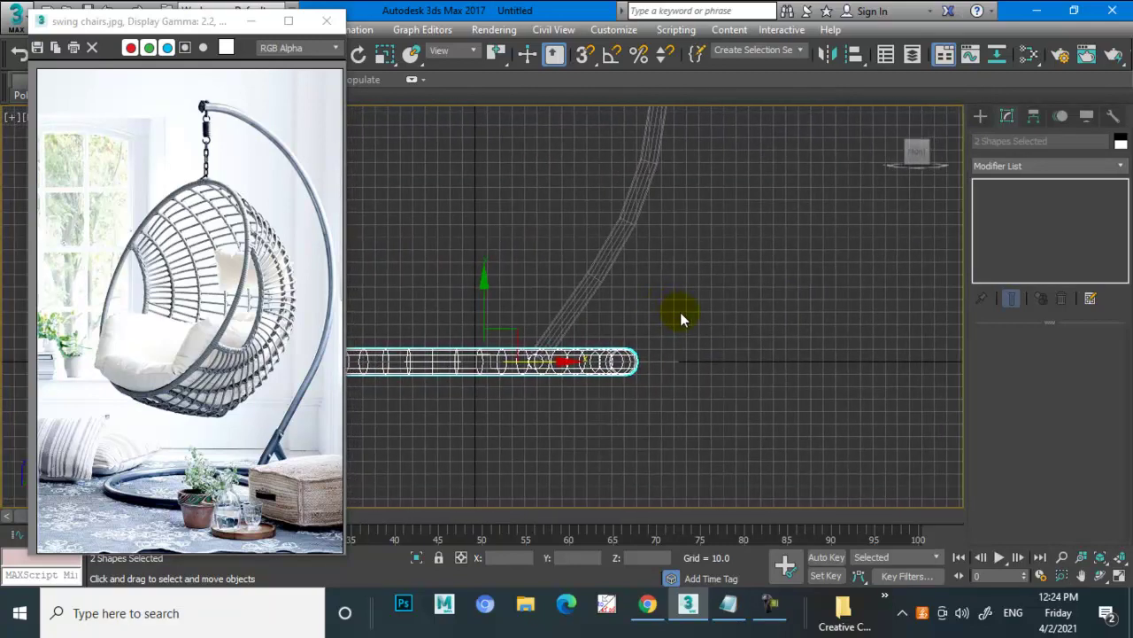
Draw a two-point line from the curved pole down to the ring, rendered 13.315 thick.
{"action": "left_click", "coordinate": [980, 116]}
{"action": "left_click", "coordinate": [1014, 229]}
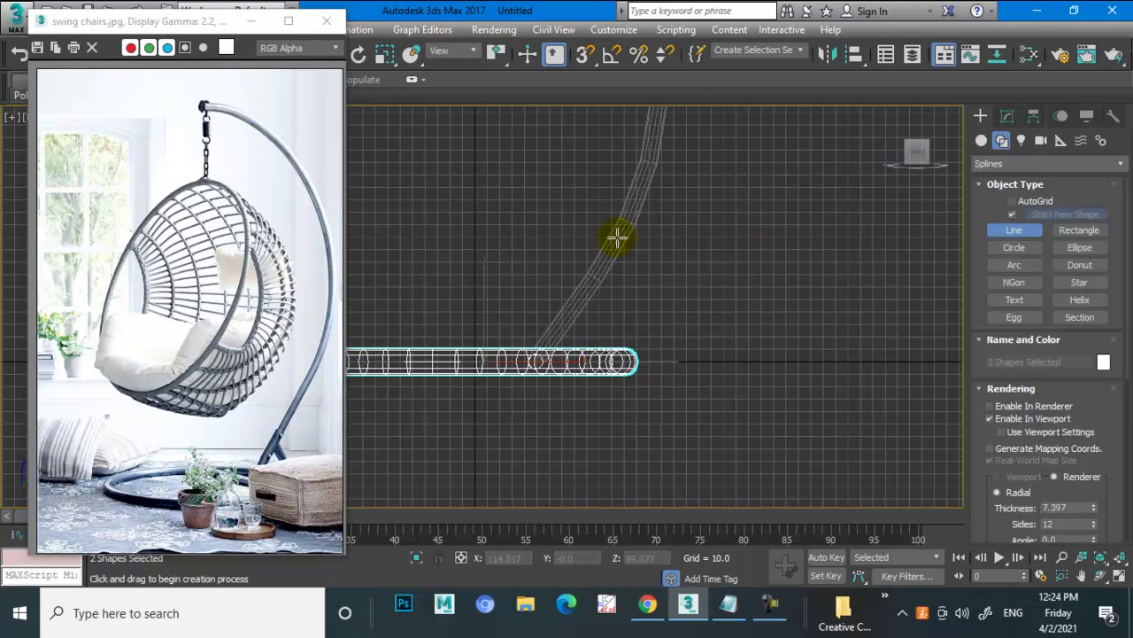
{"action": "left_click", "coordinate": [618, 237]}
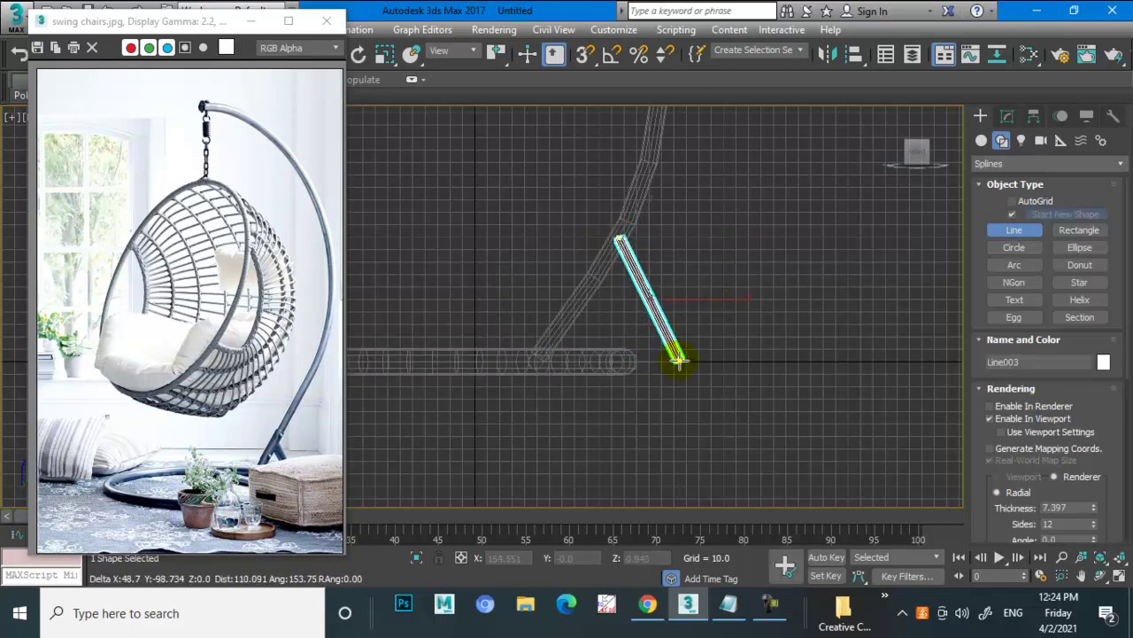
{"action": "left_click", "coordinate": [677, 361]}
{"action": "right_click", "coordinate": [678, 360]}
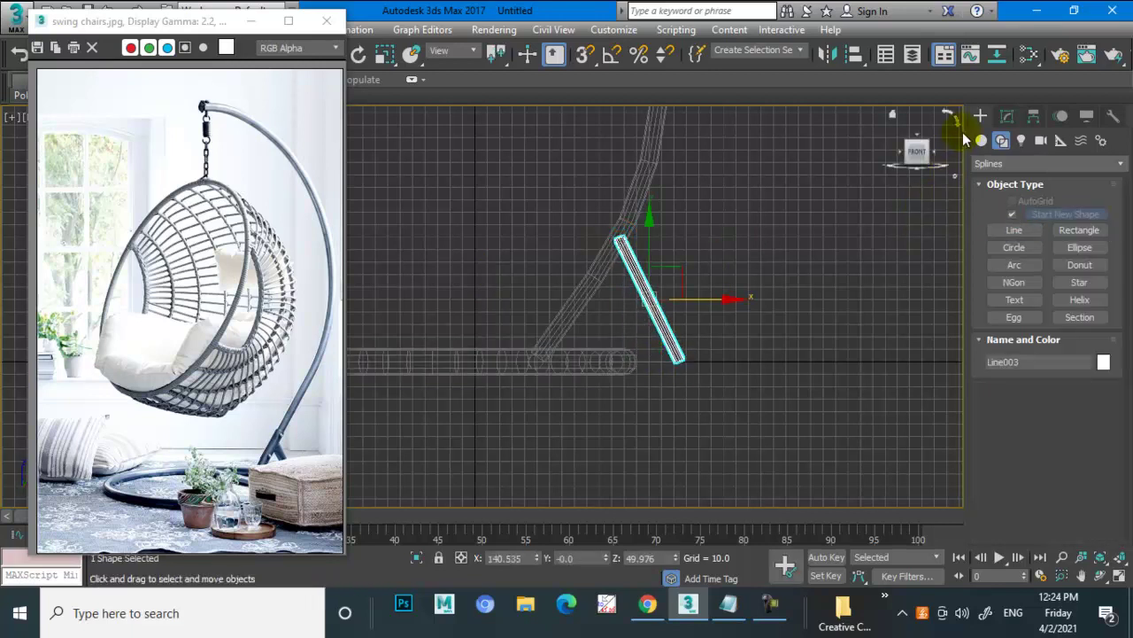
{"action": "left_click", "coordinate": [1007, 117]}
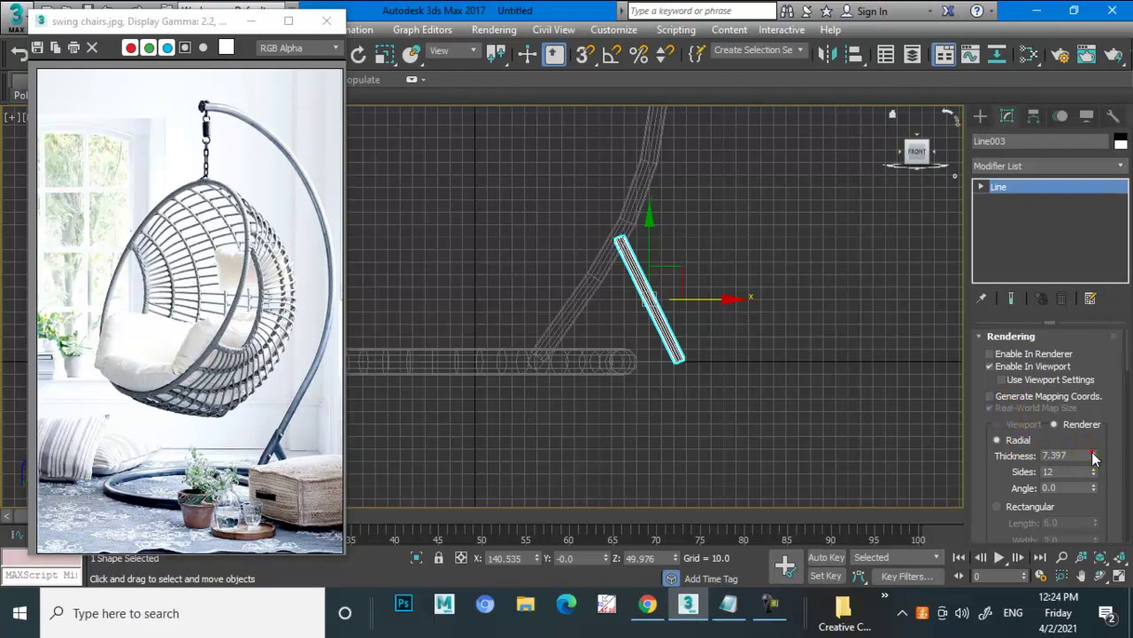
{"action": "left_click_drag", "start_coordinate": [1094, 455], "coordinate": [1095, 443]}
Inspect the new strut from perspective and side views and switch to its vertex level.
{"action": "key", "text": "alt+w"}
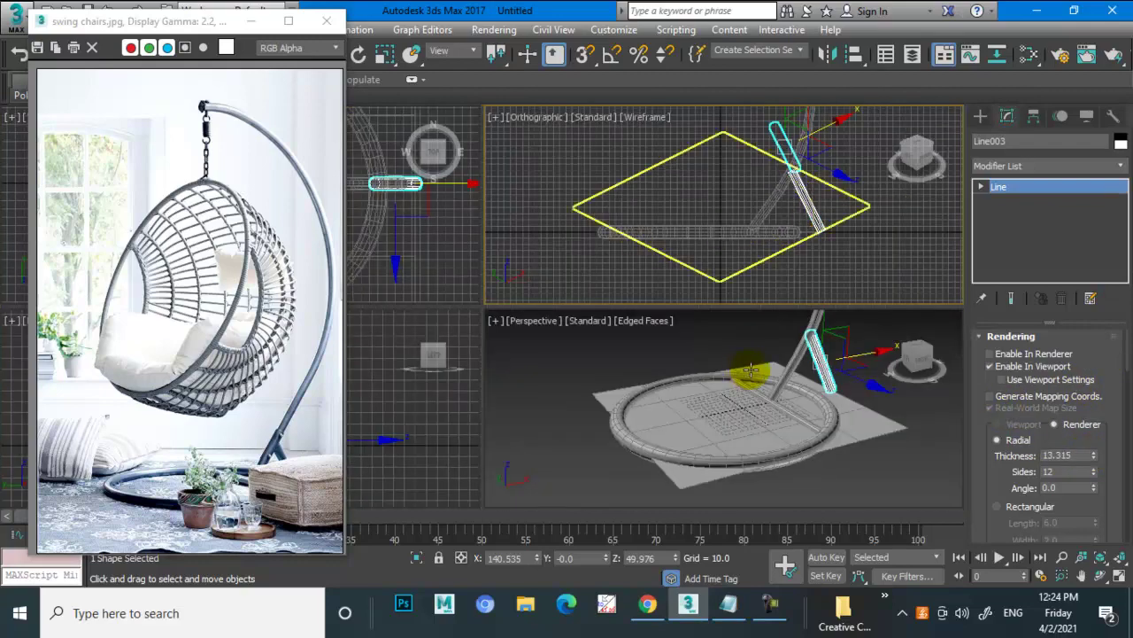
{"action": "key", "text": "alt+w"}
{"action": "mouse_move", "coordinate": [749, 381]}
{"action": "middle_mouse_down", "text": "alt"}
{"action": "mouse_move", "coordinate": [678, 360]}
{"action": "mouse_move", "coordinate": [555, 363]}
{"action": "mouse_move", "coordinate": [729, 366]}
{"action": "mouse_move", "coordinate": [703, 348]}
{"action": "mouse_move", "coordinate": [663, 354]}
{"action": "mouse_move", "coordinate": [752, 374]}
{"action": "mouse_move", "coordinate": [789, 346]}
{"action": "middle_mouse_up", "text": "alt"}
{"action": "scroll", "coordinate": [703, 345], "scroll_direction": "up", "scroll_amount": 2}
{"action": "key", "text": "alt+w"}
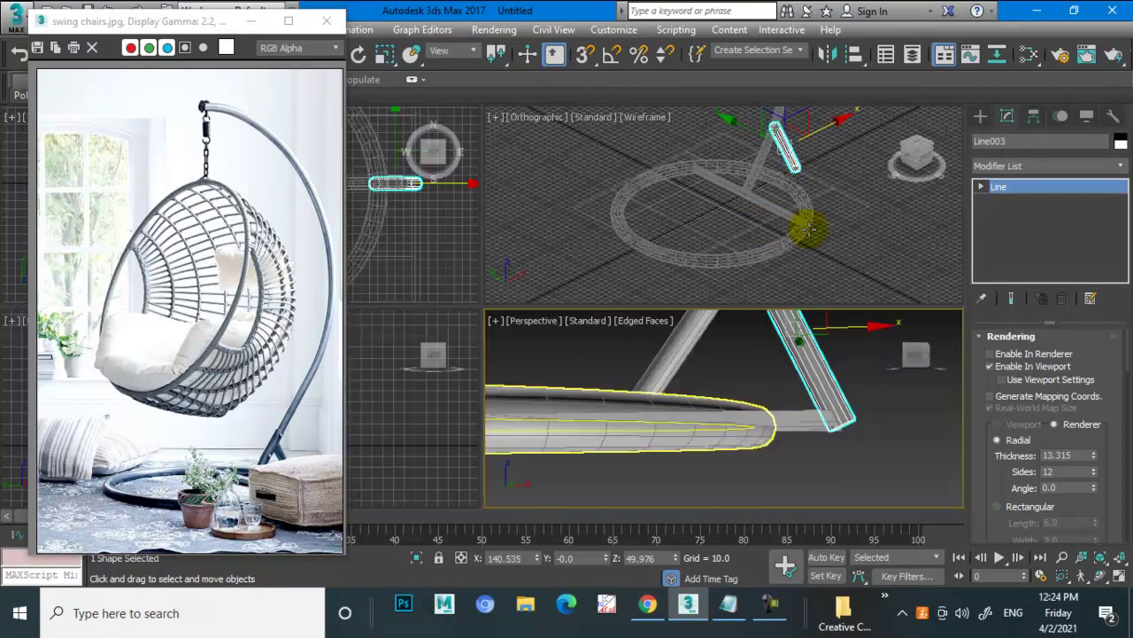
{"action": "mouse_move", "coordinate": [807, 228]}
{"action": "middle_mouse_down"}
{"action": "mouse_move", "coordinate": [751, 221]}
{"action": "mouse_move", "coordinate": [823, 273]}
{"action": "mouse_move", "coordinate": [673, 290]}
{"action": "mouse_move", "coordinate": [714, 329]}
{"action": "middle_mouse_up"}
{"action": "key", "text": "alt+w"}
{"action": "key", "text": "1"}
{"action": "middle_click_drag", "start_coordinate": [509, 330], "coordinate": [607, 355]}
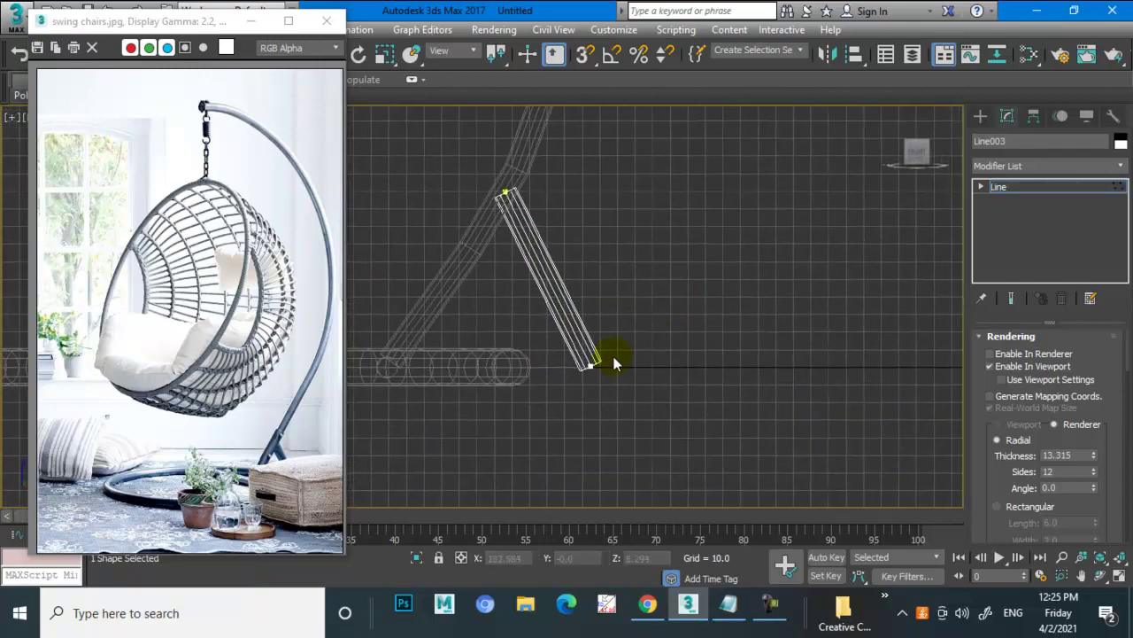
Refine Connect a vertex near the strut's bottom and drop the bottom vertex straight down.
{"action": "right_click", "coordinate": [563, 322]}
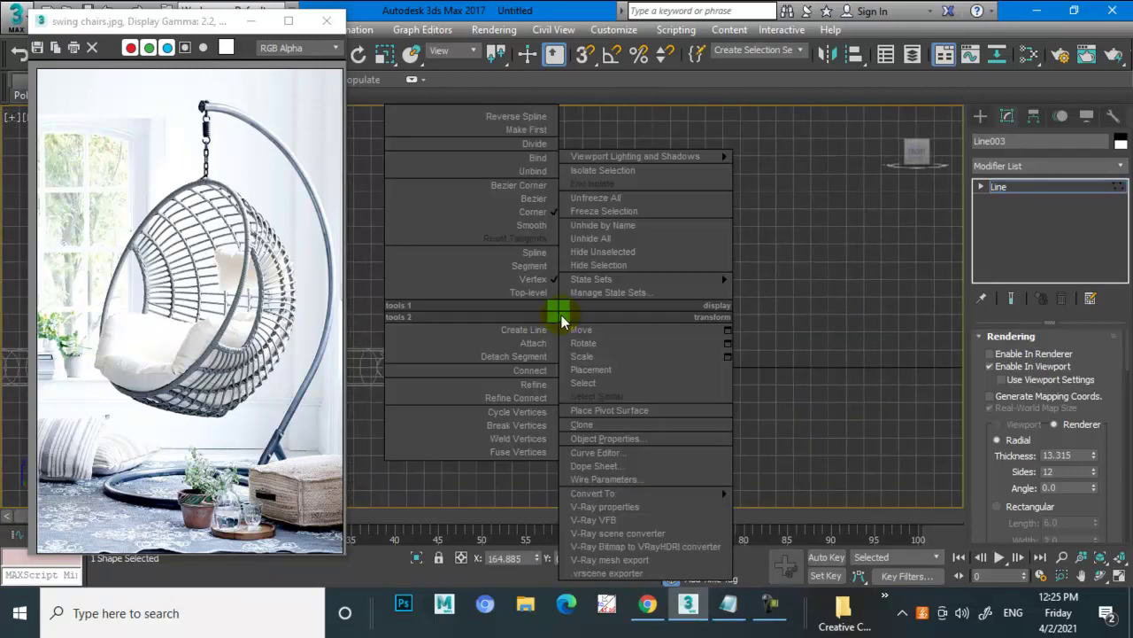
{"action": "left_click", "coordinate": [531, 397]}
{"action": "middle_click_drag", "start_coordinate": [641, 363], "coordinate": [666, 324]}
{"action": "scroll", "coordinate": [634, 360], "scroll_direction": "up", "scroll_amount": 3}
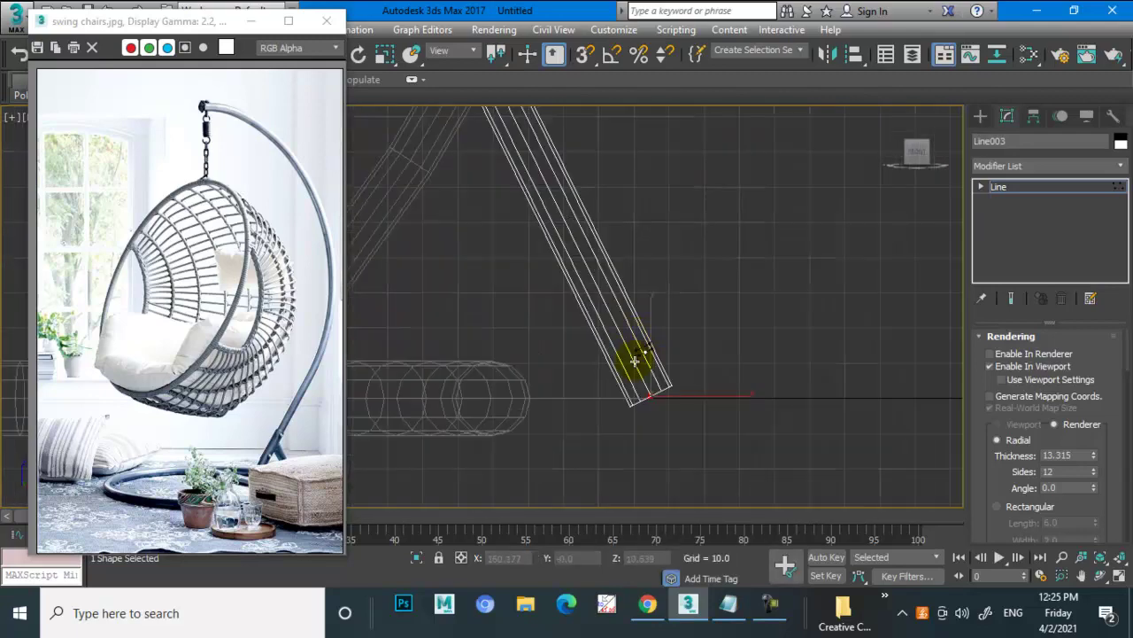
{"action": "left_click", "coordinate": [635, 359]}
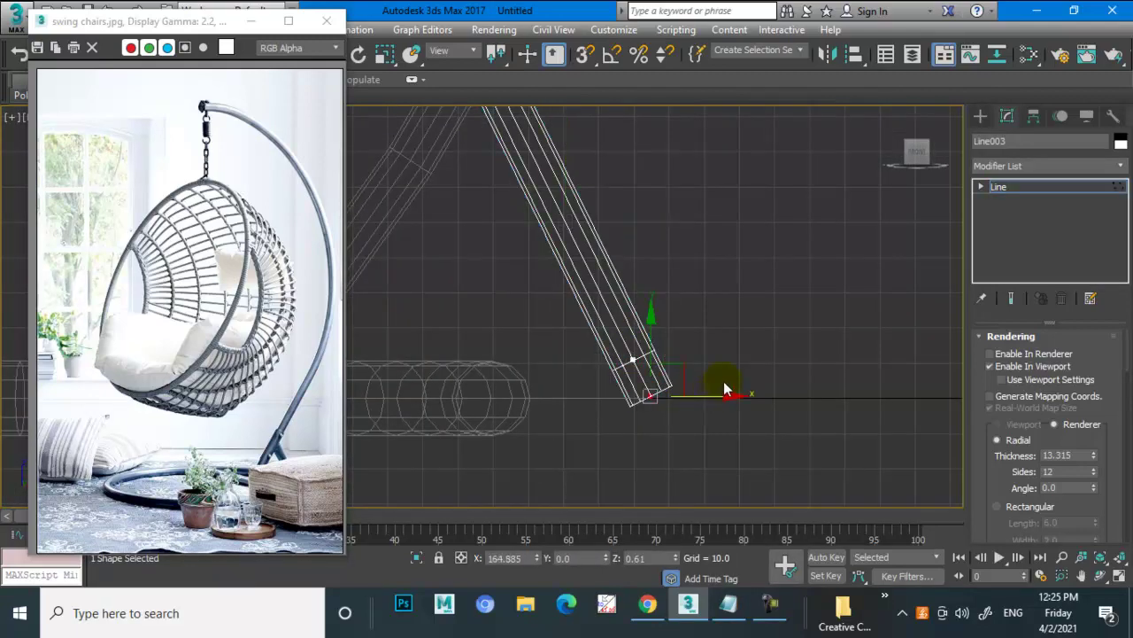
{"action": "left_click_drag", "start_coordinate": [650, 356], "coordinate": [688, 407]}
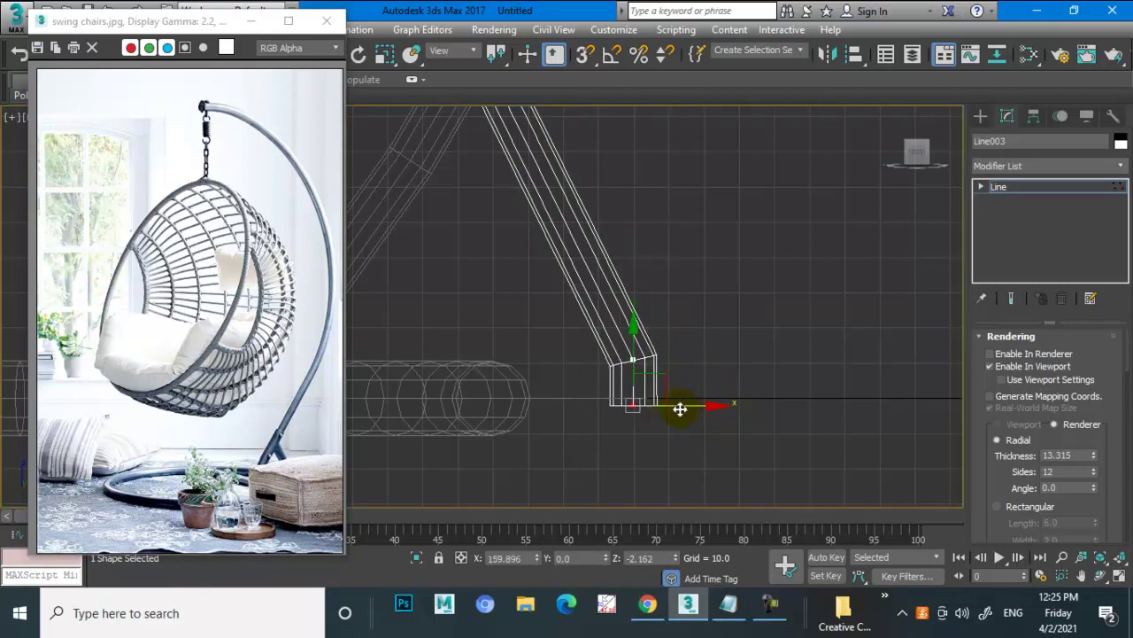
{"action": "scroll", "coordinate": [680, 408], "scroll_direction": "up", "scroll_amount": 3}
{"action": "left_click_drag", "start_coordinate": [593, 370], "coordinate": [593, 390]}
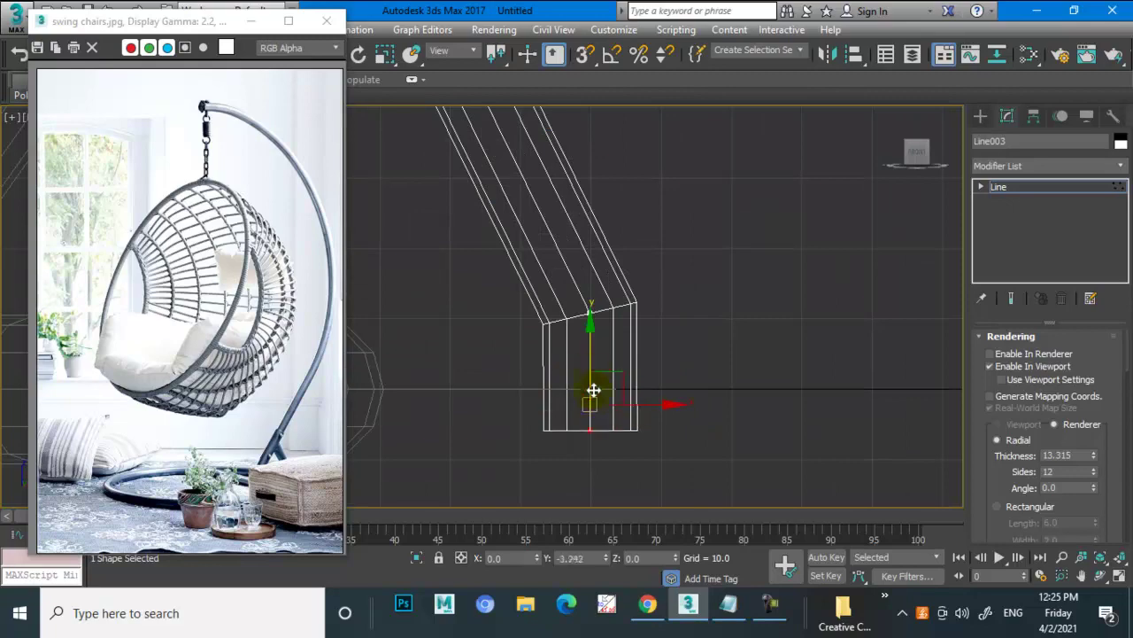
{"action": "scroll", "coordinate": [601, 416], "scroll_direction": "down", "scroll_amount": 5}
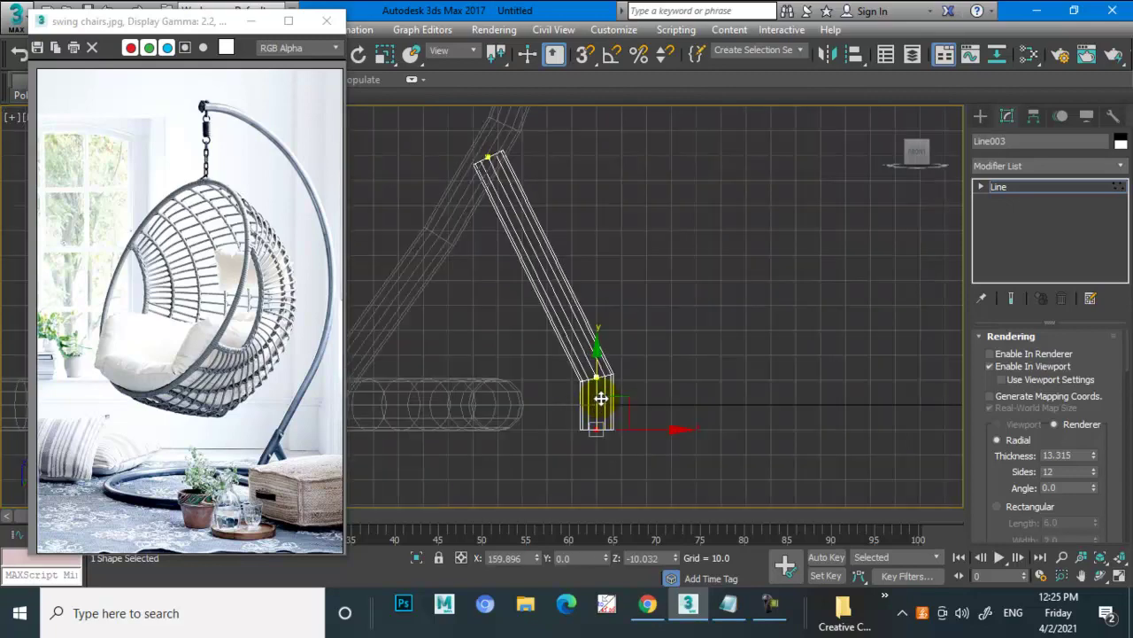
{"action": "scroll", "coordinate": [600, 399], "scroll_direction": "down", "scroll_amount": 2}
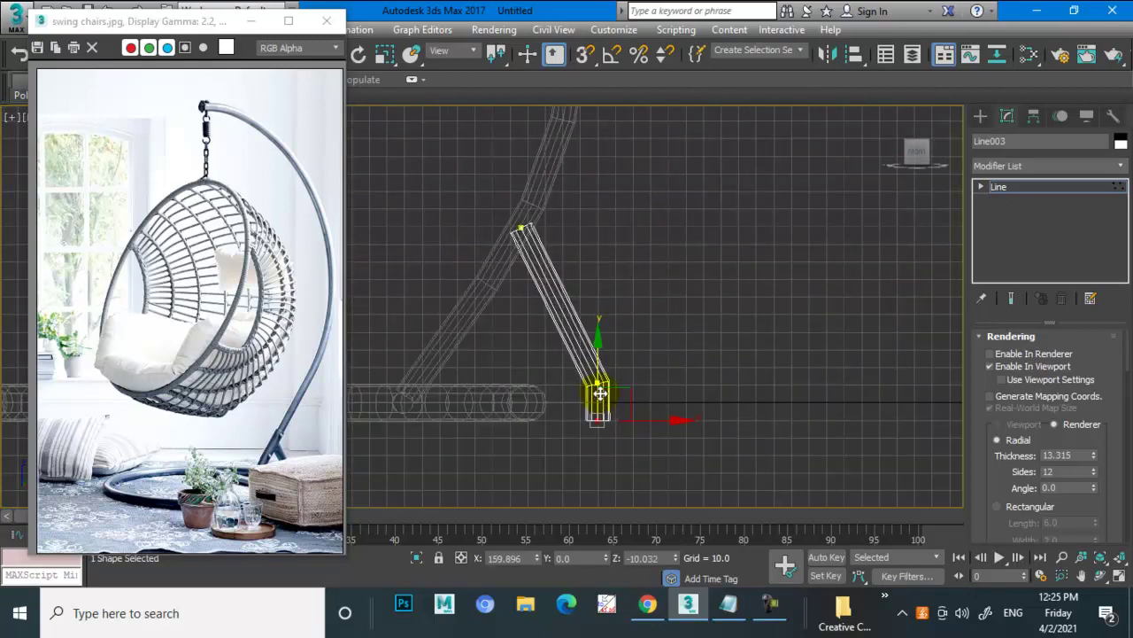
Leave vertex editing, review the whole stand in perspective, and start saving with Ctrl+S.
{"action": "left_click", "coordinate": [1010, 186]}
{"action": "key", "text": "alt+w"}
{"action": "right_click", "coordinate": [734, 361]}
{"action": "key", "text": "alt+w"}
{"action": "middle_click_drag", "start_coordinate": [759, 387], "coordinate": [715, 346], "text": "alt"}
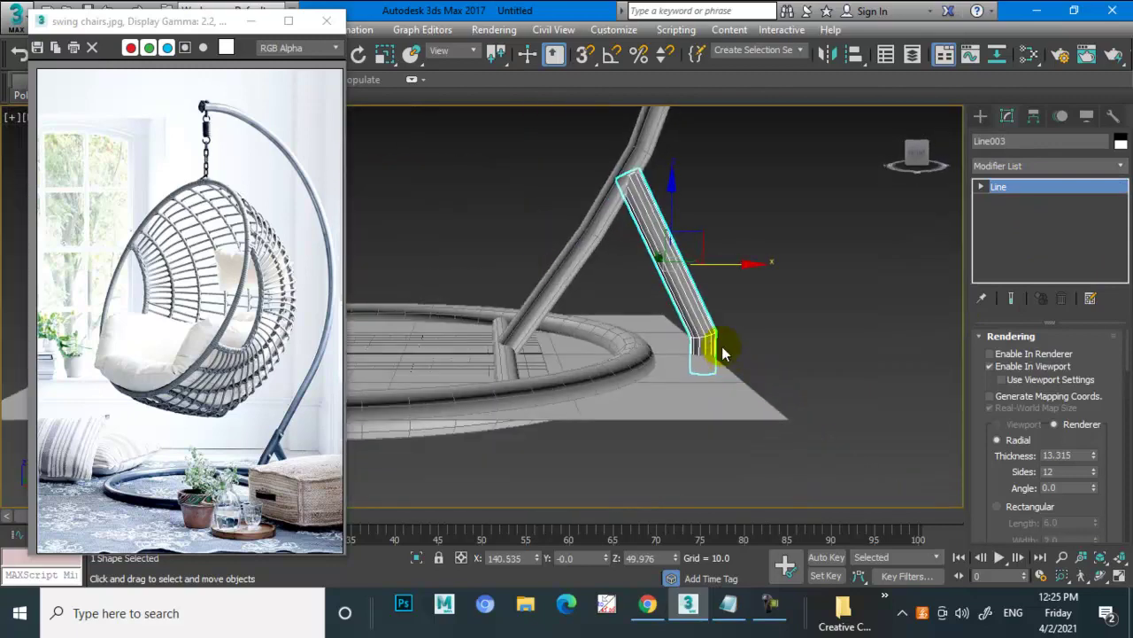
{"action": "scroll", "coordinate": [734, 392], "scroll_direction": "down", "scroll_amount": 2}
{"action": "mouse_move", "coordinate": [734, 393]}
{"action": "middle_mouse_down"}
{"action": "mouse_move", "coordinate": [742, 461]}
{"action": "mouse_move", "coordinate": [740, 447]}
{"action": "middle_mouse_up"}
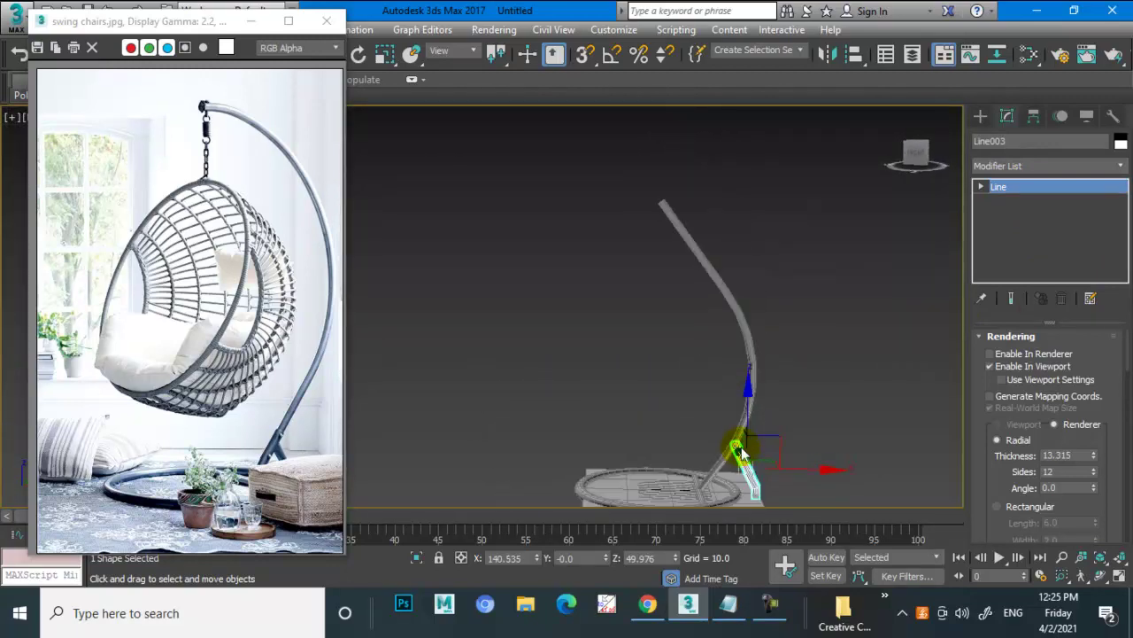
{"action": "key", "text": "ctrl+s"}
Save the scene on the Desktop under the file name swing chair.max.
{"action": "left_click", "coordinate": [54, 172]}
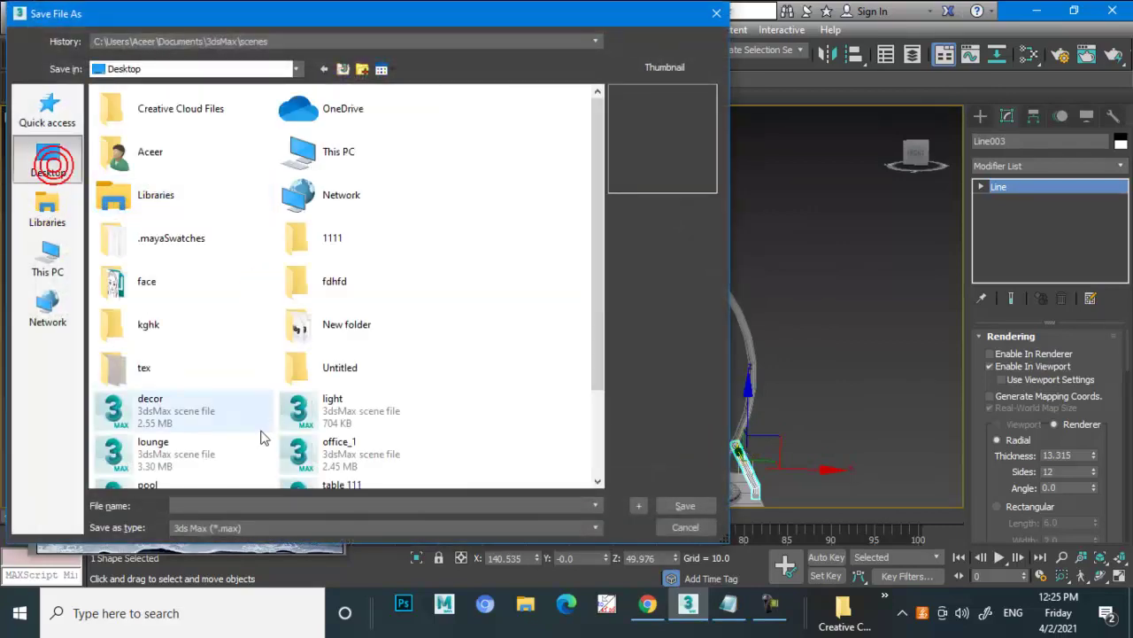
{"action": "left_click", "coordinate": [246, 503]}
{"action": "type", "text": "swi"}
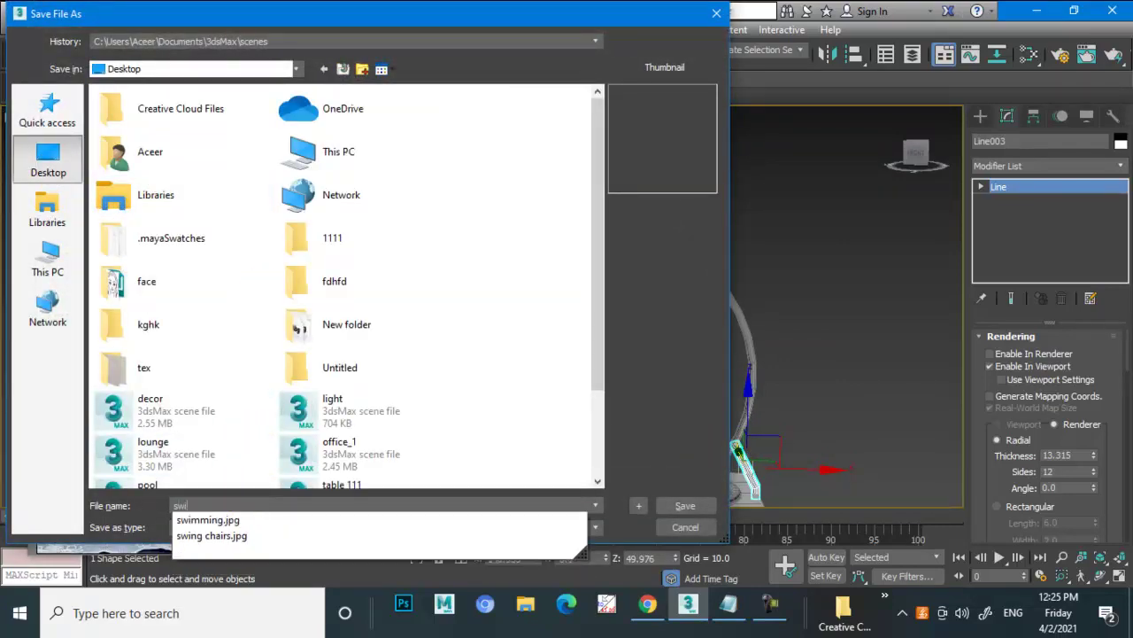
{"action": "type", "text": "ng chair"}
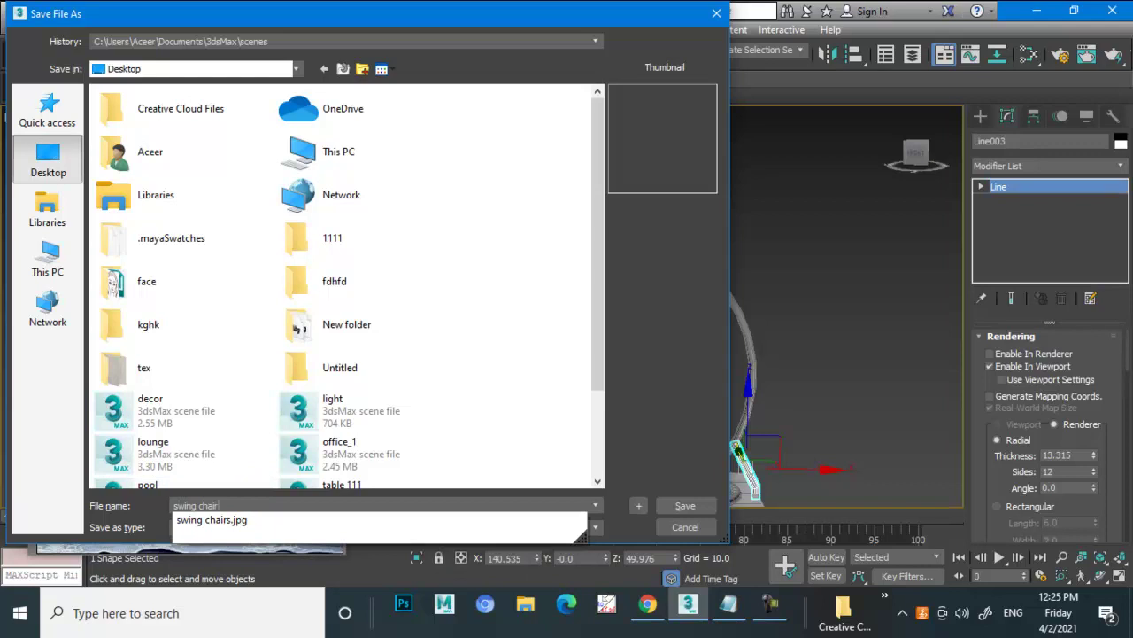
{"action": "left_click", "coordinate": [549, 260]}
{"action": "left_click", "coordinate": [685, 505]}
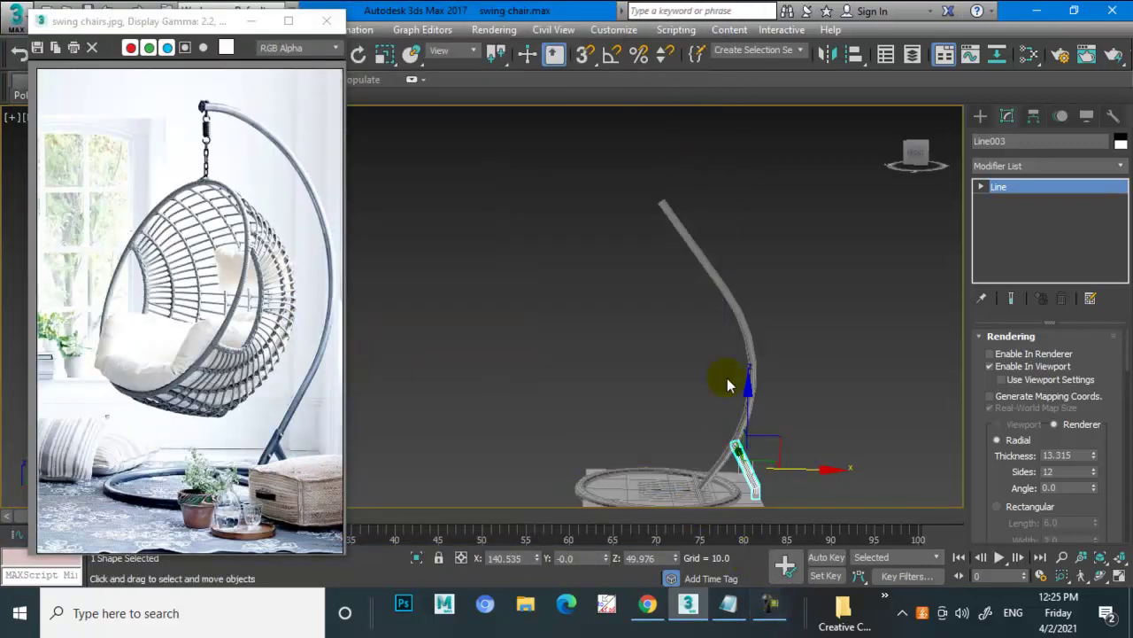
Reselect the curved pole in the four-view layout.
{"action": "mouse_move", "coordinate": [741, 374]}
{"action": "middle_mouse_down", "text": "alt"}
{"action": "mouse_move", "coordinate": [724, 286]}
{"action": "mouse_move", "coordinate": [735, 299]}
{"action": "middle_mouse_up", "text": "alt"}
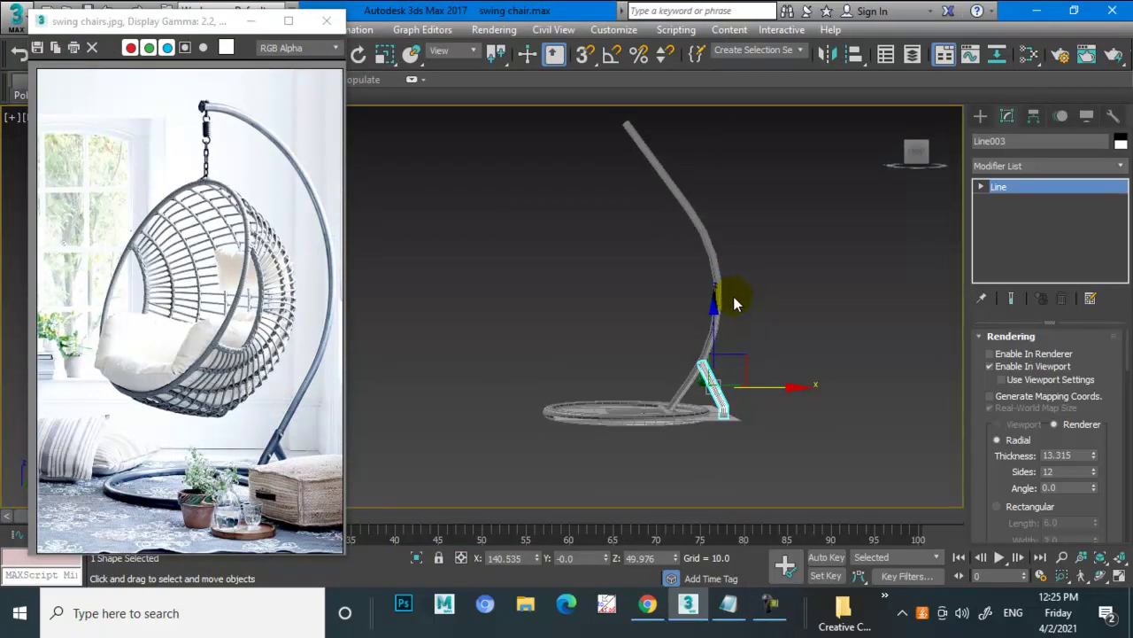
{"action": "key", "text": "alt+w"}
{"action": "key", "text": "alt+w"}
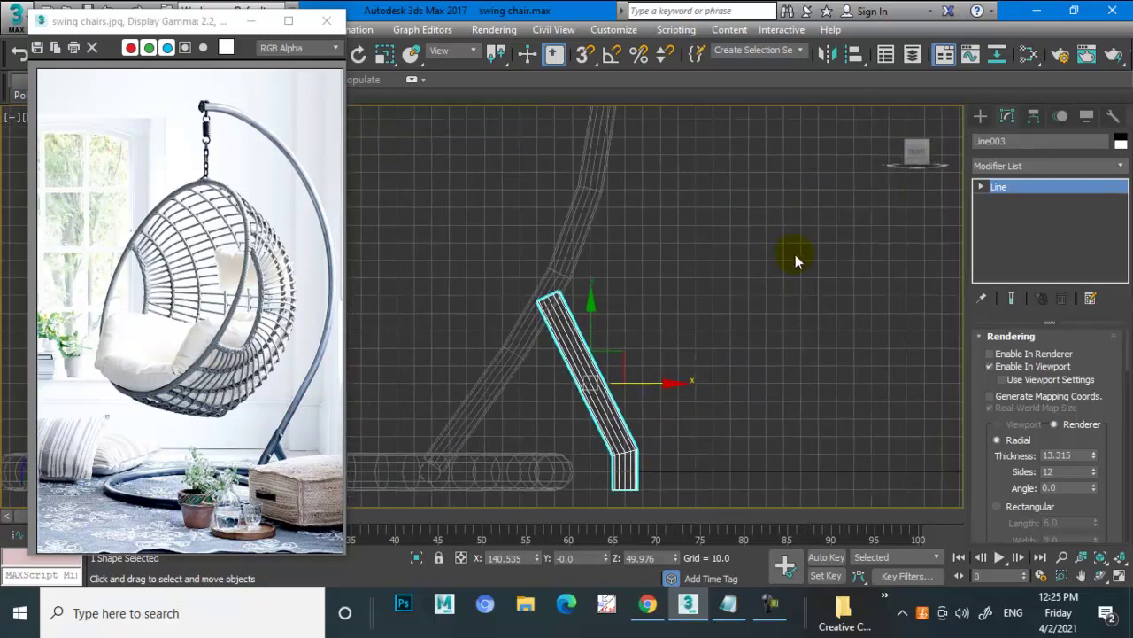
{"action": "scroll", "coordinate": [795, 254], "scroll_direction": "down", "scroll_amount": 3}
{"action": "scroll", "coordinate": [675, 158], "scroll_direction": "up", "scroll_amount": 3}
{"action": "key", "text": "ctrl+z"}
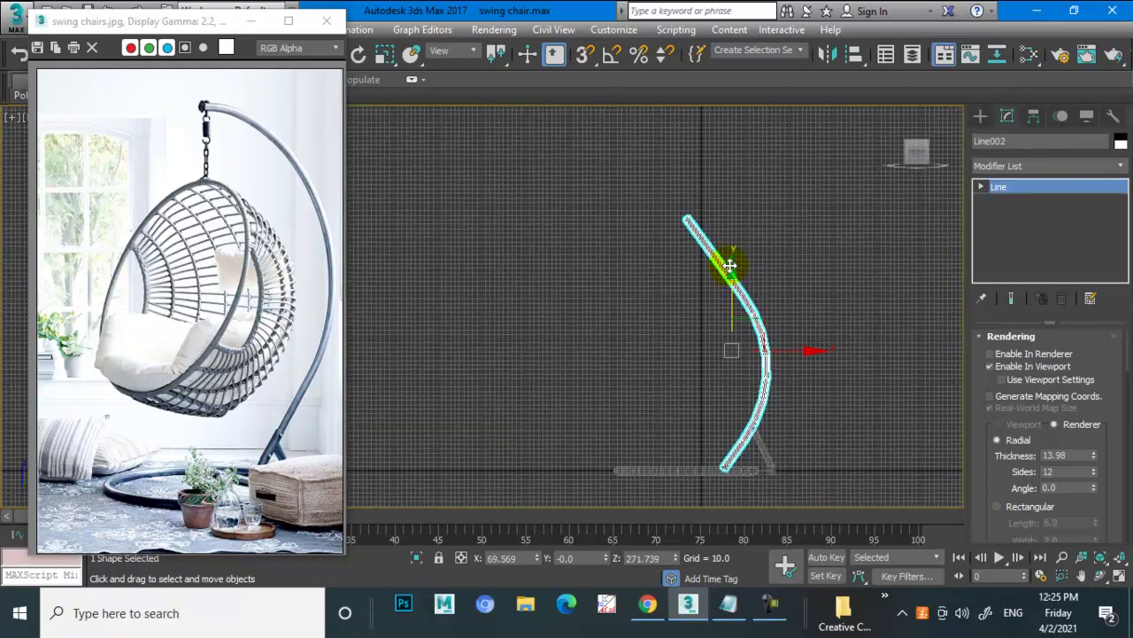
{"action": "left_click", "coordinate": [726, 261]}
Adjust the pole's vertices and handles to straighten its upper arc and raise the top endpoint.
{"action": "left_click_drag", "start_coordinate": [691, 143], "coordinate": [690, 140]}
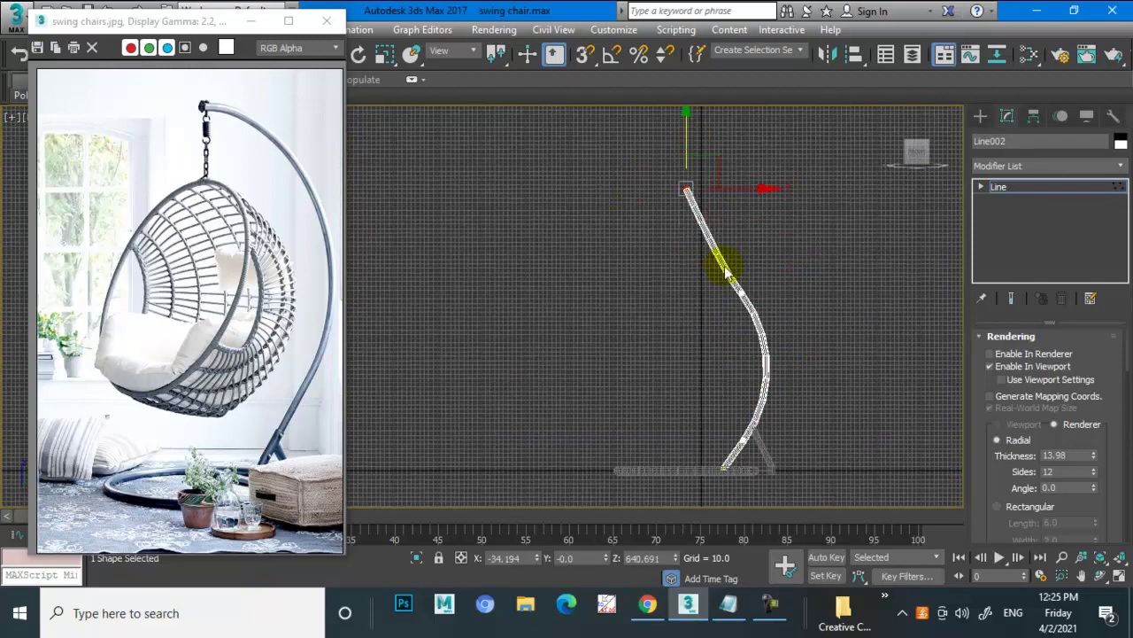
{"action": "left_click_drag", "start_coordinate": [762, 266], "coordinate": [774, 235]}
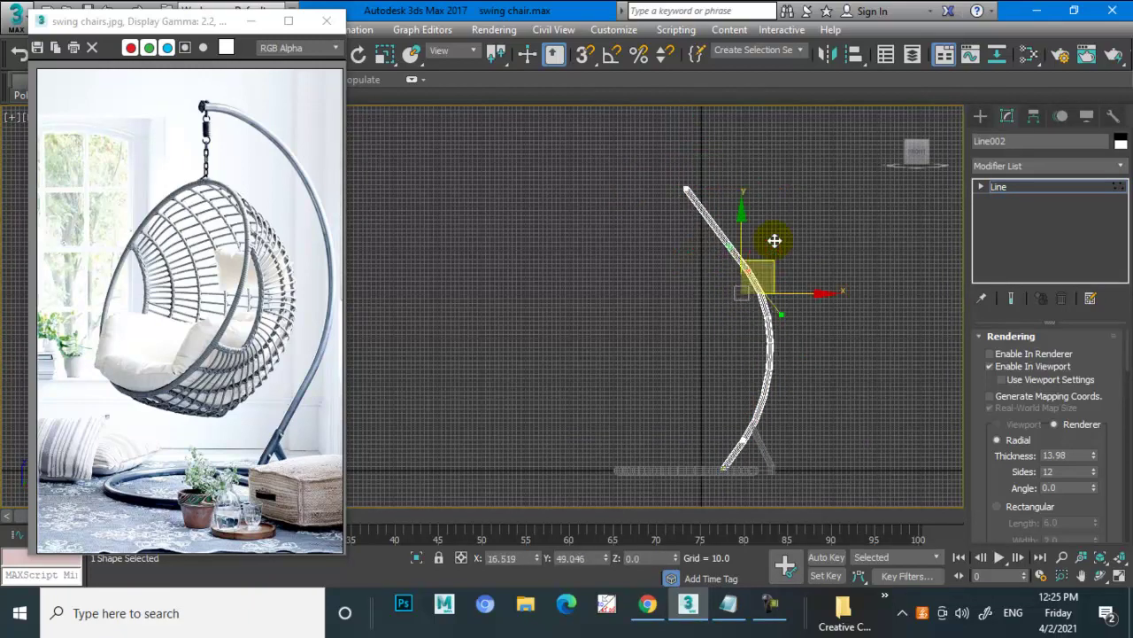
{"action": "scroll", "coordinate": [759, 285], "scroll_direction": "up", "scroll_amount": 2}
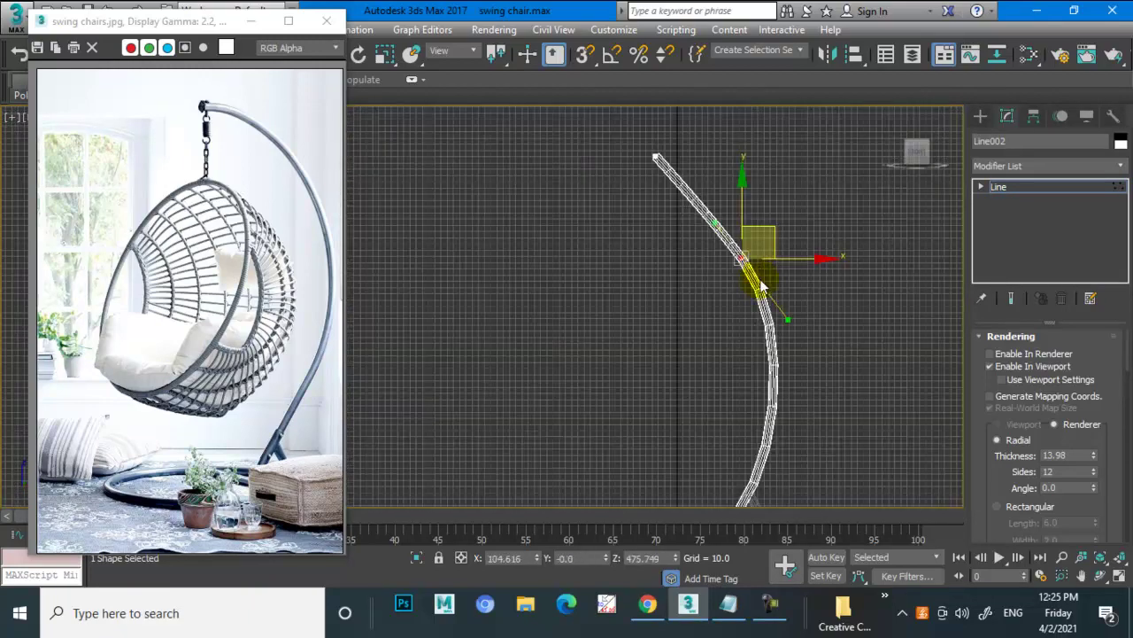
{"action": "left_click_drag", "start_coordinate": [797, 323], "coordinate": [782, 319]}
{"action": "scroll", "coordinate": [782, 319], "scroll_direction": "down", "scroll_amount": 3}
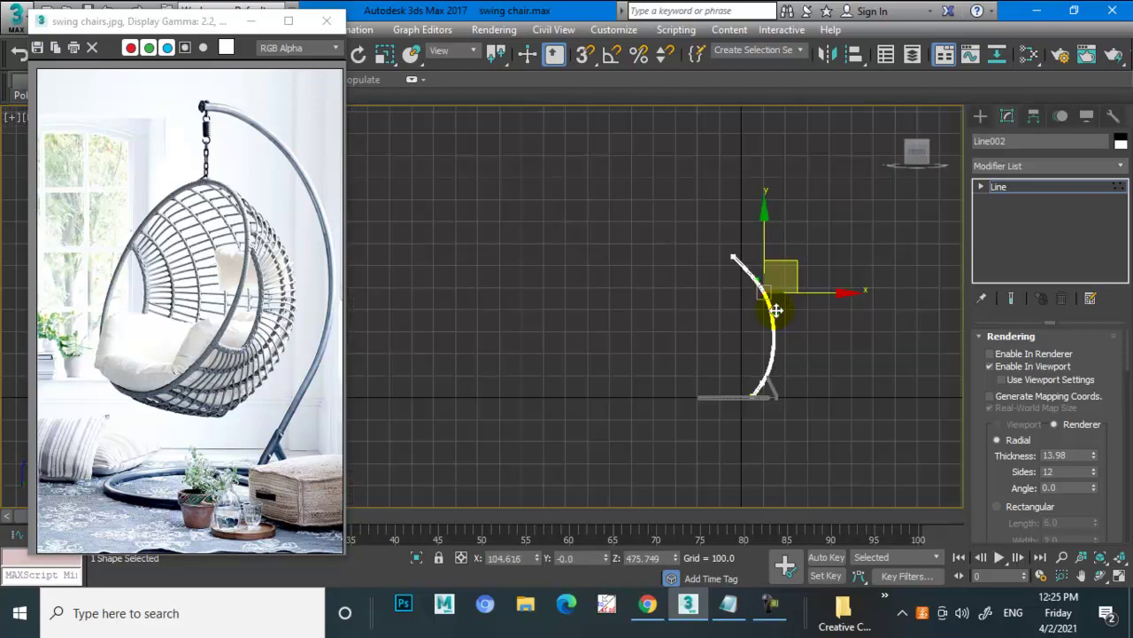
{"action": "scroll", "coordinate": [765, 297], "scroll_direction": "up", "scroll_amount": 2}
{"action": "left_click_drag", "start_coordinate": [746, 258], "coordinate": [748, 260]}
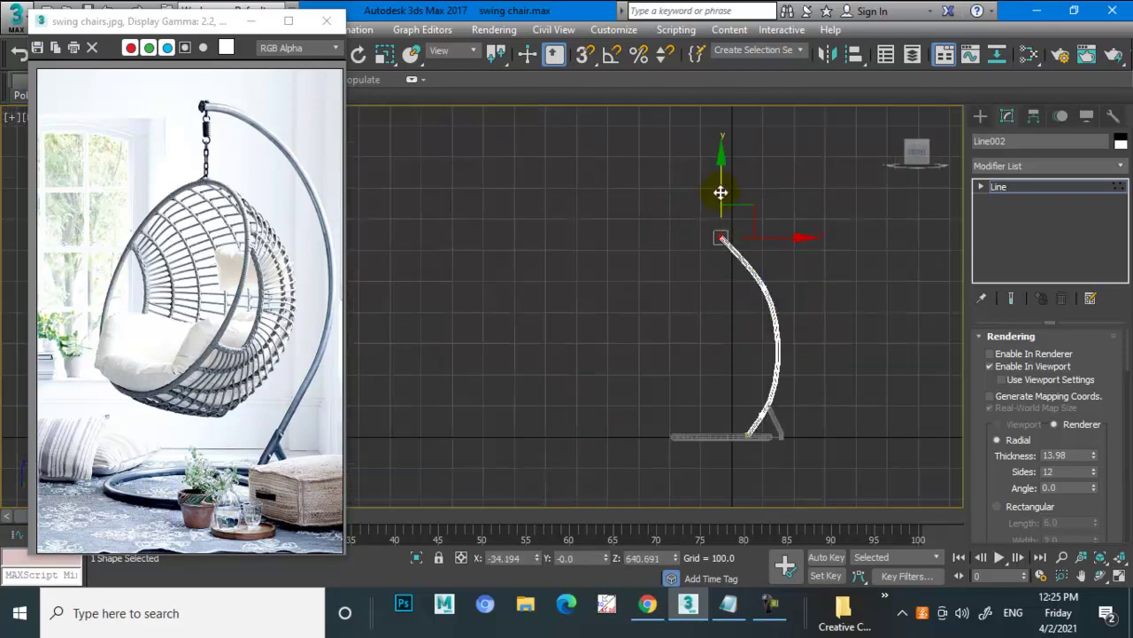
{"action": "left_click_drag", "start_coordinate": [722, 186], "coordinate": [722, 180]}
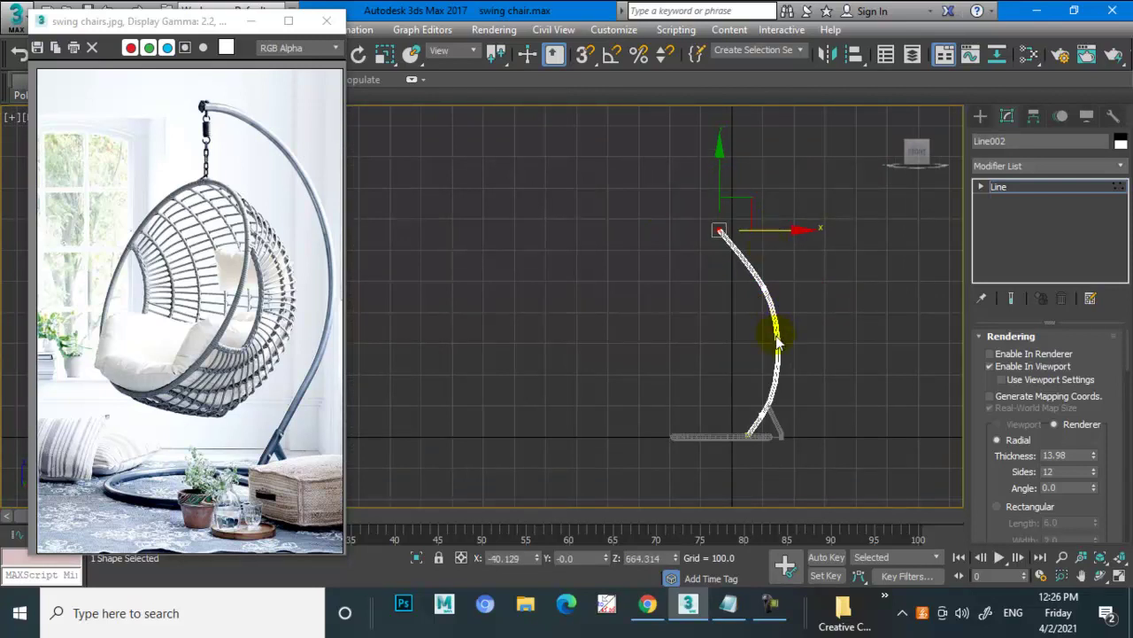
Return to the whole spline and review the reshaped pole in perspective.
{"action": "key", "text": "alt+w"}
{"action": "key", "text": "alt+w"}
{"action": "mouse_move", "coordinate": [688, 354]}
{"action": "middle_mouse_down"}
{"action": "mouse_move", "coordinate": [736, 328]}
{"action": "mouse_move", "coordinate": [739, 347]}
{"action": "middle_mouse_up"}
{"action": "left_click", "coordinate": [1062, 187]}
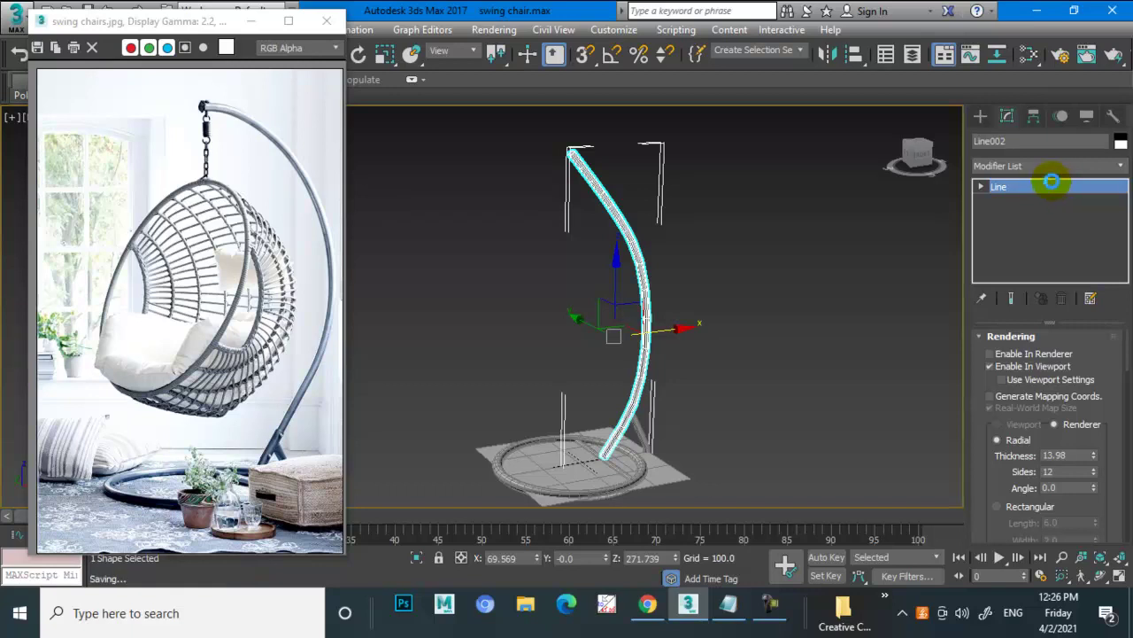
{"action": "left_click", "coordinate": [771, 605]}
{"action": "left_click", "coordinate": [1045, 529]}
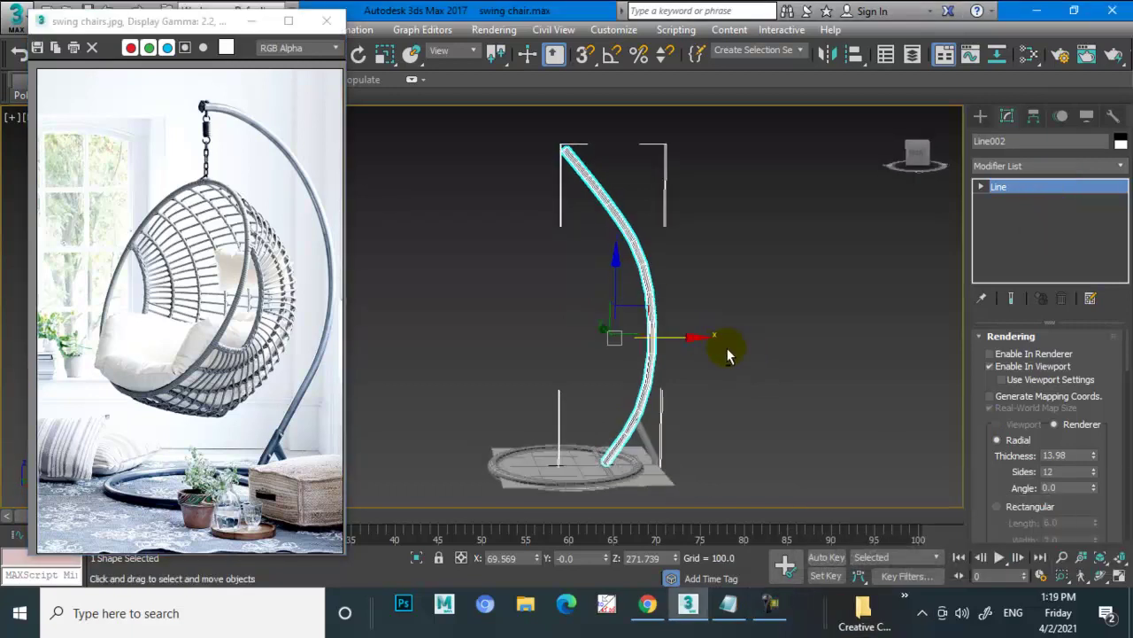
{"action": "mouse_move", "coordinate": [726, 347]}
{"action": "middle_mouse_down"}
{"action": "mouse_move", "coordinate": [742, 333]}
{"action": "mouse_move", "coordinate": [718, 375]}
{"action": "mouse_move", "coordinate": [708, 362]}
{"action": "mouse_move", "coordinate": [649, 352]}
{"action": "mouse_move", "coordinate": [712, 303]}
{"action": "mouse_move", "coordinate": [913, 352]}
{"action": "middle_mouse_up"}
{"action": "scroll", "coordinate": [742, 333], "scroll_direction": "up", "scroll_amount": 2}
{"action": "scroll", "coordinate": [649, 351], "scroll_direction": "down", "scroll_amount": 2}
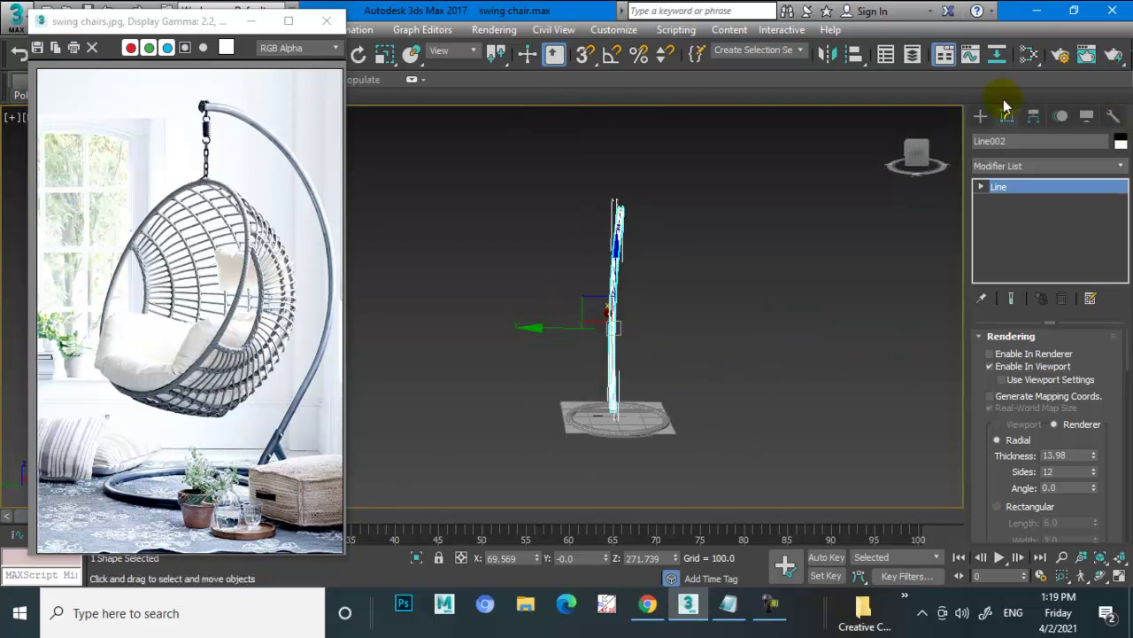
Create a standard-primitive sphere in the maximized Left view.
{"action": "left_click", "coordinate": [980, 118]}
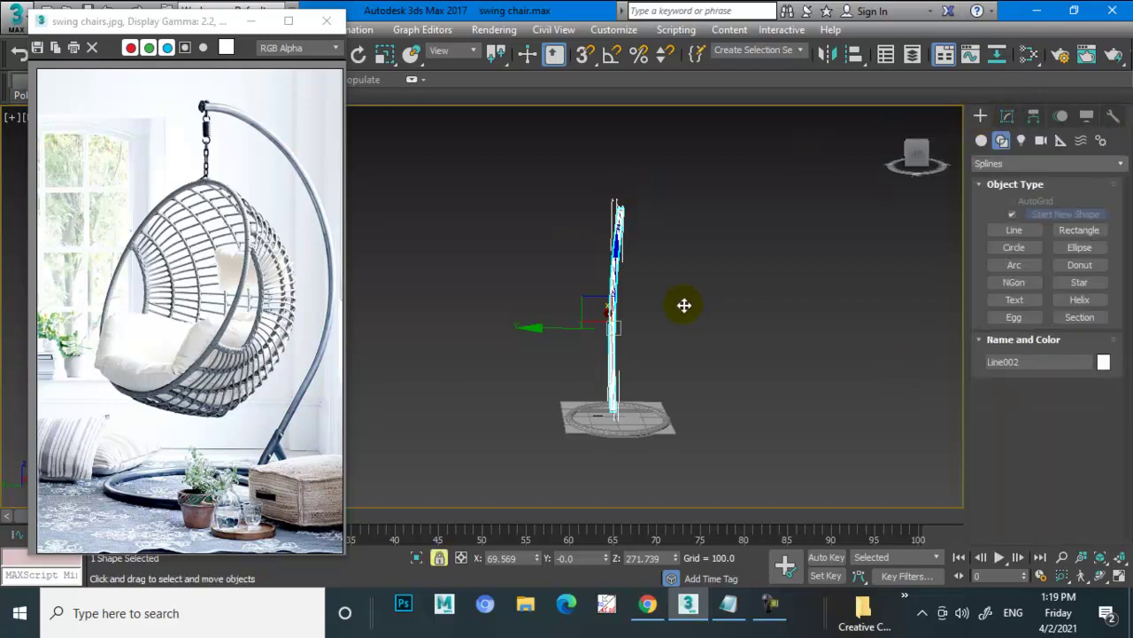
{"action": "key", "text": "alt+w"}
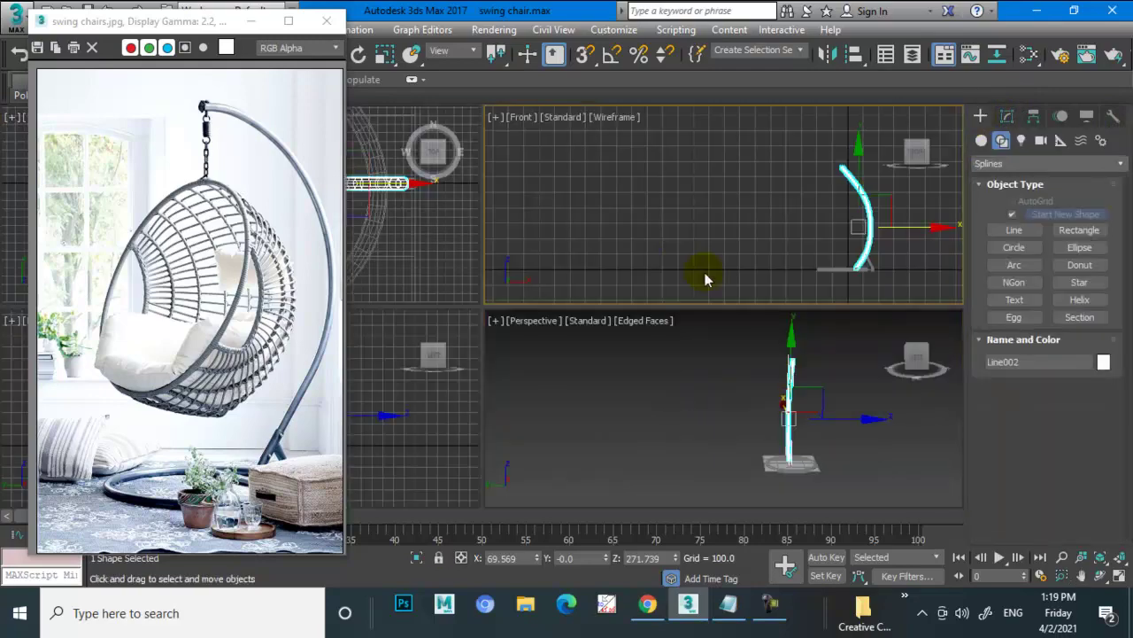
{"action": "left_click", "coordinate": [446, 420]}
{"action": "key", "text": "alt+w"}
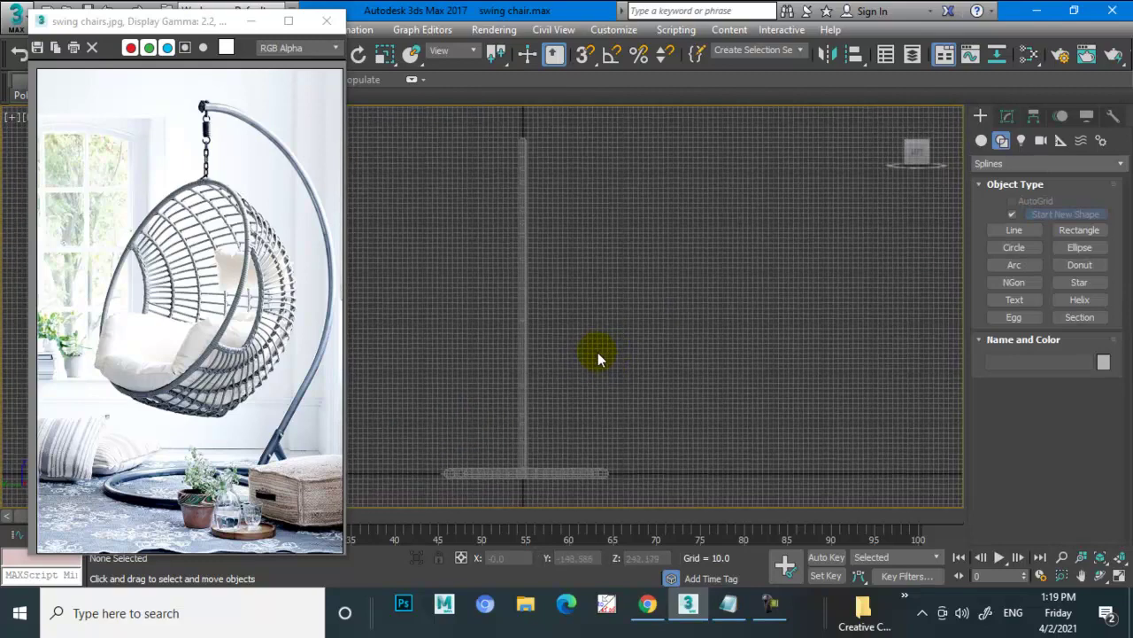
{"action": "left_click", "coordinate": [981, 140]}
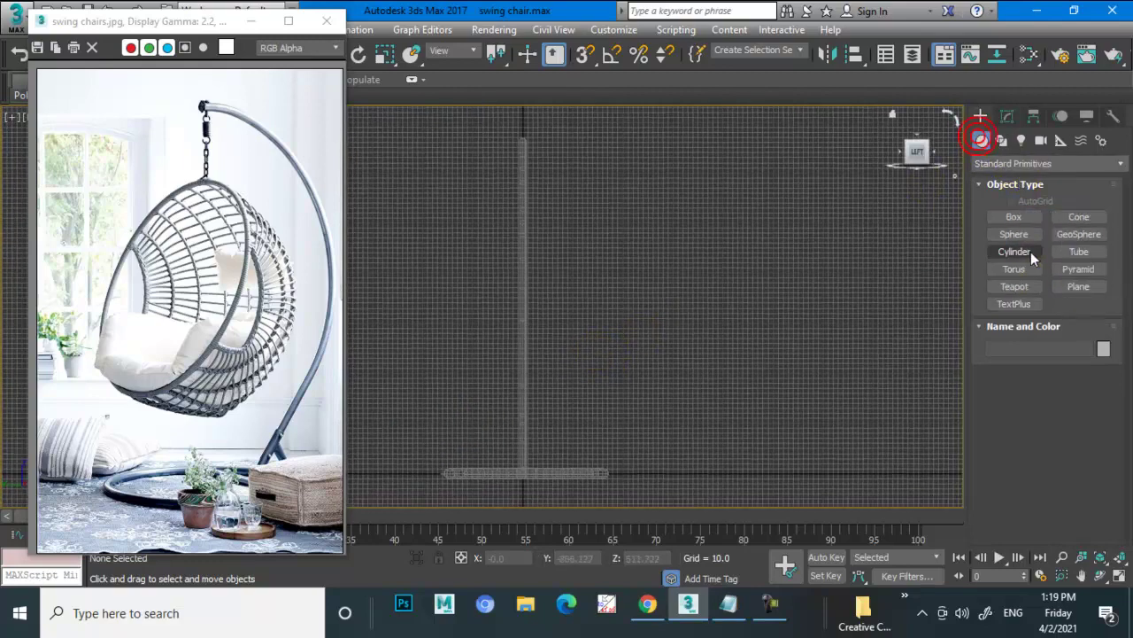
{"action": "left_click", "coordinate": [1021, 233]}
{"action": "mouse_move", "coordinate": [522, 309]}
{"action": "left_mouse_down"}
{"action": "mouse_move", "coordinate": [580, 409]}
{"action": "mouse_move", "coordinate": [574, 396]}
{"action": "left_mouse_up"}
{"action": "right_click", "coordinate": [571, 335]}
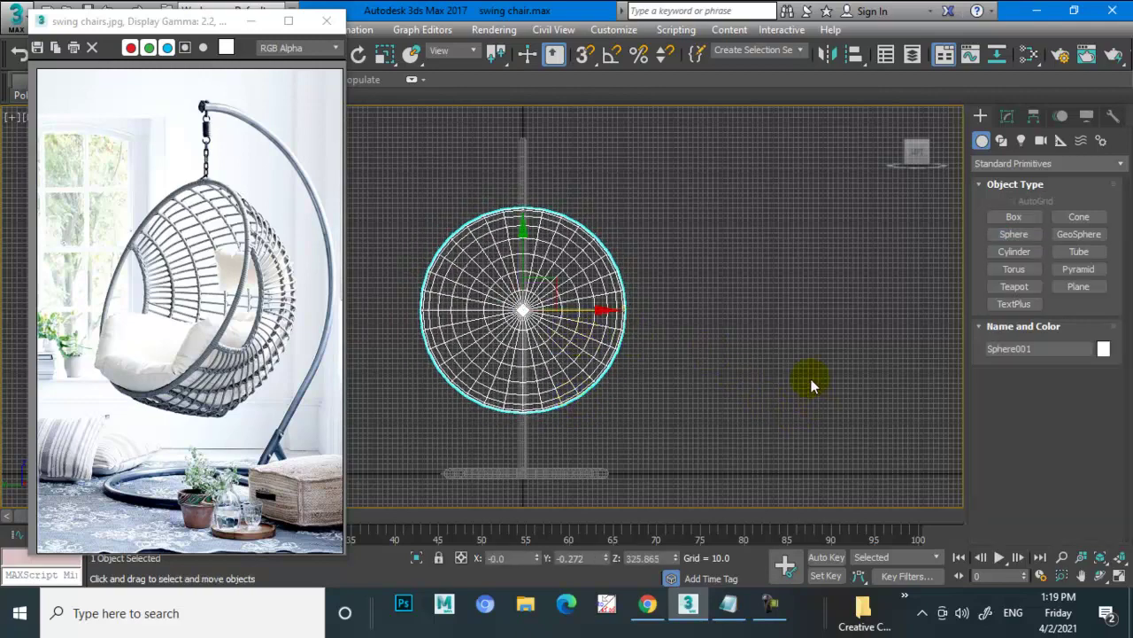
Position the sphere in front of the curved pole in the perspective view.
{"action": "key", "text": "alt+w"}
{"action": "right_click", "coordinate": [831, 395]}
{"action": "key", "text": "alt+w"}
{"action": "mouse_move", "coordinate": [759, 353]}
{"action": "middle_mouse_down", "text": "alt"}
{"action": "mouse_move", "coordinate": [670, 354]}
{"action": "mouse_move", "coordinate": [688, 366]}
{"action": "mouse_move", "coordinate": [671, 348]}
{"action": "middle_mouse_up", "text": "alt"}
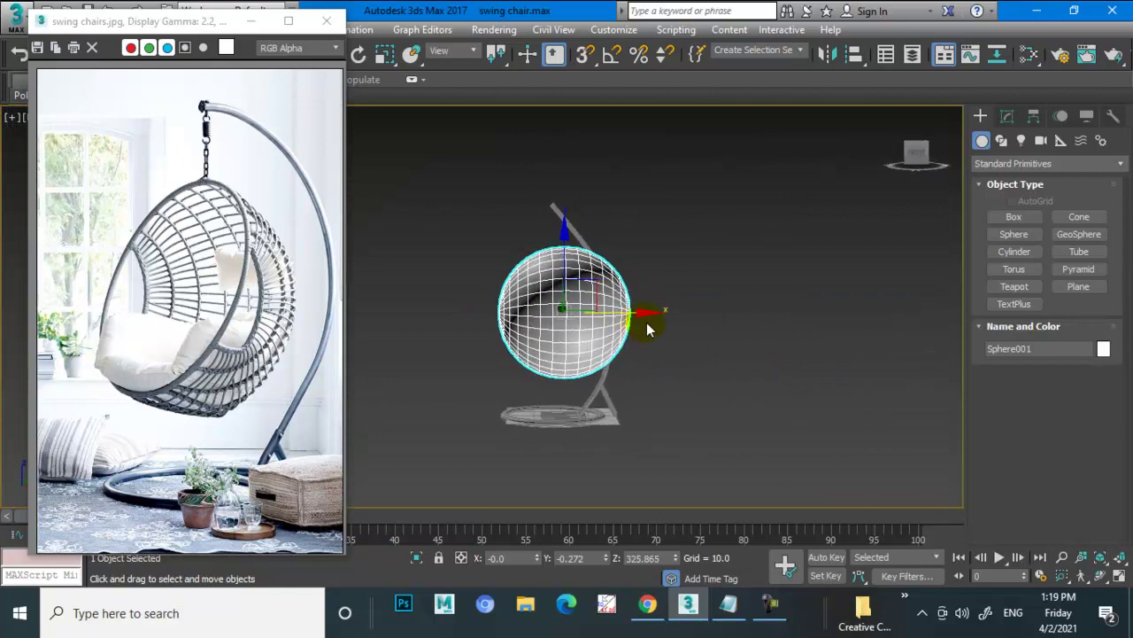
{"action": "left_click_drag", "start_coordinate": [641, 313], "coordinate": [566, 326]}
{"action": "key", "text": "r"}
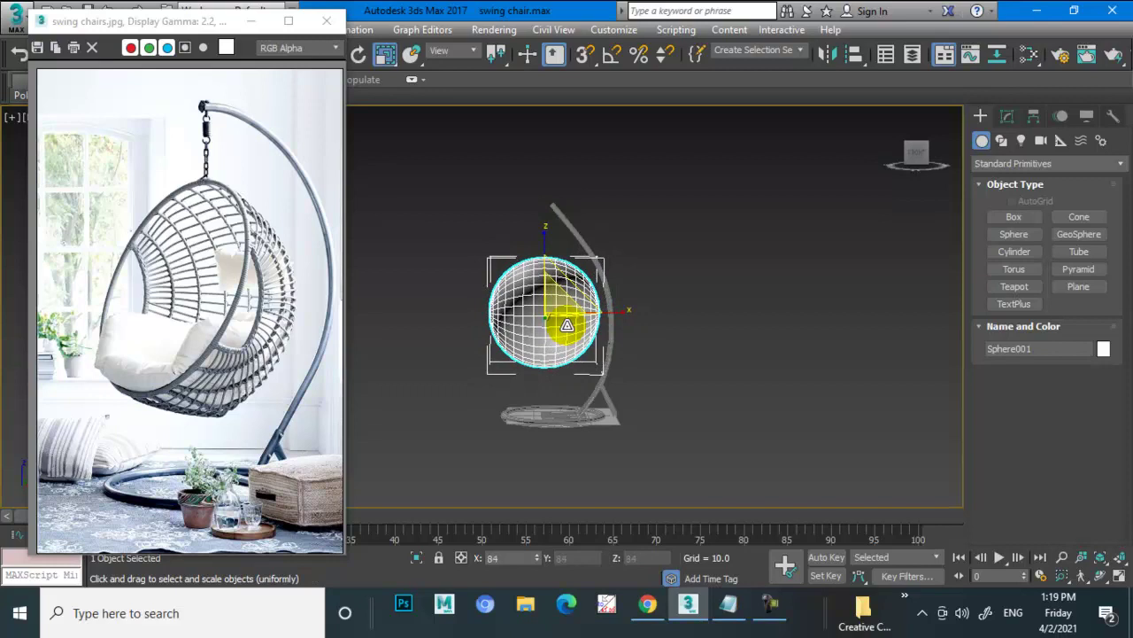
Rotate the sphere 90 degrees using angle snap and orbit to check it against the base.
{"action": "key", "text": "e"}
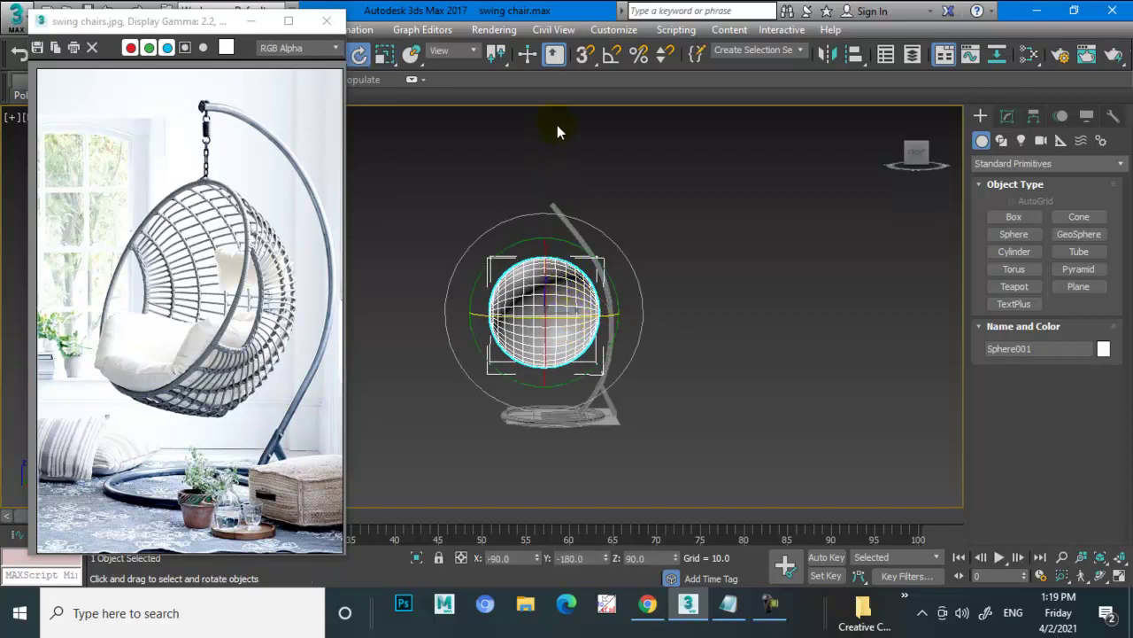
{"action": "right_click", "coordinate": [612, 59]}
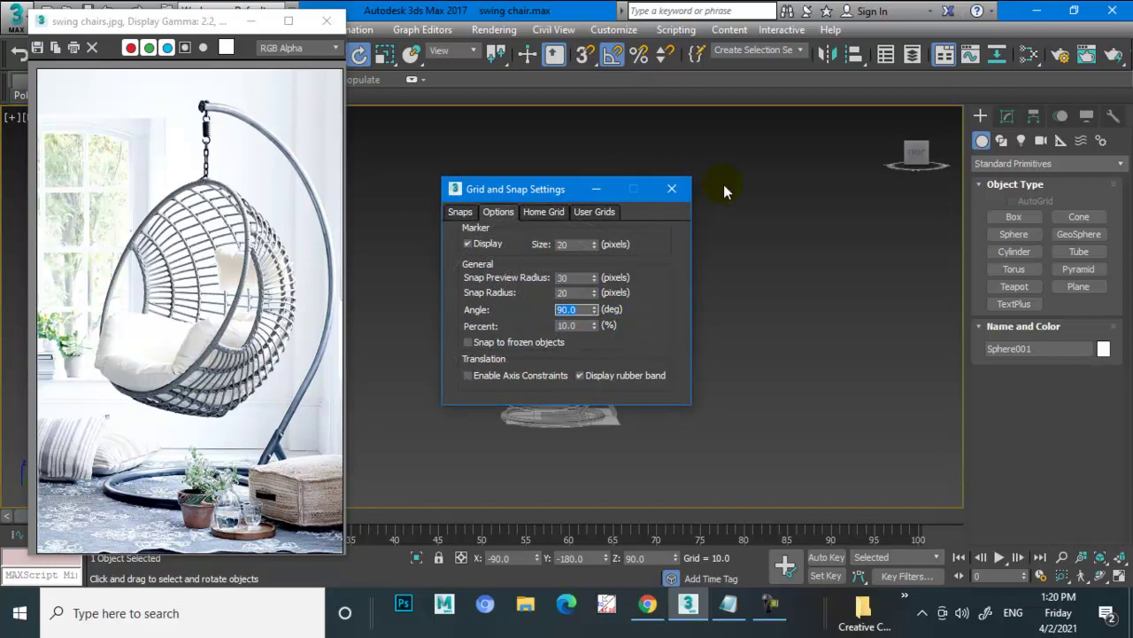
{"action": "left_click", "coordinate": [672, 189]}
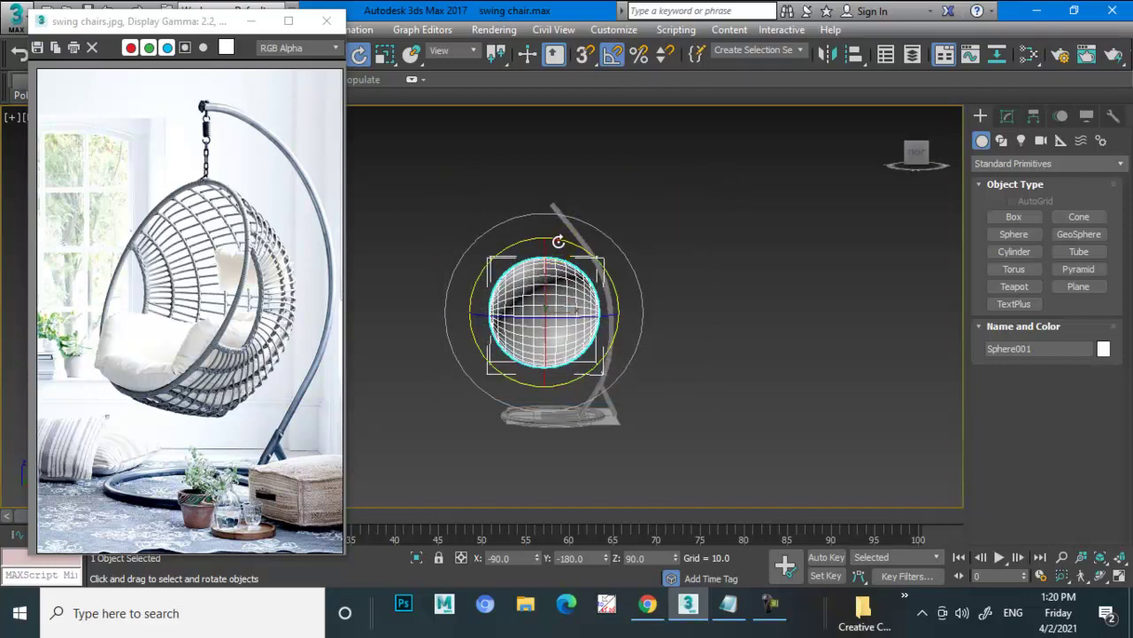
{"action": "left_click_drag", "start_coordinate": [561, 241], "coordinate": [566, 240]}
{"action": "mouse_move", "coordinate": [605, 306]}
{"action": "middle_mouse_down", "text": "alt"}
{"action": "mouse_move", "coordinate": [768, 307]}
{"action": "mouse_move", "coordinate": [572, 296]}
{"action": "mouse_move", "coordinate": [587, 297]}
{"action": "middle_mouse_up", "text": "alt"}
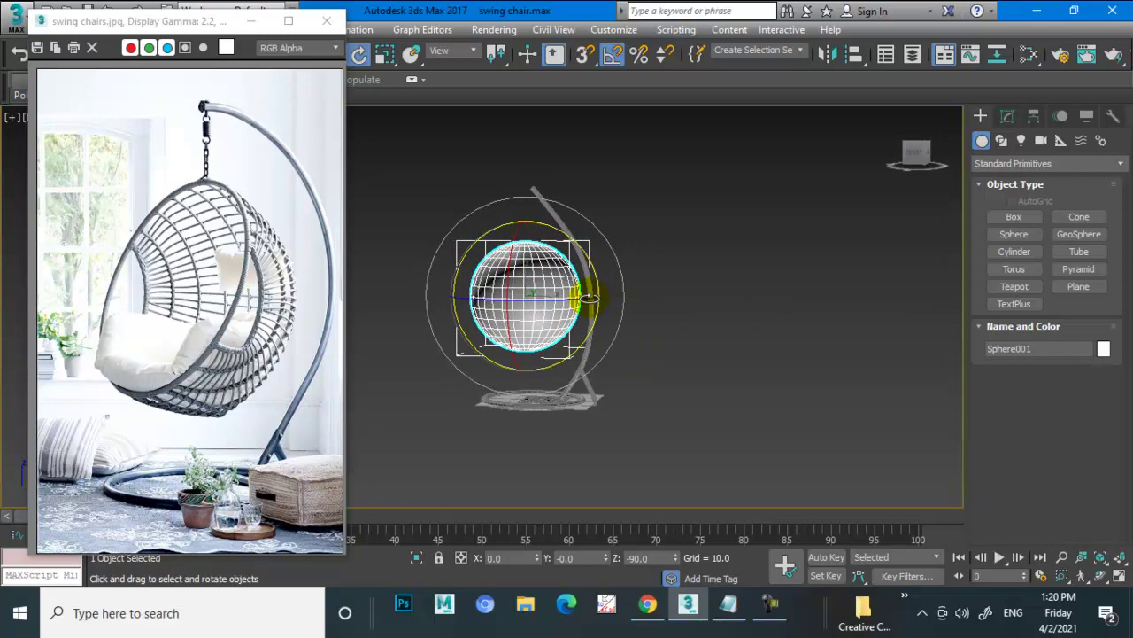
{"action": "scroll", "coordinate": [587, 298], "scroll_direction": "up", "scroll_amount": 3}
{"action": "middle_click_drag", "start_coordinate": [587, 297], "coordinate": [679, 349], "text": "alt"}
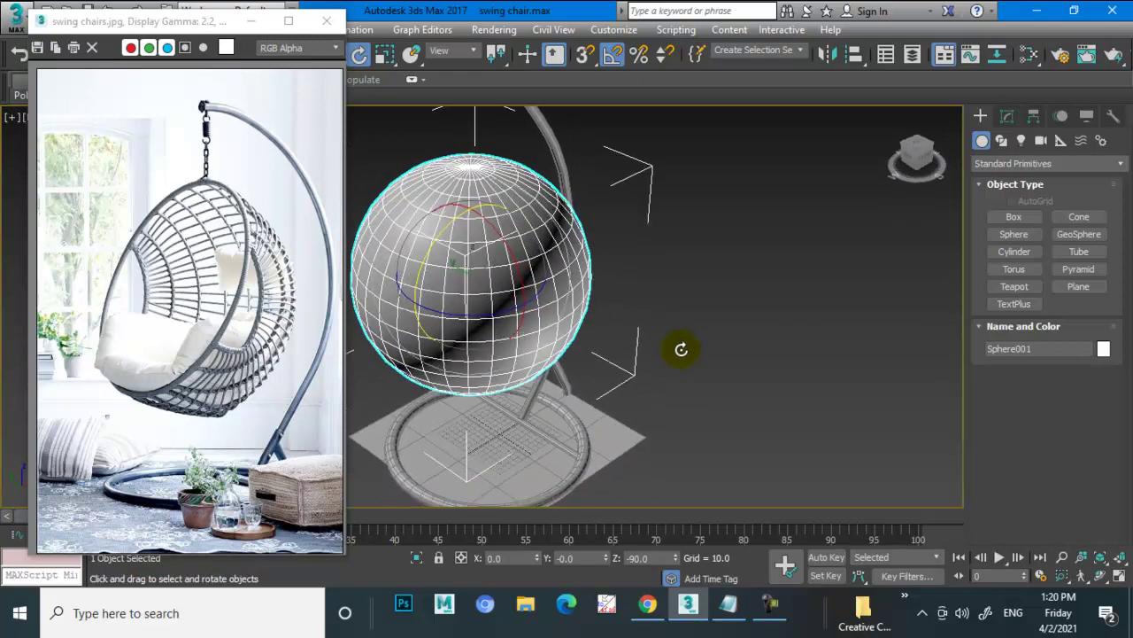
In the front view, rotate the sphere to realign it and scale it down slightly.
{"action": "left_click", "coordinate": [1005, 119]}
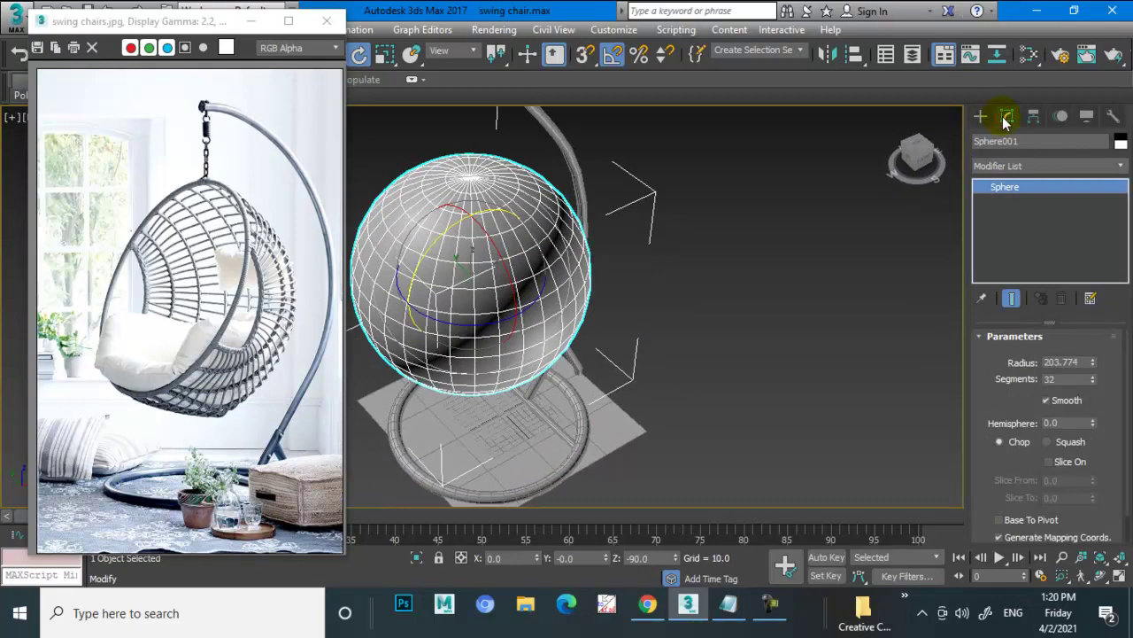
{"action": "middle_click_drag", "start_coordinate": [577, 215], "coordinate": [526, 144], "text": "alt"}
{"action": "key", "text": "alt+w"}
{"action": "middle_click_drag", "start_coordinate": [759, 187], "coordinate": [726, 190]}
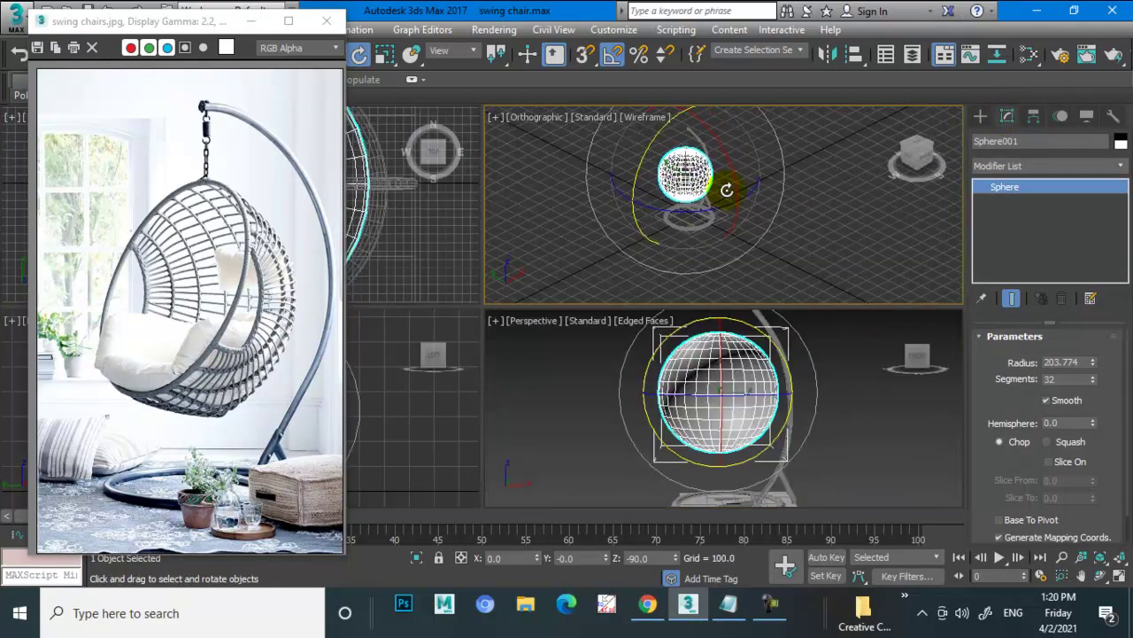
{"action": "key", "text": "f"}
{"action": "key", "text": "alt+w"}
{"action": "scroll", "coordinate": [660, 177], "scroll_direction": "up", "scroll_amount": 3}
{"action": "scroll", "coordinate": [651, 228], "scroll_direction": "up", "scroll_amount": 2}
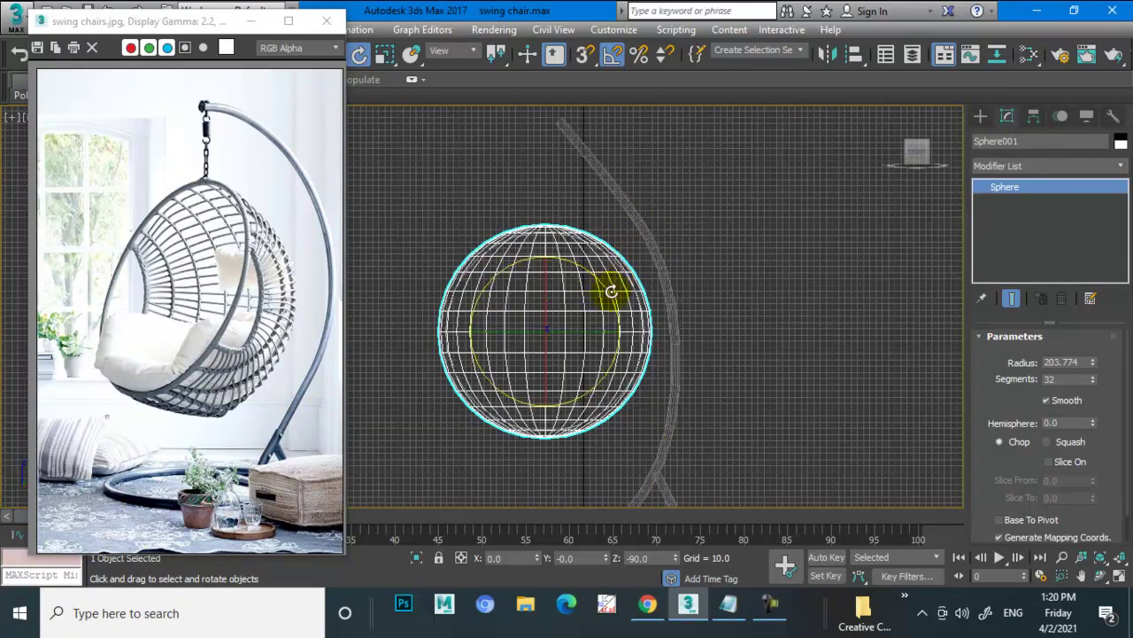
{"action": "left_click_drag", "start_coordinate": [601, 282], "coordinate": [611, 306]}
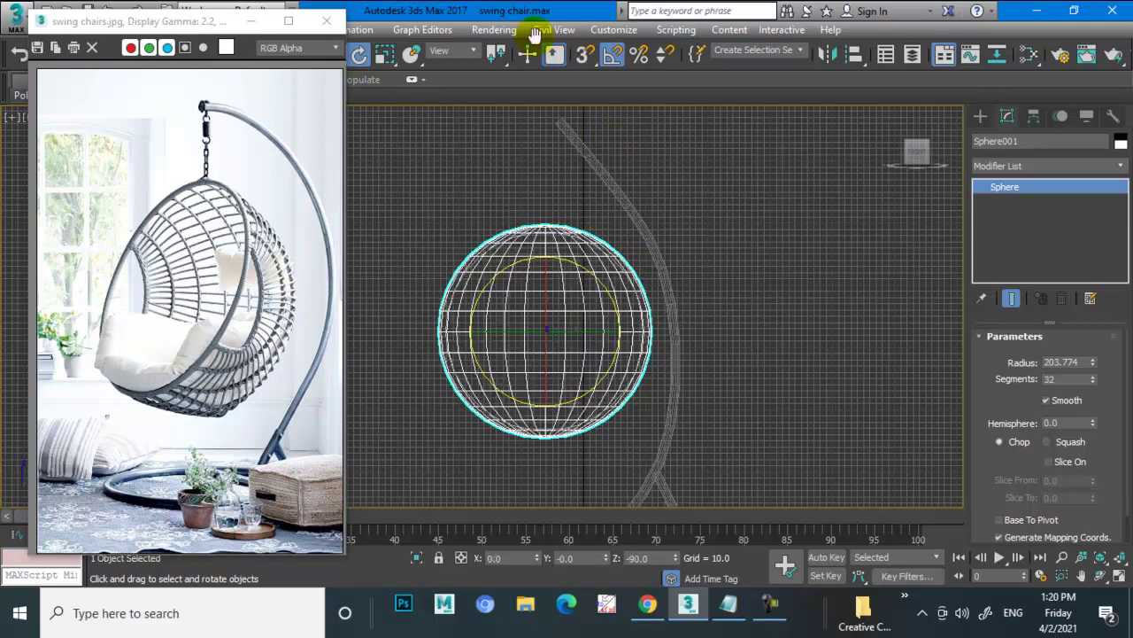
{"action": "scroll", "coordinate": [666, 348], "scroll_direction": "down", "scroll_amount": 2}
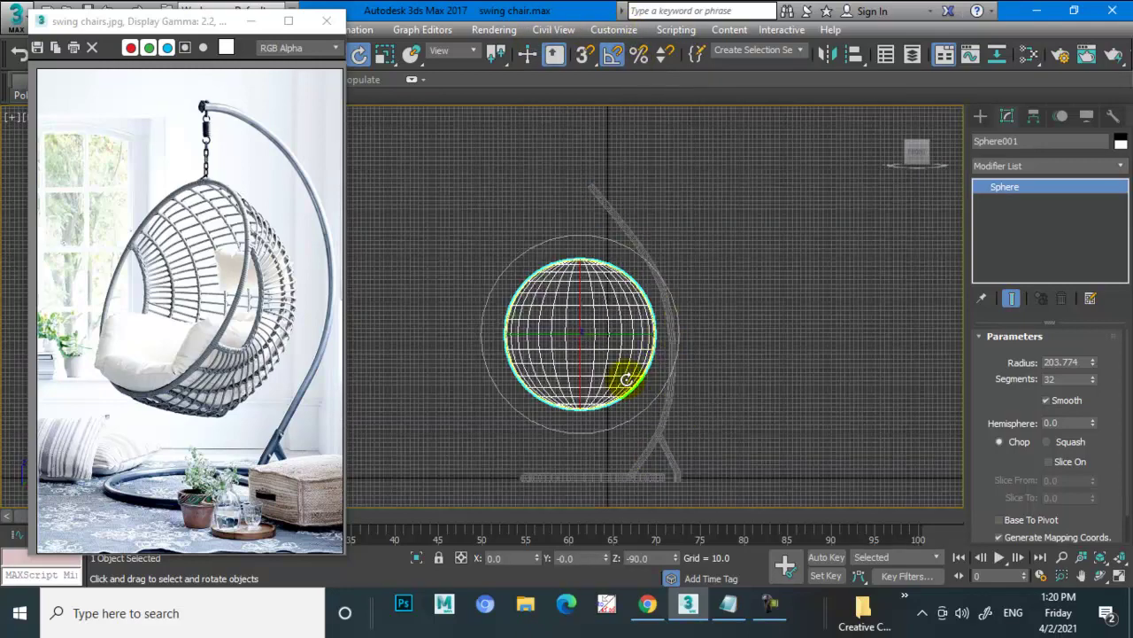
{"action": "key", "text": "r"}
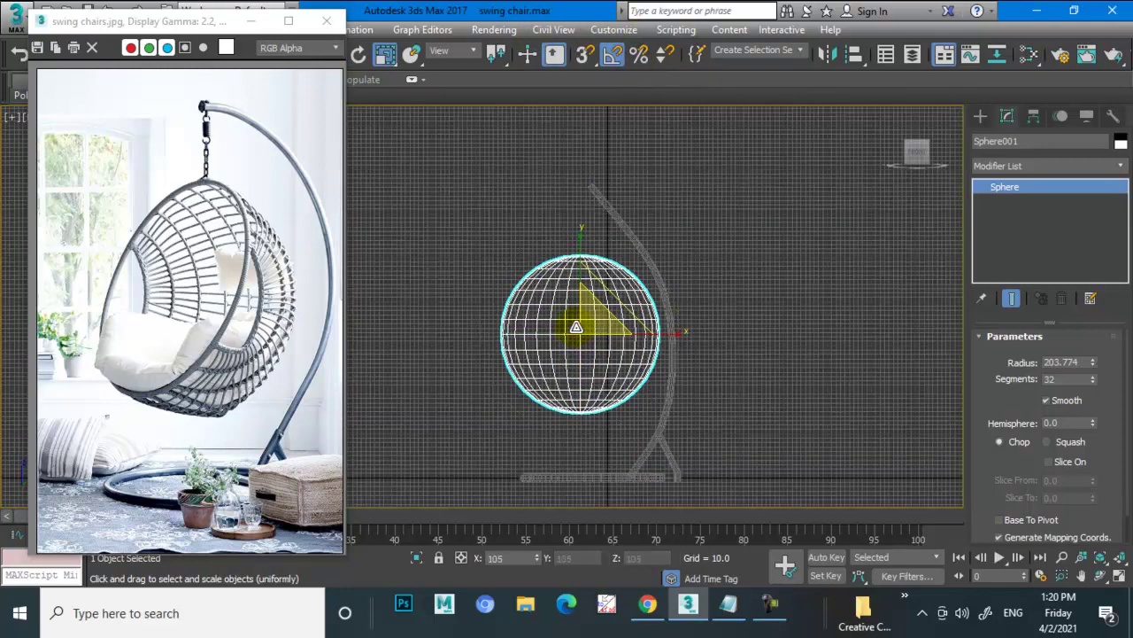
{"action": "left_click_drag", "start_coordinate": [576, 328], "coordinate": [580, 340]}
Raise the sphere's segments to 36 and convert it to an Editable Poly.
{"action": "key", "text": "w"}
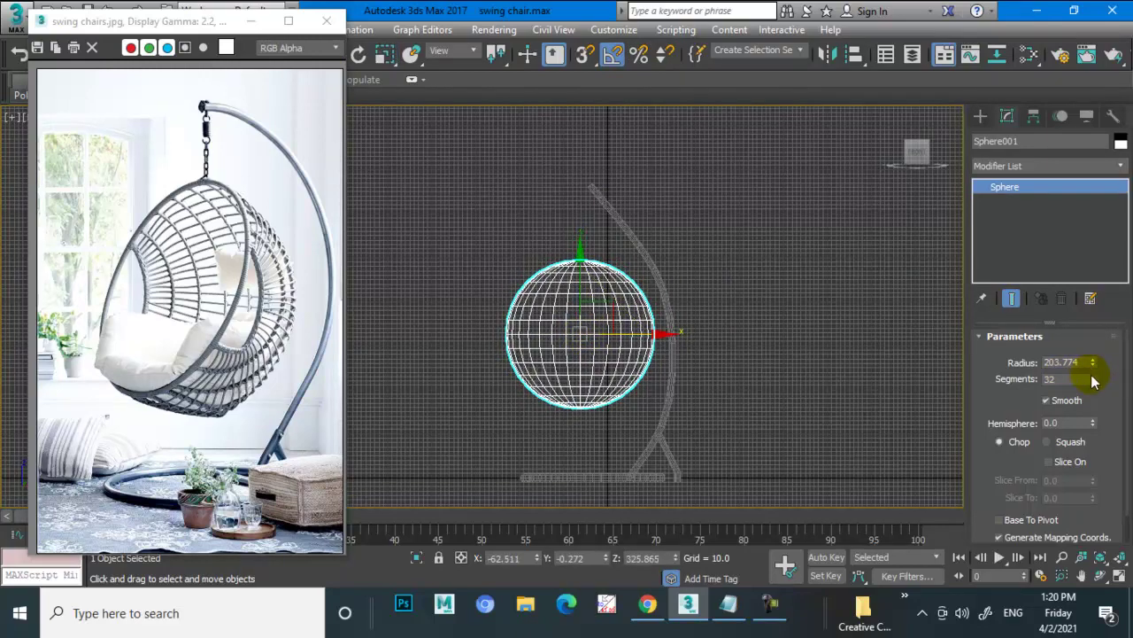
{"action": "left_click", "coordinate": [1094, 377]}
{"action": "left_click", "coordinate": [1093, 376]}
{"action": "left_click", "coordinate": [1094, 377]}
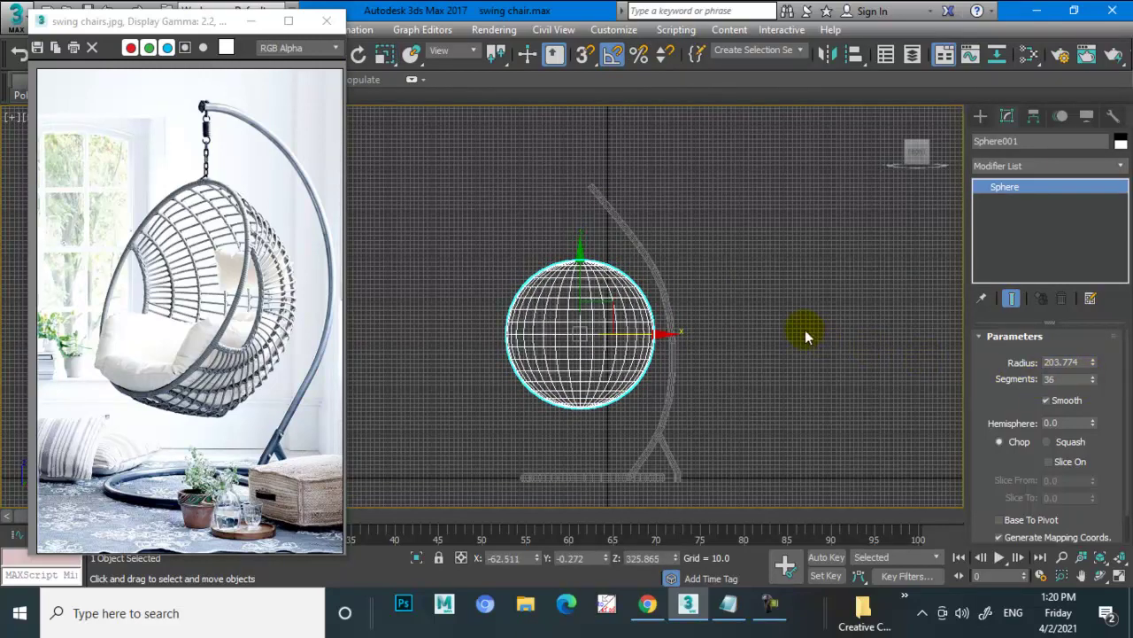
{"action": "right_click", "coordinate": [609, 285]}
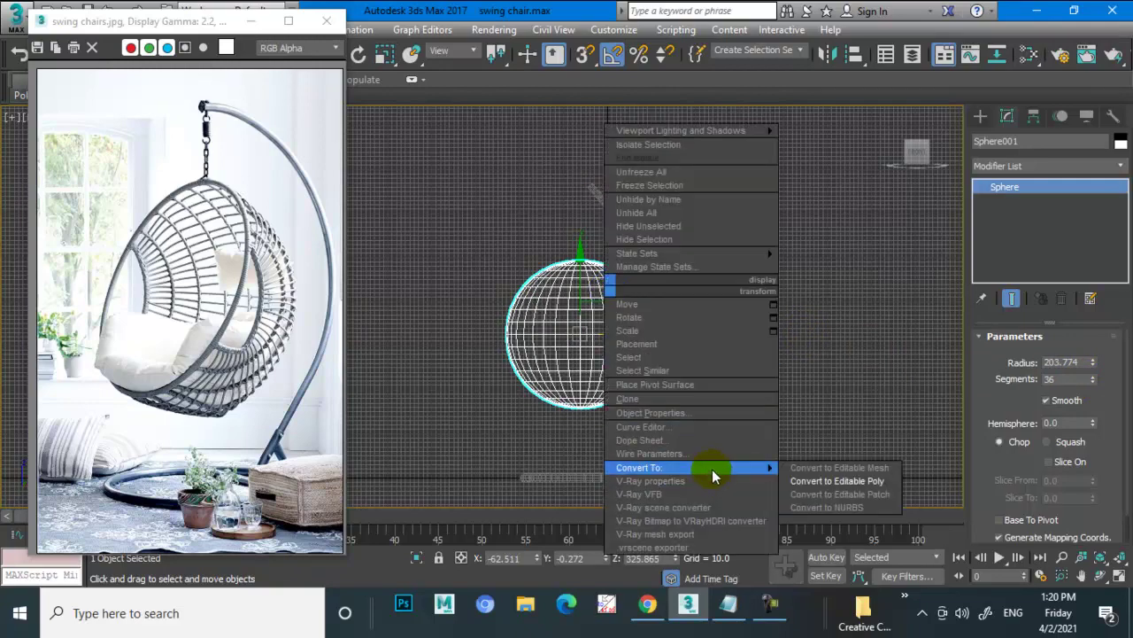
{"action": "left_click", "coordinate": [837, 481]}
{"action": "scroll", "coordinate": [654, 379], "scroll_direction": "up", "scroll_amount": 5}
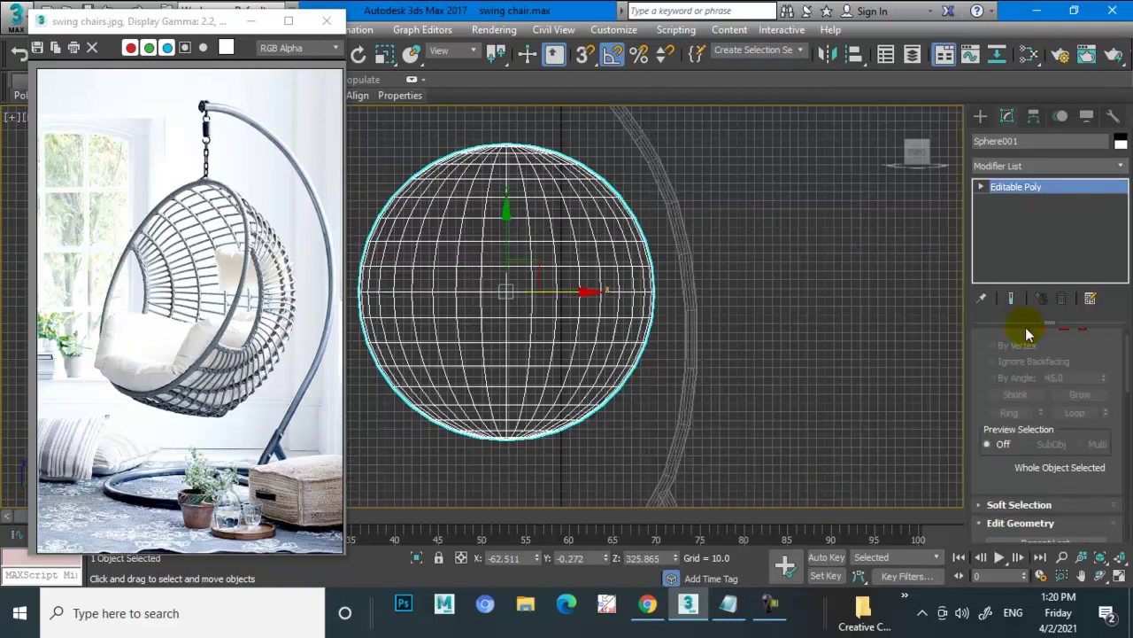
Select the sphere's left-half and top-cap polygons, then drag the reference photo window aside.
{"action": "left_click", "coordinate": [1064, 331]}
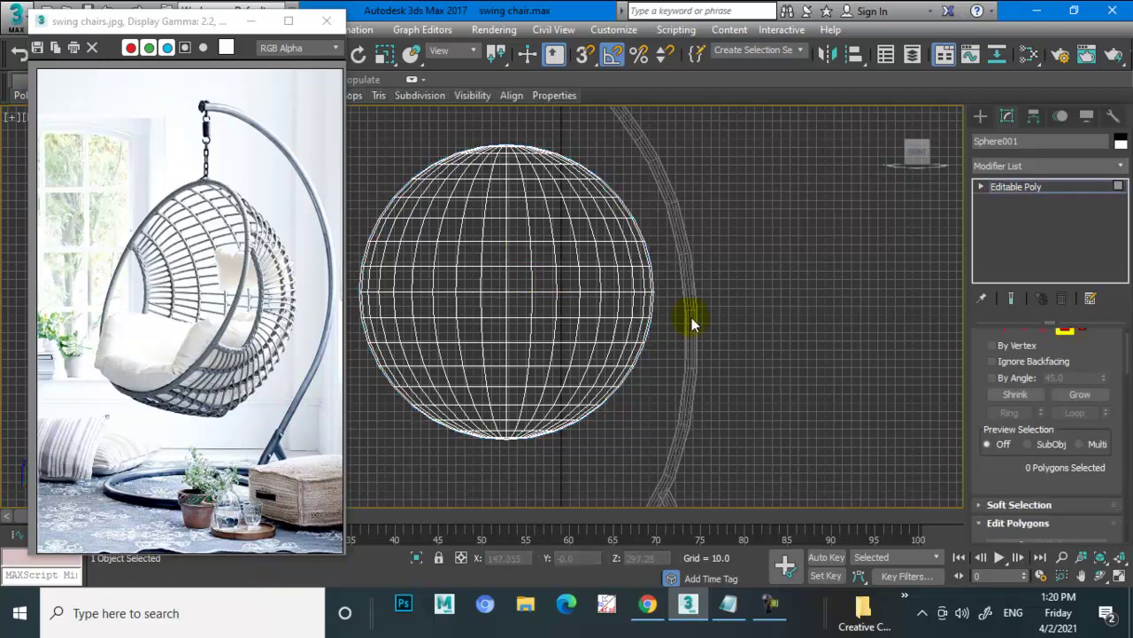
{"action": "scroll", "coordinate": [688, 316], "scroll_direction": "down", "scroll_amount": 2}
{"action": "left_click_drag", "start_coordinate": [537, 429], "coordinate": [536, 428]}
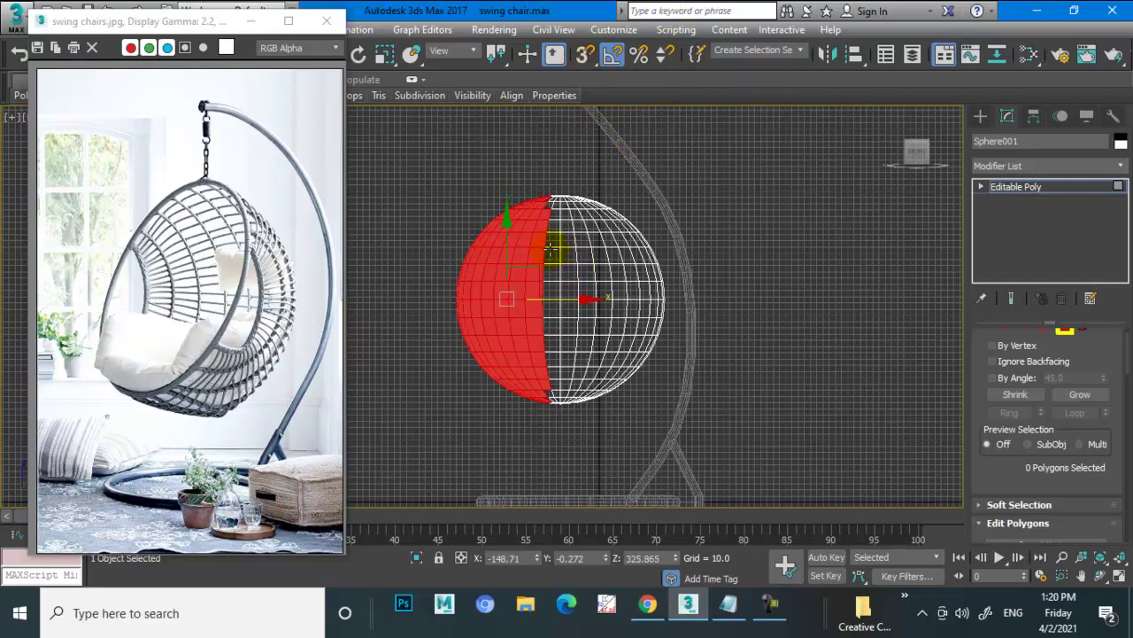
{"action": "scroll", "coordinate": [549, 250], "scroll_direction": "up", "scroll_amount": 2}
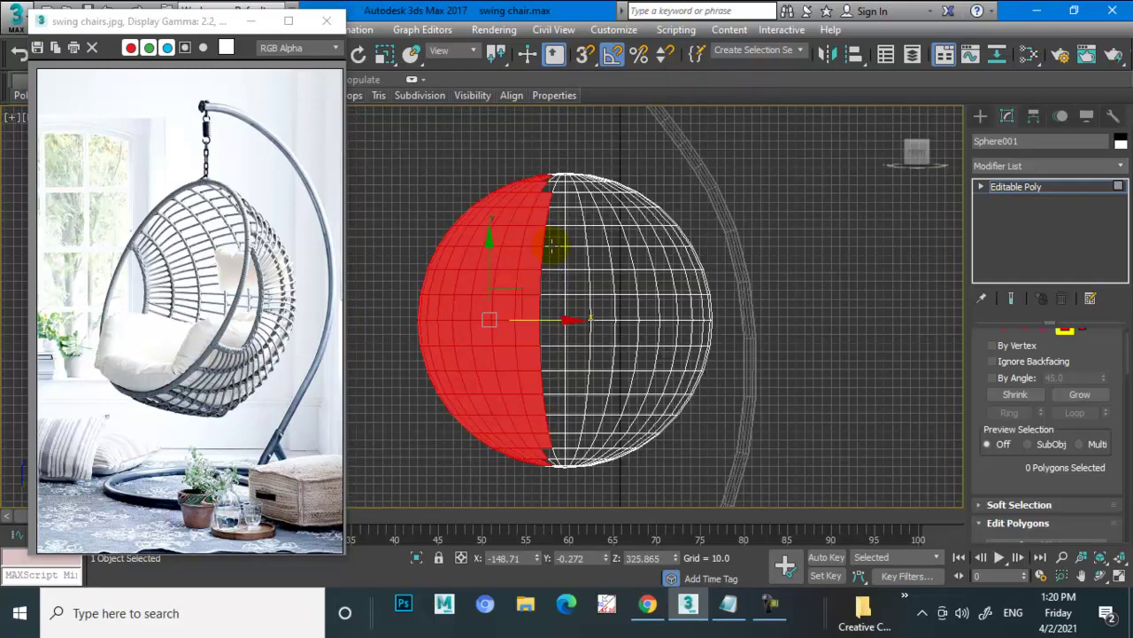
{"action": "left_click", "coordinate": [551, 185]}
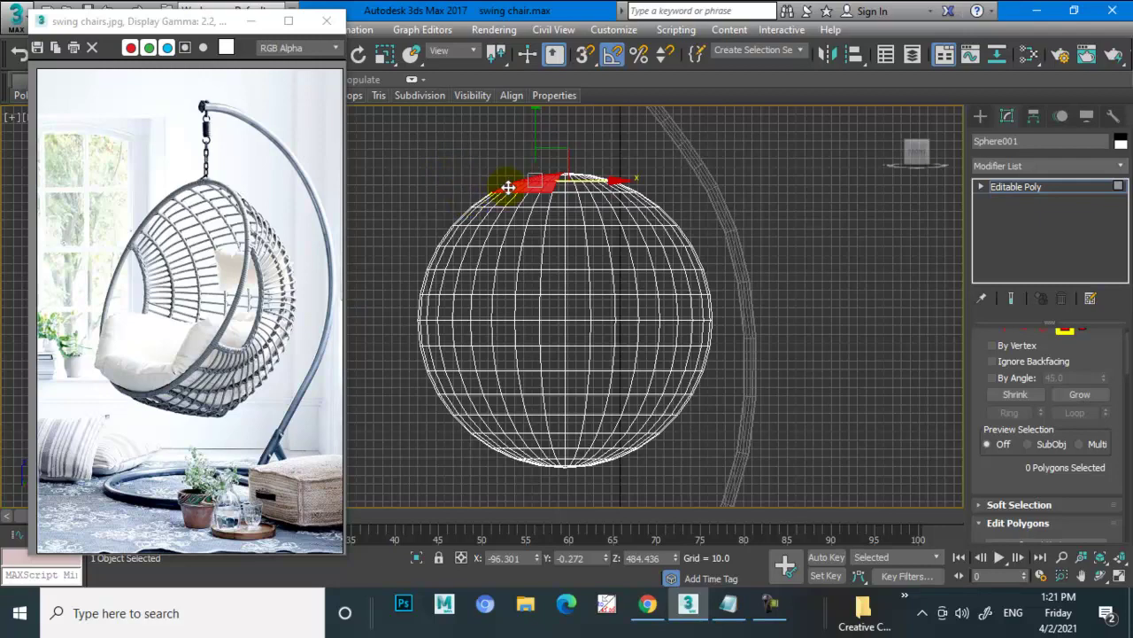
{"action": "scroll", "coordinate": [508, 187], "scroll_direction": "down", "scroll_amount": 2}
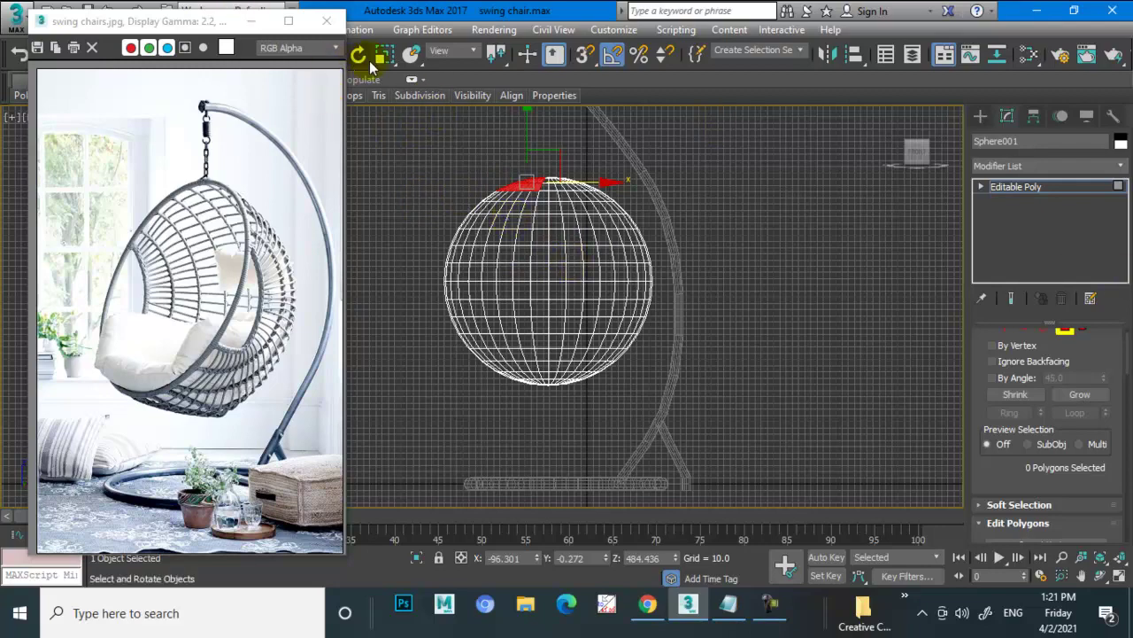
{"action": "left_click_drag", "start_coordinate": [221, 30], "coordinate": [211, 96]}
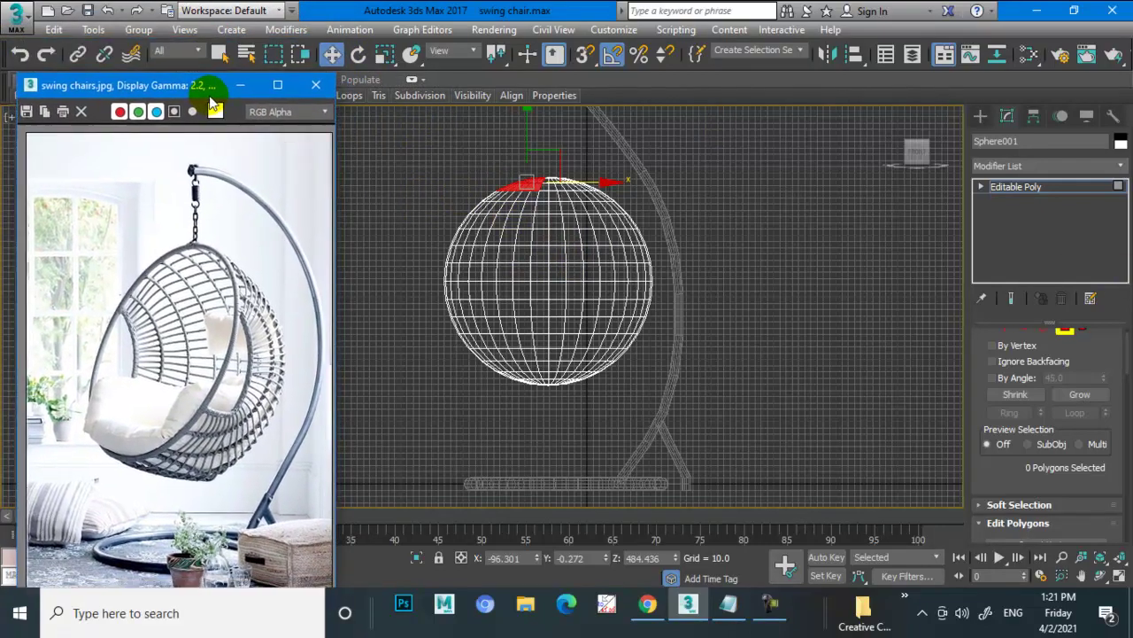
Switch to Lasso Selection Region and lasso the left half of the sphere's polygons.
{"action": "left_click", "coordinate": [276, 55]}
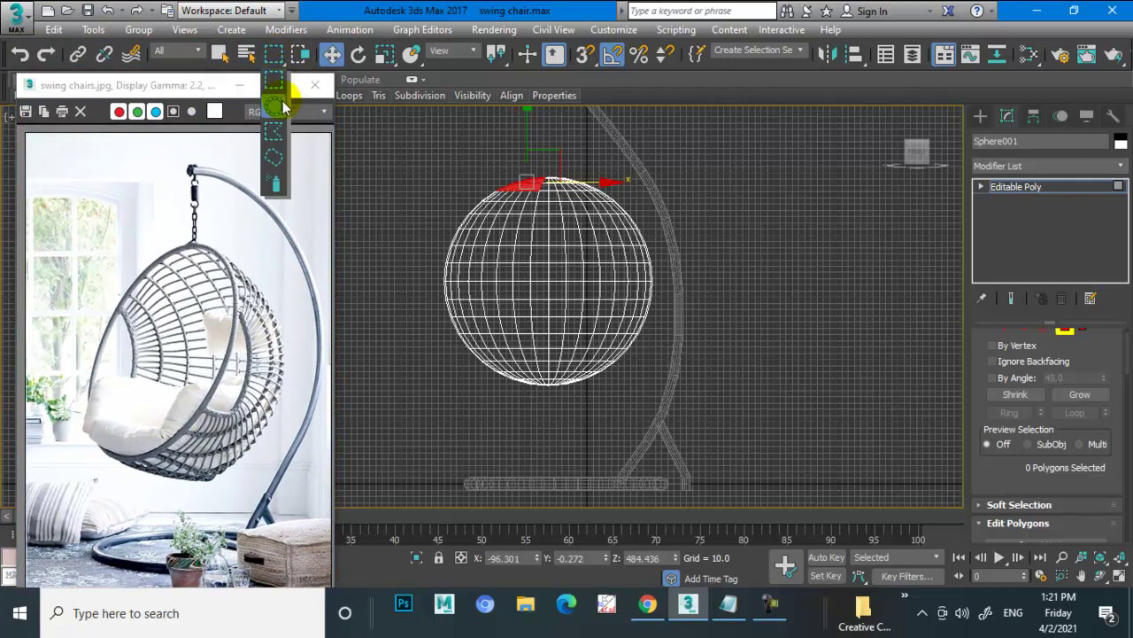
{"action": "left_click_drag", "start_coordinate": [212, 85], "coordinate": [202, 60]}
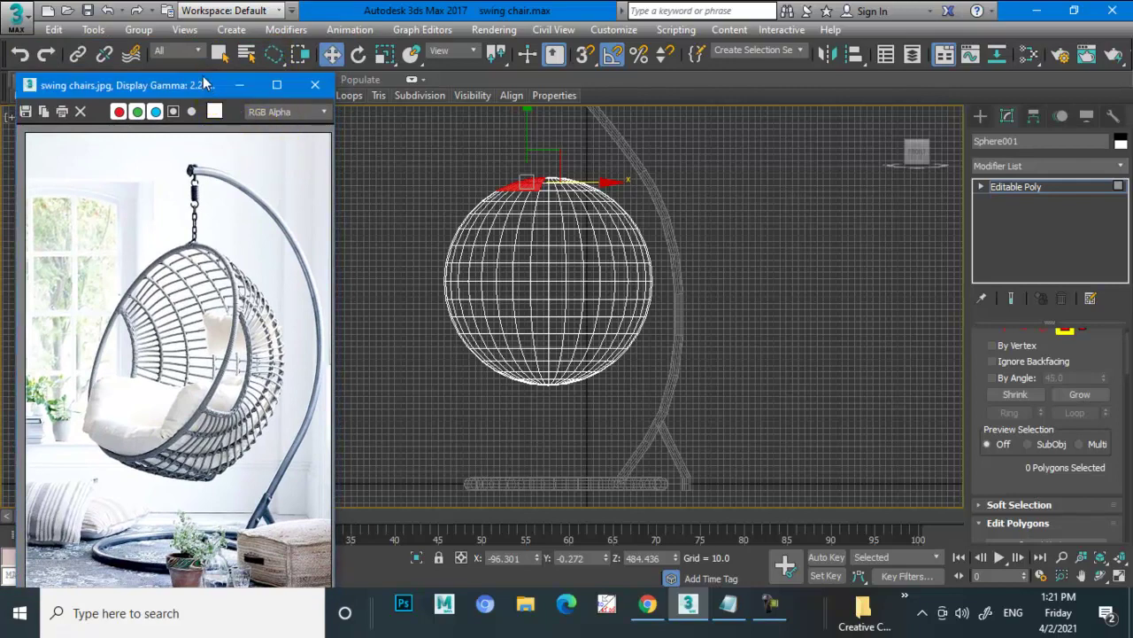
{"action": "left_click_drag", "start_coordinate": [434, 124], "coordinate": [391, 243]}
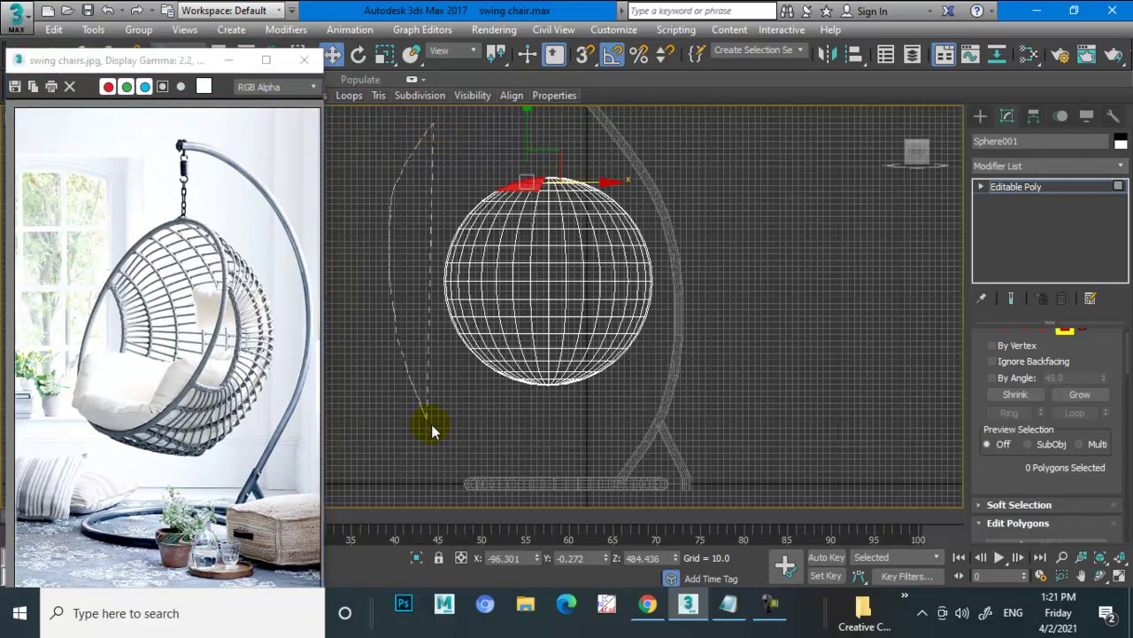
{"action": "left_click_drag", "start_coordinate": [432, 429], "coordinate": [528, 437]}
{"action": "left_click_drag", "start_coordinate": [545, 392], "coordinate": [545, 291]}
{"action": "left_click_drag", "start_coordinate": [542, 238], "coordinate": [532, 115]}
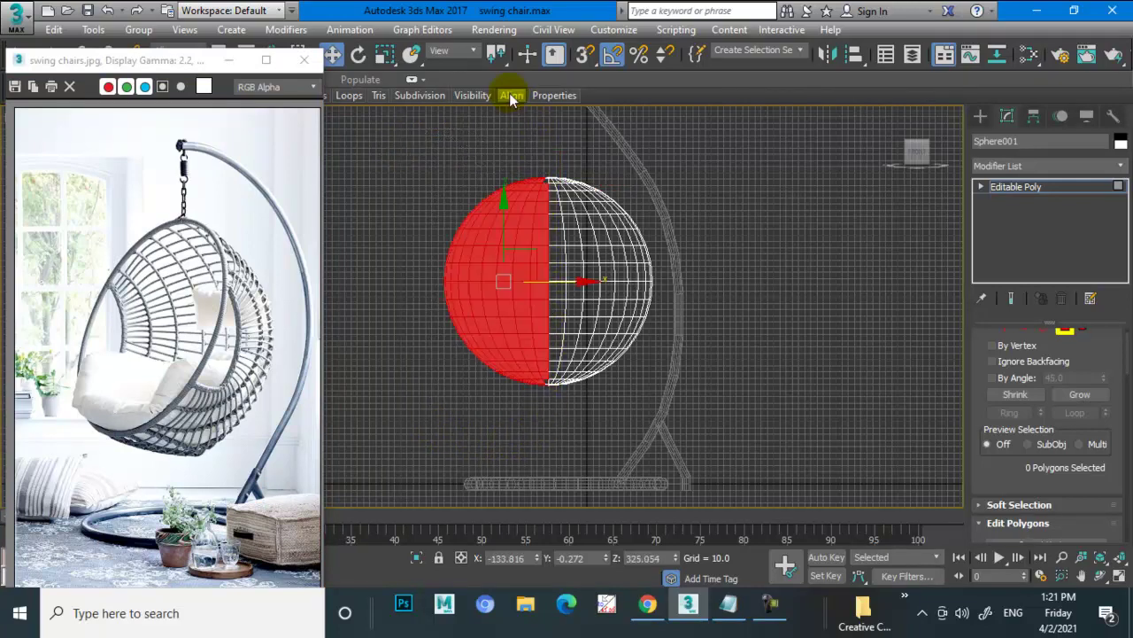
In a maximized Perspective view, add the remaining seam polygons to the selection.
{"action": "scroll", "coordinate": [568, 262], "scroll_direction": "up", "scroll_amount": 3}
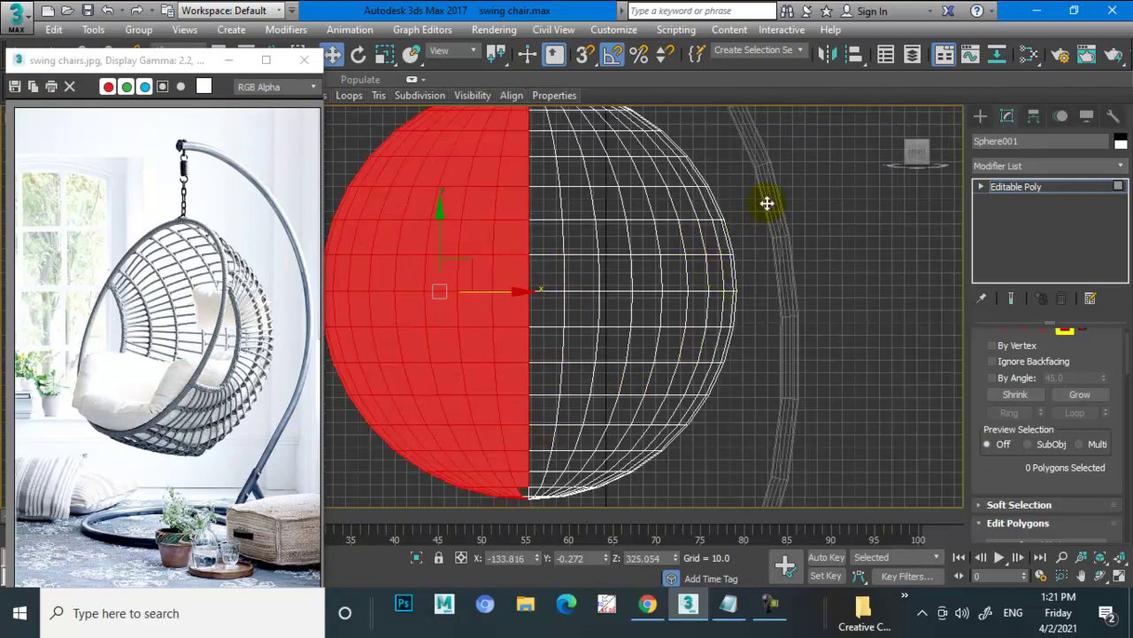
{"action": "key", "text": "alt+w"}
{"action": "middle_click", "coordinate": [784, 374]}
{"action": "key", "text": "alt+w"}
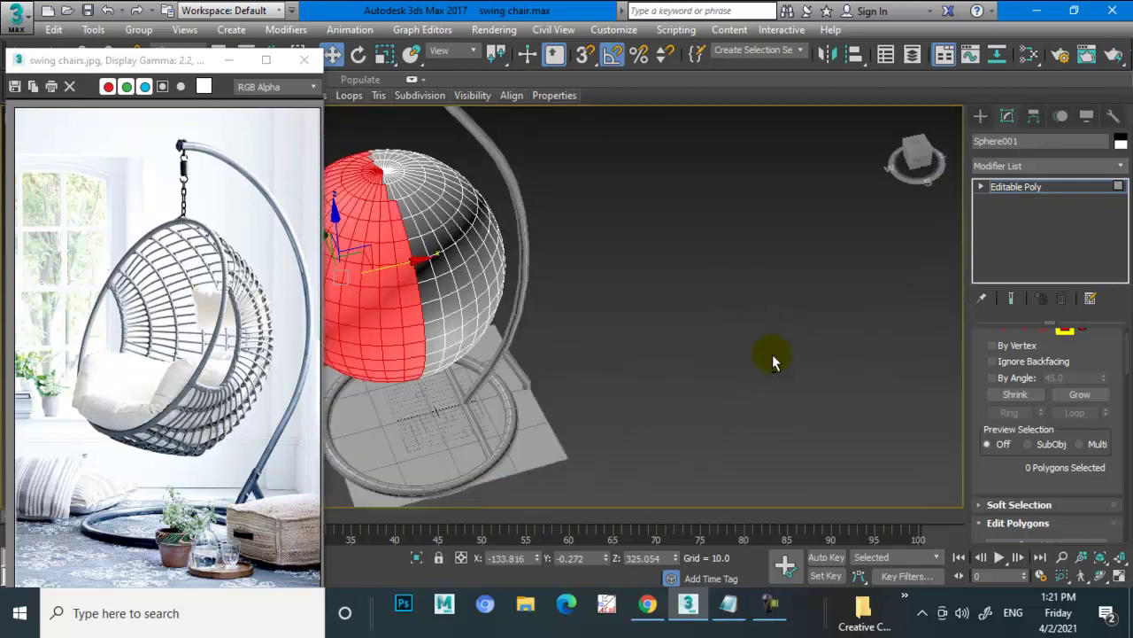
{"action": "middle_click_drag", "start_coordinate": [771, 354], "coordinate": [597, 309], "text": "alt"}
{"action": "scroll", "coordinate": [572, 355], "scroll_direction": "up", "scroll_amount": 2}
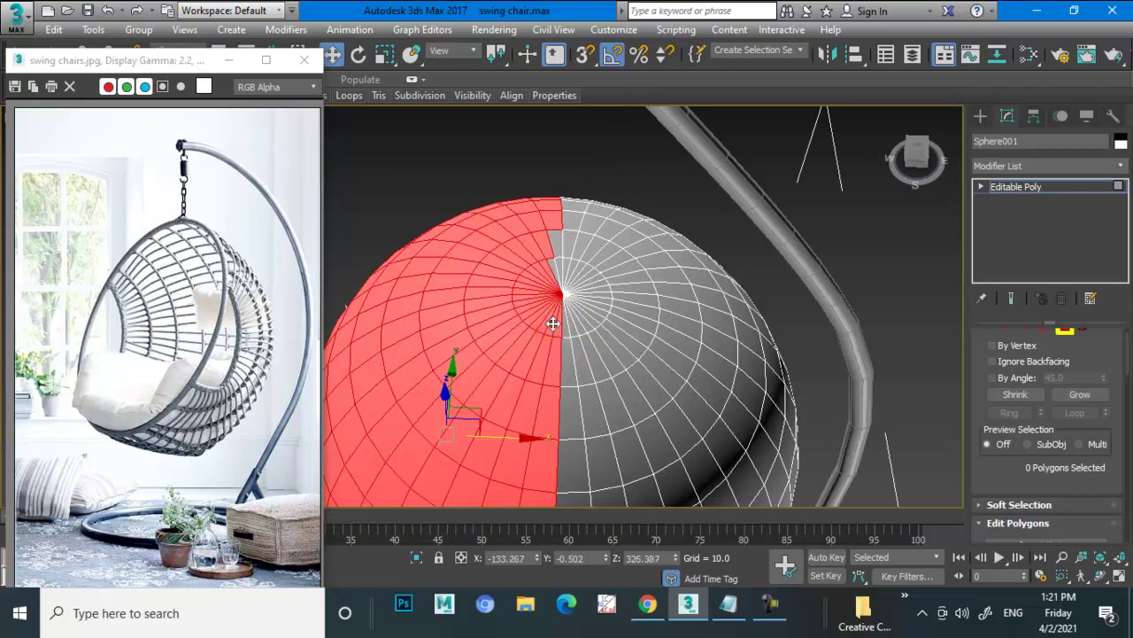
{"action": "scroll", "coordinate": [555, 294], "scroll_direction": "up", "scroll_amount": 3}
{"action": "left_click", "coordinate": [562, 152], "text": "ctrl"}
{"action": "left_click", "coordinate": [556, 211], "text": "ctrl"}
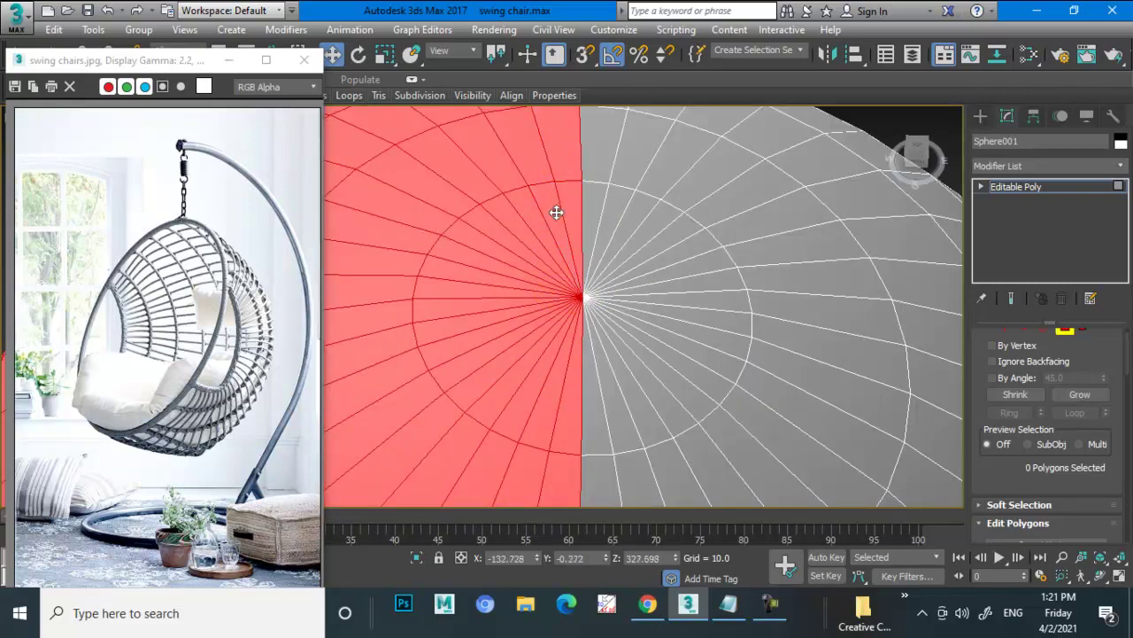
Delete the selected left-half polygons, leaving an open hemispherical shell.
{"action": "scroll", "coordinate": [579, 345], "scroll_direction": "down", "scroll_amount": 3}
{"action": "middle_click_drag", "start_coordinate": [604, 441], "coordinate": [632, 299], "text": "alt"}
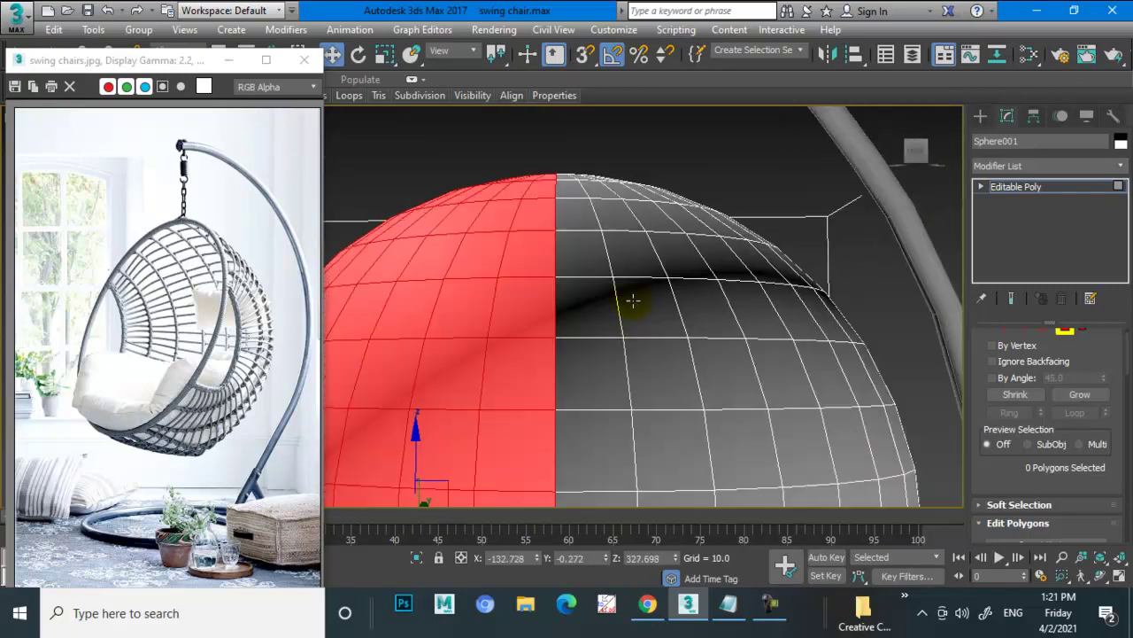
{"action": "scroll", "coordinate": [620, 283], "scroll_direction": "up", "scroll_amount": 3}
{"action": "scroll", "coordinate": [610, 269], "scroll_direction": "down", "scroll_amount": 3}
{"action": "scroll", "coordinate": [665, 404], "scroll_direction": "up", "scroll_amount": 3}
{"action": "middle_click_drag", "start_coordinate": [665, 405], "coordinate": [690, 230]}
{"action": "scroll", "coordinate": [602, 357], "scroll_direction": "up", "scroll_amount": 1}
{"action": "scroll", "coordinate": [632, 355], "scroll_direction": "up", "scroll_amount": 2}
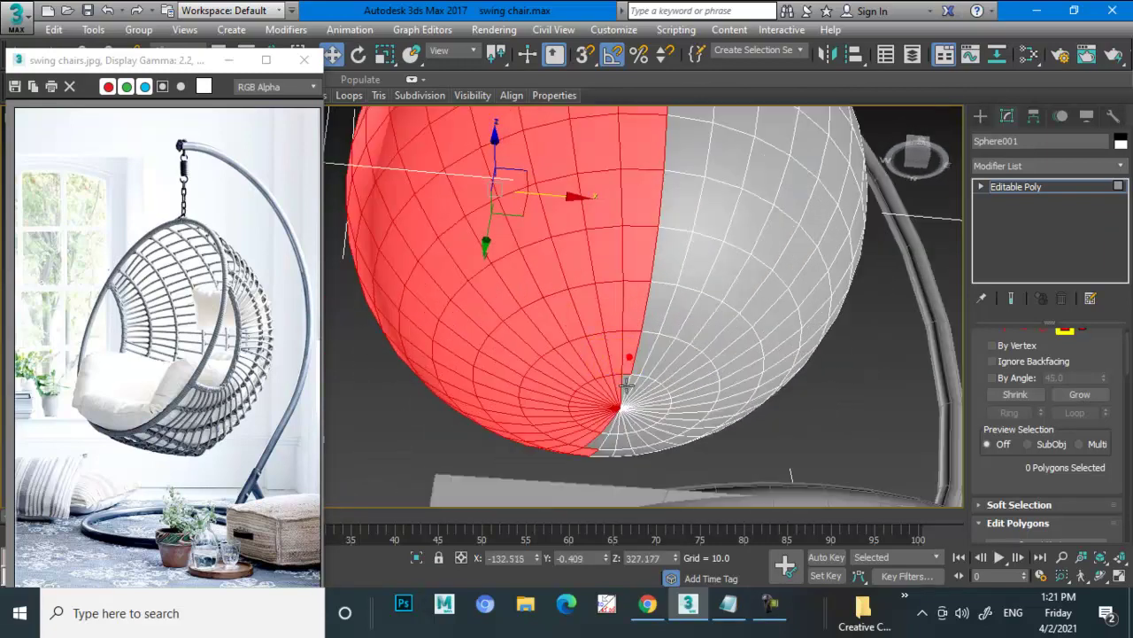
{"action": "scroll", "coordinate": [624, 387], "scroll_direction": "up", "scroll_amount": 2}
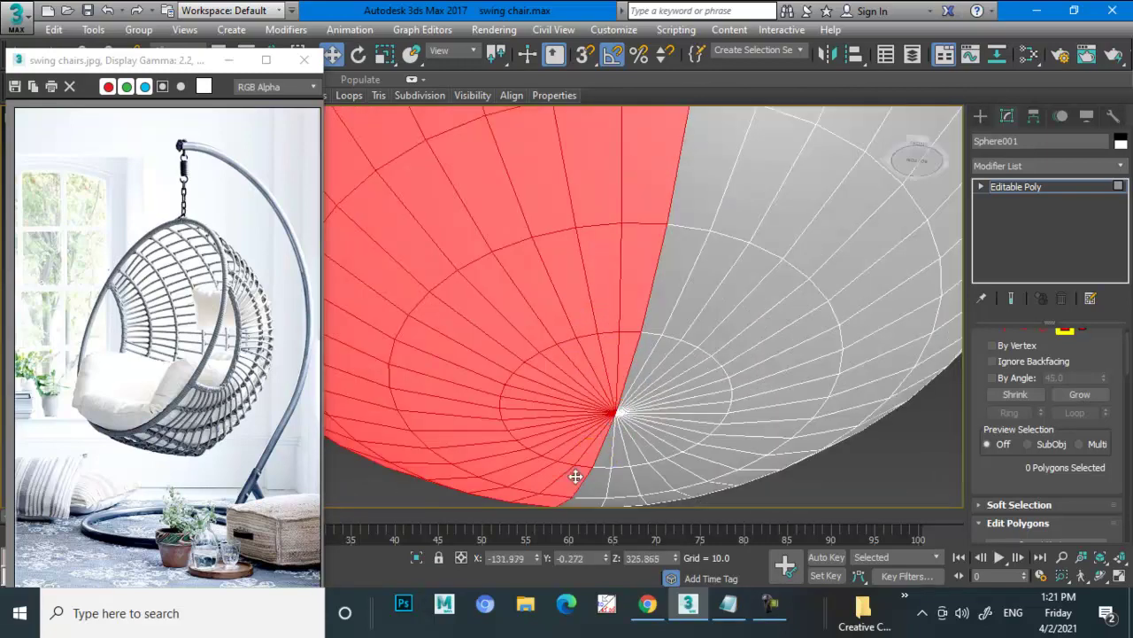
{"action": "scroll", "coordinate": [577, 476], "scroll_direction": "down", "scroll_amount": 4}
{"action": "middle_click_drag", "start_coordinate": [654, 388], "coordinate": [692, 432], "text": "alt"}
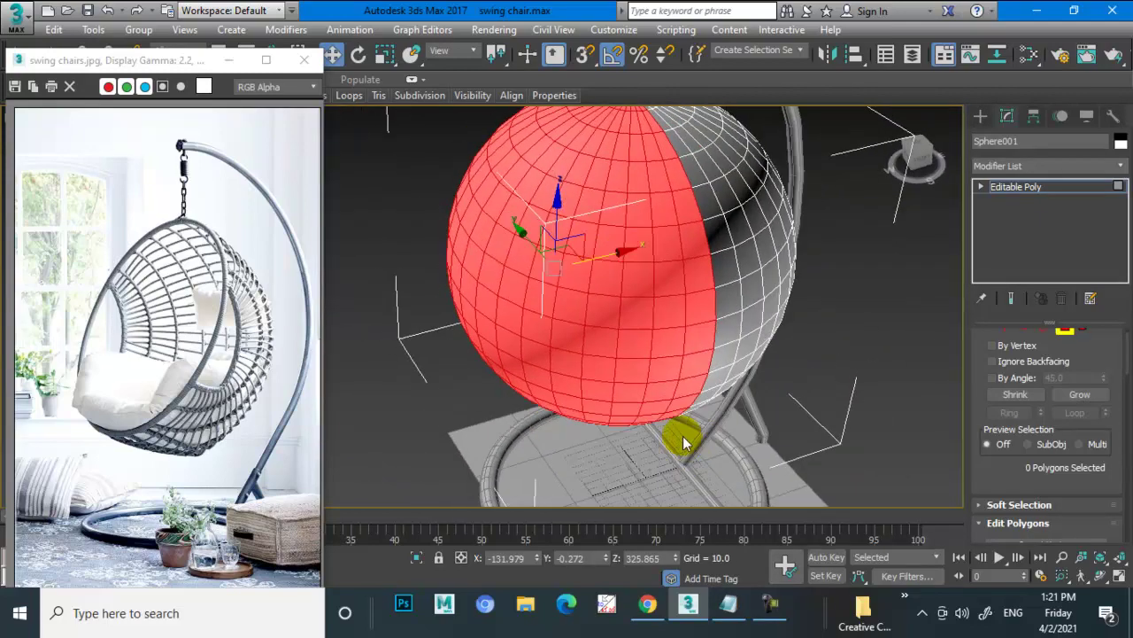
{"action": "key", "text": "Delete"}
{"action": "scroll", "coordinate": [683, 385], "scroll_direction": "down", "scroll_amount": 5}
{"action": "mouse_move", "coordinate": [751, 374]}
{"action": "middle_mouse_down", "text": "alt"}
{"action": "mouse_move", "coordinate": [671, 324]}
{"action": "mouse_move", "coordinate": [752, 331]}
{"action": "mouse_move", "coordinate": [713, 363]}
{"action": "middle_mouse_up", "text": "alt"}
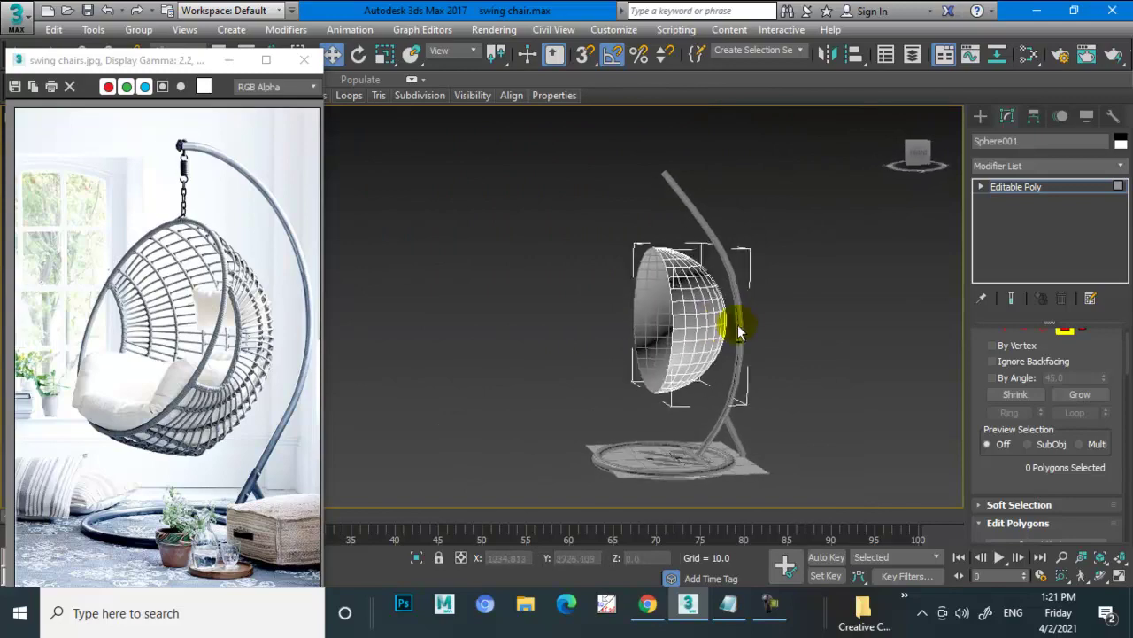
{"action": "scroll", "coordinate": [713, 363], "scroll_direction": "up", "scroll_amount": 4}
{"action": "mouse_move", "coordinate": [711, 369]}
{"action": "middle_mouse_down", "text": "alt"}
{"action": "mouse_move", "coordinate": [688, 291]}
{"action": "mouse_move", "coordinate": [948, 301]}
{"action": "middle_mouse_up", "text": "alt"}
Exit Polygon level and tilt the half-sphere with Angle Snap on.
{"action": "left_click", "coordinate": [1027, 188]}
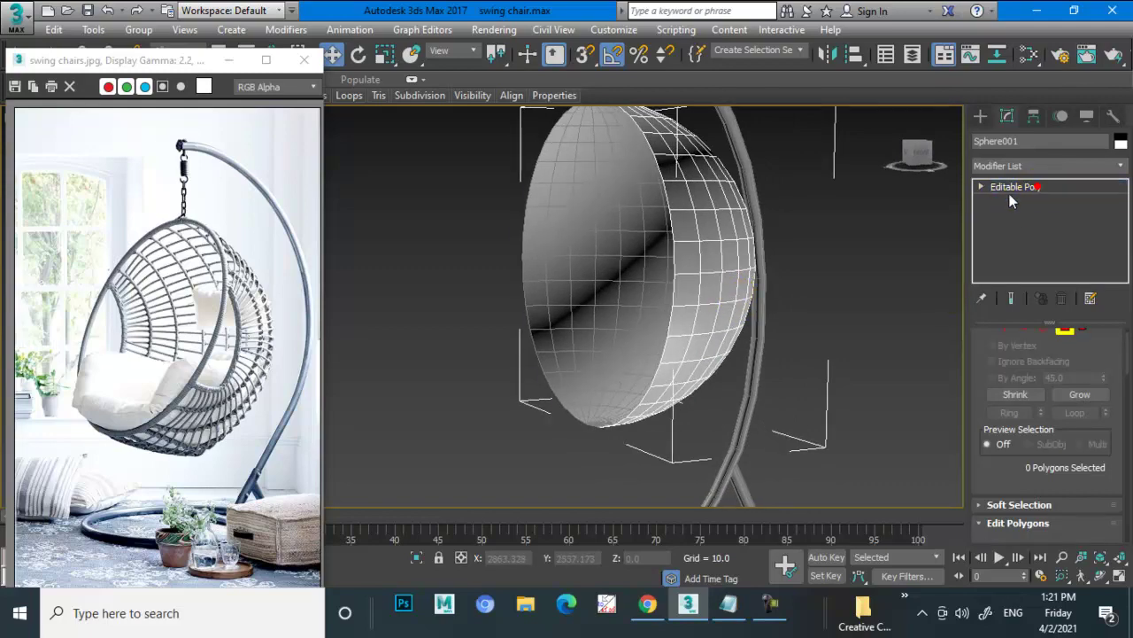
{"action": "key", "text": "alt+w"}
{"action": "key", "text": "alt+w"}
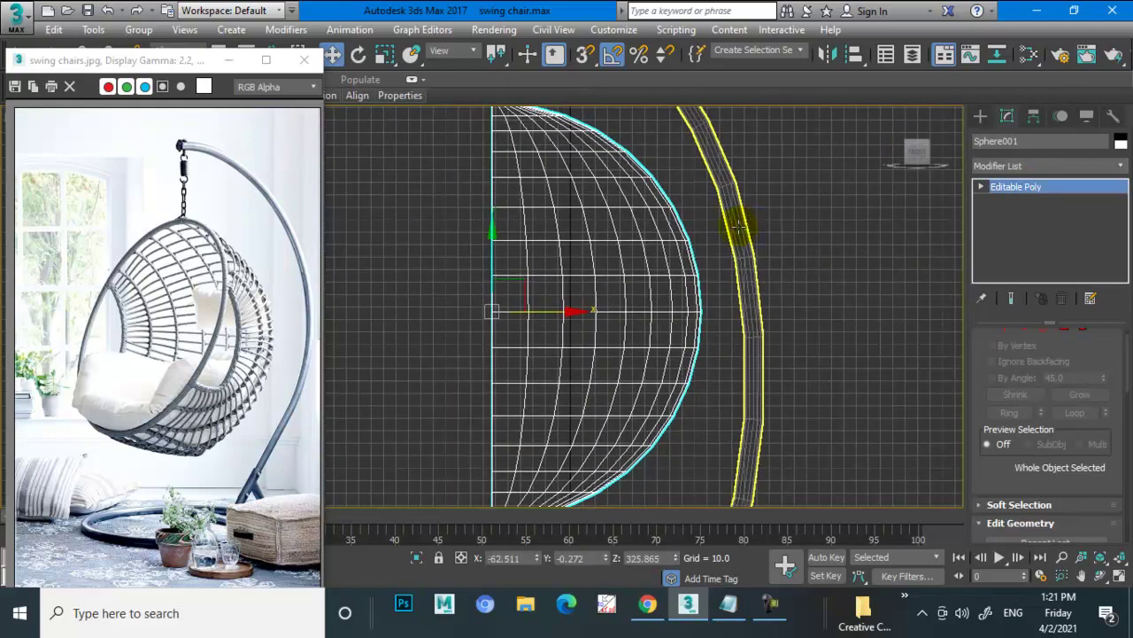
{"action": "scroll", "coordinate": [707, 226], "scroll_direction": "down", "scroll_amount": 5}
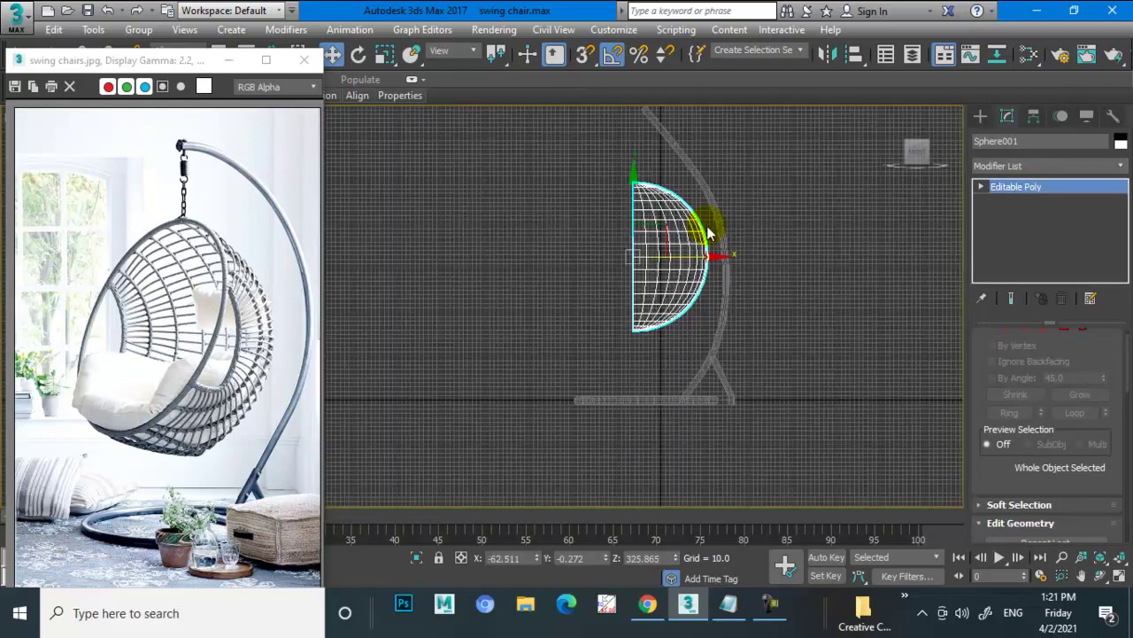
{"action": "left_click", "coordinate": [608, 59]}
{"action": "key", "text": "e"}
{"action": "left_click_drag", "start_coordinate": [701, 191], "coordinate": [718, 197]}
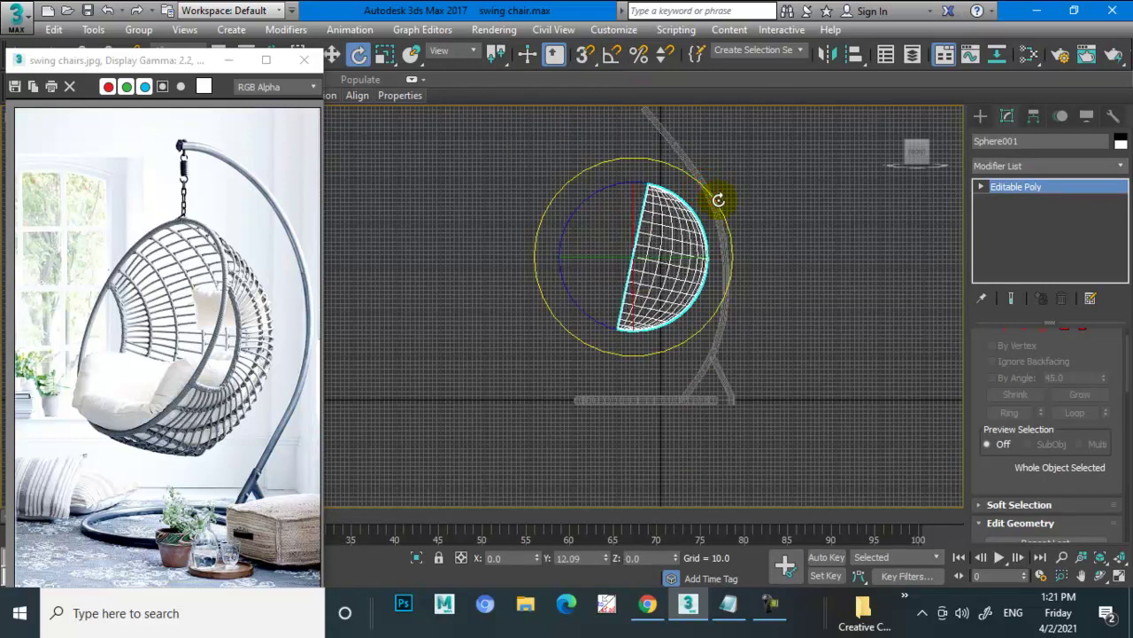
Move the half-sphere up and left into place beneath the curved pole's arc.
{"action": "key", "text": "w"}
{"action": "left_click_drag", "start_coordinate": [633, 210], "coordinate": [635, 183]}
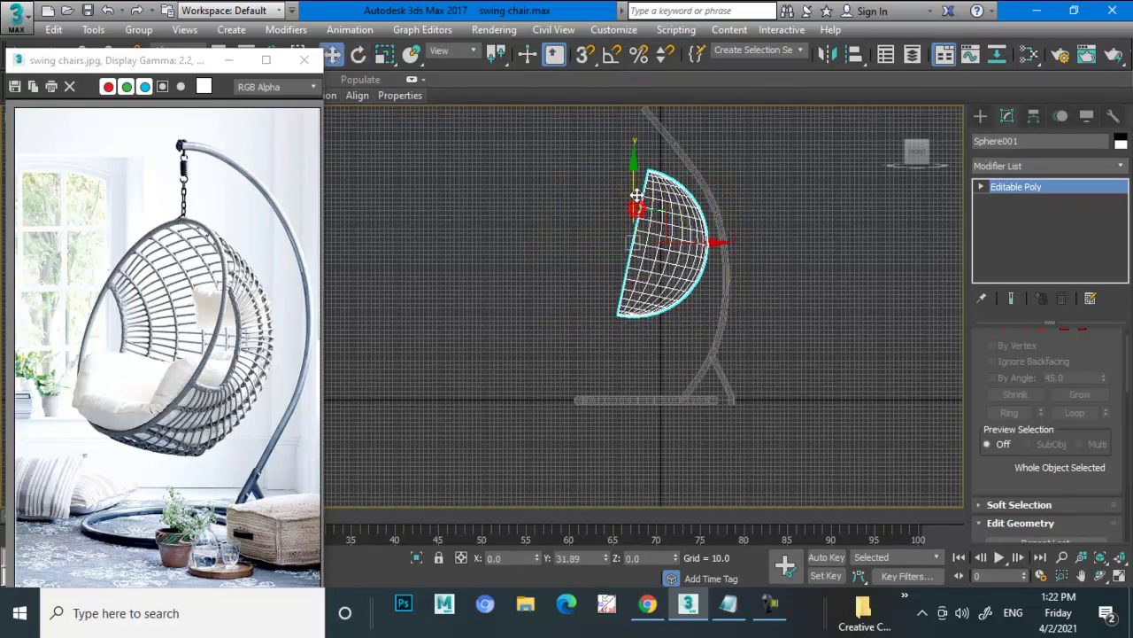
{"action": "left_click_drag", "start_coordinate": [702, 227], "coordinate": [601, 224]}
{"action": "key", "text": "r"}
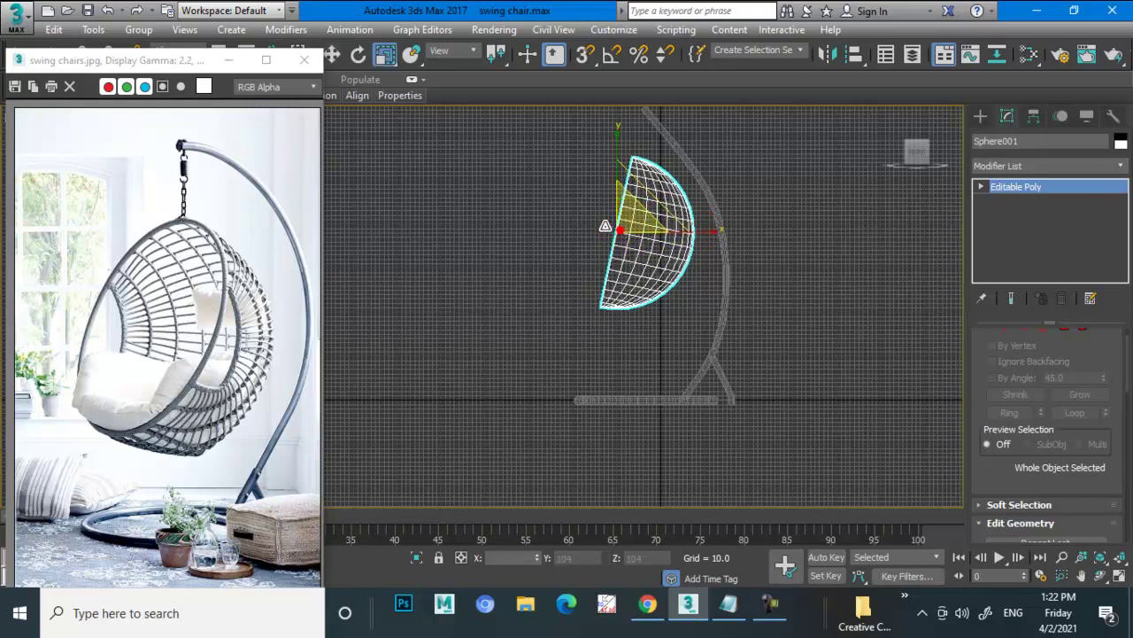
{"action": "key", "text": "w"}
{"action": "left_click_drag", "start_coordinate": [673, 232], "coordinate": [665, 228]}
{"action": "left_click_drag", "start_coordinate": [619, 191], "coordinate": [625, 206]}
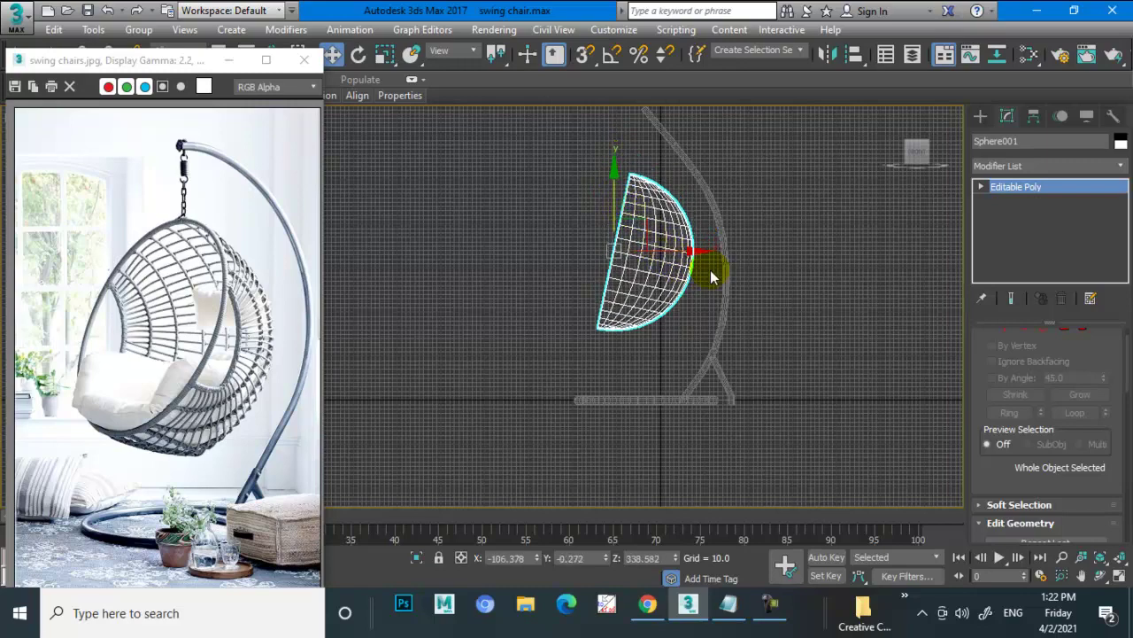
Drag Line002's top vertex up and to the left to extend the pole.
{"action": "scroll", "coordinate": [705, 272], "scroll_direction": "up", "scroll_amount": 2}
{"action": "left_click", "coordinate": [708, 149]}
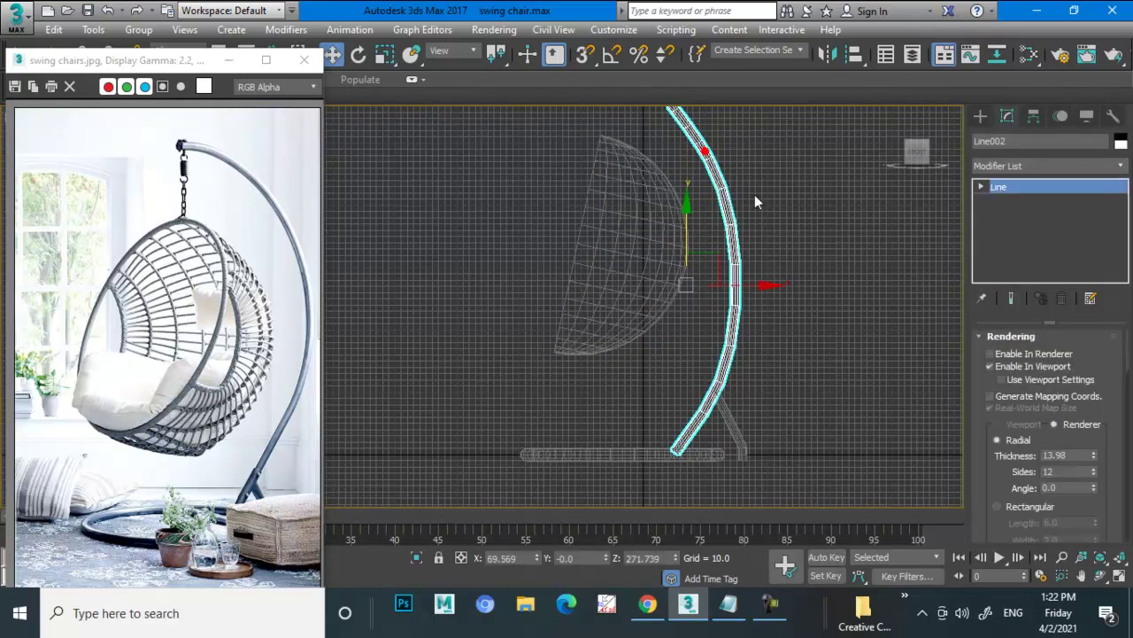
{"action": "mouse_move", "coordinate": [755, 194]}
{"action": "middle_mouse_down"}
{"action": "mouse_move", "coordinate": [753, 222]}
{"action": "mouse_move", "coordinate": [683, 245]}
{"action": "middle_mouse_up"}
{"action": "left_click", "coordinate": [595, 125]}
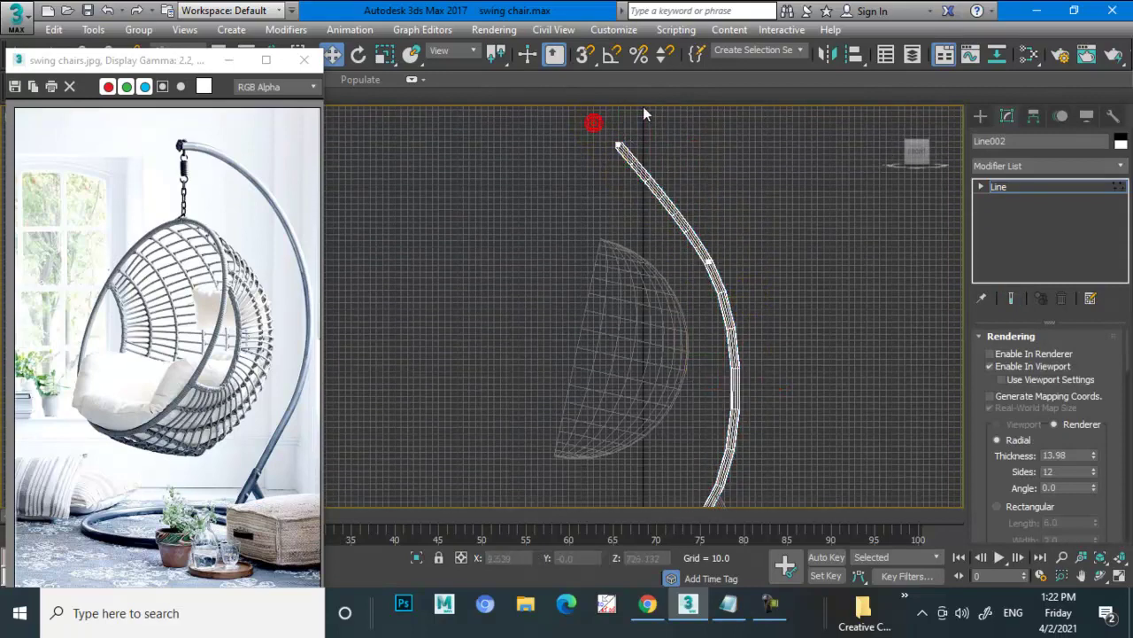
{"action": "left_click", "coordinate": [620, 144]}
{"action": "mouse_move", "coordinate": [643, 119]}
{"action": "left_mouse_down"}
{"action": "mouse_move", "coordinate": [647, 94]}
{"action": "mouse_move", "coordinate": [642, 104]}
{"action": "left_mouse_up"}
Scale the Sphere001 half-sphere seat up uniformly.
{"action": "left_click", "coordinate": [1031, 189]}
{"action": "left_click", "coordinate": [646, 345]}
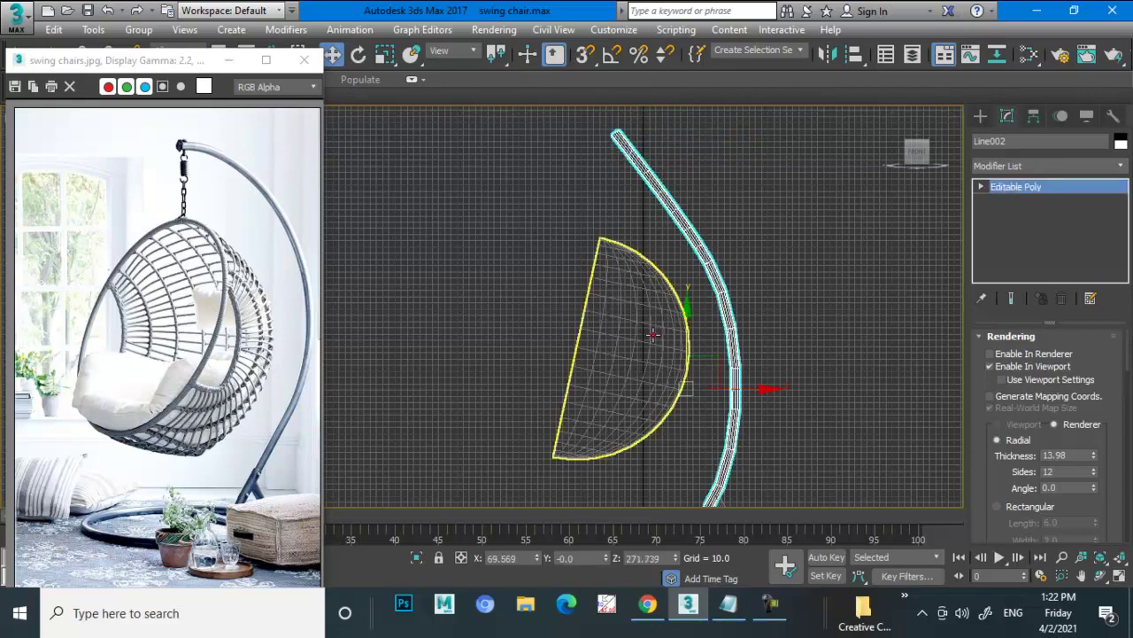
{"action": "left_click_drag", "start_coordinate": [597, 347], "coordinate": [568, 334]}
Frame the half-sphere and switch Sphere001 to Polygon sub-object mode.
{"action": "scroll", "coordinate": [568, 334], "scroll_direction": "down", "scroll_amount": 4}
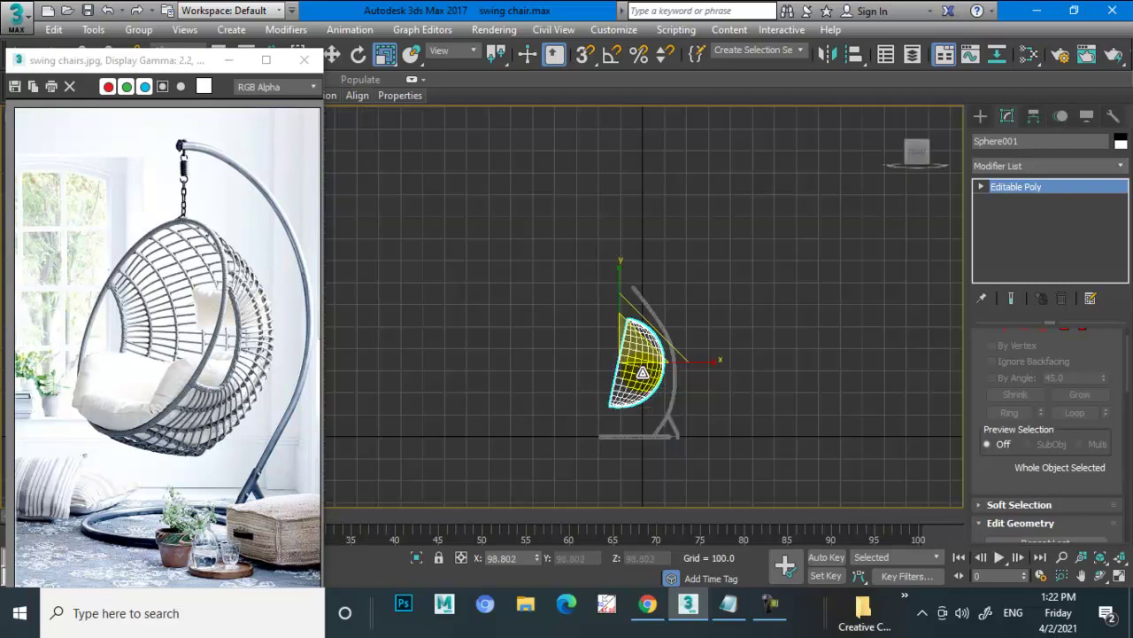
{"action": "key", "text": "alt+w"}
{"action": "key", "text": "alt+w"}
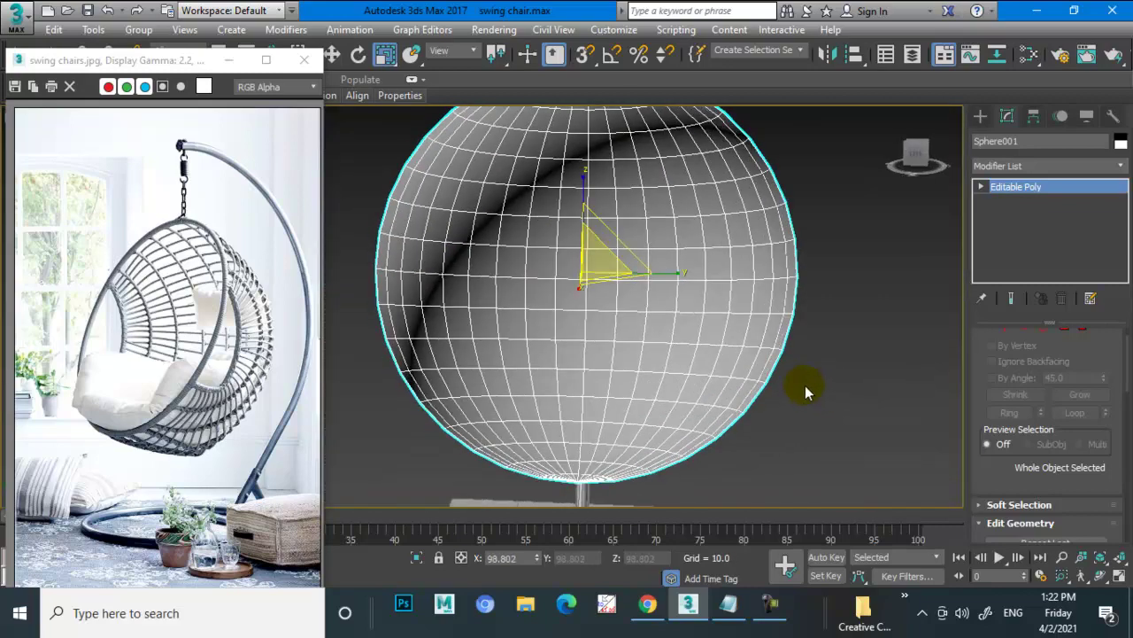
{"action": "scroll", "coordinate": [805, 385], "scroll_direction": "down", "scroll_amount": 5}
{"action": "key", "text": "z"}
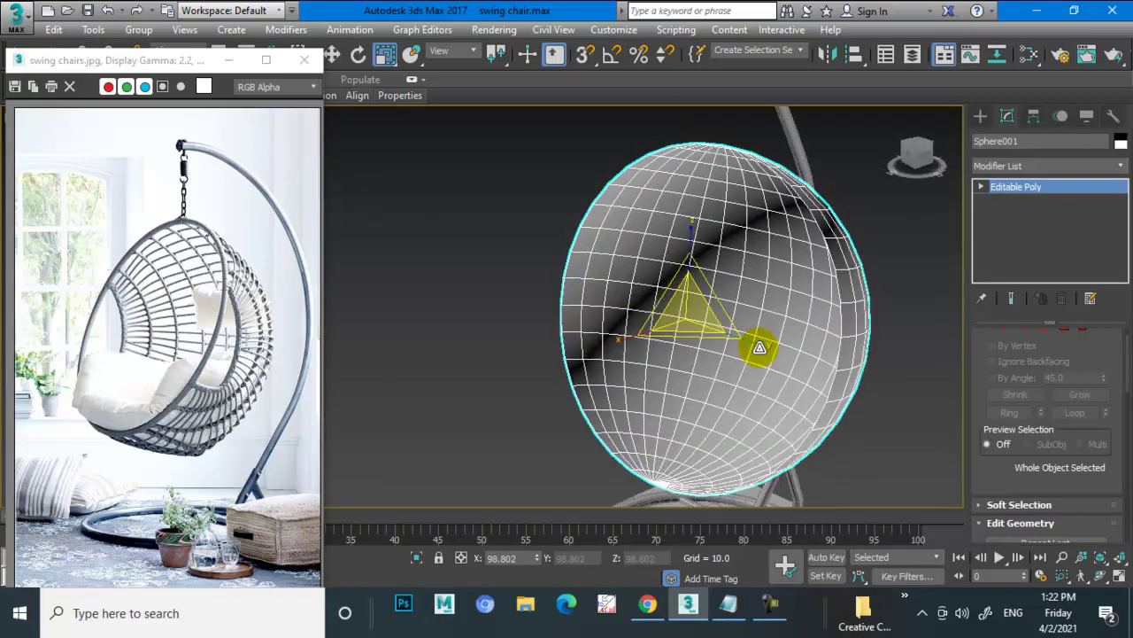
{"action": "key", "text": "w"}
{"action": "mouse_move", "coordinate": [754, 349]}
{"action": "middle_mouse_down", "text": "alt"}
{"action": "mouse_move", "coordinate": [784, 317]}
{"action": "mouse_move", "coordinate": [815, 329]}
{"action": "middle_mouse_up", "text": "alt"}
{"action": "scroll", "coordinate": [815, 328], "scroll_direction": "up", "scroll_amount": 3}
{"action": "left_click", "coordinate": [981, 187]}
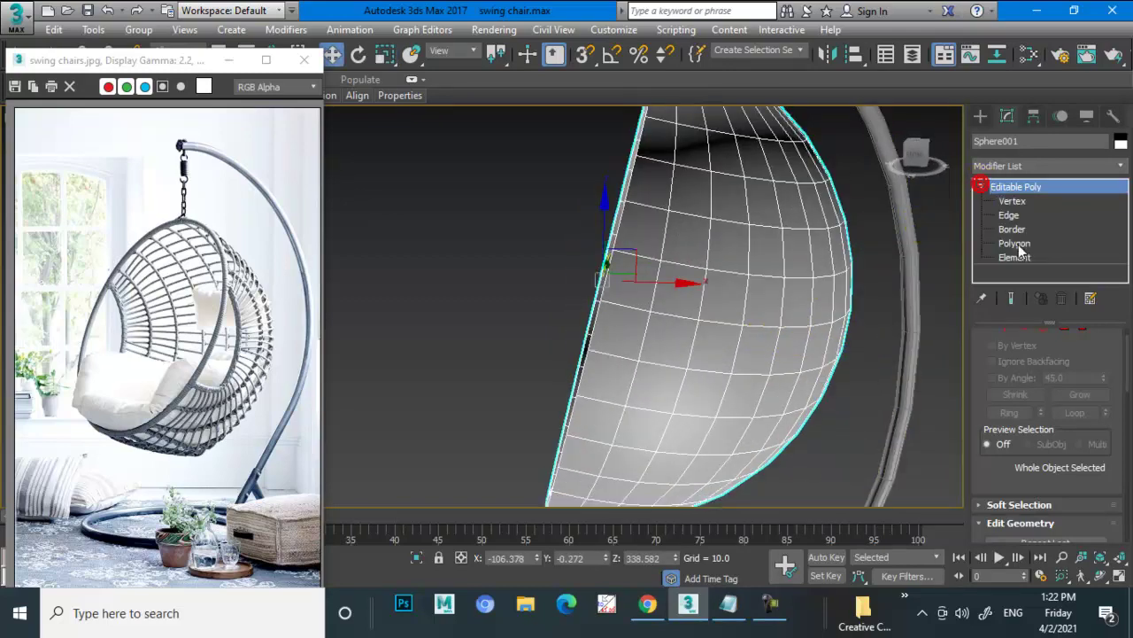
{"action": "left_click", "coordinate": [1015, 243]}
Select a 2x3 block of polygons on the sphere's right side.
{"action": "middle_click_drag", "start_coordinate": [779, 304], "coordinate": [677, 312], "text": "alt"}
{"action": "left_click", "coordinate": [642, 288]}
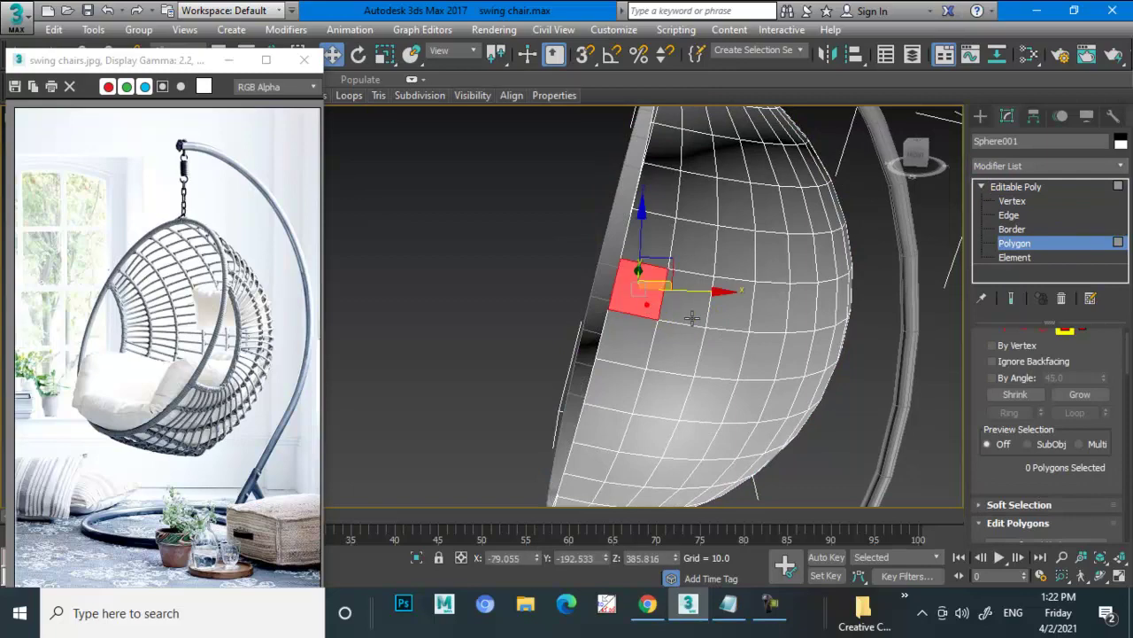
{"action": "left_click", "coordinate": [691, 297], "text": "ctrl"}
{"action": "left_click", "coordinate": [673, 356], "text": "ctrl"}
{"action": "left_click", "coordinate": [631, 345], "text": "ctrl"}
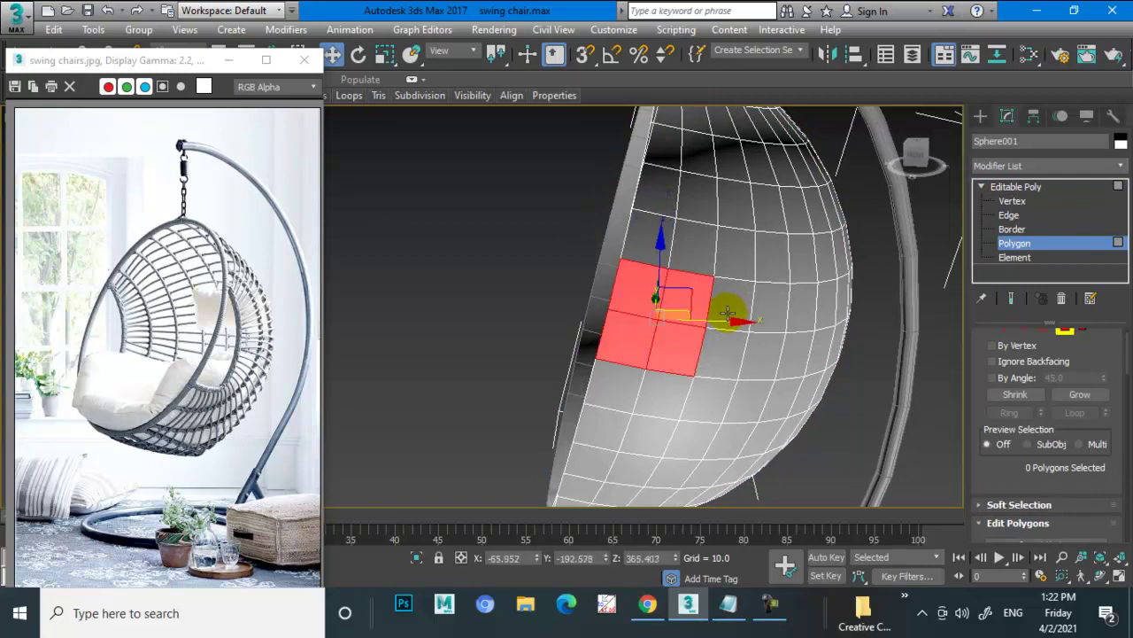
{"action": "left_click", "coordinate": [671, 399], "text": "ctrl"}
{"action": "left_click", "coordinate": [620, 390], "text": "ctrl"}
{"action": "mouse_move", "coordinate": [655, 390]}
{"action": "middle_mouse_down", "text": "alt"}
{"action": "mouse_move", "coordinate": [667, 364]}
{"action": "mouse_move", "coordinate": [789, 370]}
{"action": "mouse_move", "coordinate": [835, 349]}
{"action": "mouse_move", "coordinate": [663, 380]}
{"action": "mouse_move", "coordinate": [698, 384]}
{"action": "mouse_move", "coordinate": [699, 354]}
{"action": "mouse_move", "coordinate": [618, 311]}
{"action": "mouse_move", "coordinate": [670, 316]}
{"action": "mouse_move", "coordinate": [652, 303]}
{"action": "middle_mouse_up", "text": "alt"}
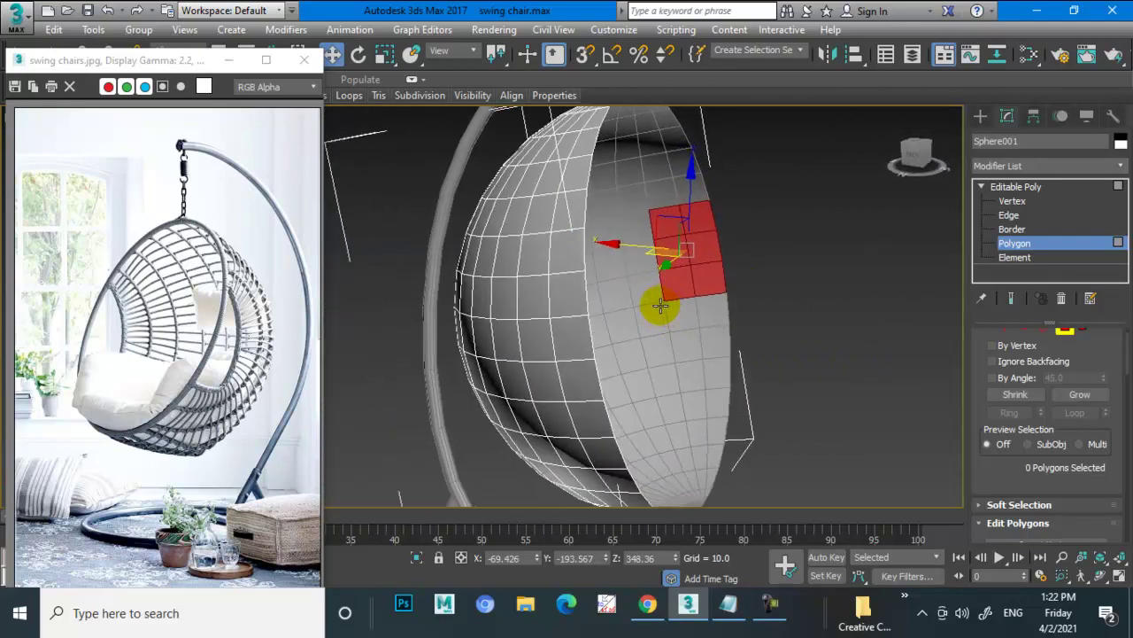
Add a matching 2x3 block of polygons on the sphere's left side.
{"action": "left_click", "coordinate": [566, 255]}
{"action": "left_click", "coordinate": [532, 257], "text": "ctrl"}
{"action": "left_click", "coordinate": [536, 304], "text": "ctrl"}
{"action": "left_click", "coordinate": [581, 301], "text": "ctrl"}
{"action": "left_click", "coordinate": [577, 348], "text": "ctrl"}
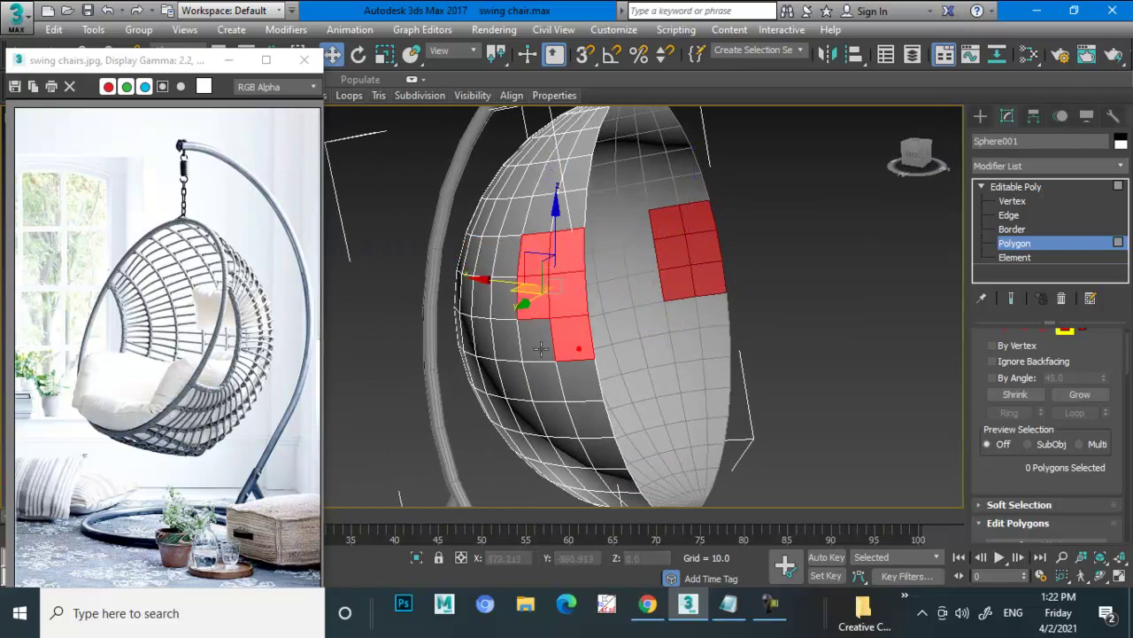
{"action": "left_click", "coordinate": [534, 349], "text": "ctrl"}
{"action": "mouse_move", "coordinate": [534, 349]}
{"action": "middle_mouse_down", "text": "alt"}
{"action": "mouse_move", "coordinate": [735, 340]}
{"action": "mouse_move", "coordinate": [609, 348]}
{"action": "mouse_move", "coordinate": [640, 329]}
{"action": "mouse_move", "coordinate": [632, 309]}
{"action": "mouse_move", "coordinate": [773, 352]}
{"action": "mouse_move", "coordinate": [760, 338]}
{"action": "middle_mouse_up", "text": "alt"}
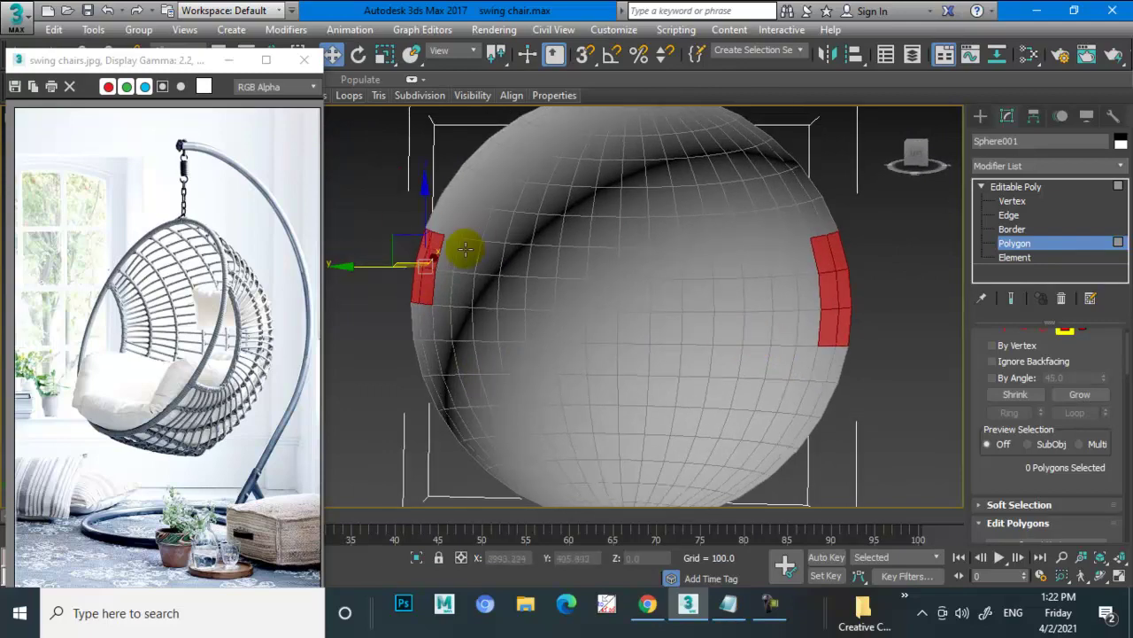
{"action": "mouse_move", "coordinate": [463, 250]}
{"action": "middle_mouse_down", "text": "alt"}
{"action": "mouse_move", "coordinate": [499, 293]}
{"action": "mouse_move", "coordinate": [529, 400]}
{"action": "mouse_move", "coordinate": [541, 388]}
{"action": "middle_mouse_up", "text": "alt"}
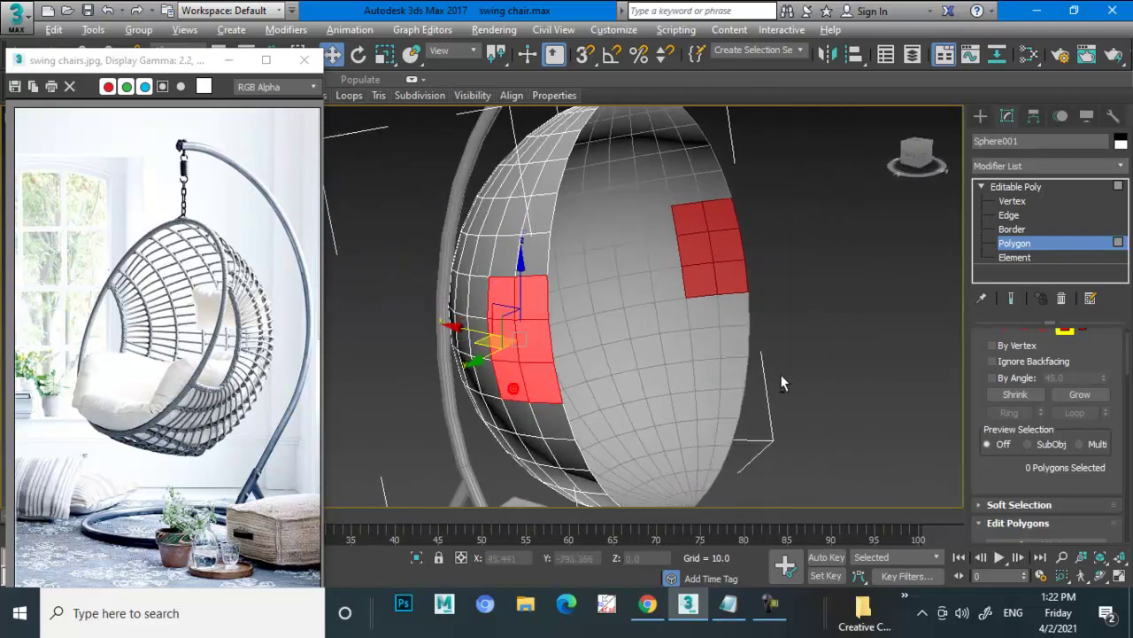
{"action": "mouse_move", "coordinate": [781, 374]}
{"action": "middle_mouse_down", "text": "alt"}
{"action": "mouse_move", "coordinate": [708, 370]}
{"action": "mouse_move", "coordinate": [739, 369]}
{"action": "middle_mouse_up", "text": "alt"}
{"action": "middle_click_drag", "start_coordinate": [880, 375], "coordinate": [888, 373], "text": "alt"}
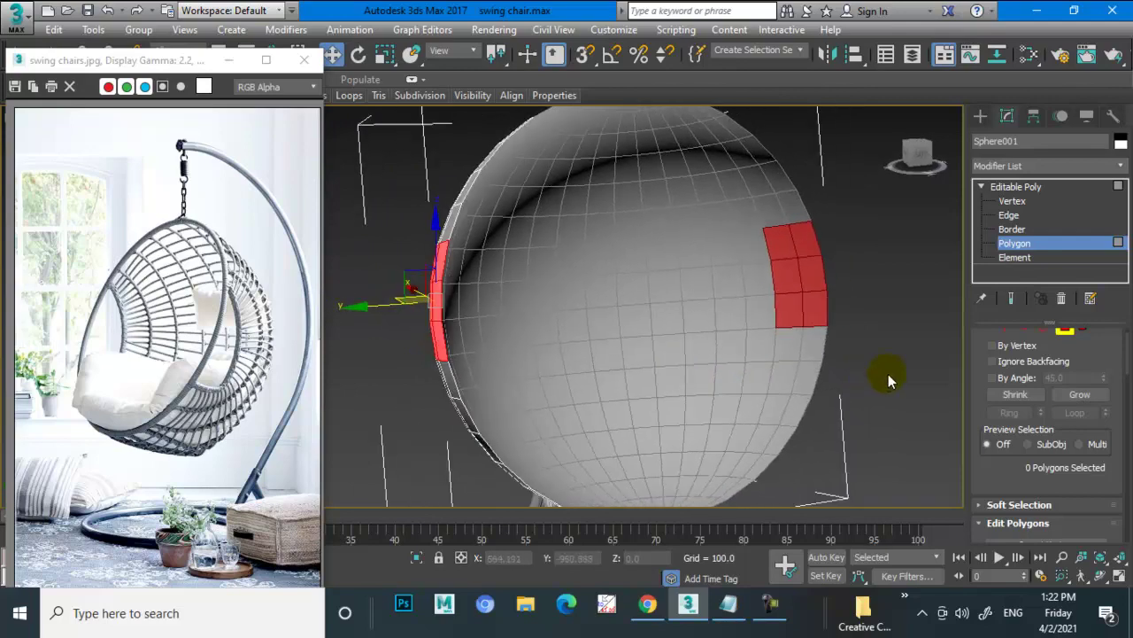
{"action": "left_click_drag", "start_coordinate": [1013, 483], "coordinate": [1012, 368]}
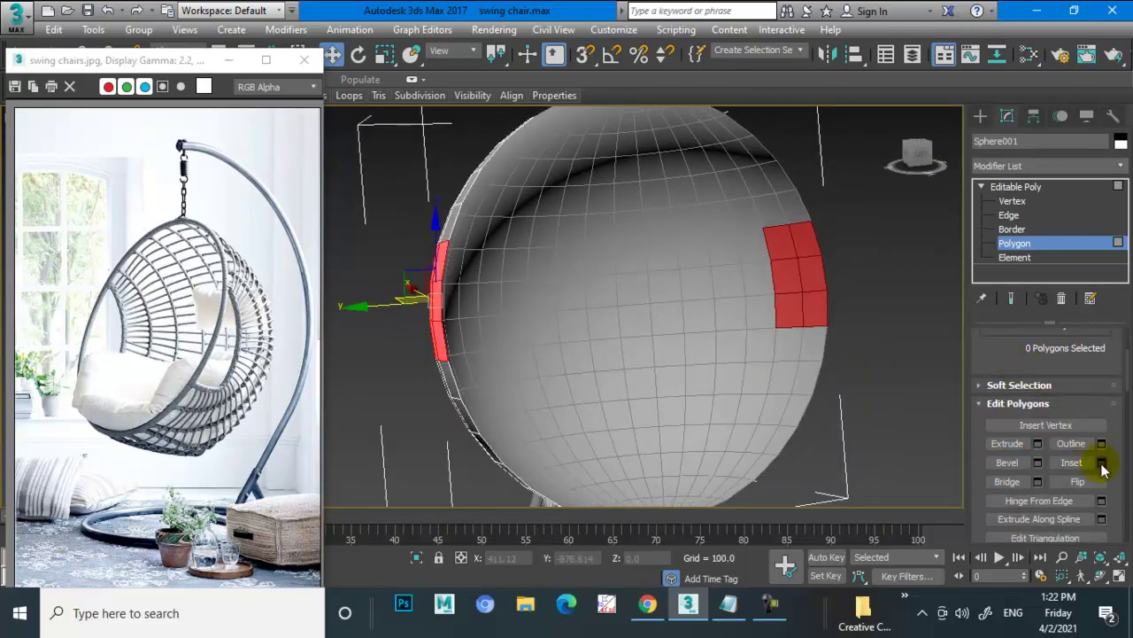
Inset both selected polygon patches by an amount of 3.0.
{"action": "left_click", "coordinate": [1102, 463]}
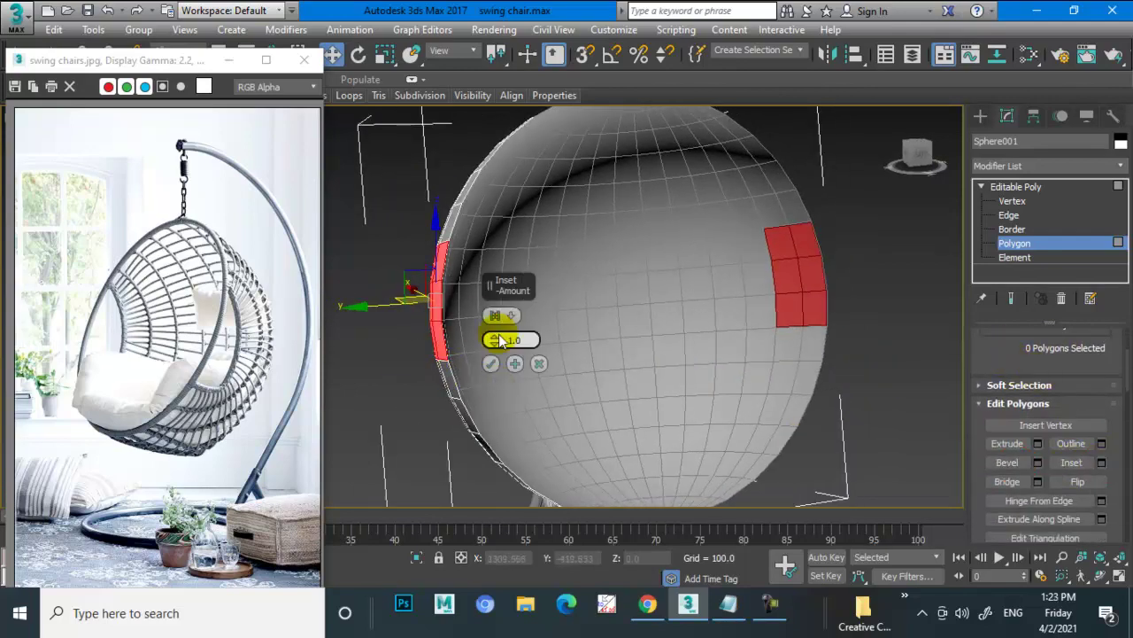
{"action": "left_click_drag", "start_coordinate": [498, 343], "coordinate": [496, 332]}
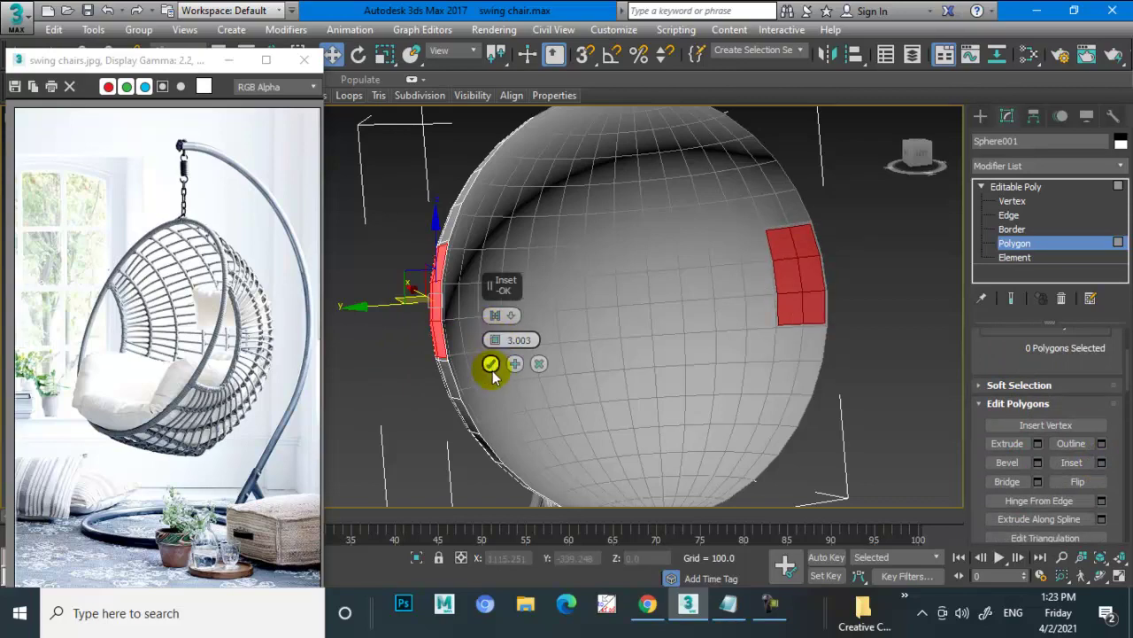
{"action": "left_click", "coordinate": [494, 365]}
{"action": "middle_click_drag", "start_coordinate": [499, 359], "coordinate": [630, 329], "text": "alt"}
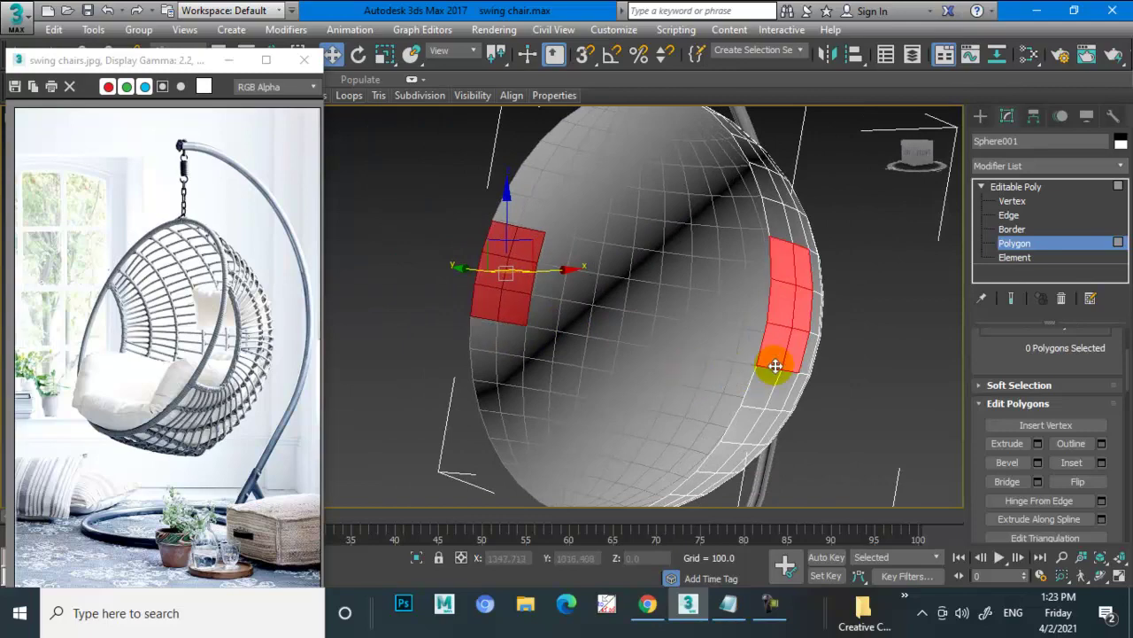
{"action": "middle_click_drag", "start_coordinate": [774, 366], "coordinate": [792, 394], "text": "alt"}
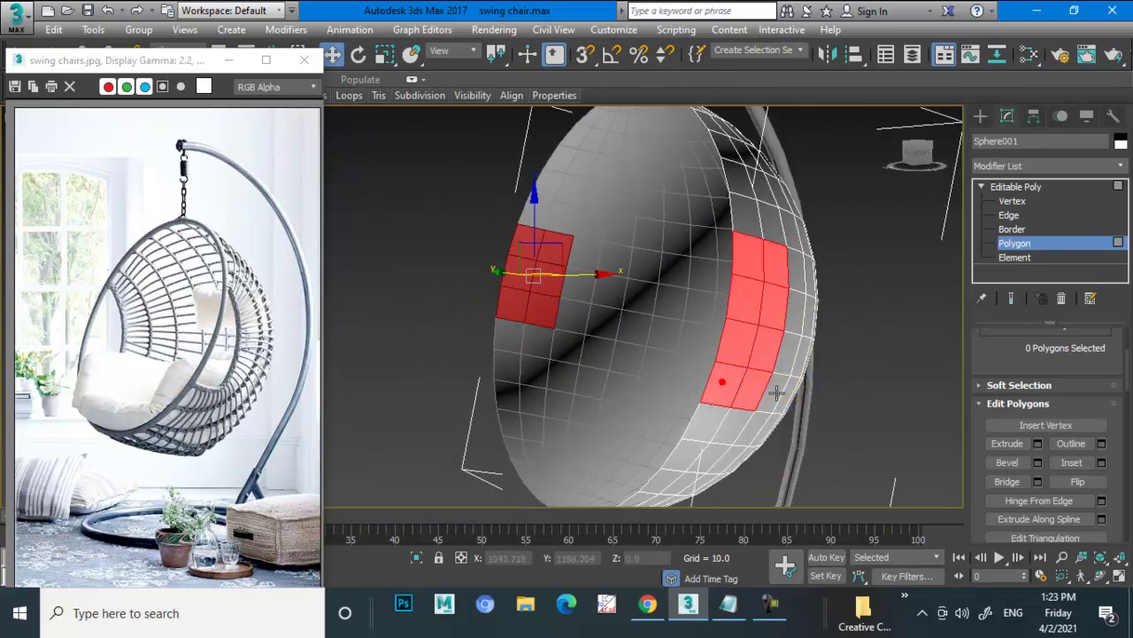
{"action": "middle_click_drag", "start_coordinate": [726, 385], "coordinate": [746, 387], "text": "alt"}
Enlarge both patches by adding surrounding polygons on the outer and inner faces.
{"action": "left_click", "coordinate": [695, 294], "text": "ctrl"}
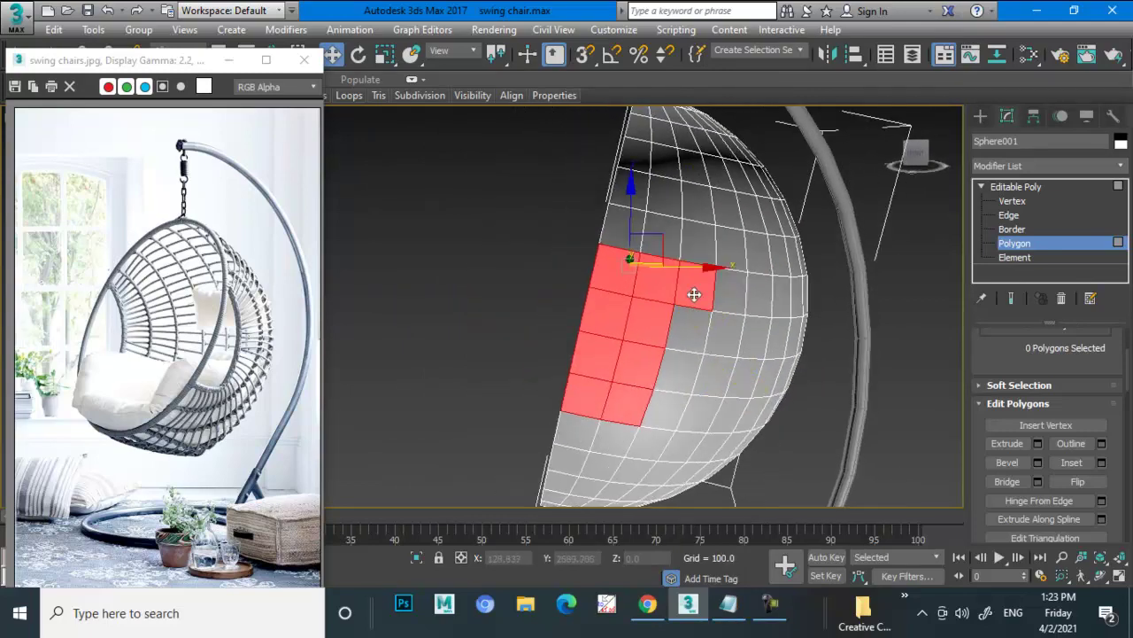
{"action": "left_click", "coordinate": [689, 362], "text": "ctrl"}
{"action": "left_click", "coordinate": [672, 411], "text": "ctrl"}
{"action": "mouse_move", "coordinate": [517, 365]}
{"action": "middle_mouse_down", "text": "alt"}
{"action": "mouse_move", "coordinate": [767, 354]}
{"action": "mouse_move", "coordinate": [595, 356]}
{"action": "mouse_move", "coordinate": [539, 286]}
{"action": "middle_mouse_up", "text": "alt"}
{"action": "left_click", "coordinate": [596, 356], "text": "ctrl"}
{"action": "left_click", "coordinate": [557, 363], "text": "ctrl"}
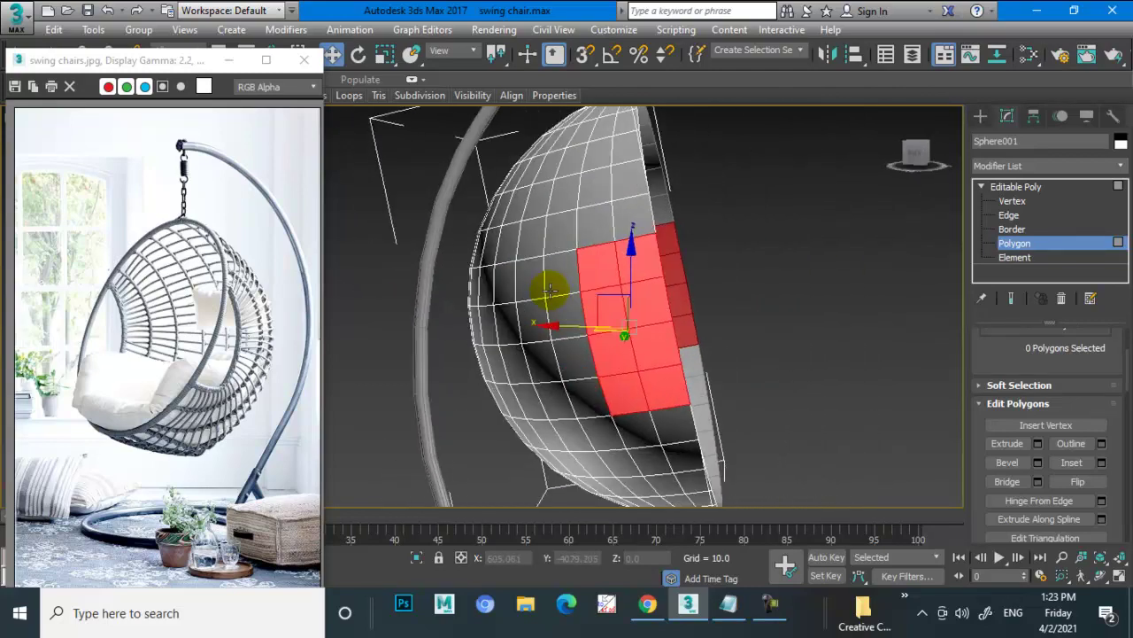
{"action": "left_click", "coordinate": [550, 277], "text": "ctrl"}
{"action": "left_click", "coordinate": [562, 320], "text": "ctrl"}
{"action": "left_click", "coordinate": [573, 359], "text": "ctrl"}
{"action": "left_click", "coordinate": [587, 391], "text": "ctrl"}
{"action": "scroll", "coordinate": [587, 404], "scroll_direction": "down", "scroll_amount": 5}
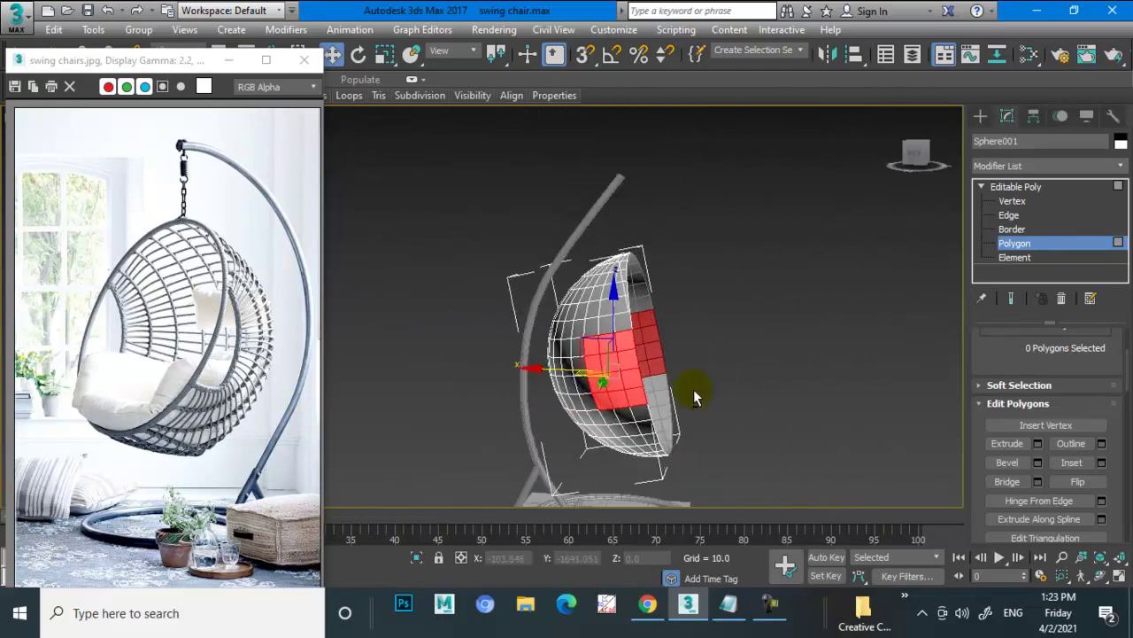
{"action": "mouse_move", "coordinate": [688, 392]}
{"action": "middle_mouse_down", "text": "alt"}
{"action": "mouse_move", "coordinate": [435, 384]}
{"action": "mouse_move", "coordinate": [536, 422]}
{"action": "middle_mouse_up", "text": "alt"}
{"action": "scroll", "coordinate": [537, 422], "scroll_direction": "up", "scroll_amount": 3}
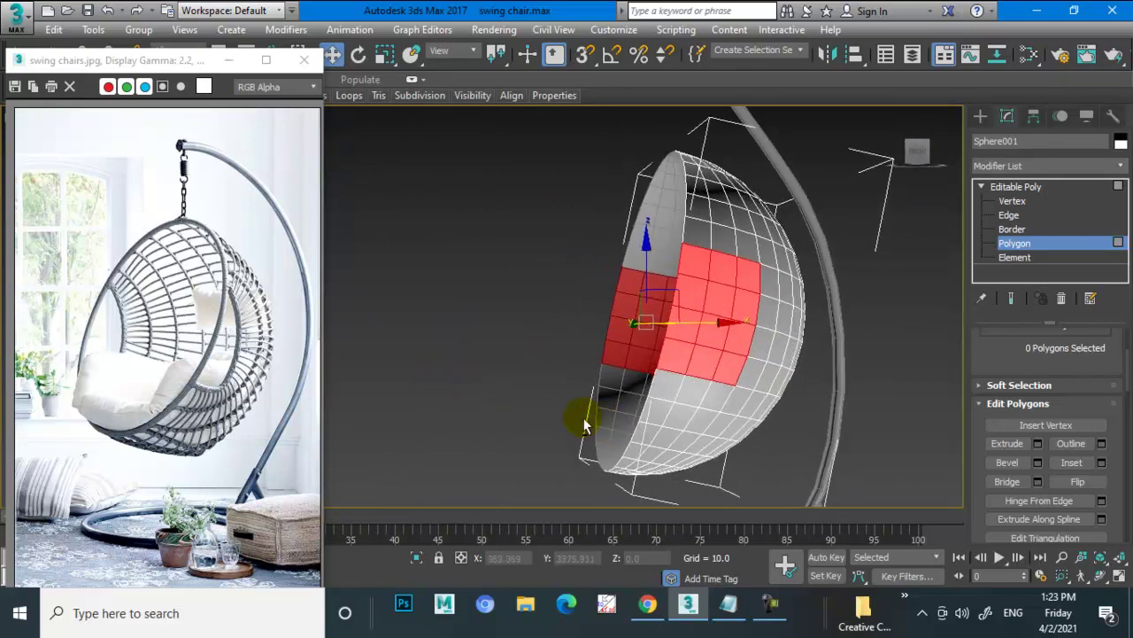
Inset the enlarged patches again by 1.0.
{"action": "left_click", "coordinate": [1102, 463]}
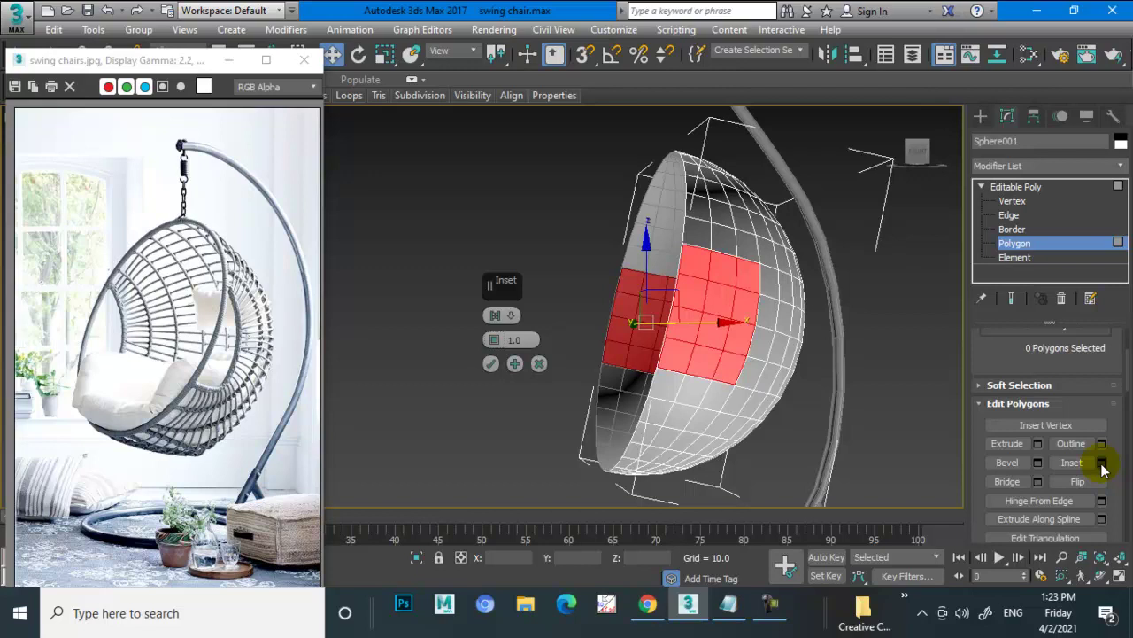
{"action": "left_click", "coordinate": [490, 364]}
{"action": "mouse_move", "coordinate": [486, 362]}
{"action": "middle_mouse_down", "text": "alt"}
{"action": "mouse_move", "coordinate": [880, 316]}
{"action": "mouse_move", "coordinate": [915, 319]}
{"action": "mouse_move", "coordinate": [935, 345]}
{"action": "middle_mouse_up", "text": "alt"}
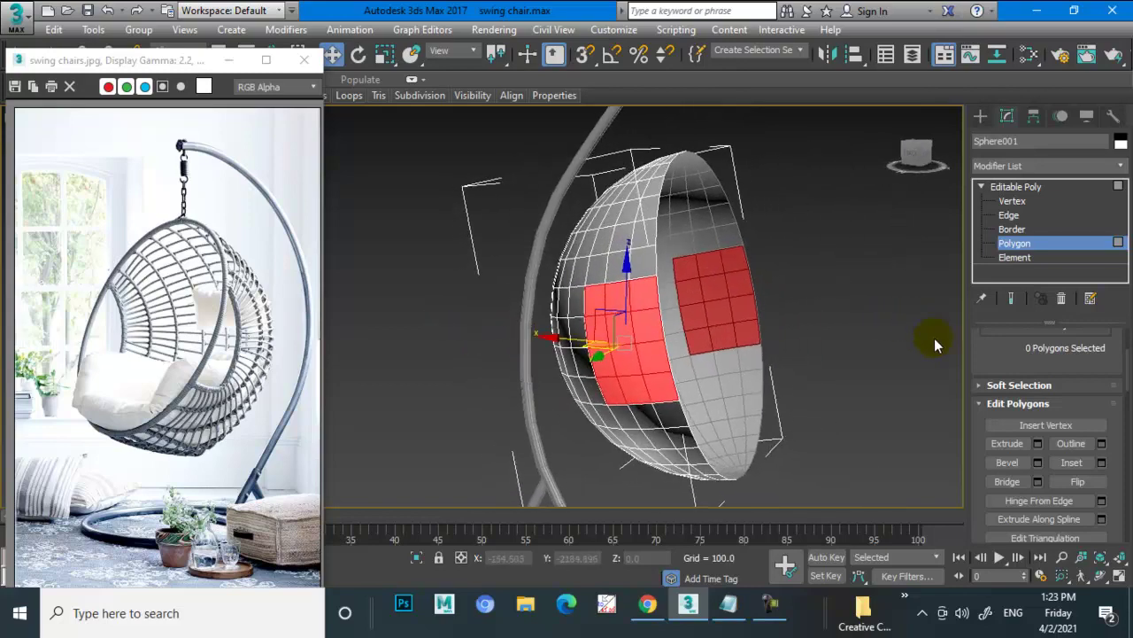
Try bridging the patches, undo it, then delete them to cut openings.
{"action": "left_click", "coordinate": [1007, 481]}
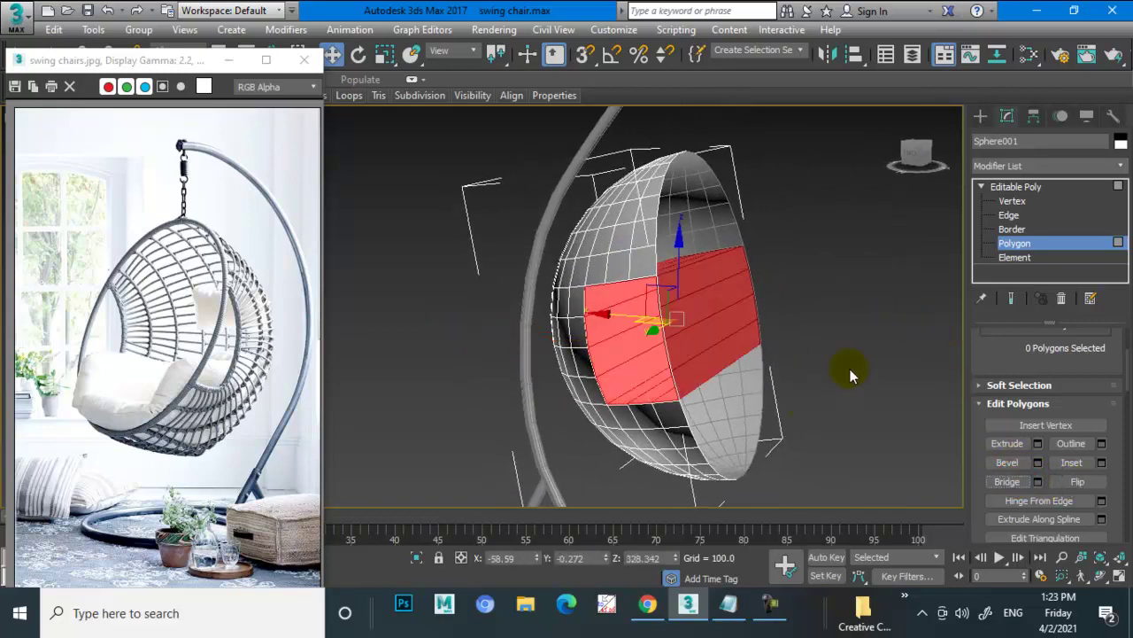
{"action": "key", "text": "ctrl+z"}
{"action": "key", "text": "l"}
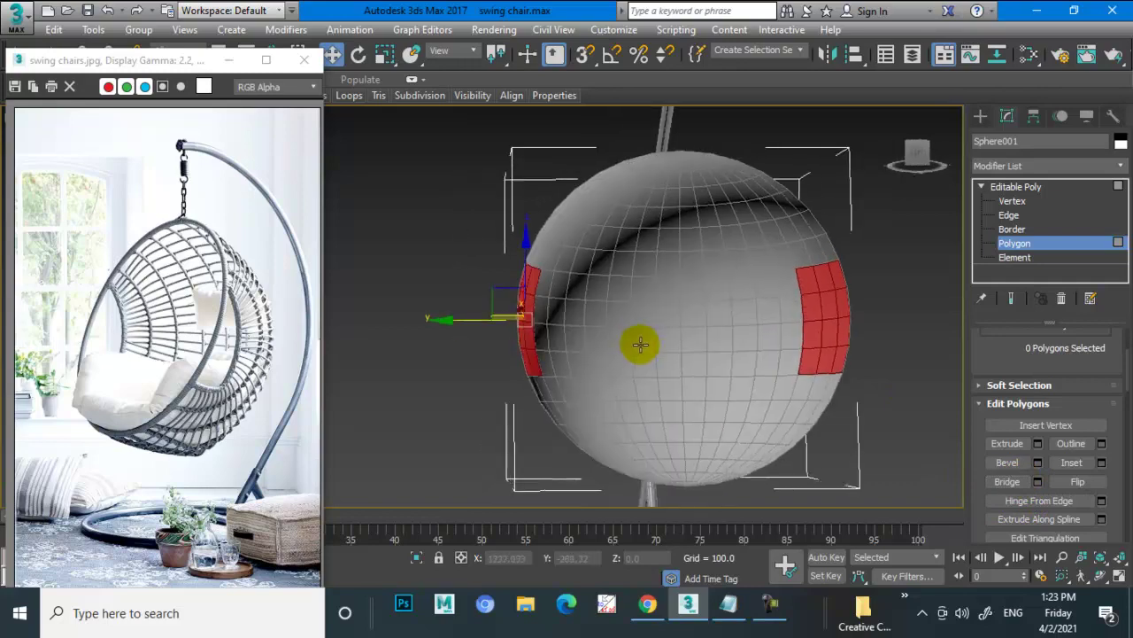
{"action": "middle_click_drag", "start_coordinate": [640, 344], "coordinate": [752, 376], "text": "alt"}
{"action": "key", "text": "Delete"}
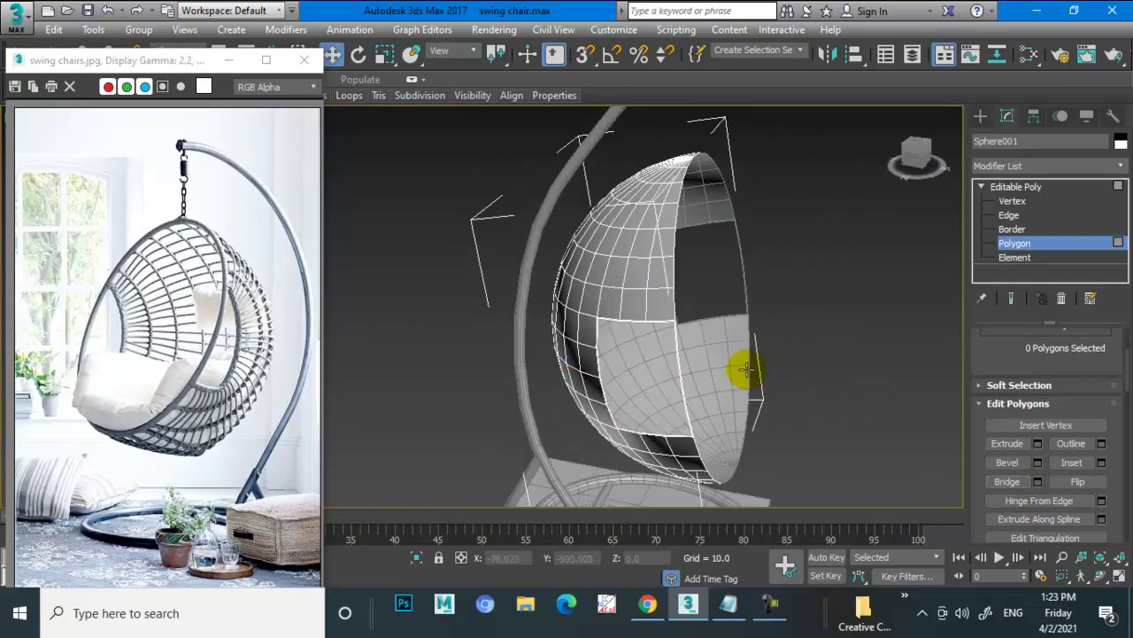
{"action": "mouse_move", "coordinate": [851, 328]}
{"action": "middle_mouse_down", "text": "alt"}
{"action": "mouse_move", "coordinate": [607, 309]}
{"action": "mouse_move", "coordinate": [677, 226]}
{"action": "middle_mouse_up", "text": "alt"}
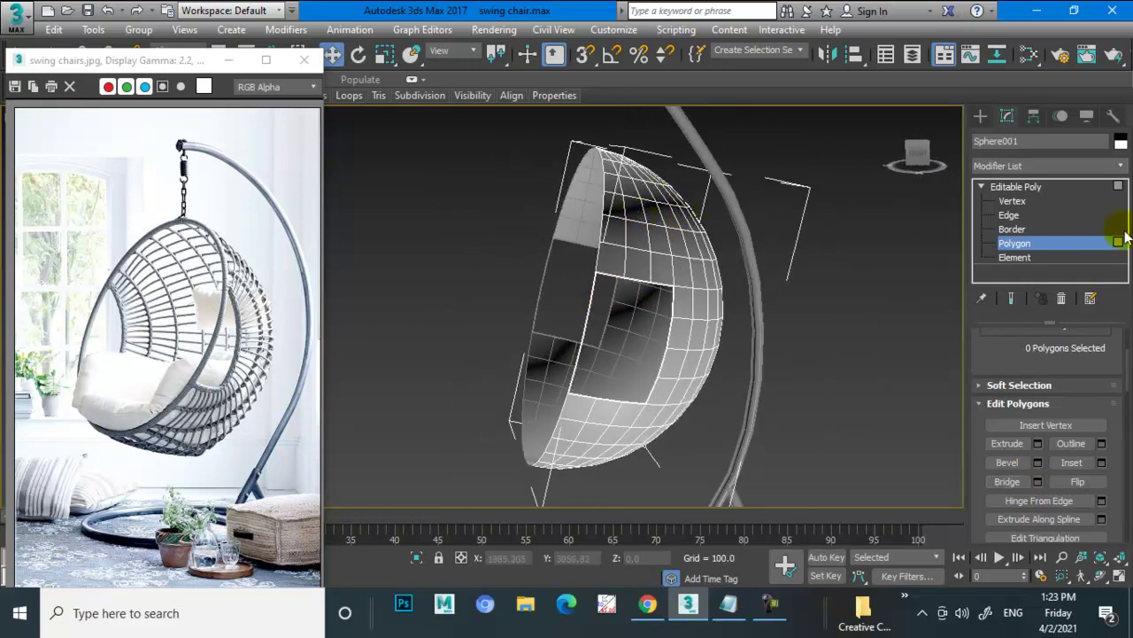
Return to object level and open the Modifier List.
{"action": "left_click", "coordinate": [1023, 188]}
{"action": "middle_click_drag", "start_coordinate": [673, 265], "coordinate": [773, 268], "text": "alt"}
{"action": "scroll", "coordinate": [773, 269], "scroll_direction": "up", "scroll_amount": 3}
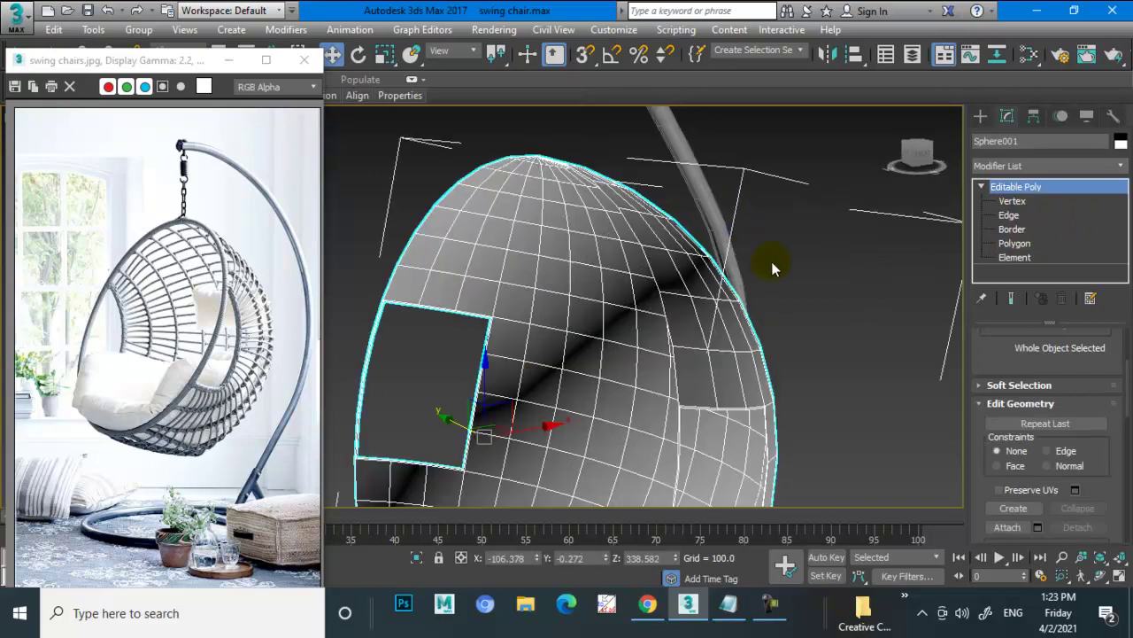
{"action": "left_click", "coordinate": [1084, 167]}
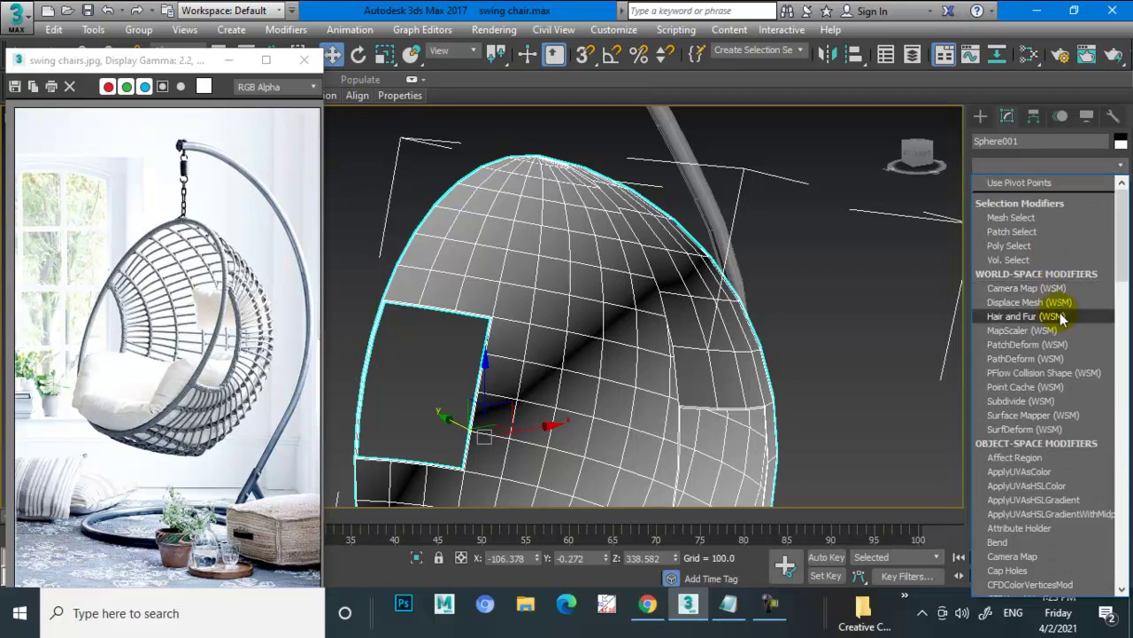
Close the Modifier List and undo to restore the deleted side patches.
{"action": "scroll", "coordinate": [1060, 316], "scroll_direction": "down", "scroll_amount": 5}
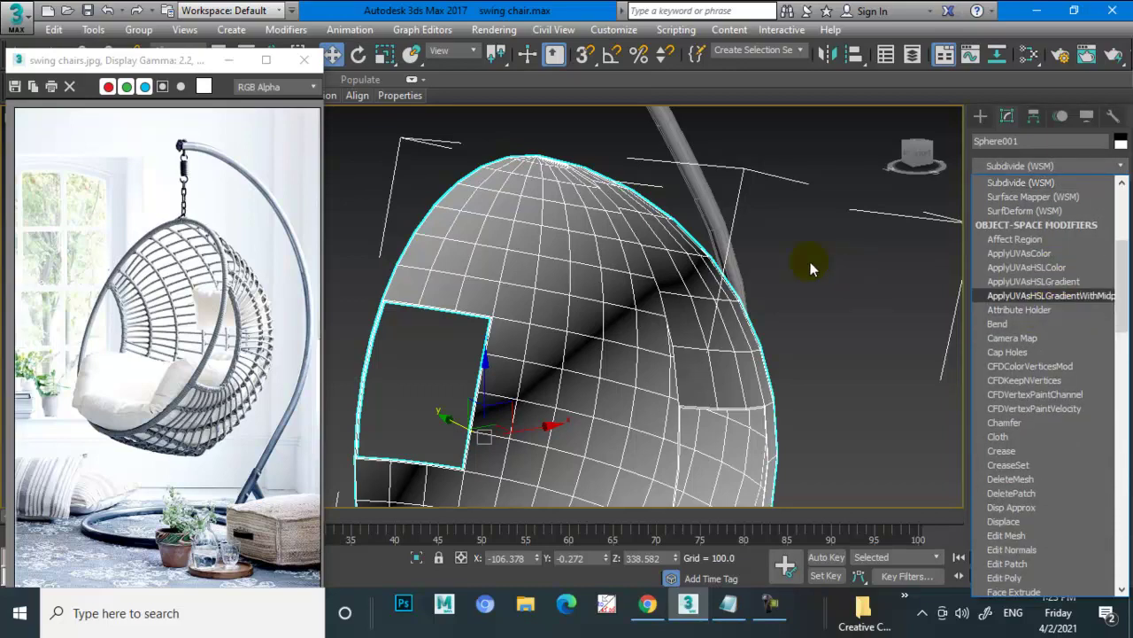
{"action": "left_click", "coordinate": [835, 270]}
{"action": "scroll", "coordinate": [877, 351], "scroll_direction": "down", "scroll_amount": 3}
{"action": "middle_click_drag", "start_coordinate": [873, 355], "coordinate": [868, 375], "text": "alt"}
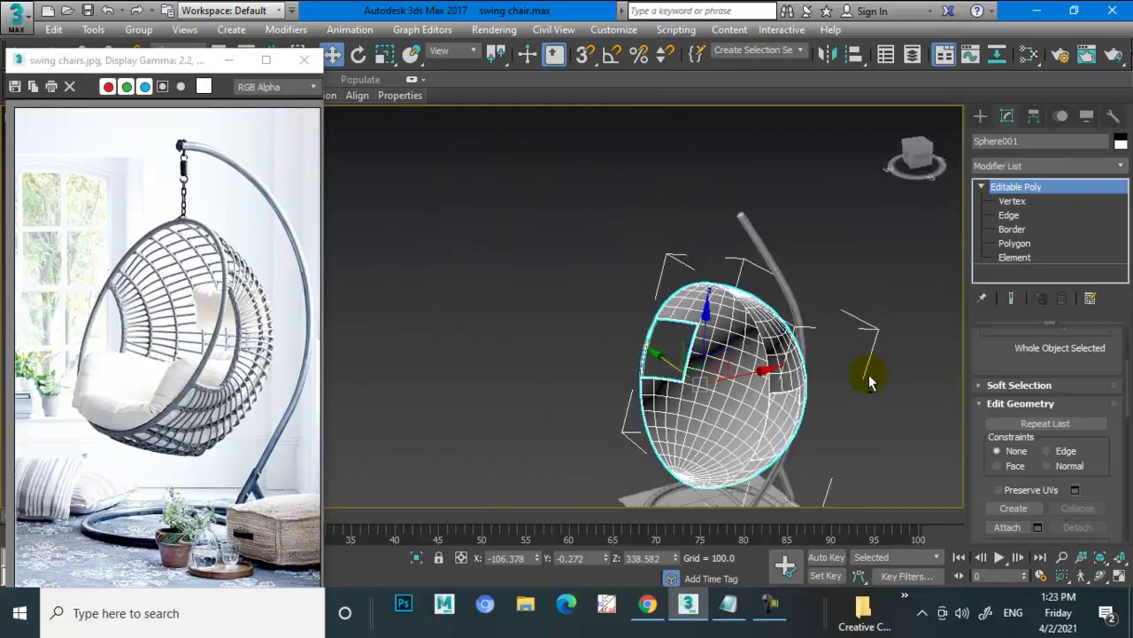
{"action": "scroll", "coordinate": [867, 375], "scroll_direction": "up", "scroll_amount": 3}
{"action": "scroll", "coordinate": [856, 398], "scroll_direction": "up", "scroll_amount": 3}
{"action": "scroll", "coordinate": [801, 389], "scroll_direction": "down", "scroll_amount": 3}
{"action": "key", "text": "ctrl+z"}
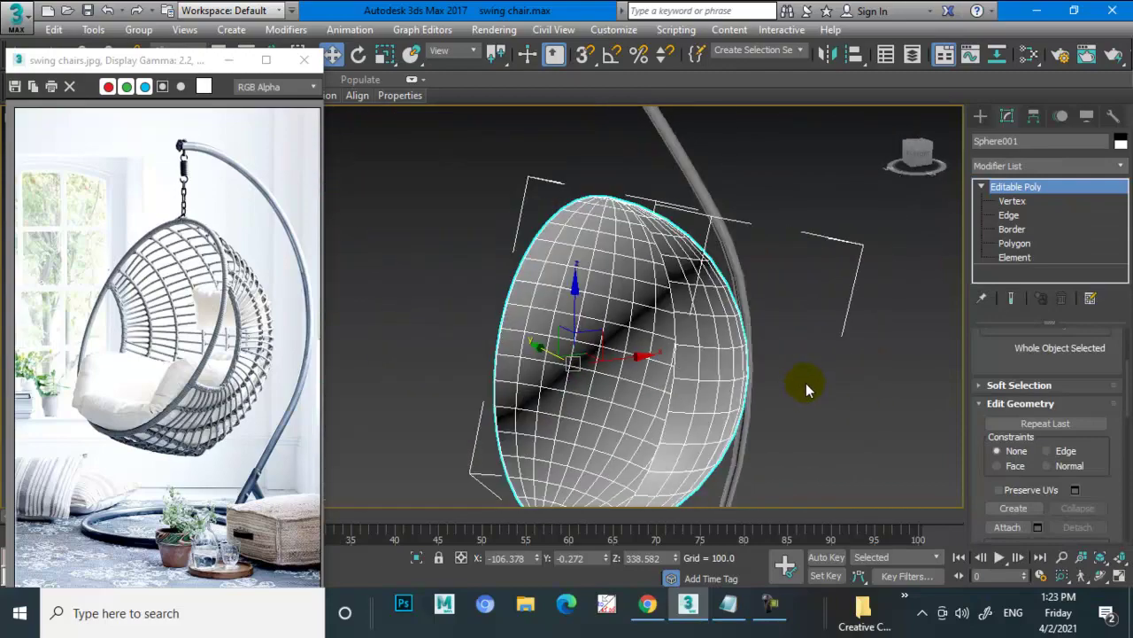
{"action": "mouse_move", "coordinate": [805, 383]}
{"action": "middle_mouse_down", "text": "alt"}
{"action": "mouse_move", "coordinate": [964, 354]}
{"action": "mouse_move", "coordinate": [969, 340]}
{"action": "mouse_move", "coordinate": [711, 349]}
{"action": "mouse_move", "coordinate": [764, 363]}
{"action": "middle_mouse_up", "text": "alt"}
Check the restored patches in Polygon mode, then return to object level.
{"action": "left_click", "coordinate": [1011, 244]}
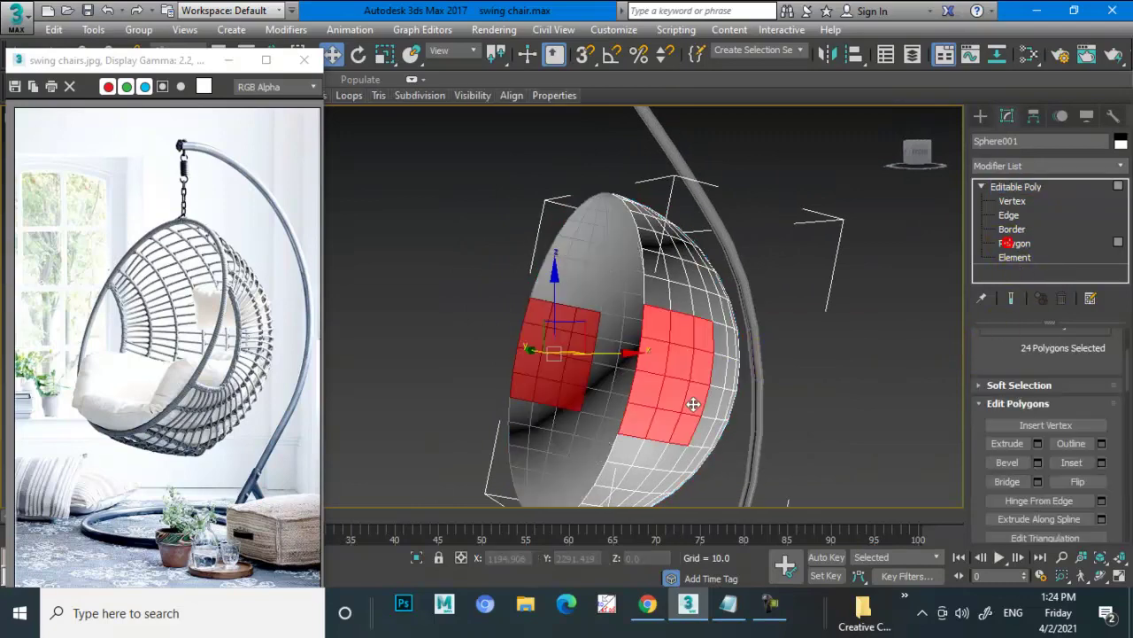
{"action": "middle_click_drag", "start_coordinate": [696, 400], "coordinate": [635, 395], "text": "alt"}
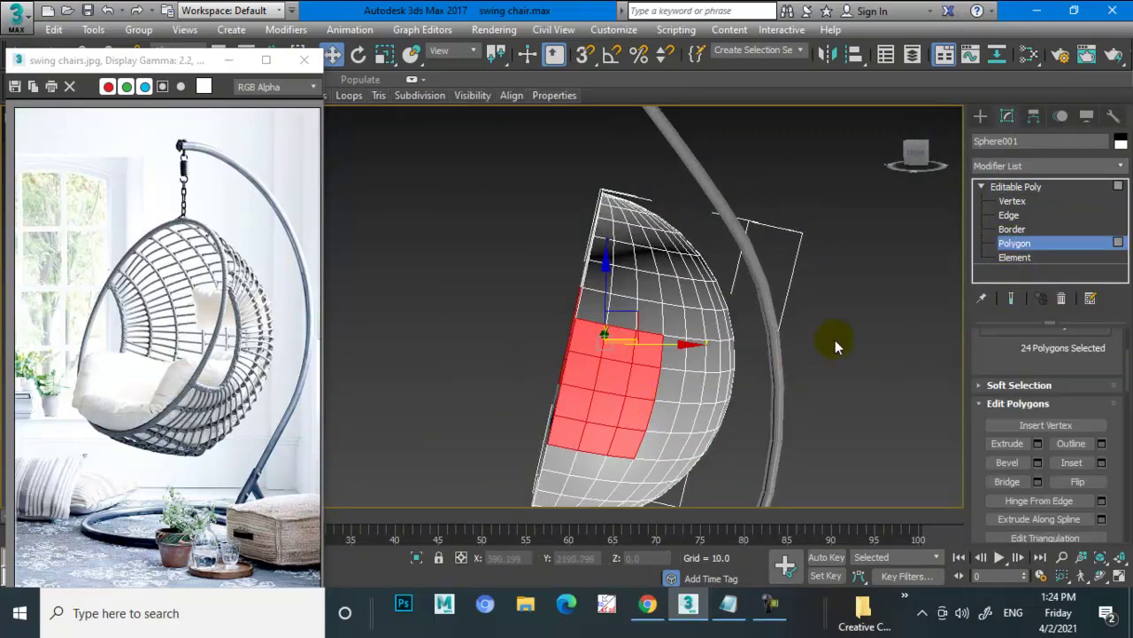
{"action": "left_click", "coordinate": [1017, 187]}
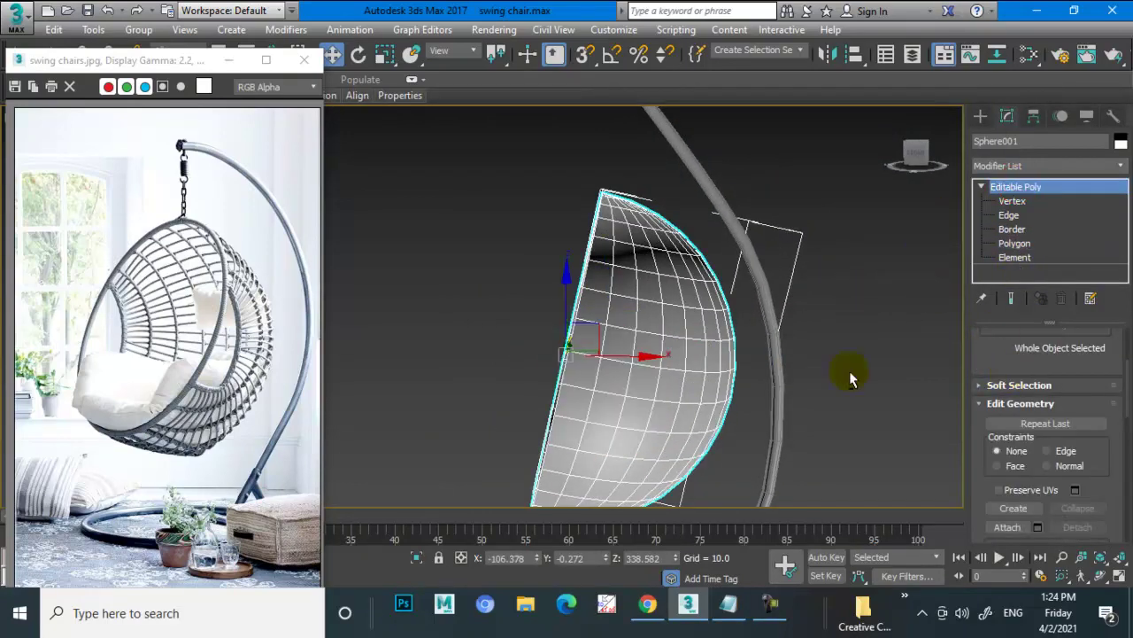
{"action": "middle_click_drag", "start_coordinate": [849, 371], "coordinate": [777, 367], "text": "alt"}
{"action": "scroll", "coordinate": [776, 367], "scroll_direction": "down", "scroll_amount": 3}
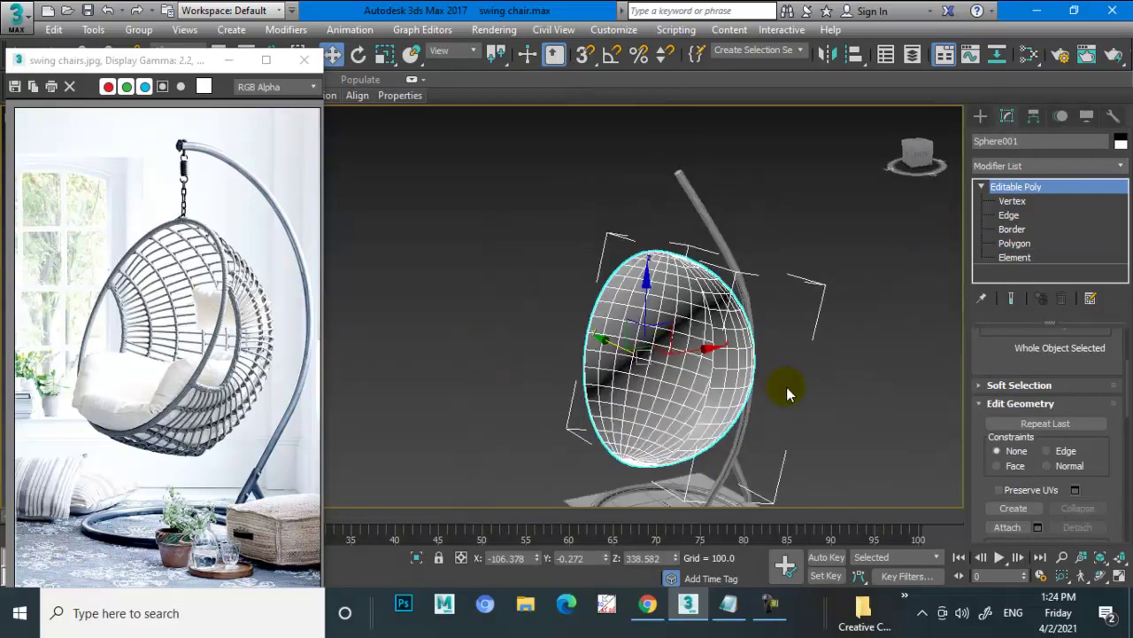
{"action": "scroll", "coordinate": [786, 387], "scroll_direction": "up", "scroll_amount": 2}
Apply a Lattice modifier to Sphere001, turning the seat into struts and joints.
{"action": "left_click", "coordinate": [1036, 166]}
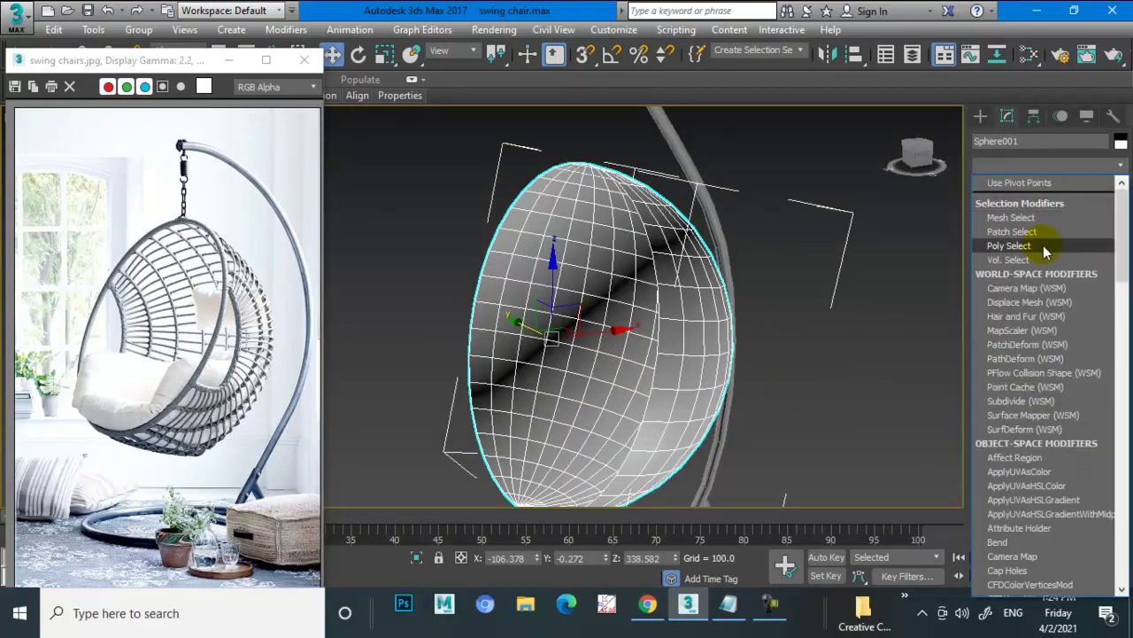
{"action": "type", "text": "l"}
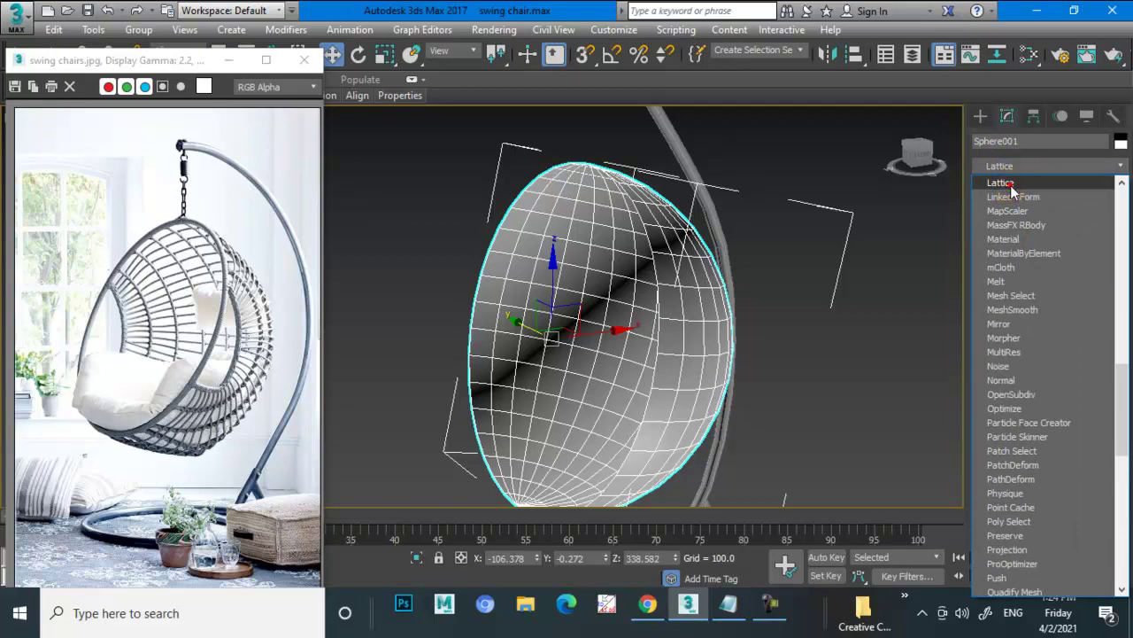
{"action": "left_click", "coordinate": [1001, 182]}
{"action": "mouse_move", "coordinate": [782, 331]}
{"action": "middle_mouse_down", "text": "alt"}
{"action": "mouse_move", "coordinate": [792, 362]}
{"action": "mouse_move", "coordinate": [721, 375]}
{"action": "mouse_move", "coordinate": [764, 388]}
{"action": "middle_mouse_up", "text": "alt"}
{"action": "scroll", "coordinate": [735, 376], "scroll_direction": "up", "scroll_amount": 4}
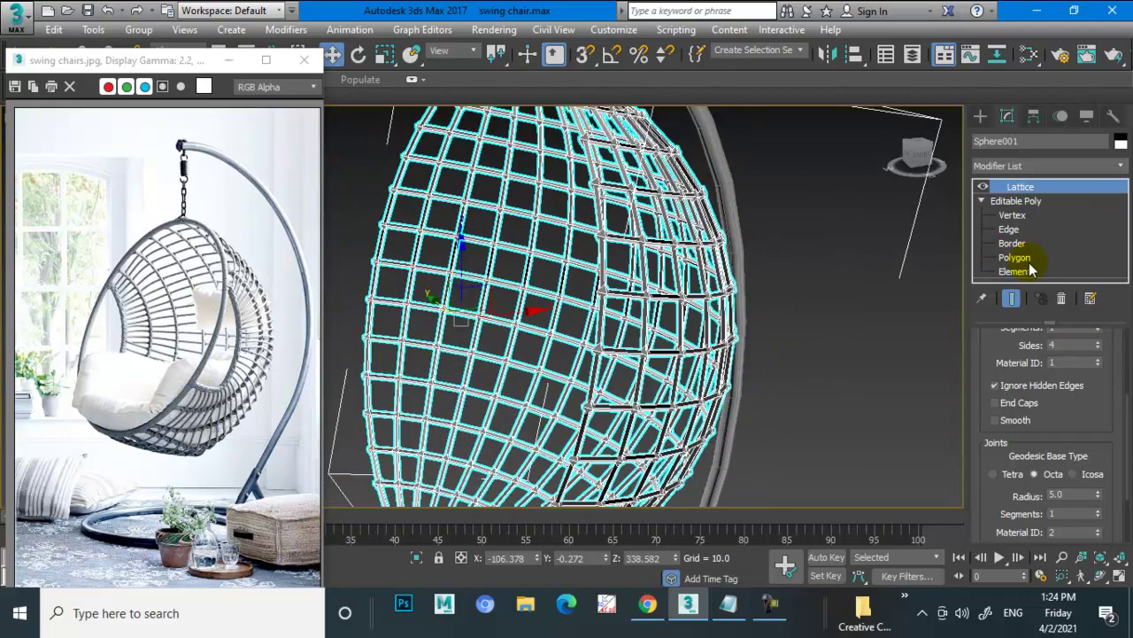
Turn off the Lattice modifier to reveal the plain sphere and select a patch of its polygons.
{"action": "left_click", "coordinate": [983, 186]}
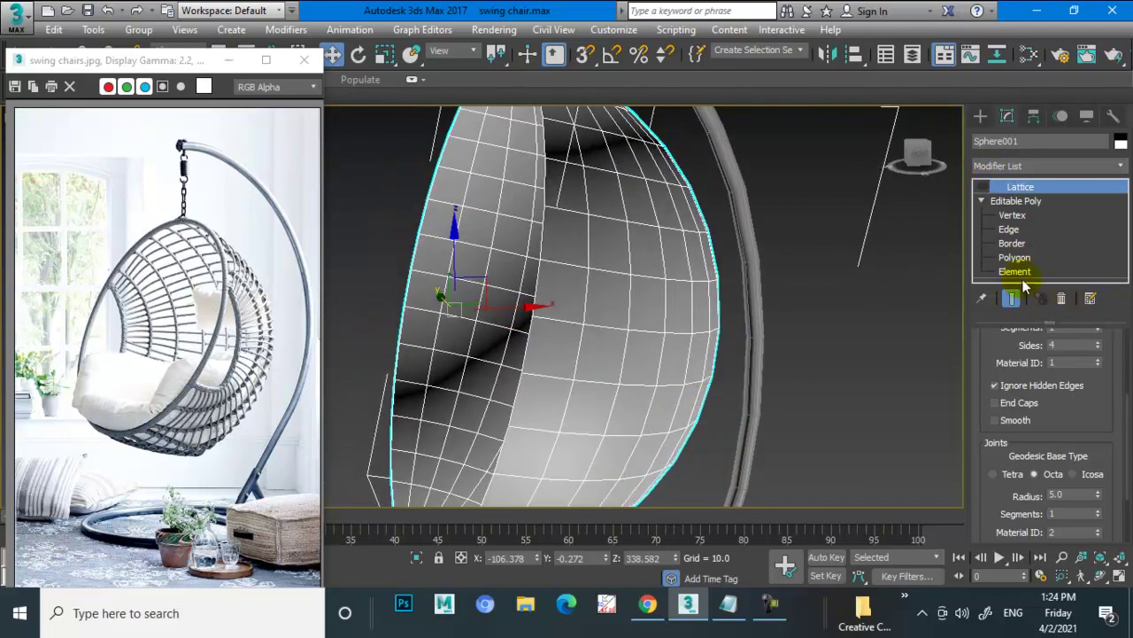
{"action": "left_click", "coordinate": [1015, 257]}
{"action": "mouse_move", "coordinate": [825, 331]}
{"action": "middle_mouse_down", "text": "alt"}
{"action": "mouse_move", "coordinate": [570, 356]}
{"action": "mouse_move", "coordinate": [587, 367]}
{"action": "mouse_move", "coordinate": [572, 337]}
{"action": "middle_mouse_up", "text": "alt"}
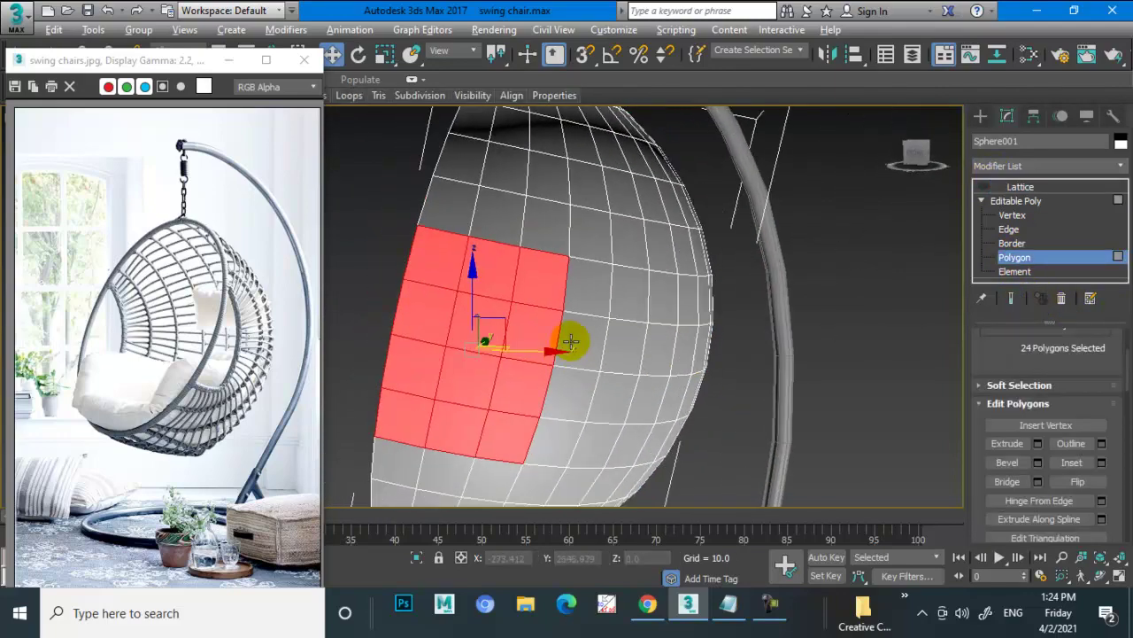
{"action": "left_click", "coordinate": [1025, 201]}
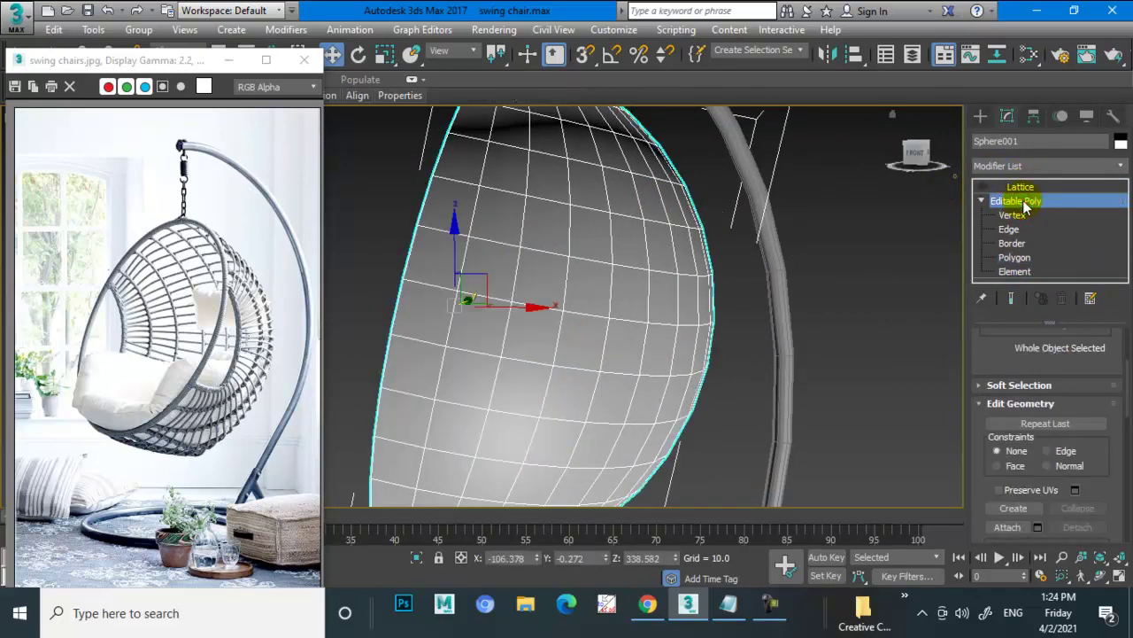
Insert an extra edge loop across the sphere with Swift Loop, then orbit to inspect the shell.
{"action": "left_click_drag", "start_coordinate": [103, 61], "coordinate": [112, 154]}
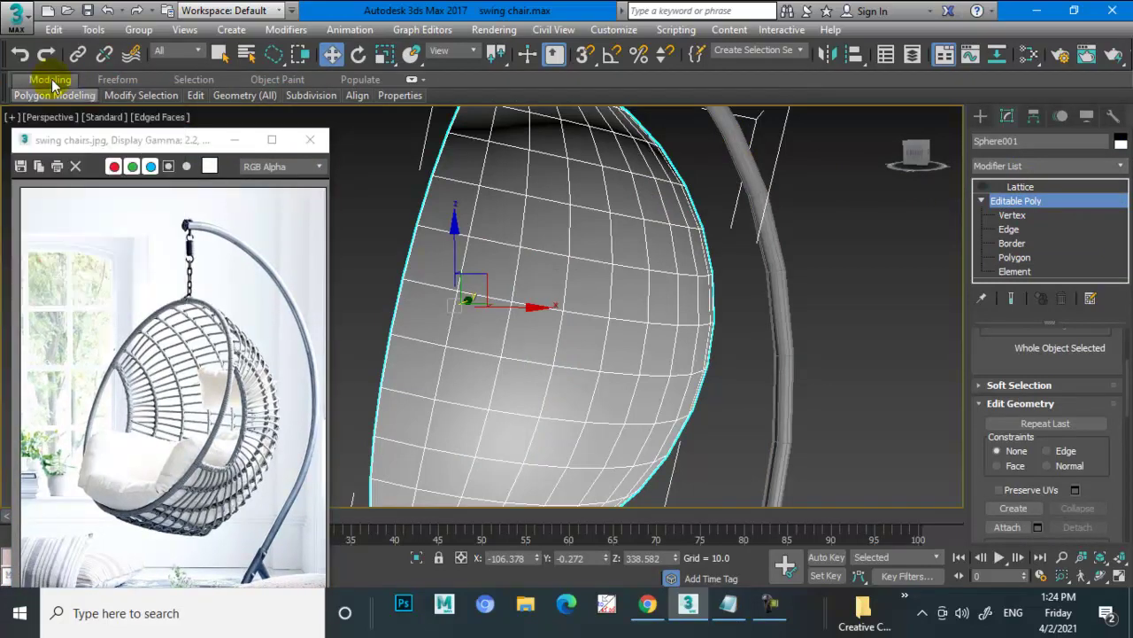
{"action": "left_click", "coordinate": [51, 81]}
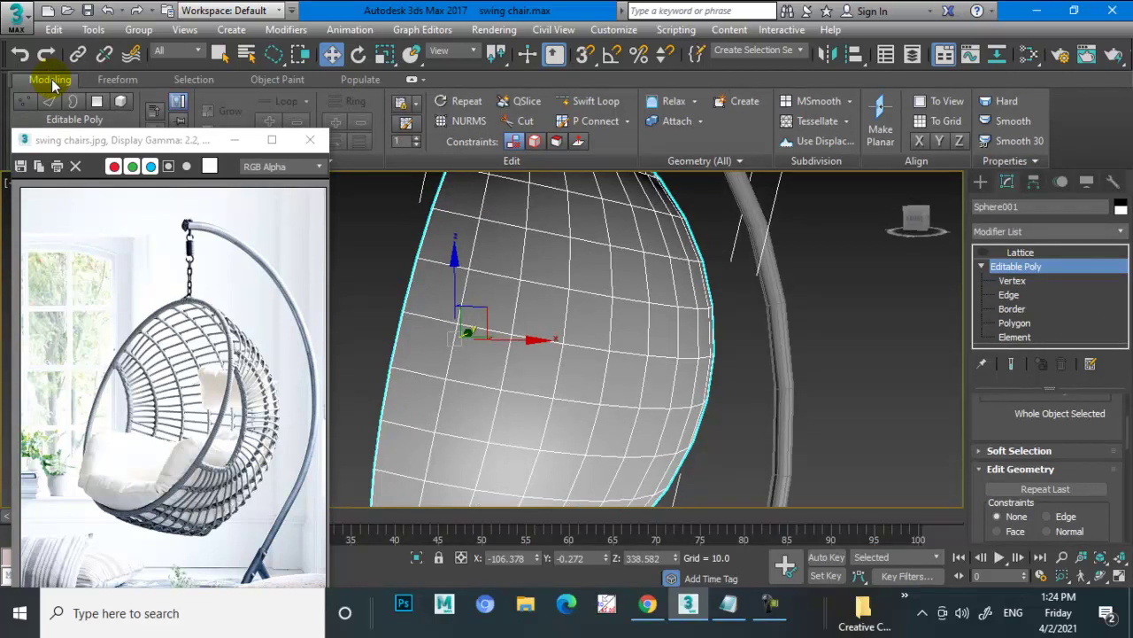
{"action": "left_click", "coordinate": [589, 101]}
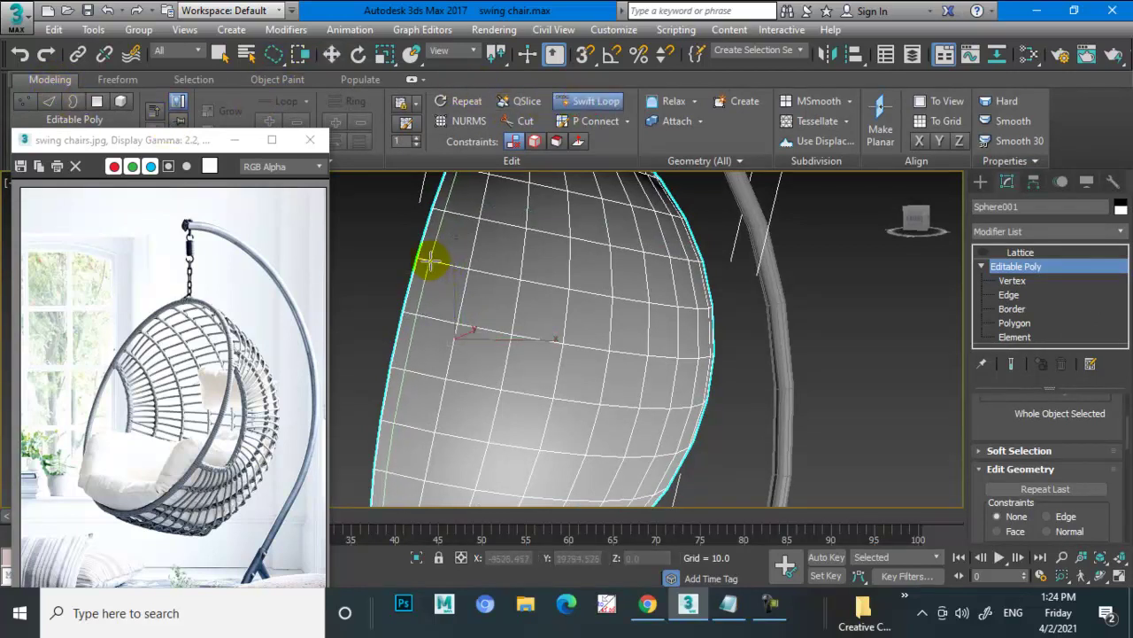
{"action": "mouse_move", "coordinate": [430, 258]}
{"action": "middle_mouse_down", "text": "alt"}
{"action": "mouse_move", "coordinate": [749, 260]}
{"action": "mouse_move", "coordinate": [678, 284]}
{"action": "middle_mouse_up", "text": "alt"}
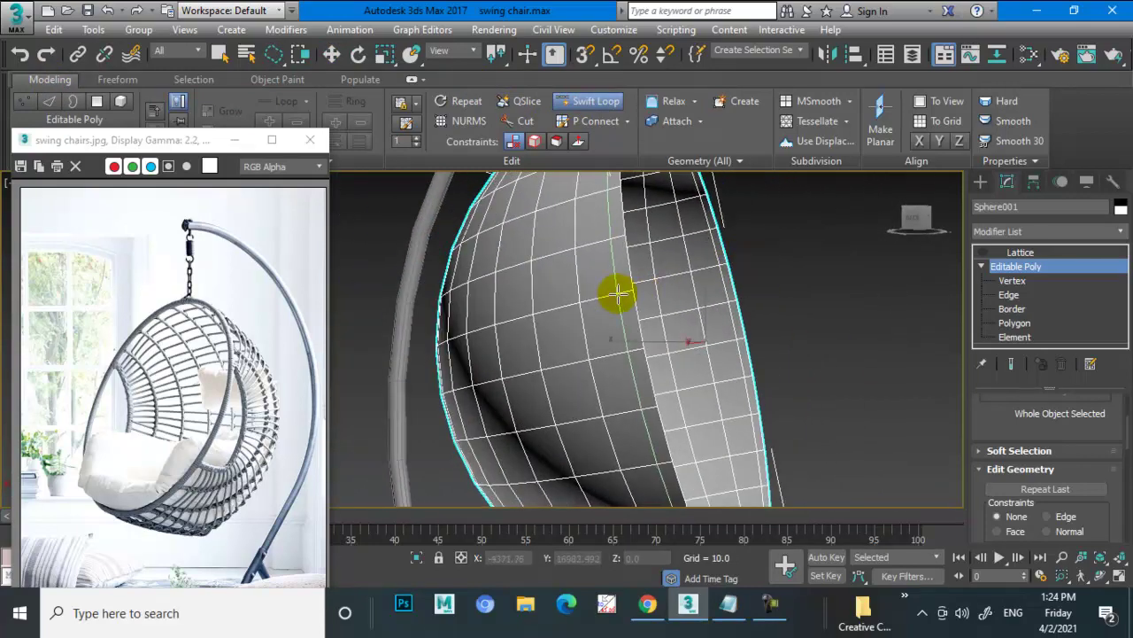
{"action": "key", "text": "w"}
{"action": "mouse_move", "coordinate": [656, 284]}
{"action": "middle_mouse_down", "text": "alt"}
{"action": "mouse_move", "coordinate": [800, 364]}
{"action": "mouse_move", "coordinate": [708, 328]}
{"action": "mouse_move", "coordinate": [673, 298]}
{"action": "mouse_move", "coordinate": [682, 293]}
{"action": "mouse_move", "coordinate": [665, 301]}
{"action": "middle_mouse_up", "text": "alt"}
{"action": "middle_click_drag", "start_coordinate": [852, 363], "coordinate": [1015, 336], "text": "alt"}
Select two patches of side polygons (32 polygons) on the sphere and delete them to cut openings.
{"action": "left_click", "coordinate": [1015, 322]}
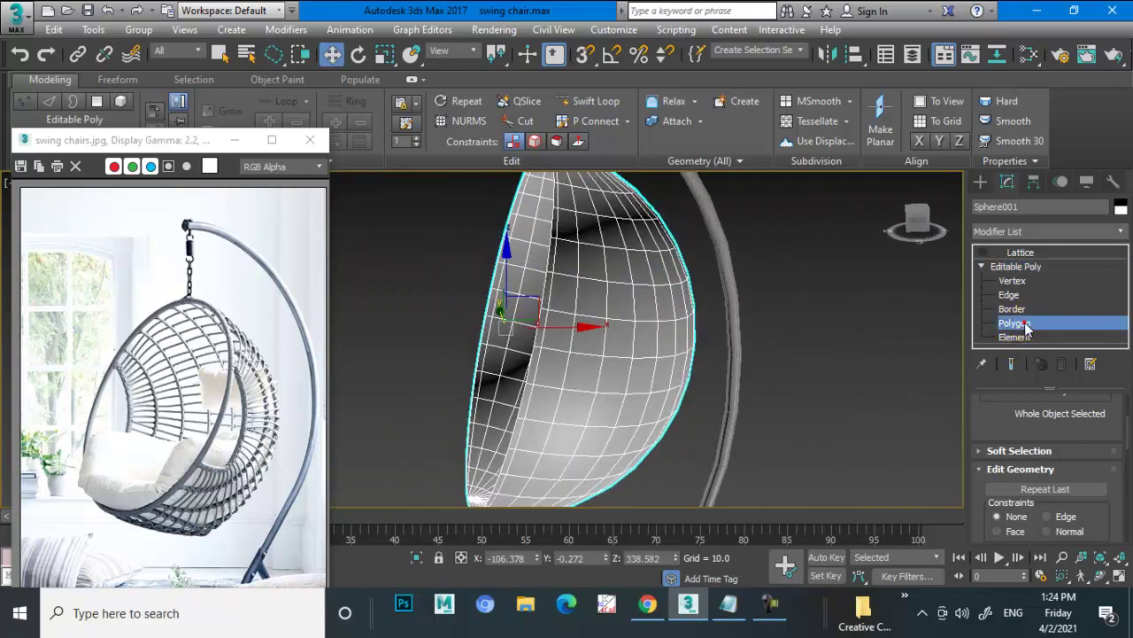
{"action": "scroll", "coordinate": [541, 328], "scroll_direction": "up", "scroll_amount": 2}
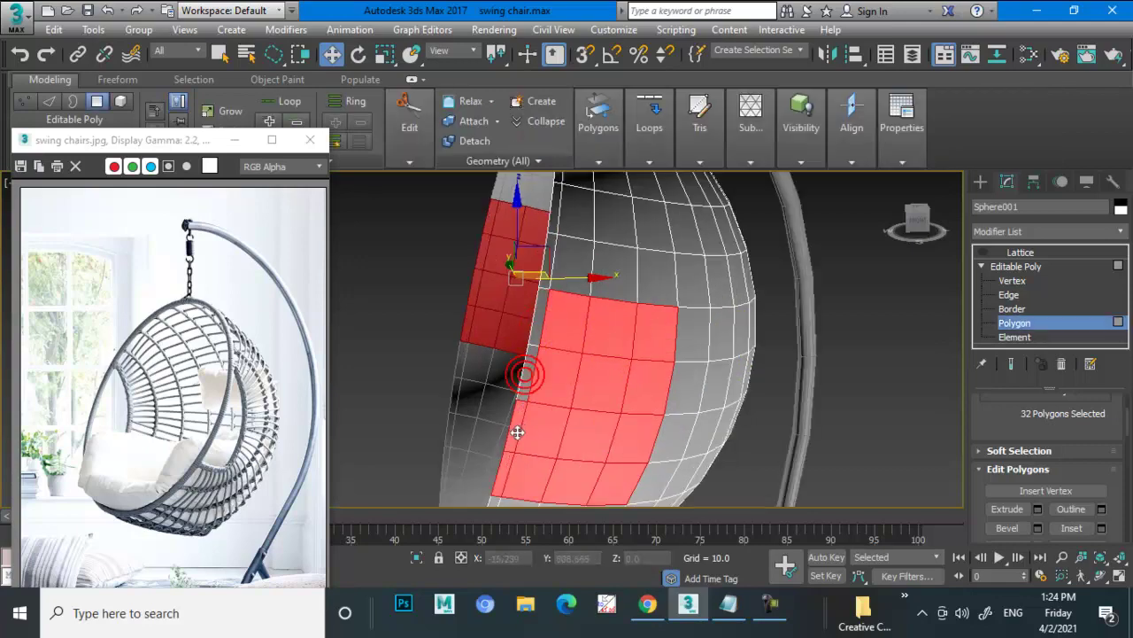
{"action": "mouse_move", "coordinate": [501, 462]}
{"action": "middle_mouse_down", "text": "alt"}
{"action": "mouse_move", "coordinate": [620, 367]}
{"action": "mouse_move", "coordinate": [508, 360]}
{"action": "mouse_move", "coordinate": [602, 357]}
{"action": "middle_mouse_up", "text": "alt"}
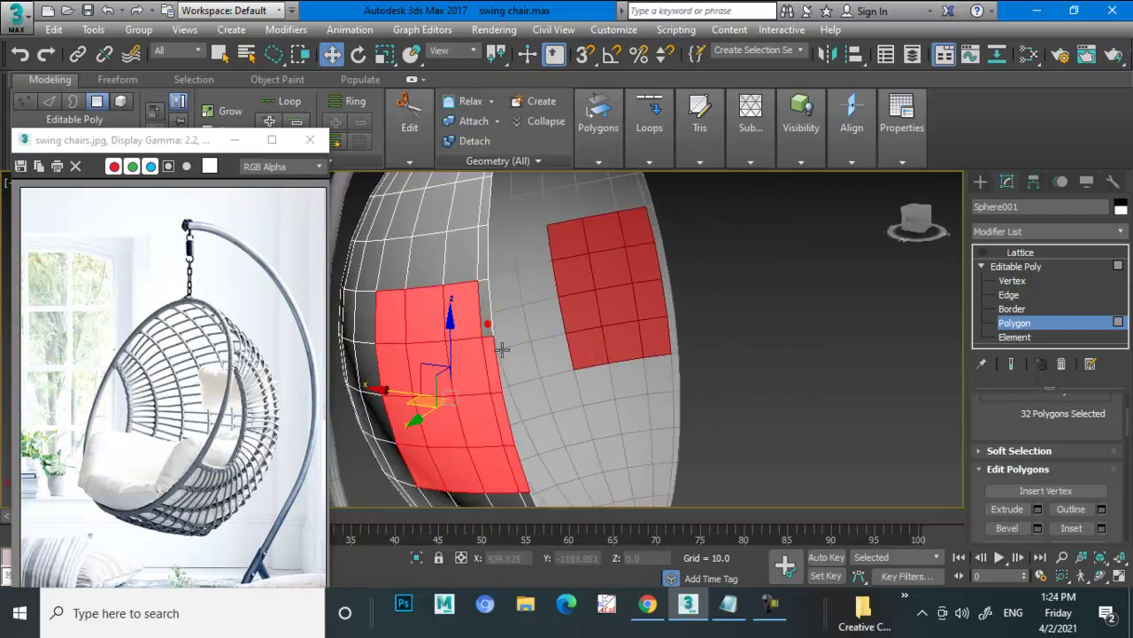
{"action": "left_click_drag", "start_coordinate": [502, 349], "coordinate": [516, 465]}
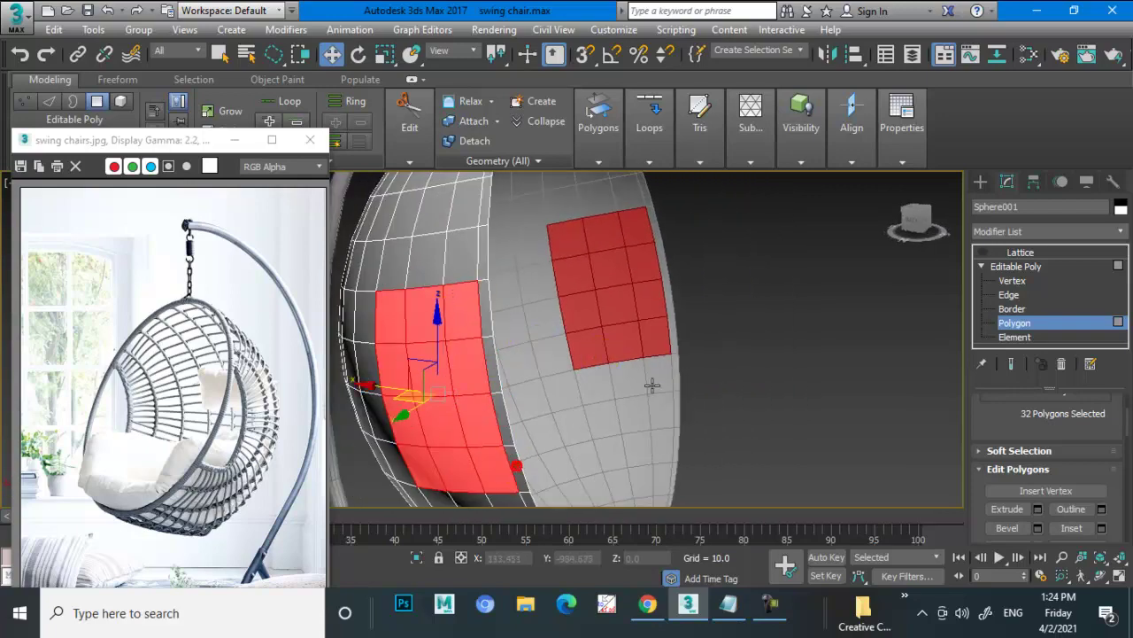
{"action": "mouse_move", "coordinate": [652, 384]}
{"action": "middle_mouse_down", "text": "alt"}
{"action": "mouse_move", "coordinate": [468, 366]}
{"action": "mouse_move", "coordinate": [470, 379]}
{"action": "middle_mouse_up", "text": "alt"}
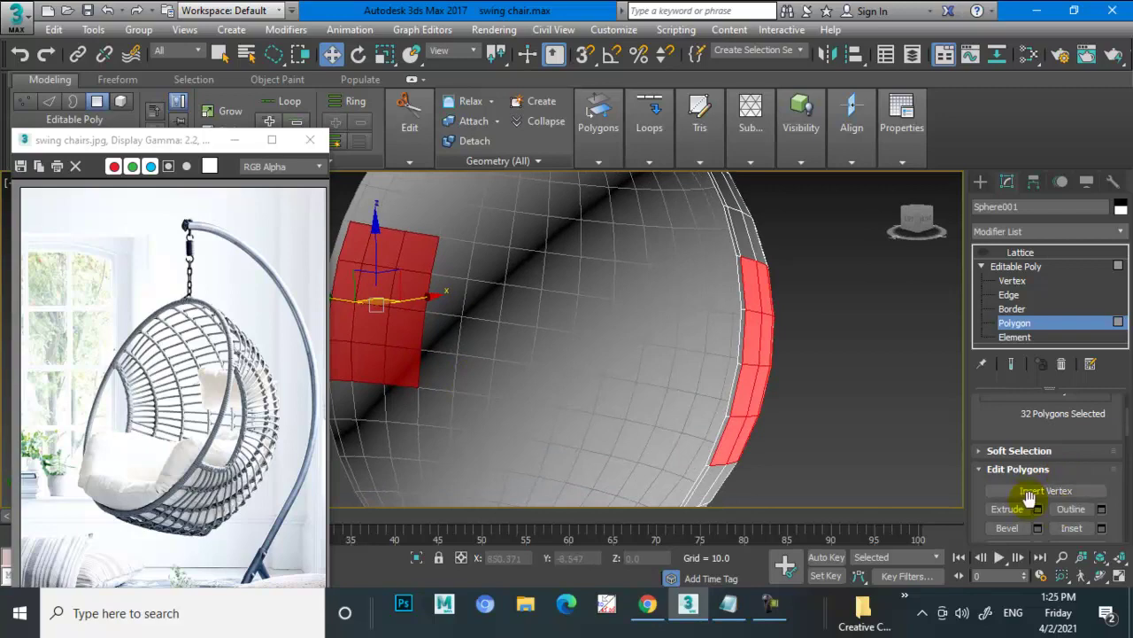
{"action": "key", "text": "Delete"}
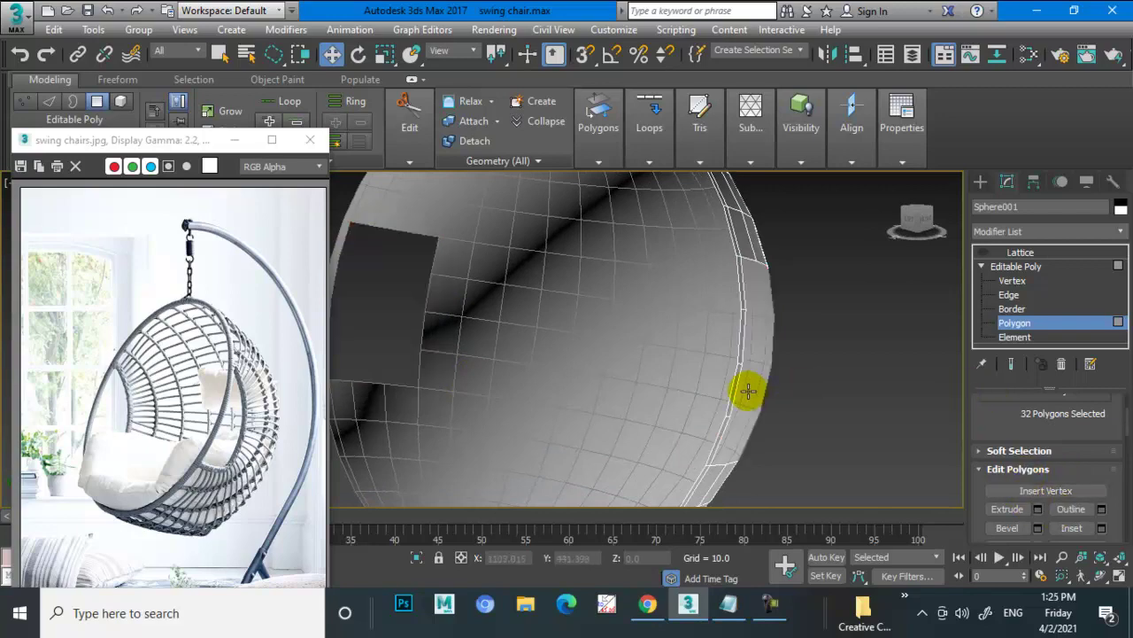
{"action": "scroll", "coordinate": [748, 391], "scroll_direction": "down", "scroll_amount": 3}
{"action": "left_click", "coordinate": [1030, 265]}
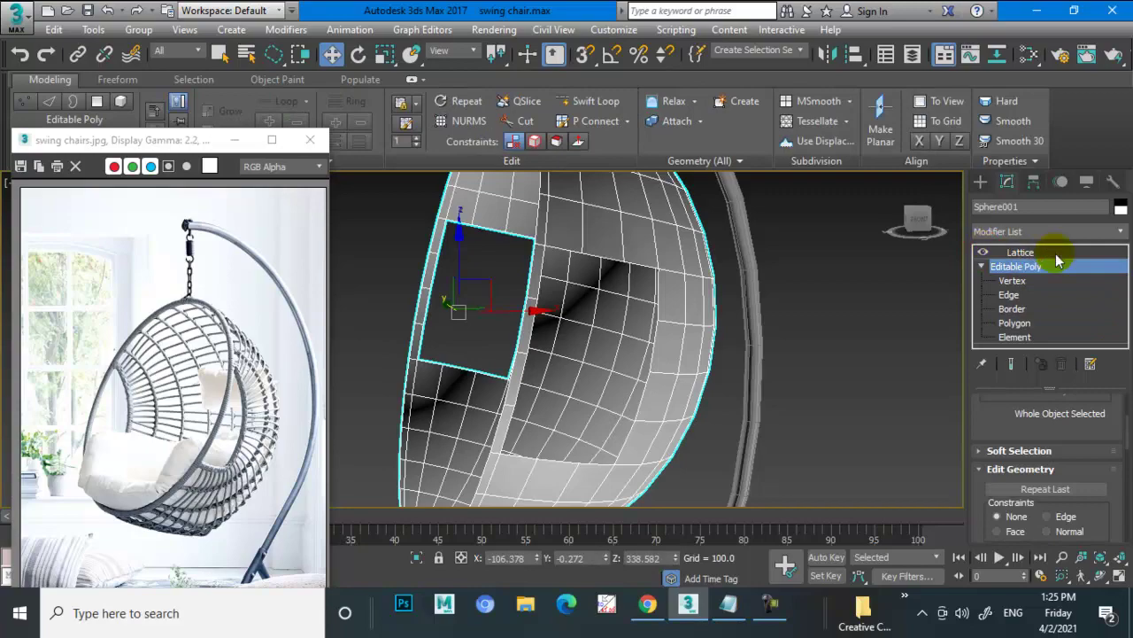
Turn the Lattice modifier back on and orbit to a front-on view of the seat.
{"action": "left_click", "coordinate": [1056, 253]}
{"action": "scroll", "coordinate": [705, 295], "scroll_direction": "up", "scroll_amount": 2}
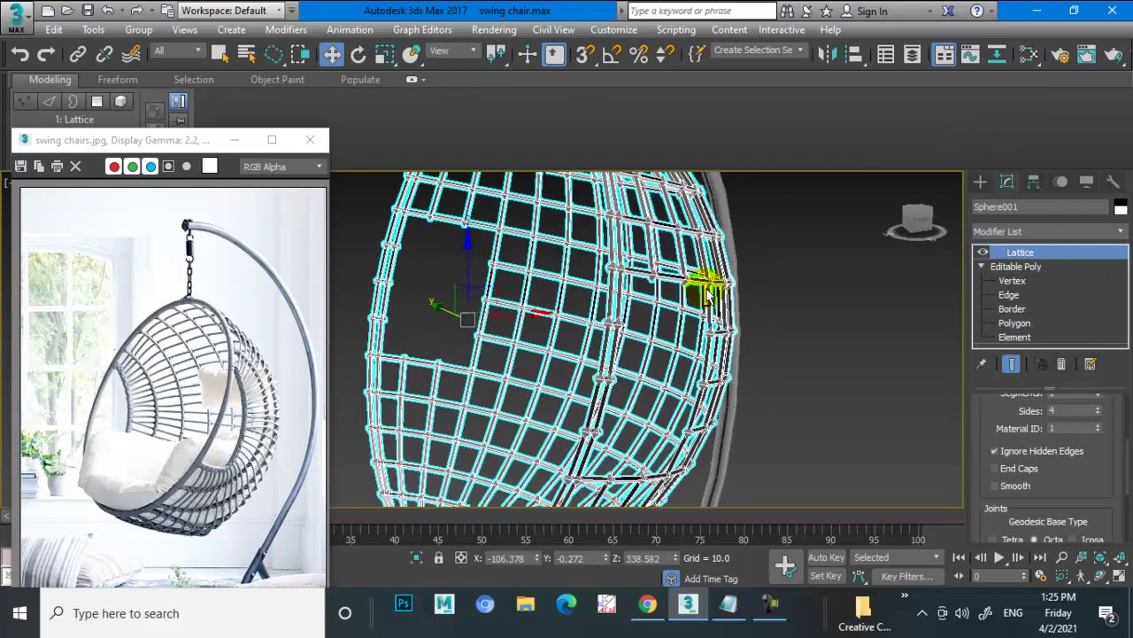
{"action": "scroll", "coordinate": [706, 295], "scroll_direction": "down", "scroll_amount": 2}
{"action": "mouse_move", "coordinate": [767, 304]}
{"action": "middle_mouse_down", "text": "alt"}
{"action": "mouse_move", "coordinate": [701, 296]}
{"action": "mouse_move", "coordinate": [776, 305]}
{"action": "middle_mouse_up", "text": "alt"}
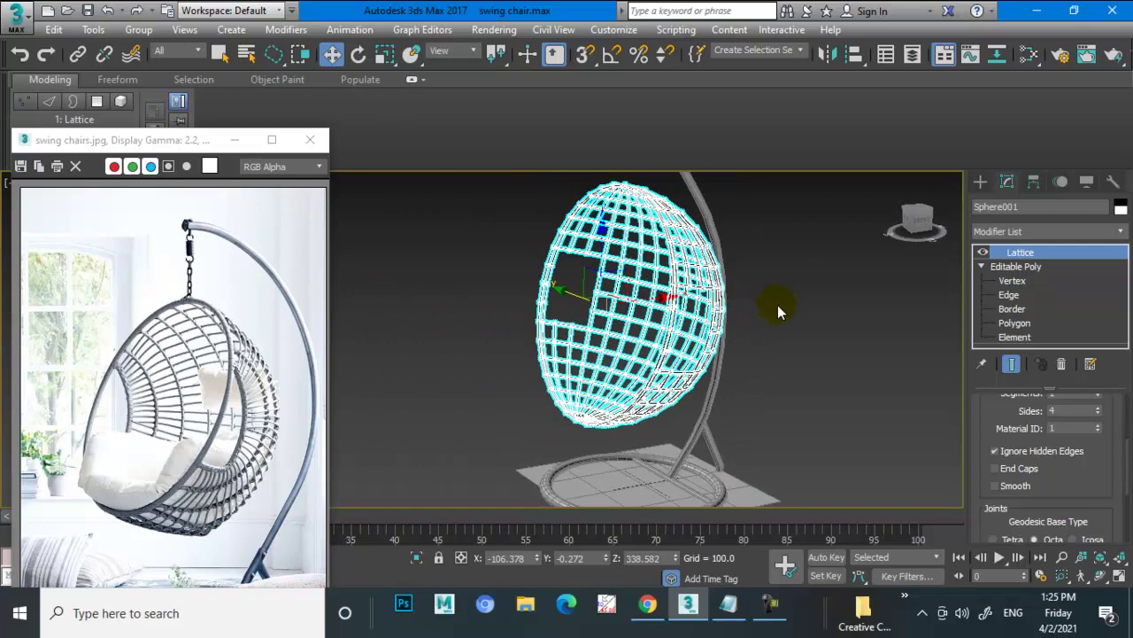
{"action": "mouse_move", "coordinate": [777, 305]}
{"action": "middle_mouse_down", "text": "alt"}
{"action": "mouse_move", "coordinate": [805, 312]}
{"action": "mouse_move", "coordinate": [743, 316]}
{"action": "middle_mouse_up", "text": "alt"}
{"action": "scroll", "coordinate": [816, 310], "scroll_direction": "up", "scroll_amount": 2}
Set the lattice Struts Sides to 15.
{"action": "left_click_drag", "start_coordinate": [1009, 424], "coordinate": [1116, 455]}
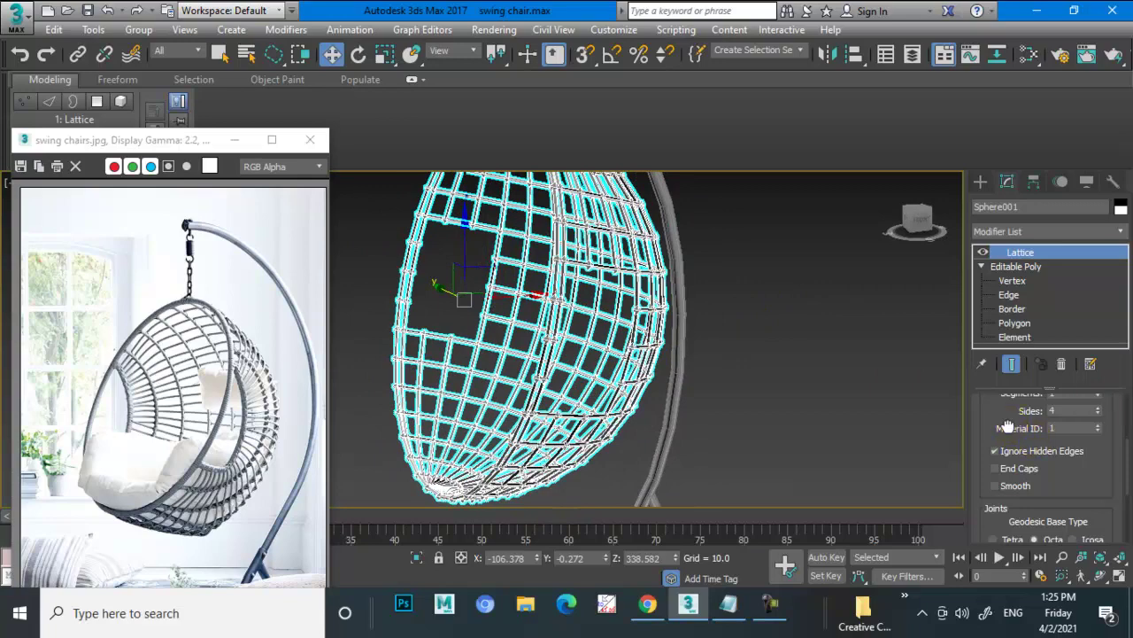
{"action": "left_click", "coordinate": [1098, 441]}
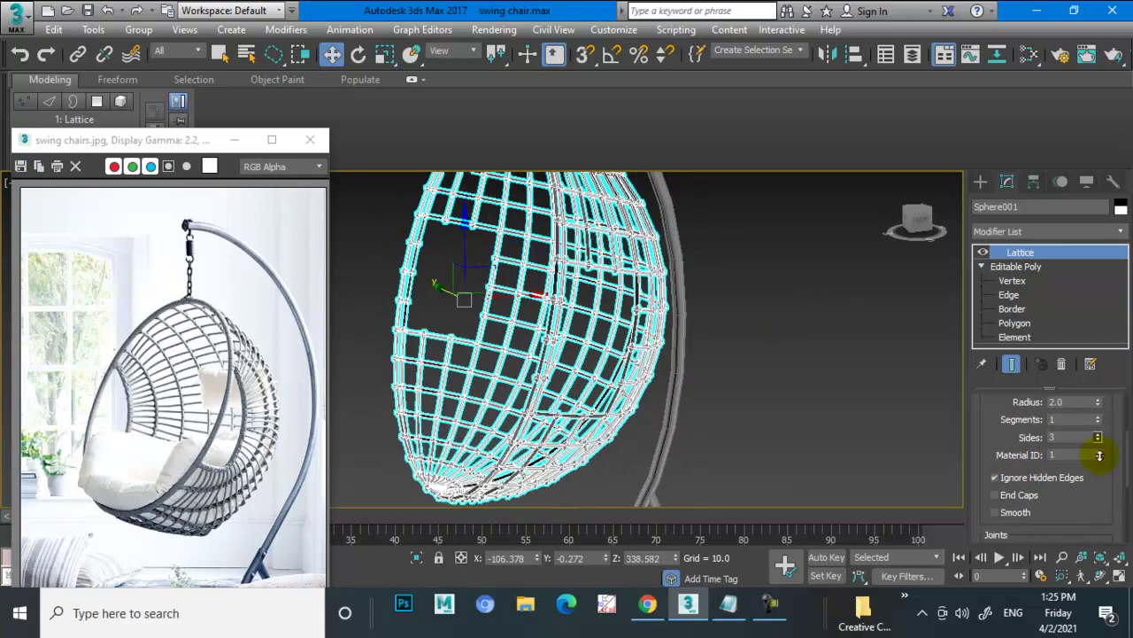
{"action": "left_click", "coordinate": [1098, 438]}
{"action": "type", "text": "20"}
{"action": "key", "text": "Return"}
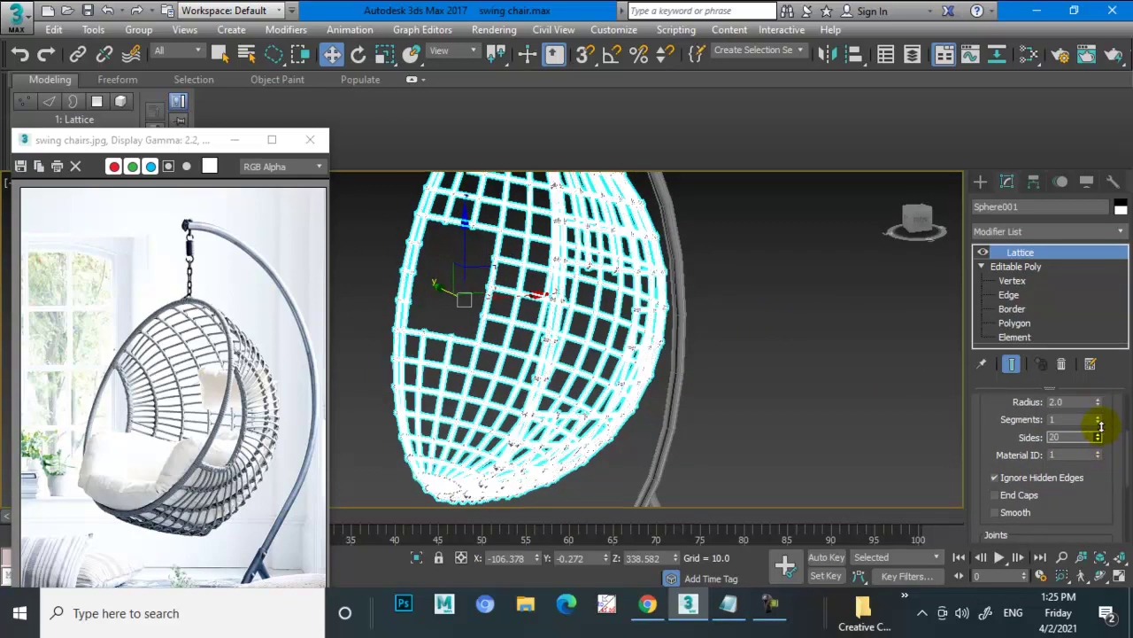
{"action": "left_click_drag", "start_coordinate": [1100, 425], "coordinate": [1097, 450]}
{"action": "scroll", "coordinate": [1003, 416], "scroll_direction": "up", "scroll_amount": 2}
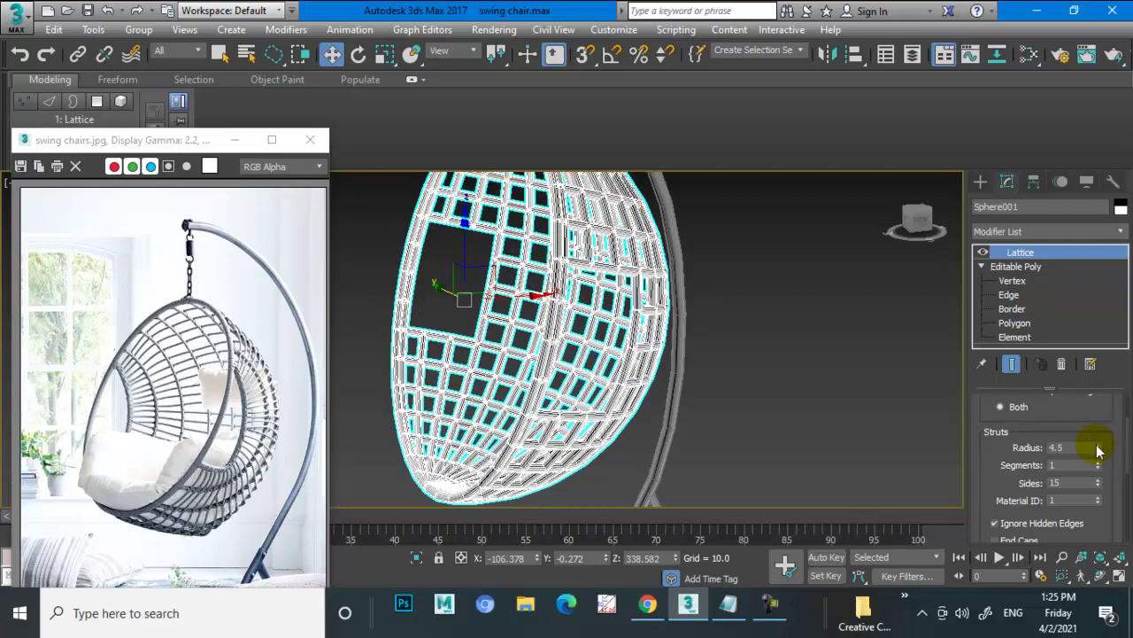
Set the strut radius to 4.5 and the joint radius to 0.0.
{"action": "mouse_move", "coordinate": [639, 400]}
{"action": "middle_mouse_down", "text": "alt"}
{"action": "mouse_move", "coordinate": [726, 372]}
{"action": "mouse_move", "coordinate": [784, 374]}
{"action": "mouse_move", "coordinate": [673, 354]}
{"action": "mouse_move", "coordinate": [604, 358]}
{"action": "mouse_move", "coordinate": [645, 336]}
{"action": "mouse_move", "coordinate": [734, 372]}
{"action": "mouse_move", "coordinate": [721, 368]}
{"action": "middle_mouse_up", "text": "alt"}
{"action": "scroll", "coordinate": [665, 346], "scroll_direction": "down", "scroll_amount": 3}
{"action": "scroll", "coordinate": [679, 340], "scroll_direction": "up", "scroll_amount": 5}
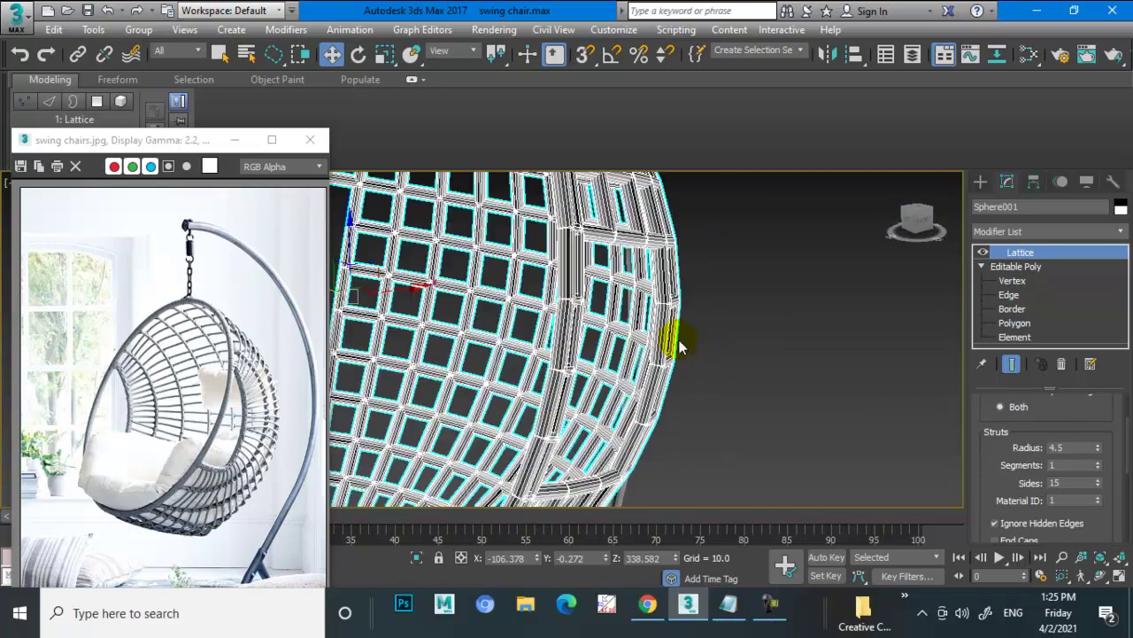
{"action": "left_click_drag", "start_coordinate": [1008, 493], "coordinate": [987, 248]}
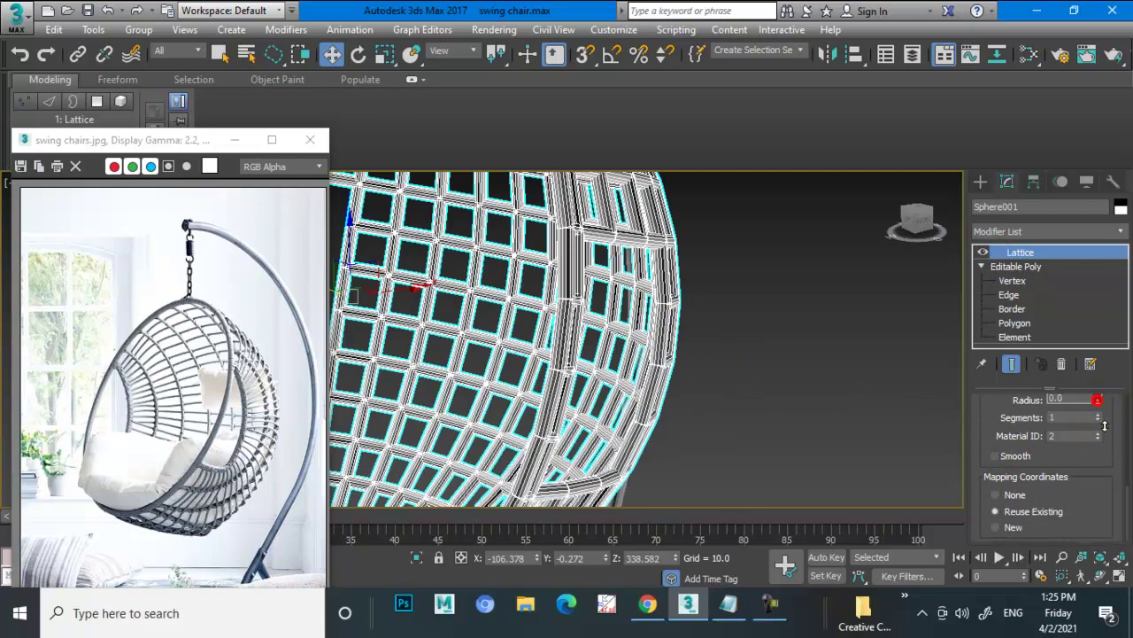
{"action": "left_click_drag", "start_coordinate": [986, 412], "coordinate": [990, 480]}
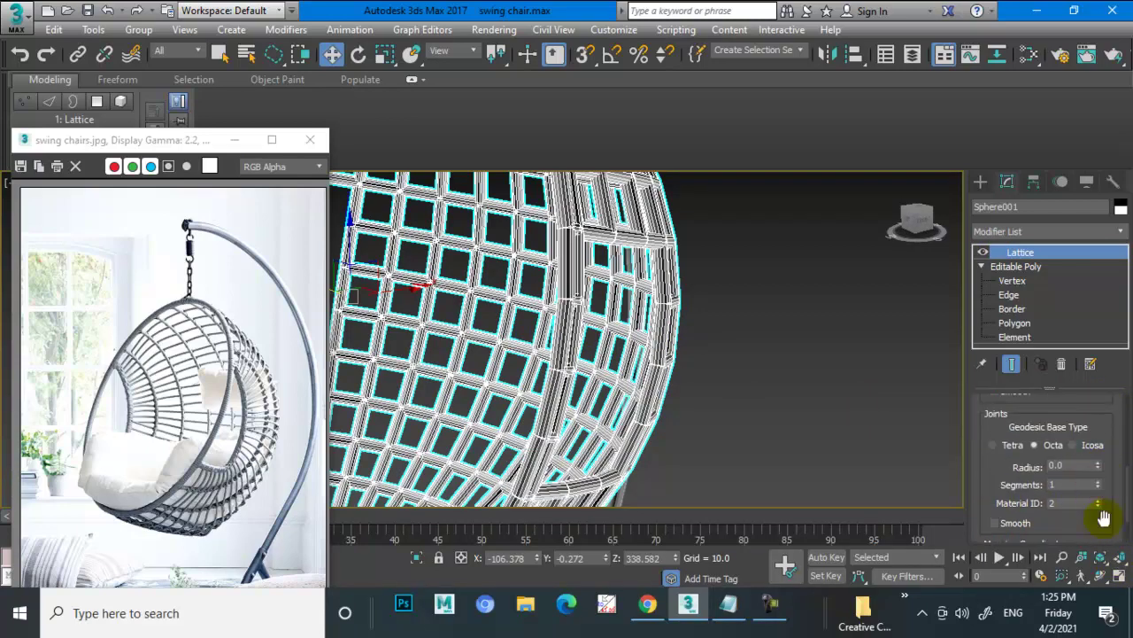
{"action": "left_click_drag", "start_coordinate": [997, 460], "coordinate": [1016, 629]}
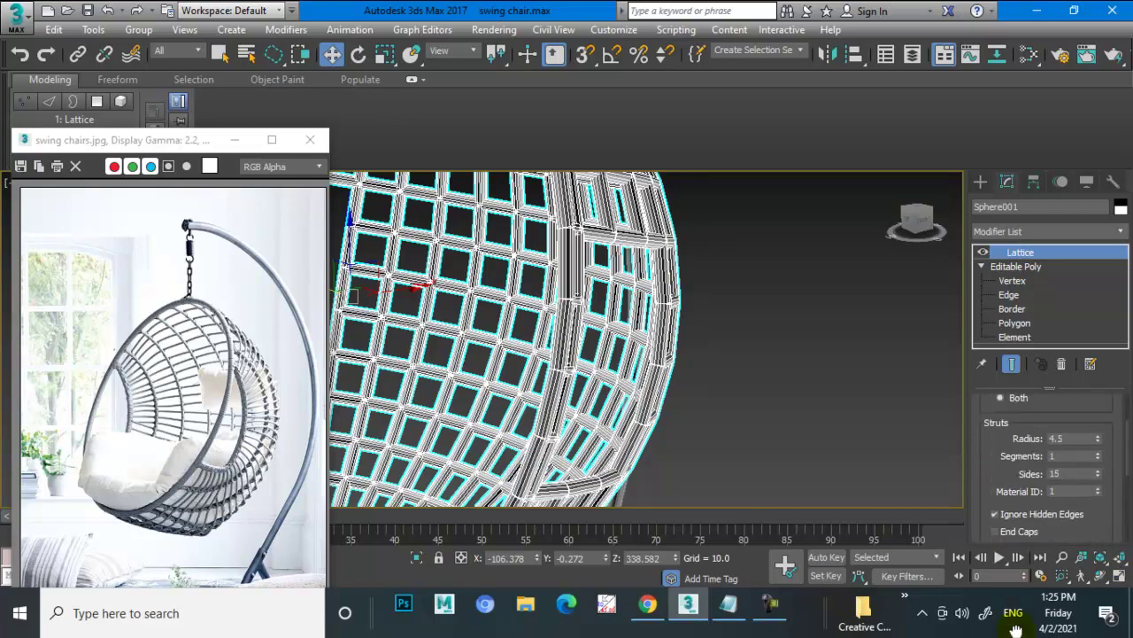
{"action": "left_click_drag", "start_coordinate": [1096, 437], "coordinate": [1095, 447]}
{"action": "left_click_drag", "start_coordinate": [993, 473], "coordinate": [1004, 336]}
{"action": "left_click_drag", "start_coordinate": [1098, 485], "coordinate": [1108, 525]}
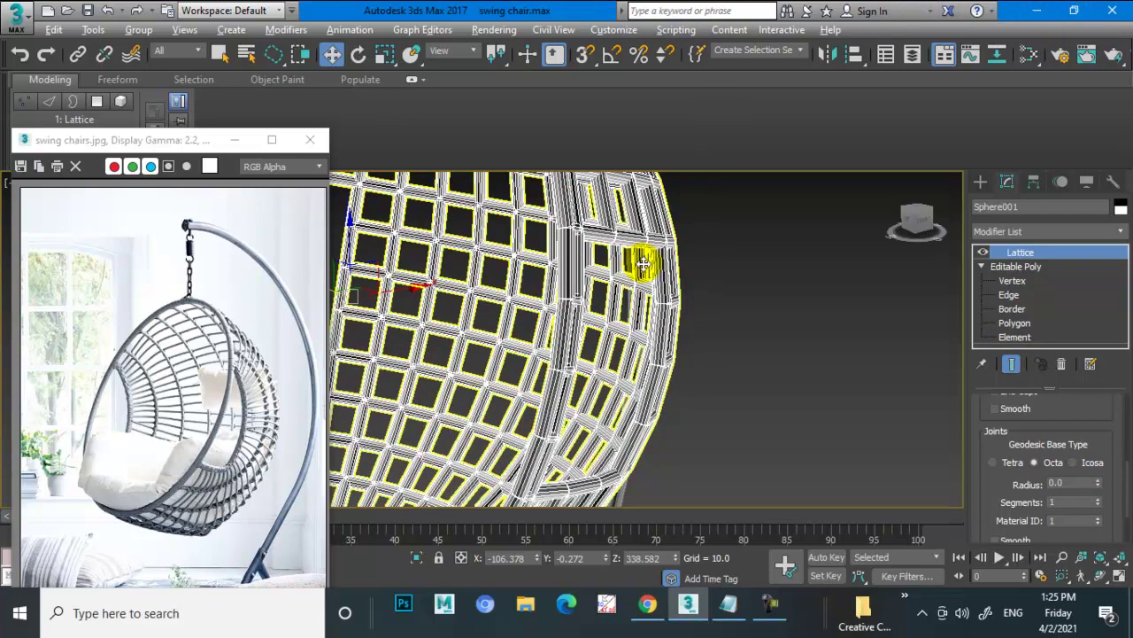
{"action": "scroll", "coordinate": [643, 263], "scroll_direction": "down", "scroll_amount": 3}
{"action": "scroll", "coordinate": [590, 266], "scroll_direction": "down", "scroll_amount": 3}
{"action": "scroll", "coordinate": [670, 253], "scroll_direction": "down", "scroll_amount": 3}
{"action": "scroll", "coordinate": [610, 263], "scroll_direction": "down", "scroll_amount": 3}
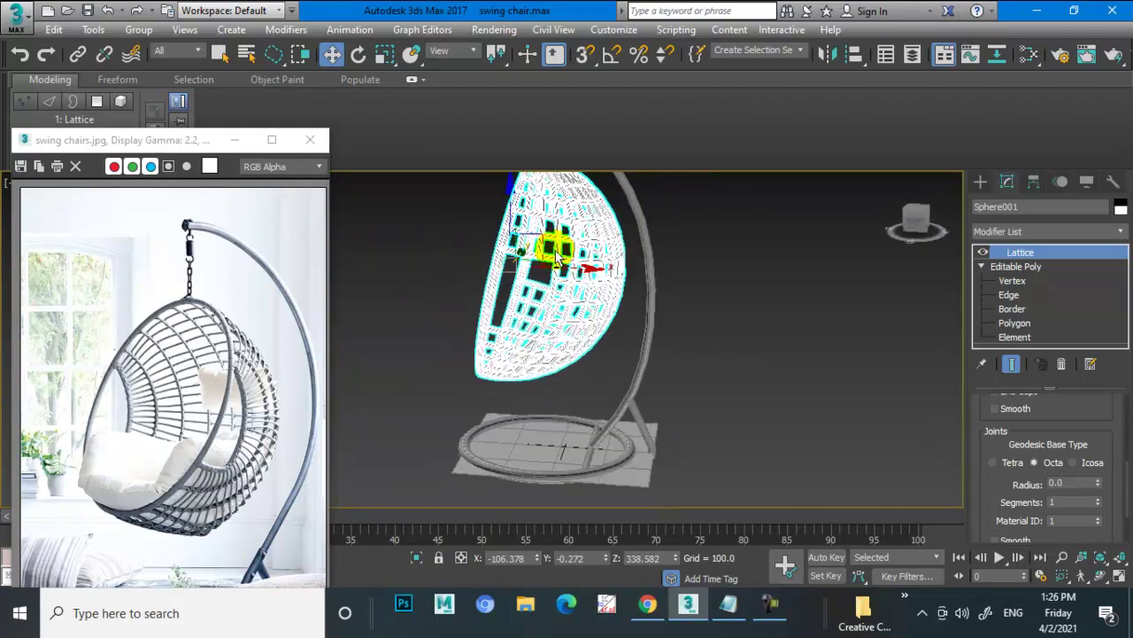
{"action": "middle_click_drag", "start_coordinate": [557, 258], "coordinate": [620, 257], "text": "alt"}
{"action": "left_click", "coordinate": [758, 242]}
{"action": "scroll", "coordinate": [576, 276], "scroll_direction": "up", "scroll_amount": 3}
{"action": "scroll", "coordinate": [580, 284], "scroll_direction": "up", "scroll_amount": 3}
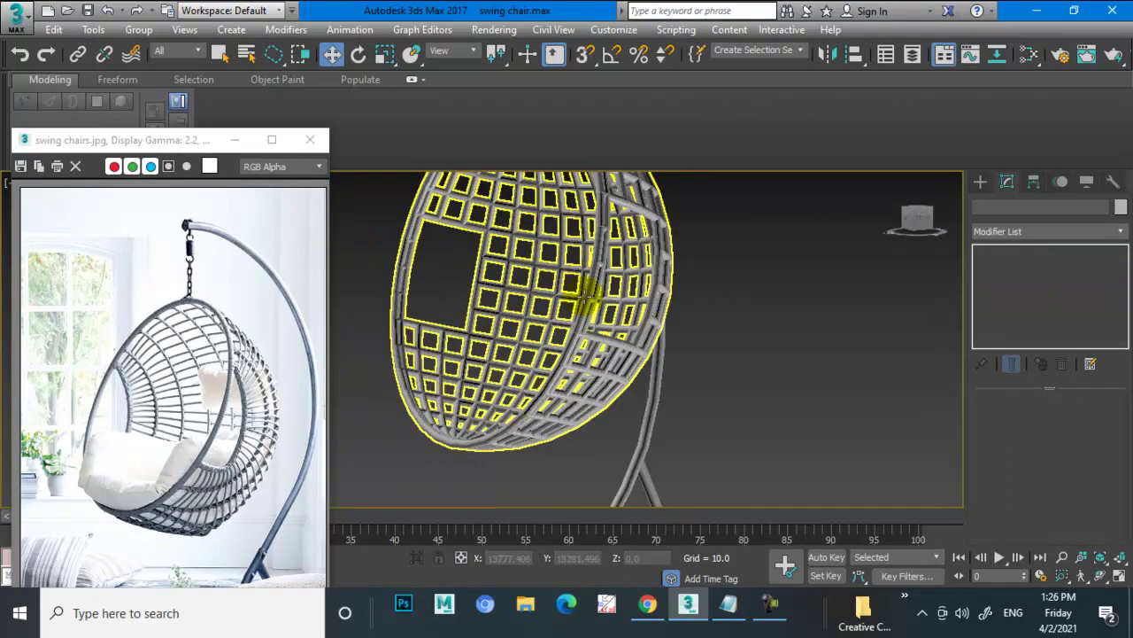
{"action": "scroll", "coordinate": [664, 314], "scroll_direction": "down", "scroll_amount": 5}
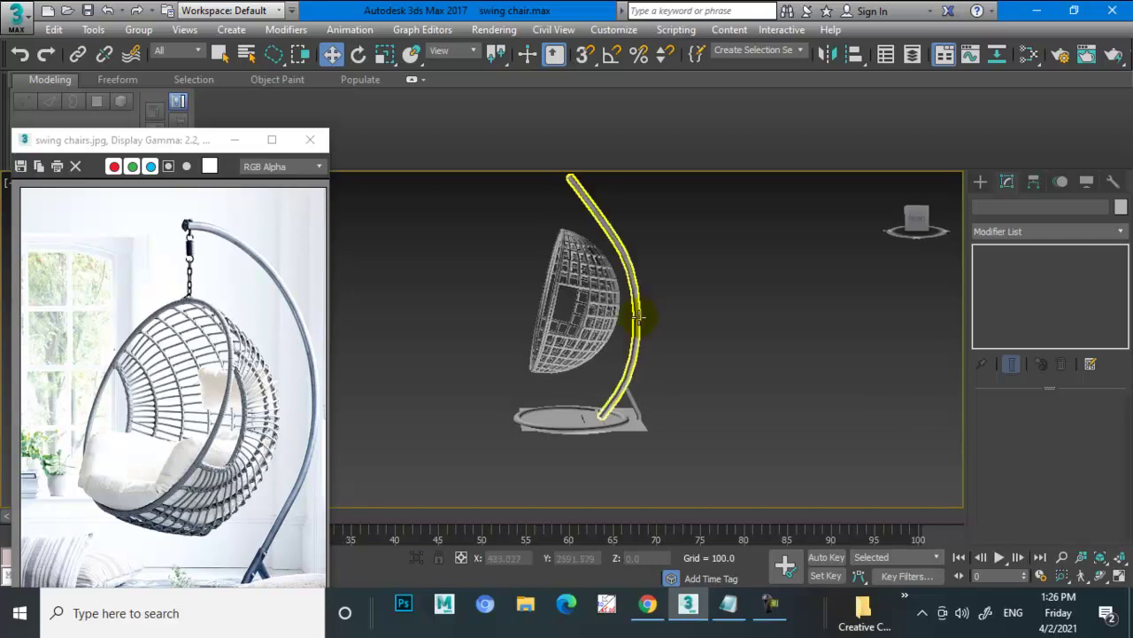
{"action": "key", "text": "alt+w"}
{"action": "scroll", "coordinate": [755, 285], "scroll_direction": "up", "scroll_amount": 5}
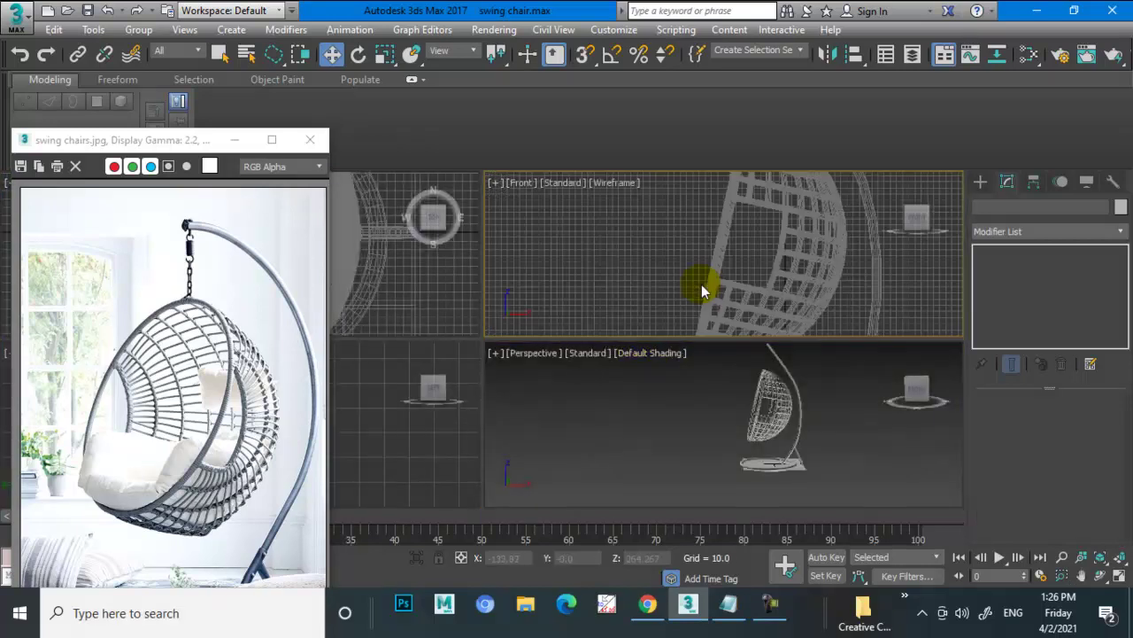
{"action": "key", "text": "alt+w"}
{"action": "scroll", "coordinate": [687, 270], "scroll_direction": "up", "scroll_amount": 3}
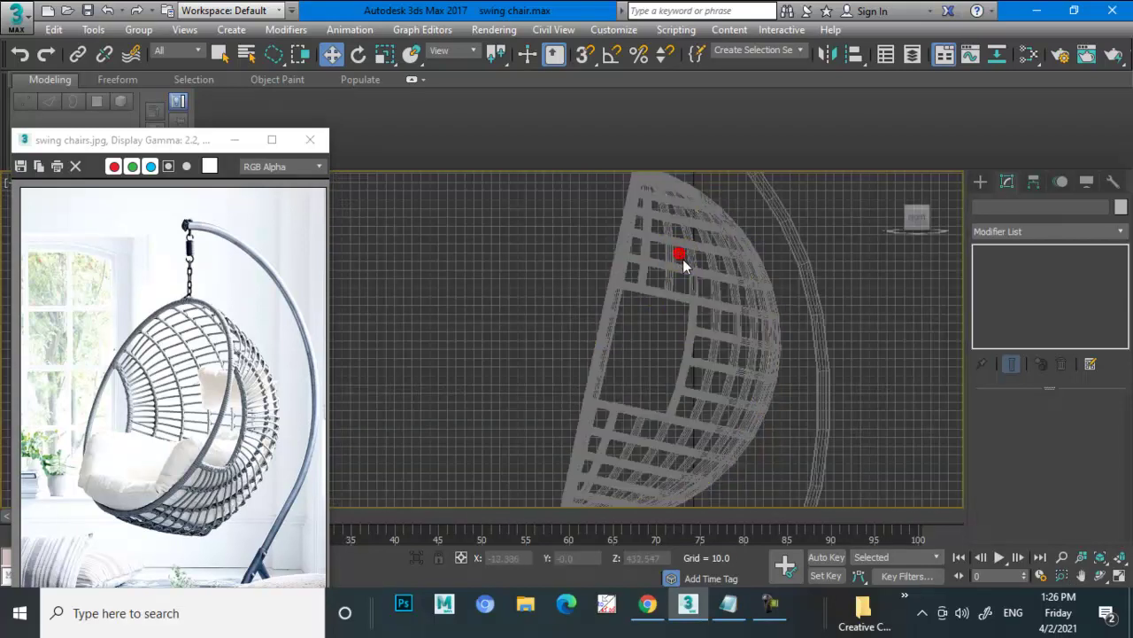
{"action": "scroll", "coordinate": [683, 258], "scroll_direction": "down", "scroll_amount": 2}
{"action": "left_click", "coordinate": [683, 259]}
{"action": "scroll", "coordinate": [666, 336], "scroll_direction": "down", "scroll_amount": 2}
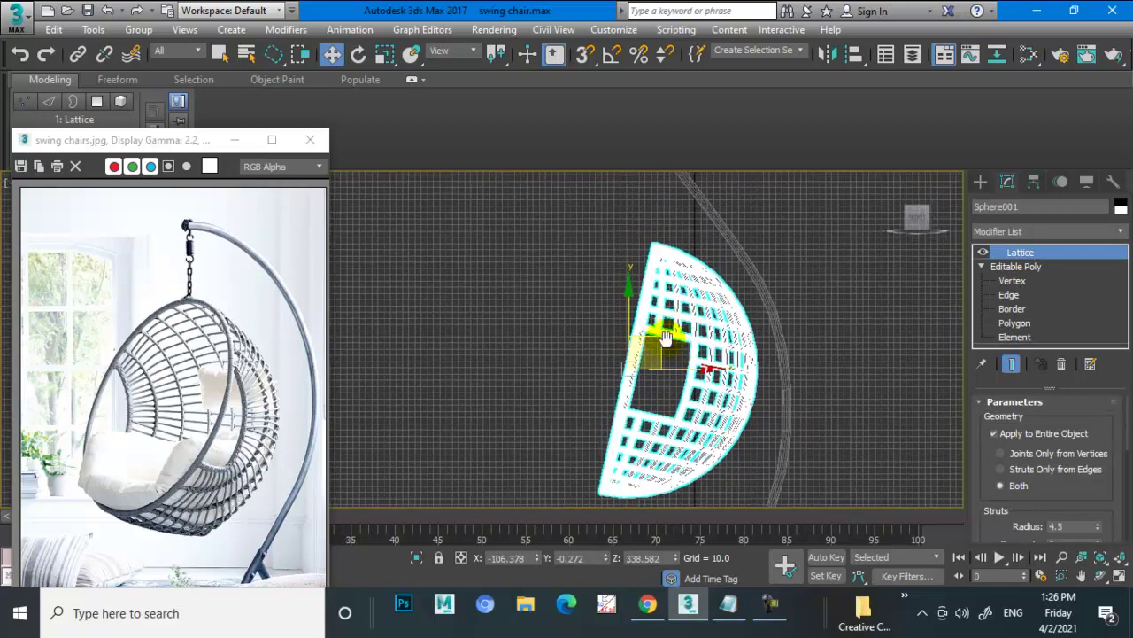
{"action": "middle_click_drag", "start_coordinate": [666, 336], "coordinate": [643, 332], "text": "alt"}
{"action": "left_click_drag", "start_coordinate": [638, 329], "coordinate": [642, 324]}
{"action": "scroll", "coordinate": [643, 325], "scroll_direction": "down", "scroll_amount": 3}
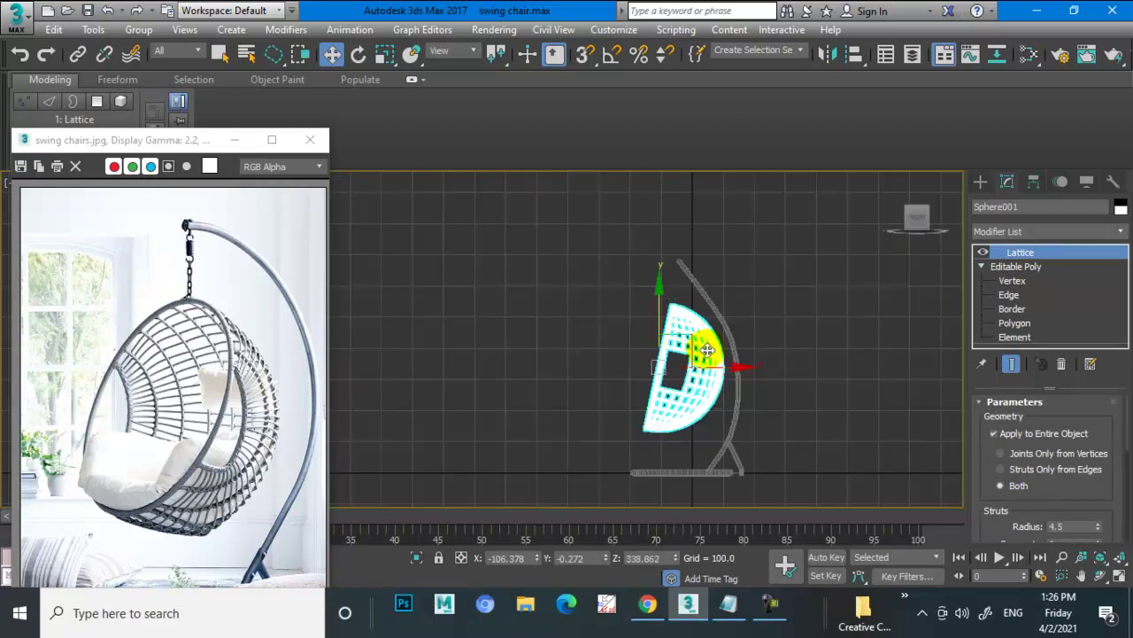
{"action": "scroll", "coordinate": [650, 326], "scroll_direction": "up", "scroll_amount": 3}
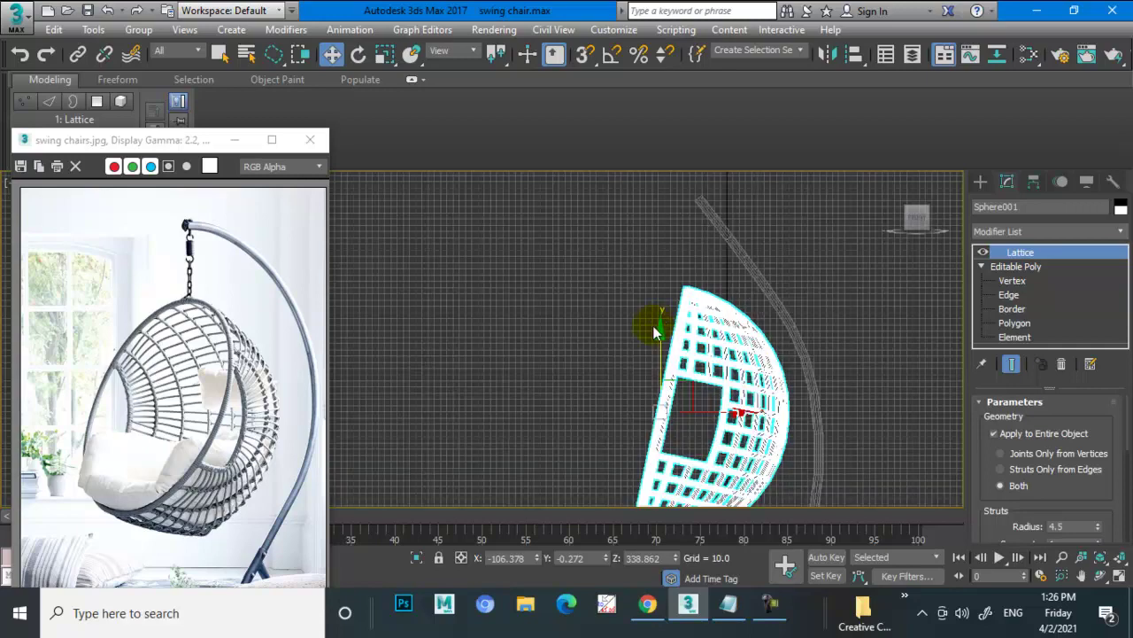
{"action": "scroll", "coordinate": [771, 443], "scroll_direction": "up", "scroll_amount": 2}
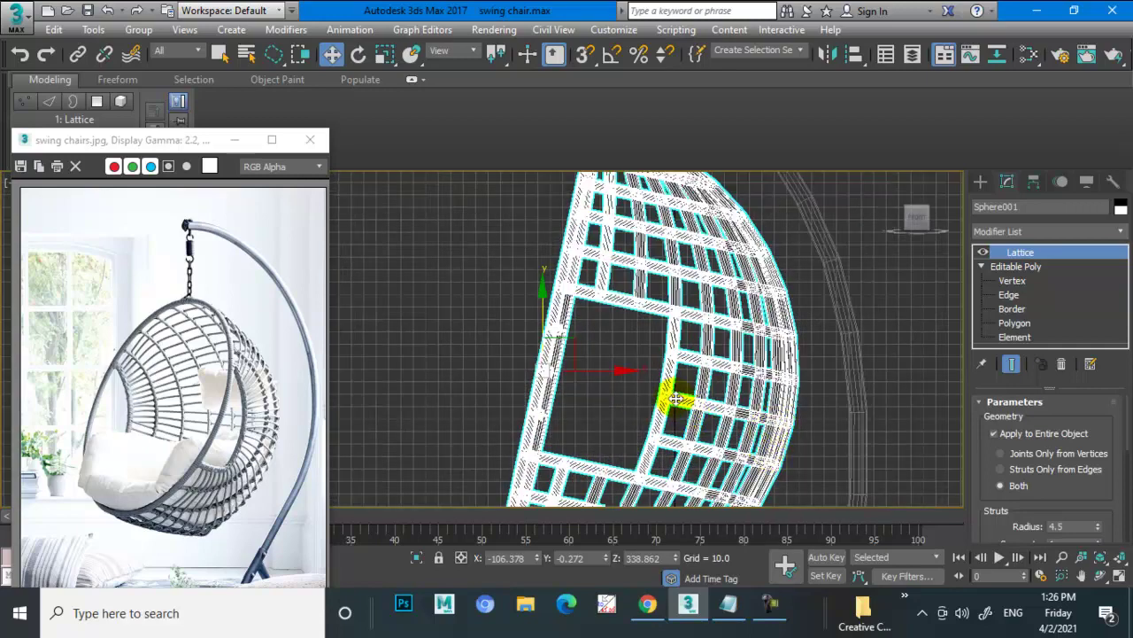
At Vertex level, select the vertices beside the front opening and move them to the right.
{"action": "left_click", "coordinate": [1012, 282]}
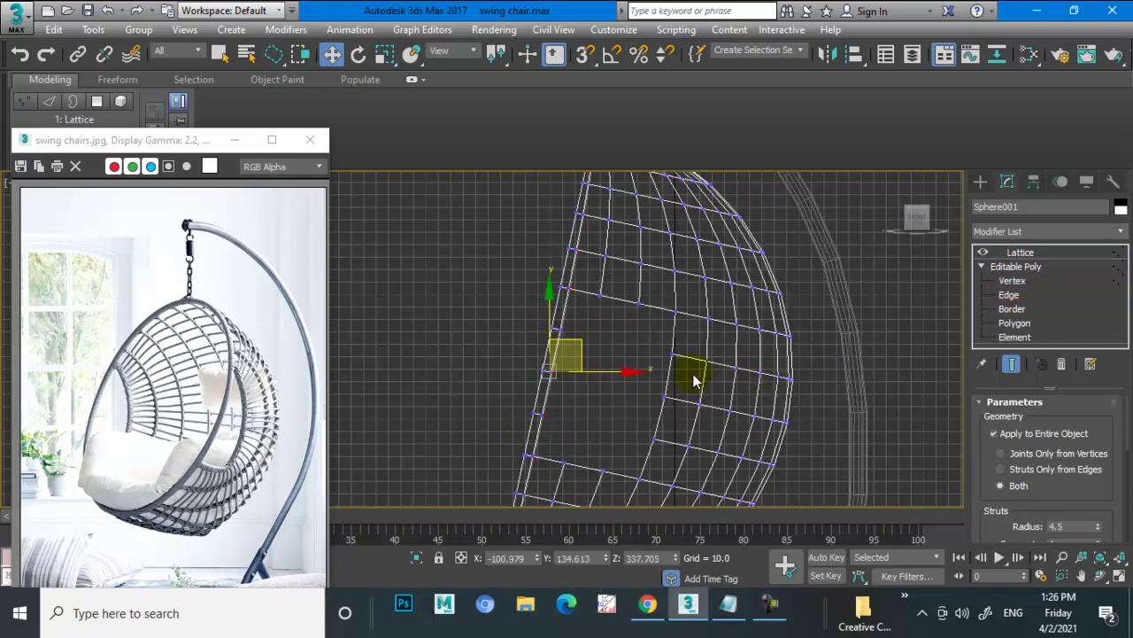
{"action": "left_click_drag", "start_coordinate": [684, 449], "coordinate": [700, 460]}
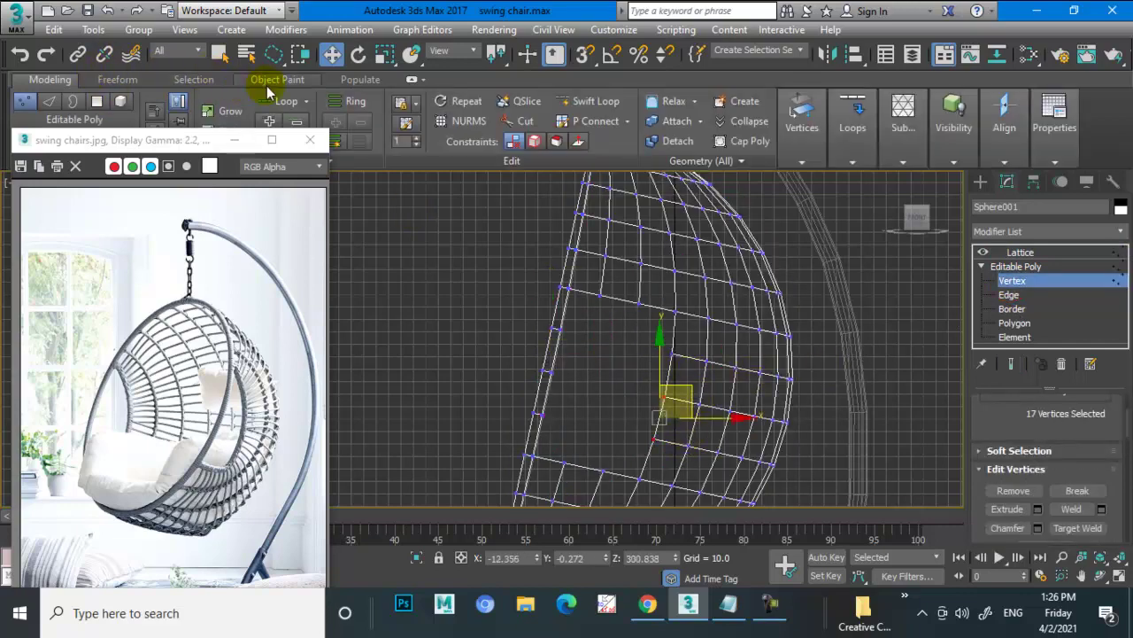
{"action": "mouse_move", "coordinate": [273, 54]}
{"action": "left_mouse_down"}
{"action": "mouse_move", "coordinate": [276, 105]}
{"action": "mouse_move", "coordinate": [273, 80]}
{"action": "left_mouse_up"}
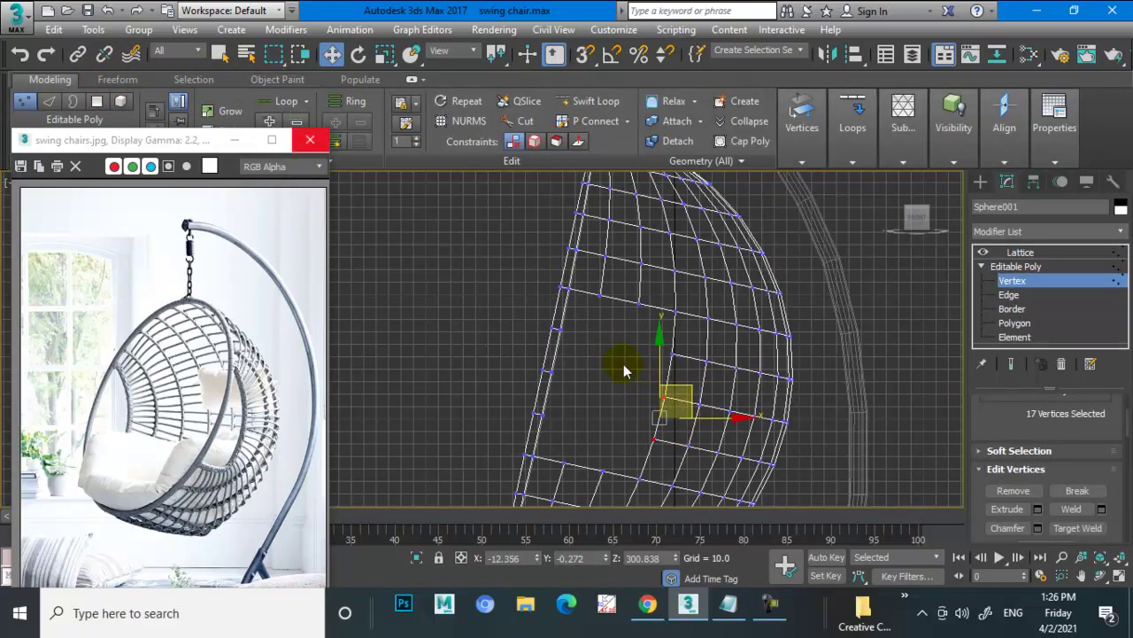
{"action": "left_click_drag", "start_coordinate": [685, 453], "coordinate": [685, 462]}
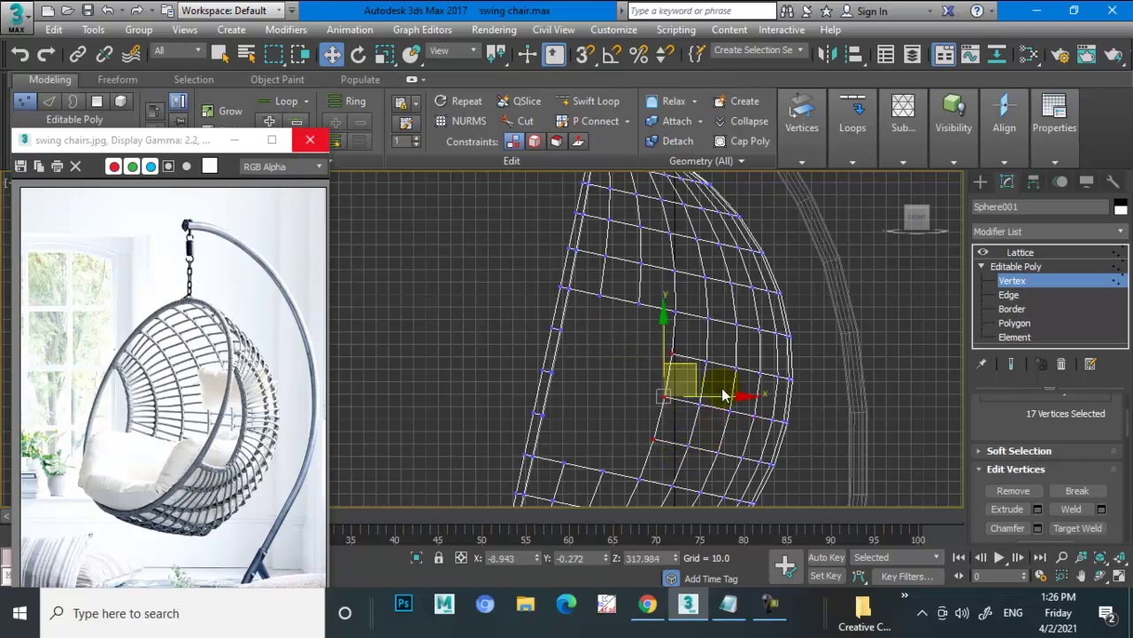
{"action": "left_click_drag", "start_coordinate": [689, 367], "coordinate": [733, 410]}
{"action": "middle_click_drag", "start_coordinate": [782, 420], "coordinate": [683, 303]}
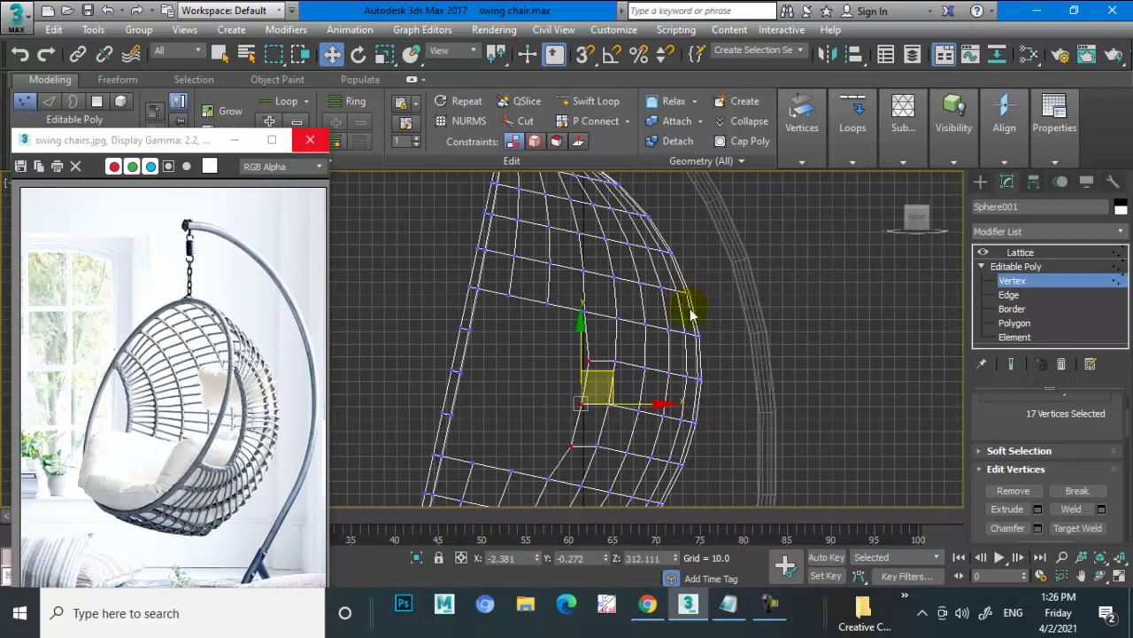
{"action": "scroll", "coordinate": [688, 354], "scroll_direction": "up", "scroll_amount": 2}
{"action": "mouse_move", "coordinate": [632, 257]}
{"action": "left_mouse_down"}
{"action": "mouse_move", "coordinate": [620, 283]}
{"action": "mouse_move", "coordinate": [629, 241]}
{"action": "left_mouse_up"}
{"action": "key", "text": "ctrl+z"}
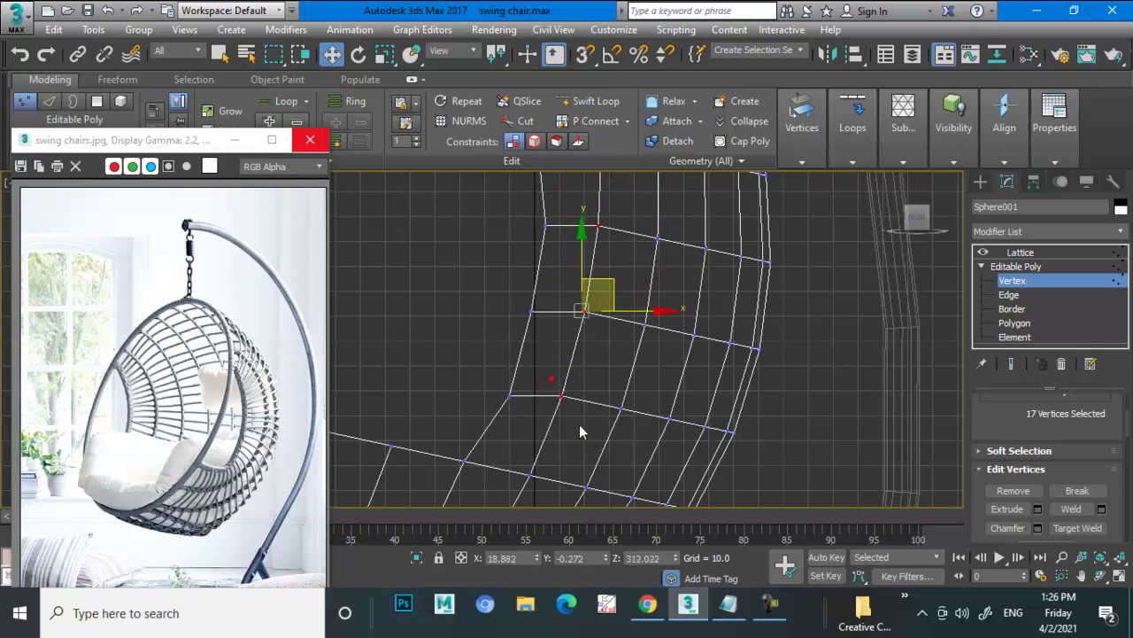
{"action": "left_click_drag", "start_coordinate": [618, 284], "coordinate": [665, 316]}
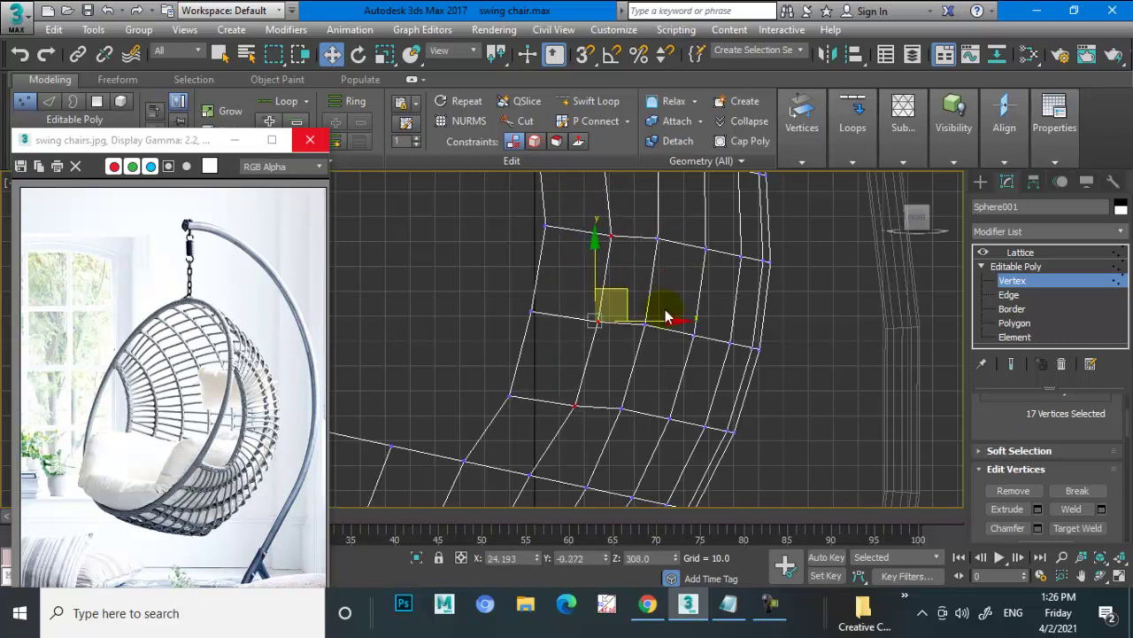
{"action": "left_click_drag", "start_coordinate": [651, 234], "coordinate": [641, 414]}
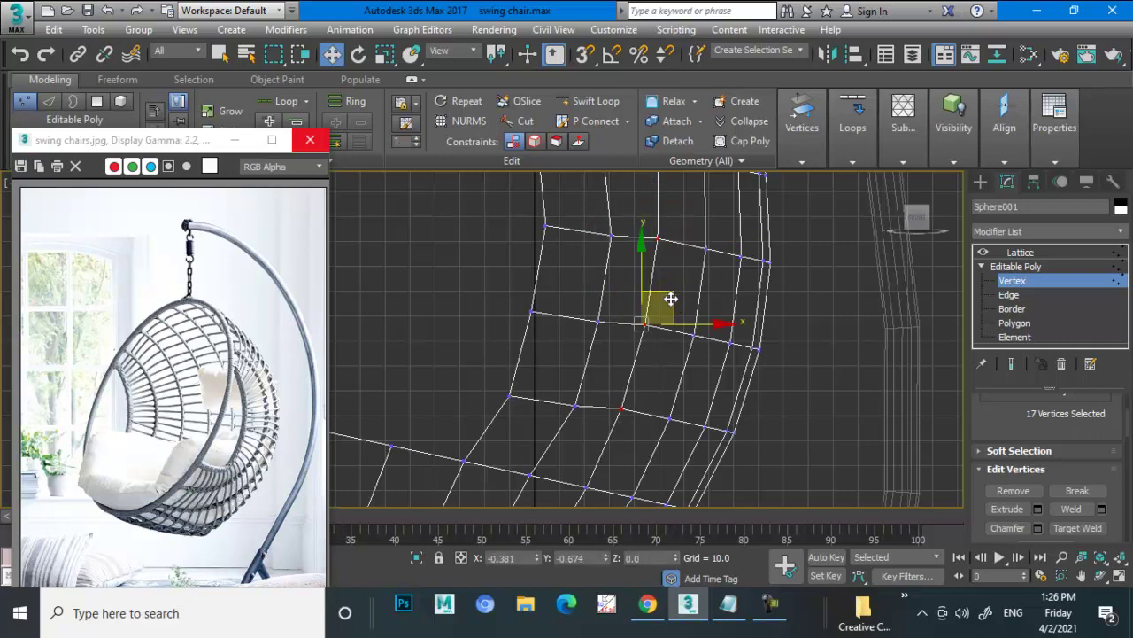
{"action": "left_click_drag", "start_coordinate": [673, 312], "coordinate": [678, 321]}
{"action": "left_click_drag", "start_coordinate": [723, 276], "coordinate": [720, 312]}
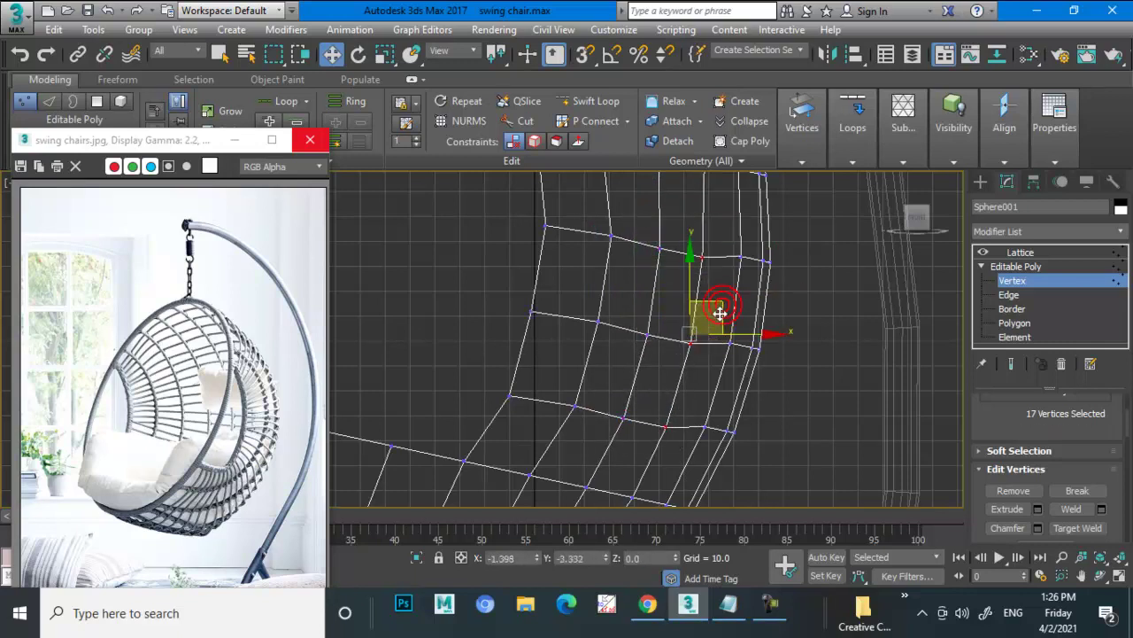
Maximize the Perspective view, re-enable the Lattice, and orbit to check the reshaped seat.
{"action": "key", "text": "alt+w"}
{"action": "key", "text": "alt+w"}
{"action": "scroll", "coordinate": [735, 396], "scroll_direction": "up", "scroll_amount": 3}
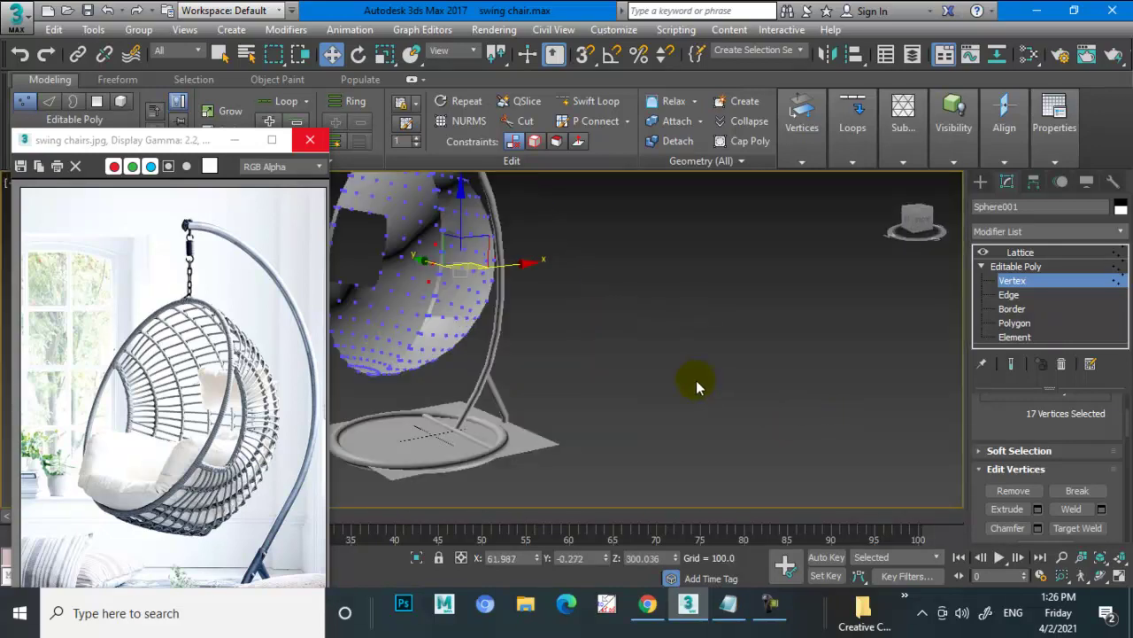
{"action": "mouse_move", "coordinate": [696, 380]}
{"action": "middle_mouse_down"}
{"action": "mouse_move", "coordinate": [587, 326]}
{"action": "mouse_move", "coordinate": [676, 359]}
{"action": "middle_mouse_up"}
{"action": "left_click", "coordinate": [1021, 252]}
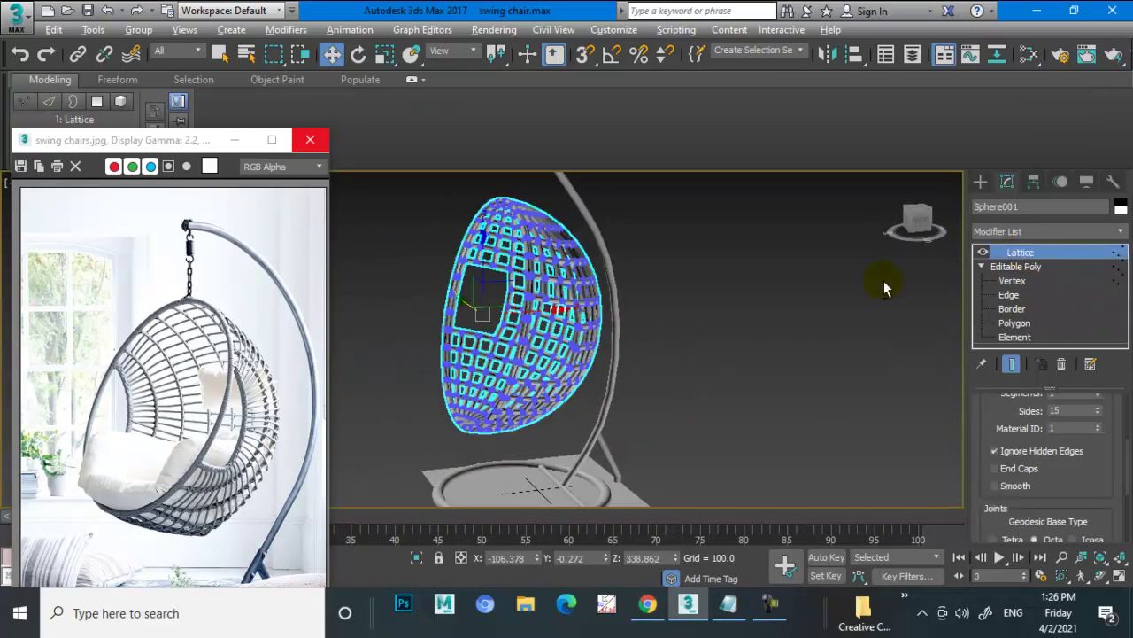
{"action": "mouse_move", "coordinate": [596, 291]}
{"action": "middle_mouse_down", "text": "alt"}
{"action": "mouse_move", "coordinate": [850, 263]}
{"action": "mouse_move", "coordinate": [527, 270]}
{"action": "mouse_move", "coordinate": [551, 269]}
{"action": "middle_mouse_up", "text": "alt"}
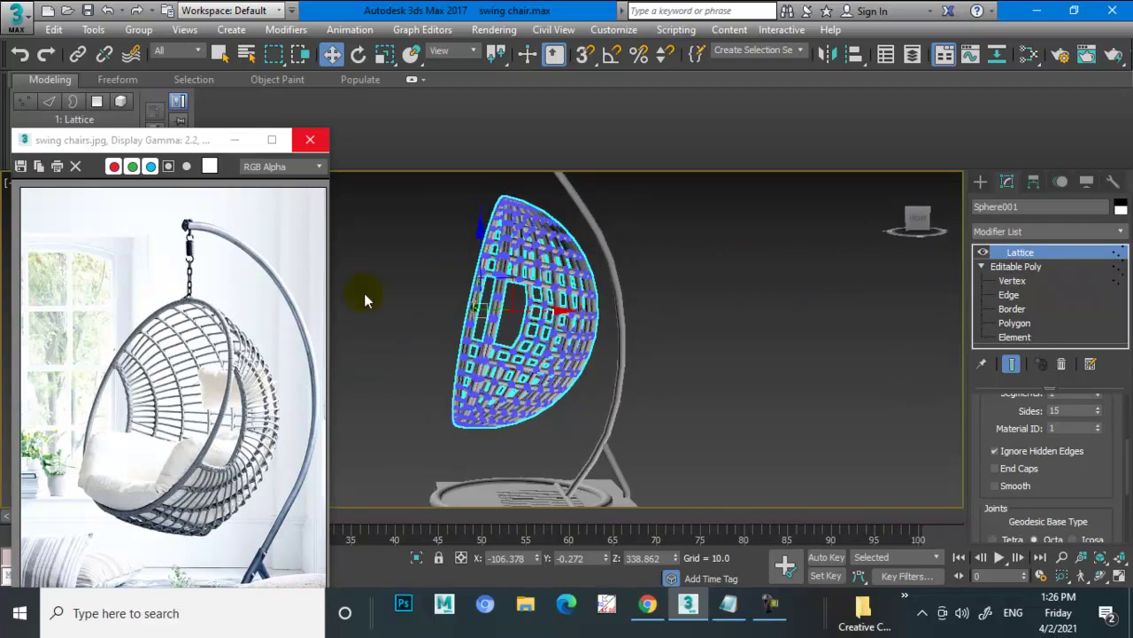
{"action": "scroll", "coordinate": [401, 312], "scroll_direction": "up", "scroll_amount": 3}
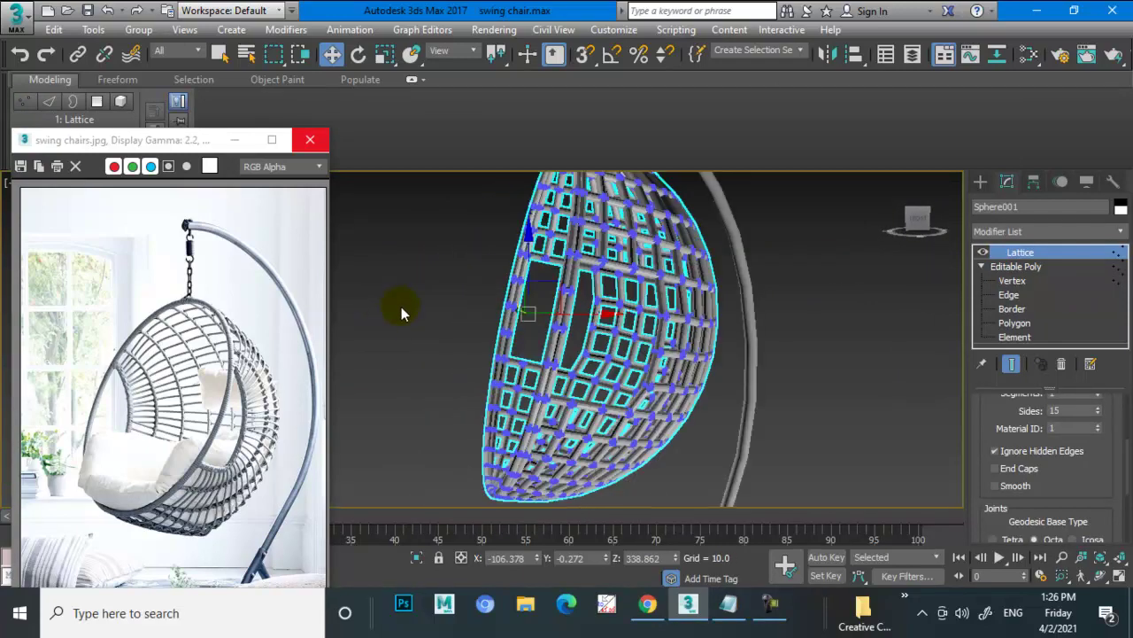
{"action": "left_click", "coordinate": [979, 183]}
Choose the Helix type under Shapes > Splines in the Create panel.
{"action": "mouse_move", "coordinate": [875, 268]}
{"action": "middle_mouse_down", "text": "alt"}
{"action": "mouse_move", "coordinate": [862, 297]}
{"action": "mouse_move", "coordinate": [938, 301]}
{"action": "middle_mouse_up", "text": "alt"}
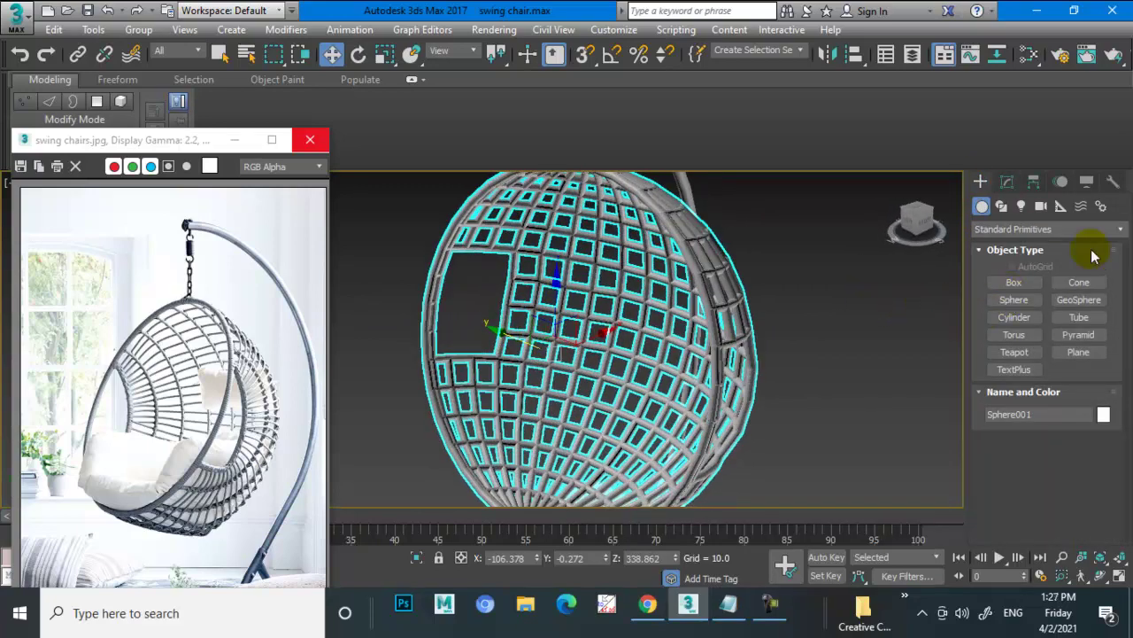
{"action": "left_click", "coordinate": [1008, 181]}
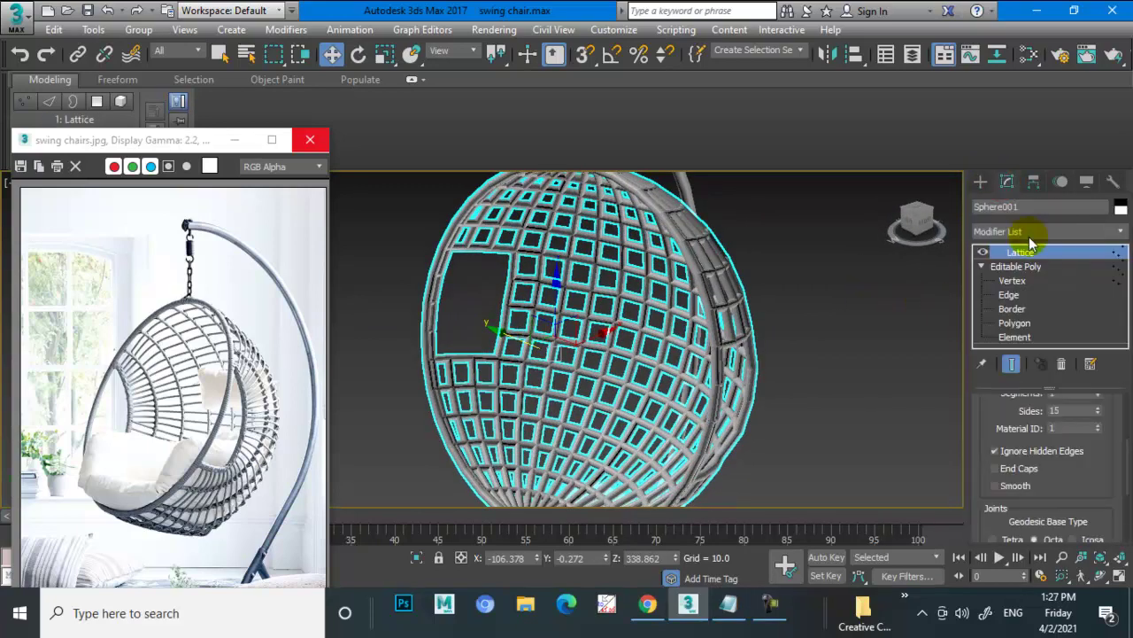
{"action": "left_click", "coordinate": [980, 182]}
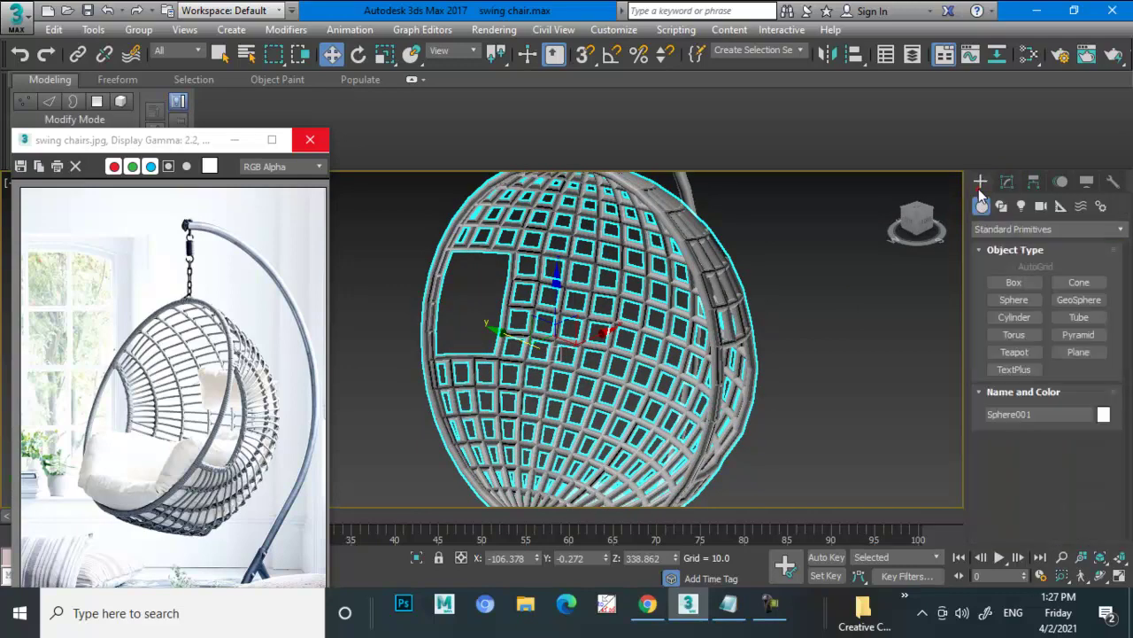
{"action": "left_click", "coordinate": [1001, 206]}
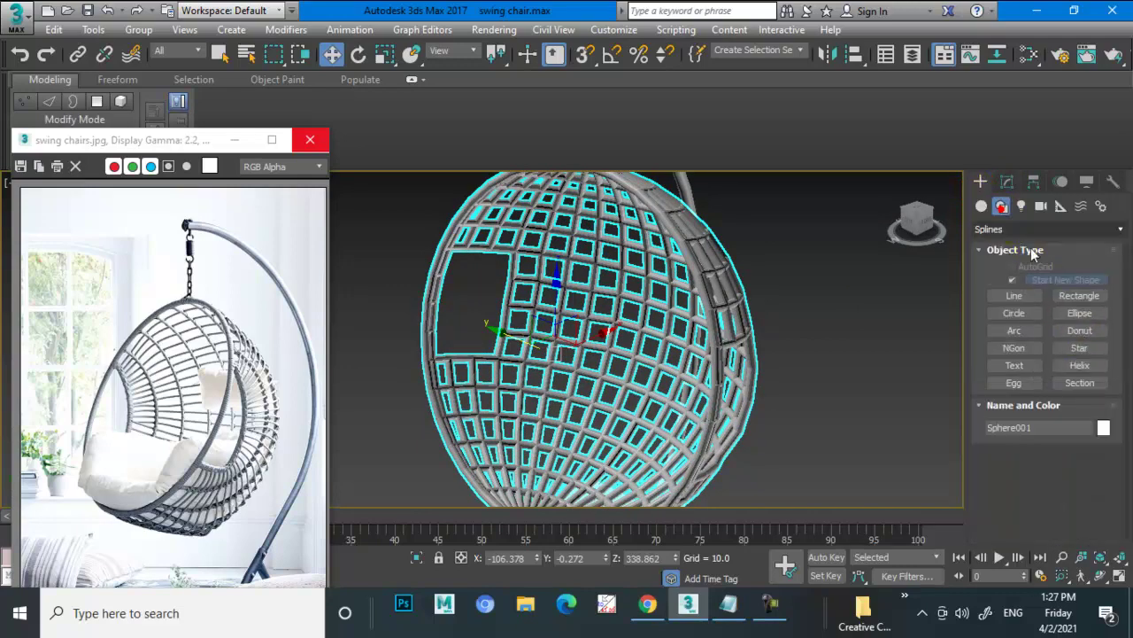
{"action": "left_click", "coordinate": [1085, 365]}
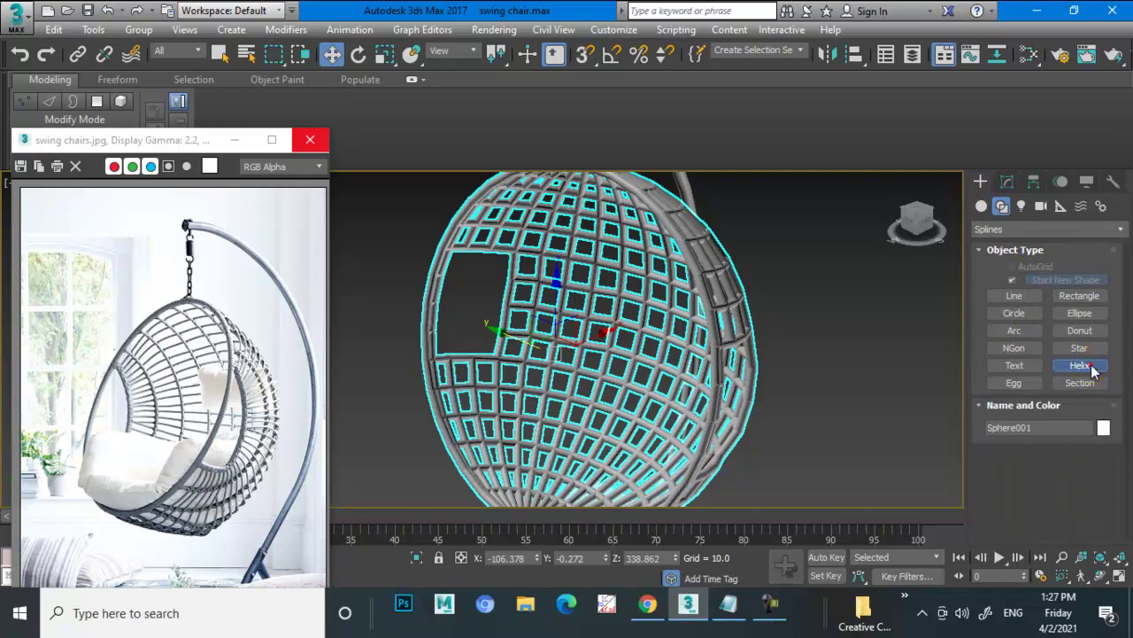
Draw a small helix, Helix001, left of the seat in the maximized Top view.
{"action": "key", "text": "alt+w"}
{"action": "left_click", "coordinate": [415, 300]}
{"action": "key", "text": "alt+w"}
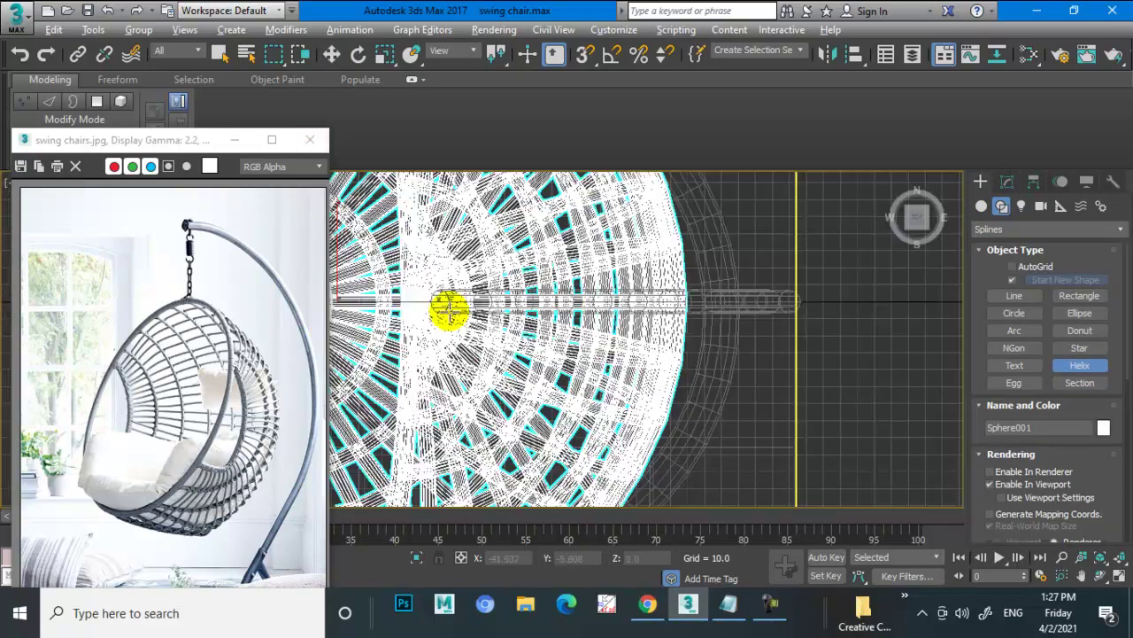
{"action": "scroll", "coordinate": [452, 310], "scroll_direction": "down", "scroll_amount": 2}
{"action": "scroll", "coordinate": [467, 314], "scroll_direction": "down", "scroll_amount": 3}
{"action": "scroll", "coordinate": [620, 332], "scroll_direction": "up", "scroll_amount": 1}
{"action": "scroll", "coordinate": [594, 341], "scroll_direction": "down", "scroll_amount": 1}
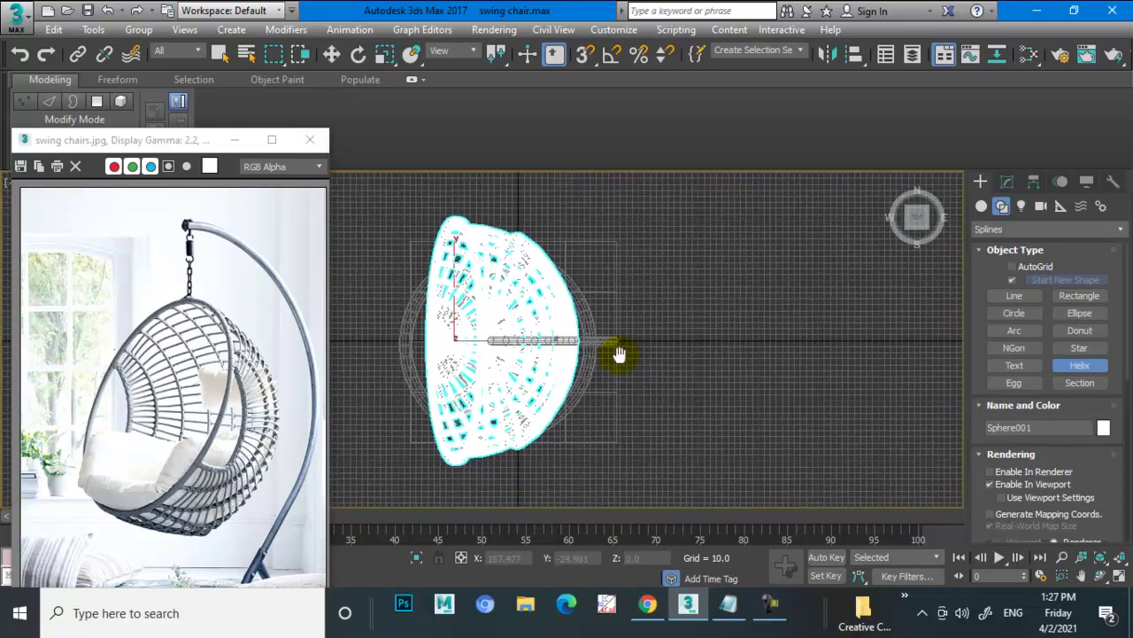
{"action": "scroll", "coordinate": [637, 354], "scroll_direction": "down", "scroll_amount": 1}
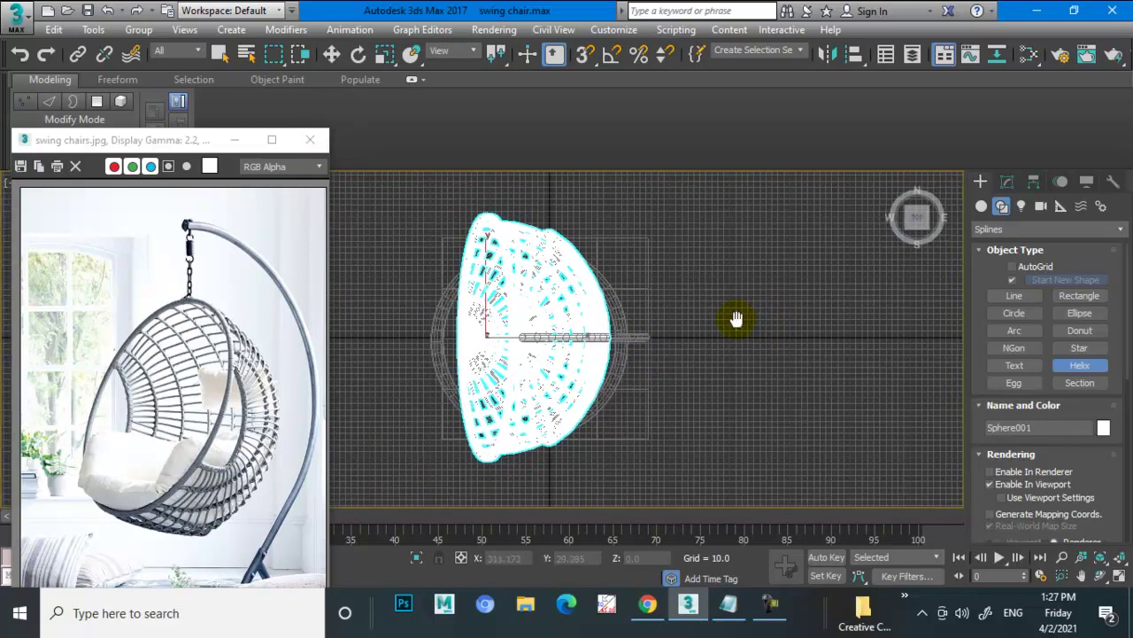
{"action": "scroll", "coordinate": [700, 321], "scroll_direction": "up", "scroll_amount": 1}
{"action": "scroll", "coordinate": [646, 327], "scroll_direction": "up", "scroll_amount": 1}
{"action": "scroll", "coordinate": [602, 345], "scroll_direction": "down", "scroll_amount": 1}
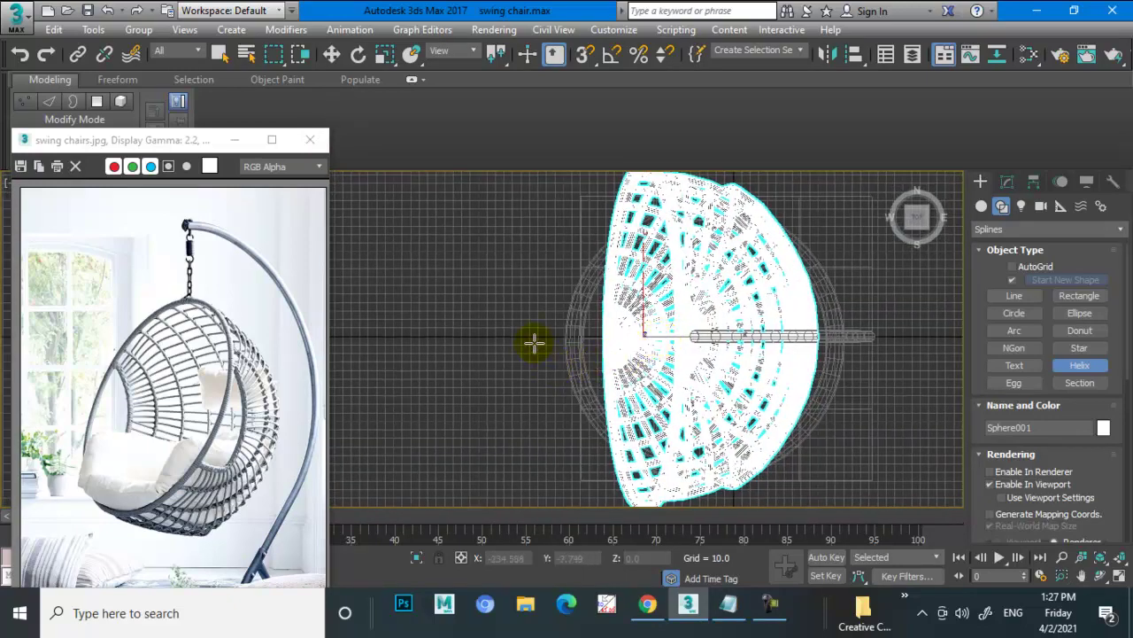
{"action": "left_click_drag", "start_coordinate": [534, 342], "coordinate": [537, 343]}
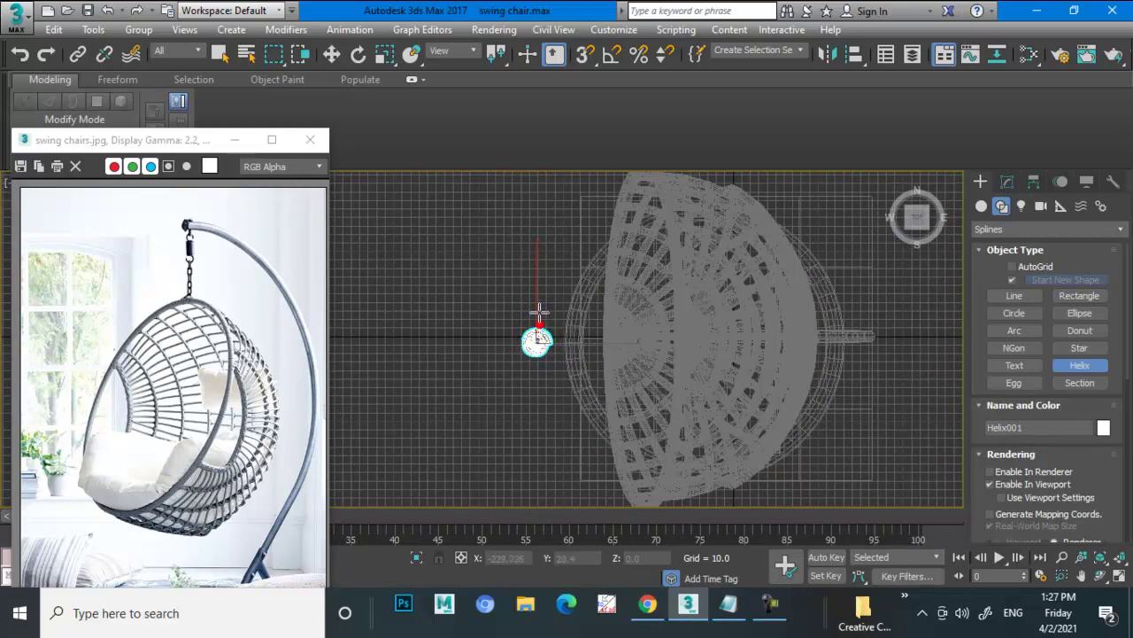
Stop helix creation and maximize the Perspective view.
{"action": "key", "text": "w"}
{"action": "key", "text": "alt+w"}
{"action": "left_click", "coordinate": [753, 399]}
{"action": "key", "text": "alt+w"}
{"action": "scroll", "coordinate": [789, 392], "scroll_direction": "down", "scroll_amount": 3}
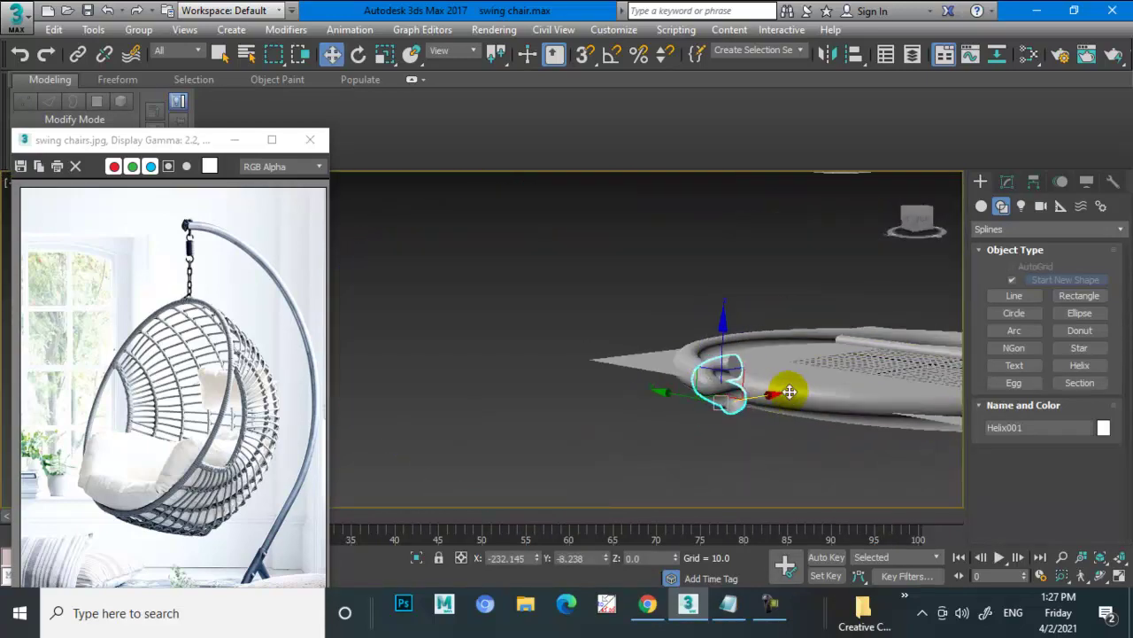
{"action": "scroll", "coordinate": [771, 392], "scroll_direction": "up", "scroll_amount": 2}
{"action": "scroll", "coordinate": [865, 347], "scroll_direction": "up", "scroll_amount": 1}
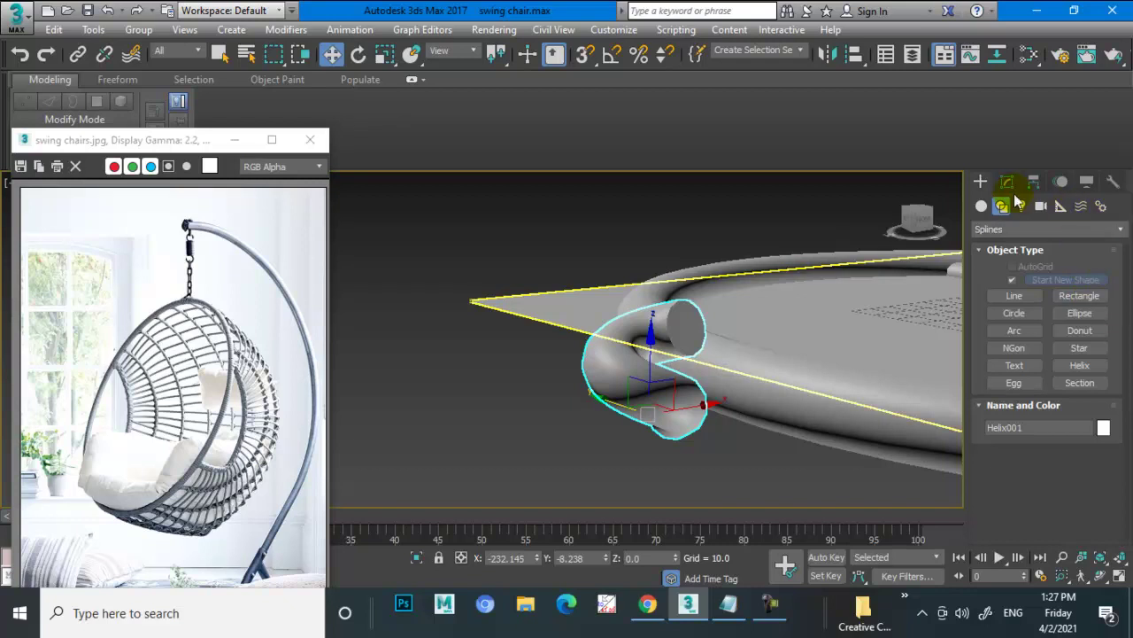
Give Helix001 7.1 turns, height 61.756 and first radius 0.748.
{"action": "left_click", "coordinate": [1007, 182]}
{"action": "left_click_drag", "start_coordinate": [1088, 490], "coordinate": [995, 177]}
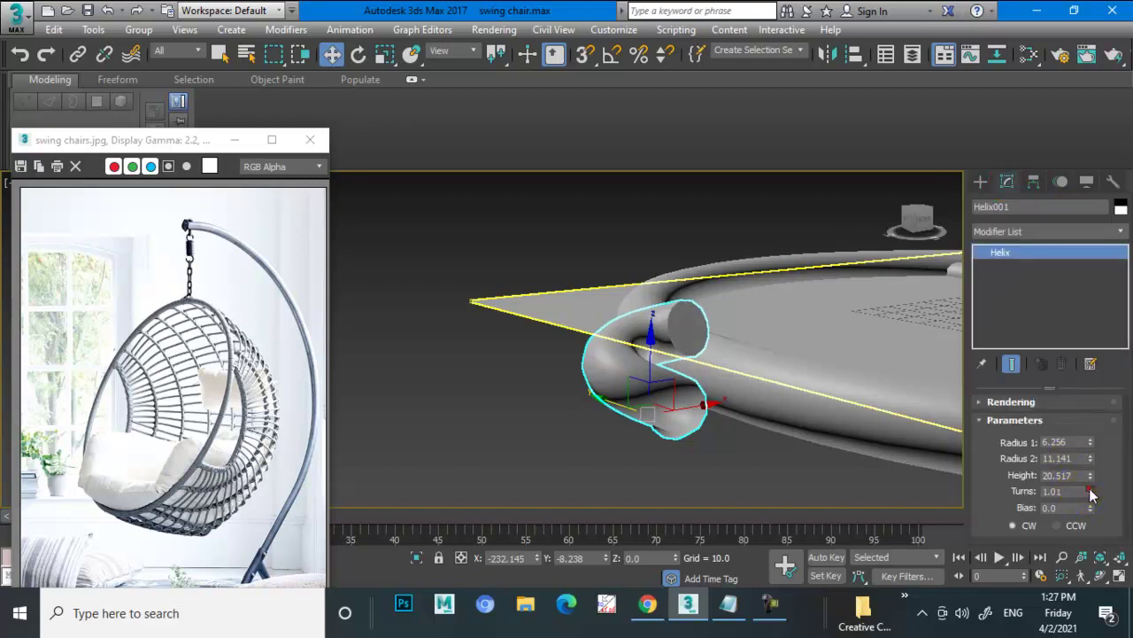
{"action": "left_click_drag", "start_coordinate": [997, 560], "coordinate": [986, 576]}
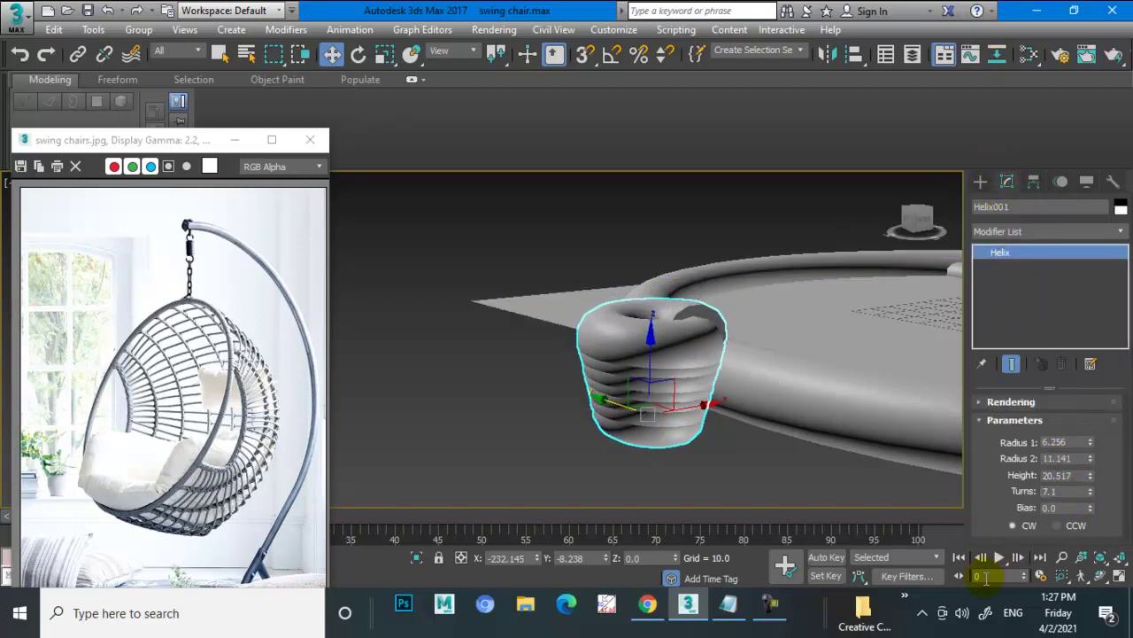
{"action": "left_click_drag", "start_coordinate": [1090, 442], "coordinate": [1103, 507]}
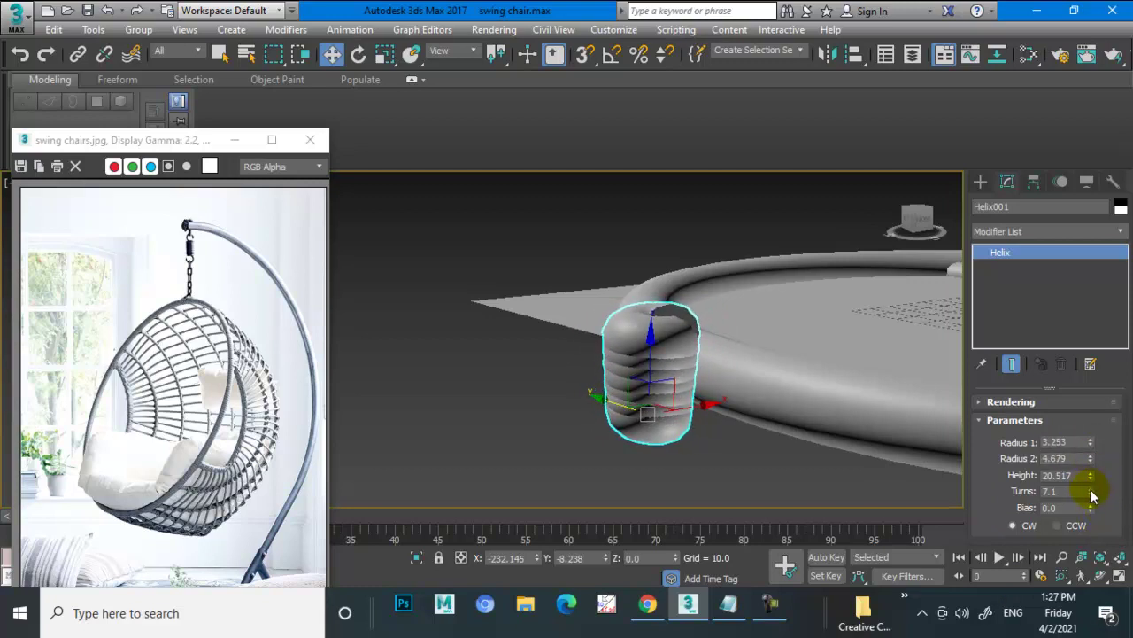
{"action": "left_click_drag", "start_coordinate": [1090, 476], "coordinate": [1072, 307]}
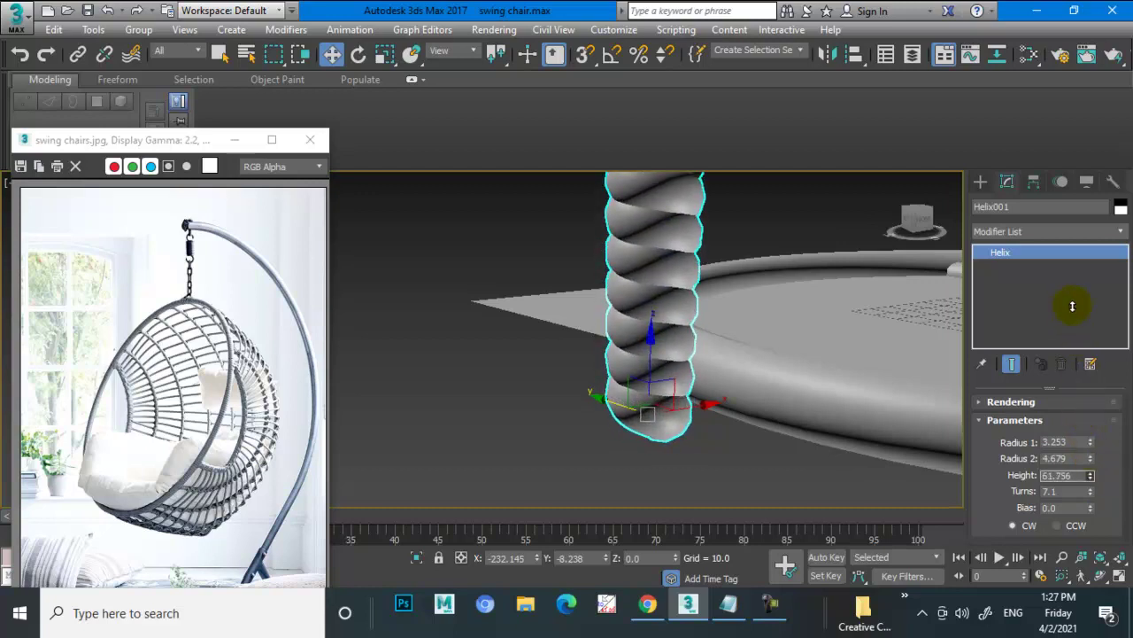
{"action": "left_click_drag", "start_coordinate": [1091, 443], "coordinate": [1105, 501]}
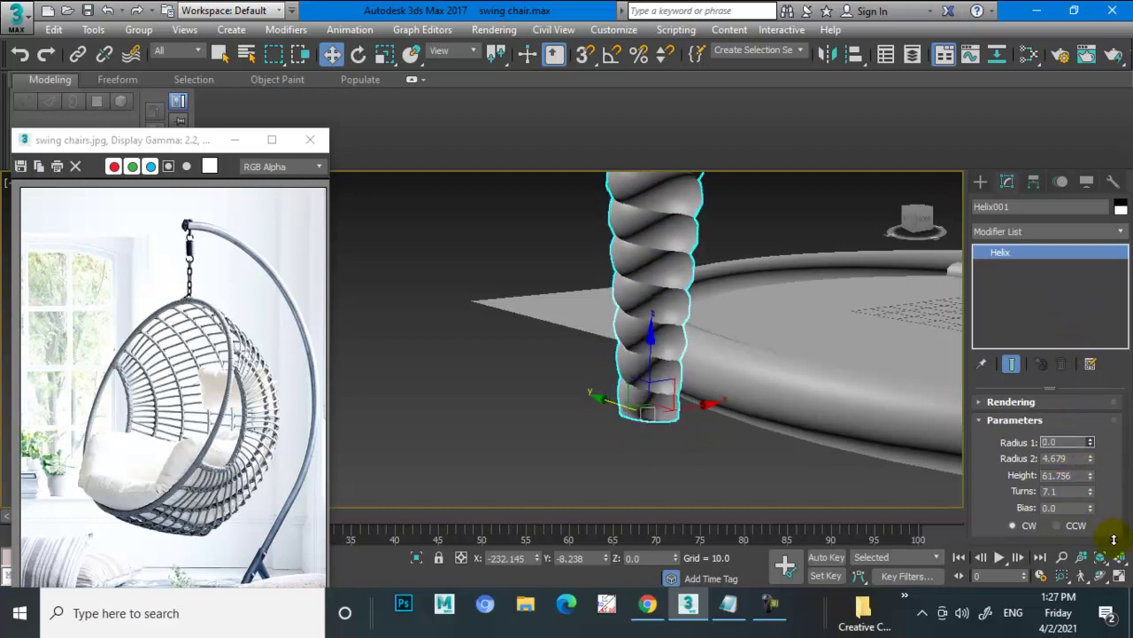
Zero the helix's second radius and render it as a tube 18.314 thick.
{"action": "right_click", "coordinate": [1090, 458]}
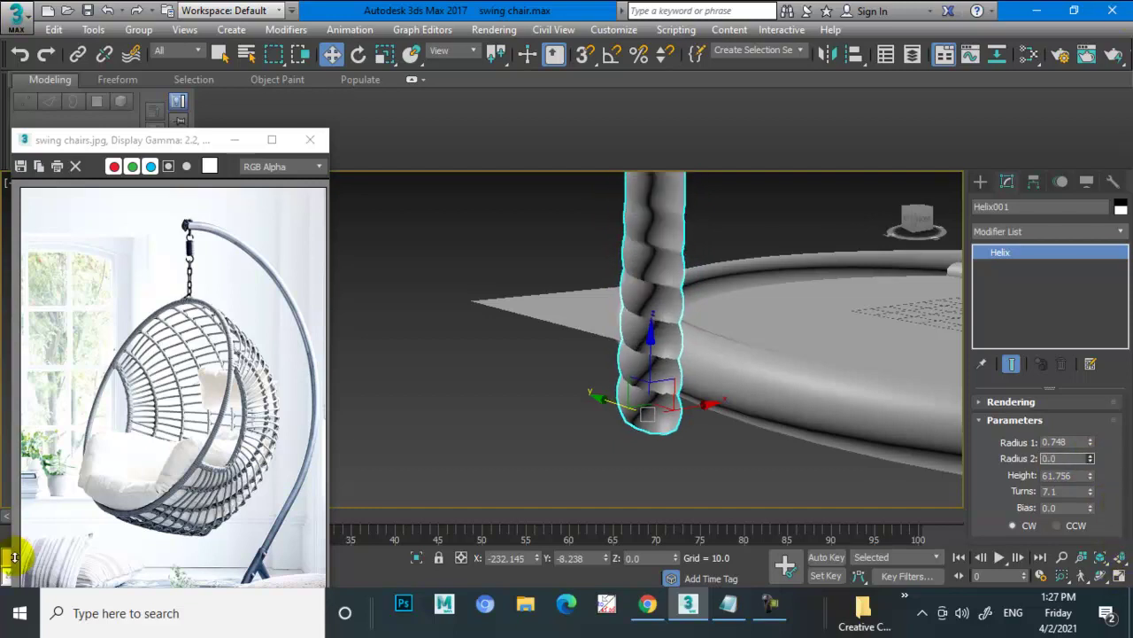
{"action": "left_click", "coordinate": [1013, 366]}
{"action": "left_click", "coordinate": [980, 403]}
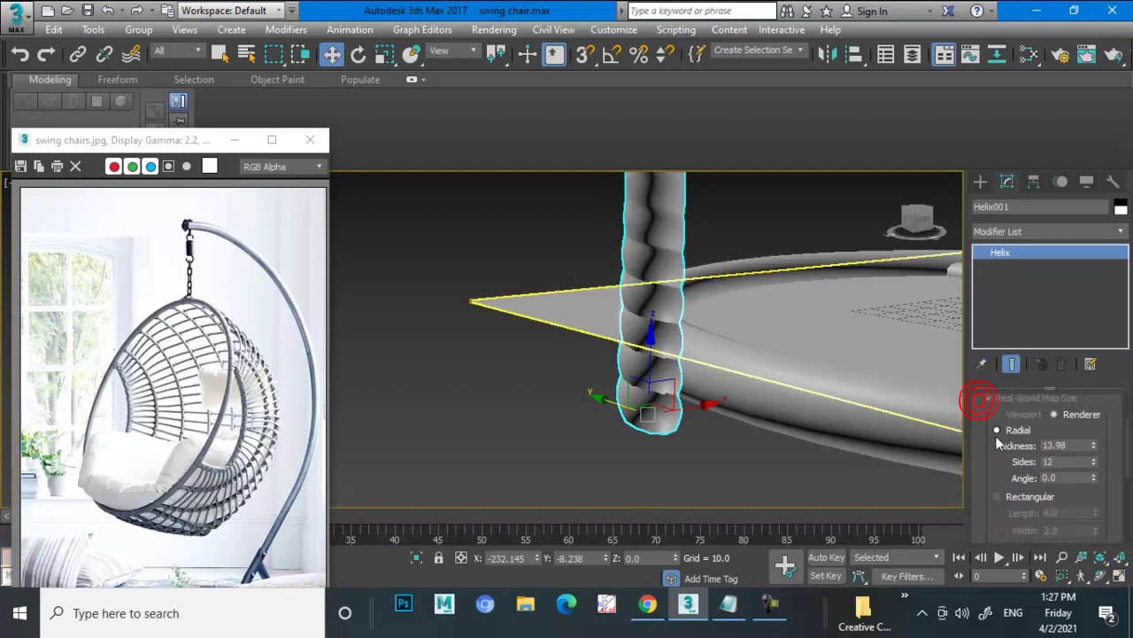
{"action": "left_click_drag", "start_coordinate": [1096, 452], "coordinate": [1088, 381]}
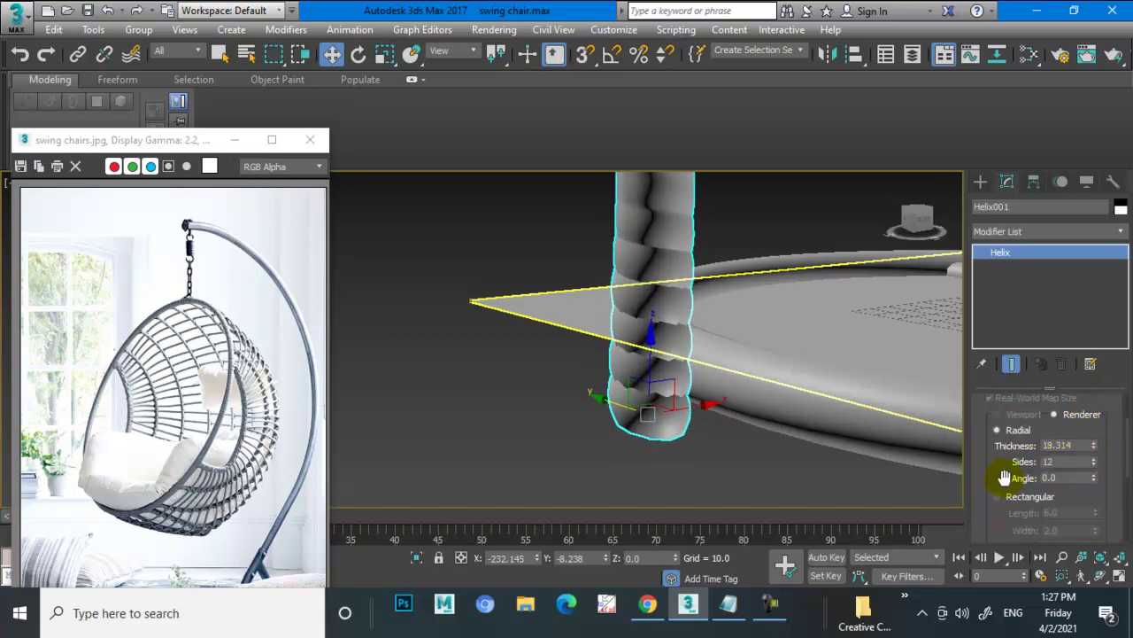
{"action": "scroll", "coordinate": [680, 365], "scroll_direction": "down", "scroll_amount": 3}
Delete the old helix and draw a new helix coil beside the chair.
{"action": "key", "text": "Delete"}
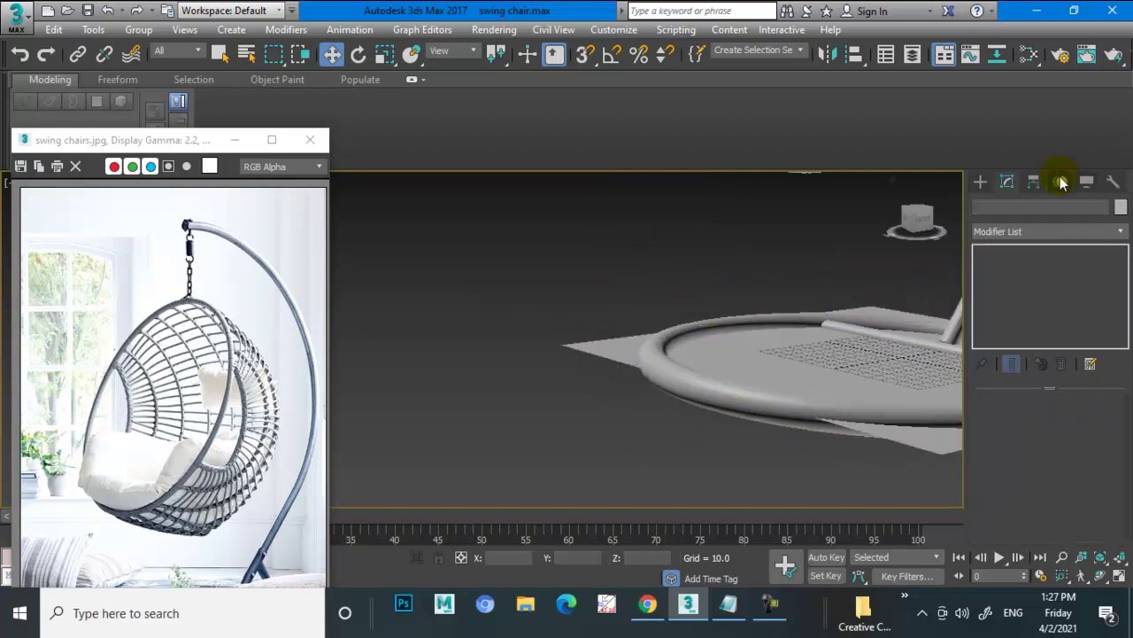
{"action": "left_click", "coordinate": [980, 183]}
{"action": "left_click", "coordinate": [1082, 365]}
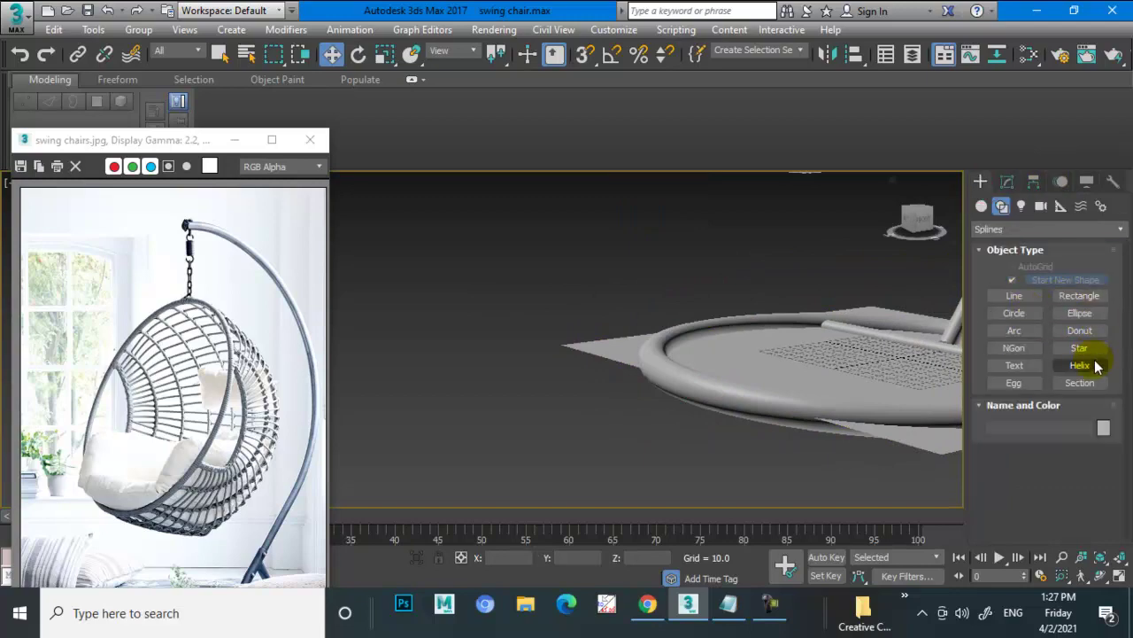
{"action": "left_click_drag", "start_coordinate": [572, 442], "coordinate": [608, 514]}
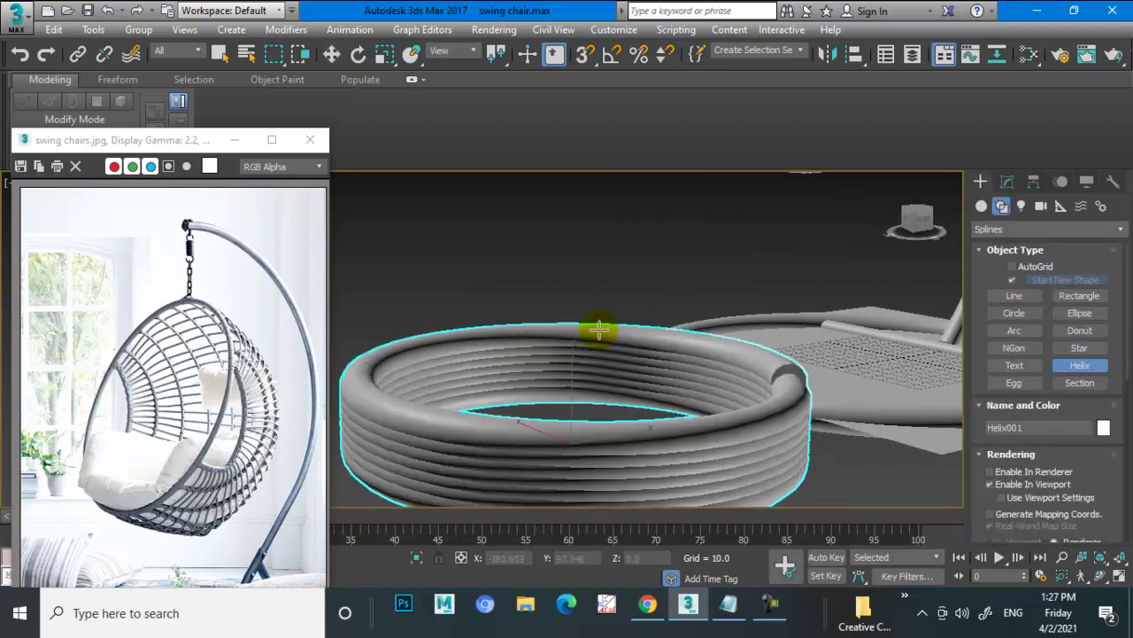
{"action": "scroll", "coordinate": [611, 202], "scroll_direction": "down", "scroll_amount": 1}
{"action": "scroll", "coordinate": [650, 208], "scroll_direction": "down", "scroll_amount": 3}
{"action": "middle_click_drag", "start_coordinate": [650, 222], "coordinate": [684, 256]}
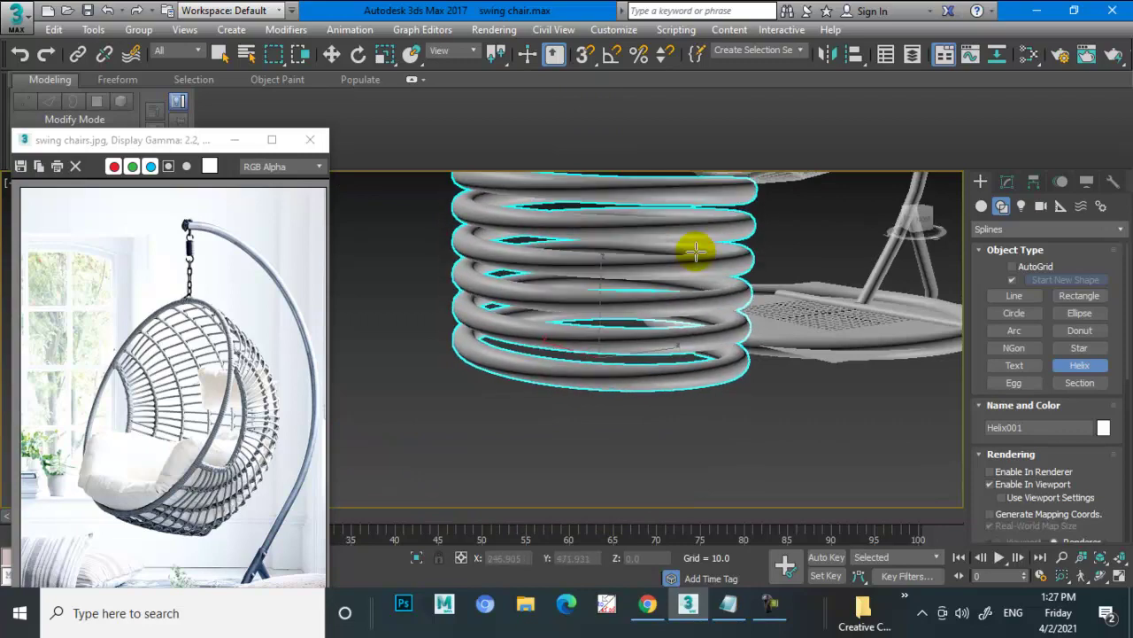
{"action": "scroll", "coordinate": [684, 256], "scroll_direction": "down", "scroll_amount": 3}
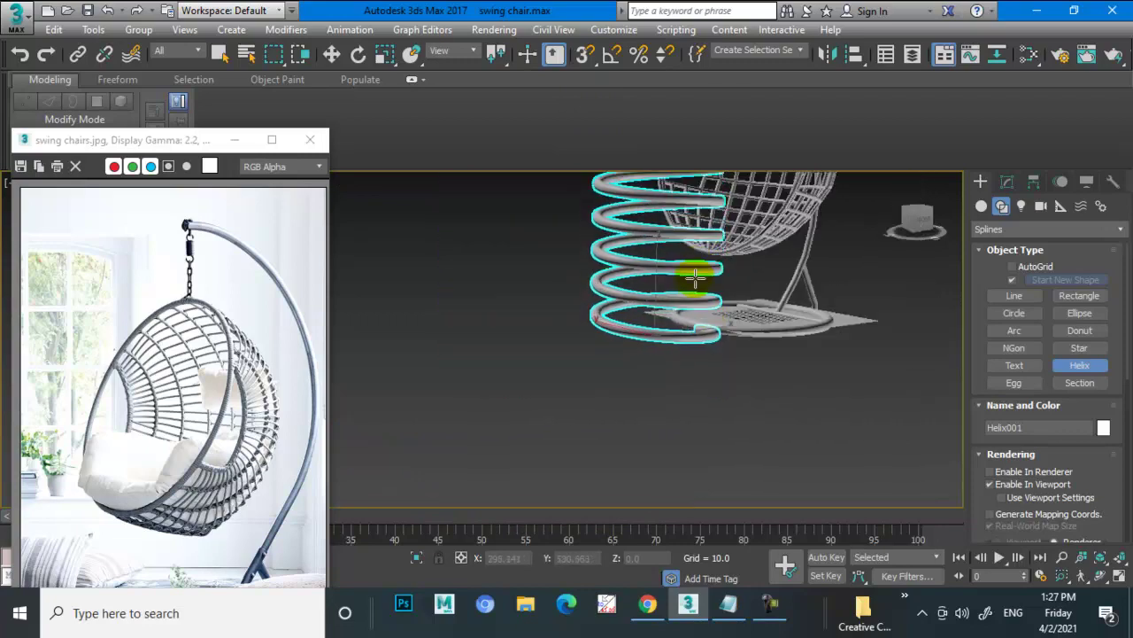
{"action": "scroll", "coordinate": [713, 302], "scroll_direction": "down", "scroll_amount": 2}
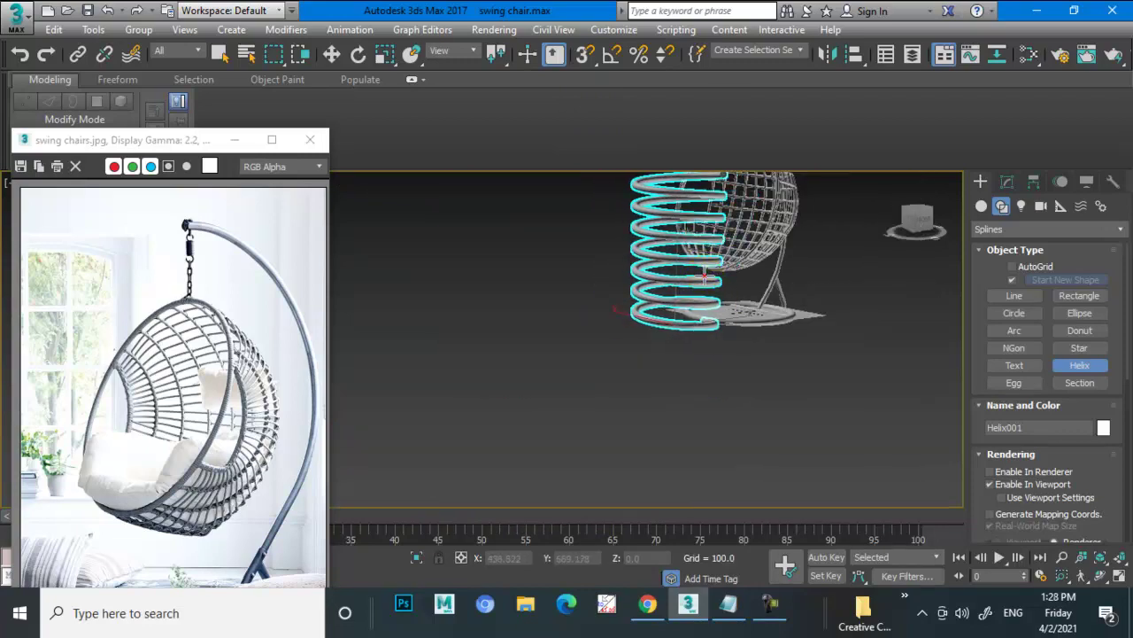
{"action": "right_click", "coordinate": [704, 276]}
{"action": "key", "text": "w"}
{"action": "scroll", "coordinate": [735, 296], "scroll_direction": "up", "scroll_amount": 4}
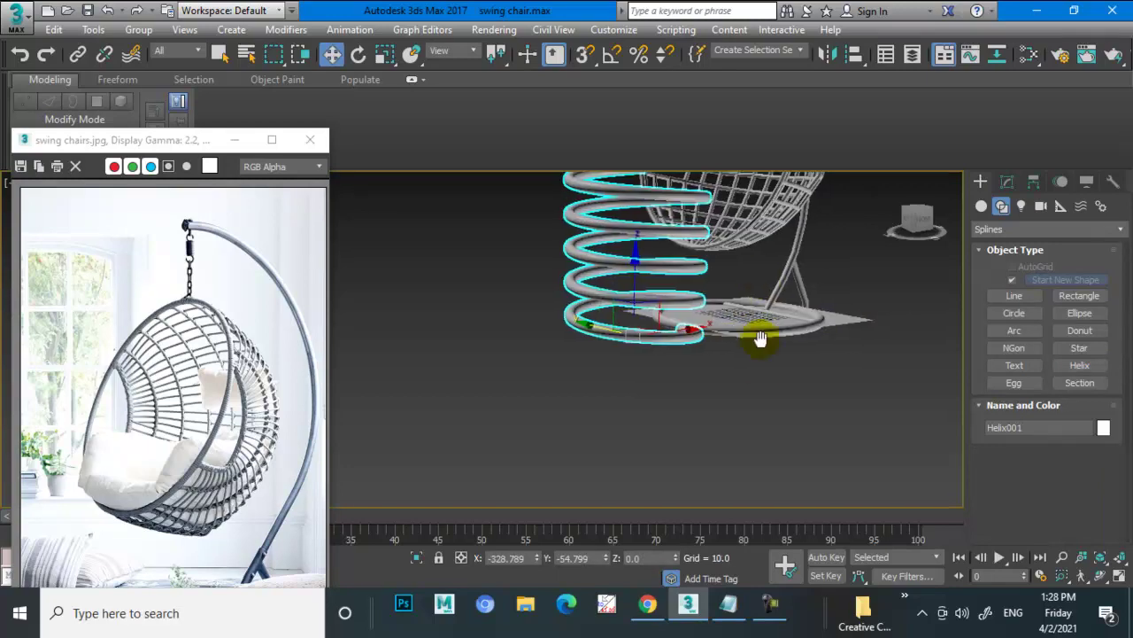
{"action": "scroll", "coordinate": [748, 389], "scroll_direction": "down", "scroll_amount": 3}
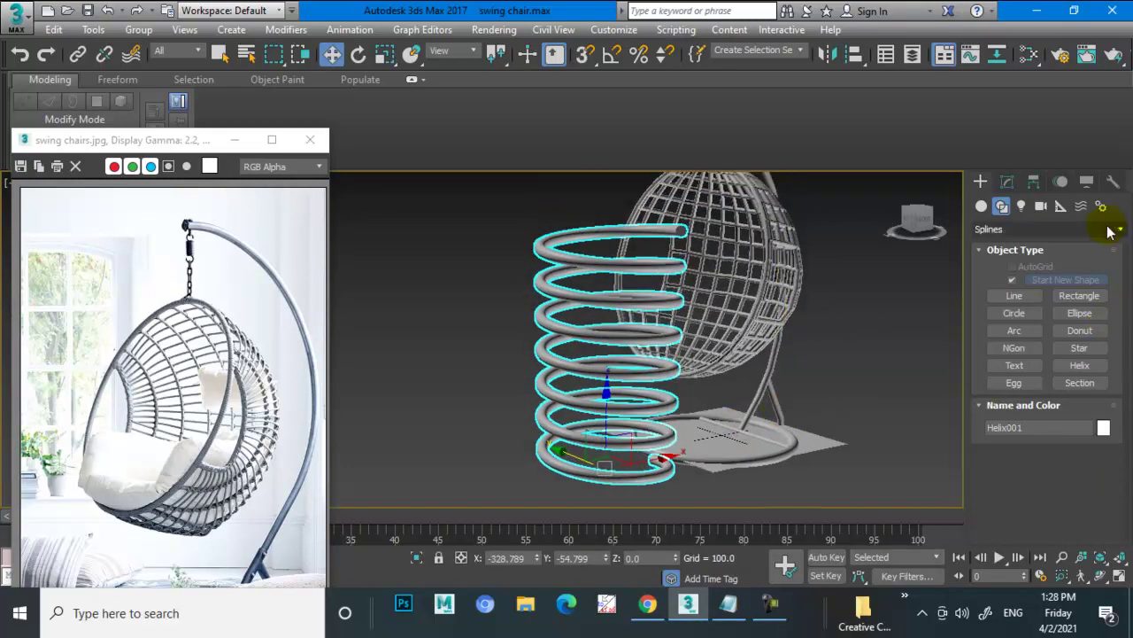
Set the helix to 28.303 turns, radii 37.707 and 43.194, height 533.296.
{"action": "left_click", "coordinate": [1006, 183]}
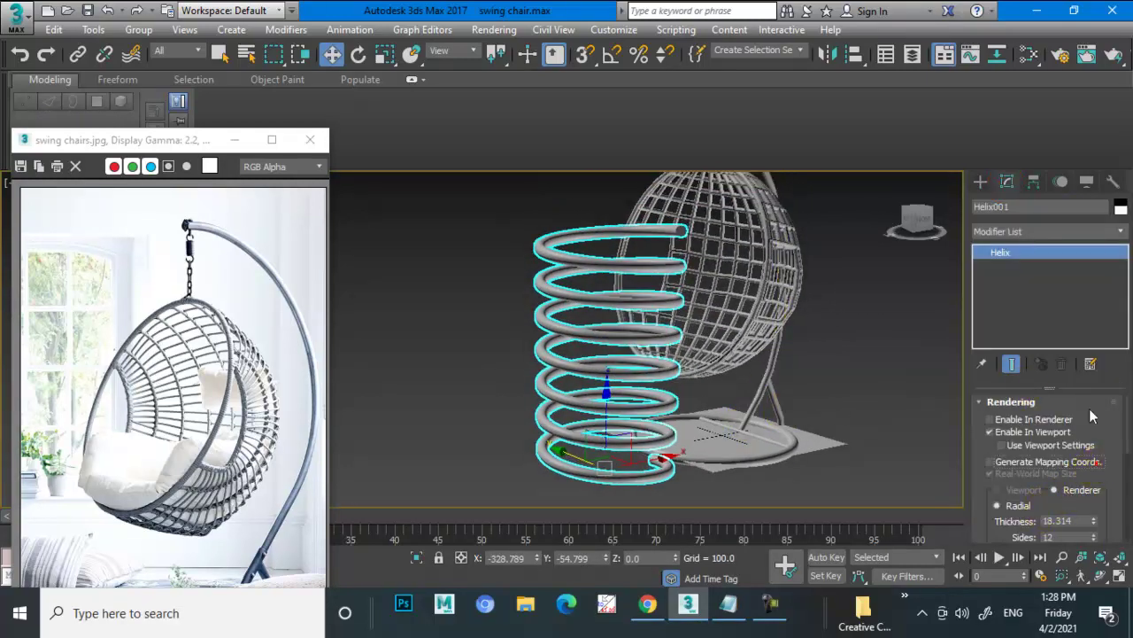
{"action": "left_click_drag", "start_coordinate": [1105, 437], "coordinate": [1095, 156]}
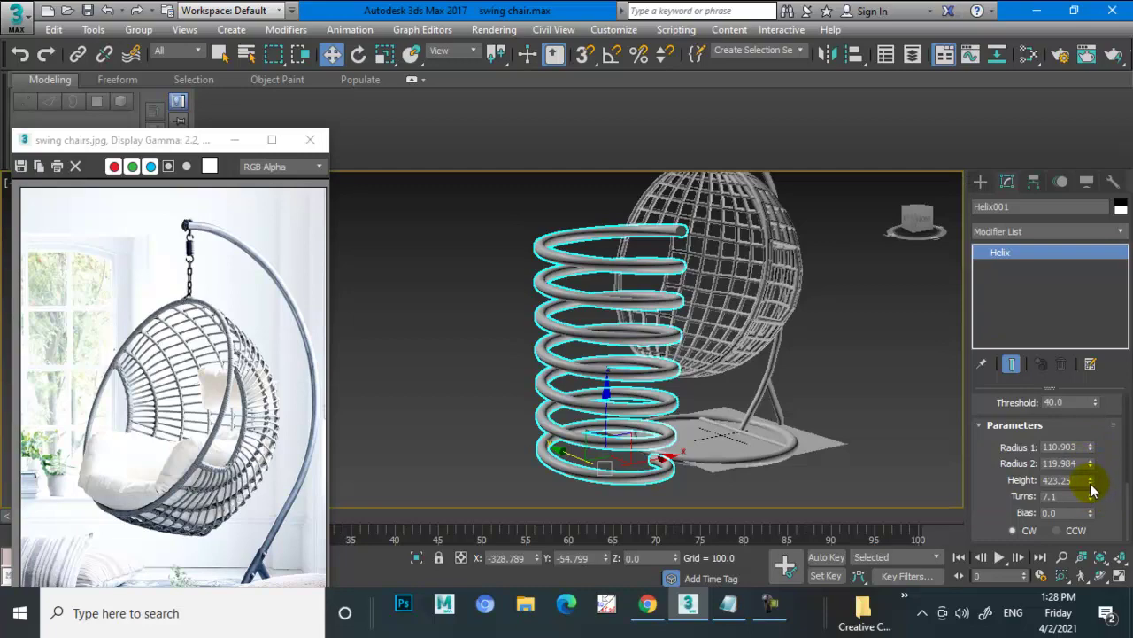
{"action": "mouse_move", "coordinate": [1092, 499]}
{"action": "left_mouse_down"}
{"action": "mouse_move", "coordinate": [1074, 393]}
{"action": "mouse_move", "coordinate": [1096, 501]}
{"action": "mouse_move", "coordinate": [1091, 473]}
{"action": "left_mouse_up"}
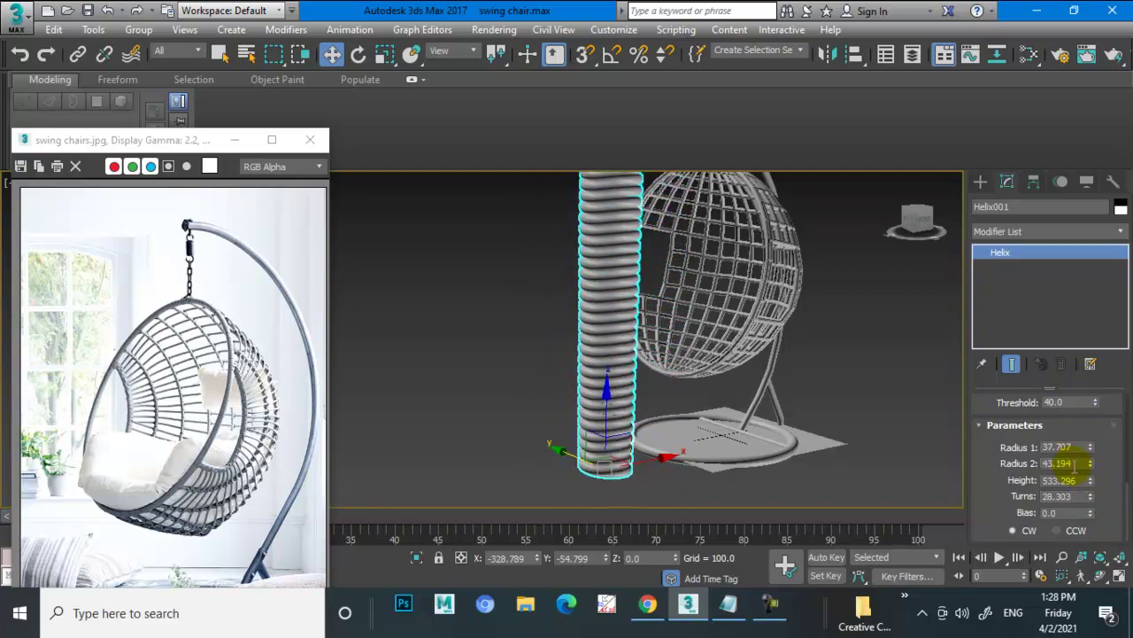
{"action": "scroll", "coordinate": [620, 318], "scroll_direction": "down", "scroll_amount": 3}
{"action": "scroll", "coordinate": [637, 345], "scroll_direction": "up", "scroll_amount": 5}
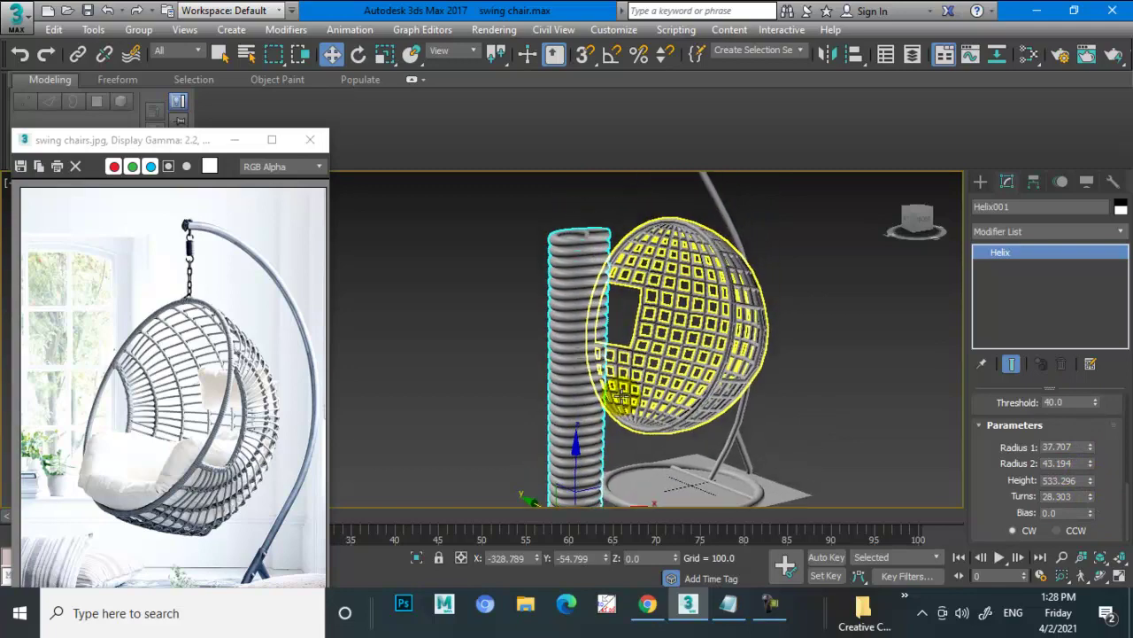
Scale the helix down to about 32% and raise it above the seat.
{"action": "key", "text": "r"}
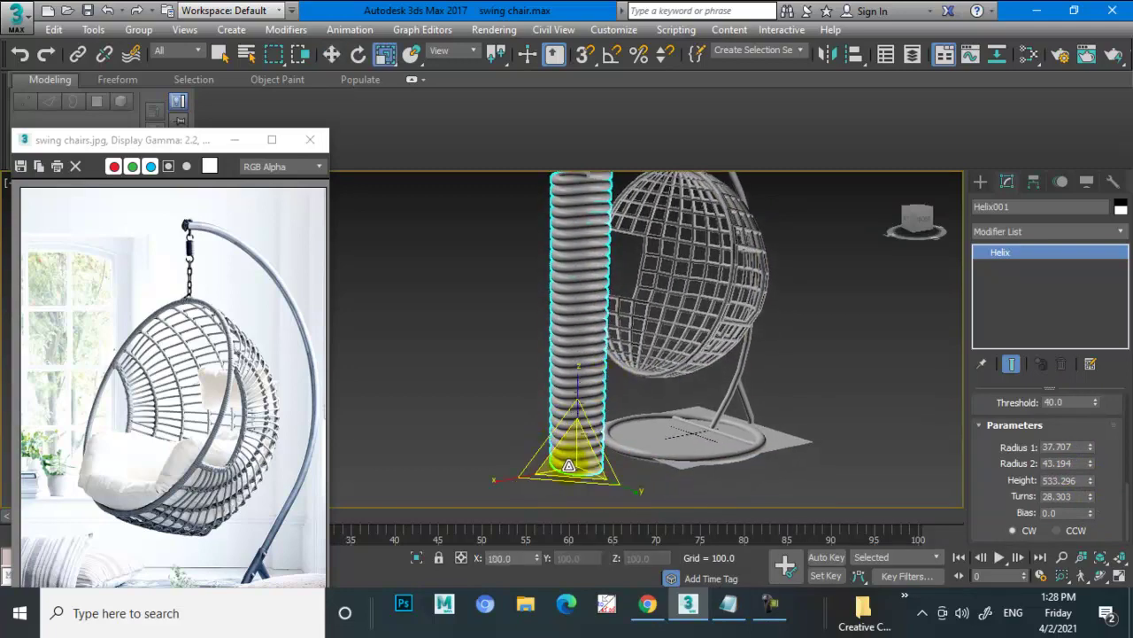
{"action": "mouse_move", "coordinate": [570, 468]}
{"action": "left_mouse_down"}
{"action": "mouse_move", "coordinate": [723, 81]}
{"action": "mouse_move", "coordinate": [797, 329]}
{"action": "left_mouse_up"}
{"action": "key", "text": "w"}
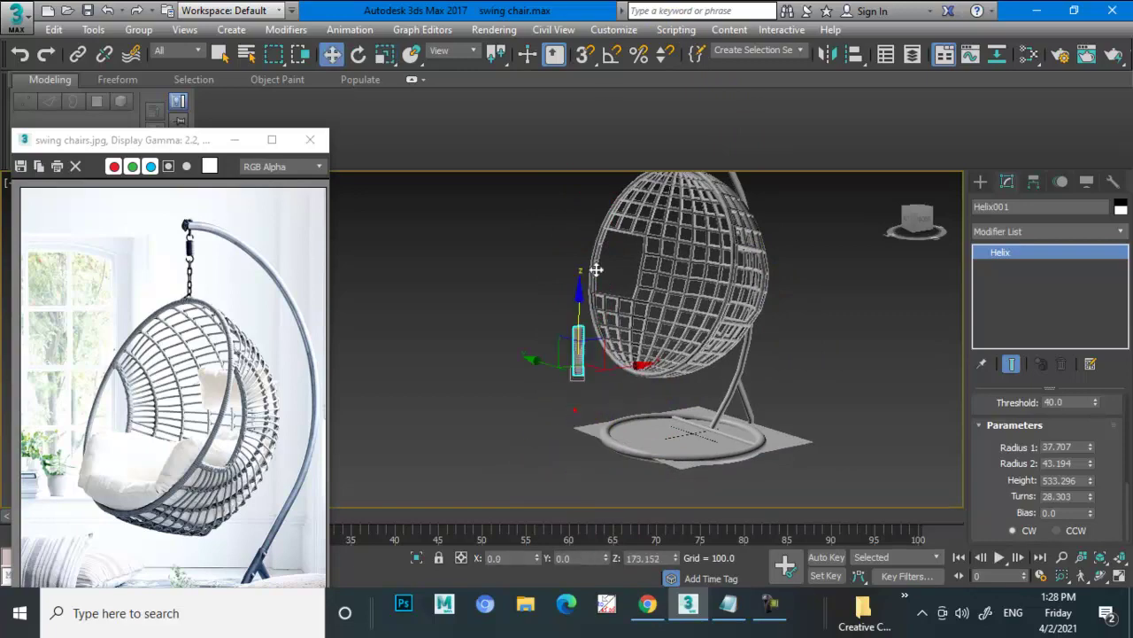
{"action": "left_click_drag", "start_coordinate": [589, 412], "coordinate": [617, 136]}
In the maximized Left view, move the helix right toward the top of the pole.
{"action": "key", "text": "alt+w"}
{"action": "right_click", "coordinate": [824, 295]}
{"action": "key", "text": "alt+w"}
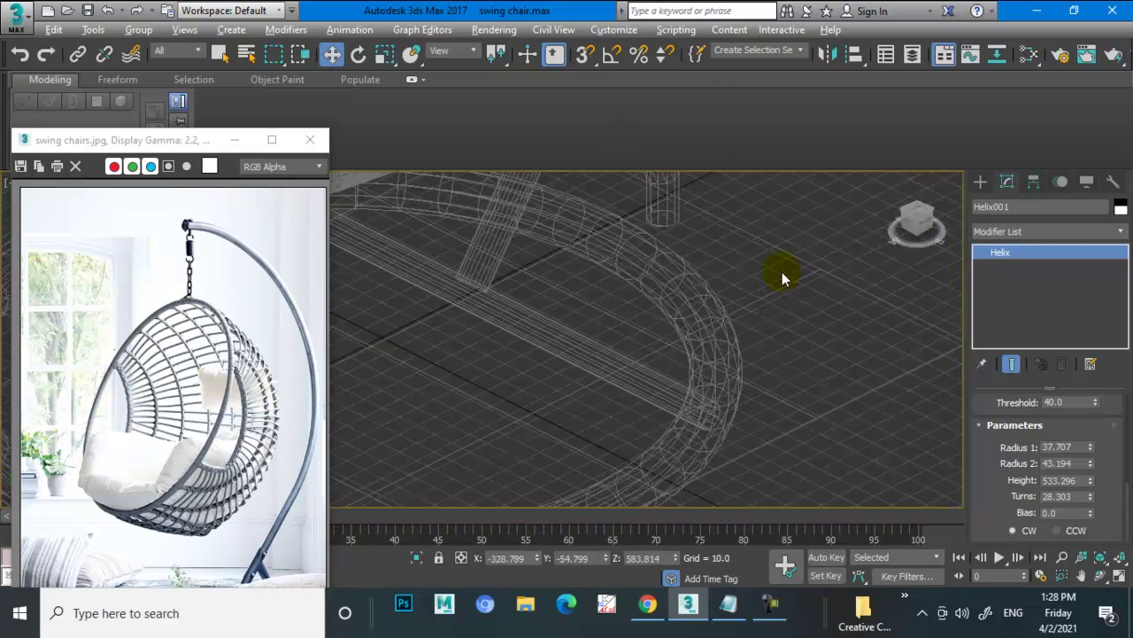
{"action": "key", "text": "l"}
{"action": "scroll", "coordinate": [646, 318], "scroll_direction": "up", "scroll_amount": 3}
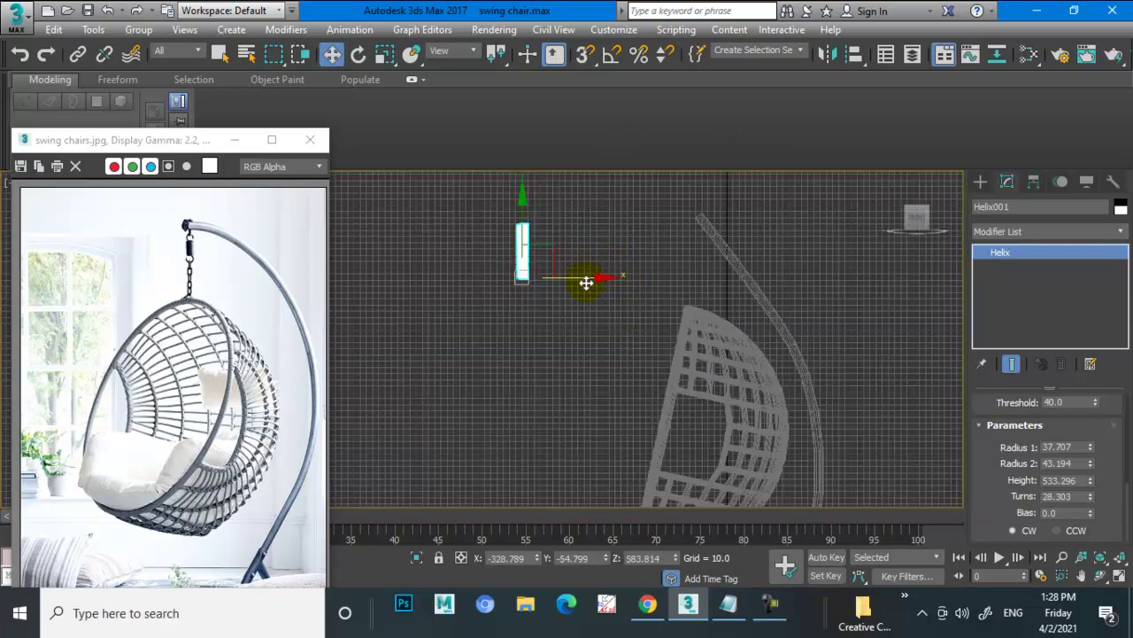
{"action": "left_click_drag", "start_coordinate": [587, 283], "coordinate": [756, 294]}
{"action": "scroll", "coordinate": [730, 270], "scroll_direction": "up", "scroll_amount": 3}
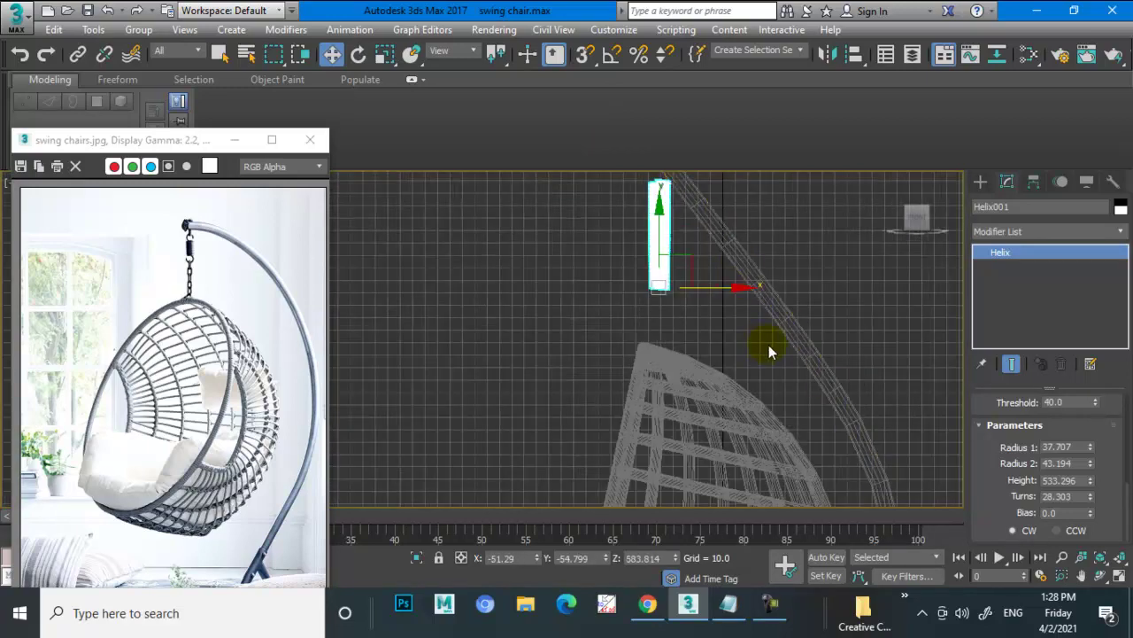
Set the helix height to 330.643 and check its placement in the Front view.
{"action": "left_click_drag", "start_coordinate": [1092, 494], "coordinate": [1096, 508]}
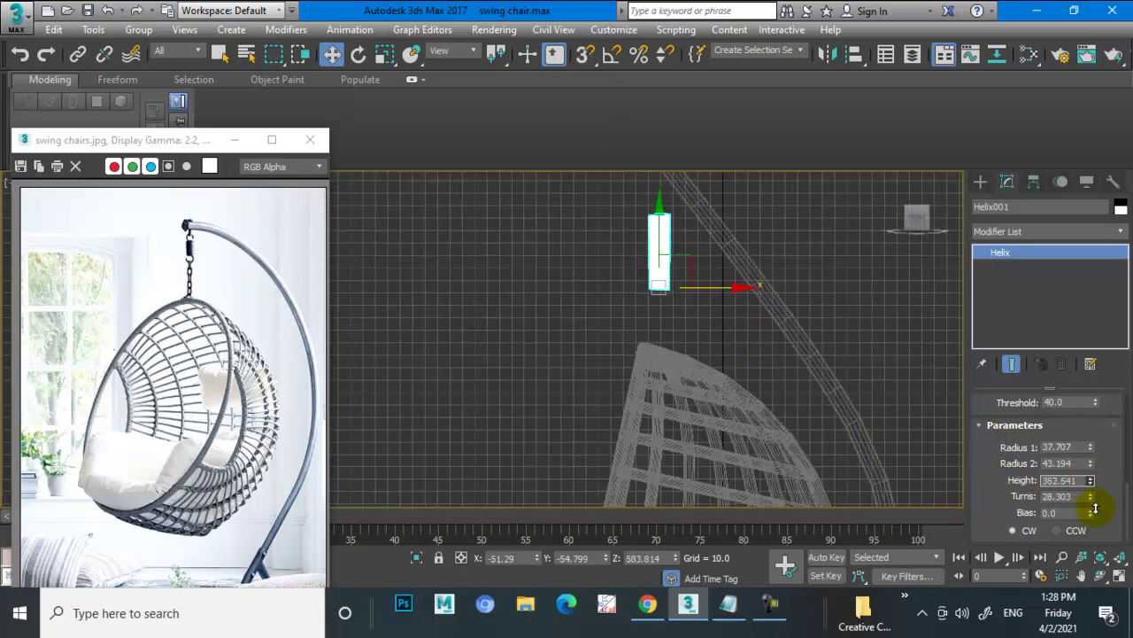
{"action": "key", "text": "alt+w"}
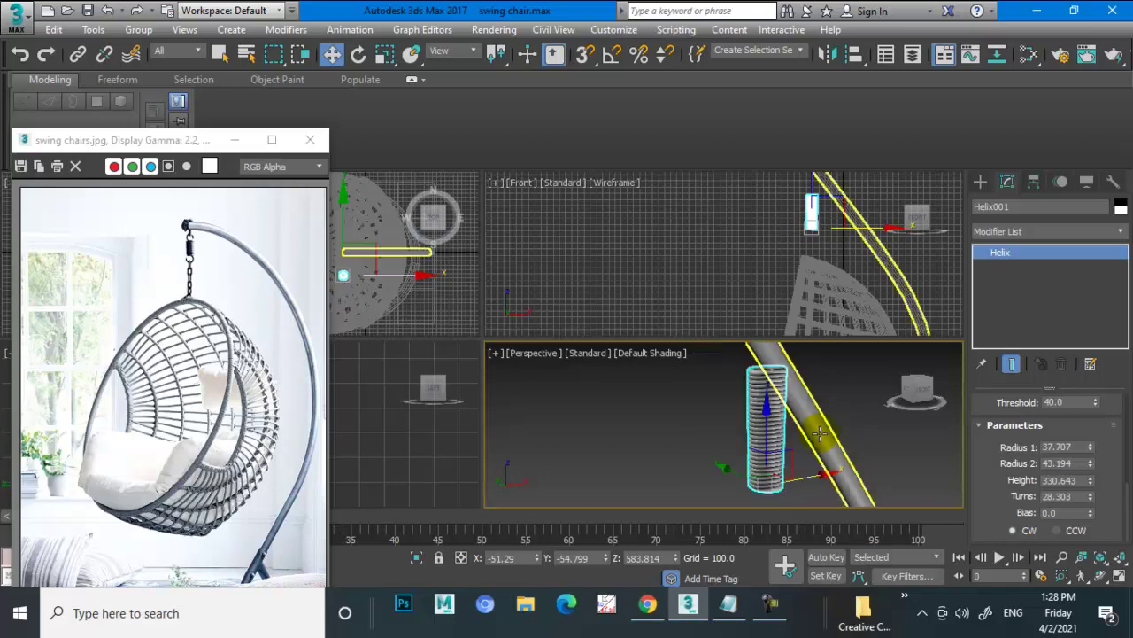
{"action": "scroll", "coordinate": [824, 252], "scroll_direction": "up", "scroll_amount": 2}
{"action": "key", "text": "alt+w"}
{"action": "scroll", "coordinate": [572, 250], "scroll_direction": "up", "scroll_amount": 3}
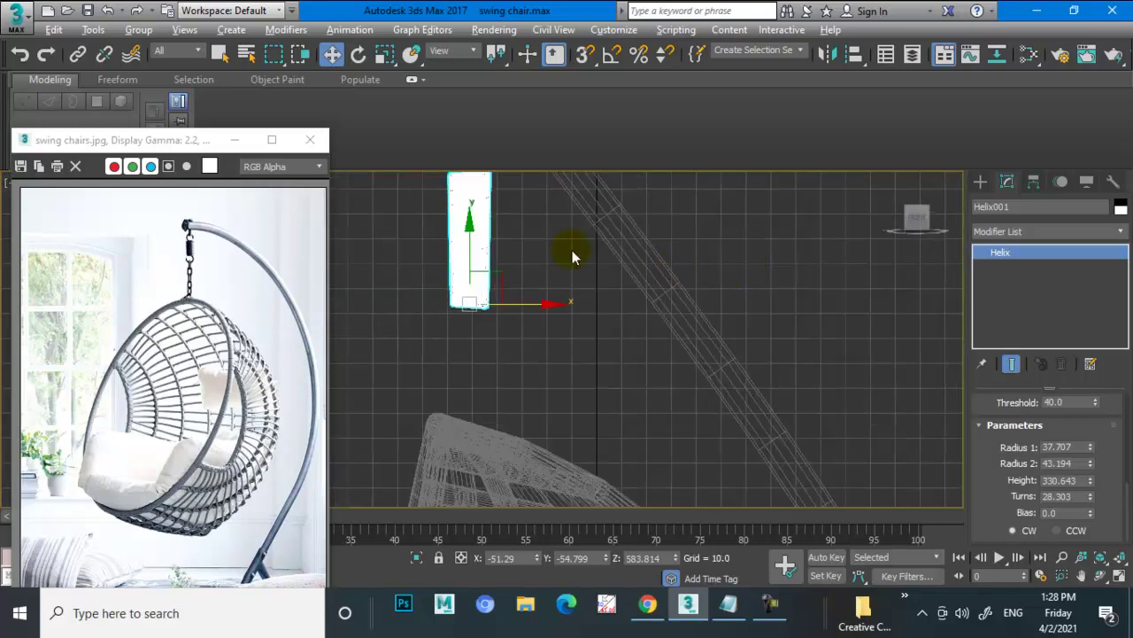
{"action": "scroll", "coordinate": [567, 261], "scroll_direction": "up", "scroll_amount": 2}
{"action": "scroll", "coordinate": [607, 321], "scroll_direction": "down", "scroll_amount": 1}
{"action": "scroll", "coordinate": [645, 341], "scroll_direction": "down", "scroll_amount": 3}
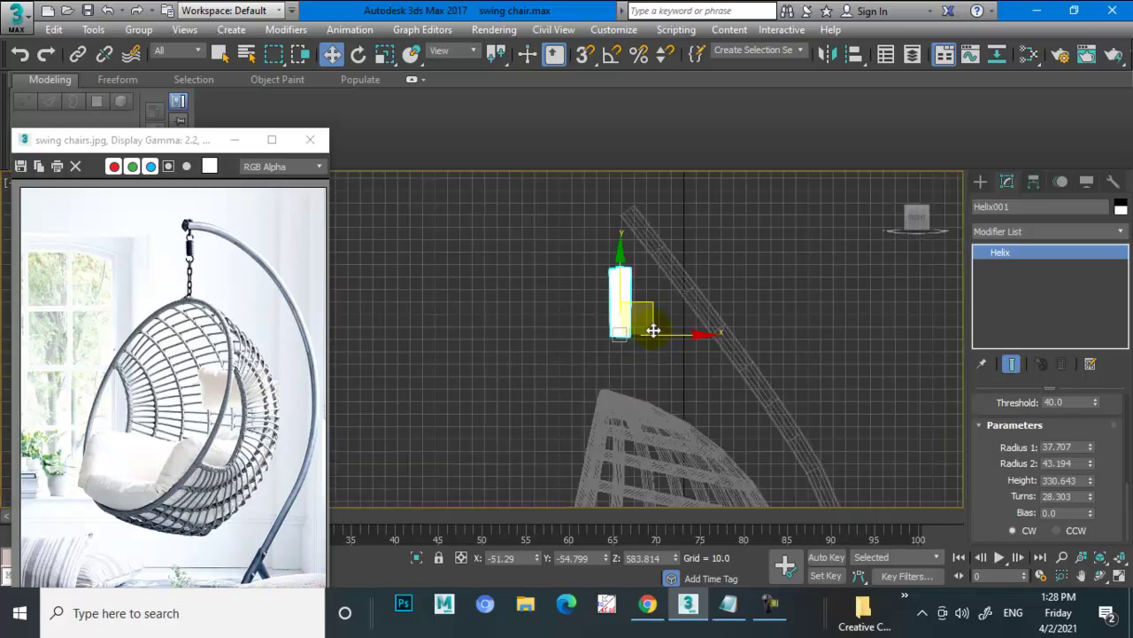
{"action": "scroll", "coordinate": [657, 337], "scroll_direction": "up", "scroll_amount": 3}
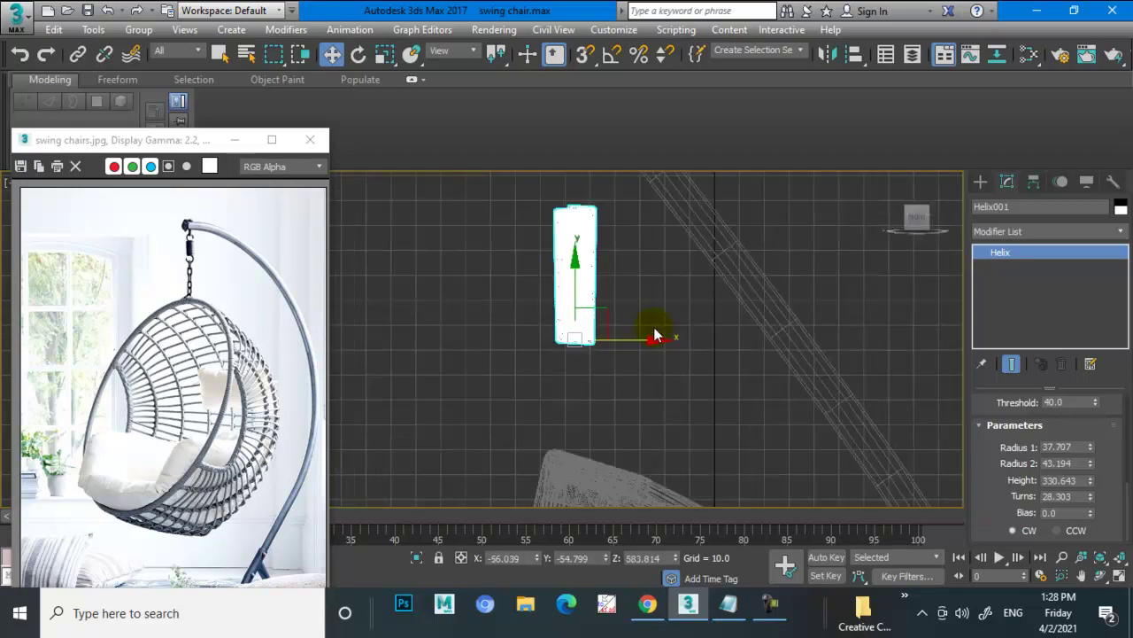
{"action": "left_click", "coordinate": [979, 182]}
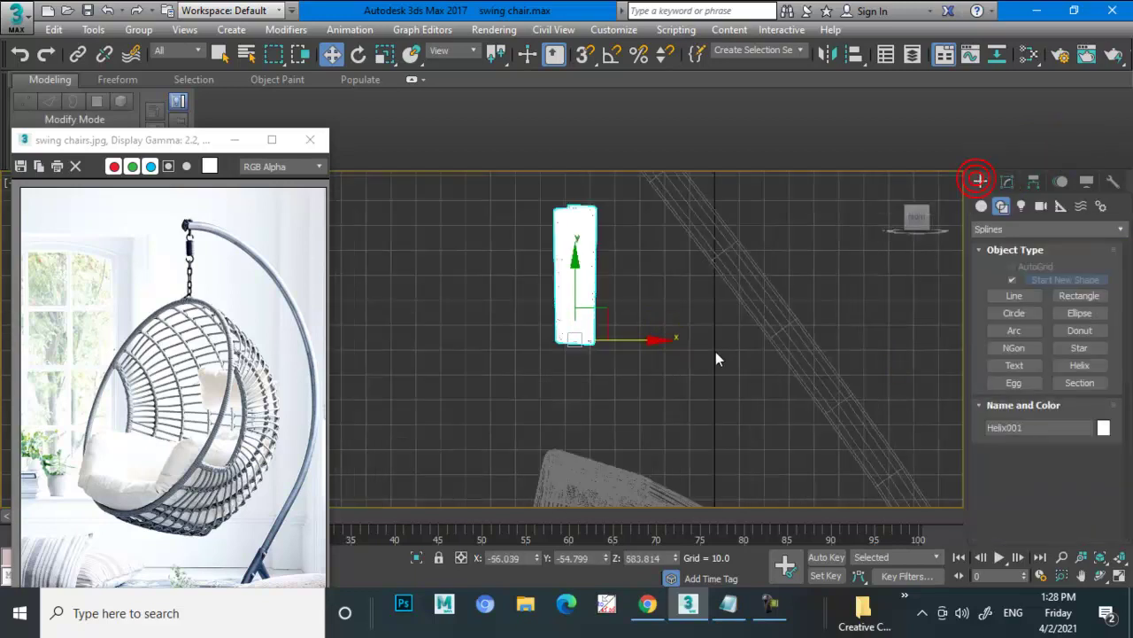
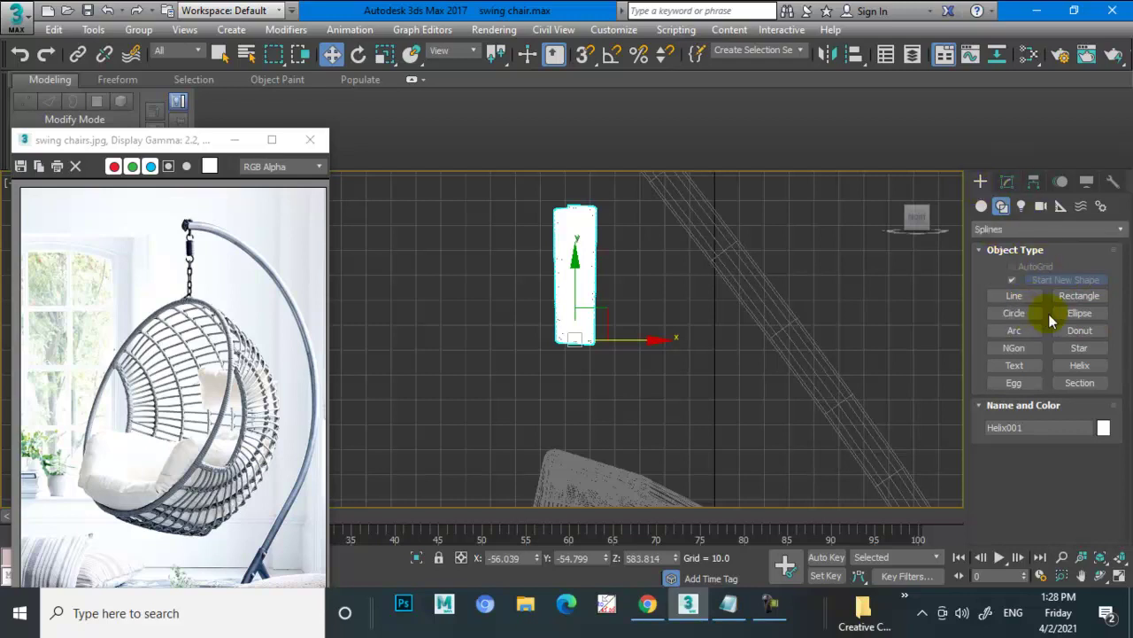
Start a new Line spline below the spring, placing the hook's first point.
{"action": "left_click", "coordinate": [1016, 296]}
{"action": "scroll", "coordinate": [625, 336], "scroll_direction": "up", "scroll_amount": 2}
{"action": "scroll", "coordinate": [607, 359], "scroll_direction": "up", "scroll_amount": 2}
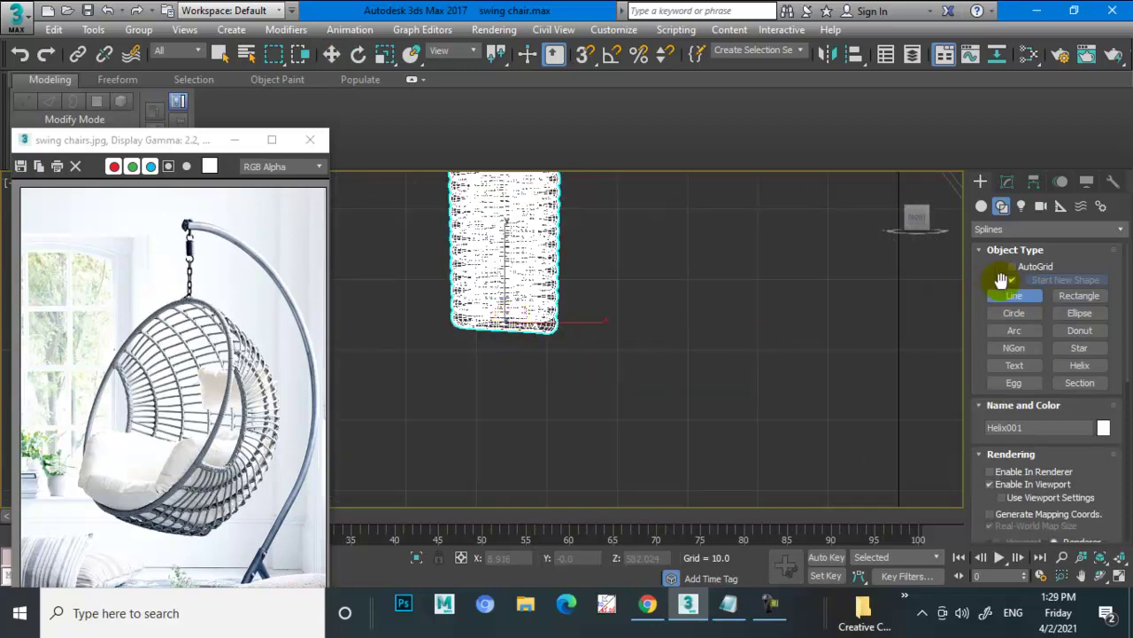
{"action": "left_click", "coordinate": [506, 306]}
{"action": "right_click", "coordinate": [516, 392]}
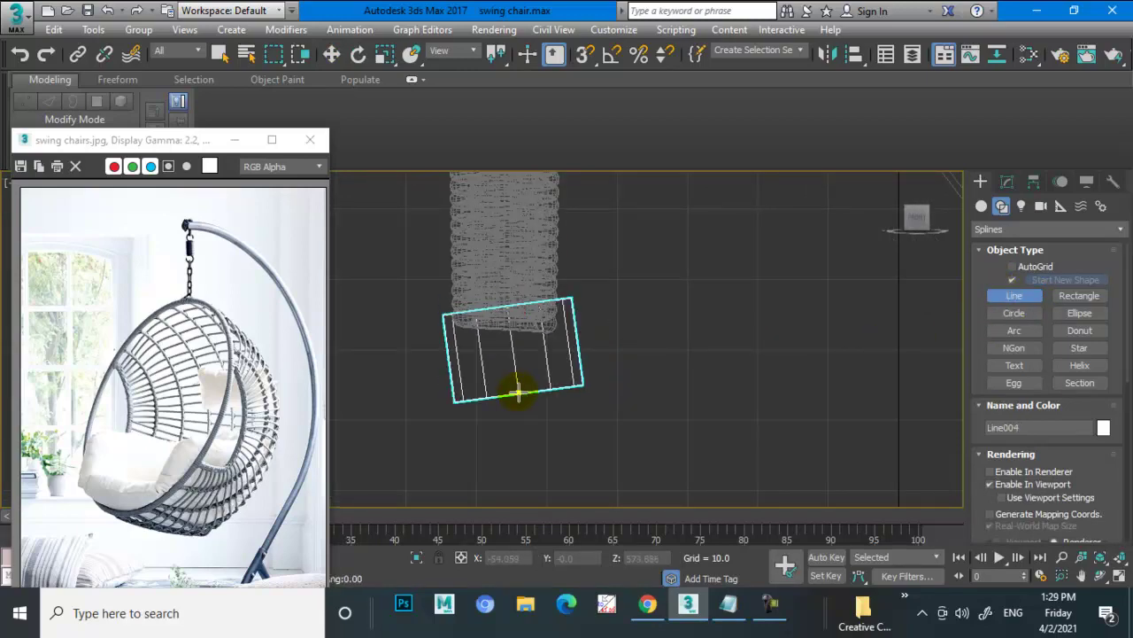
{"action": "left_click", "coordinate": [513, 303]}
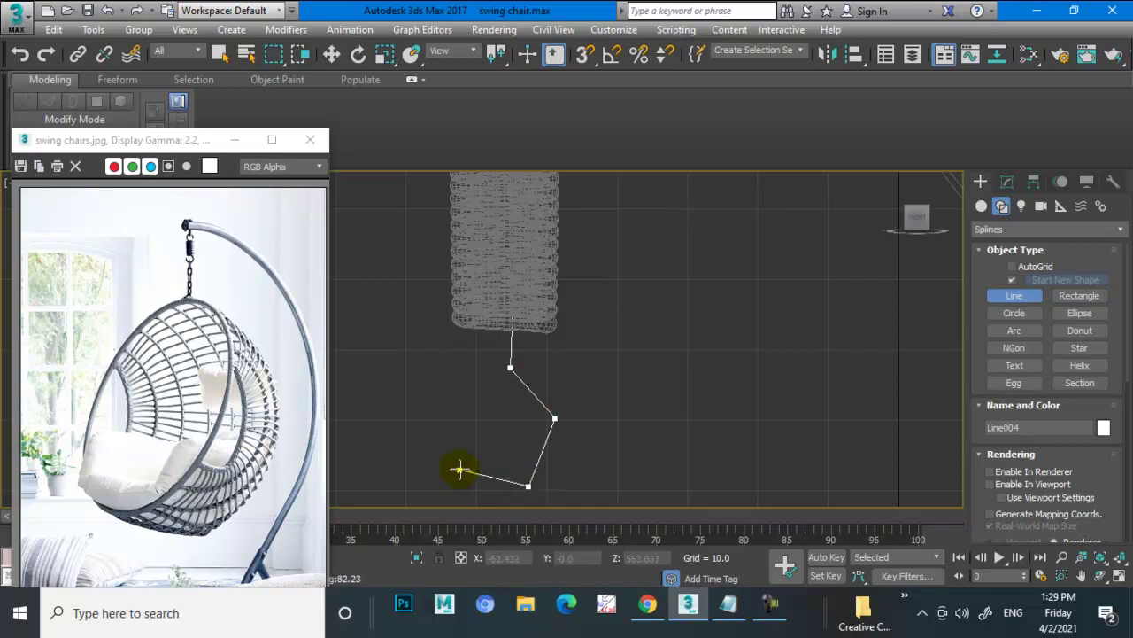
Finish the hook line and fillet its lower corners into a smooth J curve.
{"action": "left_click", "coordinate": [449, 436]}
{"action": "key", "text": "w"}
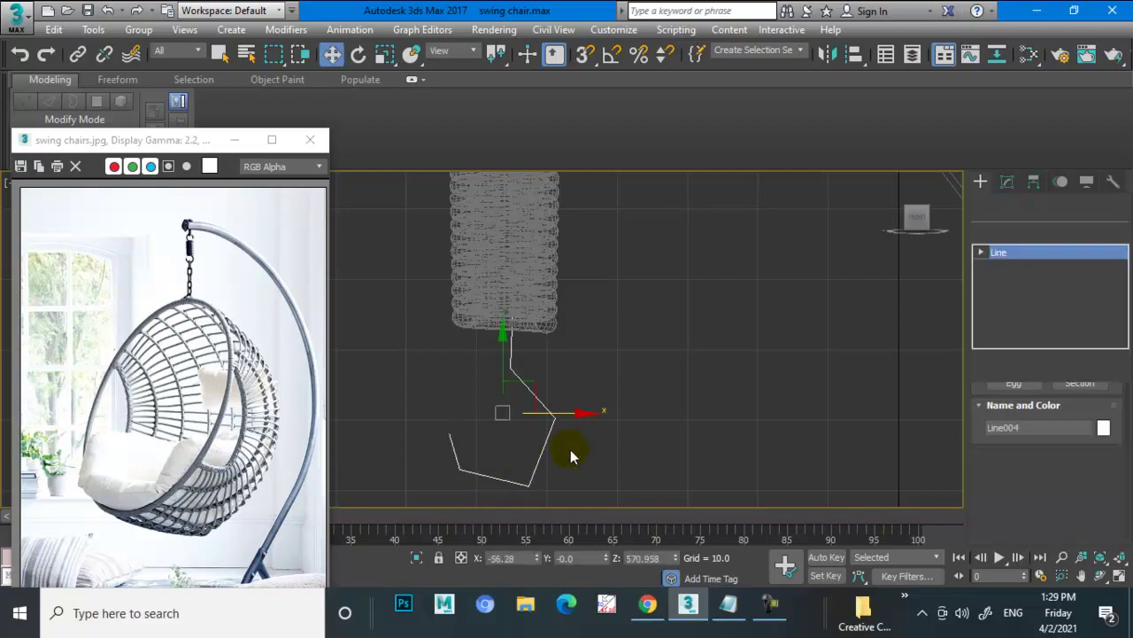
{"action": "left_click_drag", "start_coordinate": [388, 393], "coordinate": [467, 446]}
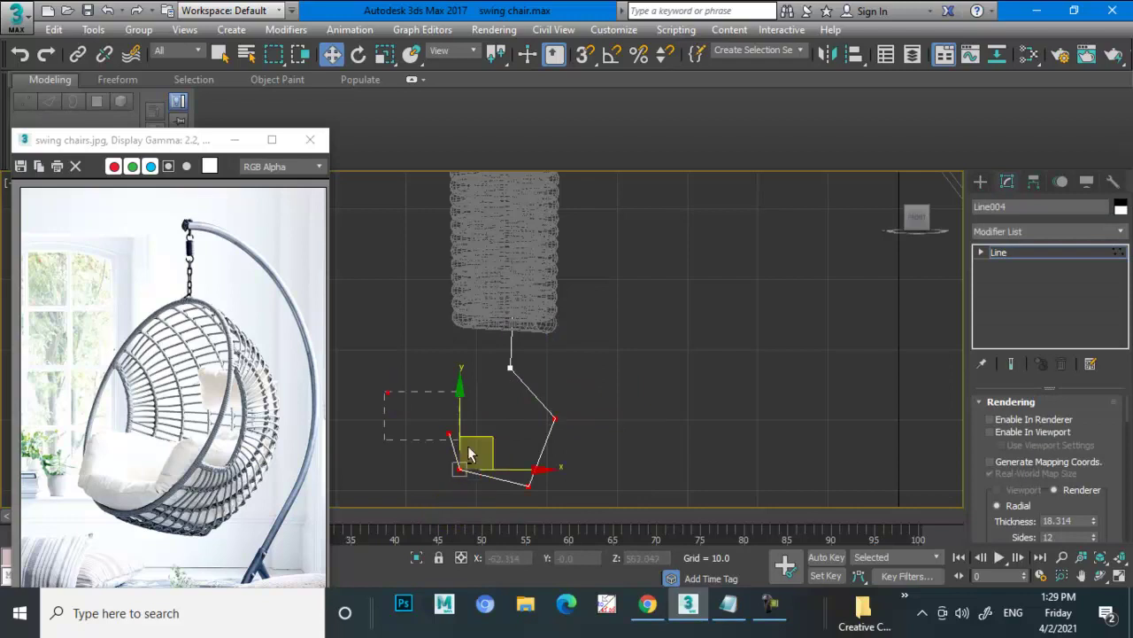
{"action": "scroll", "coordinate": [984, 515], "scroll_direction": "down", "scroll_amount": 3}
{"action": "scroll", "coordinate": [1001, 501], "scroll_direction": "down", "scroll_amount": 2}
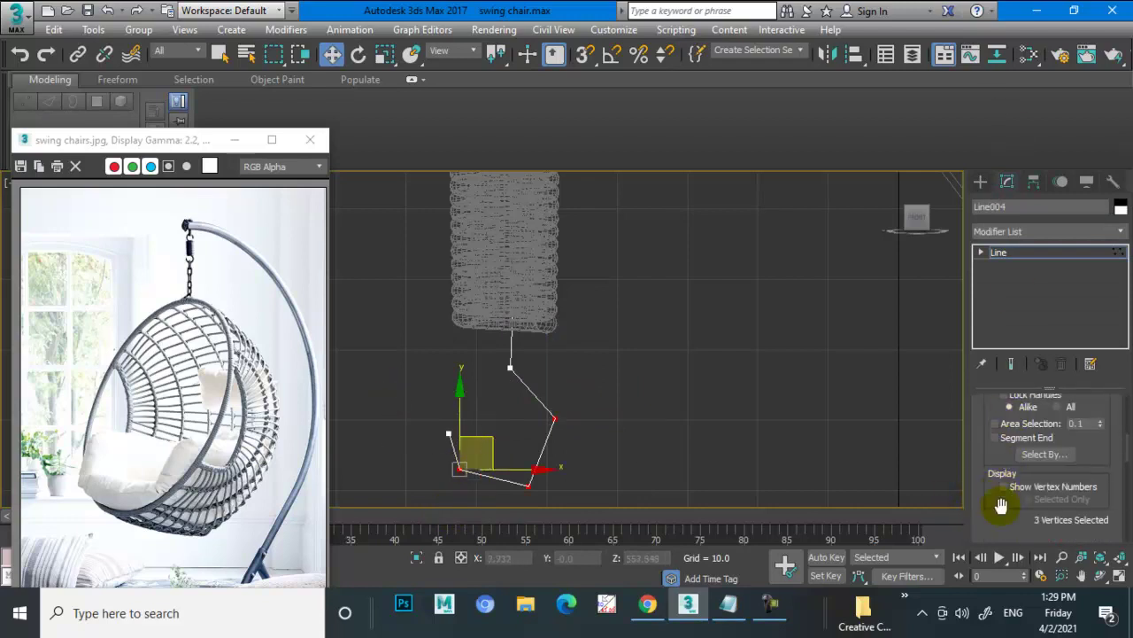
{"action": "scroll", "coordinate": [1001, 501], "scroll_direction": "down", "scroll_amount": 3}
{"action": "scroll", "coordinate": [1001, 501], "scroll_direction": "down", "scroll_amount": 2}
{"action": "scroll", "coordinate": [983, 469], "scroll_direction": "down", "scroll_amount": 2}
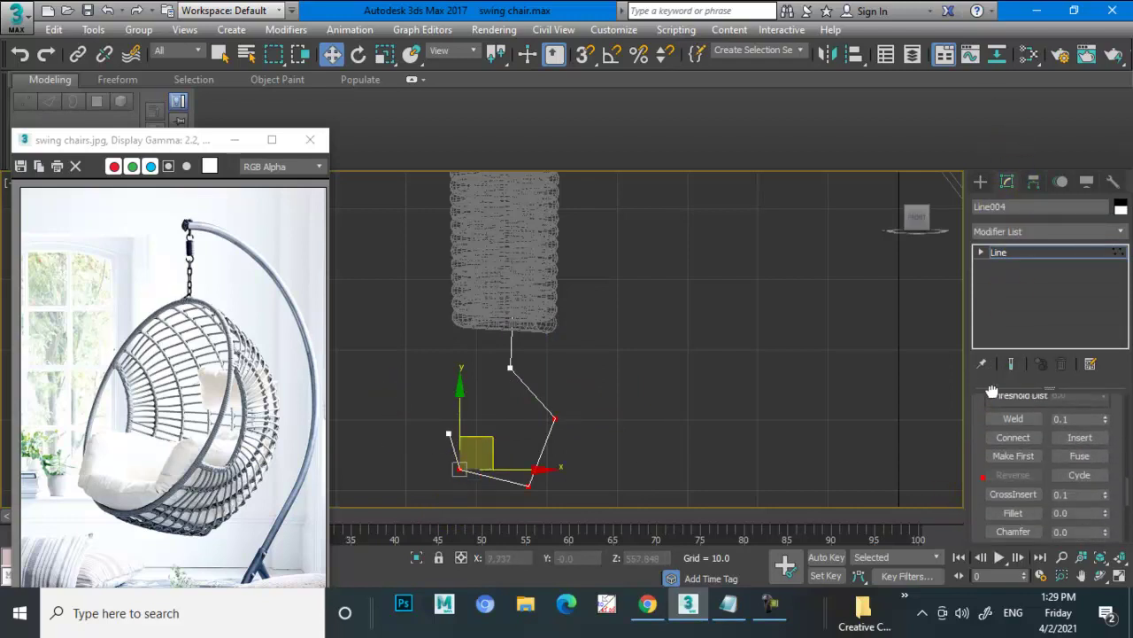
{"action": "left_click", "coordinate": [1022, 512]}
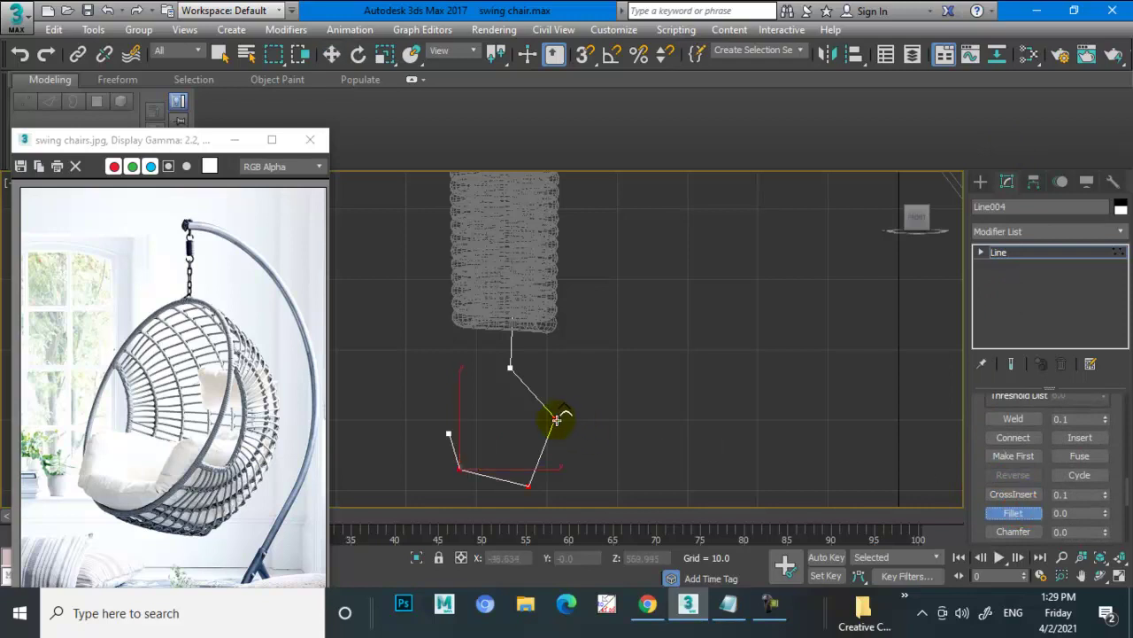
{"action": "left_click_drag", "start_coordinate": [557, 420], "coordinate": [538, 360]}
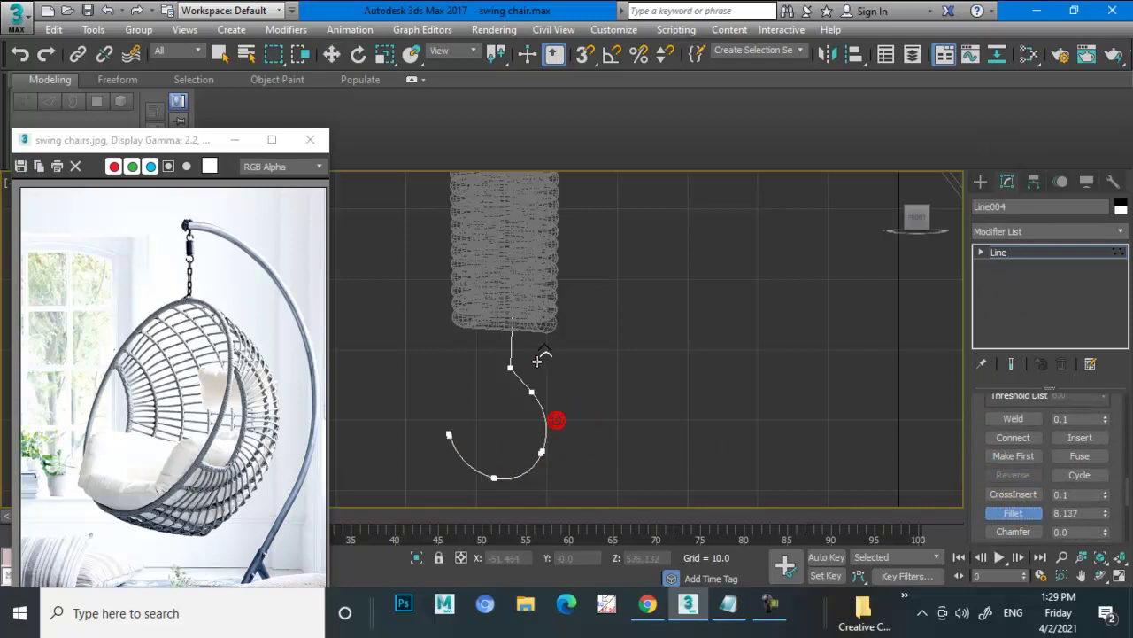
{"action": "left_click", "coordinate": [1005, 253]}
Enable viewport rendering on the hook and set its tube thickness to about 2.47.
{"action": "scroll", "coordinate": [975, 421], "scroll_direction": "up", "scroll_amount": 2}
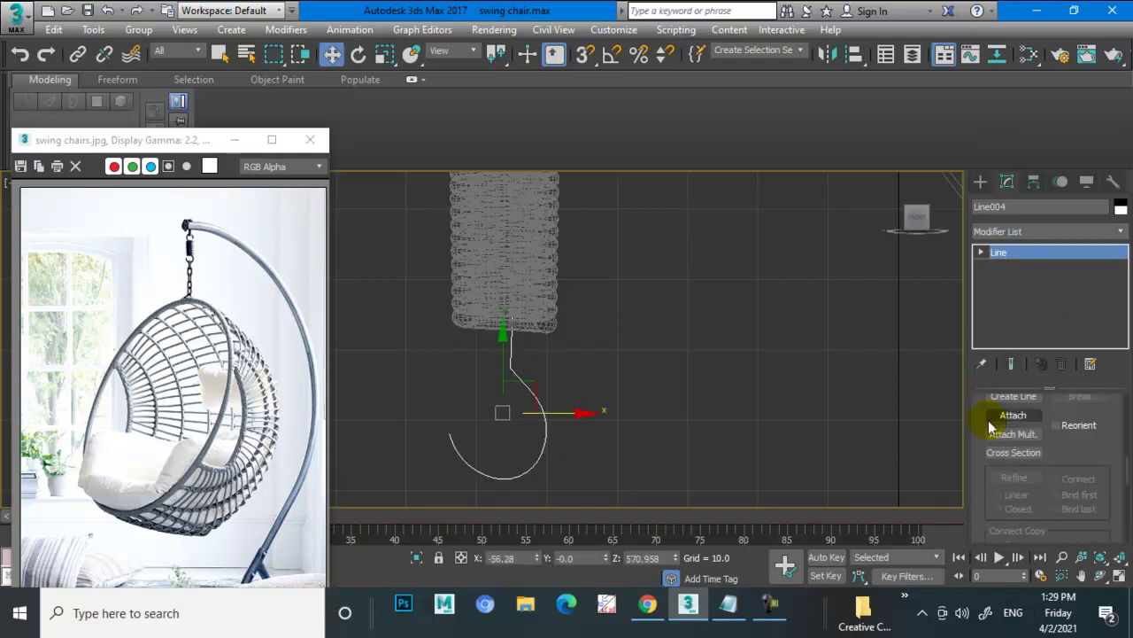
{"action": "scroll", "coordinate": [983, 414], "scroll_direction": "up", "scroll_amount": 2}
{"action": "scroll", "coordinate": [984, 410], "scroll_direction": "up", "scroll_amount": 2}
{"action": "scroll", "coordinate": [996, 495], "scroll_direction": "up", "scroll_amount": 2}
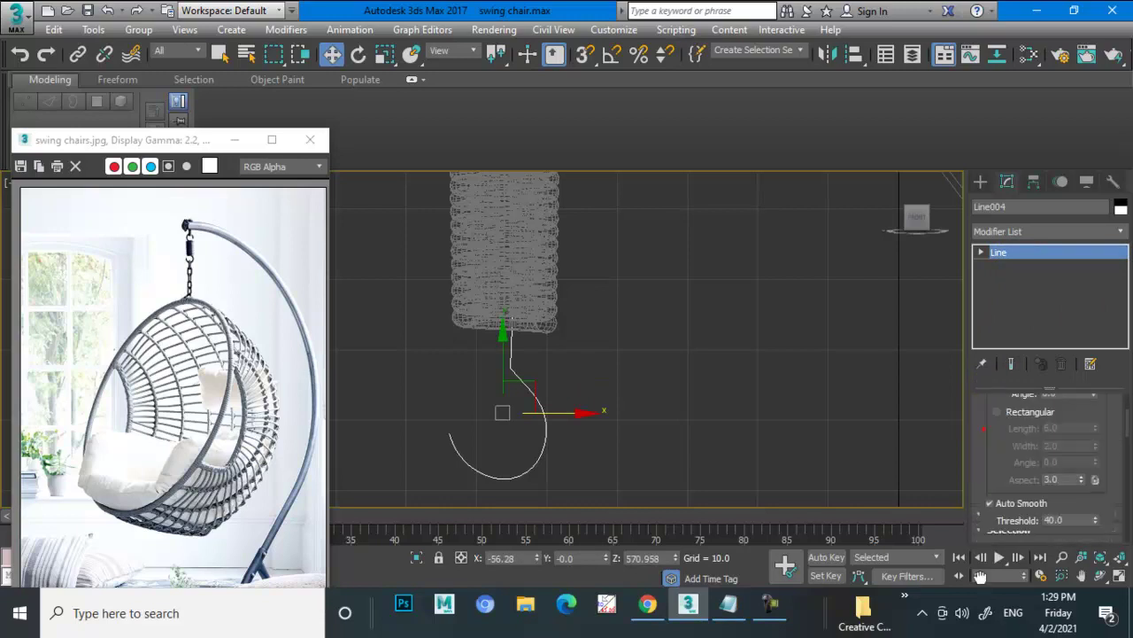
{"action": "scroll", "coordinate": [983, 451], "scroll_direction": "up", "scroll_amount": 2}
{"action": "left_click", "coordinate": [1007, 434]}
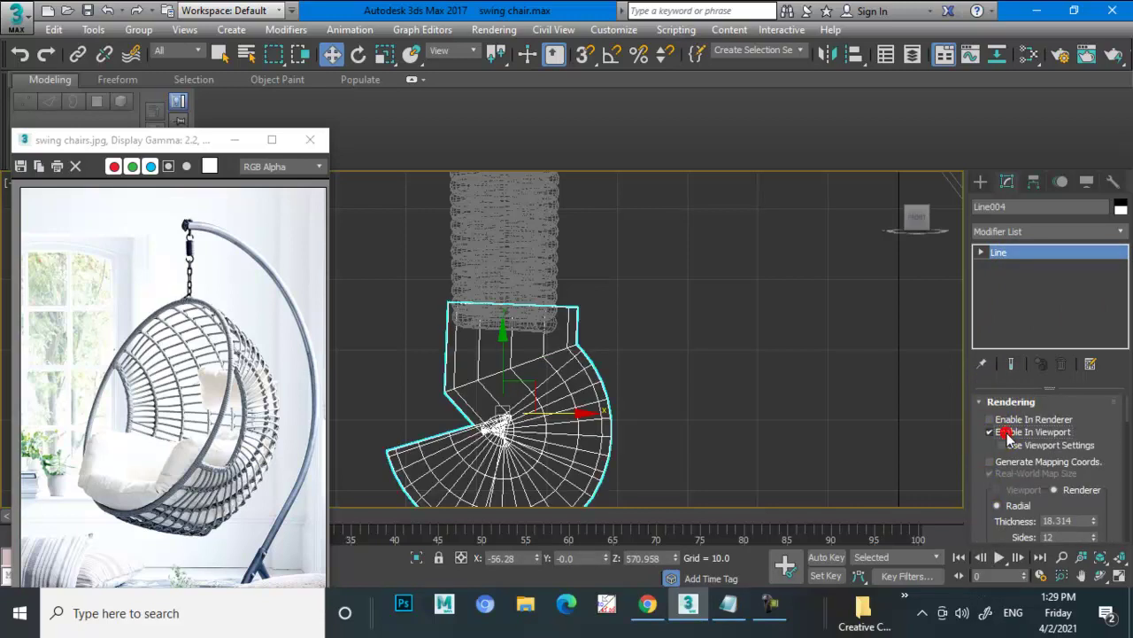
{"action": "left_click_drag", "start_coordinate": [1095, 529], "coordinate": [1118, 575]}
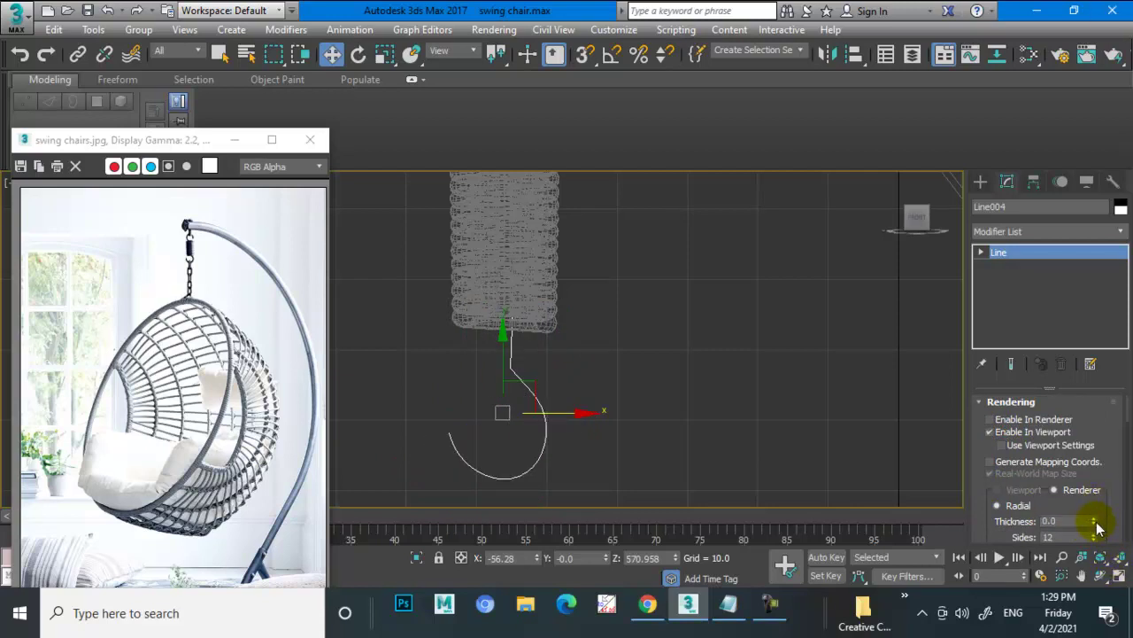
{"action": "left_click_drag", "start_coordinate": [1094, 522], "coordinate": [1068, 316]}
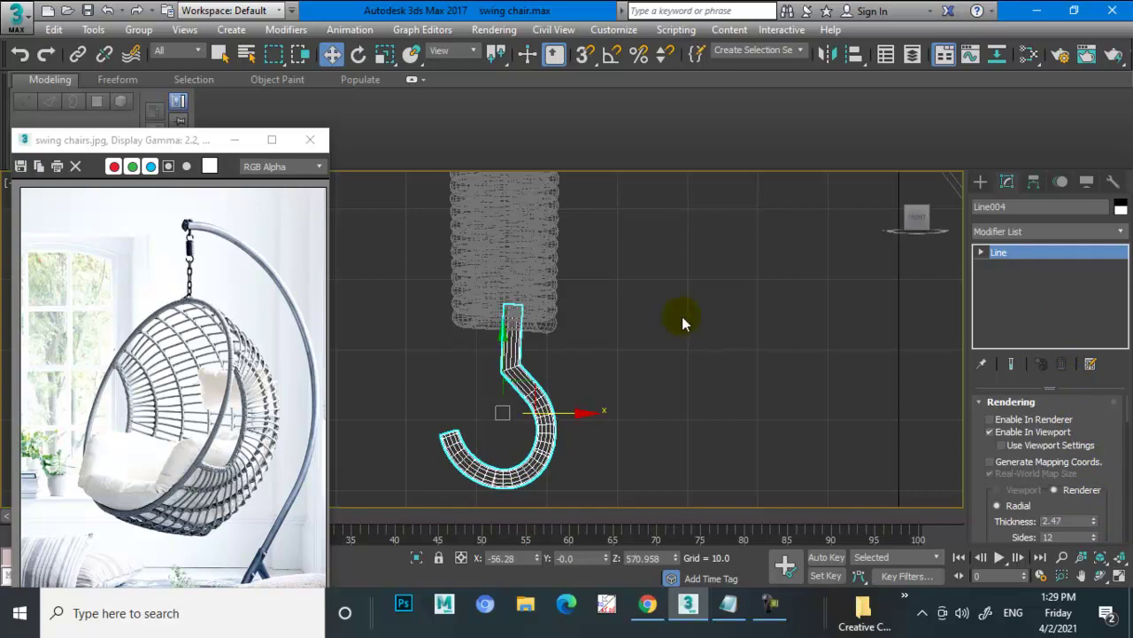
In perspective, move the hook under the spring and up into its bottom end.
{"action": "key", "text": "alt+w"}
{"action": "key", "text": "alt+w"}
{"action": "mouse_move", "coordinate": [764, 393]}
{"action": "middle_mouse_down", "text": "alt"}
{"action": "mouse_move", "coordinate": [700, 399]}
{"action": "mouse_move", "coordinate": [564, 322]}
{"action": "middle_mouse_up", "text": "alt"}
{"action": "left_click_drag", "start_coordinate": [521, 324], "coordinate": [736, 387]}
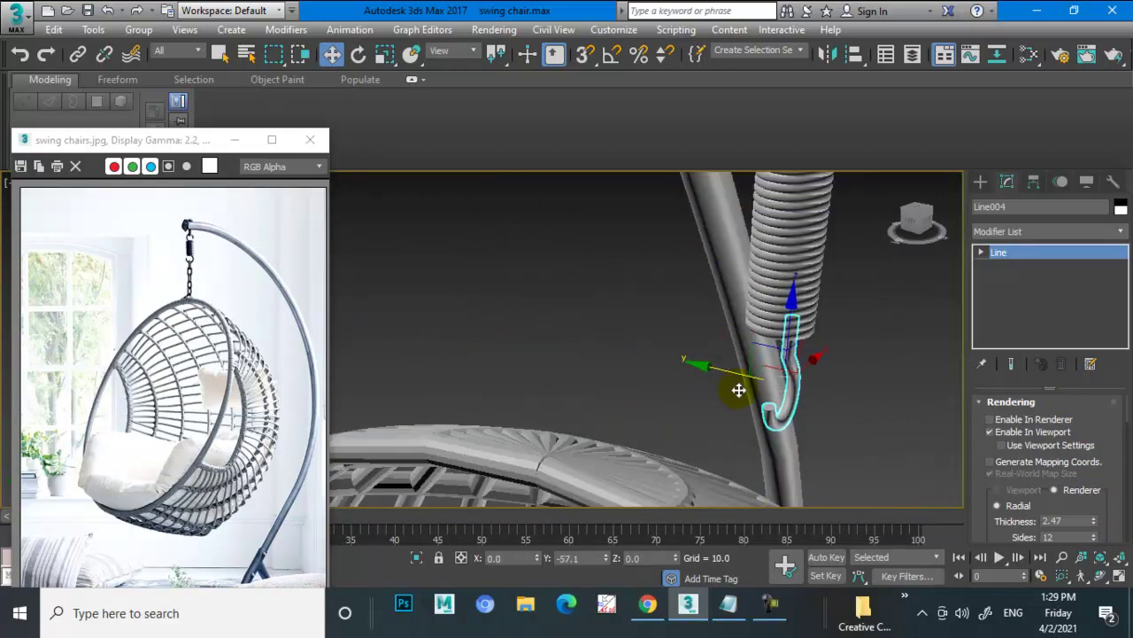
{"action": "mouse_move", "coordinate": [738, 387]}
{"action": "middle_mouse_down", "text": "alt"}
{"action": "mouse_move", "coordinate": [690, 356]}
{"action": "mouse_move", "coordinate": [728, 384]}
{"action": "middle_mouse_up", "text": "alt"}
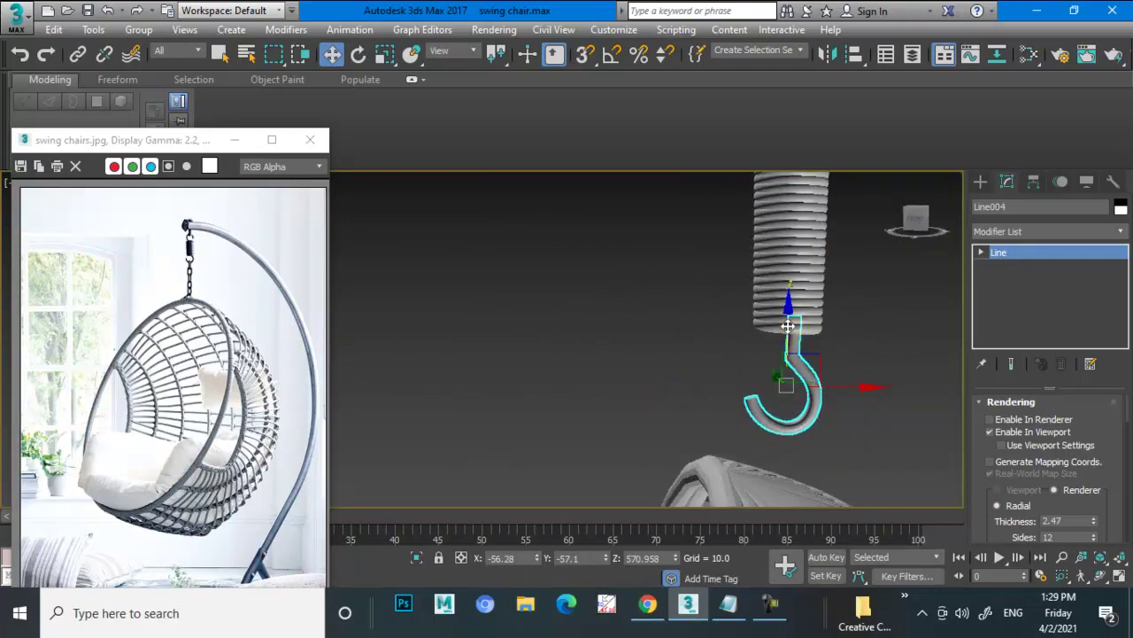
{"action": "left_click_drag", "start_coordinate": [788, 349], "coordinate": [788, 306]}
{"action": "middle_click_drag", "start_coordinate": [788, 306], "coordinate": [894, 341], "text": "alt"}
{"action": "left_click", "coordinate": [801, 266], "text": "ctrl"}
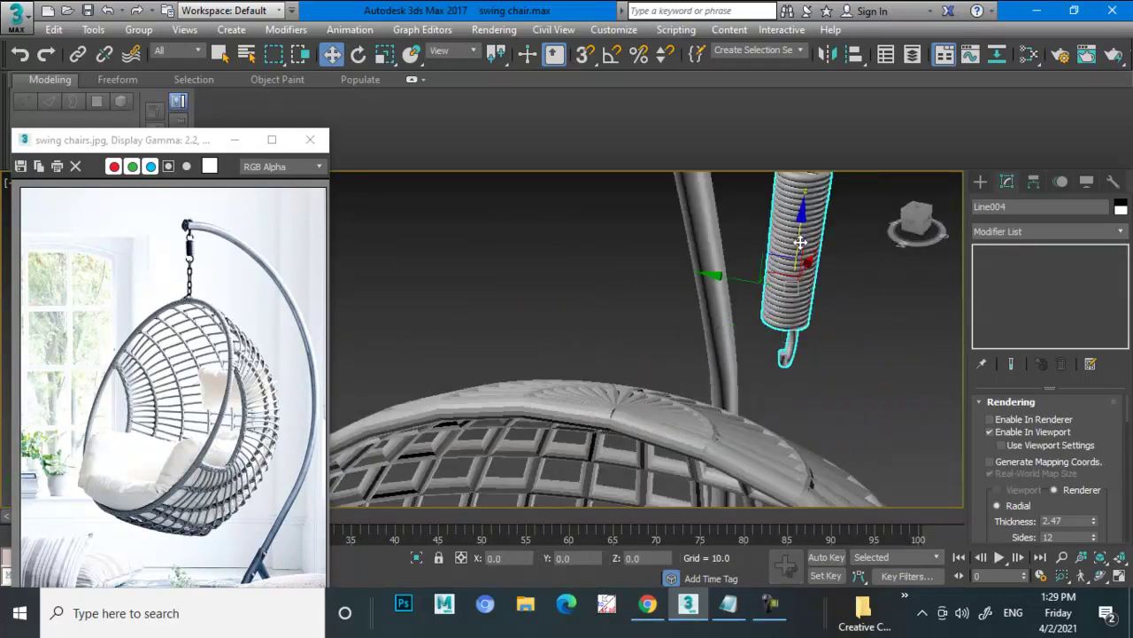
{"action": "mouse_move", "coordinate": [801, 266]}
{"action": "middle_mouse_down", "text": "alt"}
{"action": "mouse_move", "coordinate": [673, 354]}
{"action": "mouse_move", "coordinate": [543, 413]}
{"action": "middle_mouse_up", "text": "alt"}
In the enlarged front view, line the hook up horizontally with the spring.
{"action": "key", "text": "alt+w"}
{"action": "right_click", "coordinate": [443, 430]}
{"action": "key", "text": "alt+w"}
{"action": "key", "text": "z"}
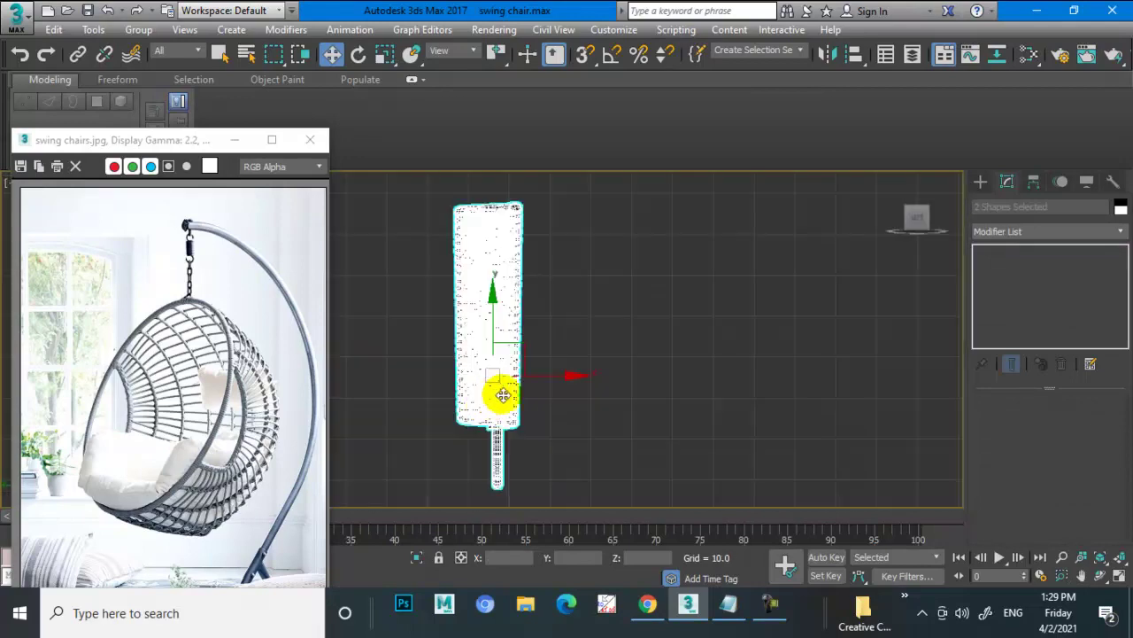
{"action": "scroll", "coordinate": [499, 392], "scroll_direction": "down", "scroll_amount": 5}
{"action": "scroll", "coordinate": [675, 376], "scroll_direction": "up", "scroll_amount": 1}
{"action": "left_click_drag", "start_coordinate": [675, 375], "coordinate": [572, 367]}
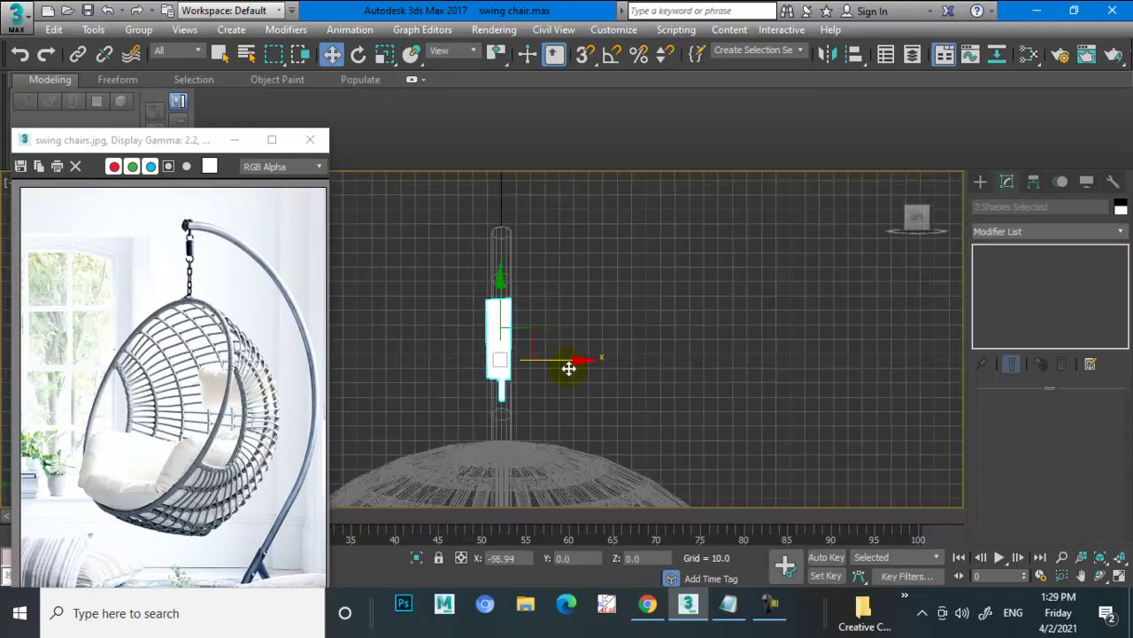
{"action": "left_click", "coordinate": [545, 379]}
{"action": "left_click", "coordinate": [503, 390]}
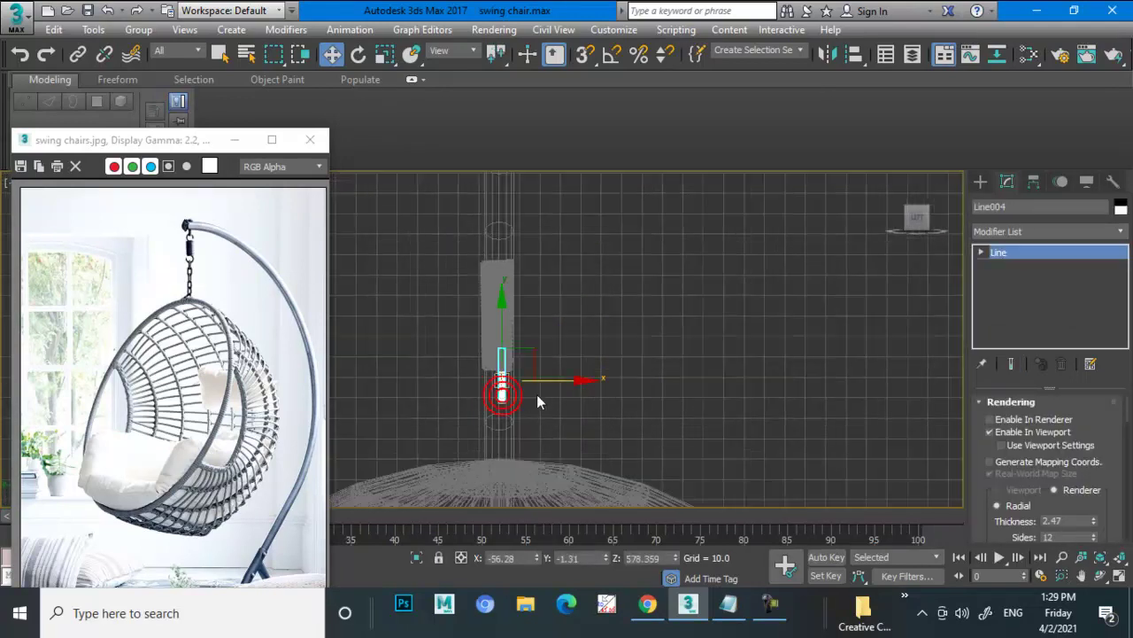
{"action": "left_click_drag", "start_coordinate": [569, 380], "coordinate": [563, 380]}
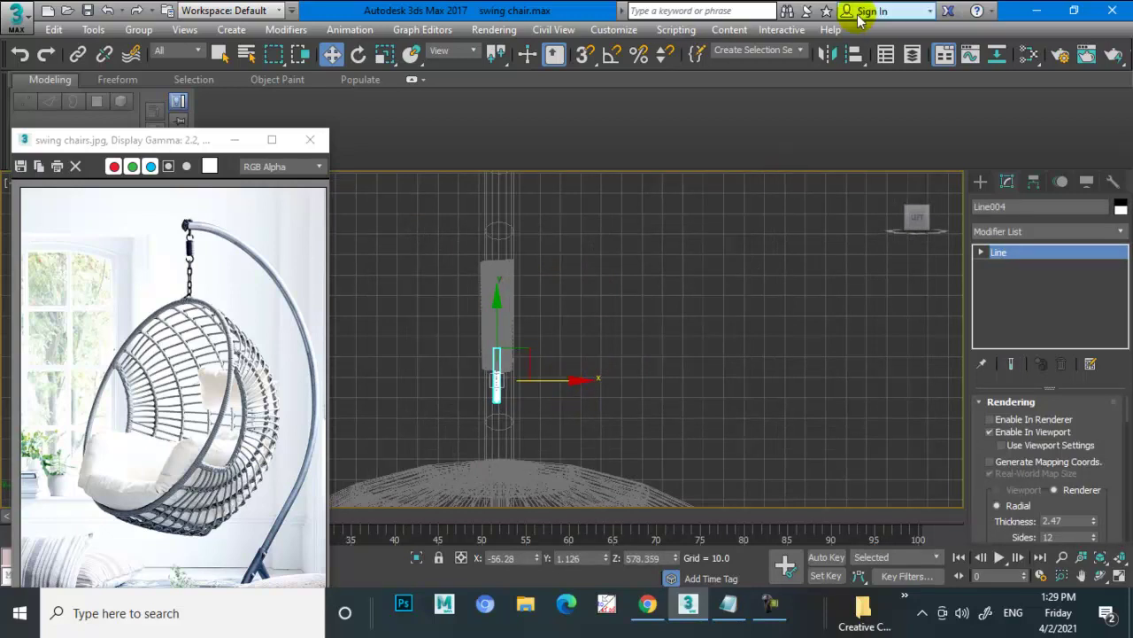
Mirror a copy of the hook and move it up to the spring's top end.
{"action": "left_click", "coordinate": [826, 54]}
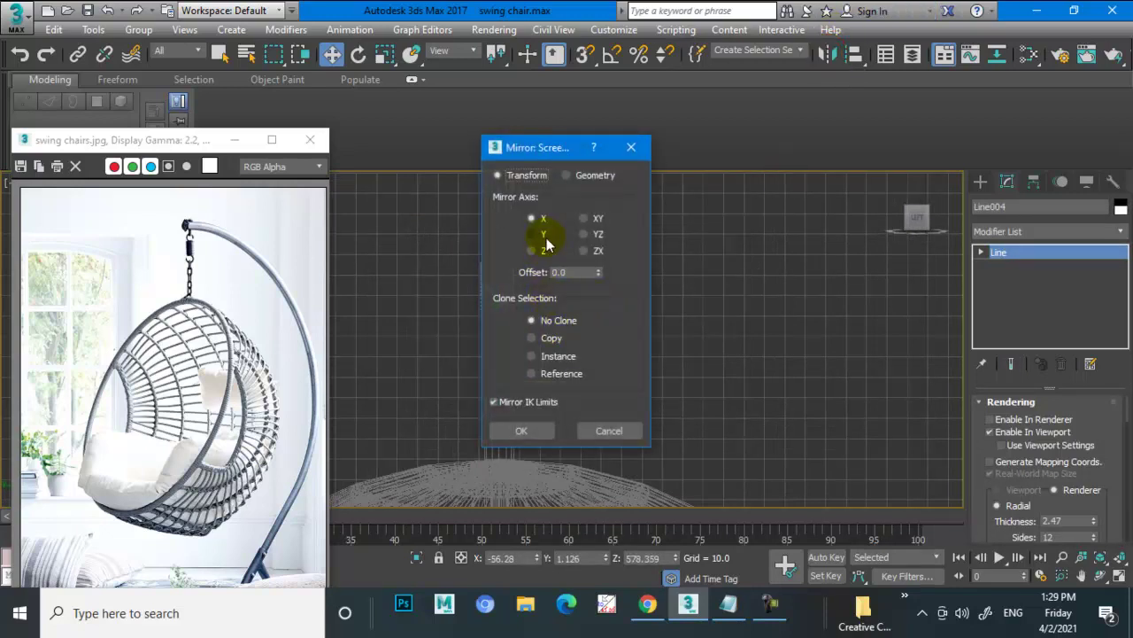
{"action": "left_click", "coordinate": [521, 430]}
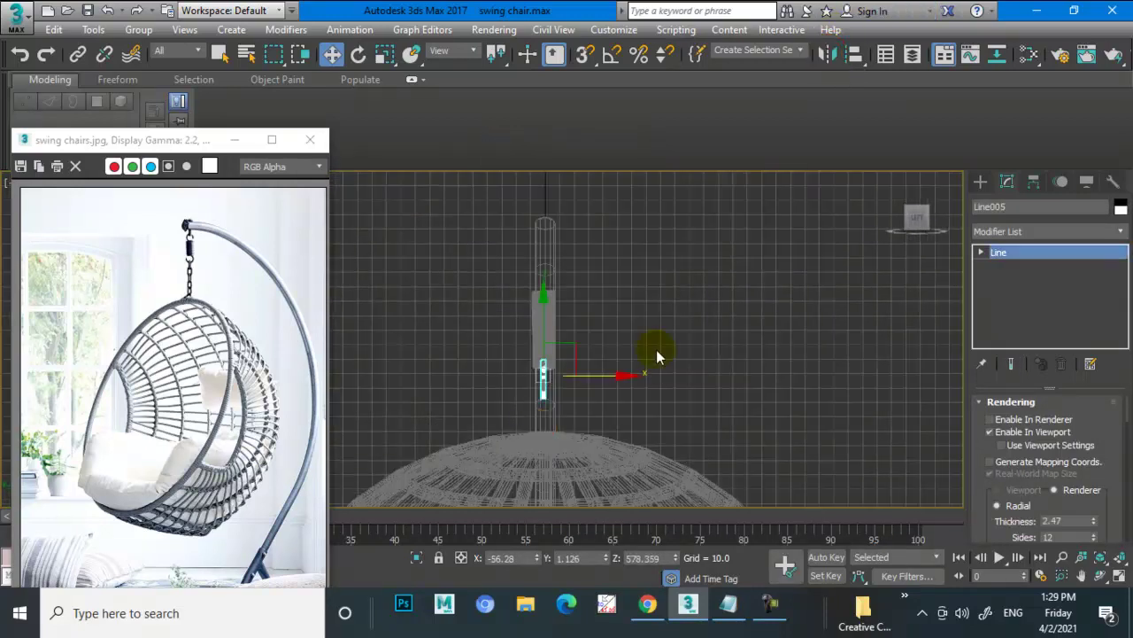
{"action": "scroll", "coordinate": [655, 355], "scroll_direction": "down", "scroll_amount": 3}
{"action": "left_click_drag", "start_coordinate": [535, 379], "coordinate": [538, 274]}
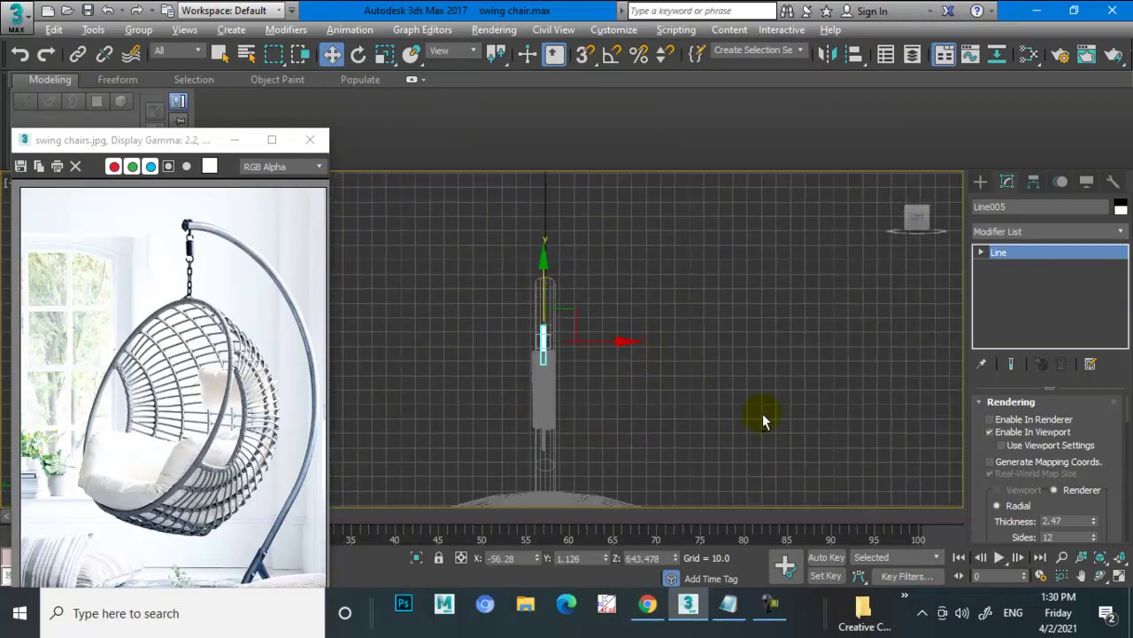
{"action": "key", "text": "alt+w"}
{"action": "right_click", "coordinate": [794, 283]}
Set the upper-right view to Front and select the tall pole with edged faces shown.
{"action": "key", "text": "f"}
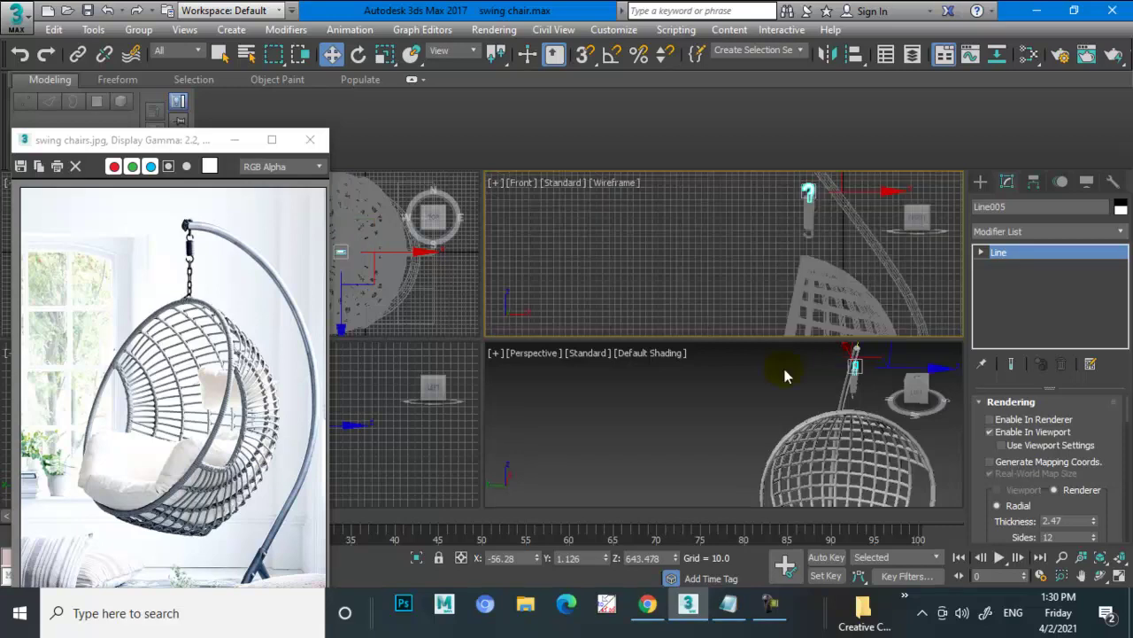
{"action": "right_click", "coordinate": [825, 393]}
{"action": "key", "text": "alt+w"}
{"action": "key", "text": "z"}
{"action": "mouse_move", "coordinate": [773, 372]}
{"action": "middle_mouse_down", "text": "alt"}
{"action": "mouse_move", "coordinate": [663, 379]}
{"action": "mouse_move", "coordinate": [698, 311]}
{"action": "middle_mouse_up", "text": "alt"}
{"action": "scroll", "coordinate": [671, 355], "scroll_direction": "down", "scroll_amount": 2}
{"action": "left_click", "coordinate": [713, 352]}
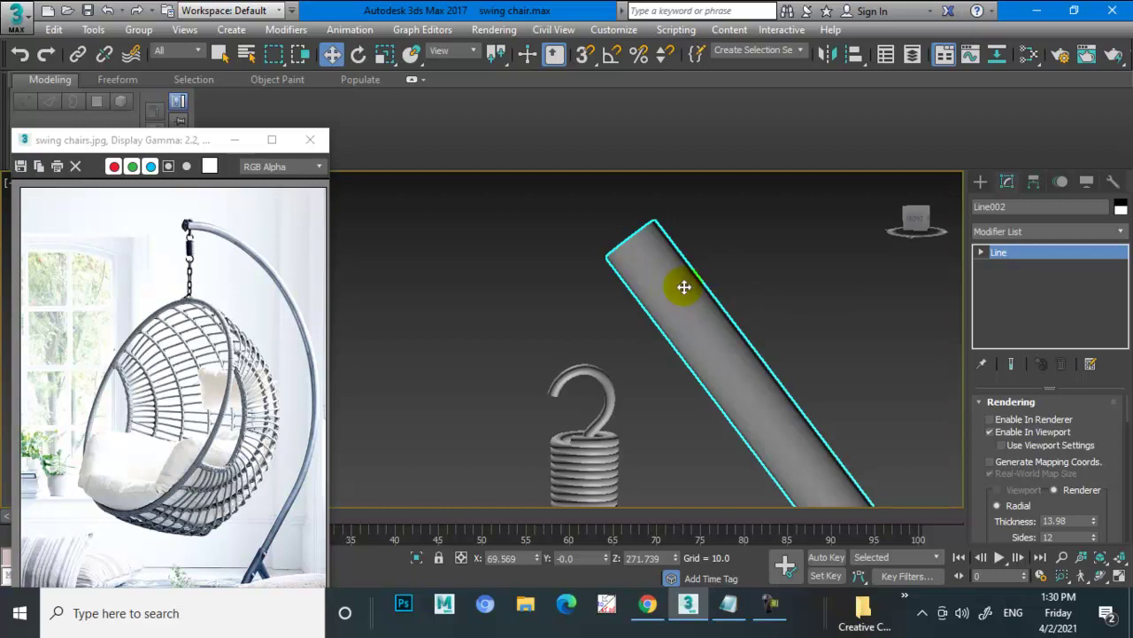
{"action": "key", "text": "F4"}
Refine the pole with extra vertices and bend its top end over to the left.
{"action": "right_click", "coordinate": [680, 286]}
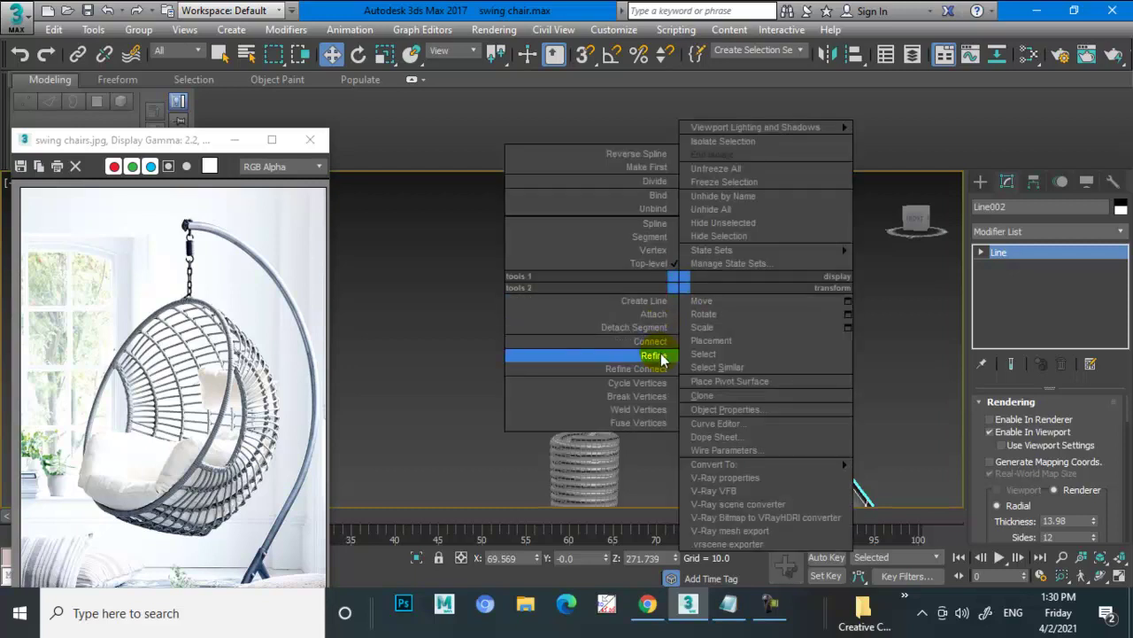
{"action": "left_click", "coordinate": [659, 352]}
{"action": "left_click", "coordinate": [678, 303]}
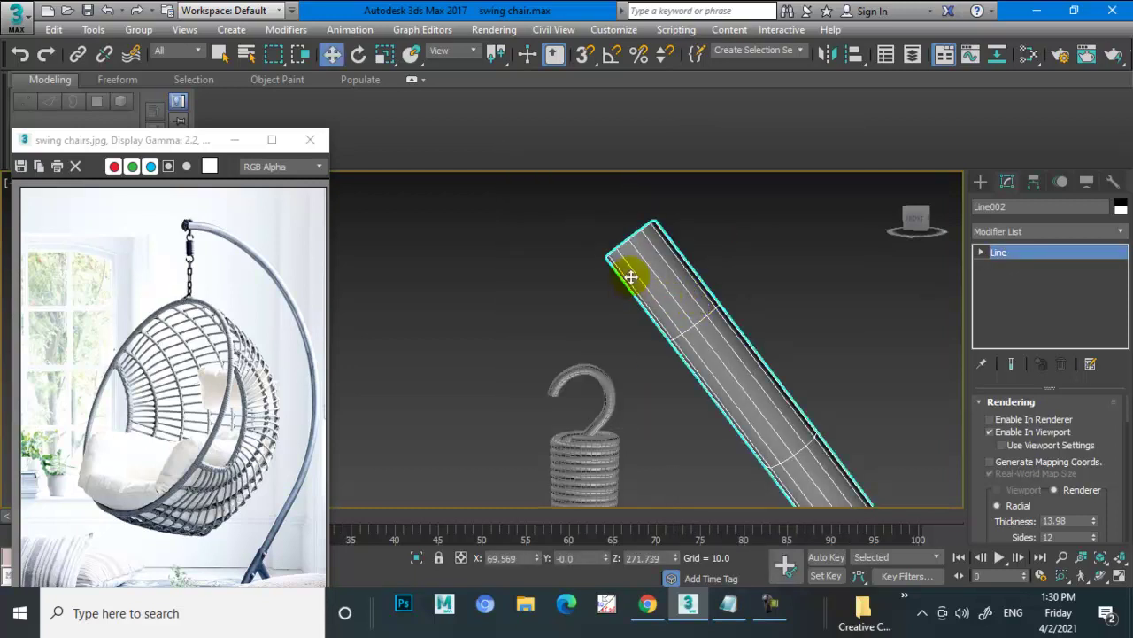
{"action": "mouse_move", "coordinate": [661, 204]}
{"action": "left_mouse_down"}
{"action": "mouse_move", "coordinate": [584, 234]}
{"action": "mouse_move", "coordinate": [576, 263]}
{"action": "left_mouse_up"}
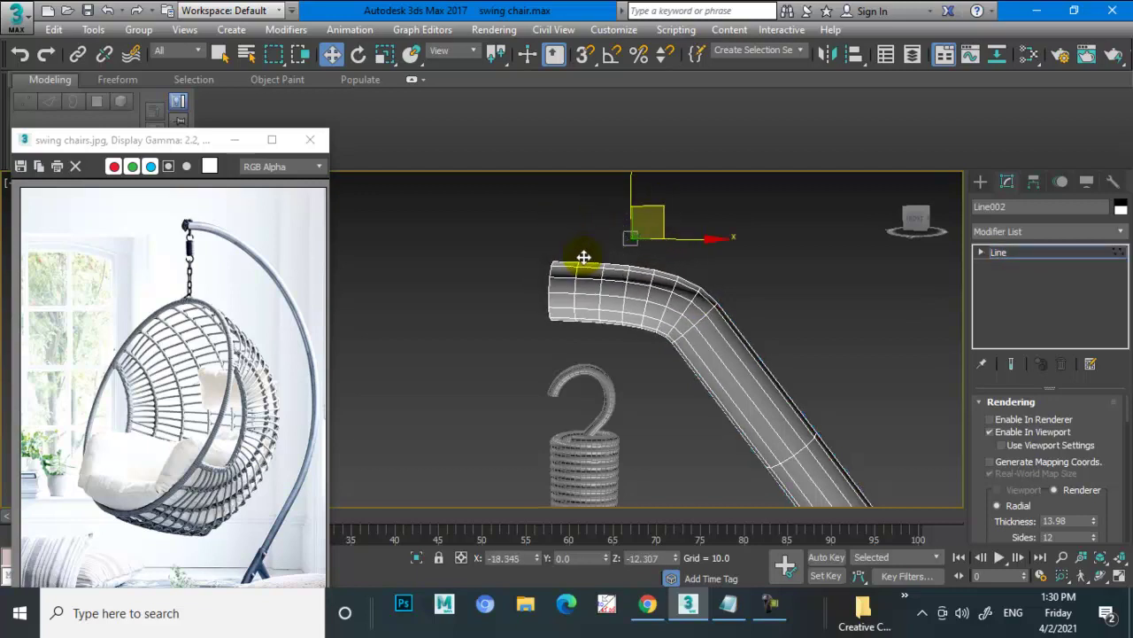
{"action": "scroll", "coordinate": [671, 347], "scroll_direction": "down", "scroll_amount": 5}
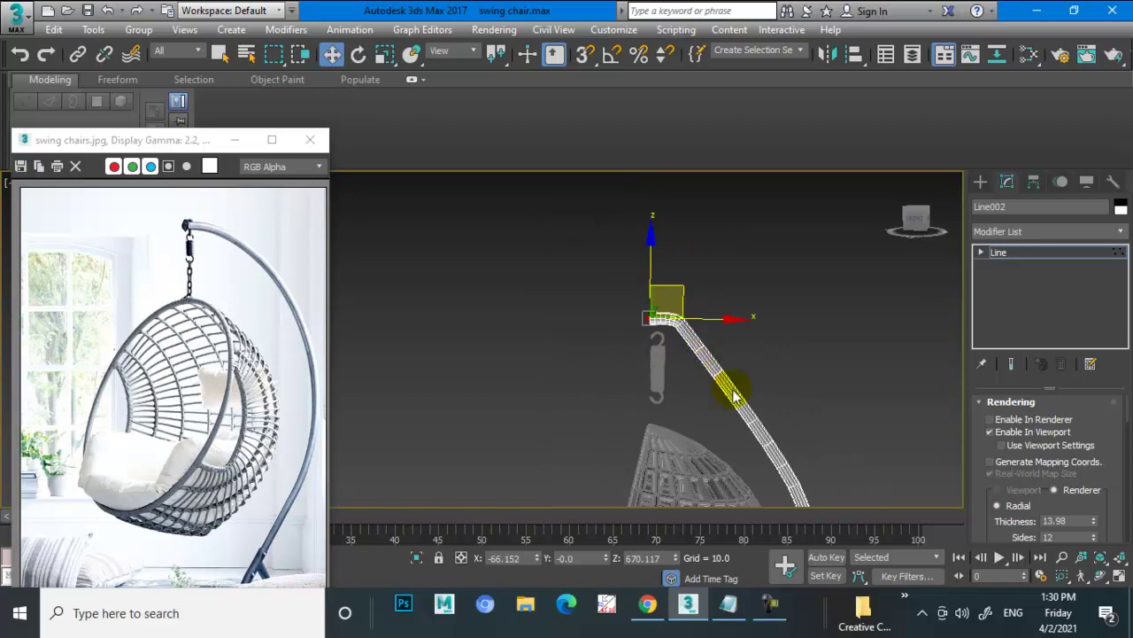
{"action": "mouse_move", "coordinate": [733, 397]}
{"action": "middle_mouse_down", "text": "alt"}
{"action": "mouse_move", "coordinate": [815, 412]}
{"action": "mouse_move", "coordinate": [653, 337]}
{"action": "mouse_move", "coordinate": [753, 366]}
{"action": "mouse_move", "coordinate": [672, 342]}
{"action": "mouse_move", "coordinate": [676, 304]}
{"action": "mouse_move", "coordinate": [615, 336]}
{"action": "middle_mouse_up", "text": "alt"}
{"action": "scroll", "coordinate": [672, 343], "scroll_direction": "up", "scroll_amount": 5}
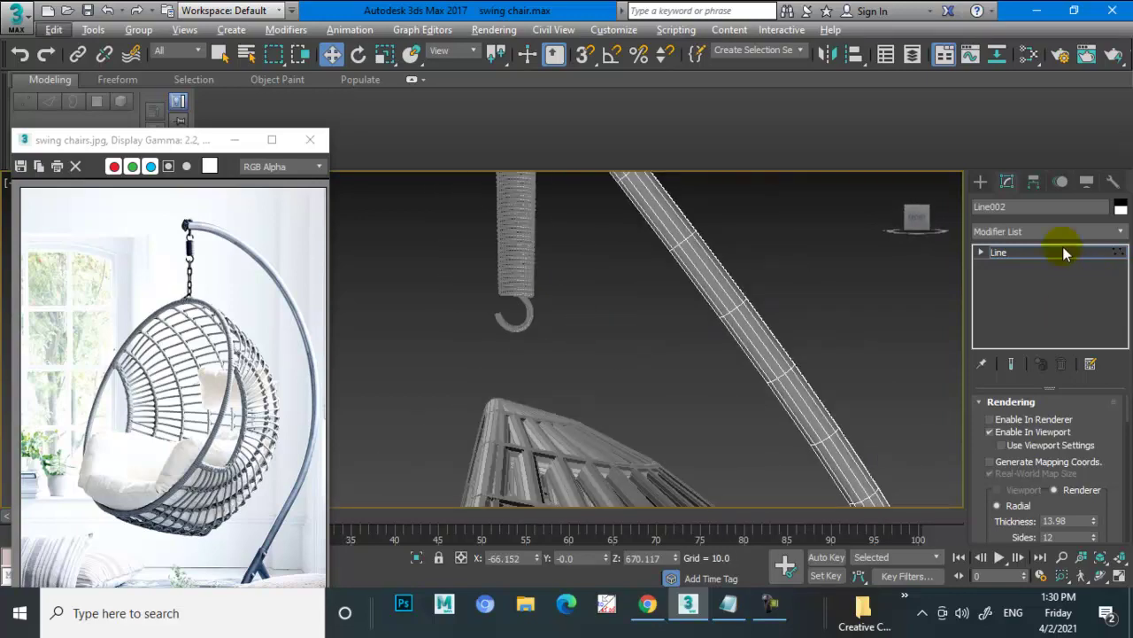
{"action": "left_click", "coordinate": [981, 183]}
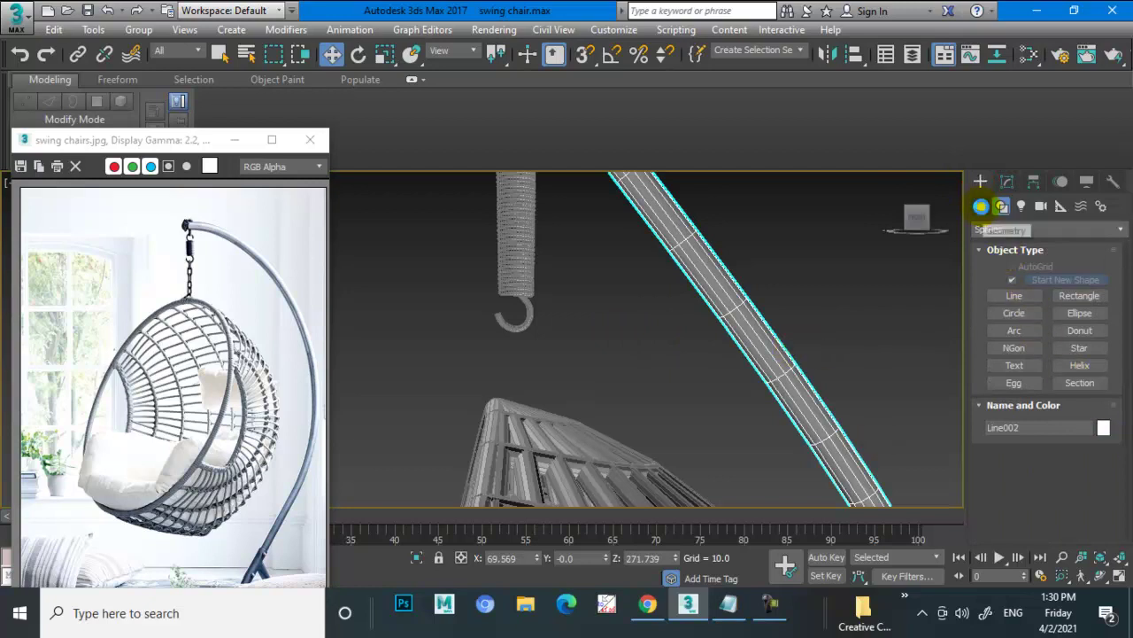
Create a Standard Primitives torus on the ground beside the chair.
{"action": "left_click", "coordinate": [770, 605]}
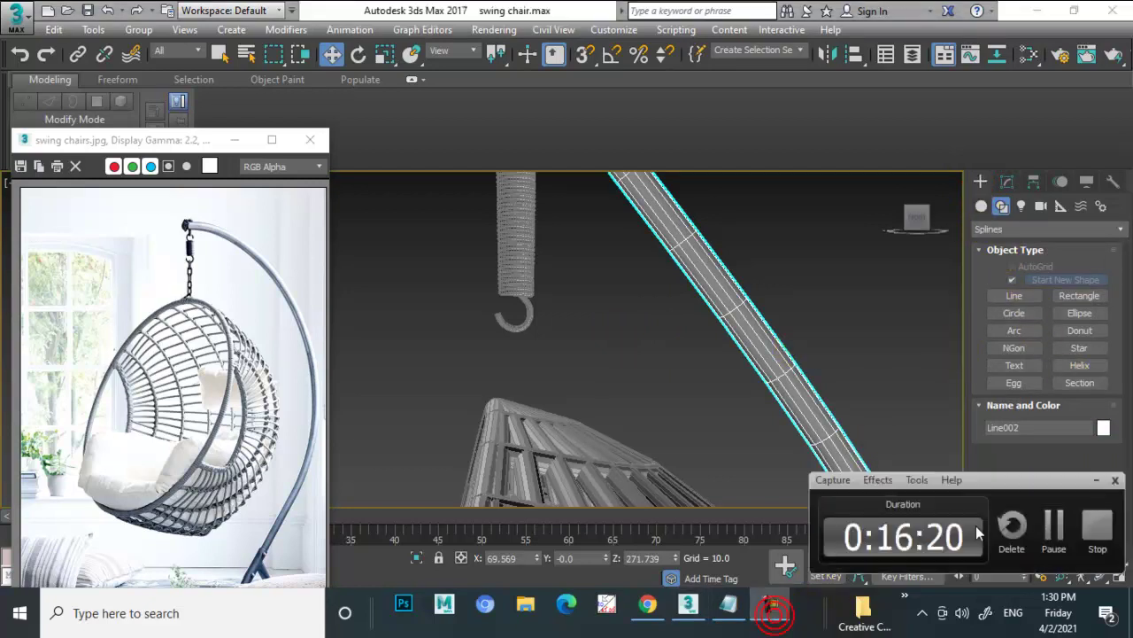
{"action": "left_click", "coordinate": [1098, 481]}
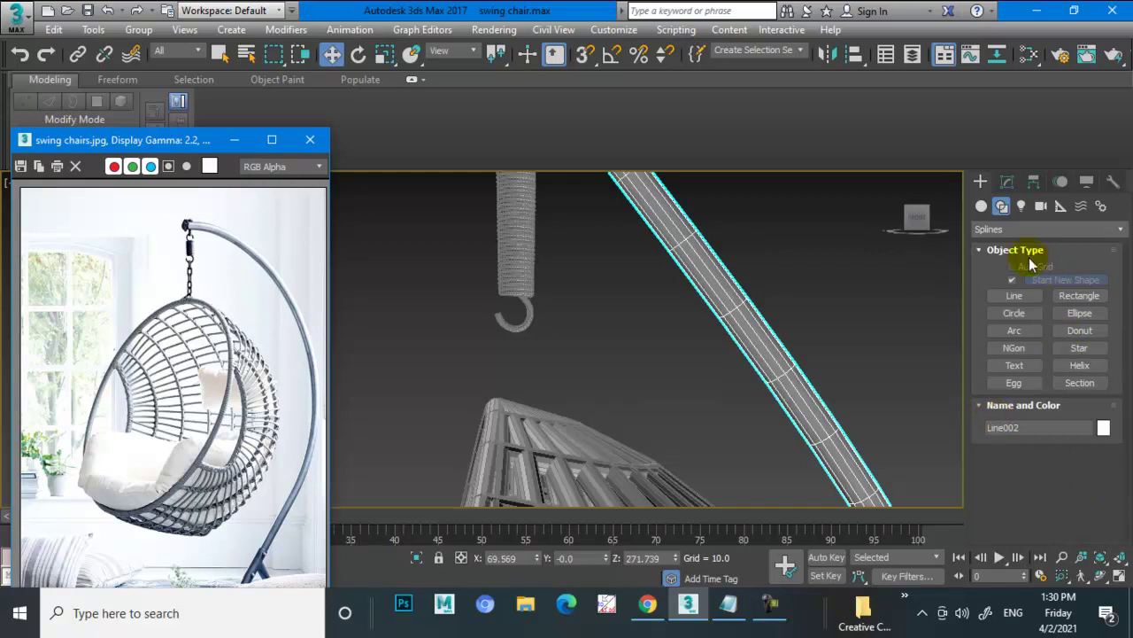
{"action": "left_click", "coordinate": [981, 206]}
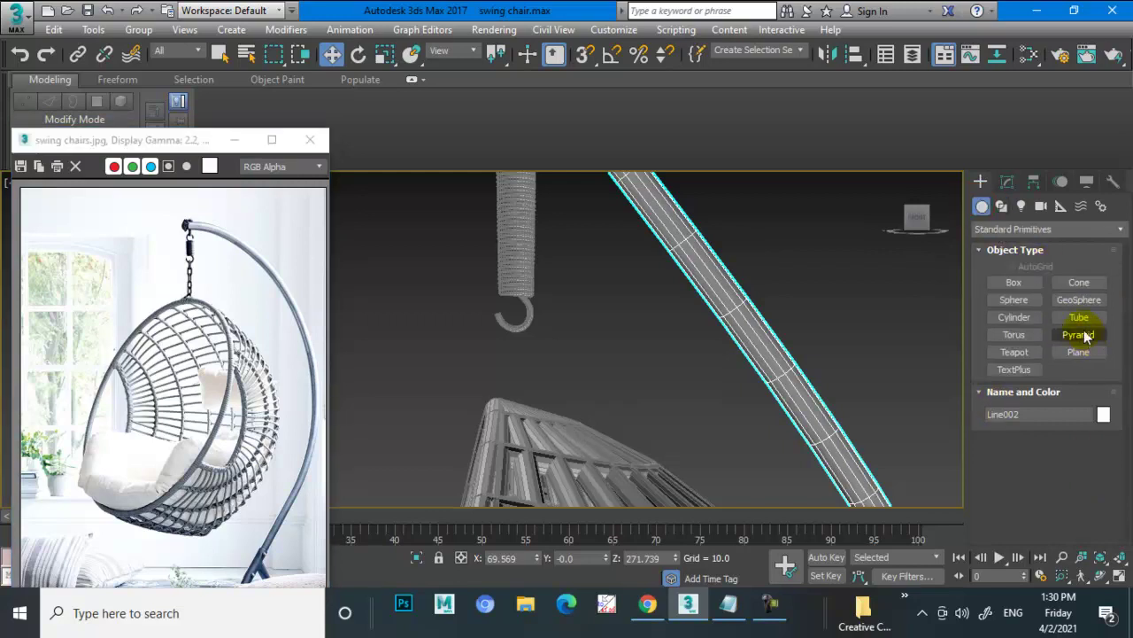
{"action": "left_click", "coordinate": [1015, 335]}
{"action": "scroll", "coordinate": [673, 362], "scroll_direction": "down", "scroll_amount": 1}
{"action": "scroll", "coordinate": [698, 393], "scroll_direction": "down", "scroll_amount": 5}
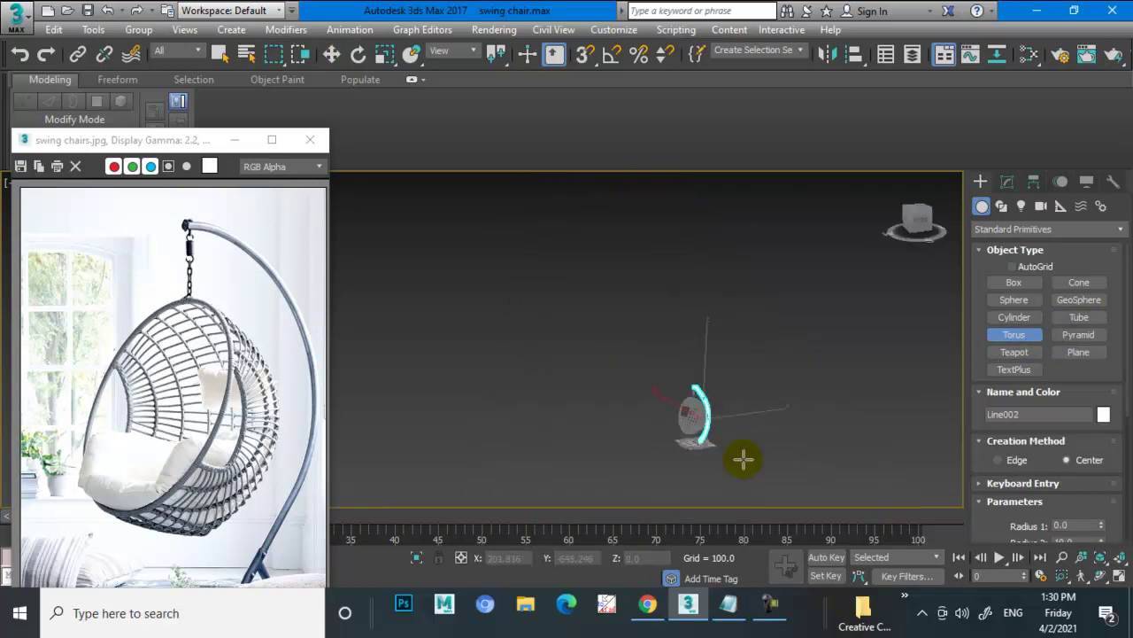
{"action": "scroll", "coordinate": [742, 458], "scroll_direction": "up", "scroll_amount": 5}
{"action": "scroll", "coordinate": [640, 430], "scroll_direction": "down", "scroll_amount": 1}
{"action": "middle_click_drag", "start_coordinate": [616, 420], "coordinate": [727, 503], "text": "alt"}
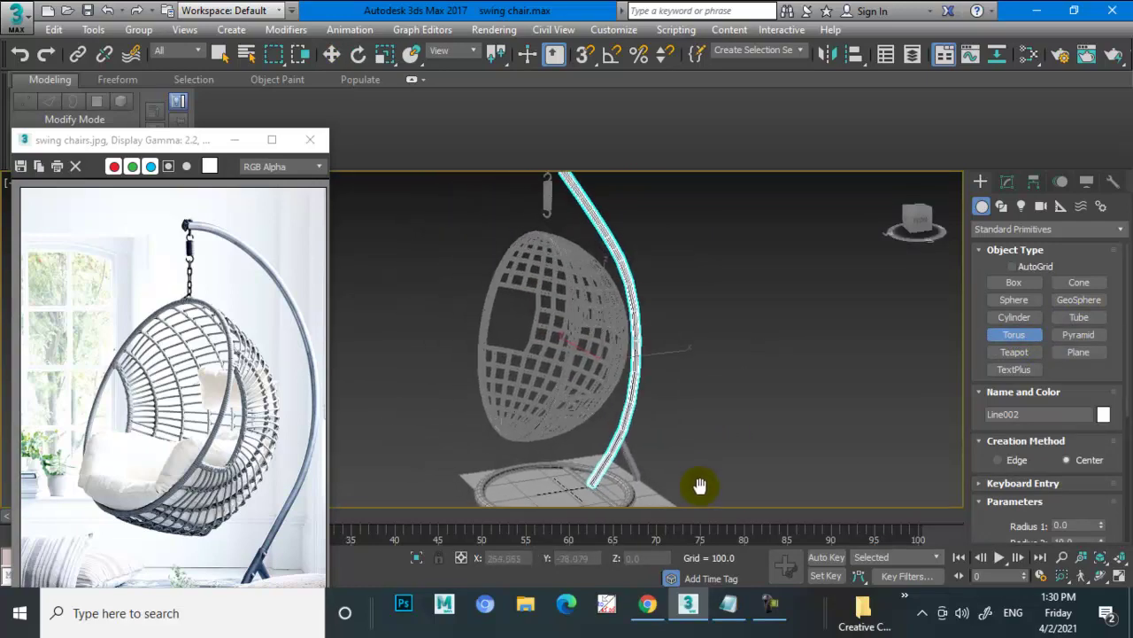
{"action": "left_click_drag", "start_coordinate": [690, 480], "coordinate": [704, 493]}
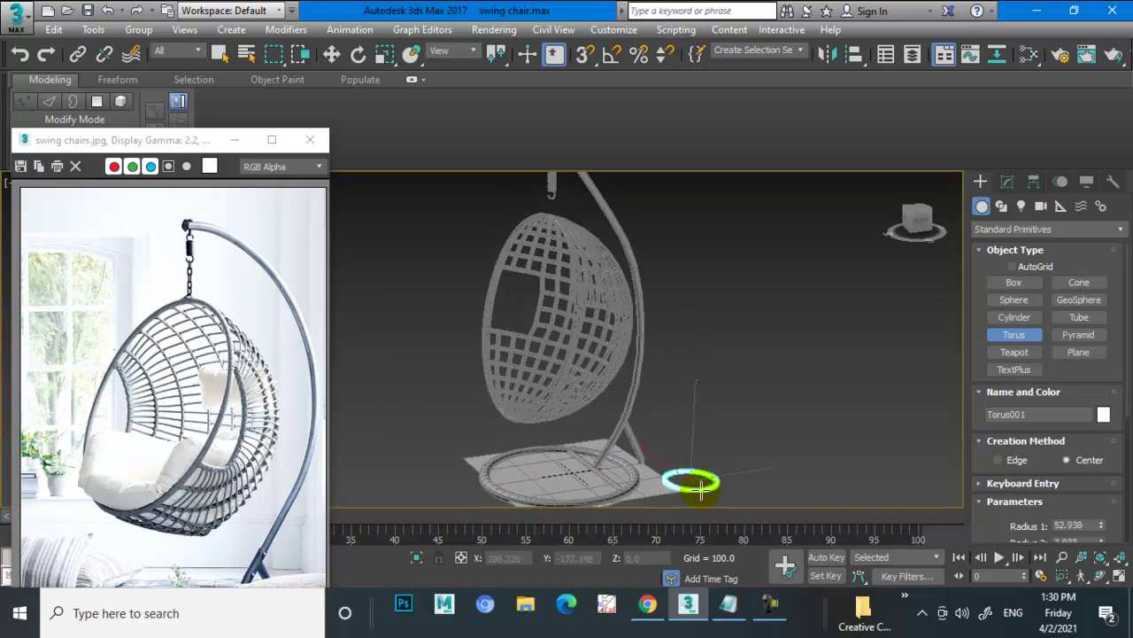
{"action": "key", "text": "w"}
{"action": "key", "text": "z"}
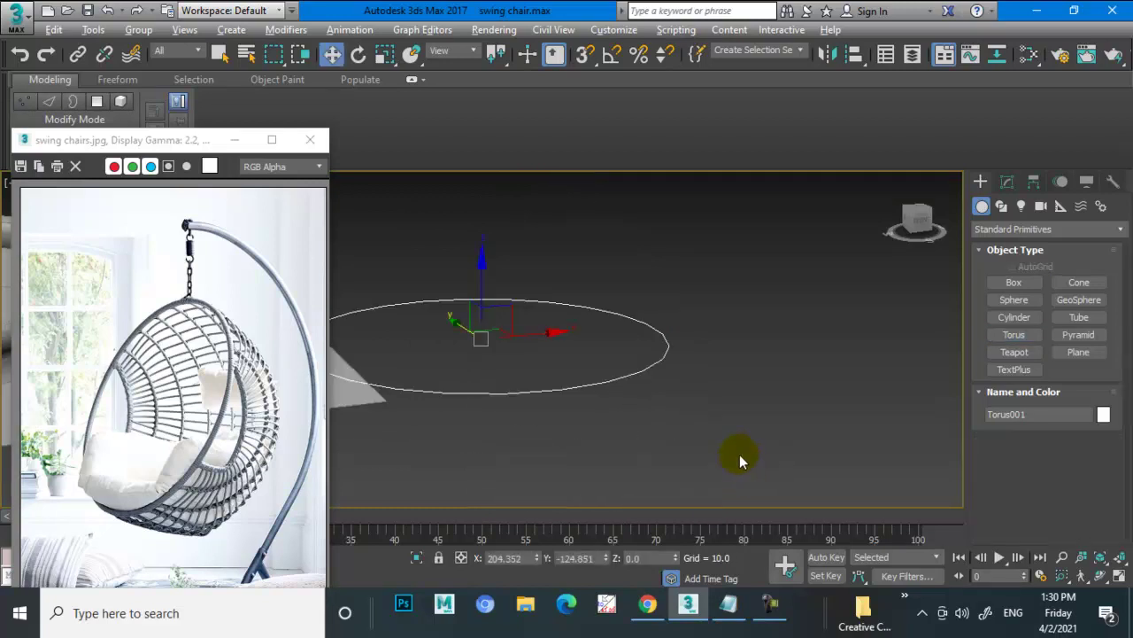
Set the torus Radius 2 to 5.49 and its Segments to 6.
{"action": "left_click", "coordinate": [1009, 182]}
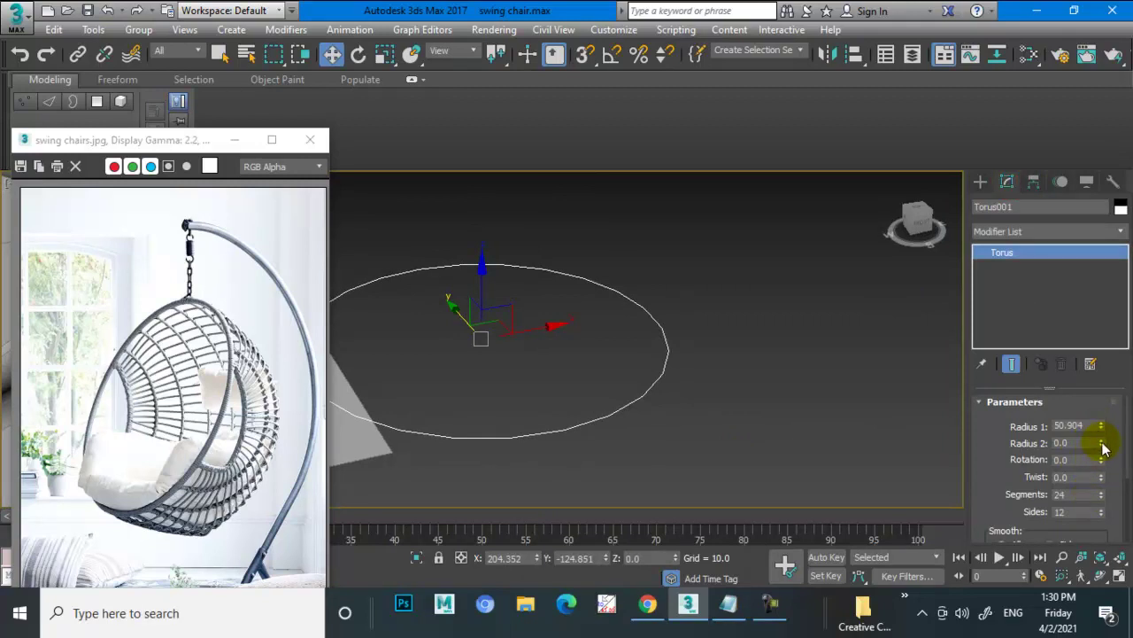
{"action": "left_click_drag", "start_coordinate": [1102, 446], "coordinate": [1102, 407]}
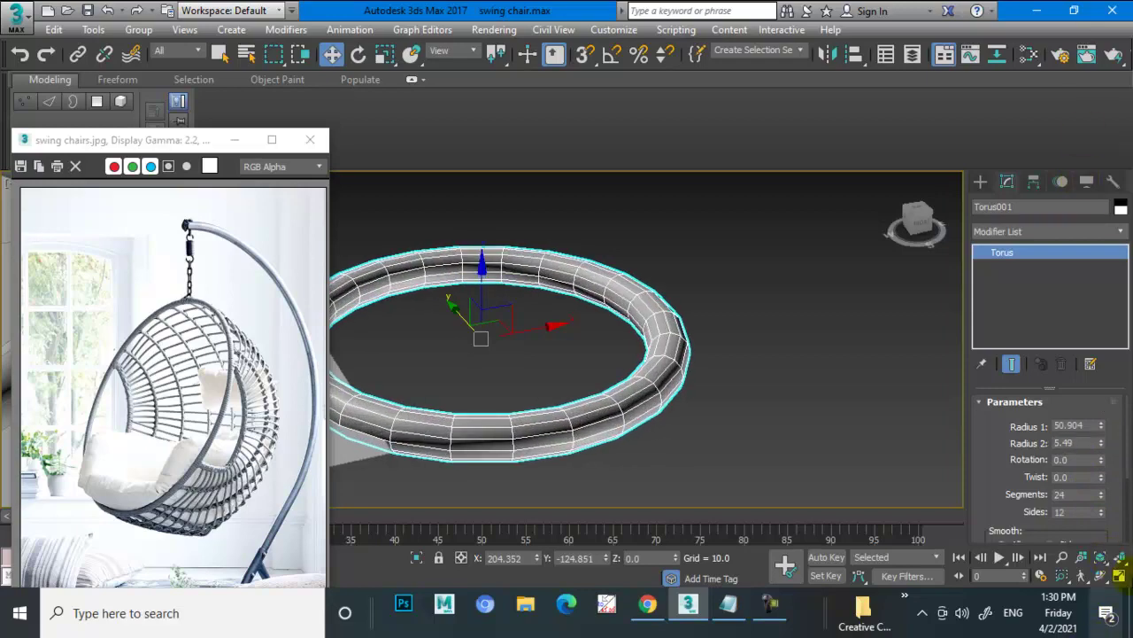
{"action": "left_click_drag", "start_coordinate": [1103, 494], "coordinate": [1104, 510]}
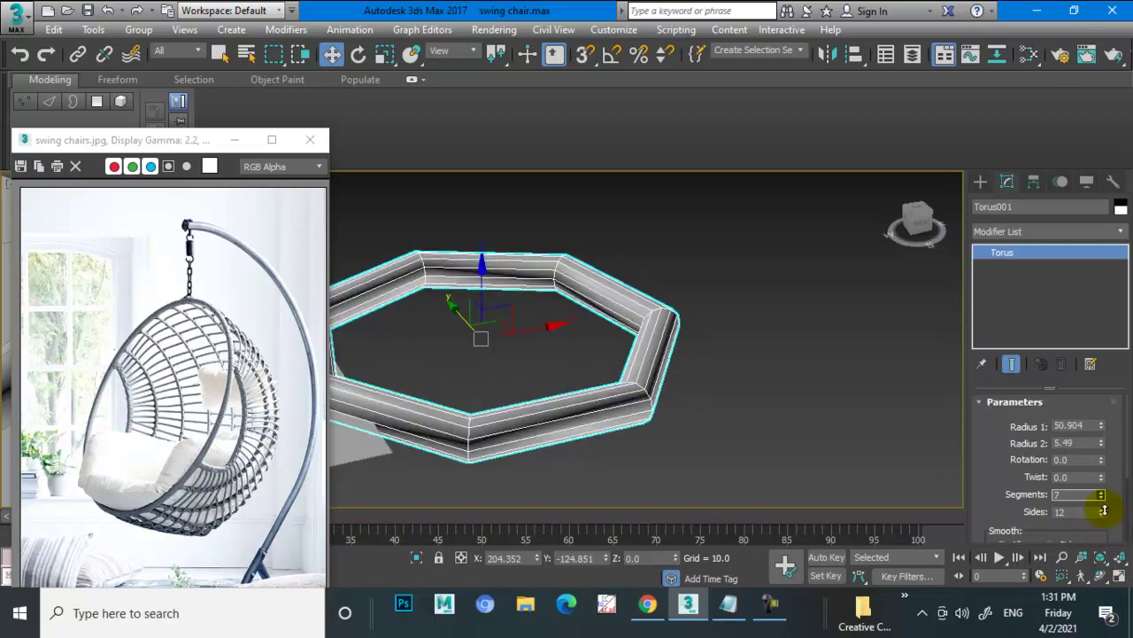
{"action": "scroll", "coordinate": [759, 404], "scroll_direction": "down", "scroll_amount": 5}
Scale the torus down uniformly, then squash it narrower along one axis.
{"action": "key", "text": "r"}
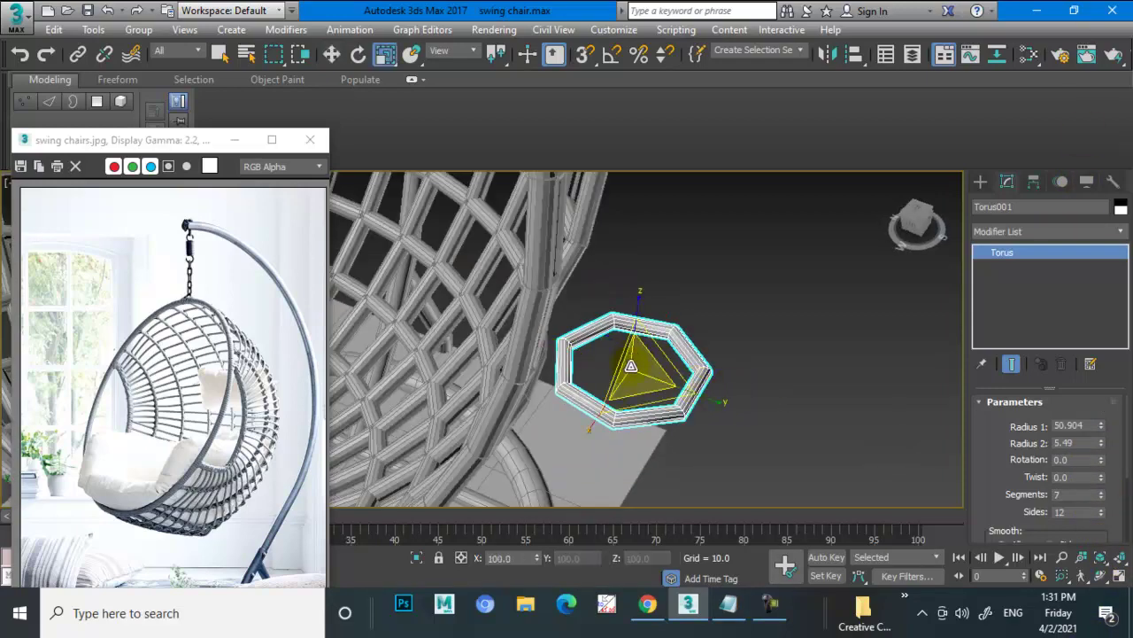
{"action": "left_click_drag", "start_coordinate": [703, 458], "coordinate": [786, 534]}
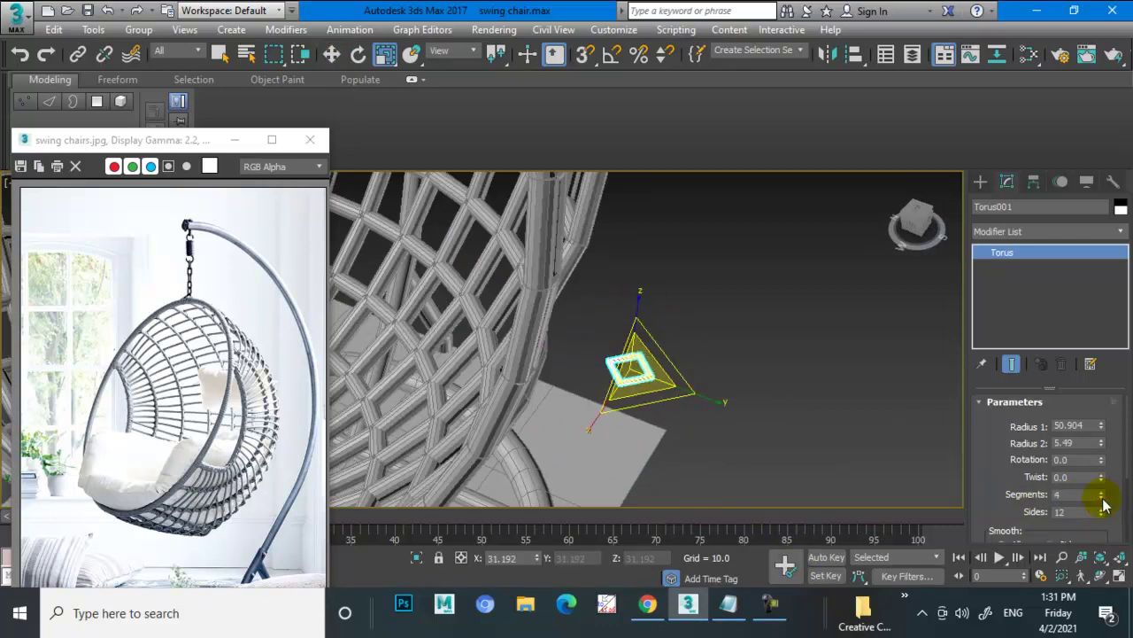
{"action": "middle_click_drag", "start_coordinate": [989, 493], "coordinate": [725, 391]}
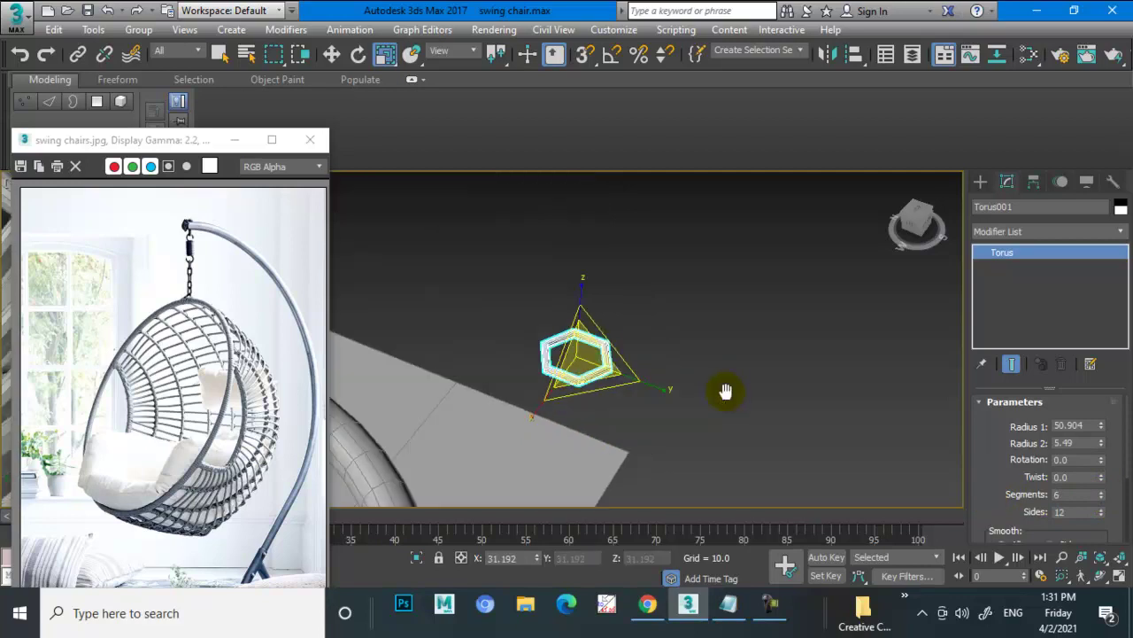
{"action": "left_click_drag", "start_coordinate": [662, 387], "coordinate": [531, 417]}
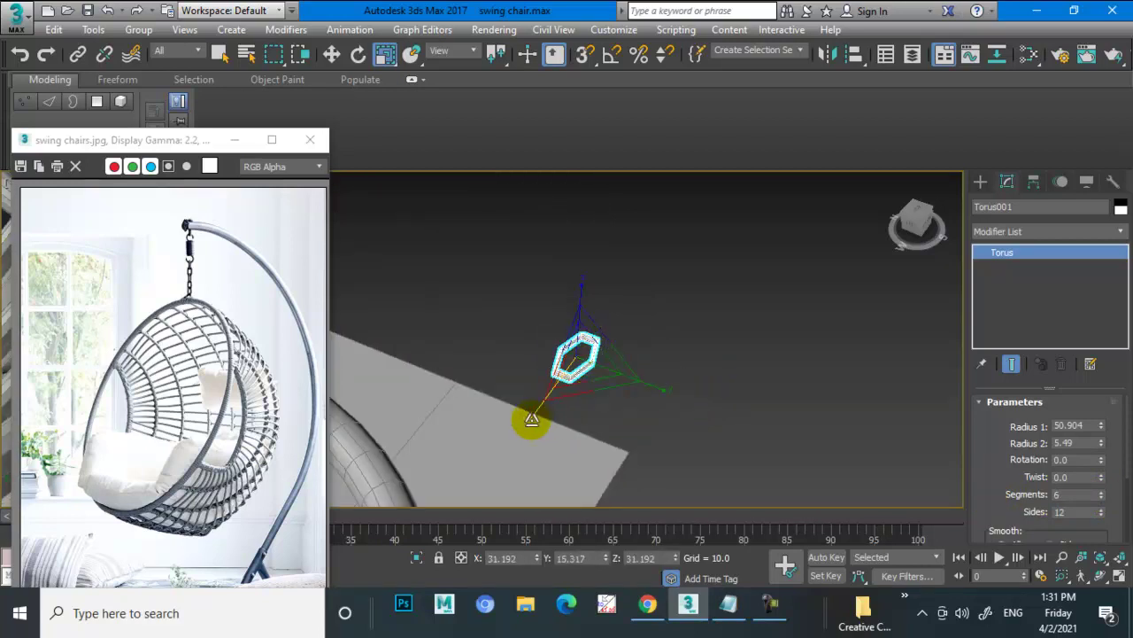
{"action": "mouse_move", "coordinate": [575, 359]}
{"action": "middle_mouse_down", "text": "alt"}
{"action": "mouse_move", "coordinate": [615, 263]}
{"action": "mouse_move", "coordinate": [675, 348]}
{"action": "mouse_move", "coordinate": [682, 310]}
{"action": "mouse_move", "coordinate": [716, 451]}
{"action": "mouse_move", "coordinate": [710, 415]}
{"action": "middle_mouse_up", "text": "alt"}
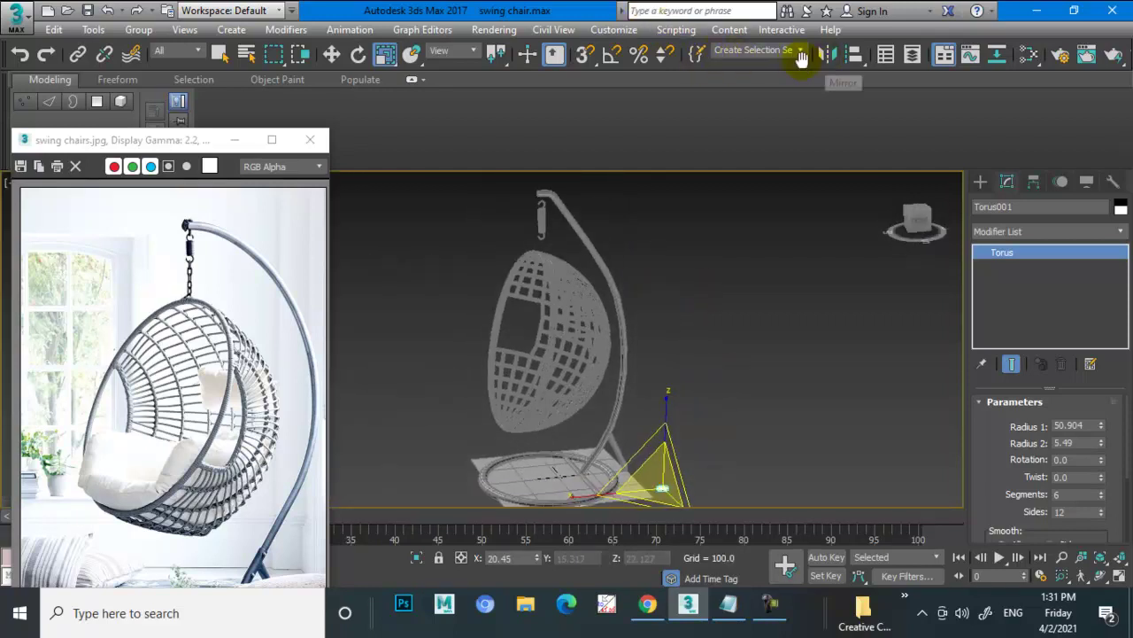
With Angle Snap on, rotate the ring upright 90° and lift it toward the hook.
{"action": "left_click", "coordinate": [610, 57]}
{"action": "key", "text": "e"}
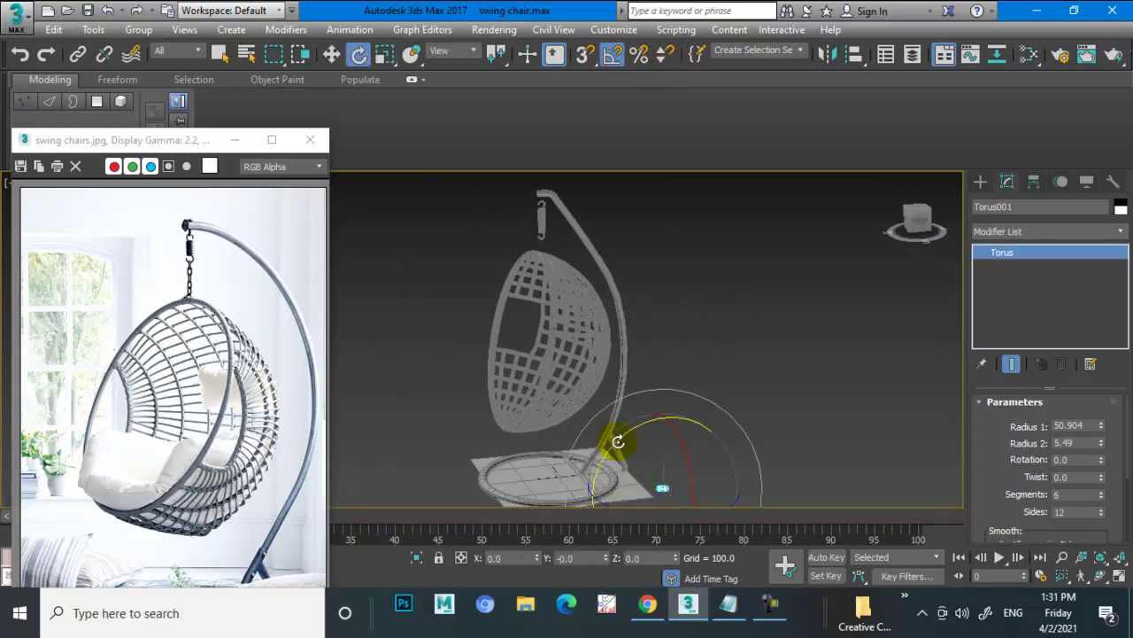
{"action": "key", "text": "w"}
{"action": "left_click_drag", "start_coordinate": [663, 437], "coordinate": [625, 217]}
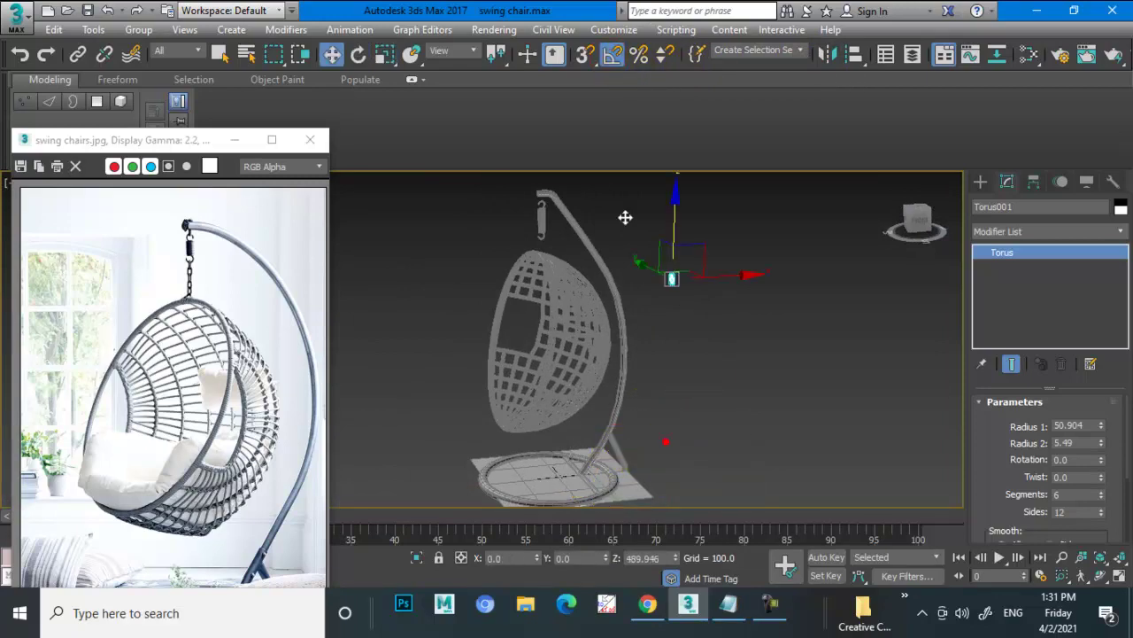
Check the ring from the top view and slide it left toward the hook.
{"action": "key", "text": "alt+w"}
{"action": "middle_click", "coordinate": [430, 215]}
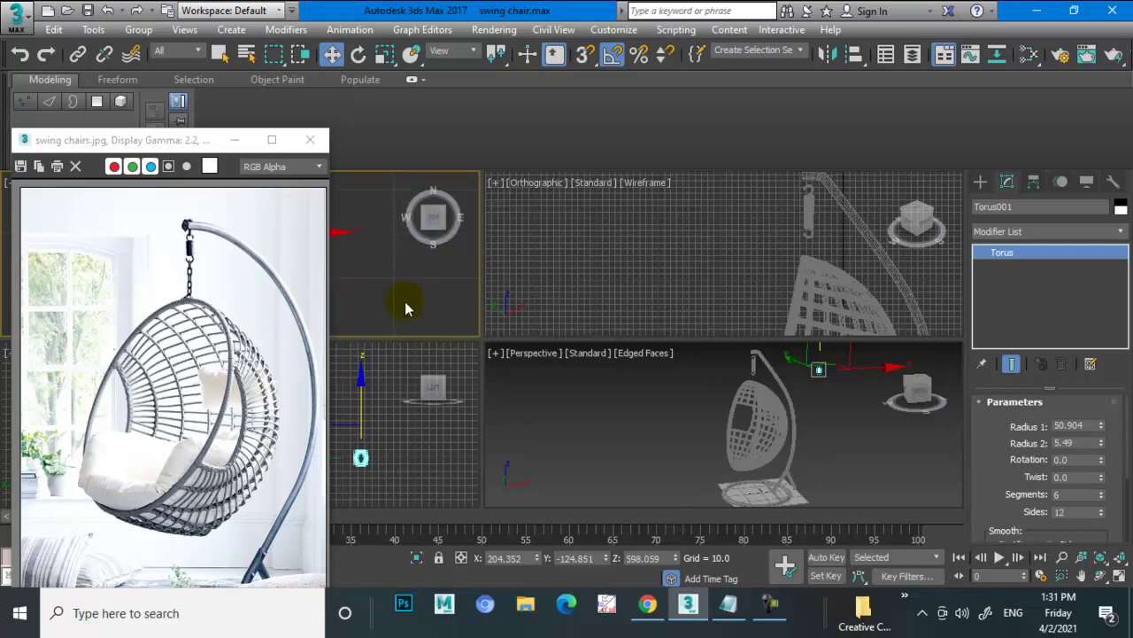
{"action": "key", "text": "alt+w"}
{"action": "scroll", "coordinate": [514, 294], "scroll_direction": "down", "scroll_amount": 5}
{"action": "scroll", "coordinate": [614, 321], "scroll_direction": "up", "scroll_amount": 3}
{"action": "scroll", "coordinate": [663, 298], "scroll_direction": "up", "scroll_amount": 3}
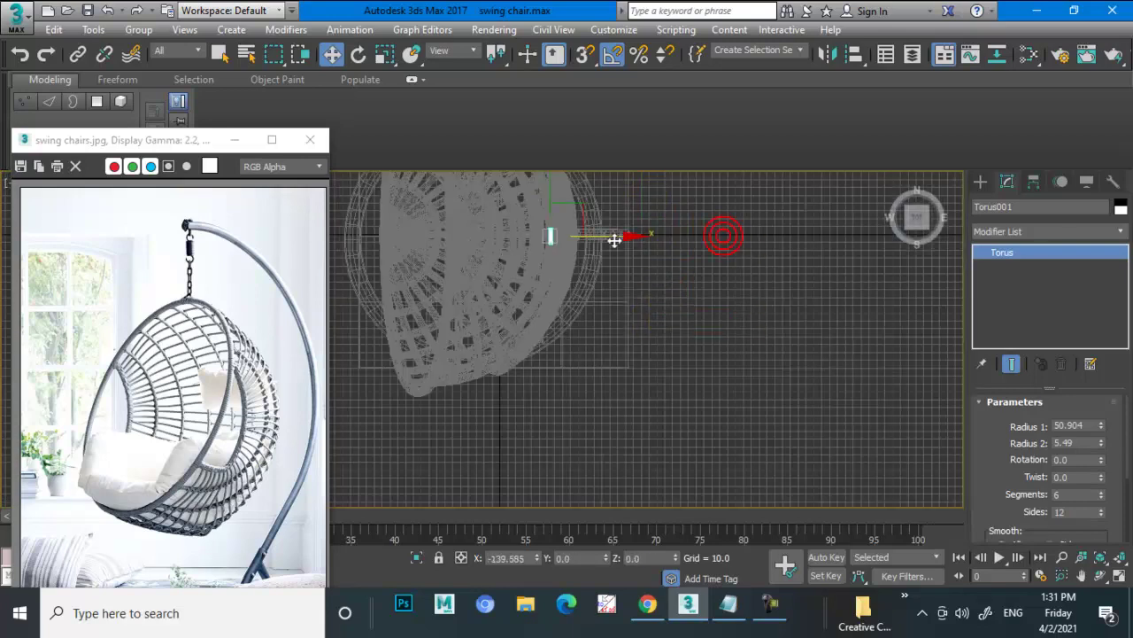
{"action": "key", "text": "alt+w"}
{"action": "middle_click", "coordinate": [763, 364]}
{"action": "key", "text": "alt+w"}
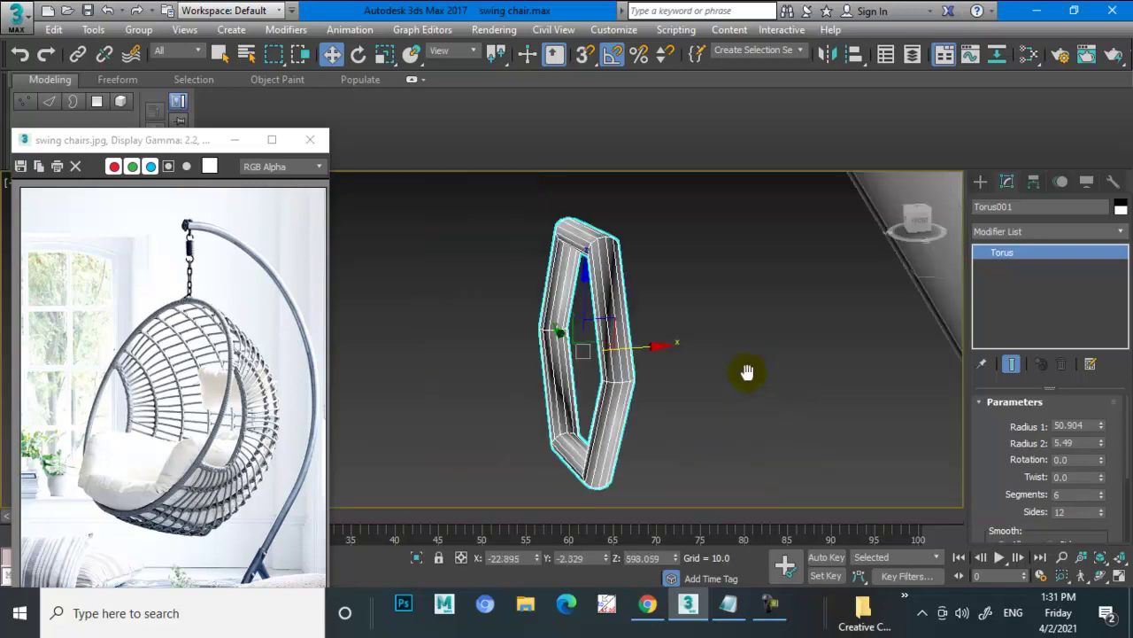
{"action": "scroll", "coordinate": [725, 307], "scroll_direction": "up", "scroll_amount": 4}
{"action": "scroll", "coordinate": [725, 307], "scroll_direction": "down", "scroll_amount": 4}
{"action": "mouse_move", "coordinate": [740, 381]}
{"action": "left_mouse_down"}
{"action": "mouse_move", "coordinate": [666, 380]}
{"action": "mouse_move", "coordinate": [696, 380]}
{"action": "left_mouse_up"}
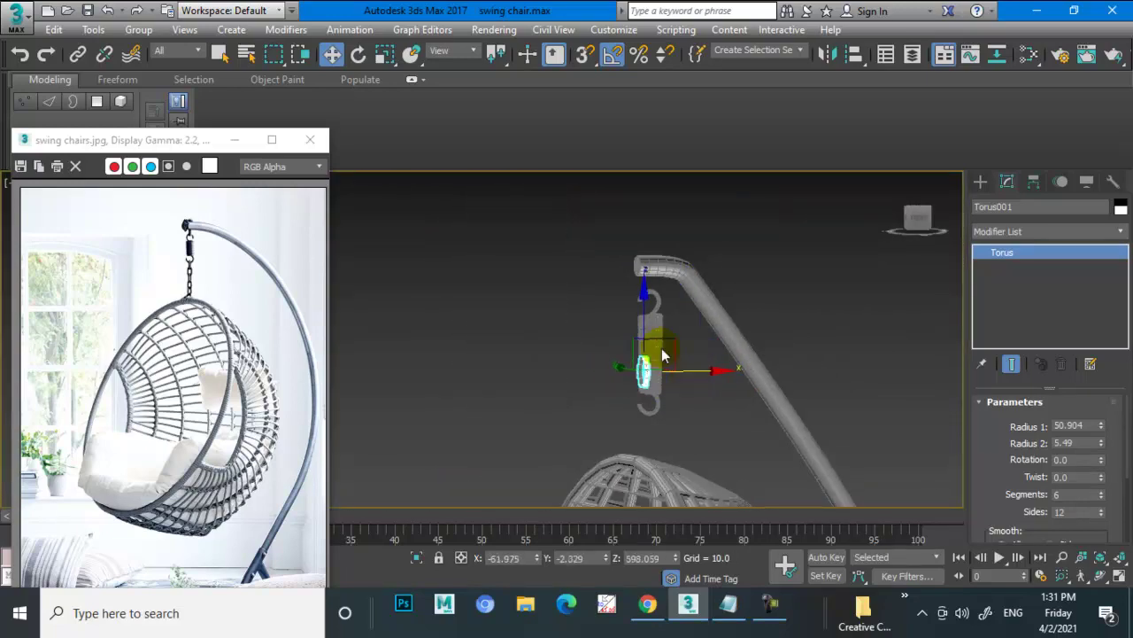
{"action": "left_click_drag", "start_coordinate": [652, 336], "coordinate": [666, 367]}
{"action": "middle_click_drag", "start_coordinate": [666, 365], "coordinate": [741, 384], "text": "alt"}
{"action": "scroll", "coordinate": [709, 379], "scroll_direction": "down", "scroll_amount": 3}
Set the ring to 8 segments and position it so it hangs through the hook.
{"action": "key", "text": "r"}
{"action": "left_click", "coordinate": [1102, 492]}
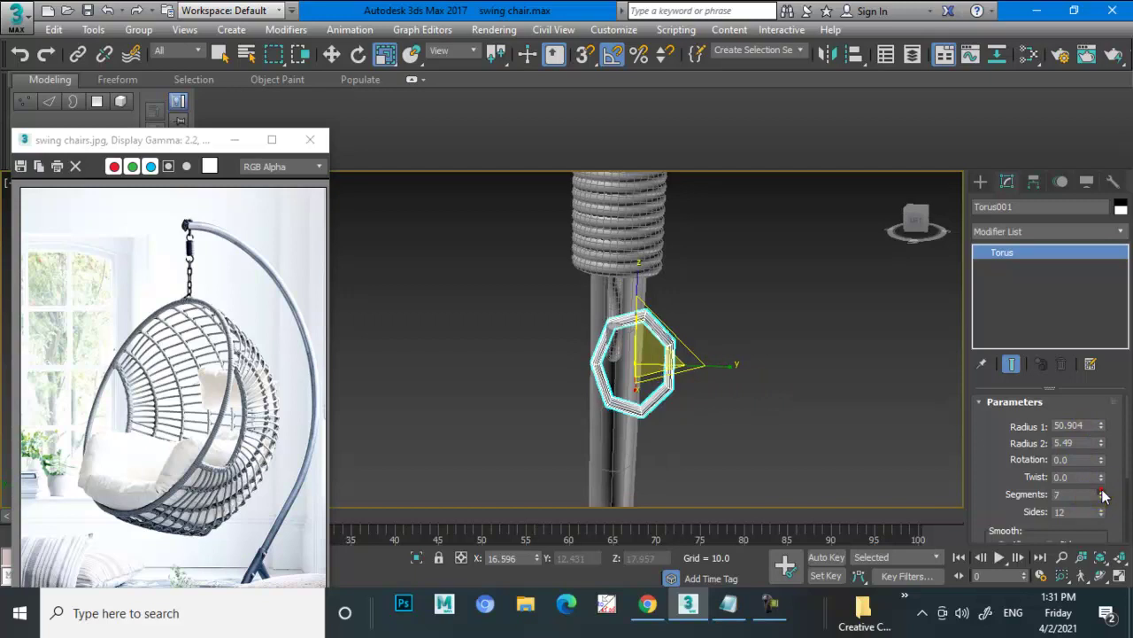
{"action": "left_click", "coordinate": [1101, 491]}
{"action": "key", "text": "w"}
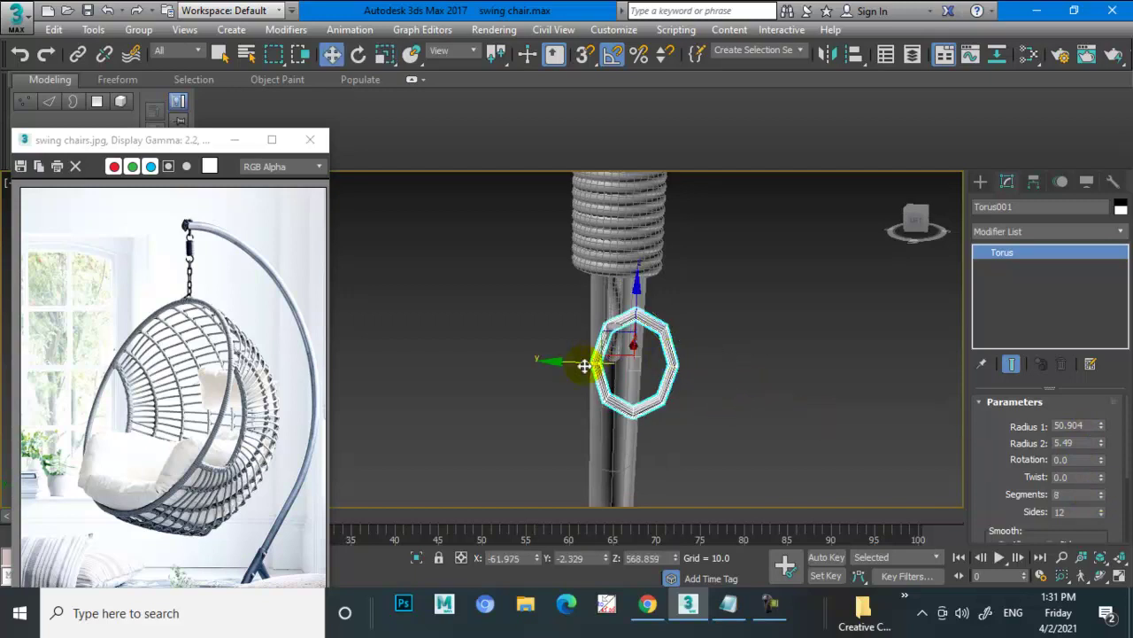
{"action": "middle_click_drag", "start_coordinate": [584, 366], "coordinate": [549, 370], "text": "alt"}
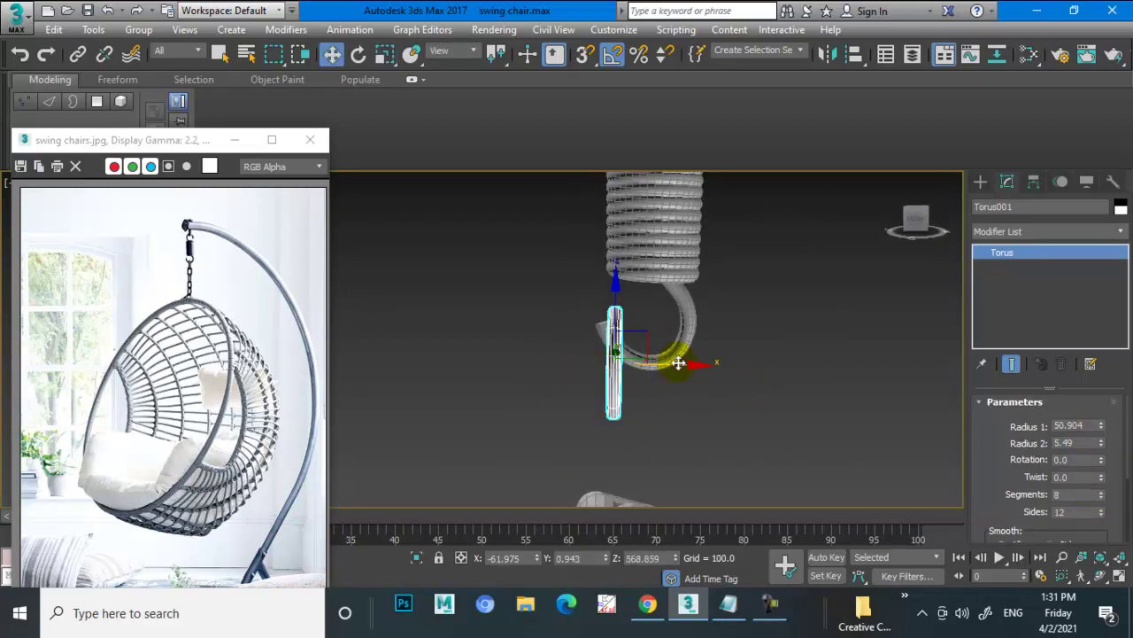
{"action": "left_click_drag", "start_coordinate": [678, 363], "coordinate": [703, 363]}
{"action": "left_click_drag", "start_coordinate": [638, 296], "coordinate": [653, 330]}
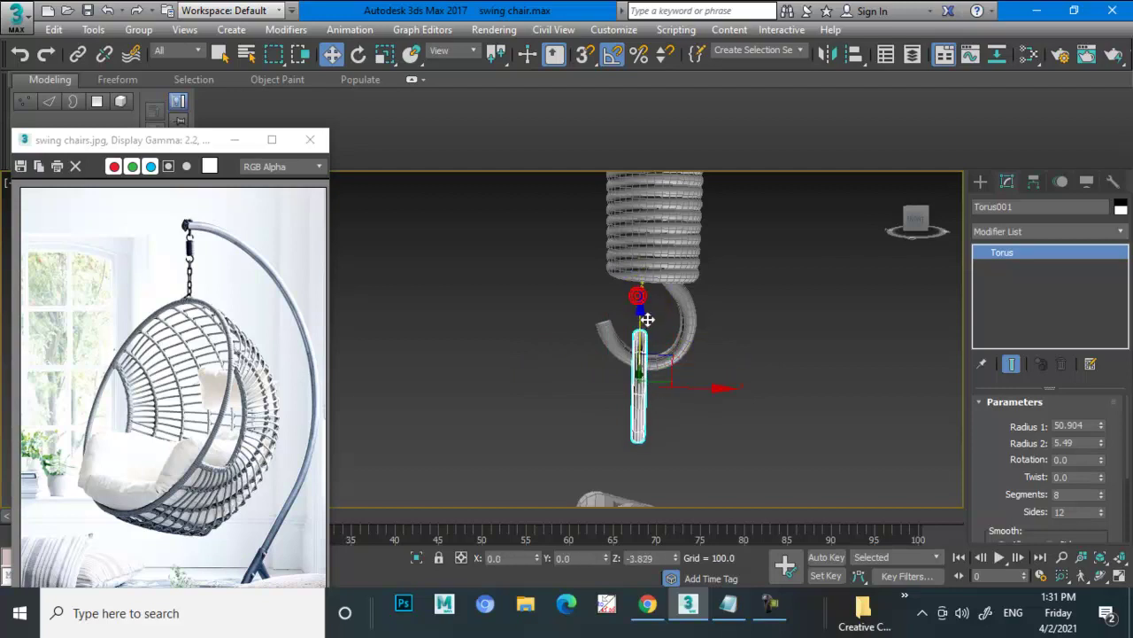
{"action": "left_click_drag", "start_coordinate": [717, 409], "coordinate": [704, 399]}
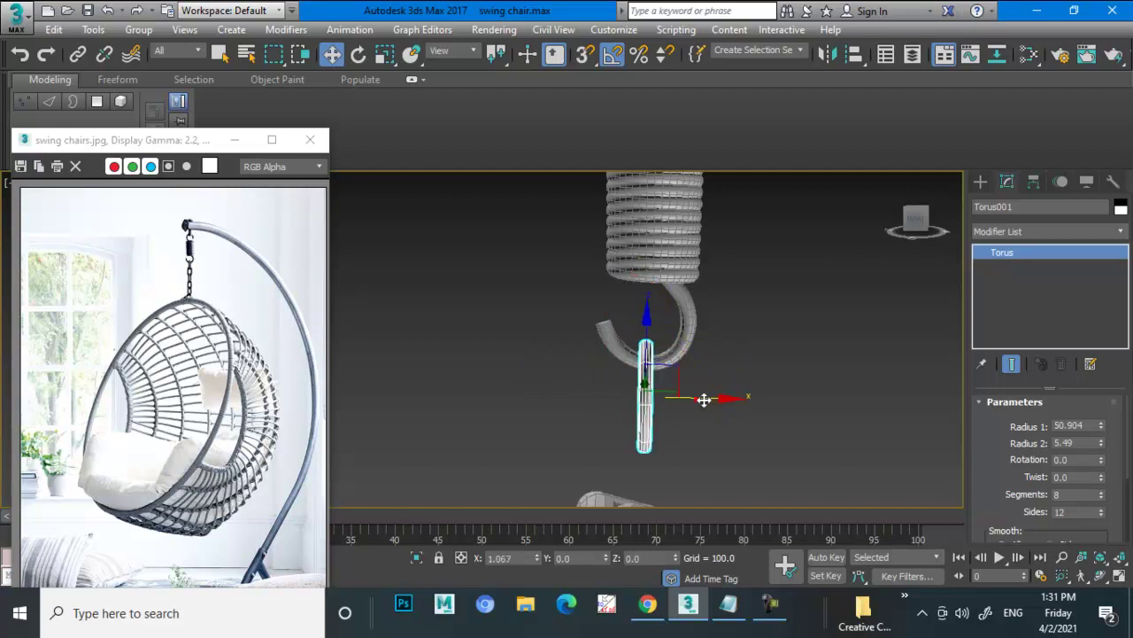
{"action": "key", "text": "alt+w"}
{"action": "mouse_move", "coordinate": [766, 260]}
{"action": "middle_mouse_down", "text": "alt"}
{"action": "mouse_move", "coordinate": [691, 246]}
{"action": "mouse_move", "coordinate": [650, 265]}
{"action": "mouse_move", "coordinate": [617, 339]}
{"action": "mouse_move", "coordinate": [632, 204]}
{"action": "middle_mouse_up", "text": "alt"}
{"action": "scroll", "coordinate": [733, 259], "scroll_direction": "up", "scroll_amount": 3}
{"action": "key", "text": "alt+w"}
Select the lattice basket and frame it together with the hook.
{"action": "left_click", "coordinate": [618, 339]}
{"action": "middle_click_drag", "start_coordinate": [720, 265], "coordinate": [639, 286], "text": "alt"}
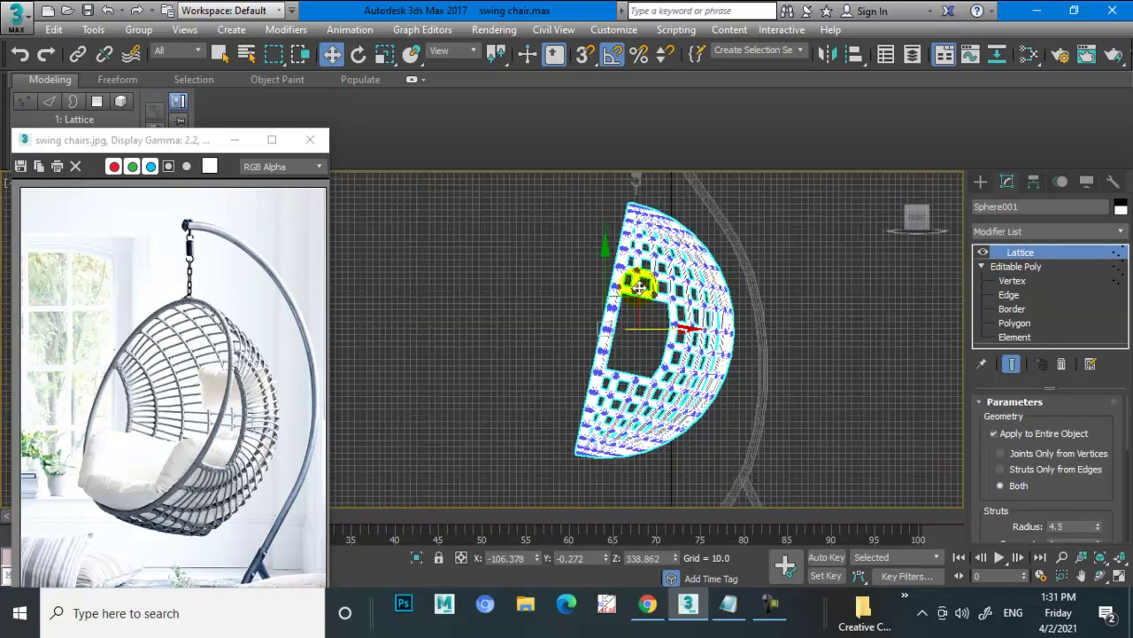
{"action": "scroll", "coordinate": [623, 293], "scroll_direction": "down", "scroll_amount": 3}
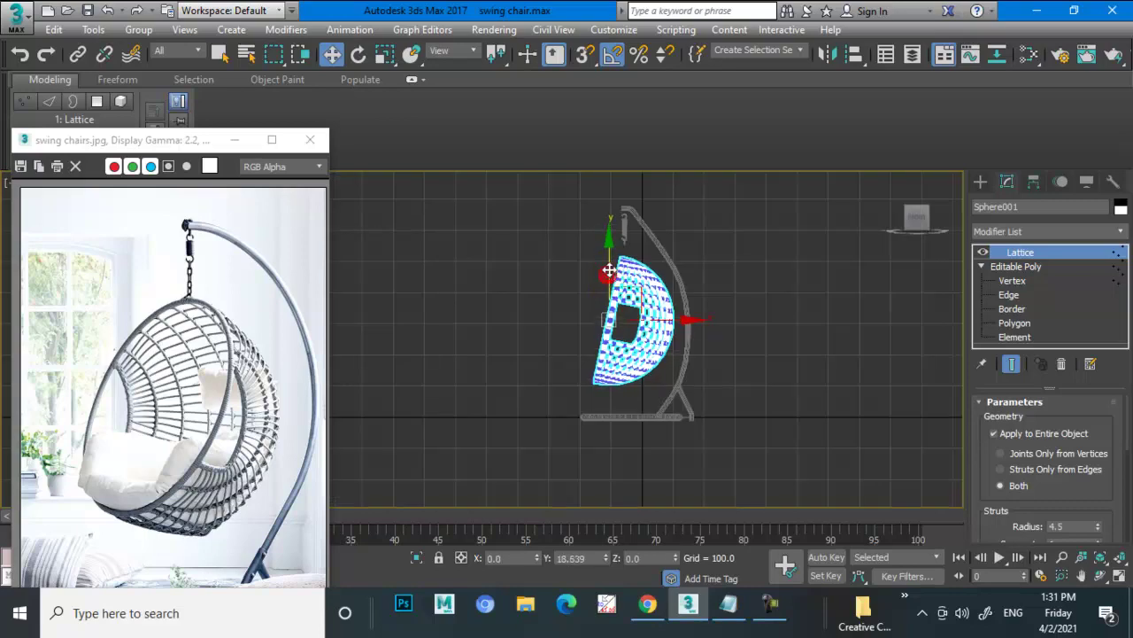
{"action": "scroll", "coordinate": [620, 261], "scroll_direction": "up", "scroll_amount": 3}
{"action": "scroll", "coordinate": [690, 270], "scroll_direction": "up", "scroll_amount": 2}
{"action": "middle_click_drag", "start_coordinate": [767, 332], "coordinate": [686, 301]}
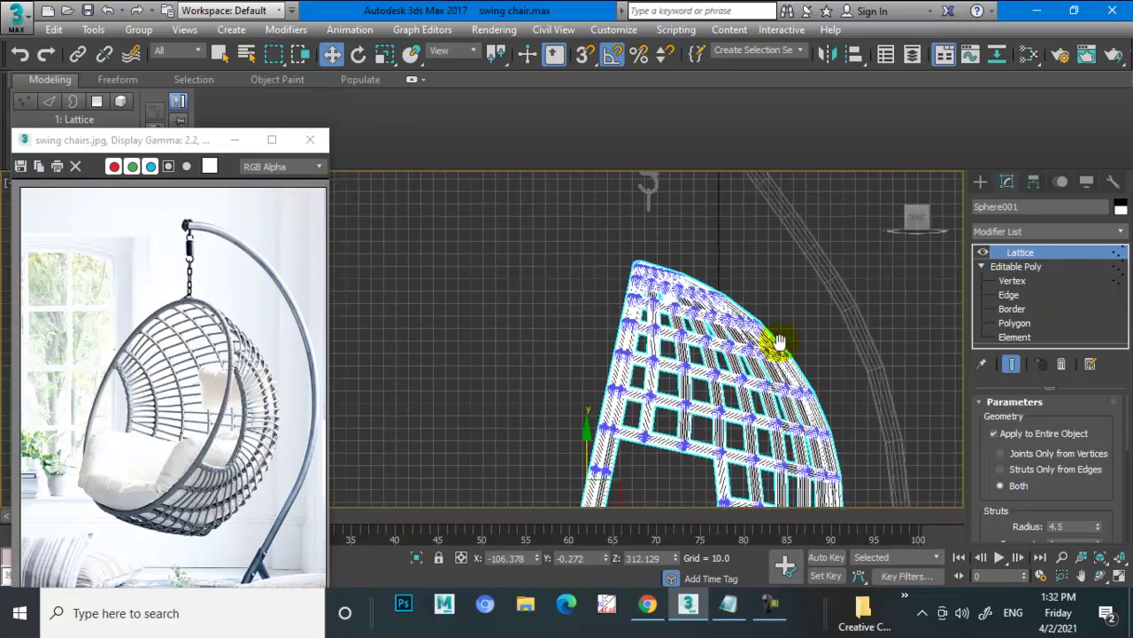
Shift-clone the torus link downward, rotate the copy 90°, and butt it against the first link.
{"action": "left_click", "coordinate": [647, 270]}
{"action": "scroll", "coordinate": [657, 276], "scroll_direction": "up", "scroll_amount": 2}
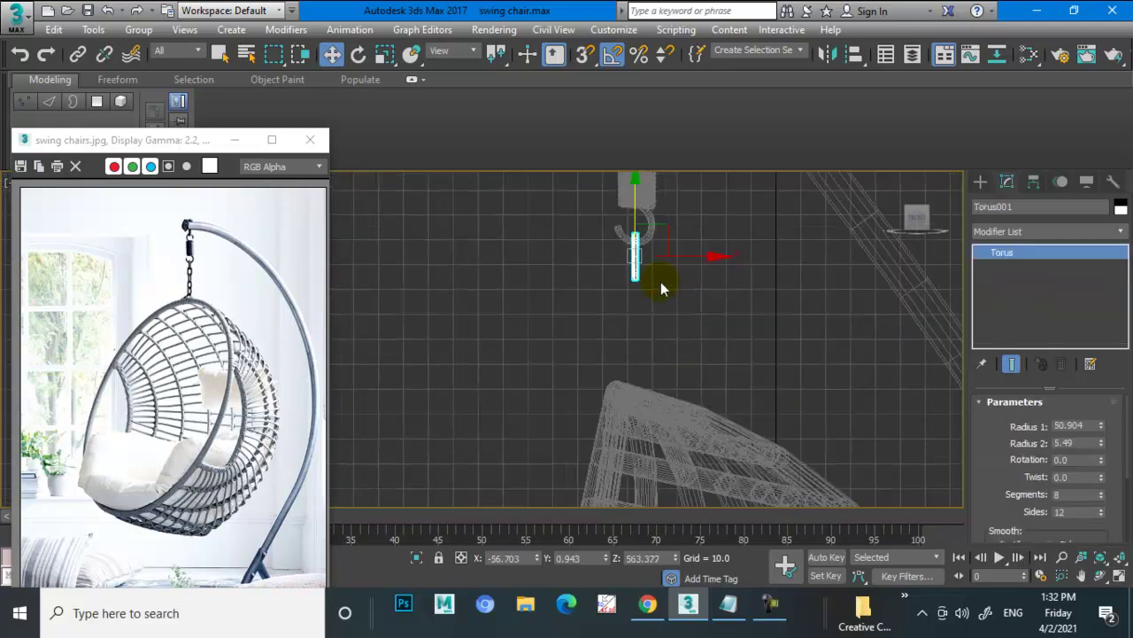
{"action": "left_click_drag", "start_coordinate": [634, 211], "coordinate": [653, 253], "text": "shift"}
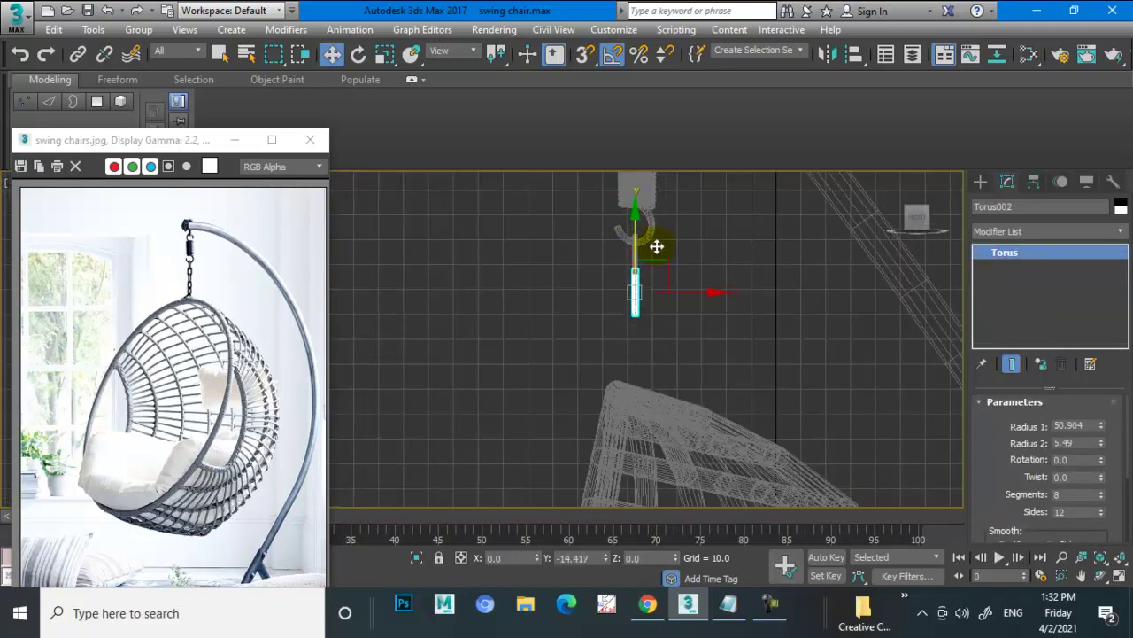
{"action": "left_click", "coordinate": [569, 374]}
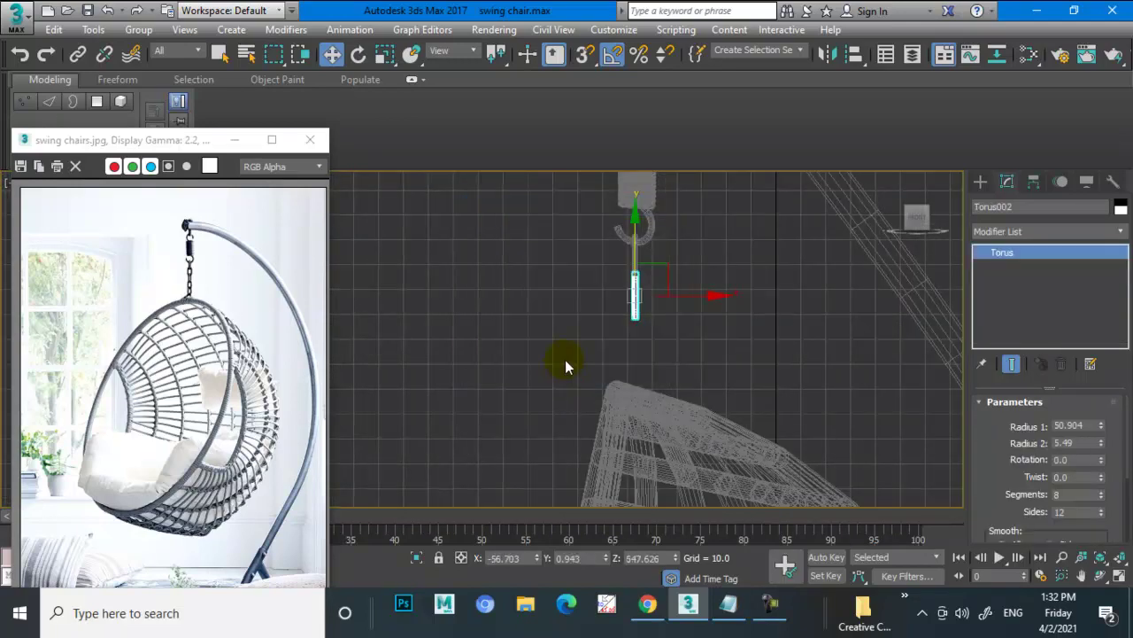
{"action": "key", "text": "e"}
{"action": "left_click_drag", "start_coordinate": [662, 294], "coordinate": [607, 333]}
{"action": "key", "text": "w"}
{"action": "scroll", "coordinate": [625, 257], "scroll_direction": "up", "scroll_amount": 2}
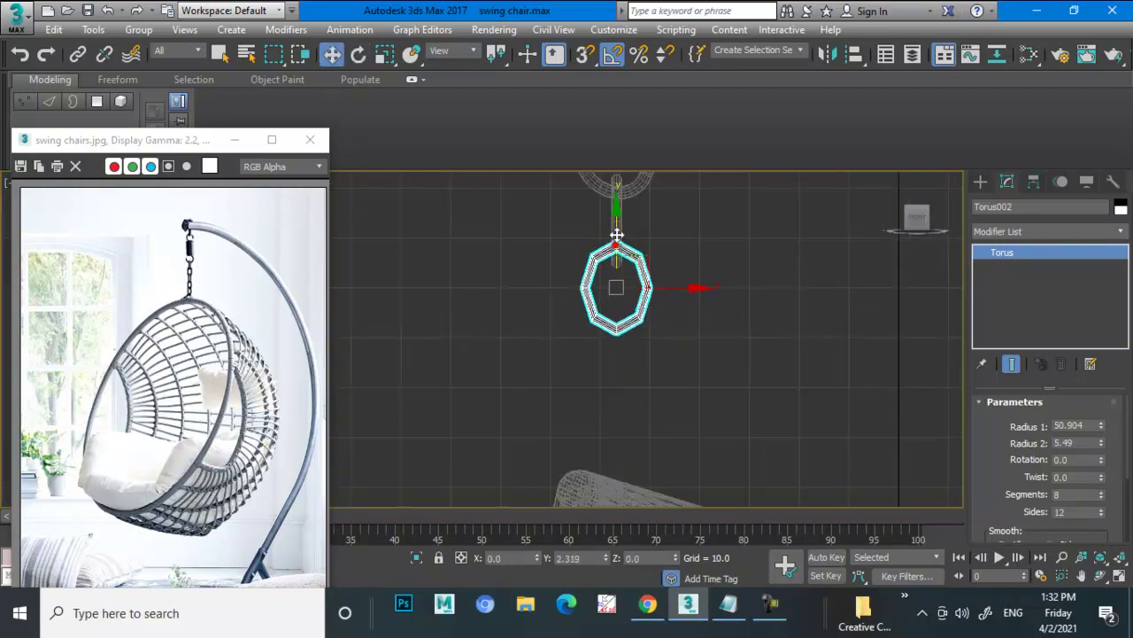
{"action": "left_click_drag", "start_coordinate": [624, 255], "coordinate": [617, 244]}
Select both links and Shift-clone the pair further down the chain.
{"action": "left_click", "coordinate": [612, 204]}
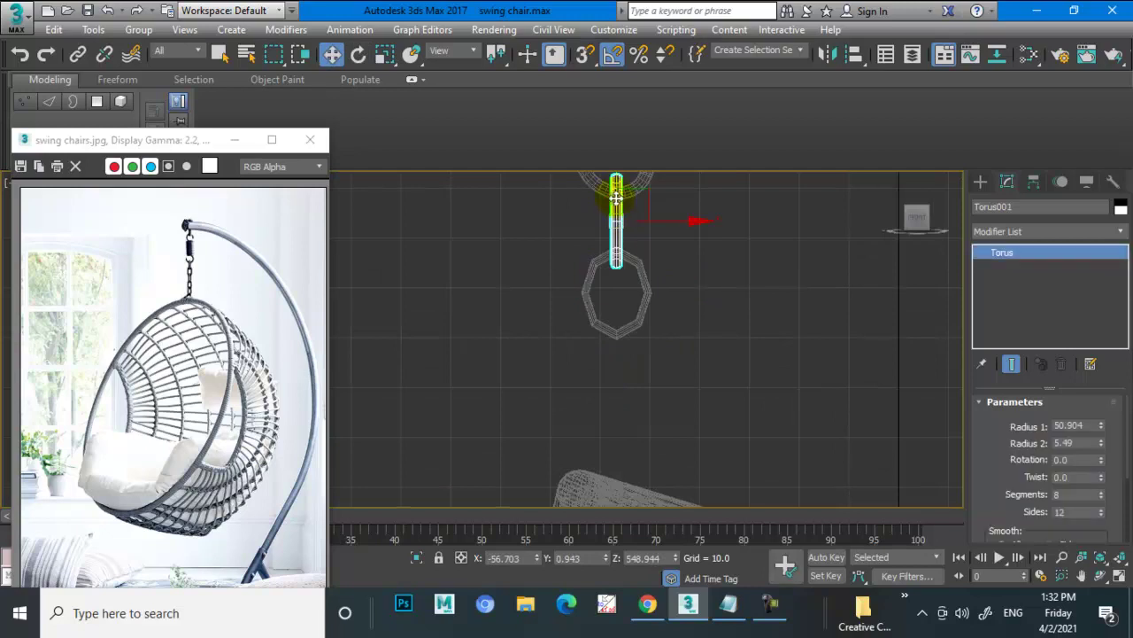
{"action": "left_click", "coordinate": [617, 266], "text": "ctrl"}
{"action": "middle_click_drag", "start_coordinate": [617, 265], "coordinate": [627, 254], "text": "alt"}
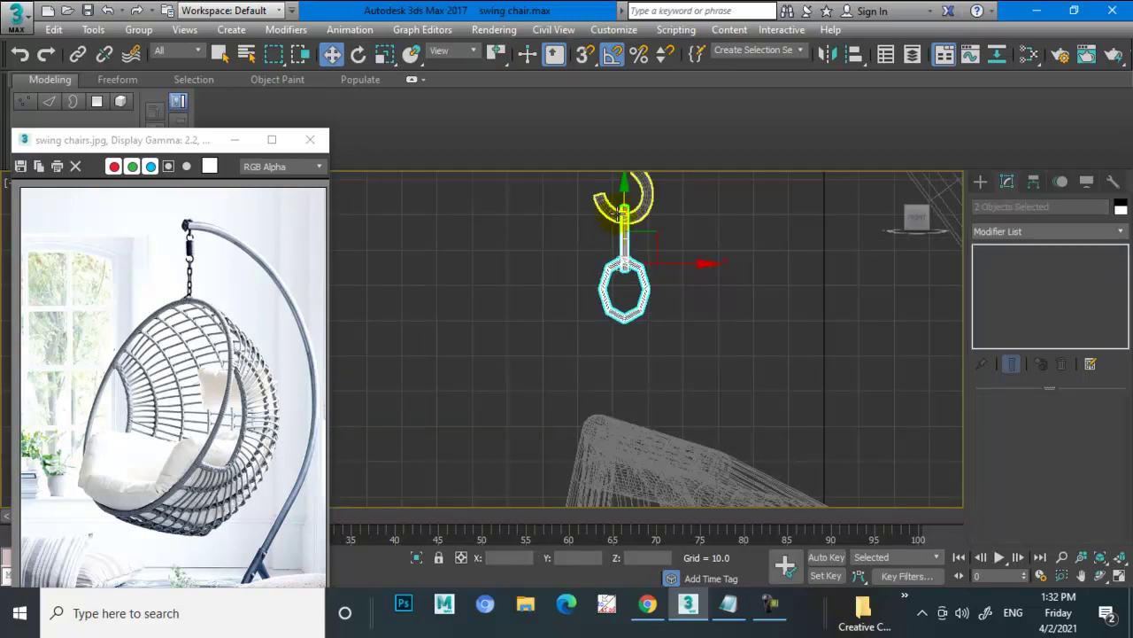
{"action": "left_click_drag", "start_coordinate": [624, 212], "coordinate": [649, 309]}
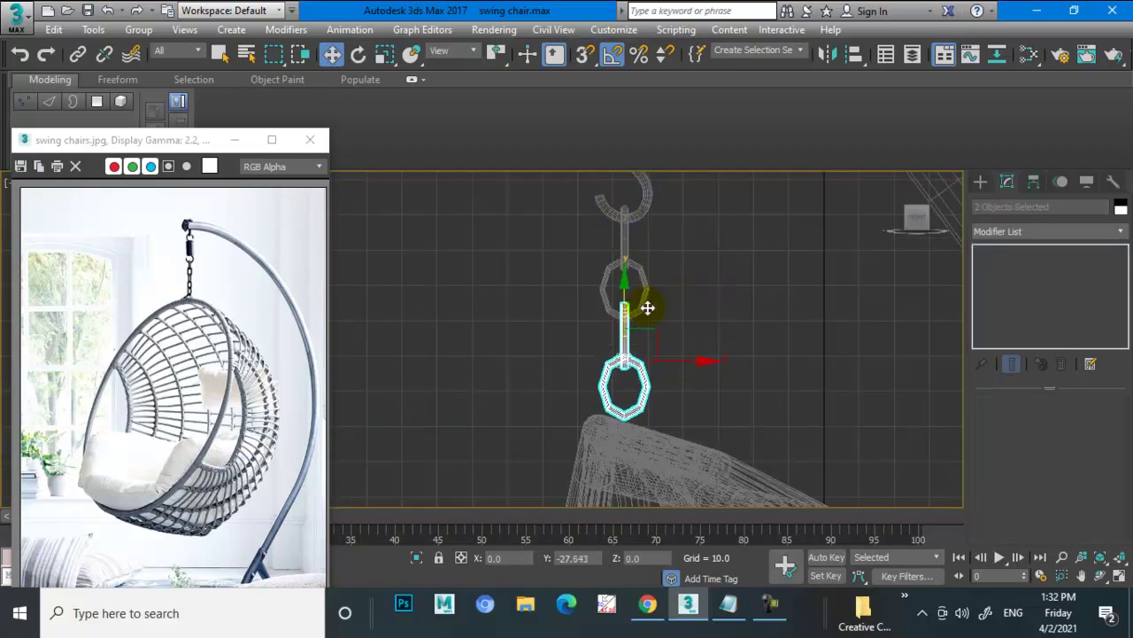
{"action": "left_click", "coordinate": [567, 375]}
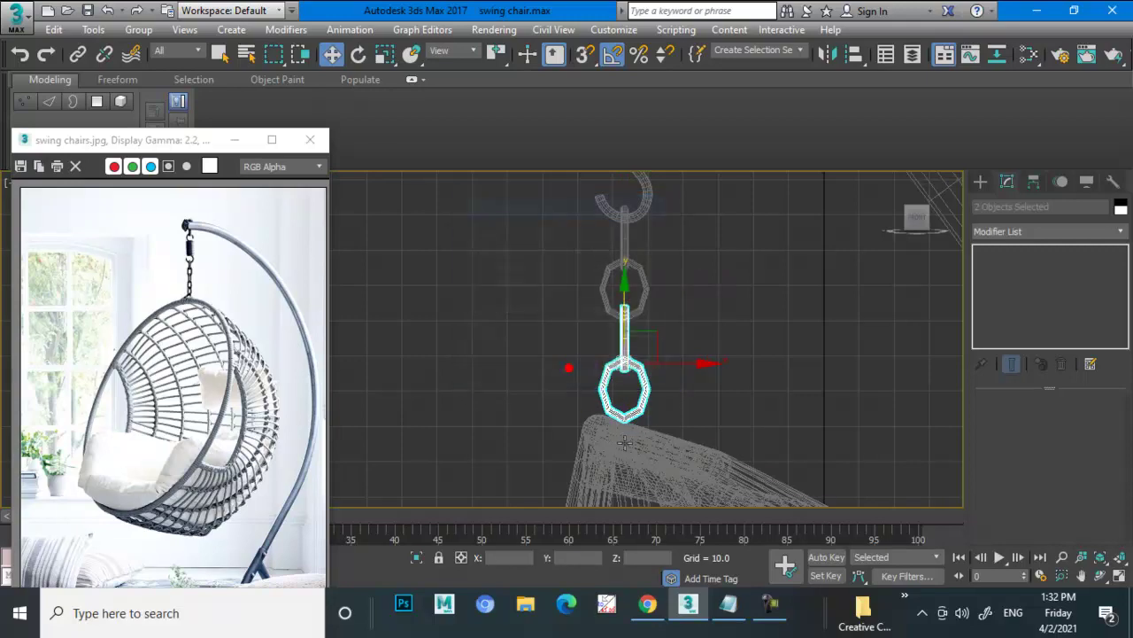
Select the wicker basket shell and ready it for rotation.
{"action": "left_click", "coordinate": [636, 442]}
{"action": "mouse_move", "coordinate": [636, 443]}
{"action": "middle_mouse_down", "text": "alt"}
{"action": "mouse_move", "coordinate": [741, 380]}
{"action": "mouse_move", "coordinate": [711, 222]}
{"action": "mouse_move", "coordinate": [699, 275]}
{"action": "middle_mouse_up", "text": "alt"}
{"action": "key", "text": "e"}
{"action": "left_click_drag", "start_coordinate": [684, 297], "coordinate": [678, 296]}
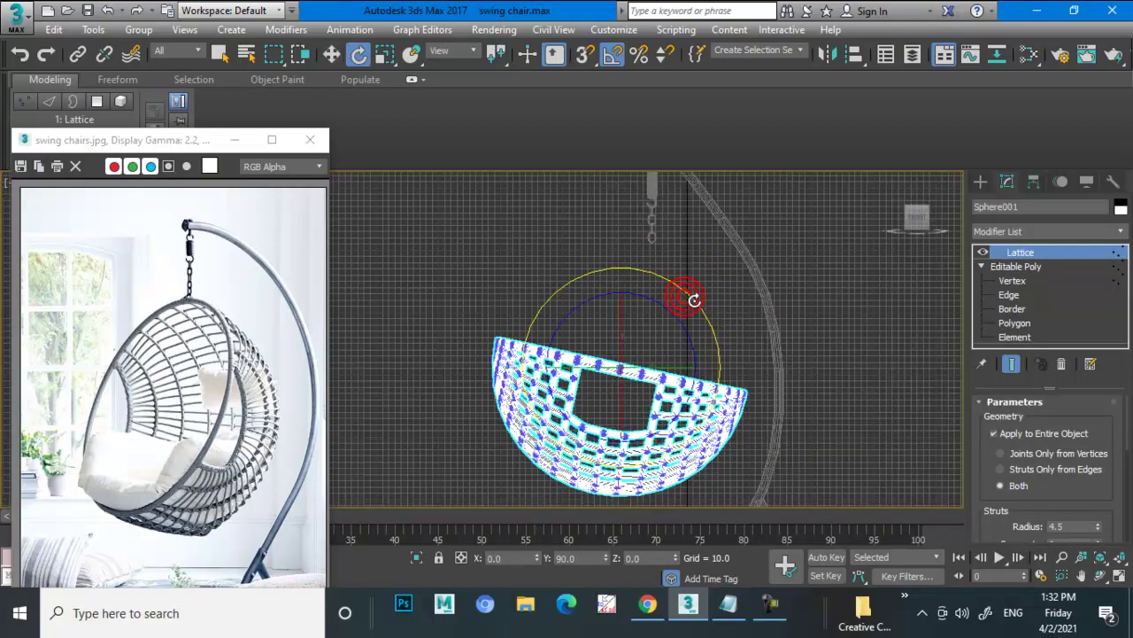
{"action": "right_click", "coordinate": [678, 296]}
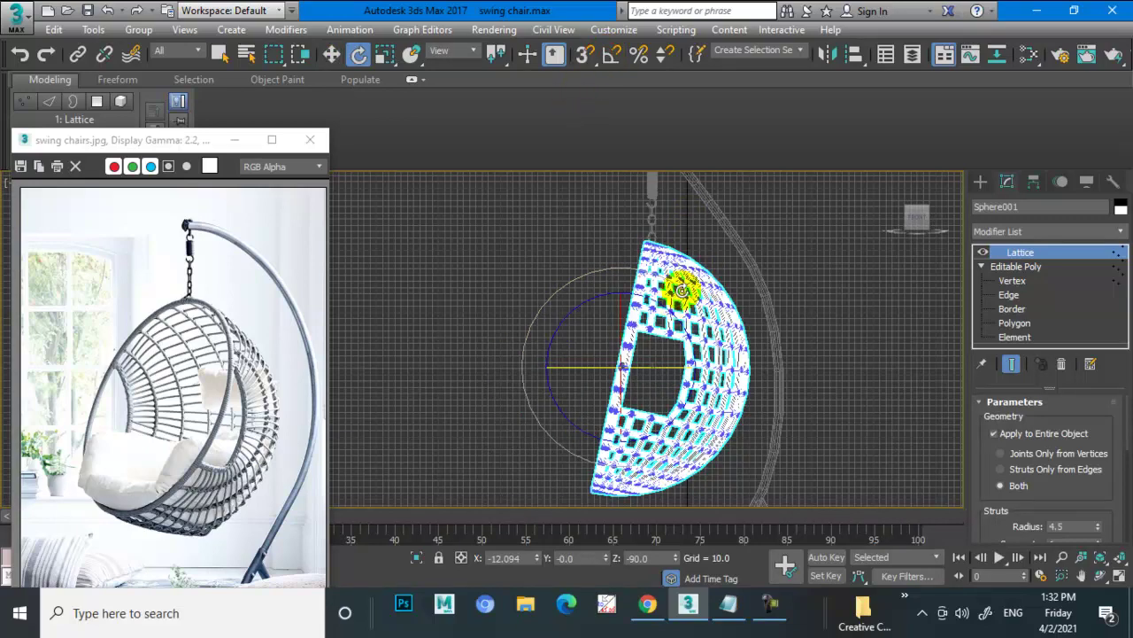
{"action": "key", "text": "alt+w"}
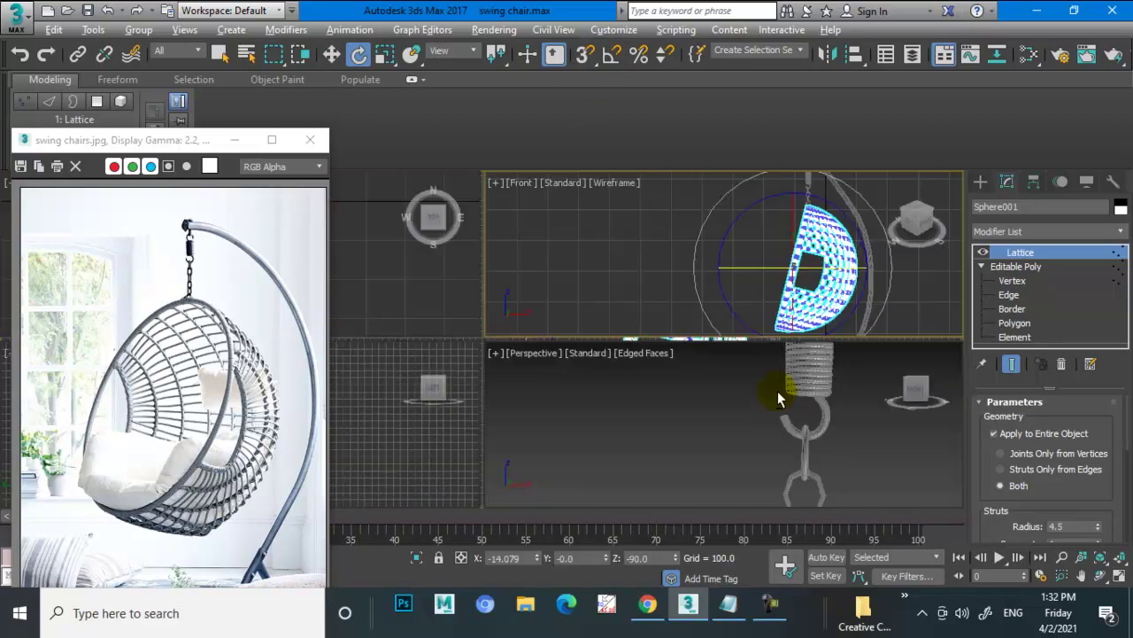
{"action": "key", "text": "alt+w"}
{"action": "scroll", "coordinate": [752, 386], "scroll_direction": "down", "scroll_amount": 3}
{"action": "middle_click_drag", "start_coordinate": [715, 354], "coordinate": [773, 385], "text": "alt"}
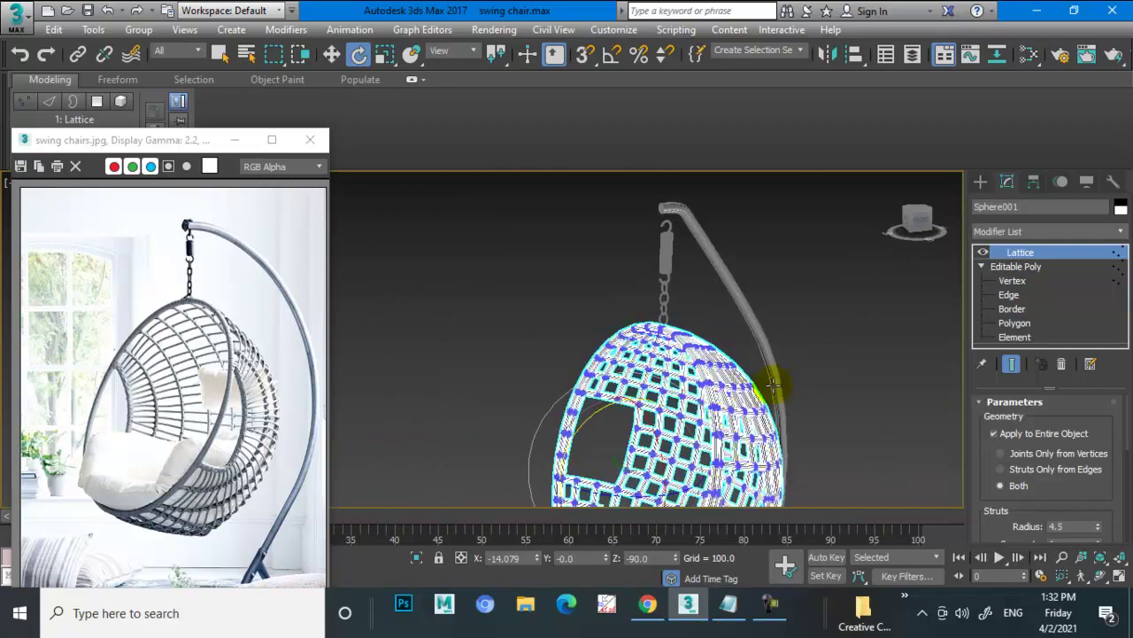
{"action": "left_click", "coordinate": [1030, 268]}
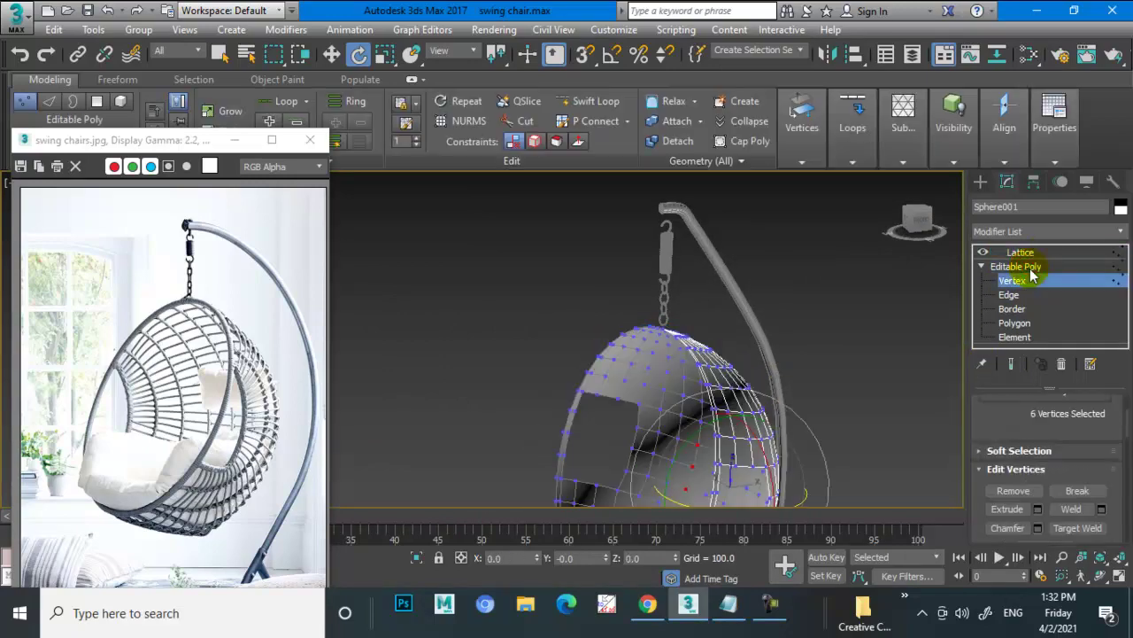
{"action": "left_click", "coordinate": [1020, 252]}
{"action": "mouse_move", "coordinate": [716, 398]}
{"action": "middle_mouse_down", "text": "alt"}
{"action": "mouse_move", "coordinate": [729, 240]}
{"action": "mouse_move", "coordinate": [753, 330]}
{"action": "mouse_move", "coordinate": [801, 328]}
{"action": "mouse_move", "coordinate": [777, 329]}
{"action": "mouse_move", "coordinate": [824, 347]}
{"action": "mouse_move", "coordinate": [745, 354]}
{"action": "mouse_move", "coordinate": [758, 355]}
{"action": "mouse_move", "coordinate": [734, 336]}
{"action": "mouse_move", "coordinate": [754, 346]}
{"action": "mouse_move", "coordinate": [749, 329]}
{"action": "mouse_move", "coordinate": [784, 400]}
{"action": "mouse_move", "coordinate": [751, 309]}
{"action": "mouse_move", "coordinate": [684, 338]}
{"action": "mouse_move", "coordinate": [703, 304]}
{"action": "mouse_move", "coordinate": [683, 316]}
{"action": "mouse_move", "coordinate": [718, 307]}
{"action": "middle_mouse_up", "text": "alt"}
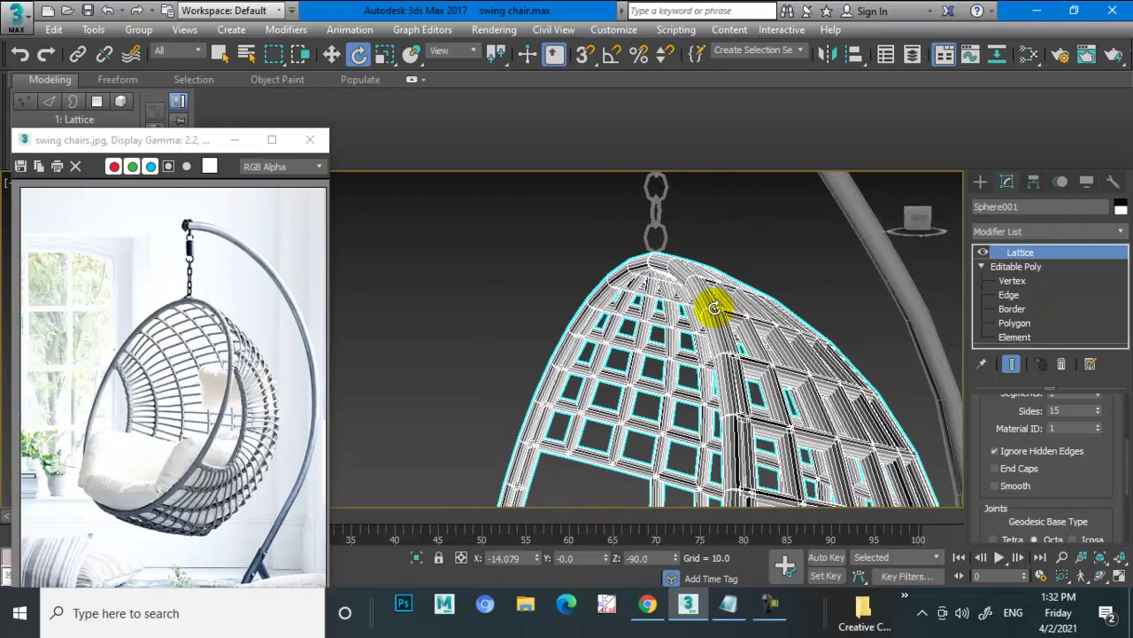
{"action": "scroll", "coordinate": [735, 293], "scroll_direction": "down", "scroll_amount": 3}
{"action": "scroll", "coordinate": [756, 280], "scroll_direction": "up", "scroll_amount": 4}
{"action": "middle_click_drag", "start_coordinate": [749, 431], "coordinate": [693, 365]}
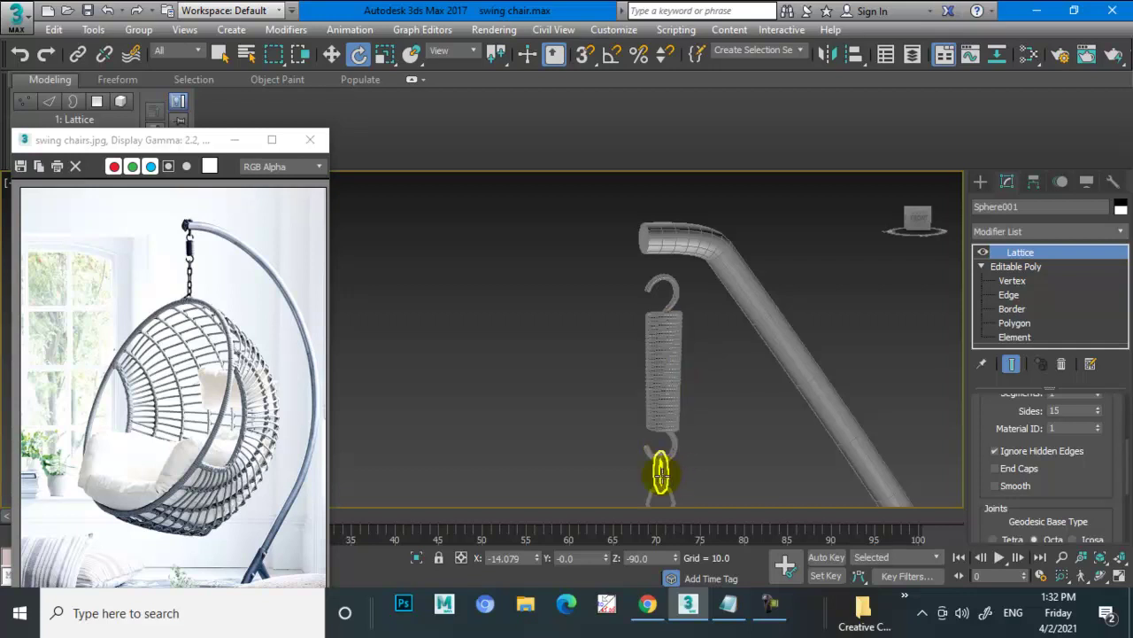
{"action": "left_click", "coordinate": [666, 450]}
{"action": "left_click", "coordinate": [662, 474]}
Clone the torus as a copy, Torus005, up to the bent pole top above the spring.
{"action": "key", "text": "w"}
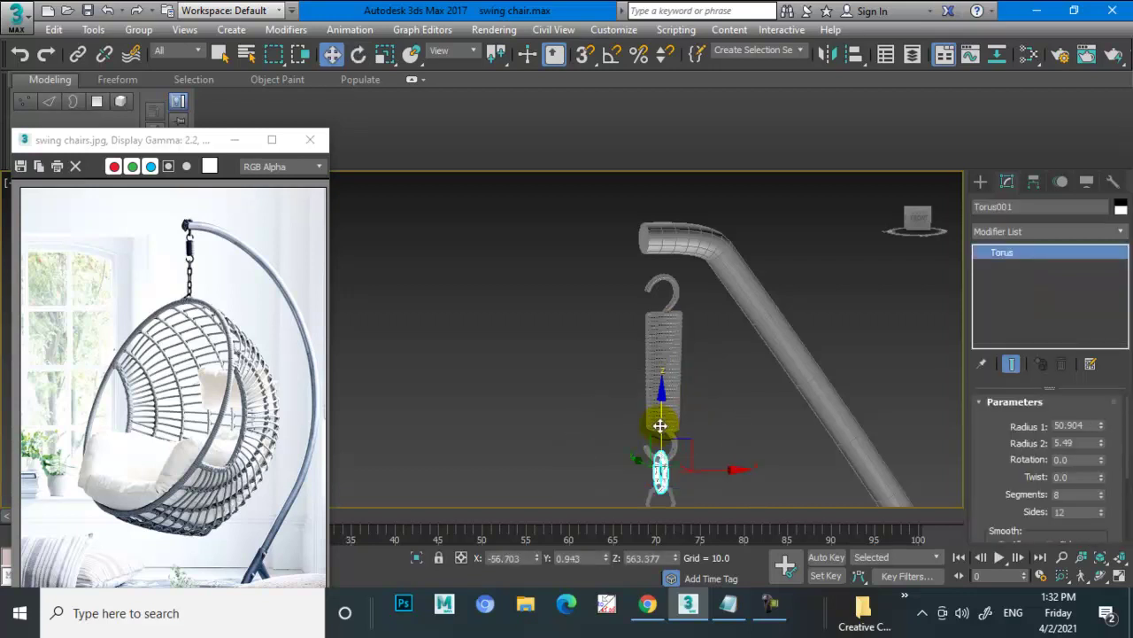
{"action": "left_click_drag", "start_coordinate": [661, 473], "coordinate": [653, 217]}
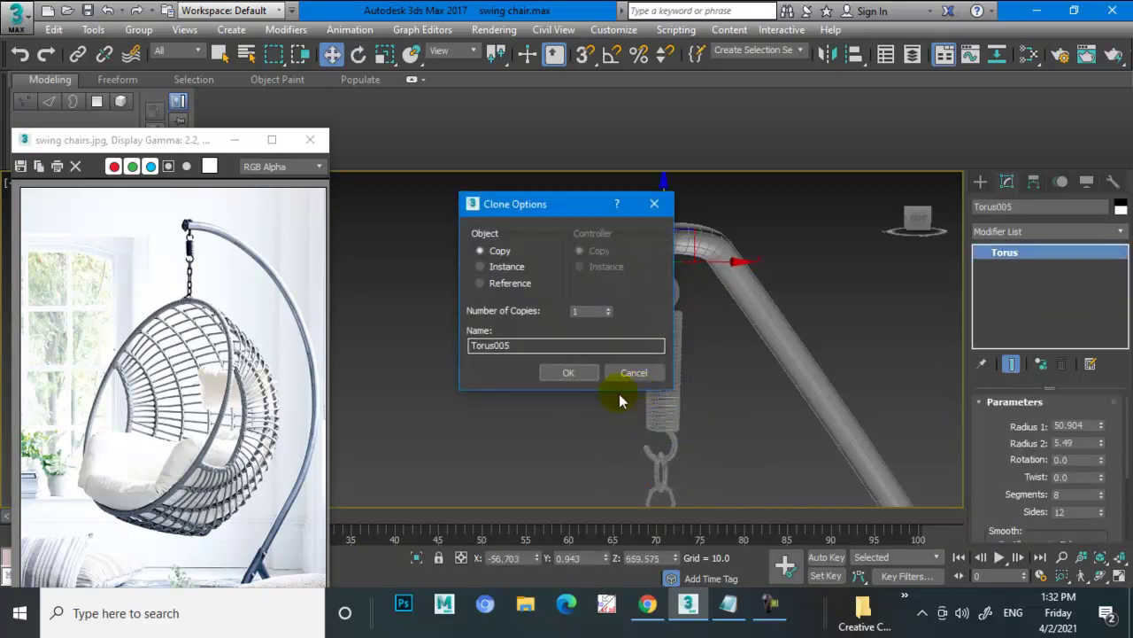
{"action": "left_click", "coordinate": [573, 375]}
{"action": "scroll", "coordinate": [668, 352], "scroll_direction": "up", "scroll_amount": 5}
{"action": "scroll", "coordinate": [679, 345], "scroll_direction": "up", "scroll_amount": 3}
{"action": "scroll", "coordinate": [680, 345], "scroll_direction": "down", "scroll_amount": 4}
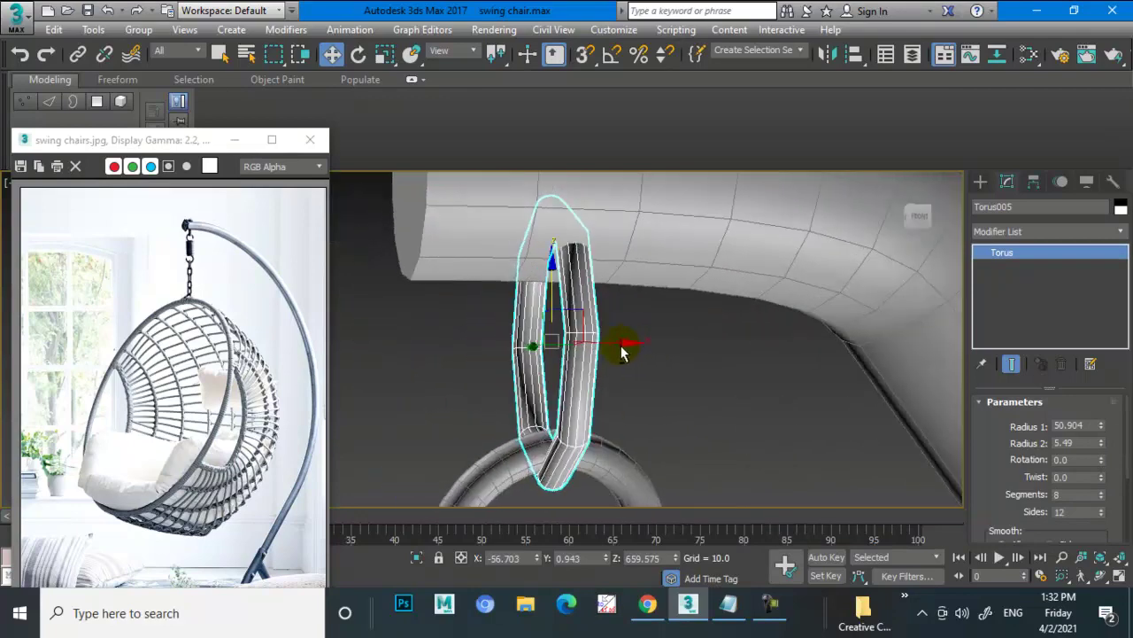
{"action": "scroll", "coordinate": [628, 354], "scroll_direction": "down", "scroll_amount": 3}
{"action": "scroll", "coordinate": [659, 407], "scroll_direction": "down", "scroll_amount": 1}
{"action": "scroll", "coordinate": [658, 407], "scroll_direction": "down", "scroll_amount": 2}
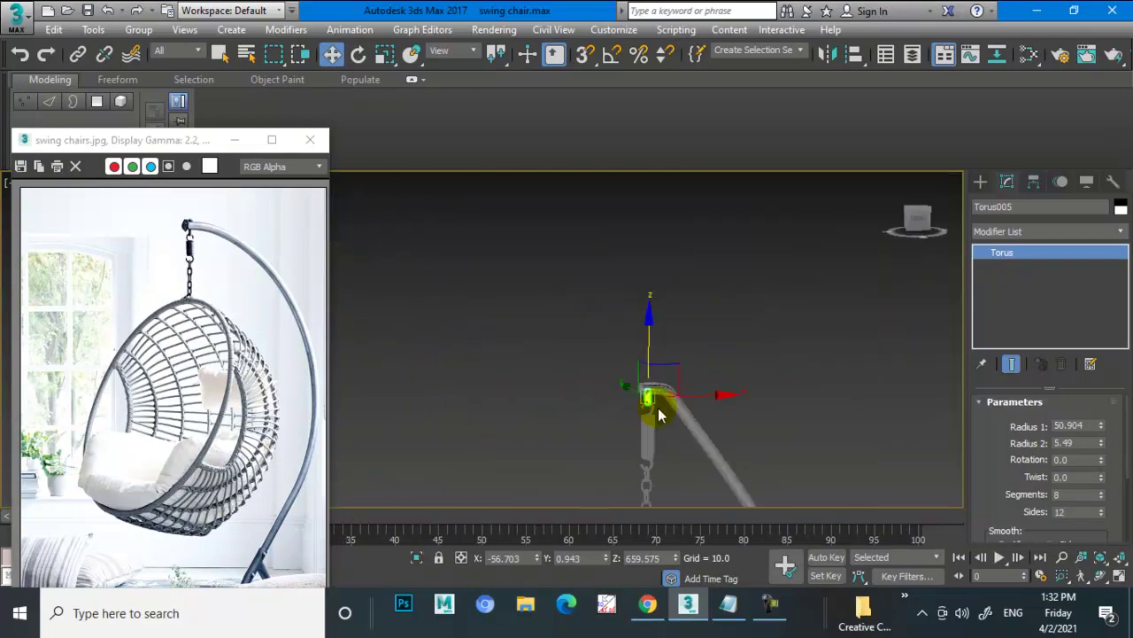
{"action": "scroll", "coordinate": [658, 408], "scroll_direction": "down", "scroll_amount": 4}
{"action": "scroll", "coordinate": [648, 328], "scroll_direction": "up", "scroll_amount": 2}
{"action": "scroll", "coordinate": [688, 384], "scroll_direction": "up", "scroll_amount": 3}
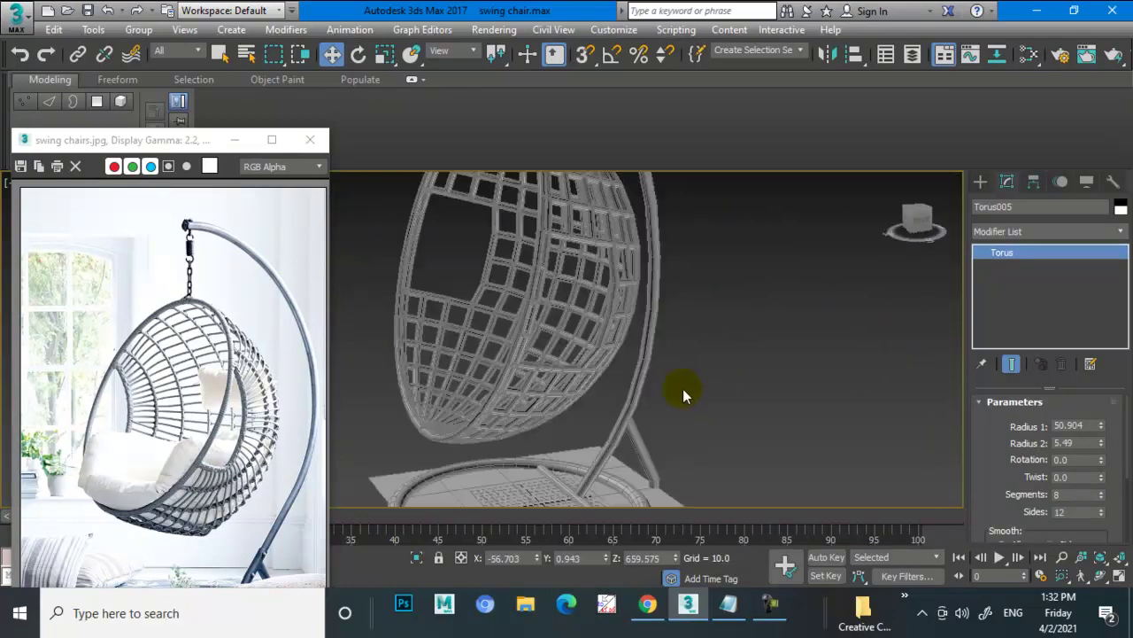
{"action": "left_click", "coordinate": [683, 389]}
{"action": "scroll", "coordinate": [684, 381], "scroll_direction": "down", "scroll_amount": 3}
{"action": "scroll", "coordinate": [685, 363], "scroll_direction": "down", "scroll_amount": 1}
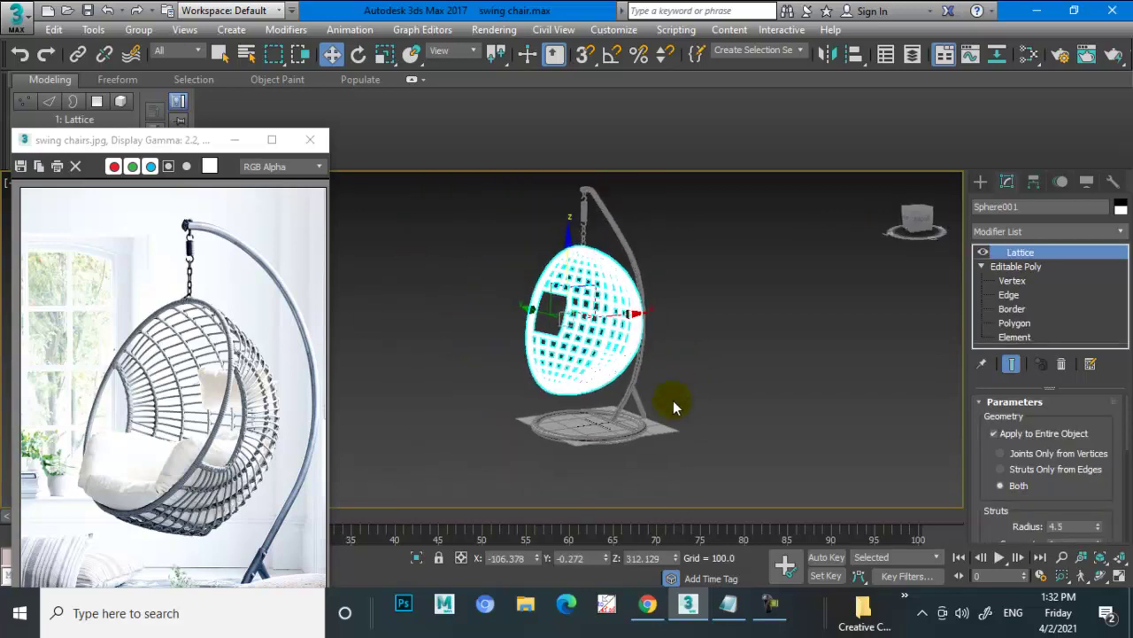
Move Plane001 forward so it sits under the stand's base ring.
{"action": "scroll", "coordinate": [673, 400], "scroll_direction": "up", "scroll_amount": 3}
{"action": "left_click", "coordinate": [625, 451]}
{"action": "left_click_drag", "start_coordinate": [605, 440], "coordinate": [565, 394]}
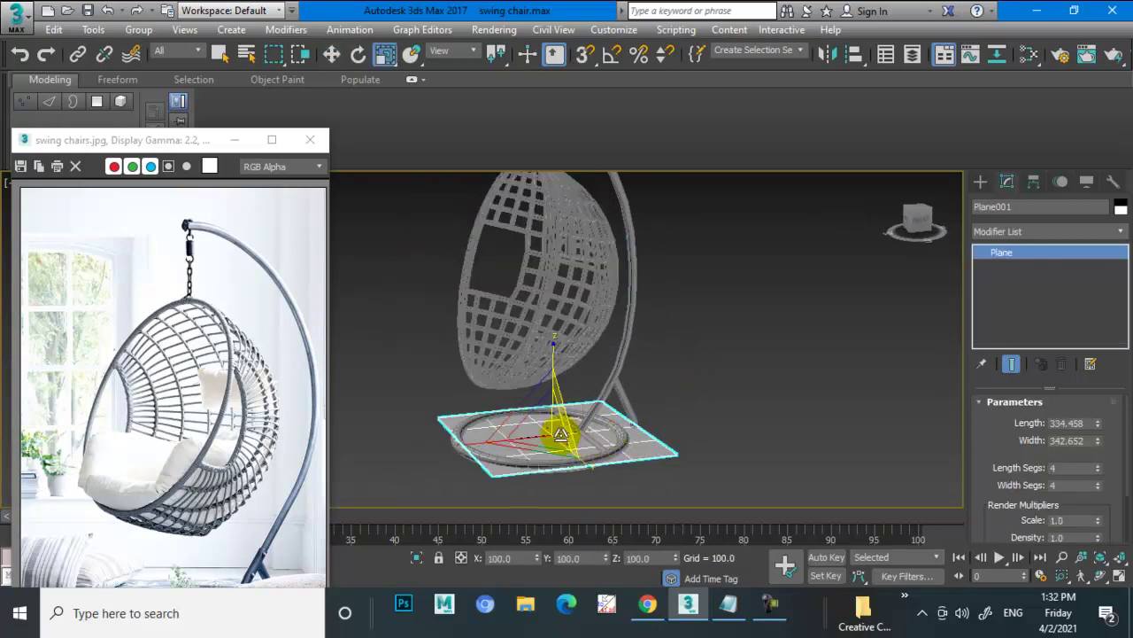
{"action": "mouse_move", "coordinate": [565, 394]}
{"action": "middle_mouse_down", "text": "alt"}
{"action": "mouse_move", "coordinate": [599, 430]}
{"action": "mouse_move", "coordinate": [551, 392]}
{"action": "middle_mouse_up", "text": "alt"}
{"action": "left_click_drag", "start_coordinate": [552, 393], "coordinate": [557, 384]}
{"action": "middle_click_drag", "start_coordinate": [557, 384], "coordinate": [576, 404], "text": "alt"}
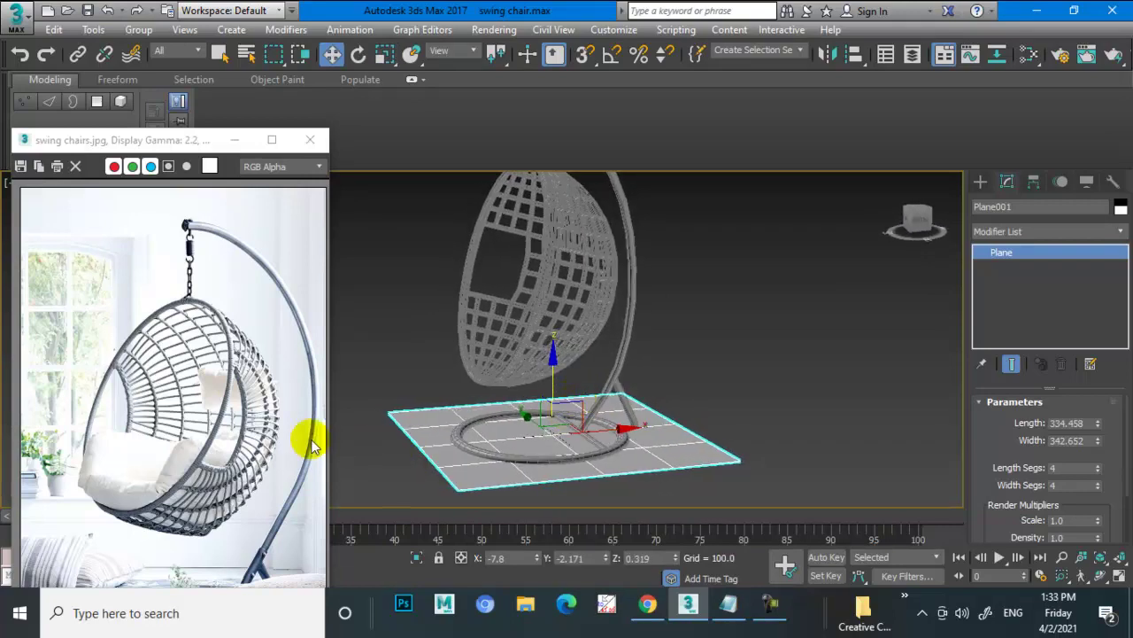
Shift the reference photo window aside and orbit around to check the plane under the base.
{"action": "mouse_move", "coordinate": [152, 139]}
{"action": "left_mouse_down"}
{"action": "mouse_move", "coordinate": [155, 51]}
{"action": "mouse_move", "coordinate": [161, 157]}
{"action": "left_mouse_up"}
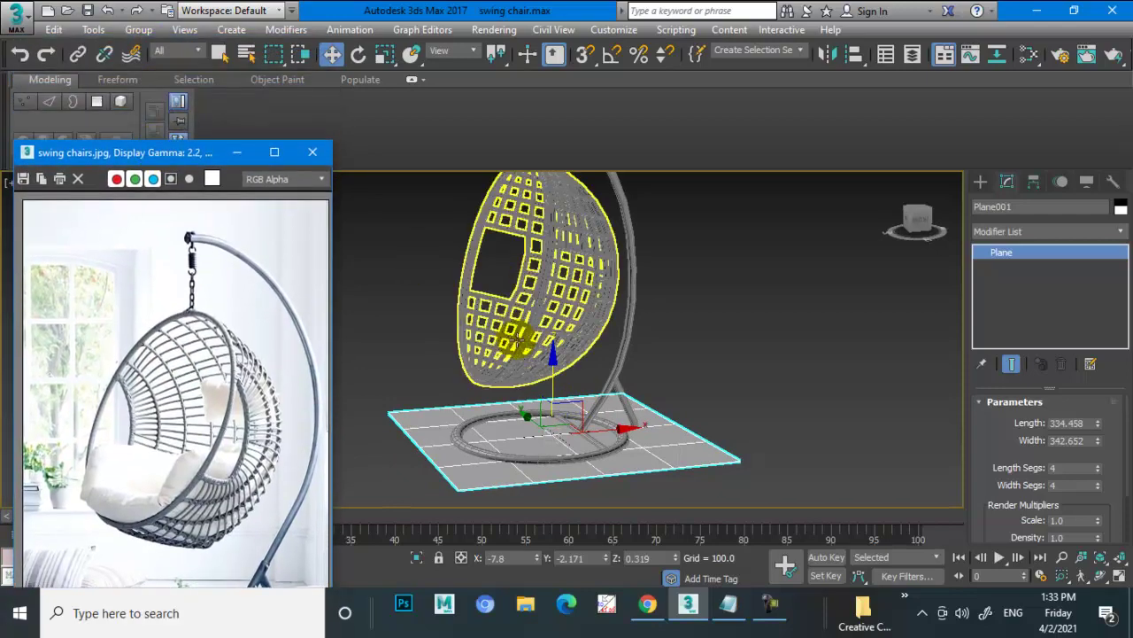
{"action": "middle_click_drag", "start_coordinate": [599, 321], "coordinate": [669, 329], "text": "alt"}
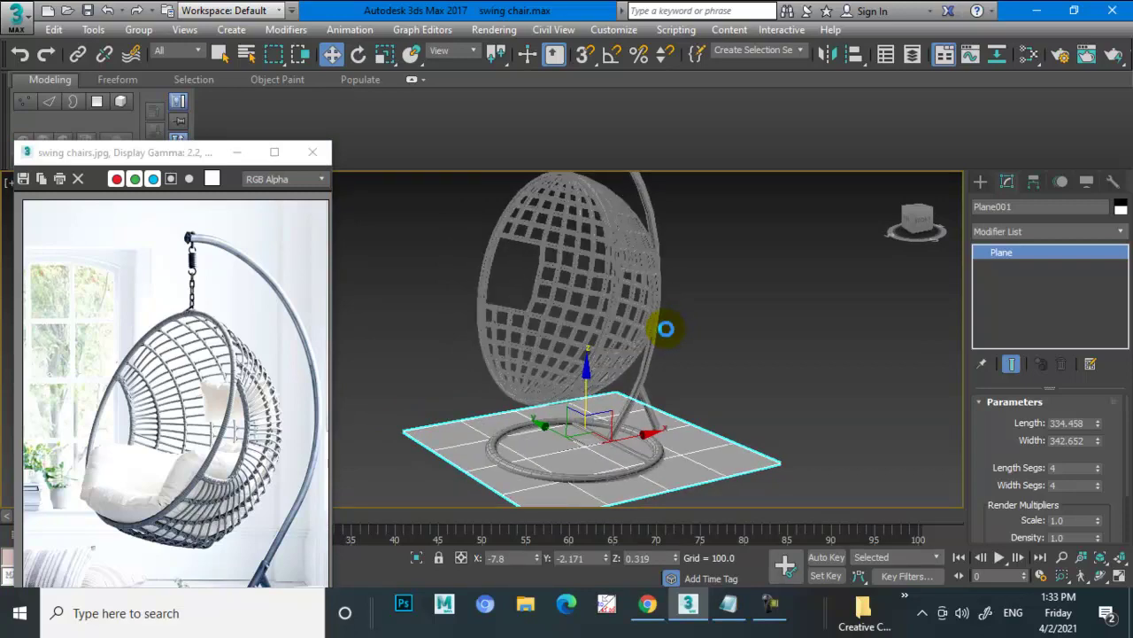
{"action": "left_click", "coordinate": [755, 615]}
{"action": "left_click", "coordinate": [1054, 530]}
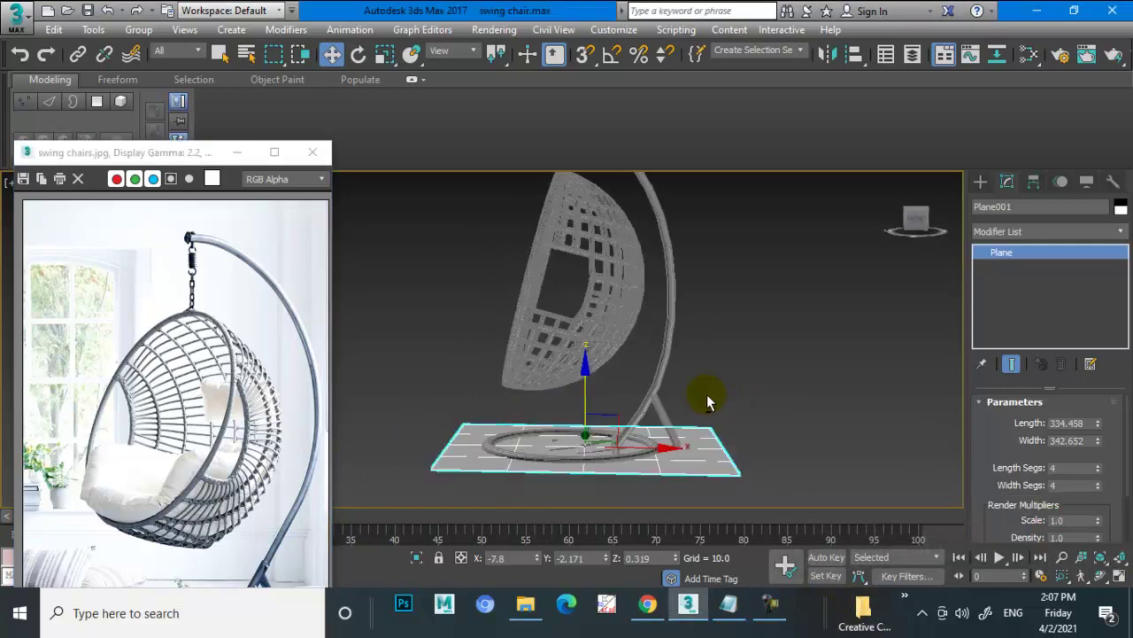
{"action": "middle_click_drag", "start_coordinate": [720, 412], "coordinate": [721, 412], "text": "alt"}
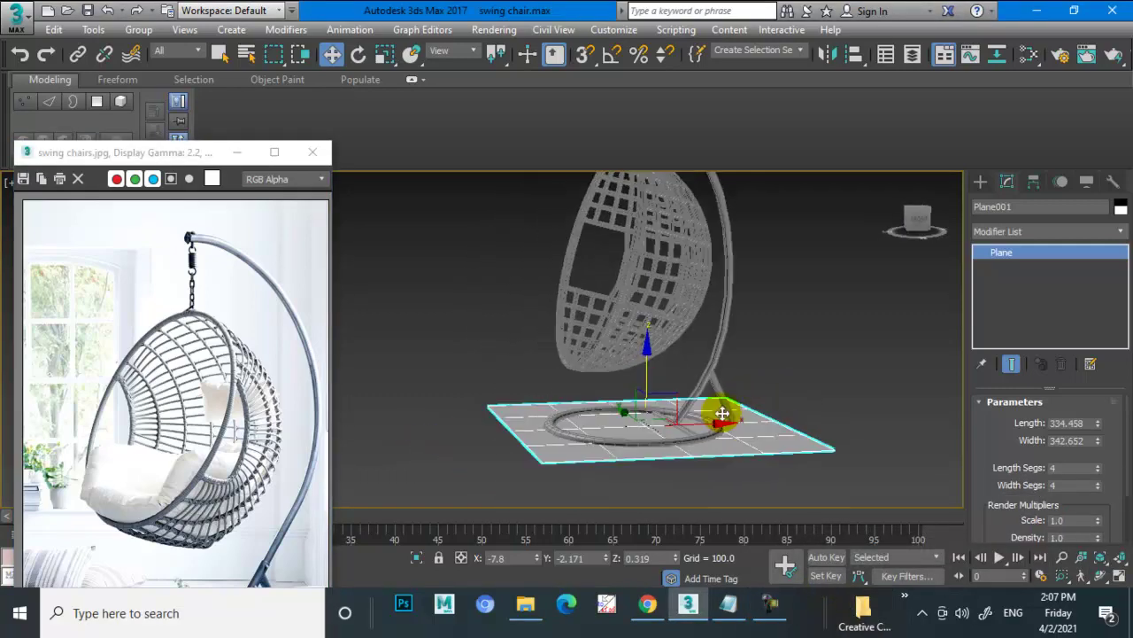
{"action": "scroll", "coordinate": [721, 416], "scroll_direction": "up", "scroll_amount": 3}
{"action": "scroll", "coordinate": [721, 435], "scroll_direction": "up", "scroll_amount": 3}
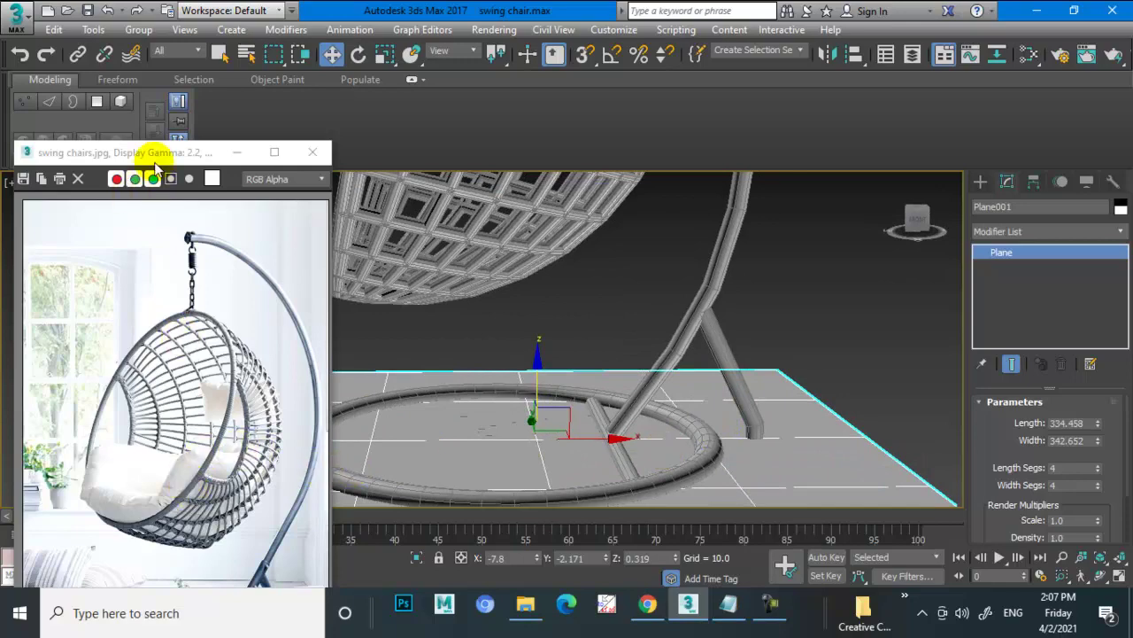
{"action": "left_click_drag", "start_coordinate": [154, 155], "coordinate": [135, 69]}
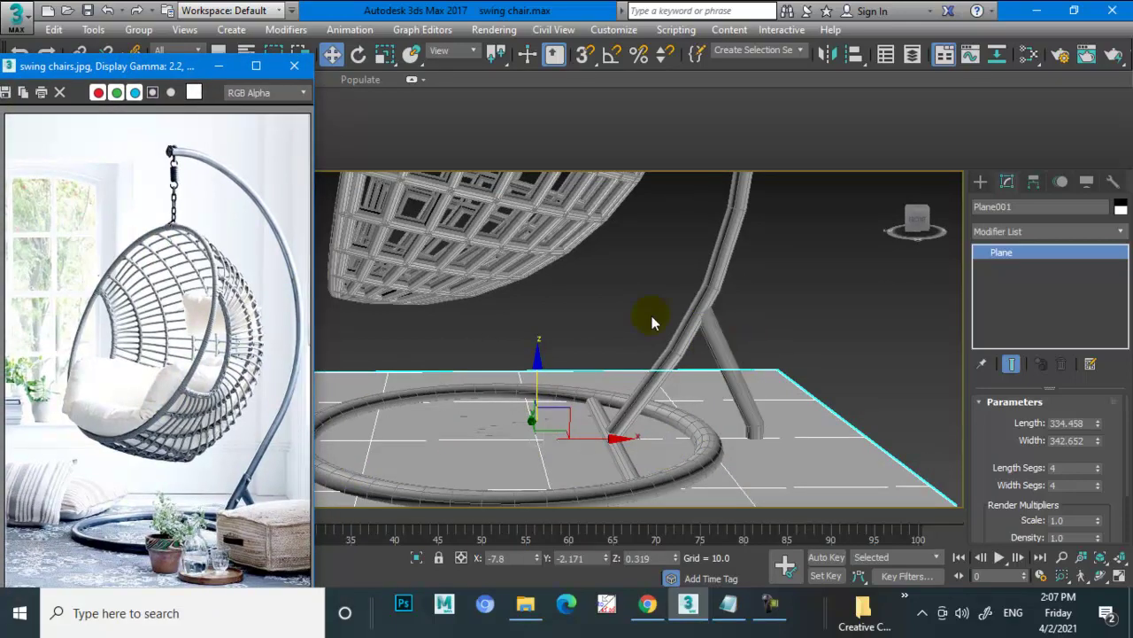
{"action": "mouse_move", "coordinate": [652, 322]}
{"action": "middle_mouse_down", "text": "alt"}
{"action": "mouse_move", "coordinate": [671, 329]}
{"action": "mouse_move", "coordinate": [803, 292]}
{"action": "middle_mouse_up", "text": "alt"}
{"action": "scroll", "coordinate": [671, 328], "scroll_direction": "down", "scroll_amount": 3}
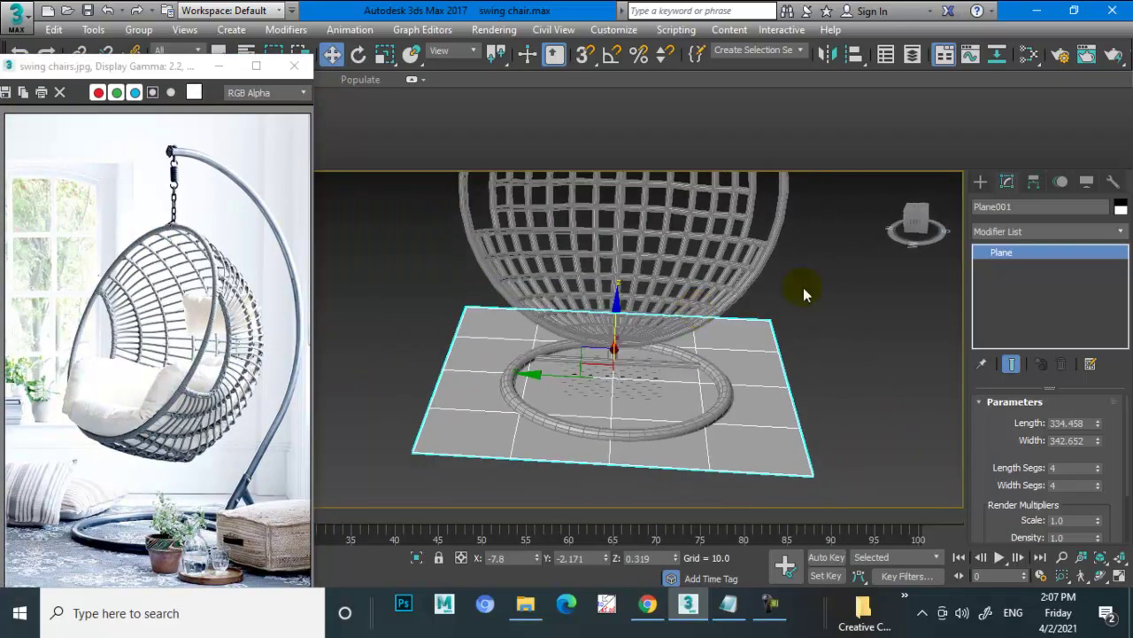
Draw a ChamferBox from Extended Primitives on the floor plane by the base ring.
{"action": "left_click", "coordinate": [981, 182]}
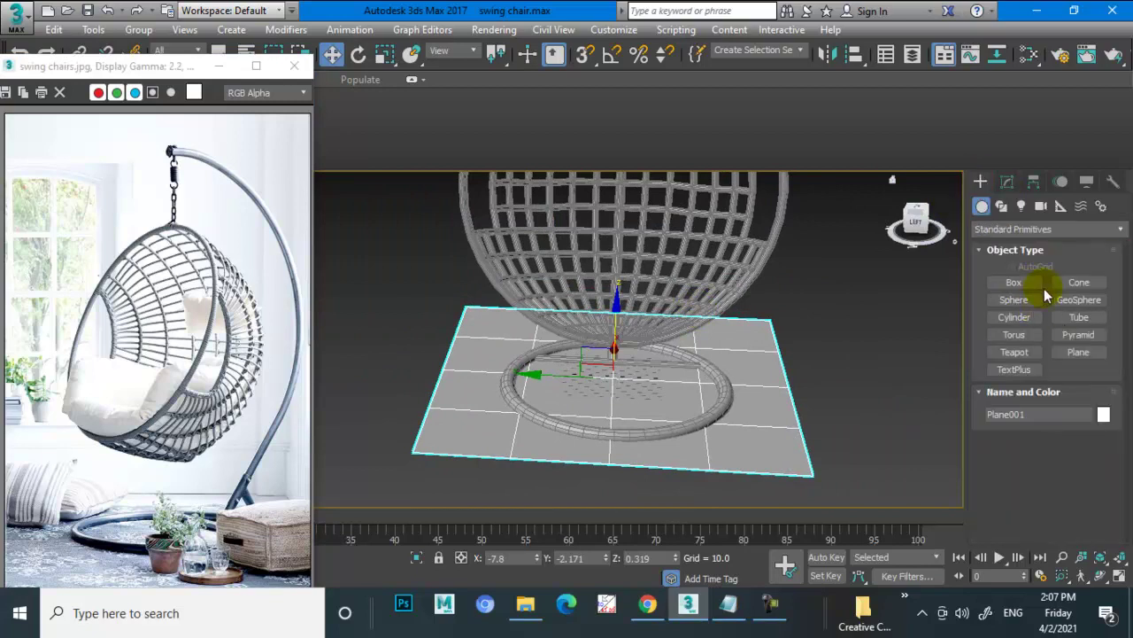
{"action": "left_click", "coordinate": [1001, 207]}
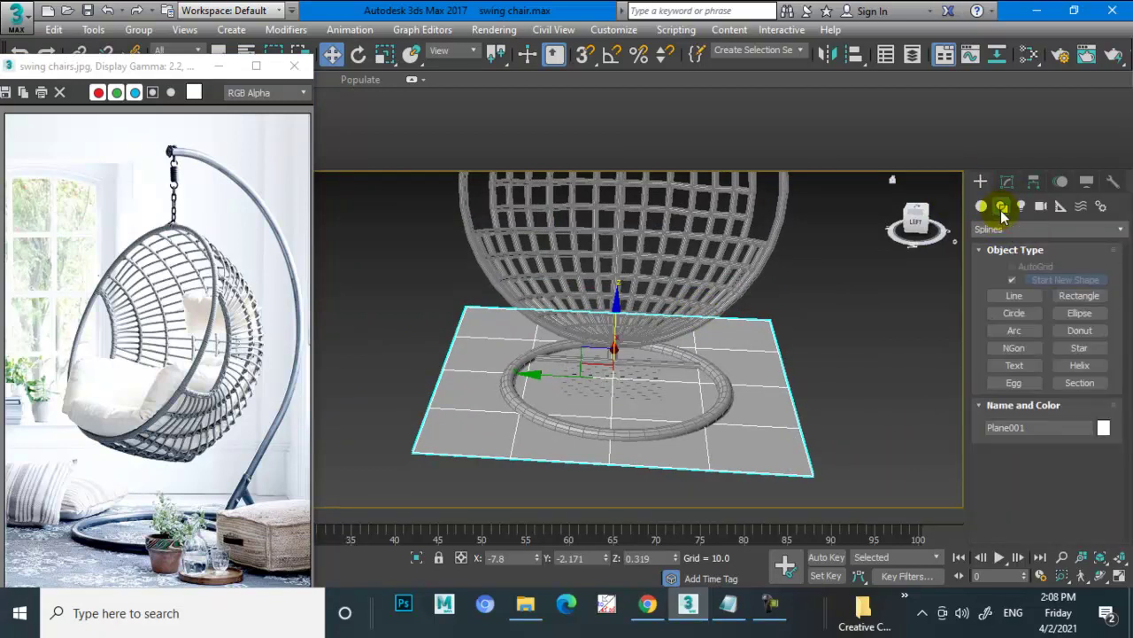
{"action": "left_click", "coordinate": [981, 205]}
{"action": "left_click", "coordinate": [999, 228]}
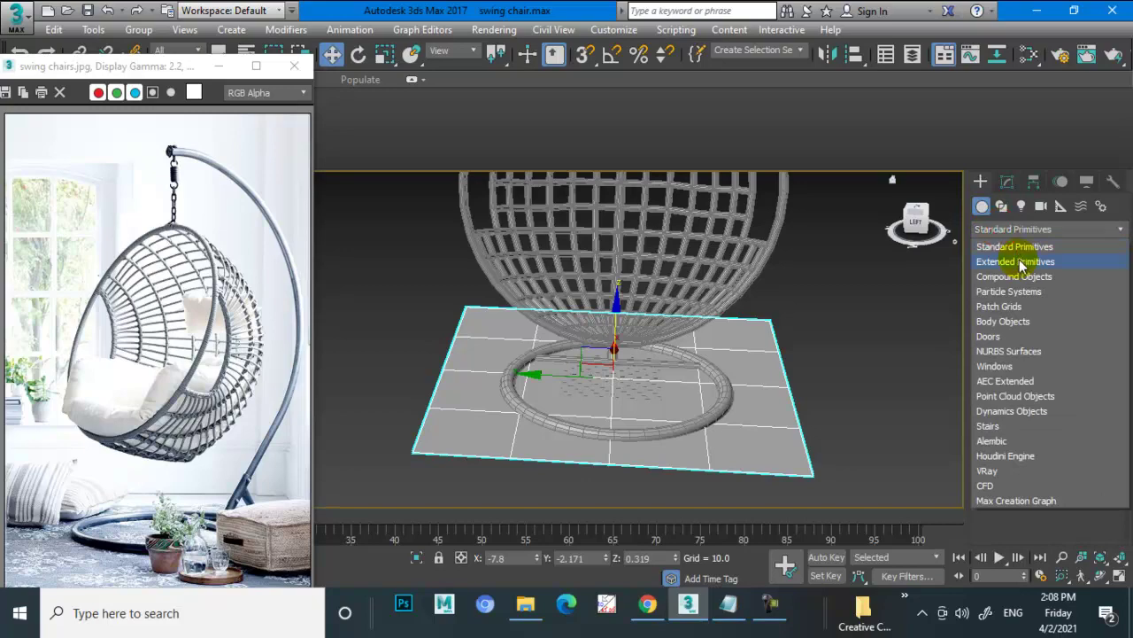
{"action": "left_click", "coordinate": [1022, 262]}
{"action": "left_click", "coordinate": [1014, 300]}
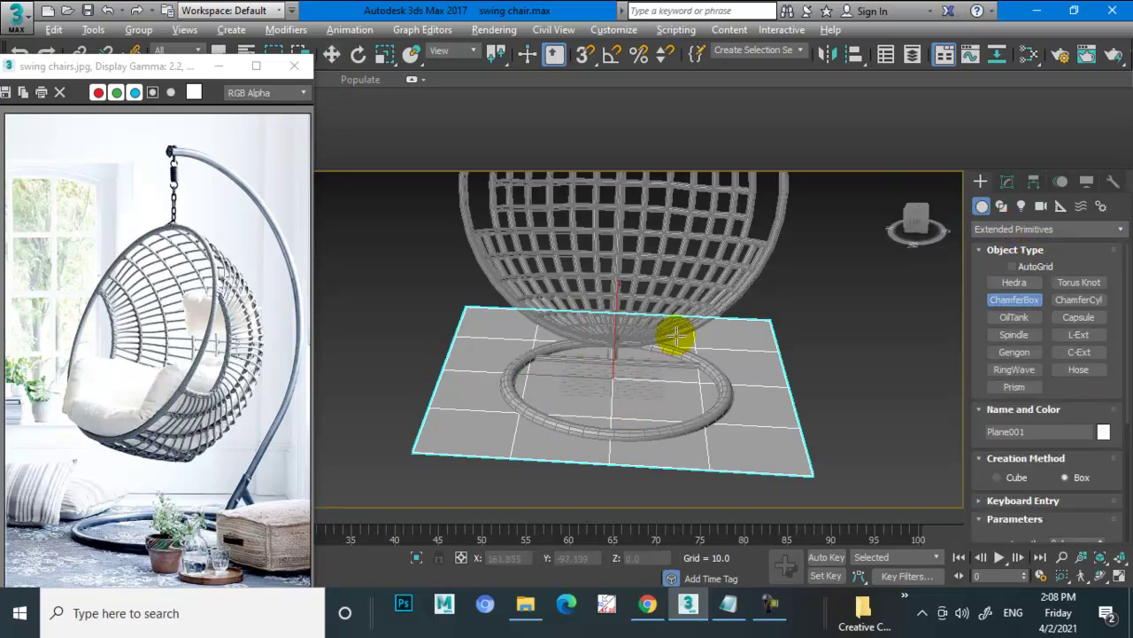
{"action": "mouse_move", "coordinate": [675, 337]}
{"action": "middle_mouse_down", "text": "alt"}
{"action": "mouse_move", "coordinate": [678, 410]}
{"action": "mouse_move", "coordinate": [624, 351]}
{"action": "middle_mouse_up", "text": "alt"}
{"action": "left_click_drag", "start_coordinate": [522, 410], "coordinate": [721, 490]}
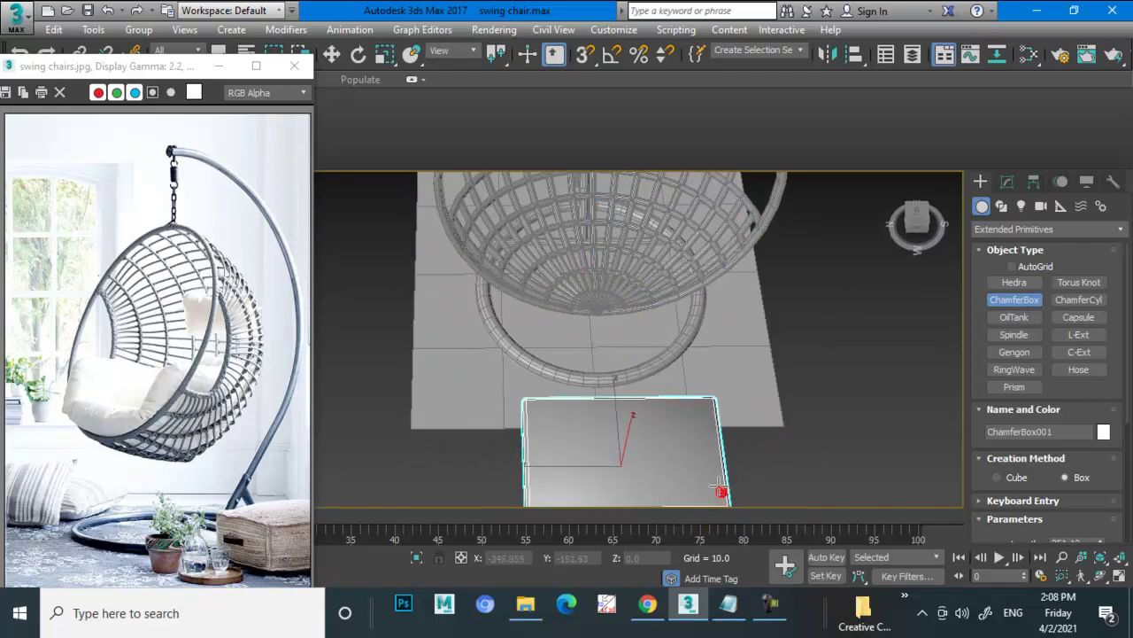
{"action": "middle_click_drag", "start_coordinate": [718, 484], "coordinate": [715, 473], "text": "alt"}
{"action": "key", "text": "w"}
Rearrange the viewports to get a maximized Front view of the cushion box.
{"action": "mouse_move", "coordinate": [673, 425]}
{"action": "middle_mouse_down"}
{"action": "mouse_move", "coordinate": [670, 379]}
{"action": "mouse_move", "coordinate": [685, 379]}
{"action": "mouse_move", "coordinate": [679, 392]}
{"action": "middle_mouse_up"}
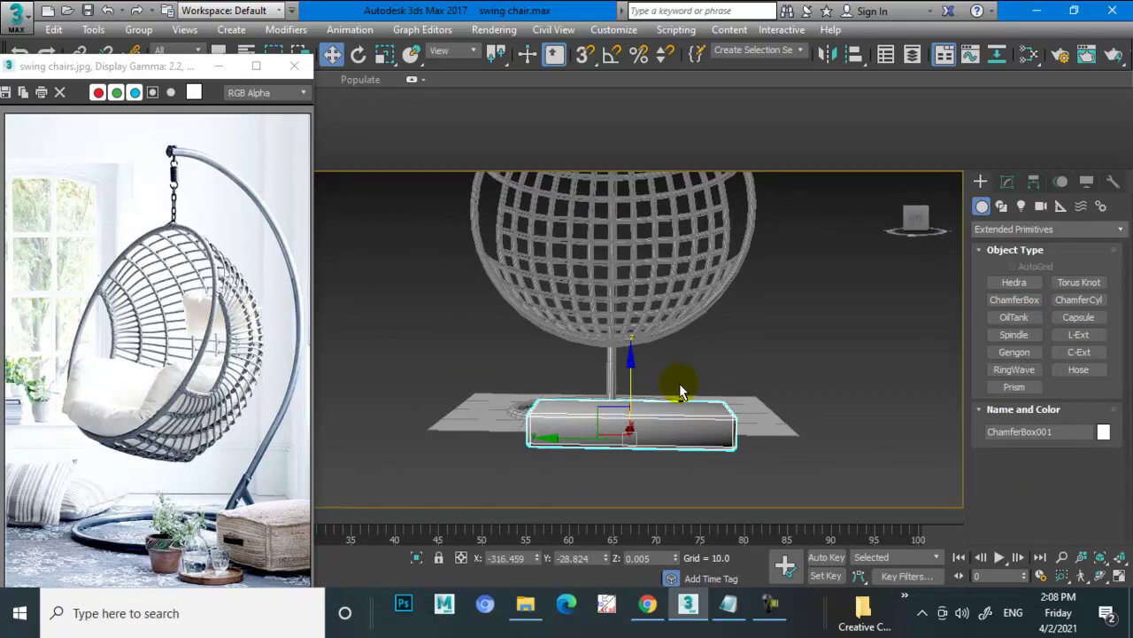
{"action": "middle_click_drag", "start_coordinate": [679, 387], "coordinate": [646, 399], "text": "alt"}
{"action": "scroll", "coordinate": [639, 417], "scroll_direction": "up", "scroll_amount": 3}
{"action": "key", "text": "alt+w"}
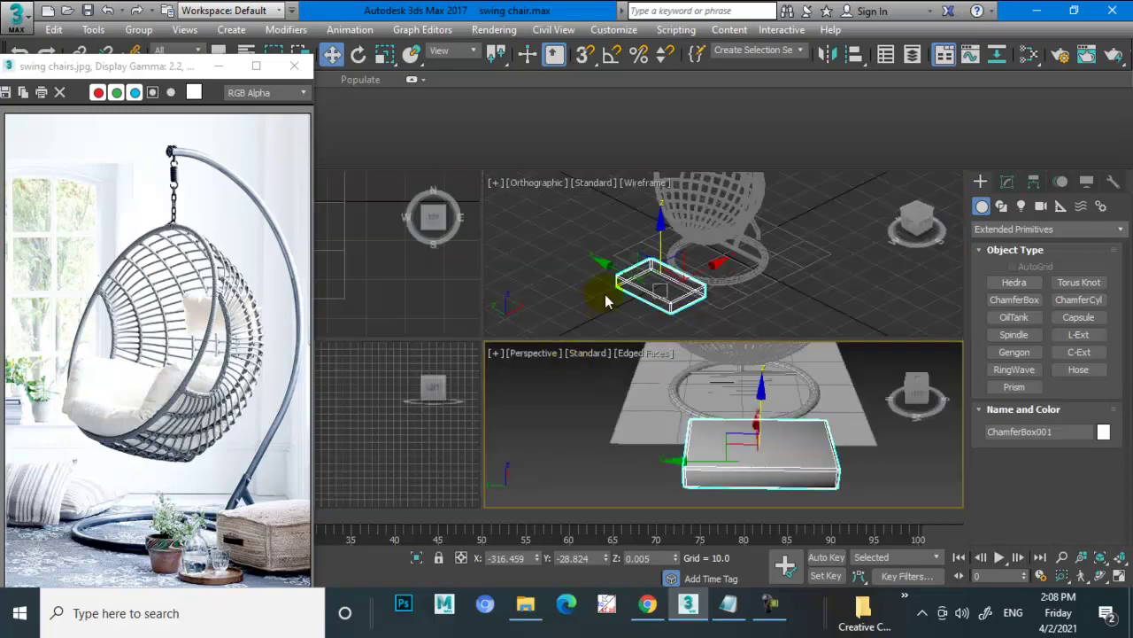
{"action": "right_click", "coordinate": [526, 329]}
{"action": "key", "text": "f"}
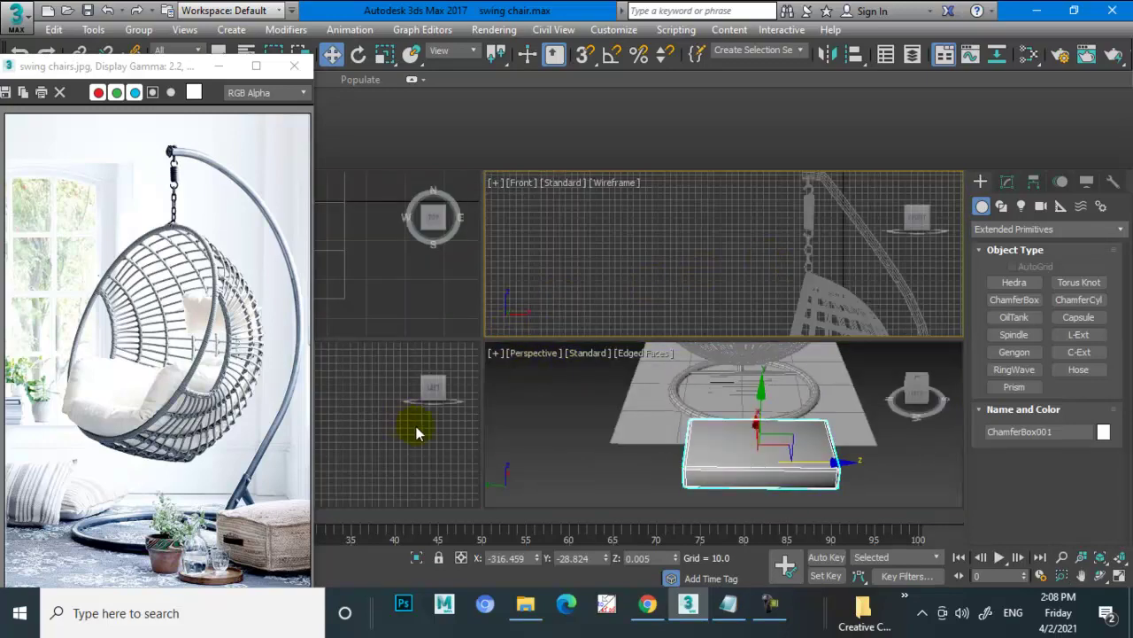
{"action": "right_click", "coordinate": [416, 433]}
{"action": "key", "text": "alt+w"}
{"action": "key", "text": "f"}
Slide the cushion box left under the chair in the Front view.
{"action": "middle_click_drag", "start_coordinate": [564, 384], "coordinate": [605, 436]}
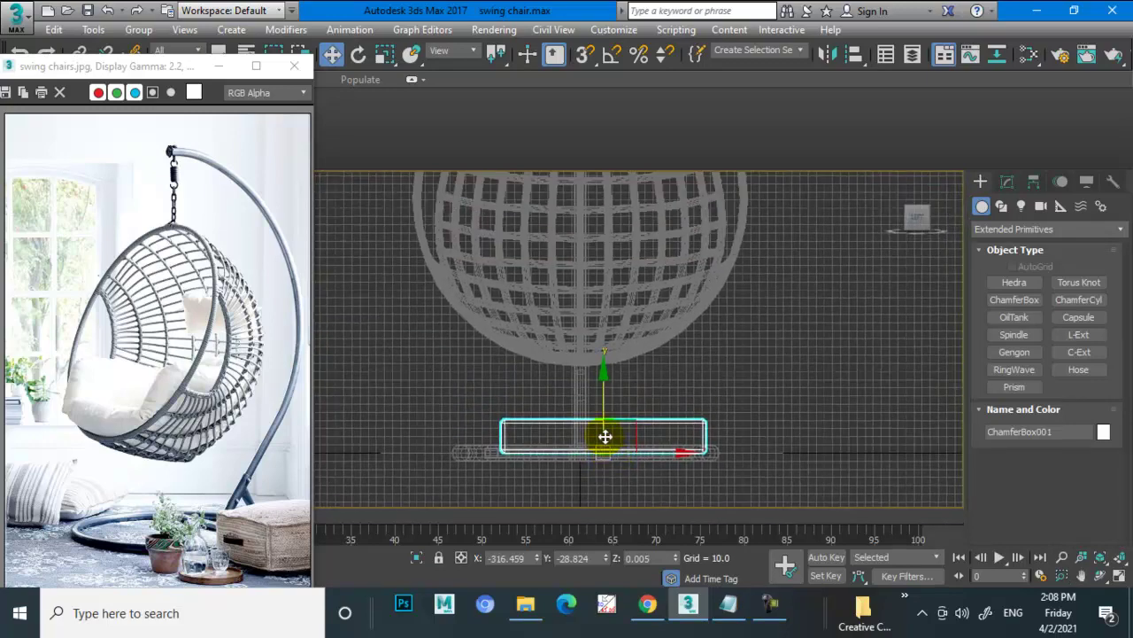
{"action": "left_click_drag", "start_coordinate": [659, 452], "coordinate": [649, 452]}
{"action": "key", "text": "alt+w"}
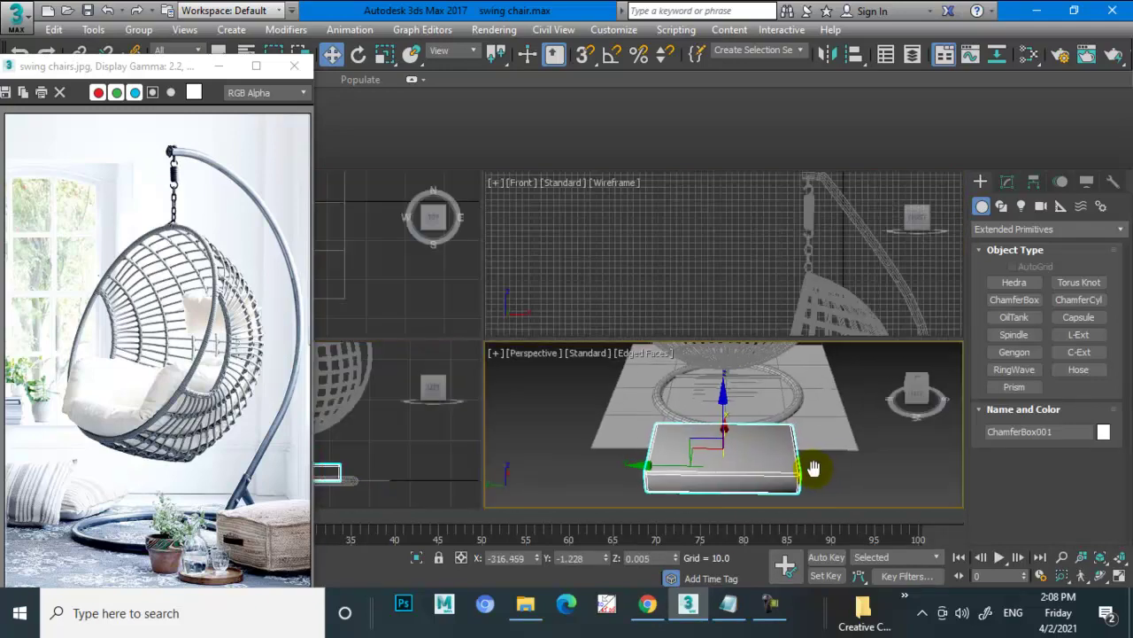
{"action": "key", "text": "alt+w"}
{"action": "middle_click_drag", "start_coordinate": [754, 448], "coordinate": [789, 387], "text": "alt"}
Set the ChamferBox to 6 length, 4 width, 2 height and 2 fillet segments.
{"action": "left_click", "coordinate": [1008, 180]}
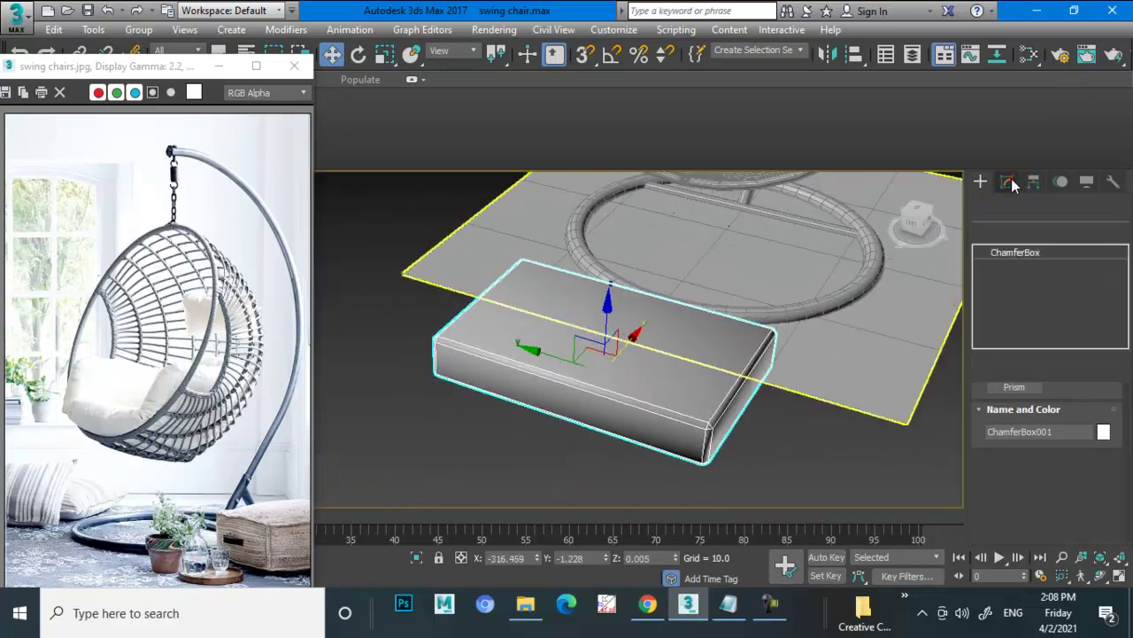
{"action": "left_click_drag", "start_coordinate": [1029, 496], "coordinate": [1014, 405]}
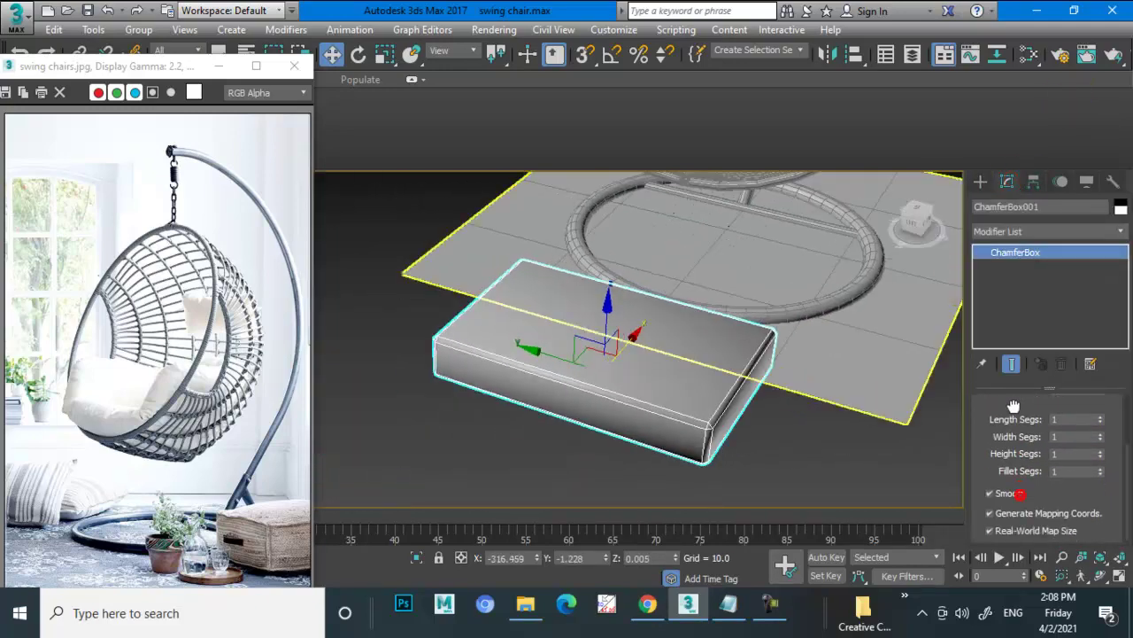
{"action": "left_click", "coordinate": [1100, 416]}
{"action": "left_click", "coordinate": [1100, 417]}
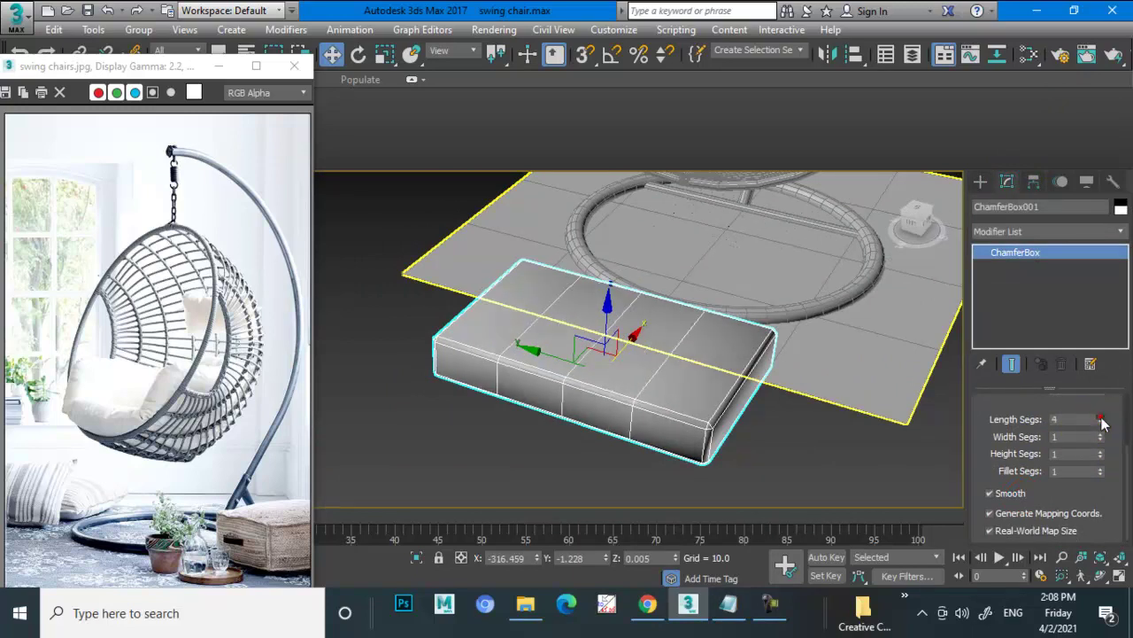
{"action": "left_click", "coordinate": [1099, 417]}
{"action": "left_click", "coordinate": [1099, 417]}
{"action": "left_click", "coordinate": [1100, 434]}
{"action": "left_click", "coordinate": [1100, 434]}
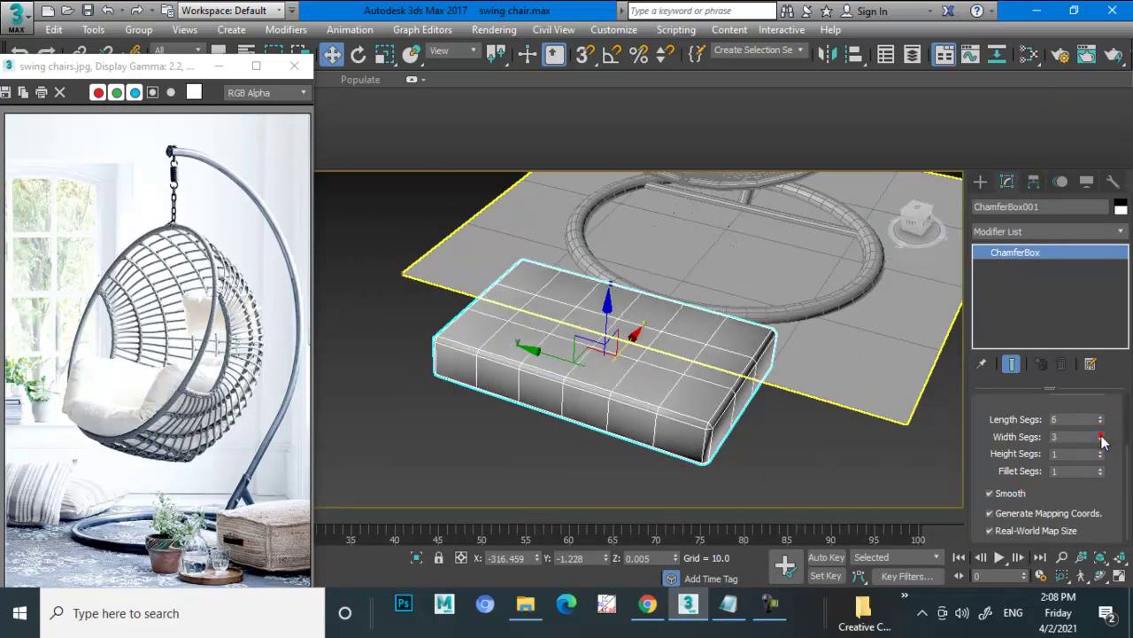
{"action": "left_click", "coordinate": [1099, 434]}
{"action": "left_click", "coordinate": [1101, 451]}
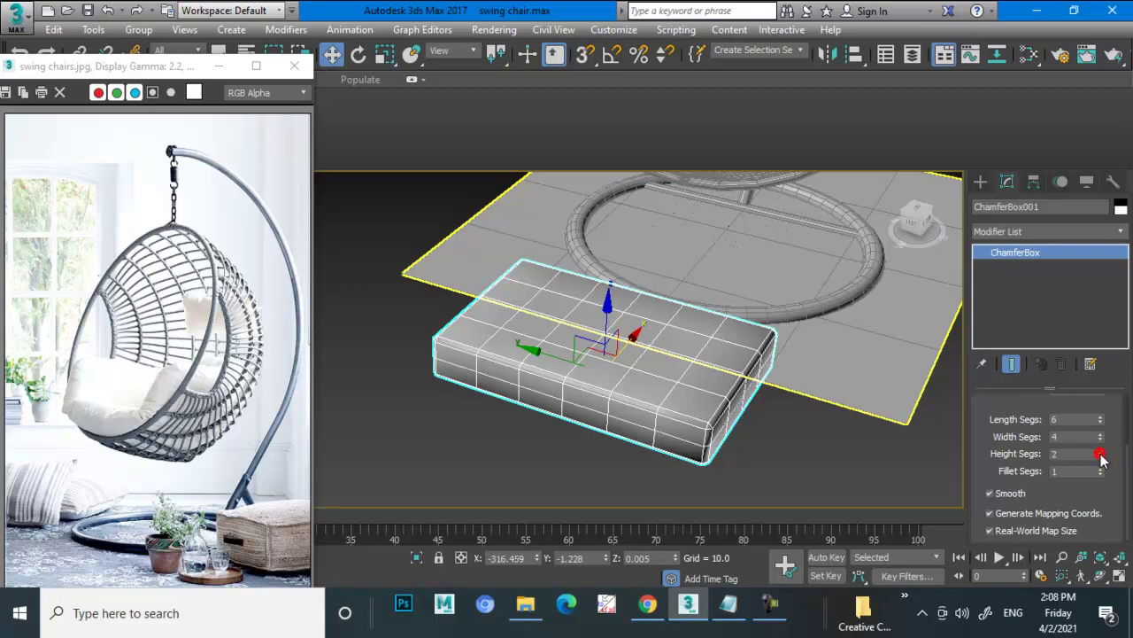
{"action": "left_click", "coordinate": [1101, 469]}
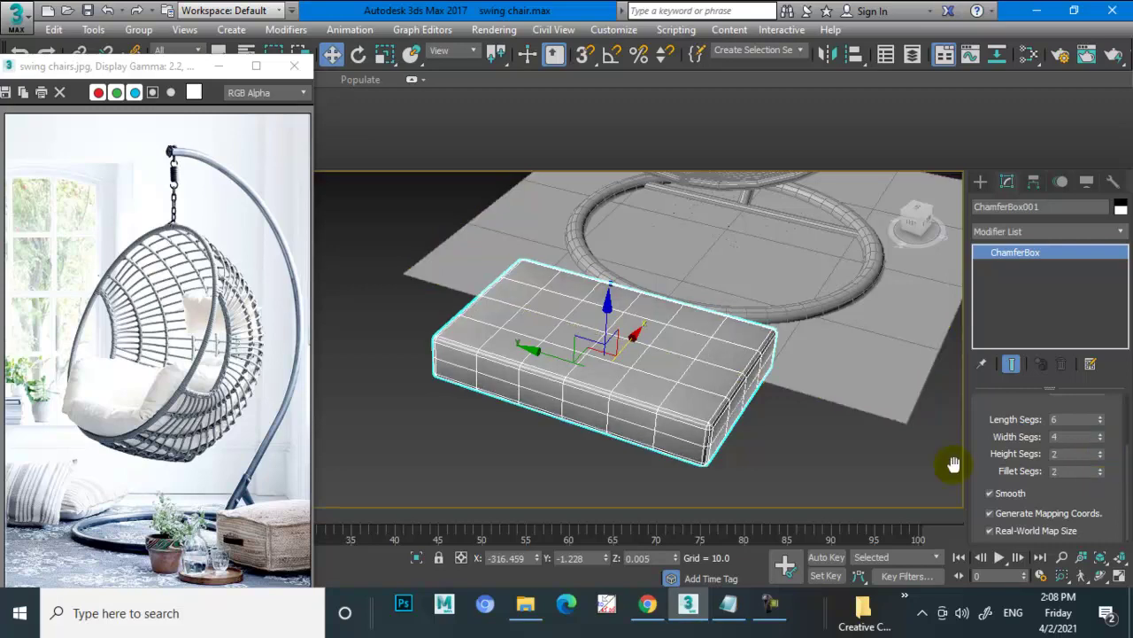
{"action": "middle_click_drag", "start_coordinate": [948, 460], "coordinate": [711, 372], "text": "alt"}
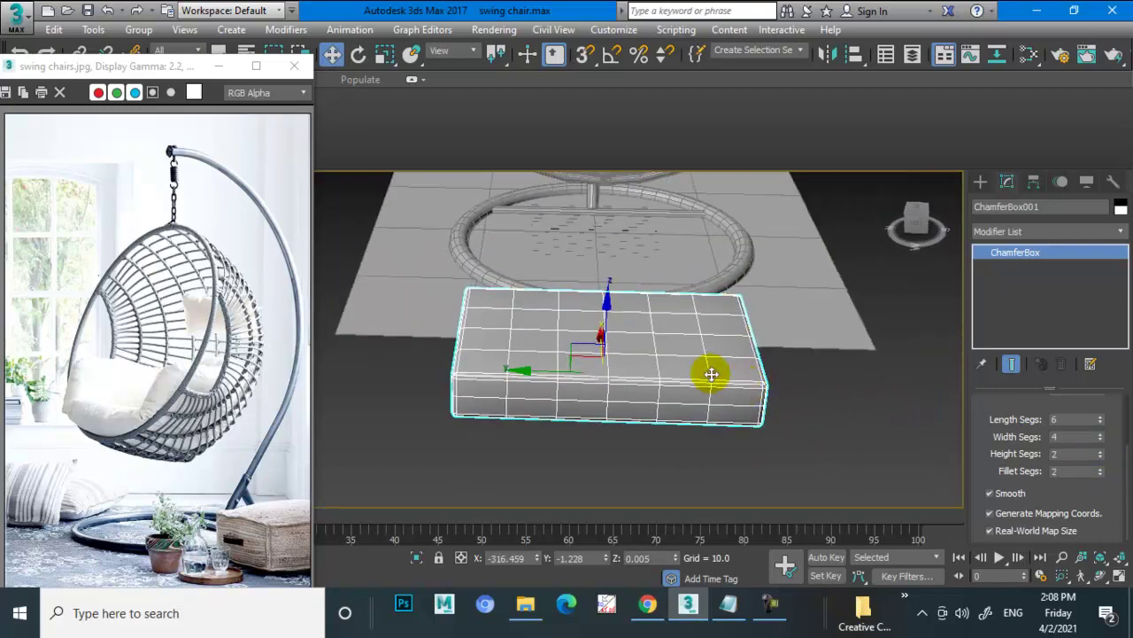
Convert the cushion box to an Editable Poly and enter Vertex sub-object mode.
{"action": "right_click", "coordinate": [680, 323]}
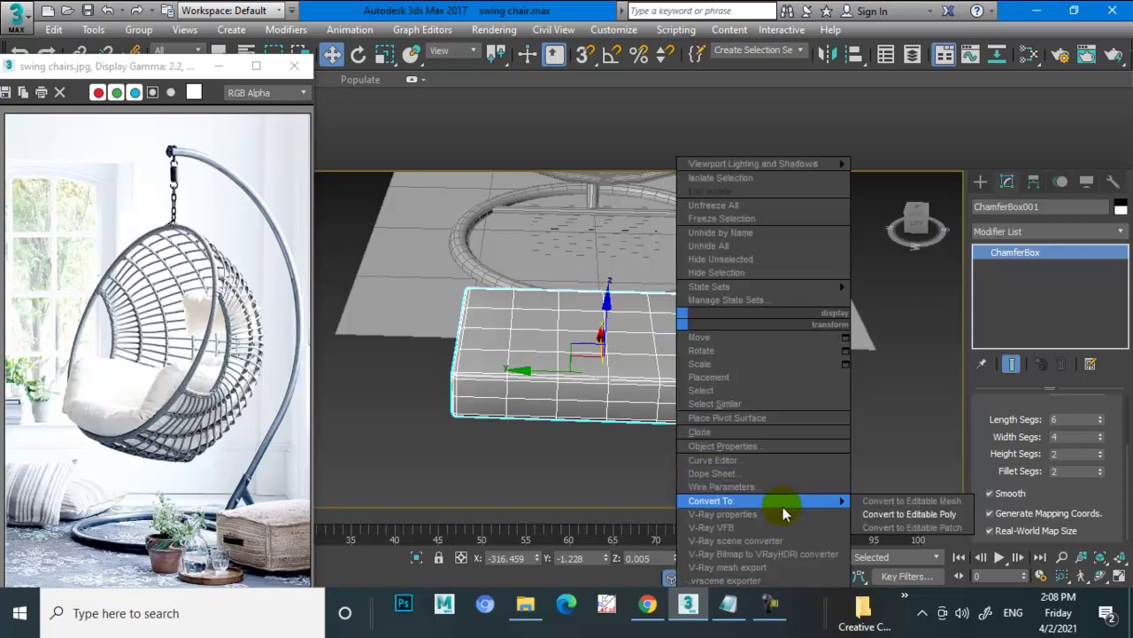
{"action": "left_click", "coordinate": [885, 509]}
{"action": "mouse_move", "coordinate": [767, 430]}
{"action": "middle_mouse_down", "text": "alt"}
{"action": "mouse_move", "coordinate": [773, 398]}
{"action": "mouse_move", "coordinate": [717, 393]}
{"action": "middle_mouse_up", "text": "alt"}
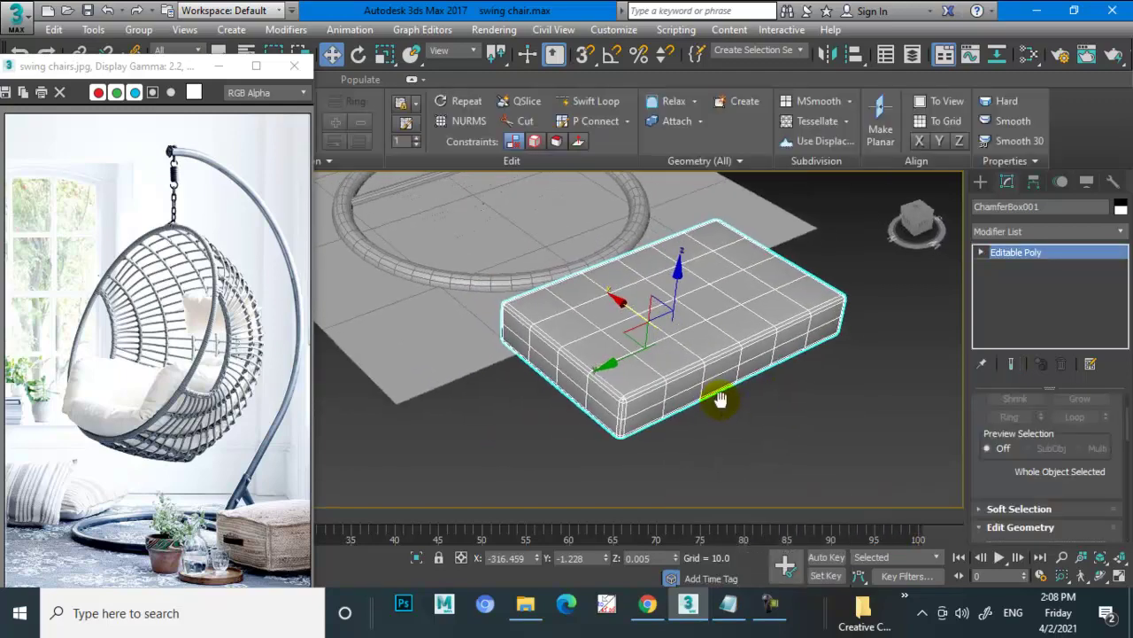
{"action": "scroll", "coordinate": [754, 380], "scroll_direction": "up", "scroll_amount": 2}
{"action": "scroll", "coordinate": [753, 380], "scroll_direction": "up", "scroll_amount": 5}
{"action": "left_click", "coordinate": [981, 252]}
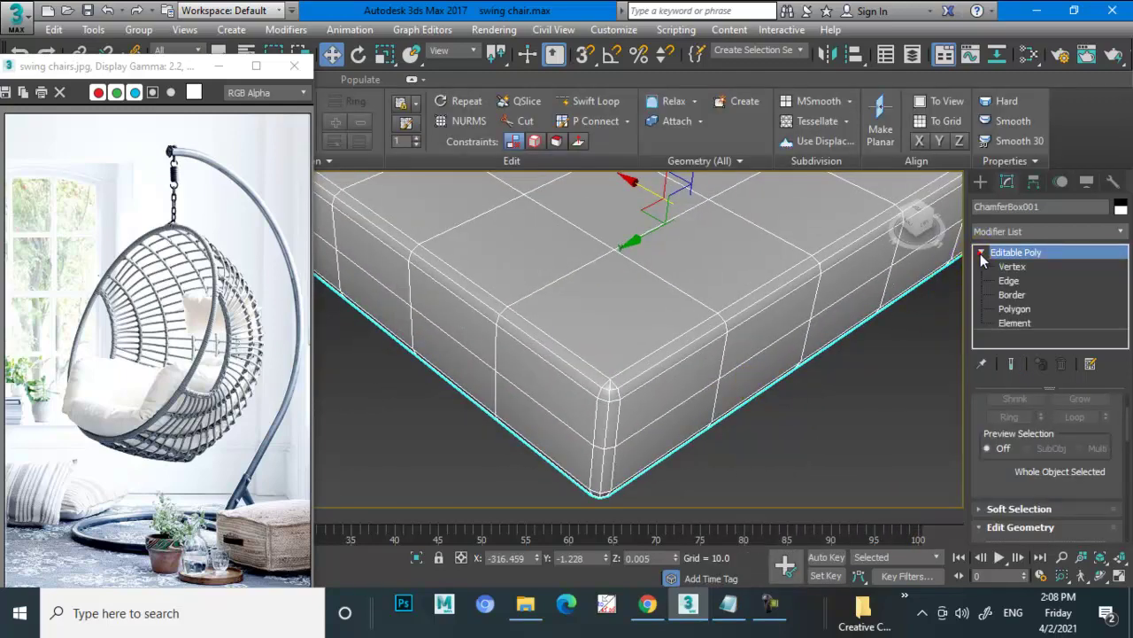
{"action": "left_click", "coordinate": [1012, 266]}
{"action": "scroll", "coordinate": [734, 325], "scroll_direction": "down", "scroll_amount": 5}
{"action": "scroll", "coordinate": [734, 325], "scroll_direction": "up", "scroll_amount": 3}
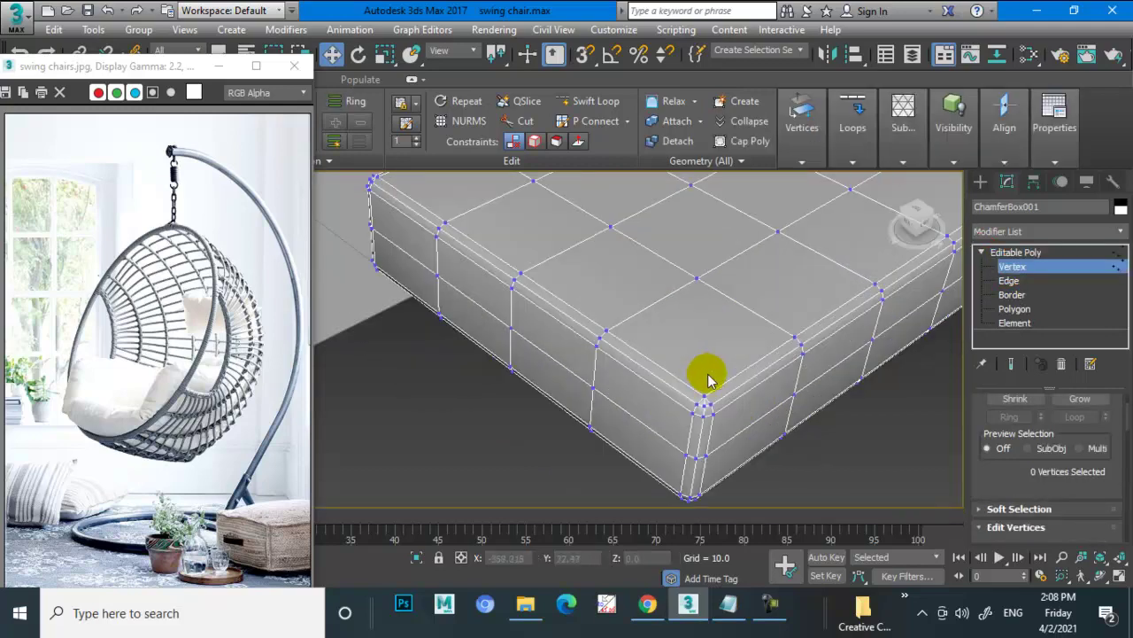
{"action": "scroll", "coordinate": [706, 374], "scroll_direction": "up", "scroll_amount": 2}
Pick starting vertices at the box's front and left corners, undoing a wrong selection.
{"action": "left_click", "coordinate": [704, 397]}
{"action": "mouse_move", "coordinate": [546, 309]}
{"action": "middle_mouse_down", "text": "alt"}
{"action": "mouse_move", "coordinate": [640, 337]}
{"action": "mouse_move", "coordinate": [817, 451]}
{"action": "middle_mouse_up", "text": "alt"}
{"action": "left_click", "coordinate": [646, 354]}
{"action": "left_click", "coordinate": [430, 213]}
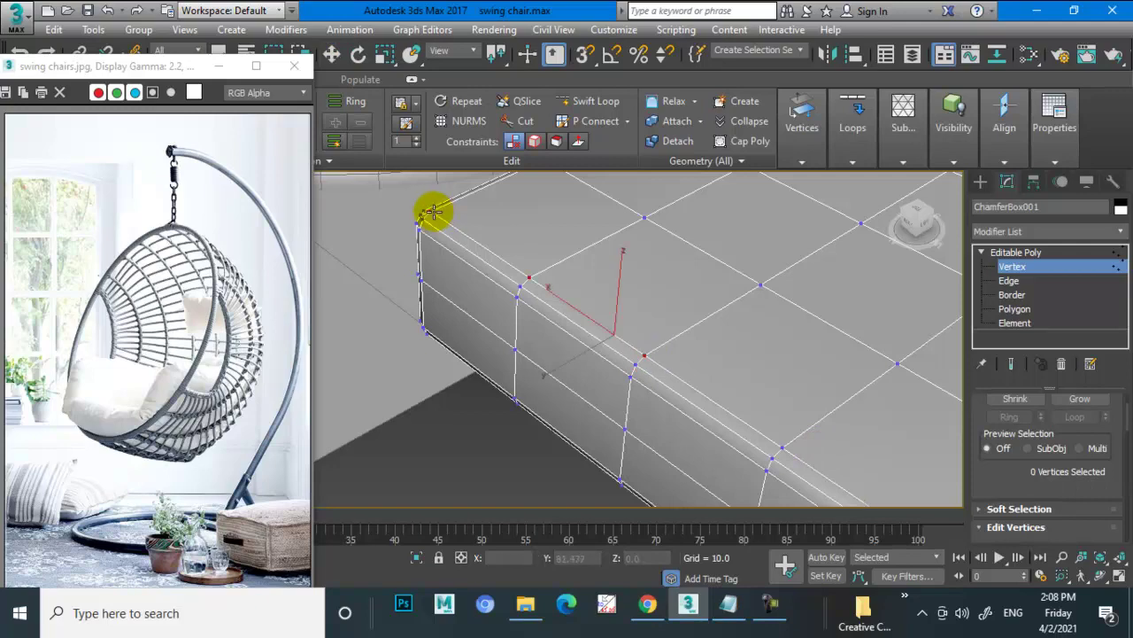
{"action": "scroll", "coordinate": [672, 301], "scroll_direction": "down", "scroll_amount": 3}
{"action": "middle_click_drag", "start_coordinate": [747, 309], "coordinate": [638, 324]}
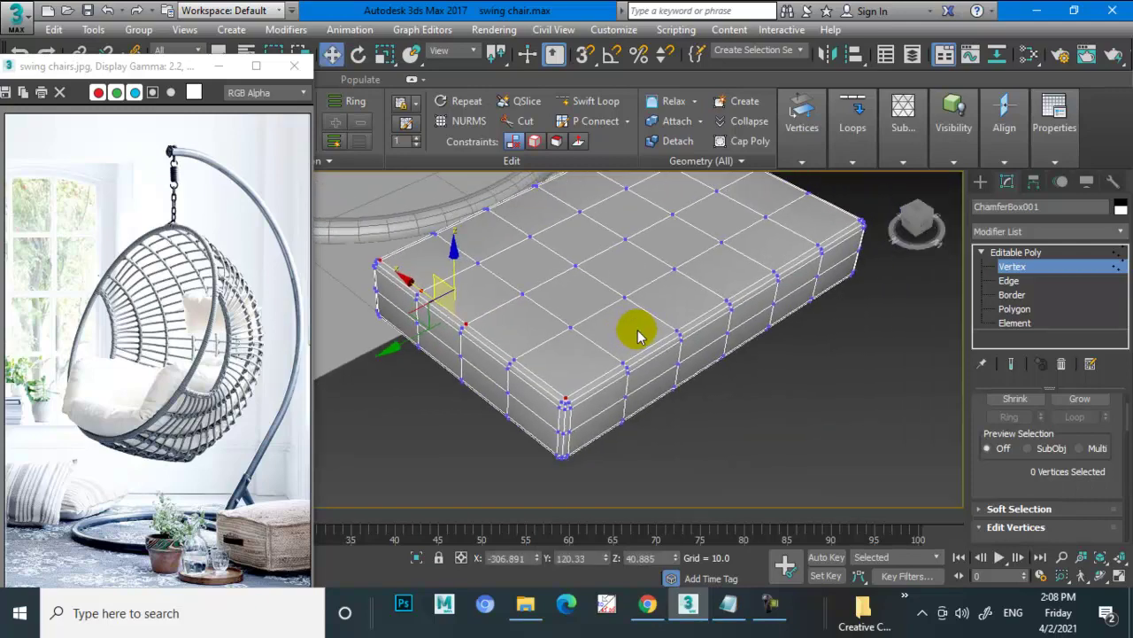
{"action": "middle_click_drag", "start_coordinate": [696, 354], "coordinate": [645, 337], "text": "alt"}
{"action": "scroll", "coordinate": [645, 336], "scroll_direction": "down", "scroll_amount": 3}
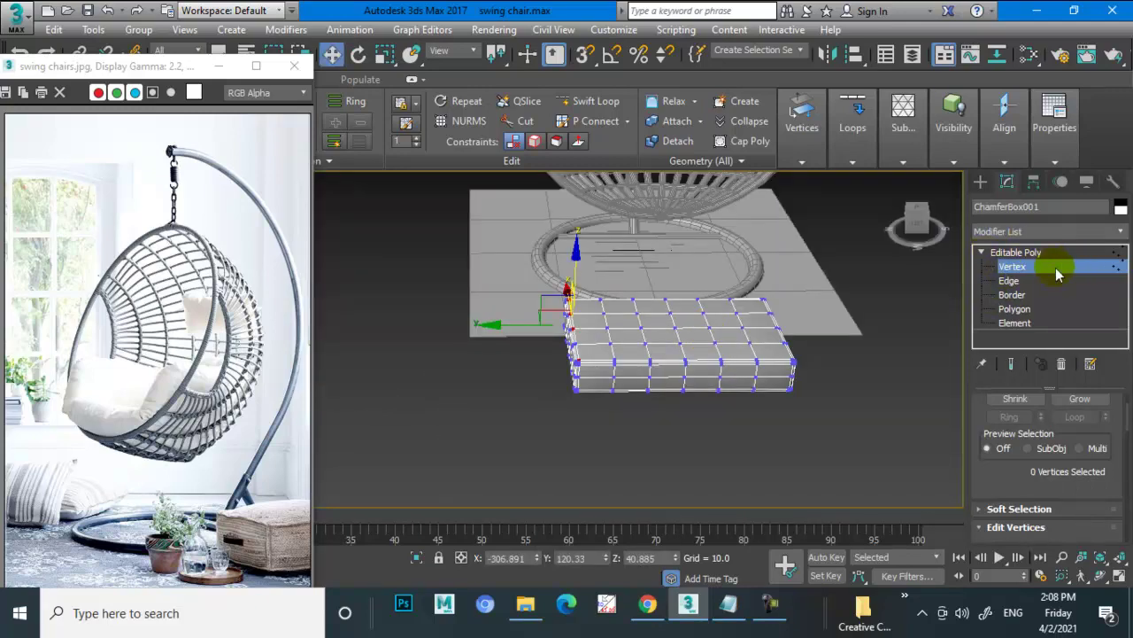
{"action": "scroll", "coordinate": [815, 329], "scroll_direction": "up", "scroll_amount": 5}
{"action": "middle_click_drag", "start_coordinate": [814, 329], "coordinate": [678, 341], "text": "alt"}
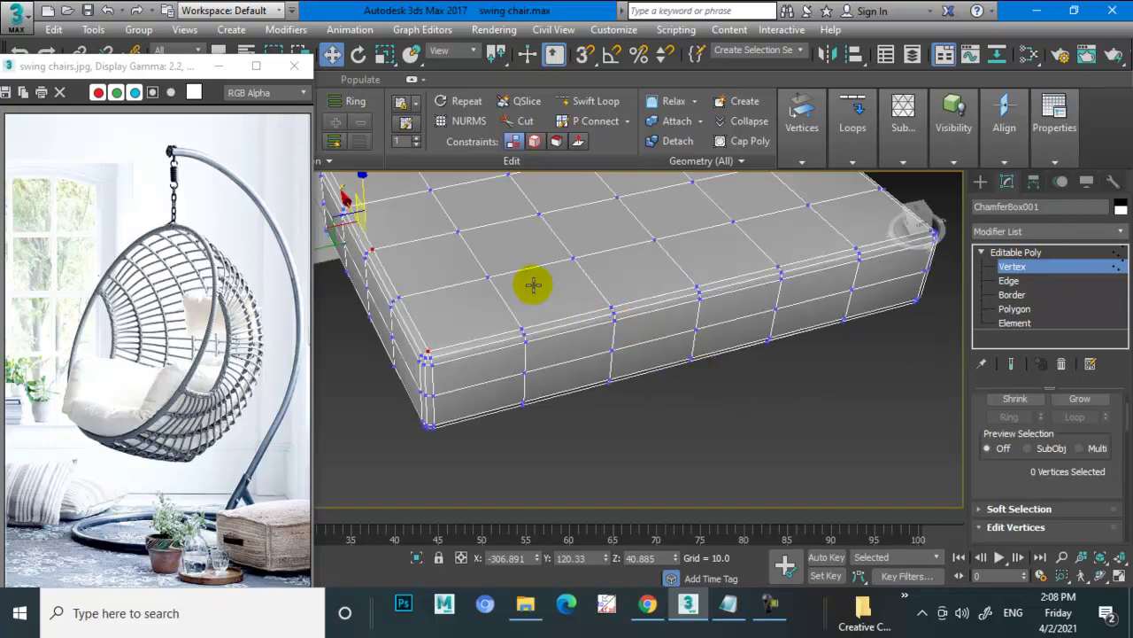
{"action": "mouse_move", "coordinate": [534, 284]}
{"action": "middle_mouse_down", "text": "alt"}
{"action": "mouse_move", "coordinate": [561, 322]}
{"action": "mouse_move", "coordinate": [665, 375]}
{"action": "middle_mouse_up", "text": "alt"}
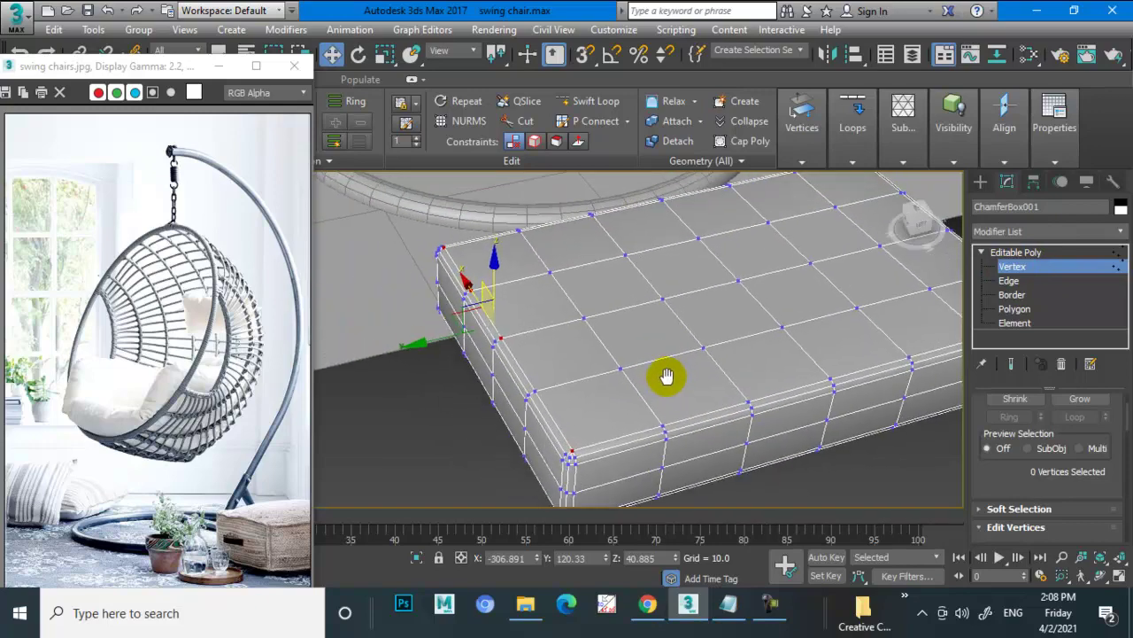
{"action": "left_click", "coordinate": [620, 368]}
{"action": "left_click", "coordinate": [553, 272], "text": "ctrl"}
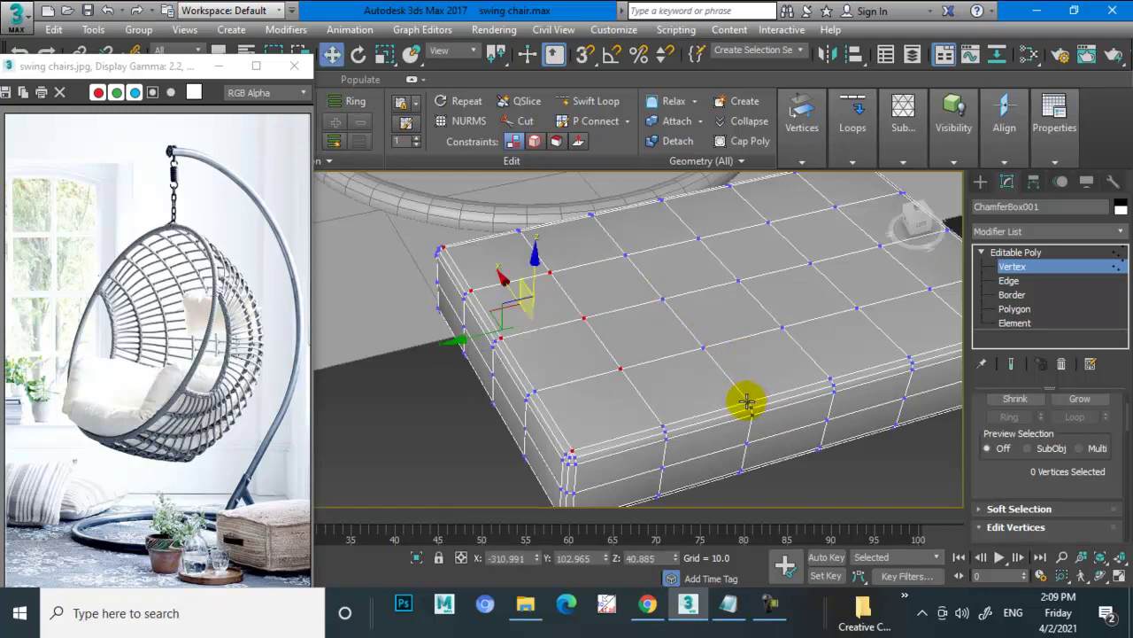
{"action": "key", "text": "ctrl+z"}
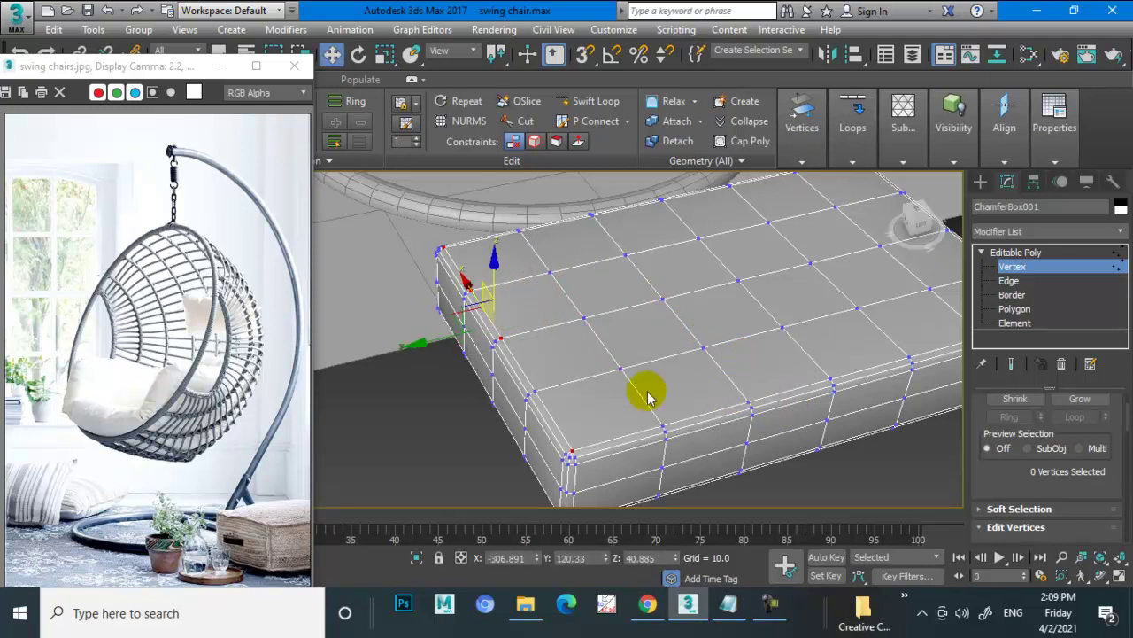
Ctrl-add alternating interior top vertices to build the staggered tuft selection.
{"action": "left_click", "coordinate": [619, 369], "text": "ctrl"}
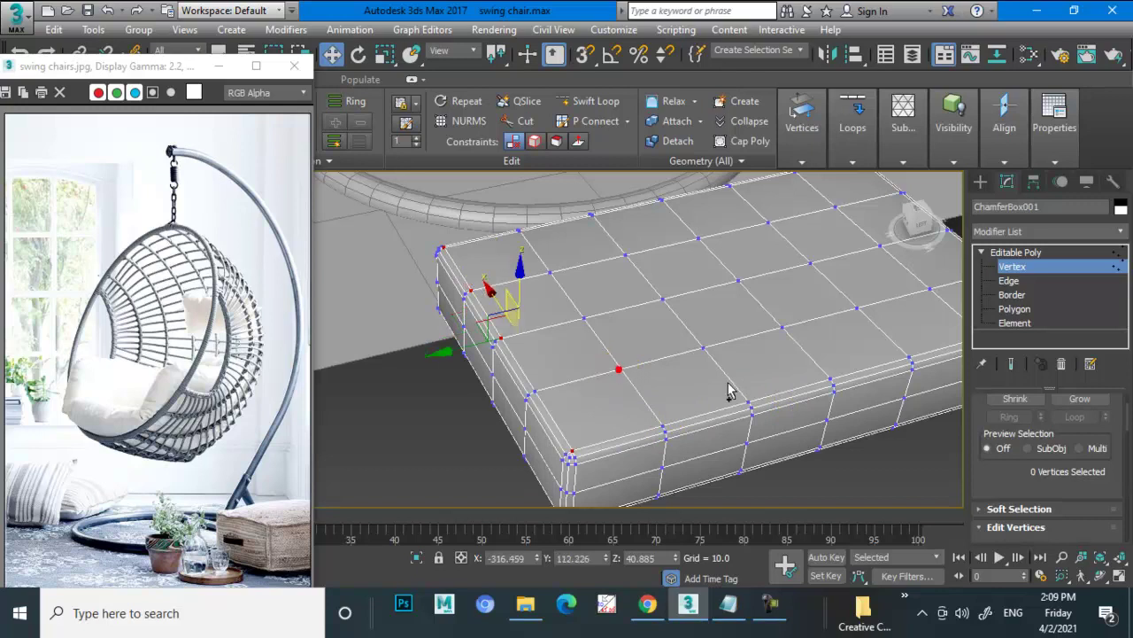
{"action": "left_click", "coordinate": [748, 402], "text": "ctrl"}
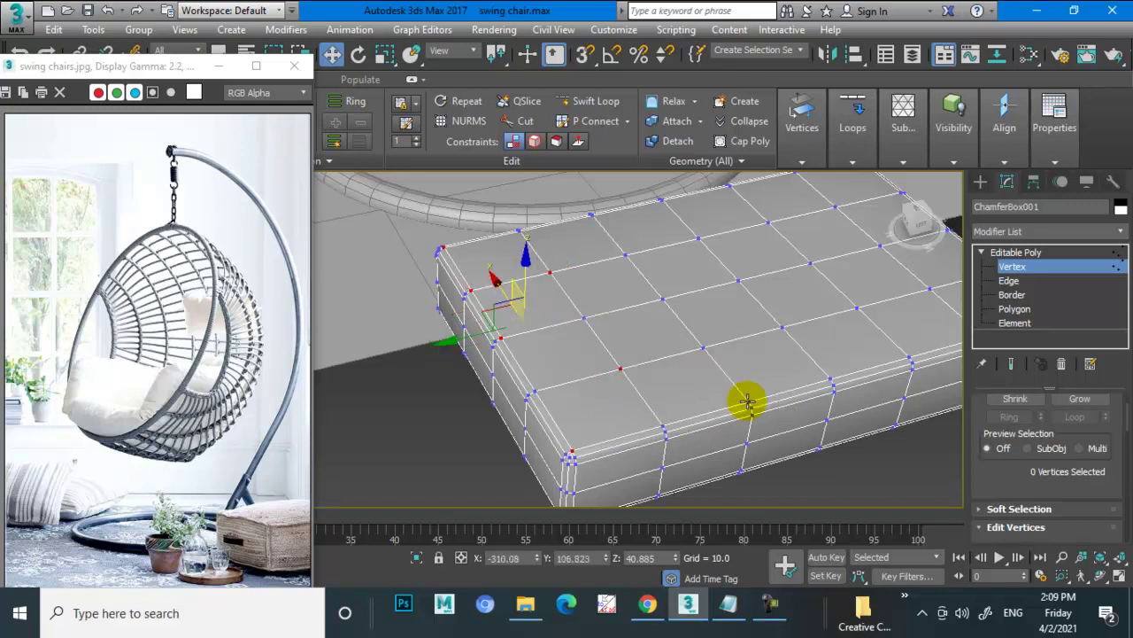
{"action": "left_click", "coordinate": [662, 298], "text": "ctrl"}
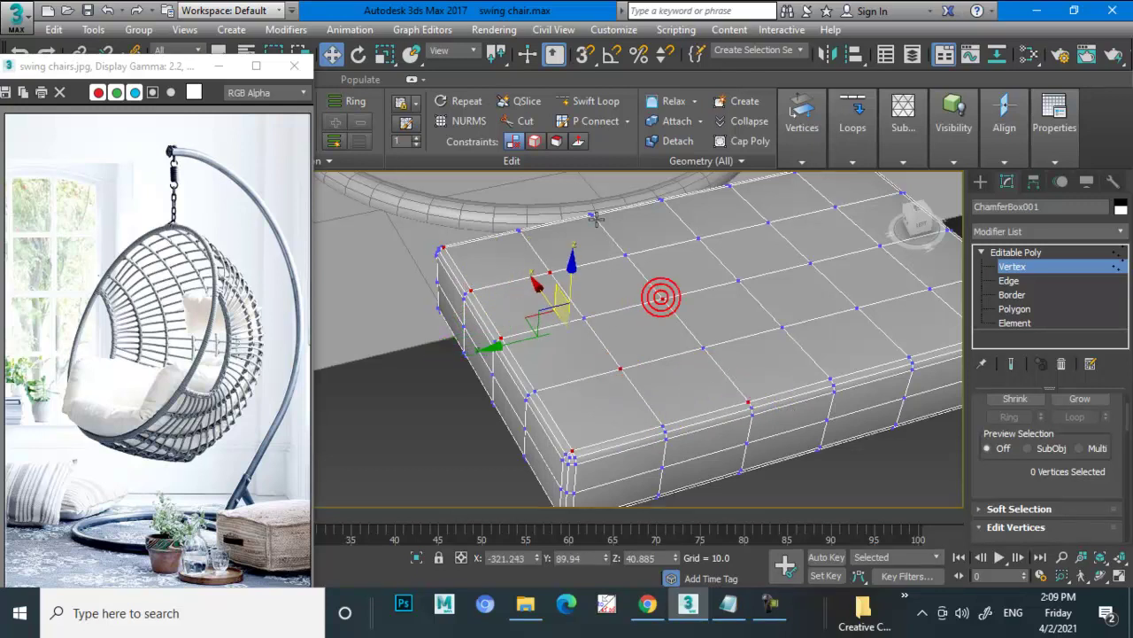
{"action": "left_click", "coordinate": [591, 216], "text": "ctrl"}
{"action": "left_click", "coordinate": [782, 327], "text": "ctrl"}
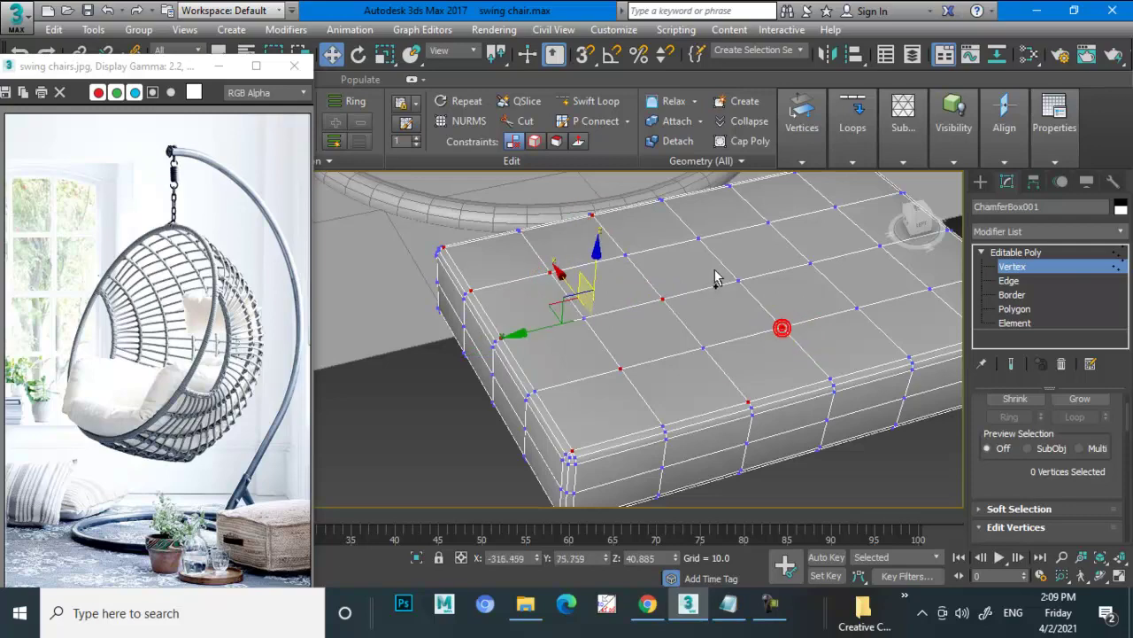
{"action": "left_click", "coordinate": [700, 235], "text": "ctrl"}
{"action": "middle_click_drag", "start_coordinate": [834, 350], "coordinate": [753, 369]}
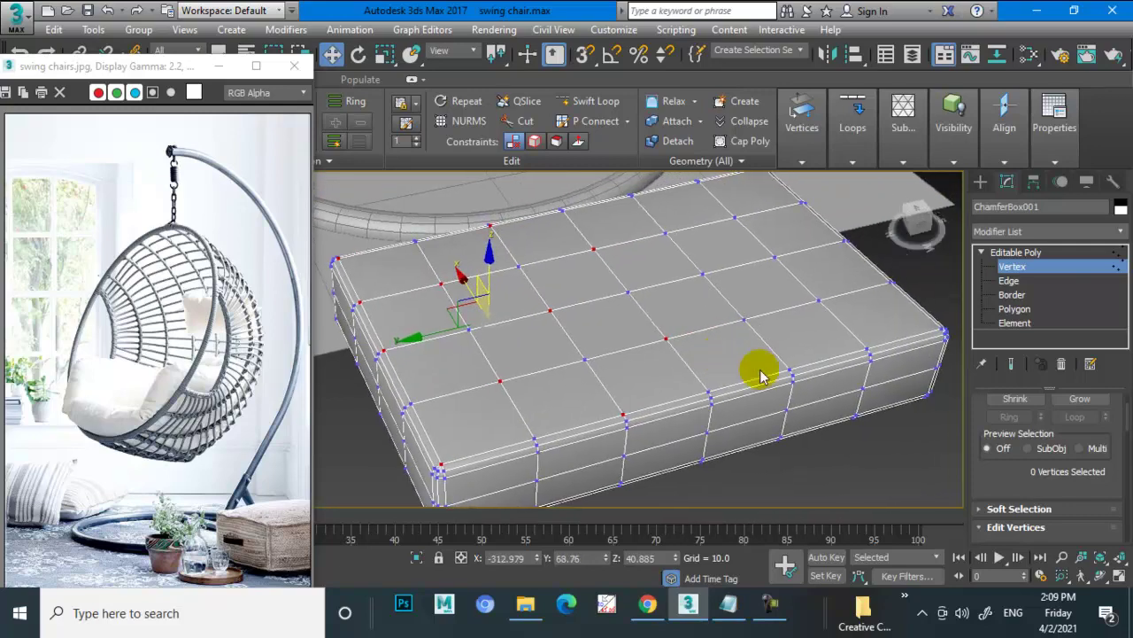
Extend the diamond tuft selection across the cushion top to the far corners.
{"action": "left_click", "coordinate": [788, 369], "text": "ctrl"}
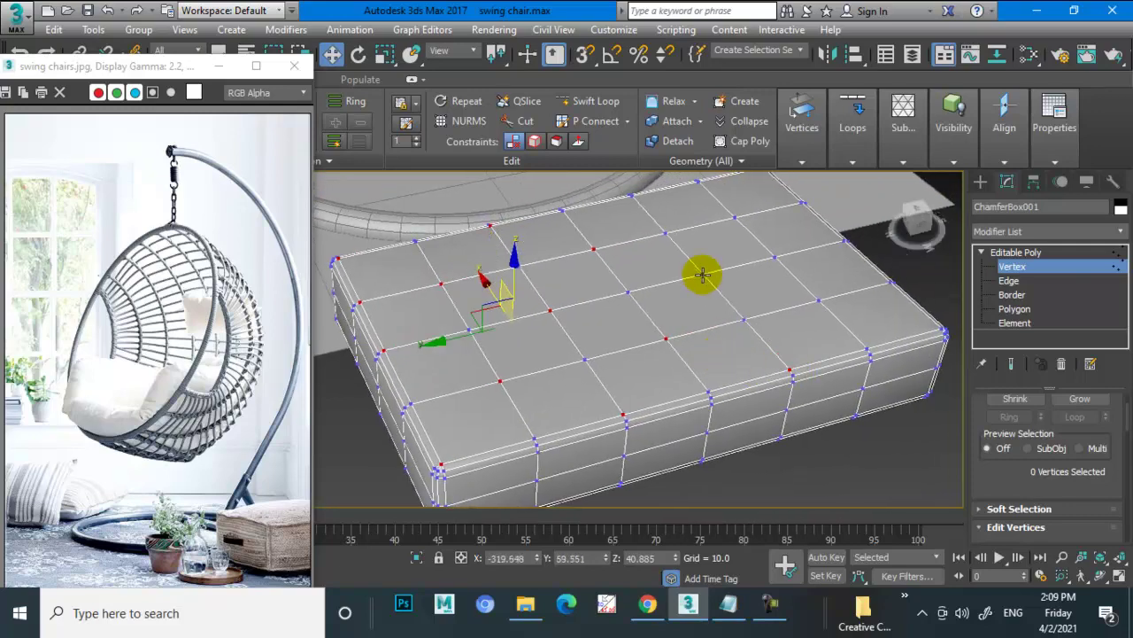
{"action": "left_click", "coordinate": [701, 273], "text": "ctrl"}
{"action": "left_click", "coordinate": [632, 196], "text": "ctrl"}
{"action": "left_click", "coordinate": [820, 300], "text": "ctrl"}
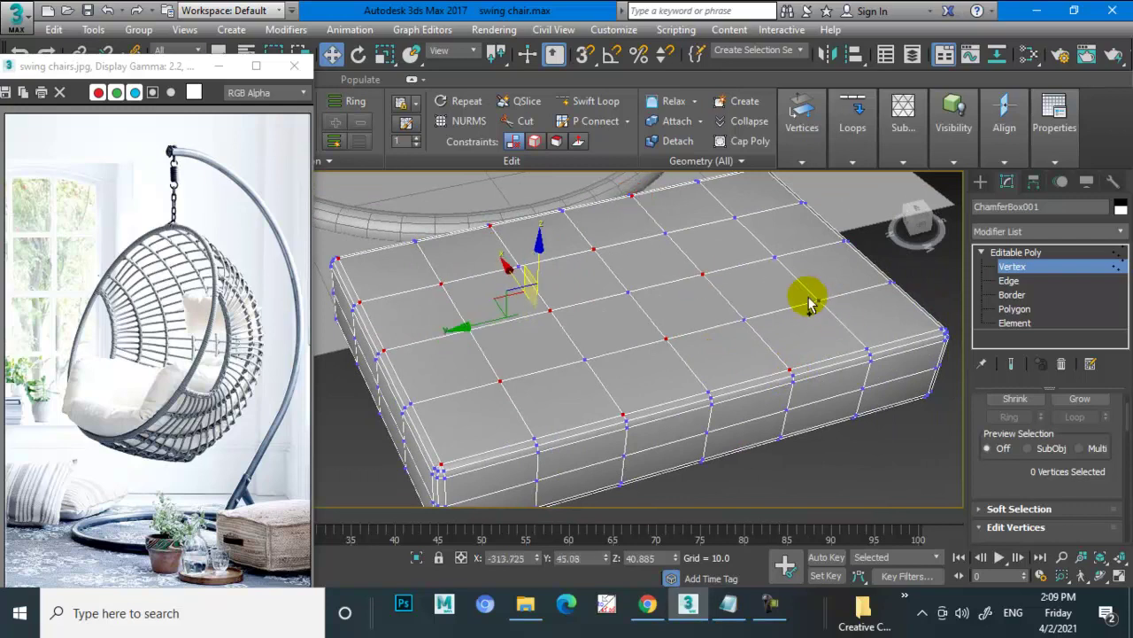
{"action": "left_click", "coordinate": [735, 219], "text": "ctrl"}
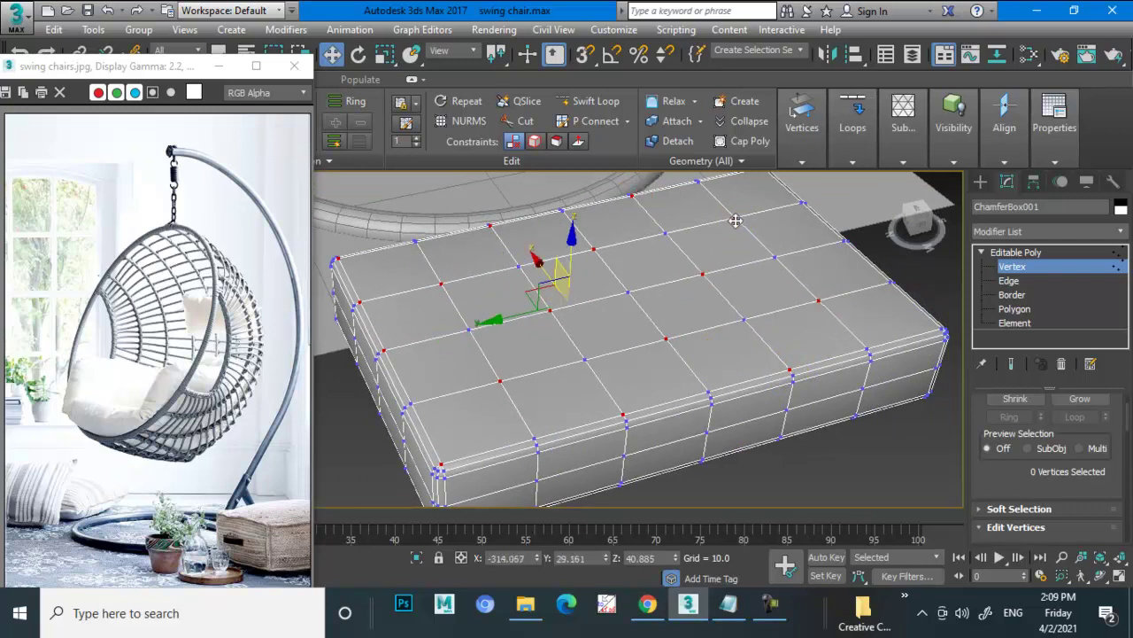
{"action": "left_click", "coordinate": [943, 332], "text": "ctrl"}
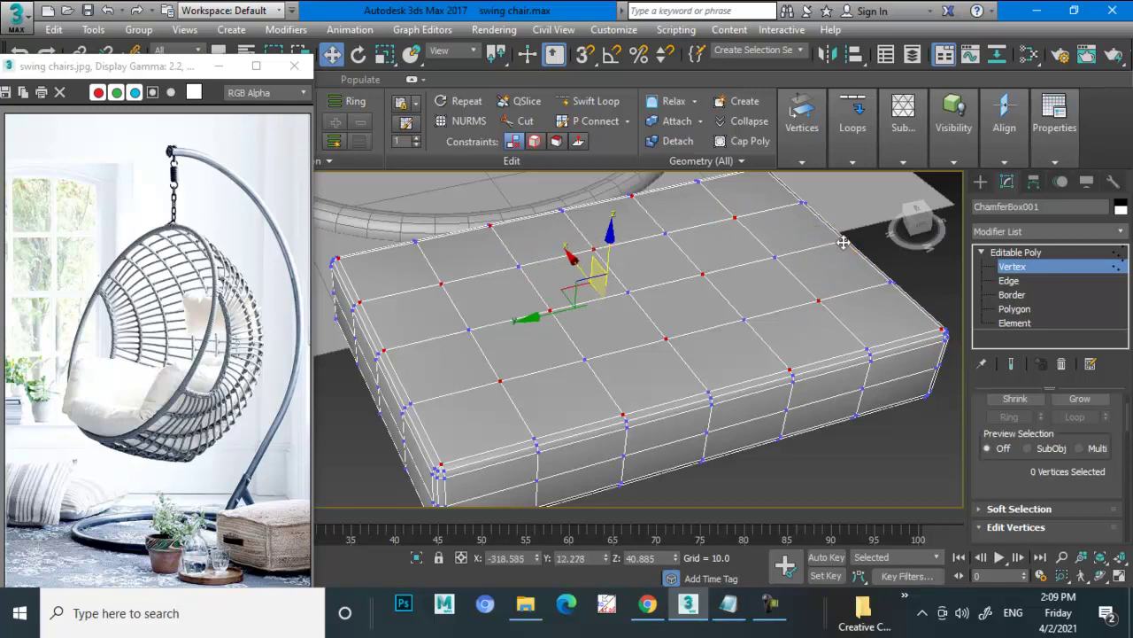
{"action": "middle_click_drag", "start_coordinate": [842, 229], "coordinate": [759, 287]}
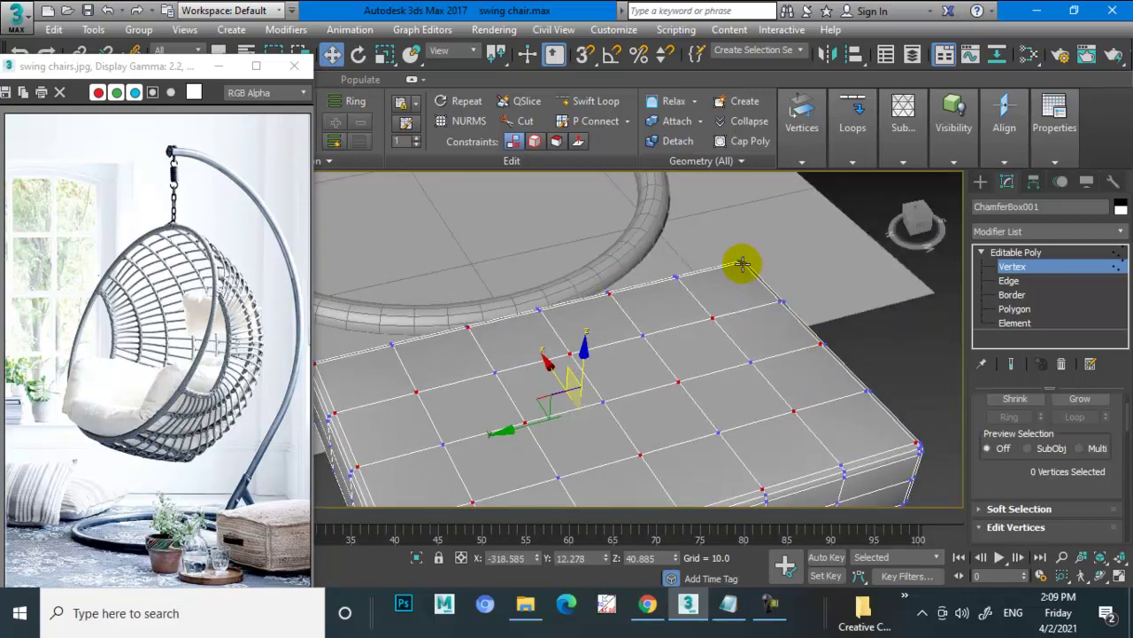
{"action": "left_click", "coordinate": [740, 263], "text": "ctrl"}
{"action": "scroll", "coordinate": [772, 283], "scroll_direction": "down", "scroll_amount": 3}
{"action": "scroll", "coordinate": [744, 292], "scroll_direction": "down", "scroll_amount": 2}
{"action": "mouse_move", "coordinate": [724, 298]}
{"action": "middle_mouse_down", "text": "alt"}
{"action": "mouse_move", "coordinate": [749, 324]}
{"action": "mouse_move", "coordinate": [726, 324]}
{"action": "mouse_move", "coordinate": [736, 321]}
{"action": "mouse_move", "coordinate": [735, 346]}
{"action": "middle_mouse_up", "text": "alt"}
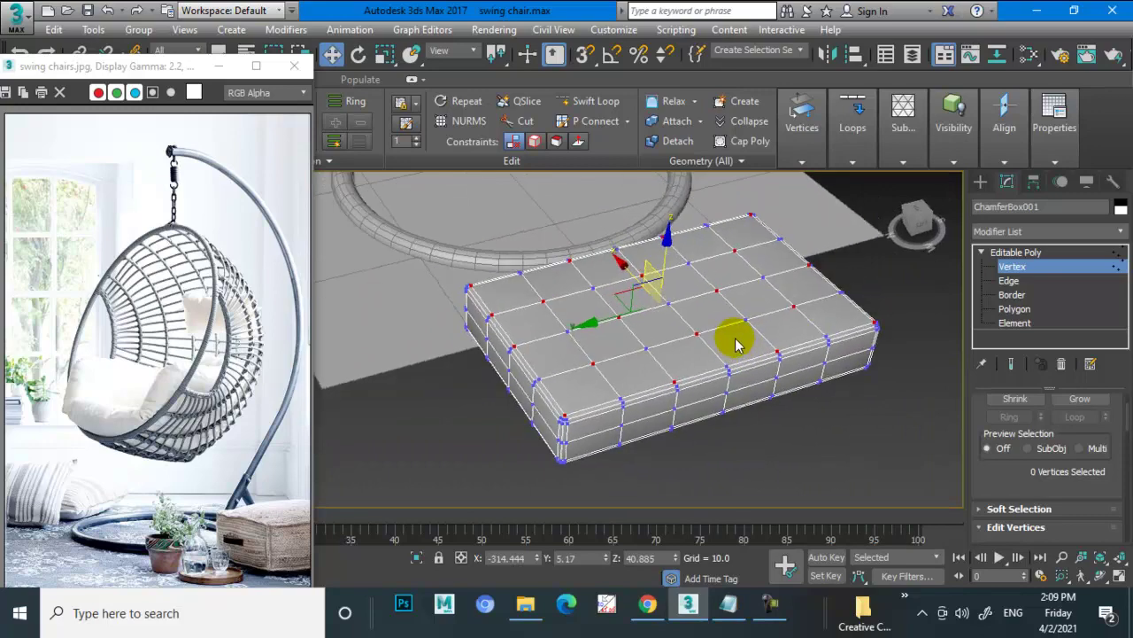
Remove the square grid lines from the cushion top, then expand the Edit Vertices rollout.
{"action": "right_click", "coordinate": [677, 319]}
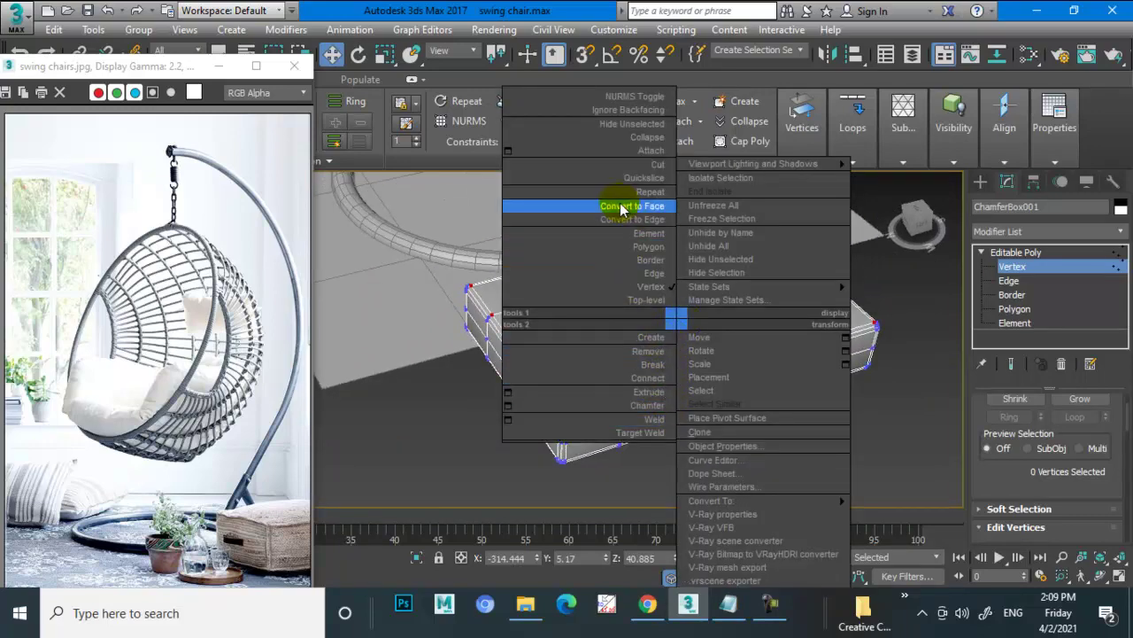
{"action": "left_click", "coordinate": [660, 356]}
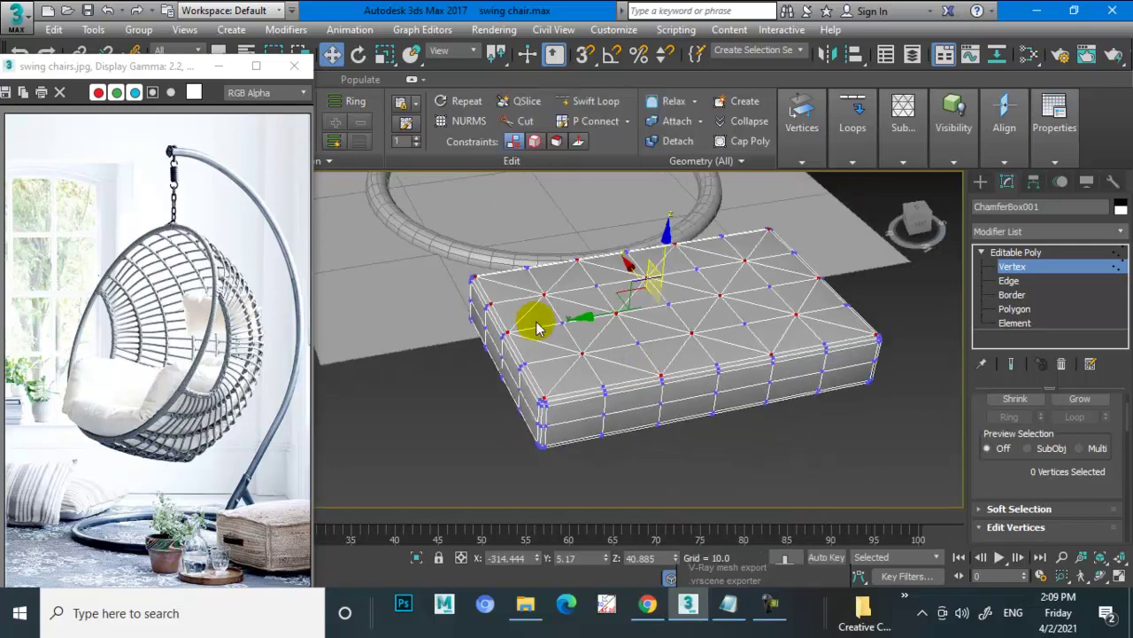
{"action": "middle_click_drag", "start_coordinate": [531, 324], "coordinate": [650, 379]}
{"action": "scroll", "coordinate": [571, 335], "scroll_direction": "up", "scroll_amount": 3}
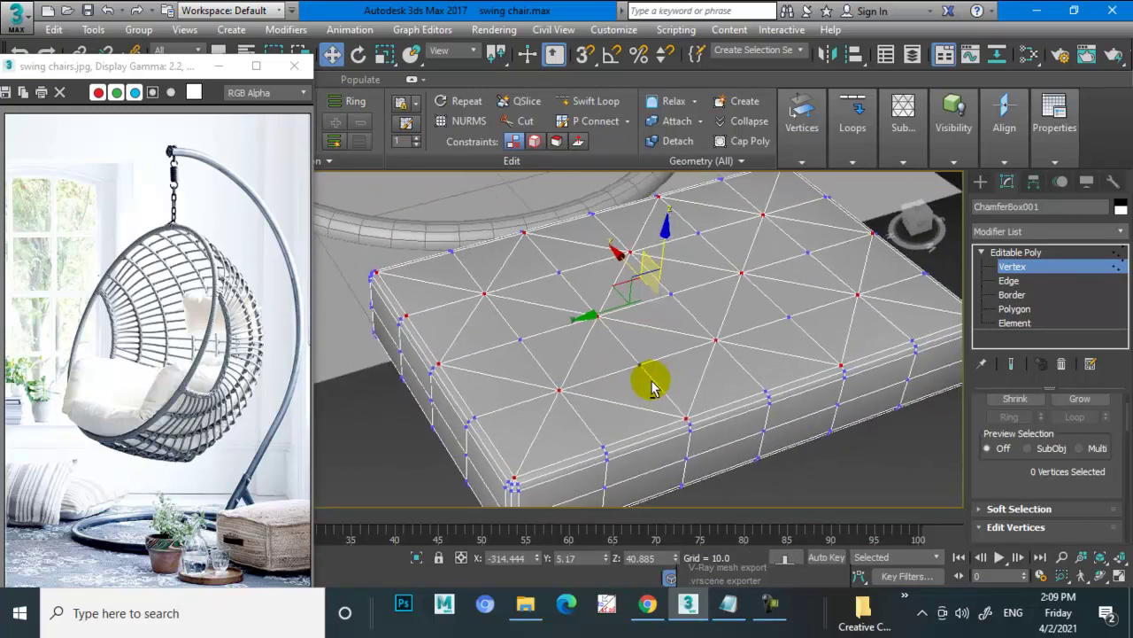
{"action": "left_click", "coordinate": [1016, 527]}
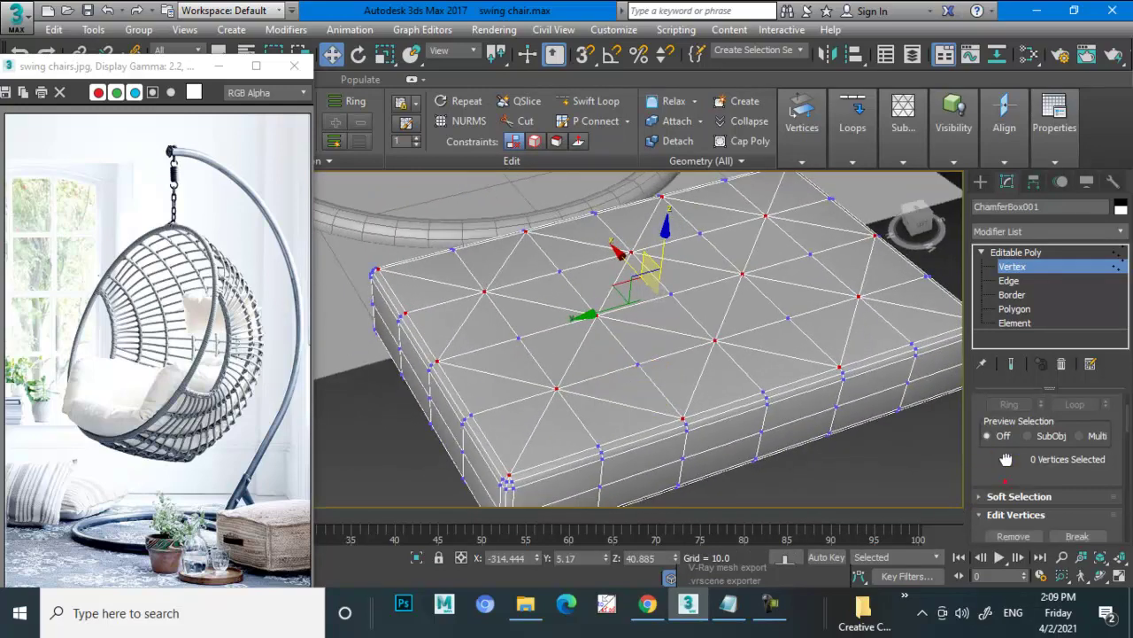
{"action": "left_click_drag", "start_coordinate": [1012, 480], "coordinate": [1012, 427]}
Extrude the tuft vertices inward to height -20.762 with a narrow width of about 5.1.
{"action": "left_click", "coordinate": [1038, 403]}
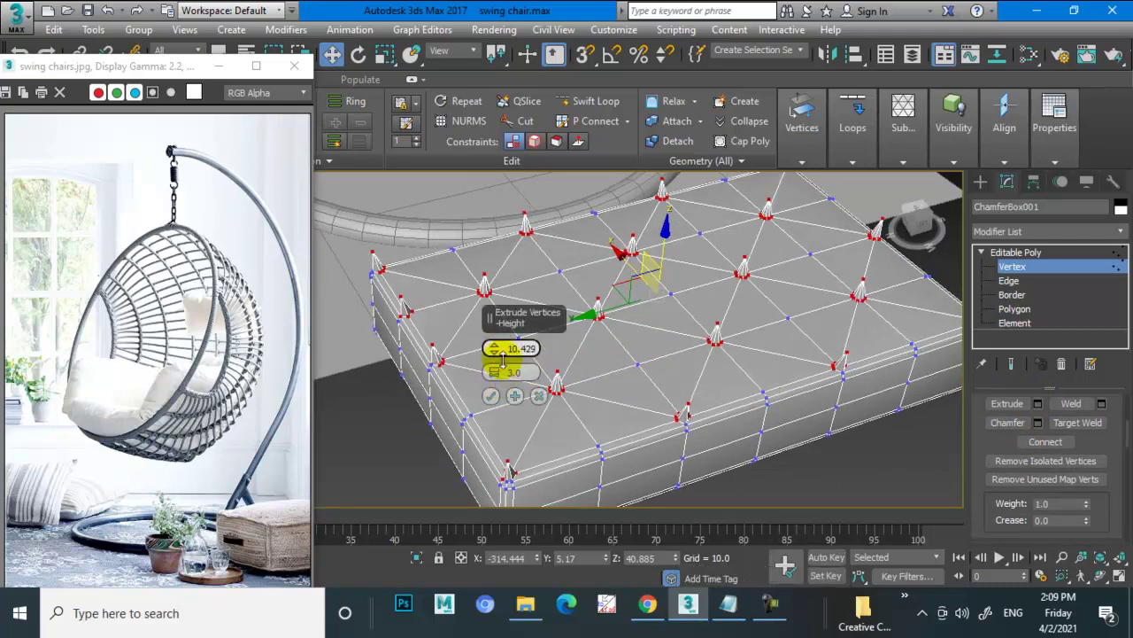
{"action": "left_click_drag", "start_coordinate": [494, 348], "coordinate": [538, 487]}
{"action": "key", "text": "F3"}
{"action": "mouse_move", "coordinate": [566, 442]}
{"action": "middle_mouse_down", "text": "alt"}
{"action": "mouse_move", "coordinate": [587, 291]}
{"action": "mouse_move", "coordinate": [682, 354]}
{"action": "mouse_move", "coordinate": [682, 332]}
{"action": "mouse_move", "coordinate": [693, 341]}
{"action": "middle_mouse_up", "text": "alt"}
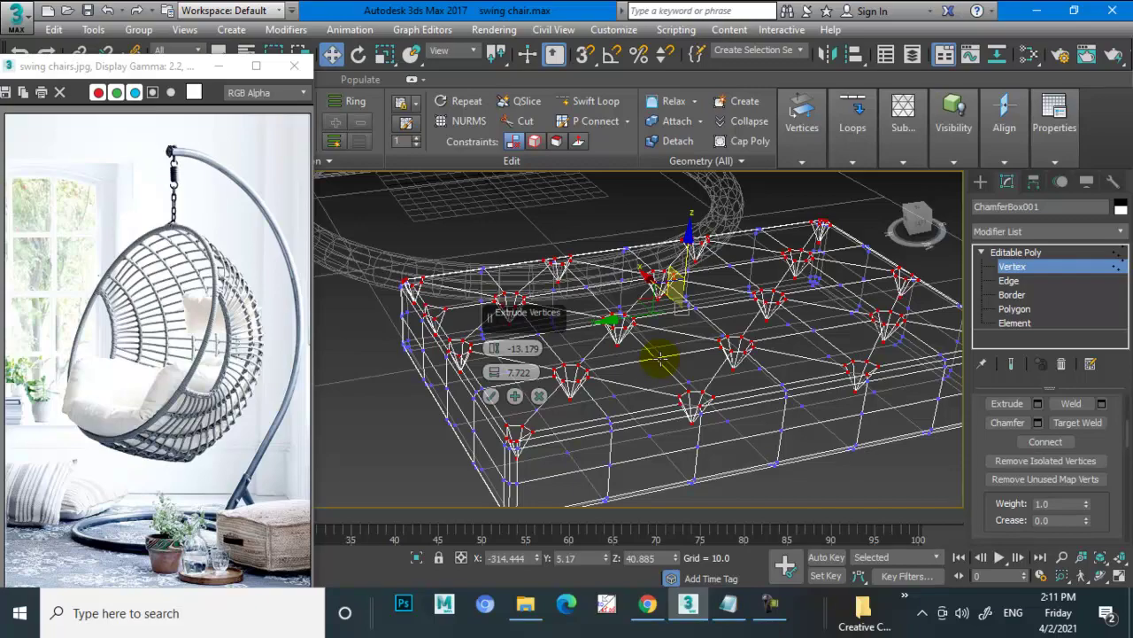
{"action": "mouse_move", "coordinate": [657, 296]}
{"action": "middle_mouse_down", "text": "alt"}
{"action": "mouse_move", "coordinate": [730, 348]}
{"action": "mouse_move", "coordinate": [734, 329]}
{"action": "middle_mouse_up", "text": "alt"}
{"action": "middle_click_drag", "start_coordinate": [587, 324], "coordinate": [571, 328], "text": "alt"}
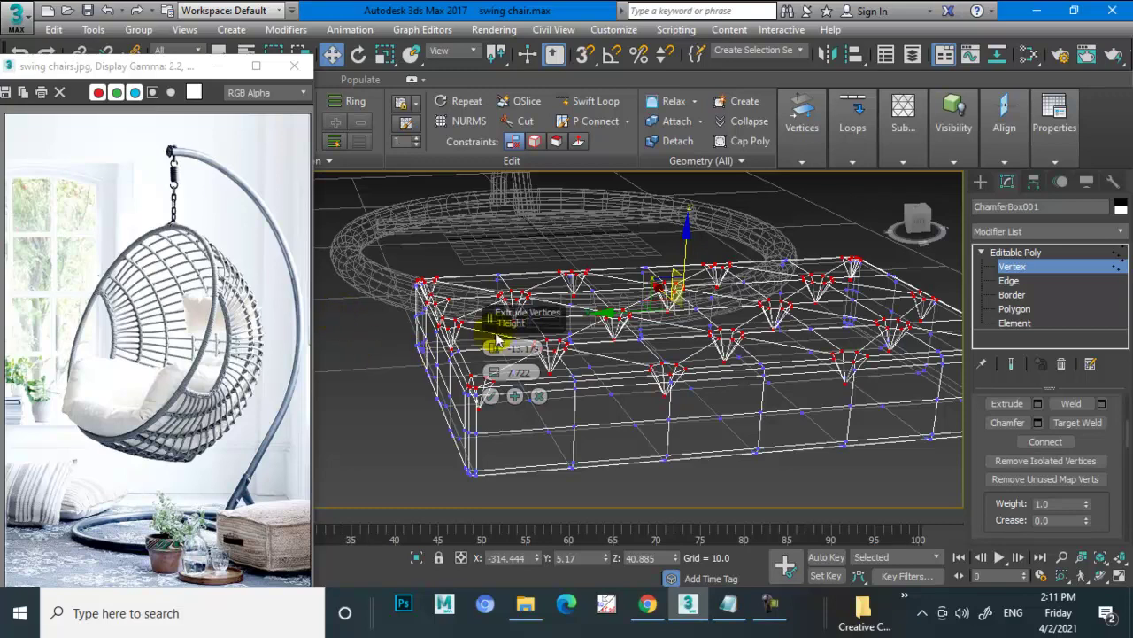
{"action": "left_click_drag", "start_coordinate": [494, 348], "coordinate": [503, 395]}
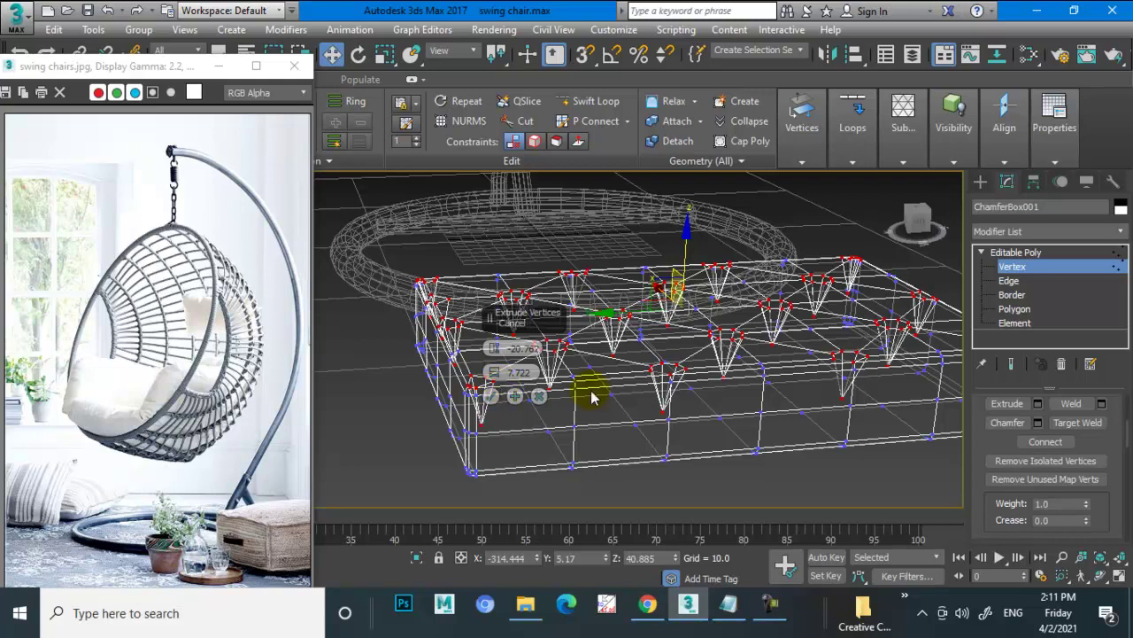
{"action": "middle_click_drag", "start_coordinate": [678, 296], "coordinate": [590, 354], "text": "alt"}
{"action": "left_click_drag", "start_coordinate": [503, 387], "coordinate": [498, 408]}
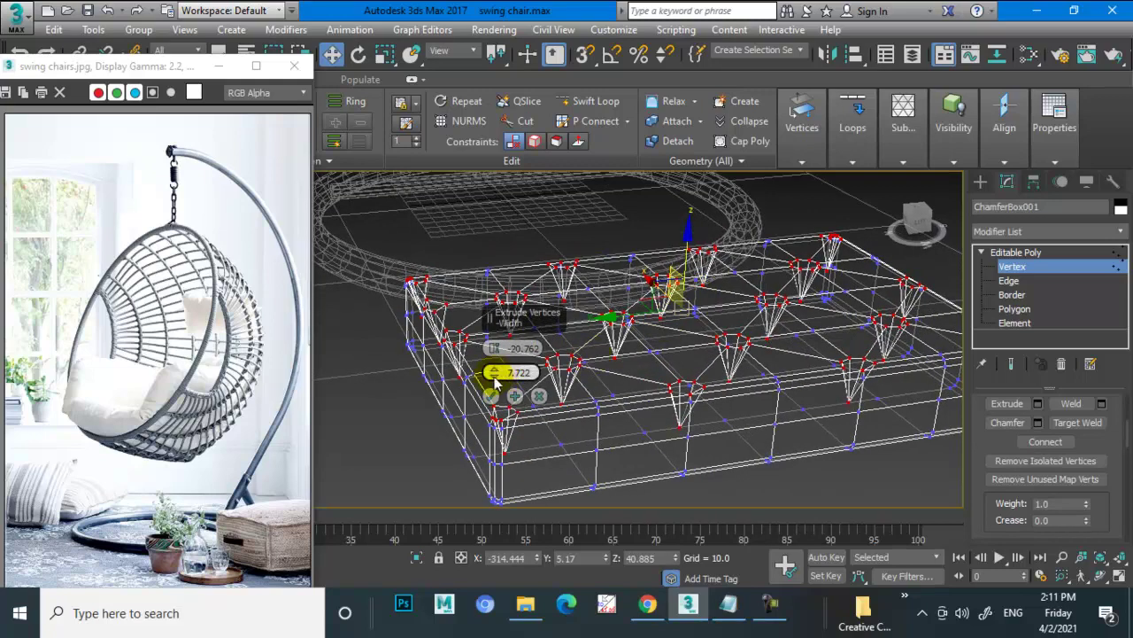
{"action": "left_click", "coordinate": [492, 397]}
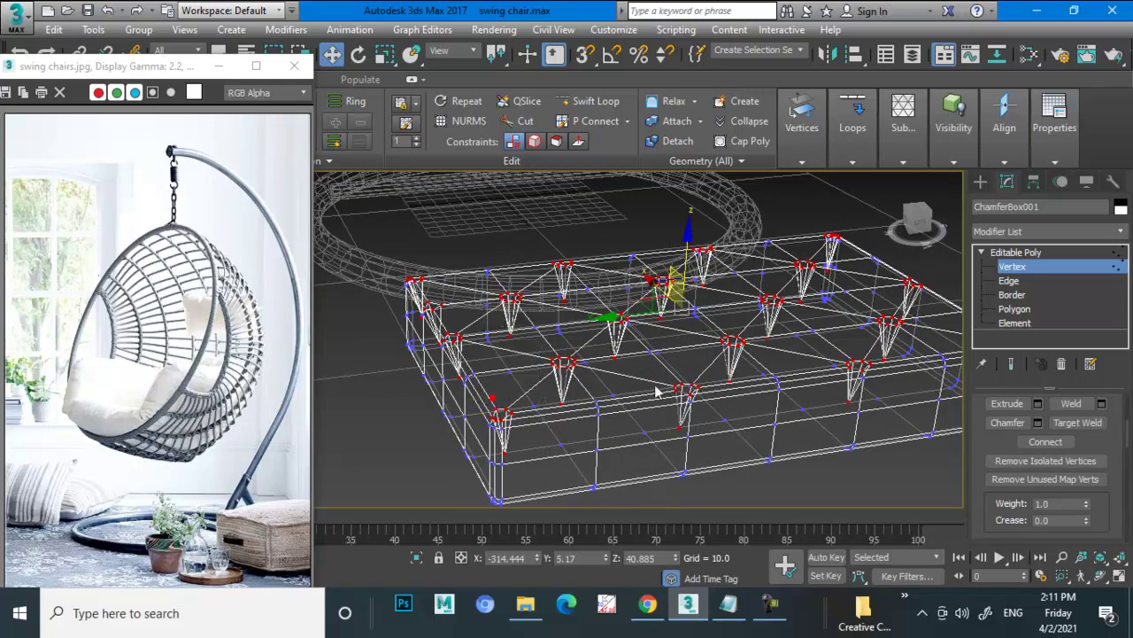
{"action": "left_click", "coordinate": [1012, 281]}
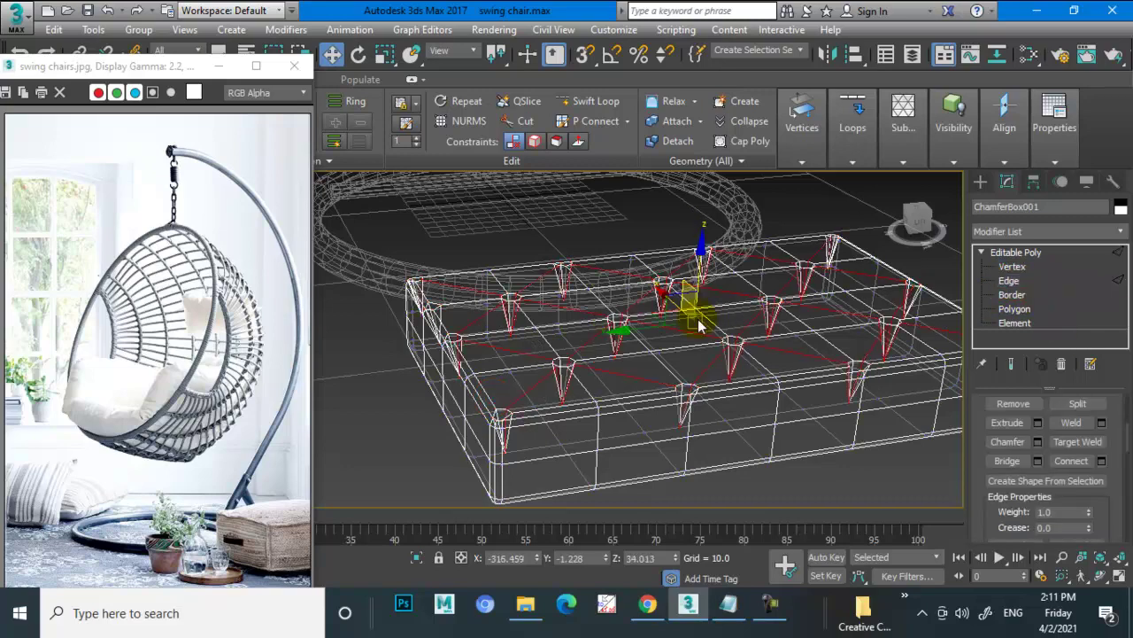
Extrude the diagonal edges to height -1.875 and width 1.283 as thin grooves.
{"action": "key", "text": "F3"}
{"action": "middle_click_drag", "start_coordinate": [755, 372], "coordinate": [779, 376], "text": "alt"}
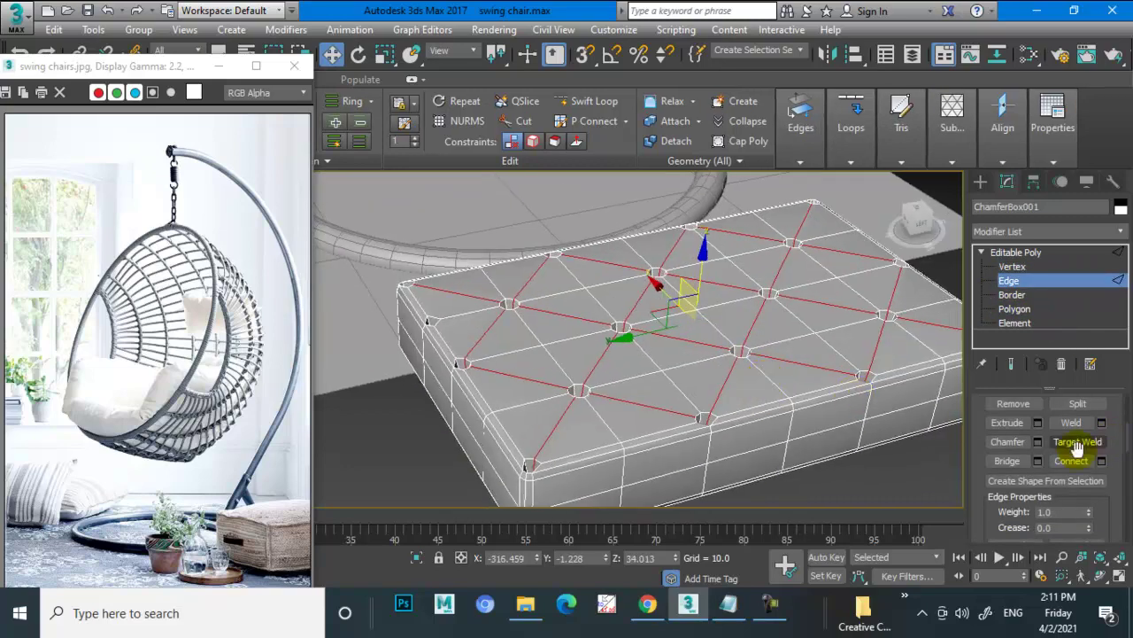
{"action": "left_click", "coordinate": [1039, 423]}
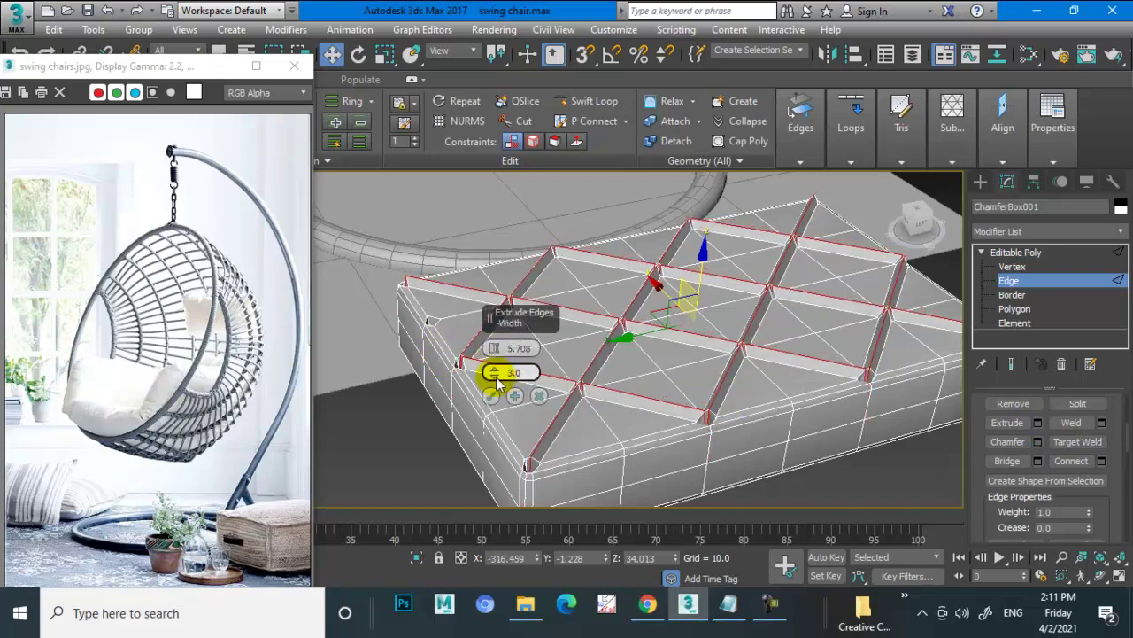
{"action": "left_click_drag", "start_coordinate": [508, 374], "coordinate": [503, 389]}
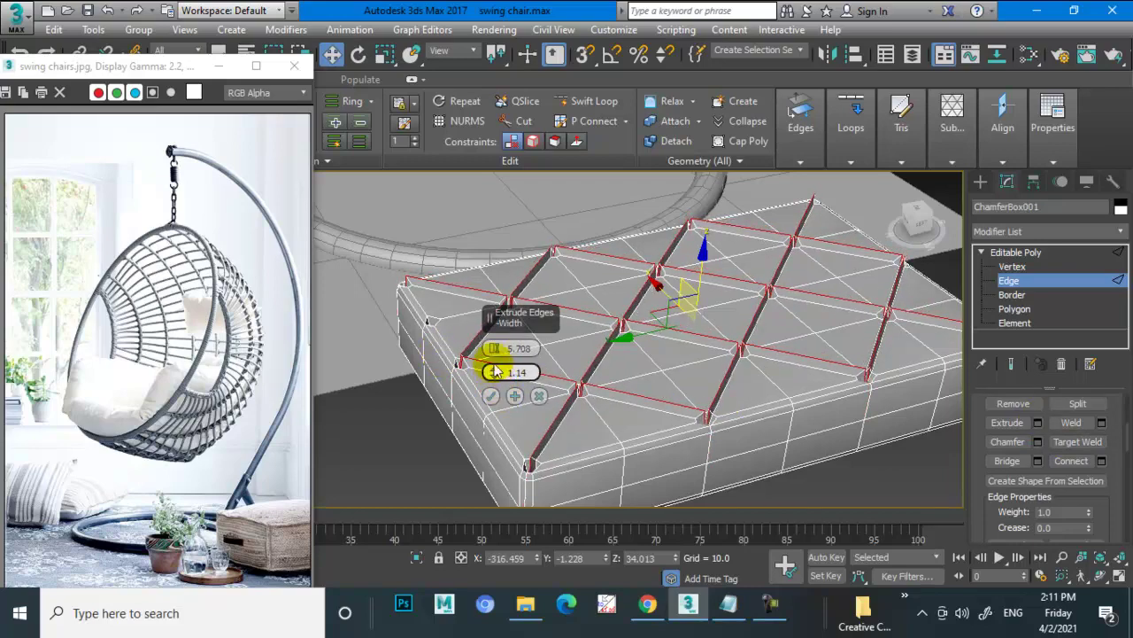
{"action": "left_click_drag", "start_coordinate": [494, 348], "coordinate": [512, 396]}
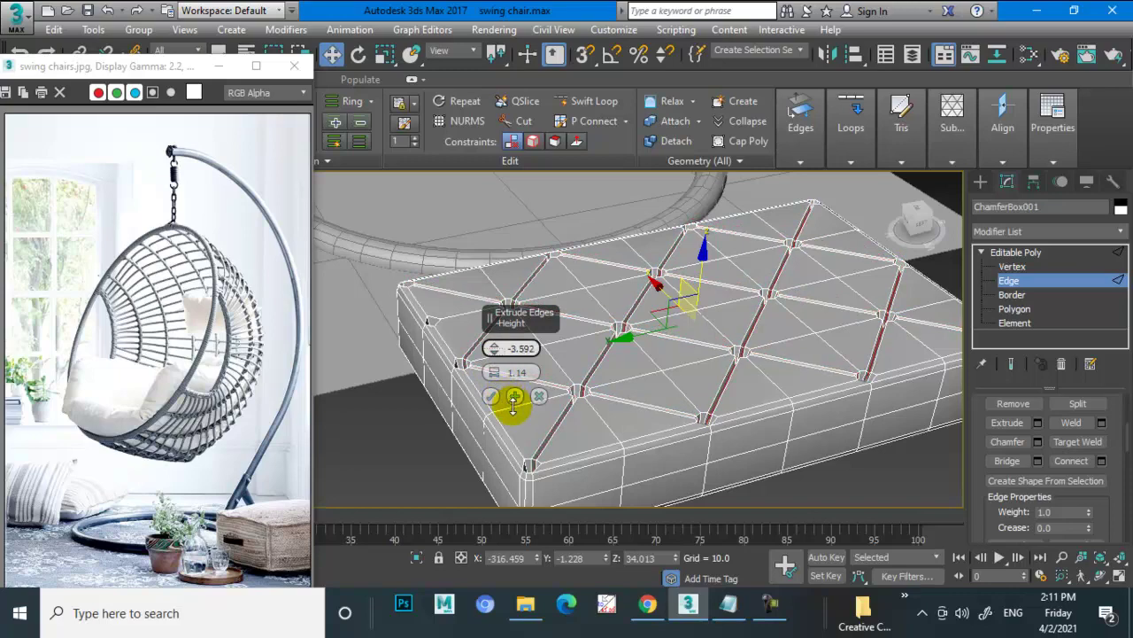
{"action": "left_click_drag", "start_coordinate": [496, 376], "coordinate": [493, 372]}
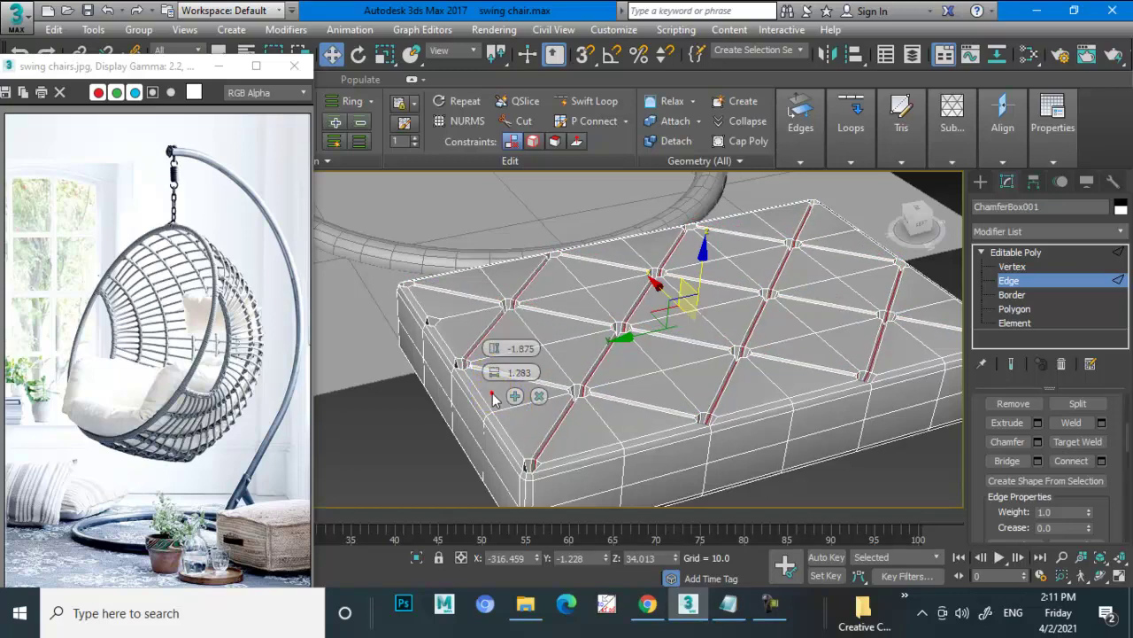
{"action": "right_click", "coordinate": [494, 463]}
{"action": "middle_click_drag", "start_coordinate": [493, 463], "coordinate": [804, 314], "text": "alt"}
Leave edge editing and add a TurboSmooth modifier to the tufted cushion.
{"action": "left_click", "coordinate": [1032, 253]}
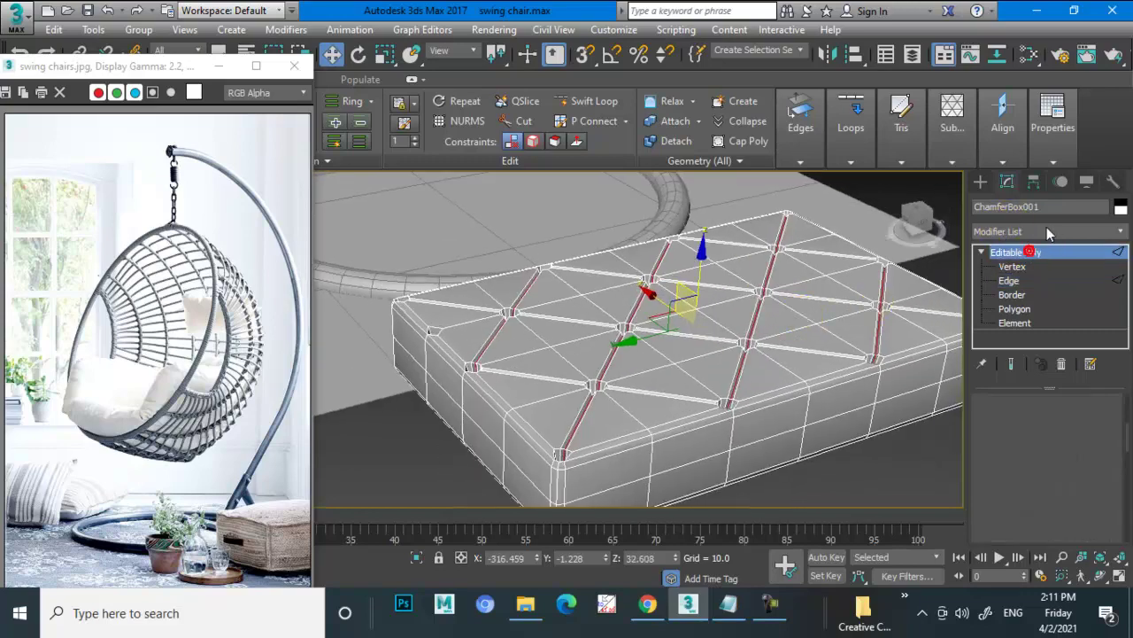
{"action": "left_click", "coordinate": [1043, 230]}
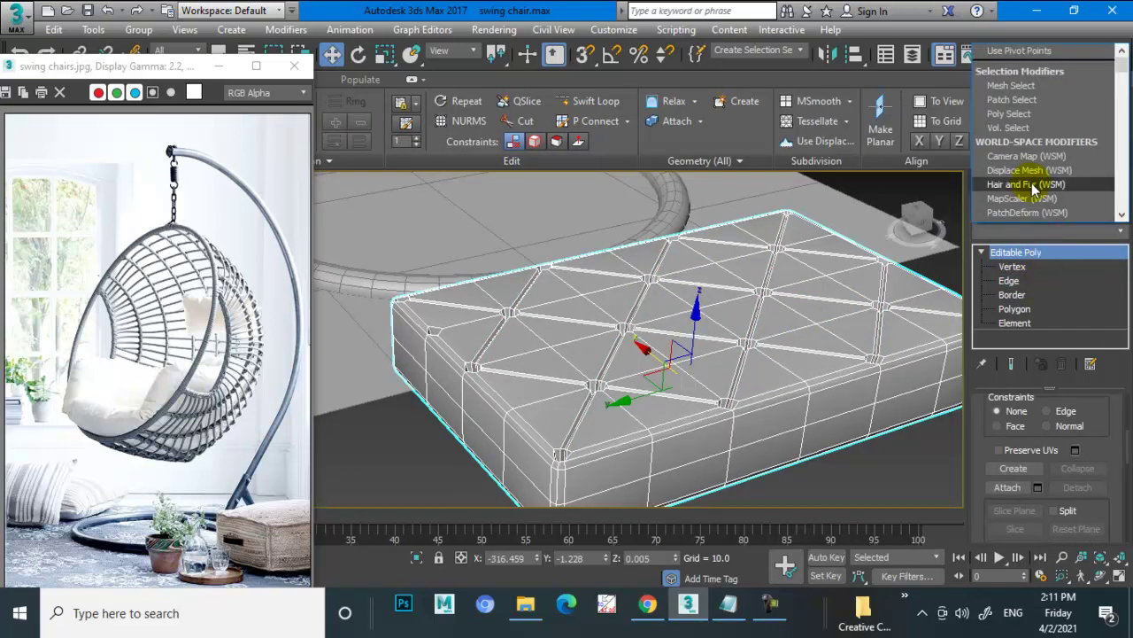
{"action": "type", "text": "tu"}
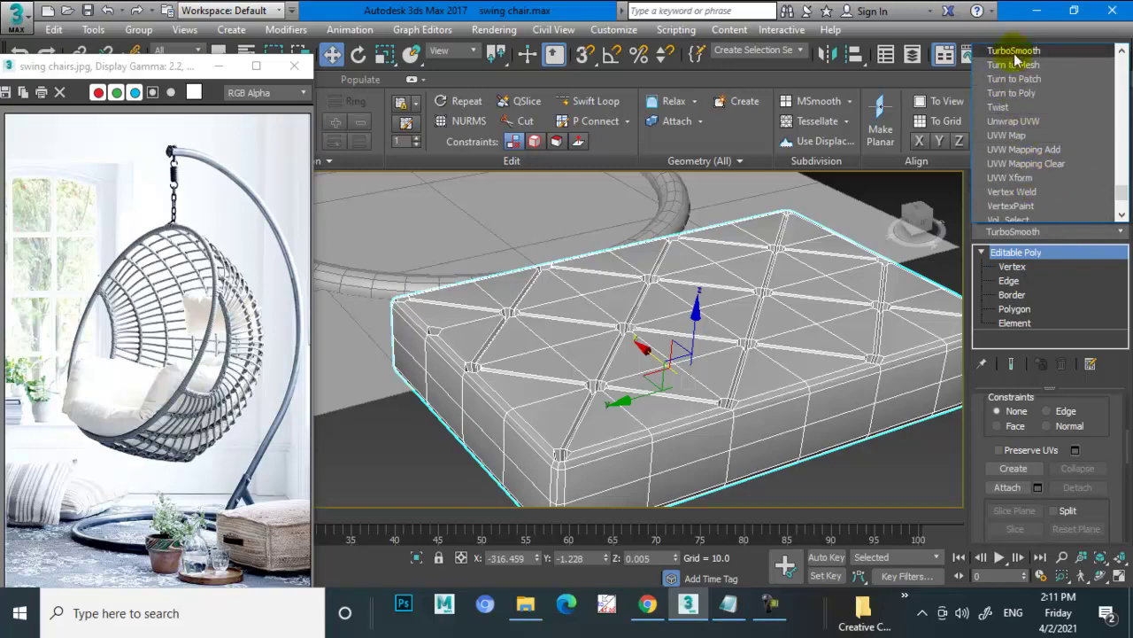
{"action": "left_click", "coordinate": [1015, 51]}
Stretch the smoothed cushion slightly along Y with the scale tool.
{"action": "middle_click_drag", "start_coordinate": [759, 469], "coordinate": [742, 359], "text": "alt"}
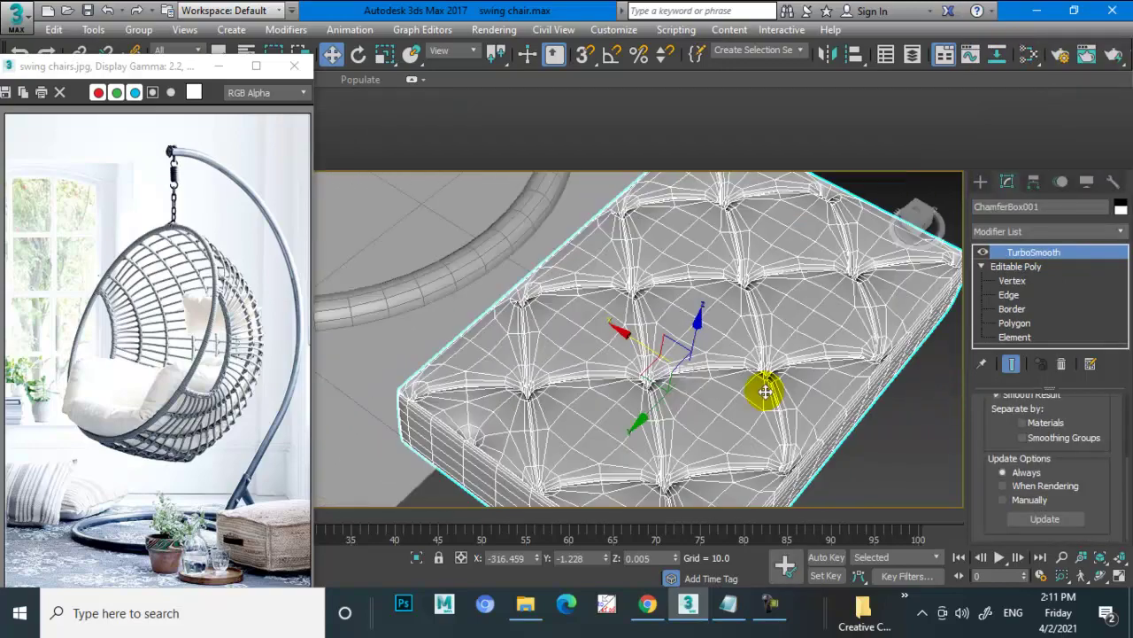
{"action": "scroll", "coordinate": [742, 359], "scroll_direction": "down", "scroll_amount": 5}
{"action": "scroll", "coordinate": [753, 359], "scroll_direction": "up", "scroll_amount": 1}
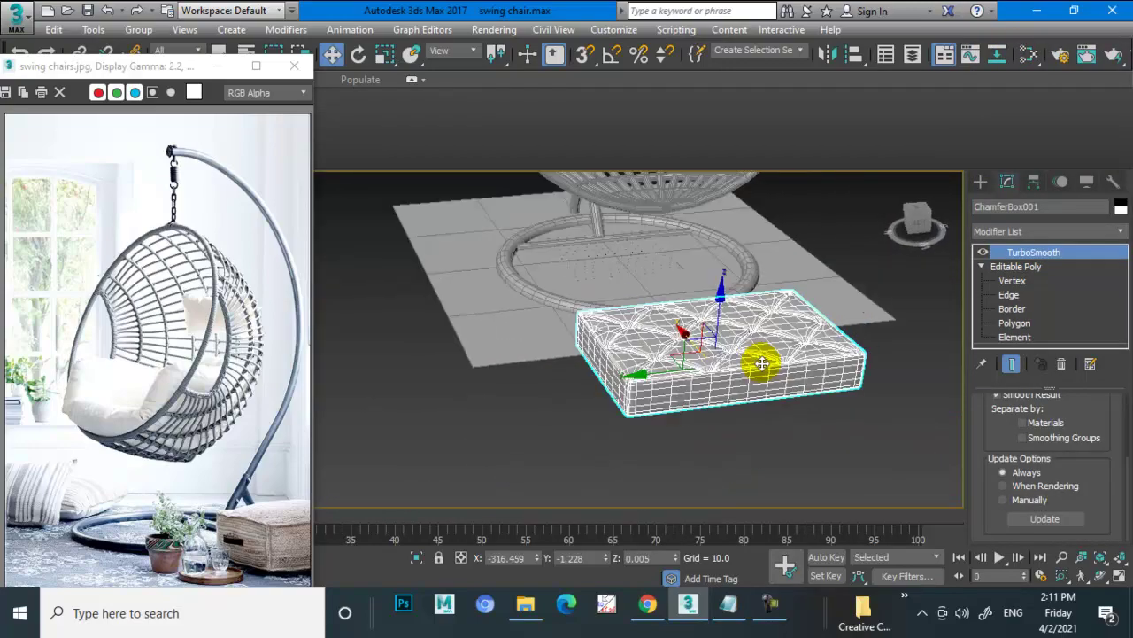
{"action": "scroll", "coordinate": [760, 365], "scroll_direction": "up", "scroll_amount": 2}
{"action": "key", "text": "q"}
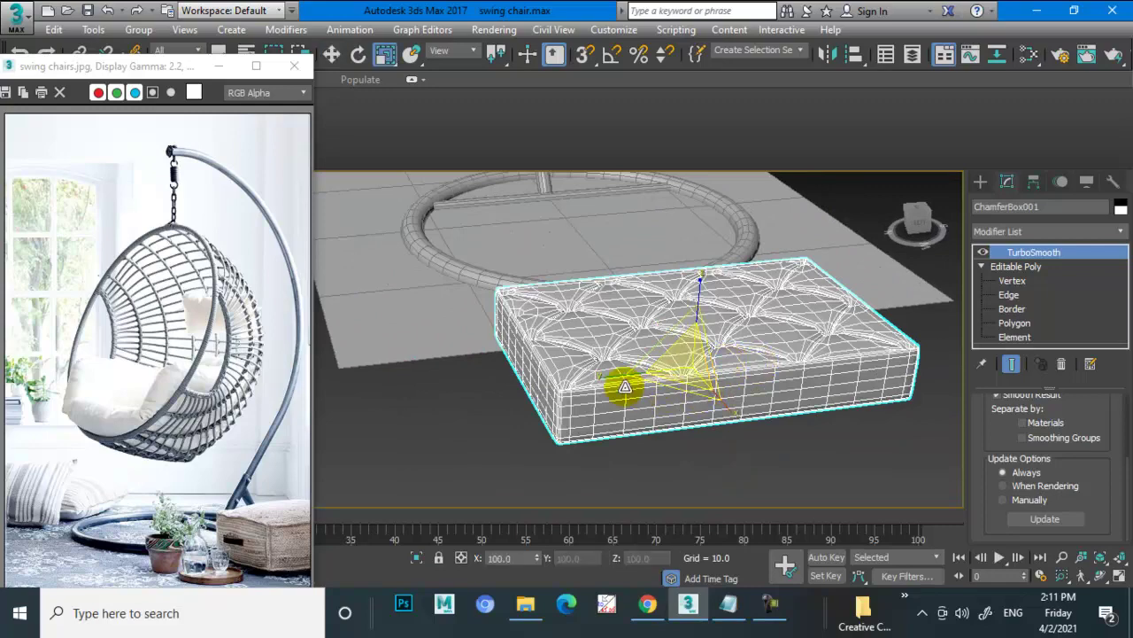
{"action": "left_click_drag", "start_coordinate": [605, 381], "coordinate": [594, 380]}
{"action": "middle_click_drag", "start_coordinate": [589, 384], "coordinate": [699, 290], "text": "alt"}
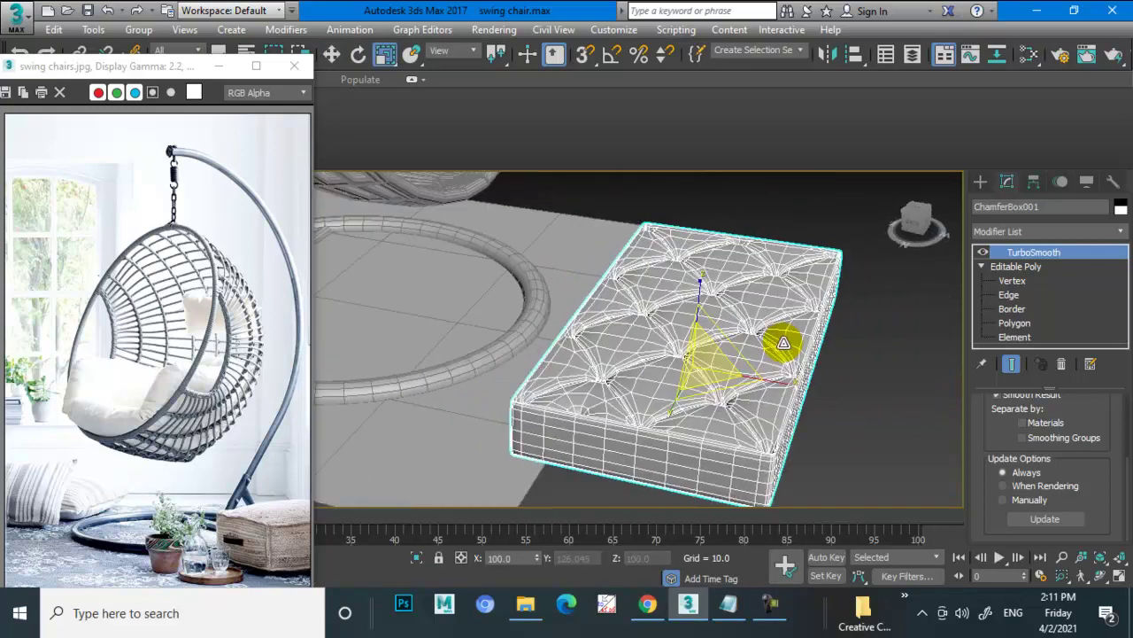
{"action": "scroll", "coordinate": [759, 336], "scroll_direction": "down", "scroll_amount": 3}
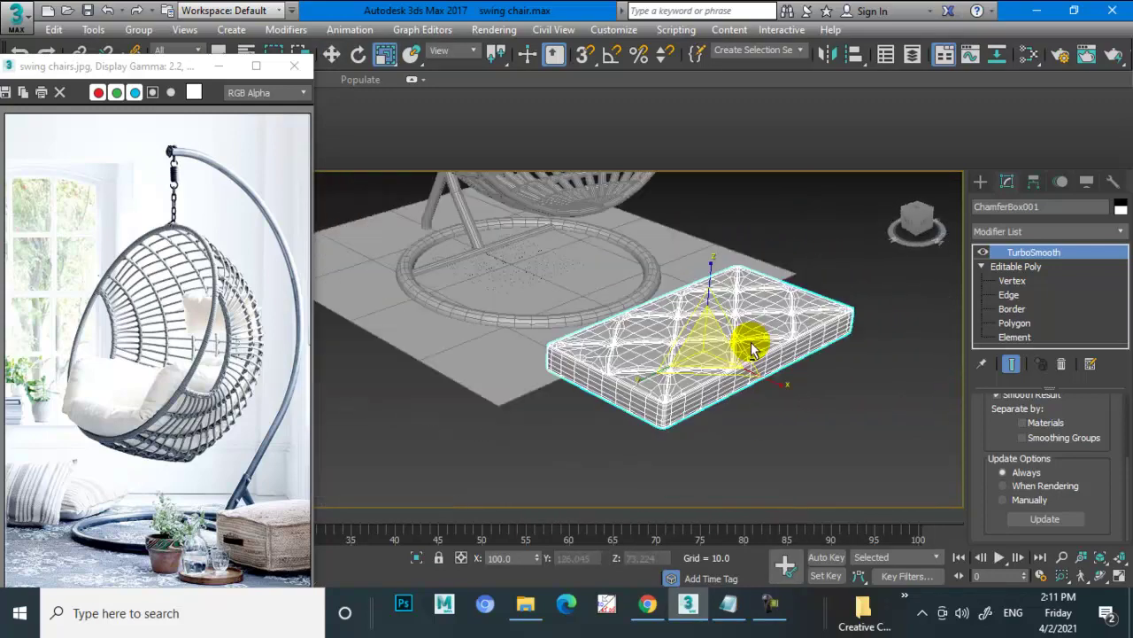
{"action": "scroll", "coordinate": [708, 328], "scroll_direction": "down", "scroll_amount": 3}
{"action": "scroll", "coordinate": [746, 324], "scroll_direction": "down", "scroll_amount": 3}
{"action": "scroll", "coordinate": [715, 344], "scroll_direction": "down", "scroll_amount": 1}
{"action": "scroll", "coordinate": [715, 343], "scroll_direction": "up", "scroll_amount": 1}
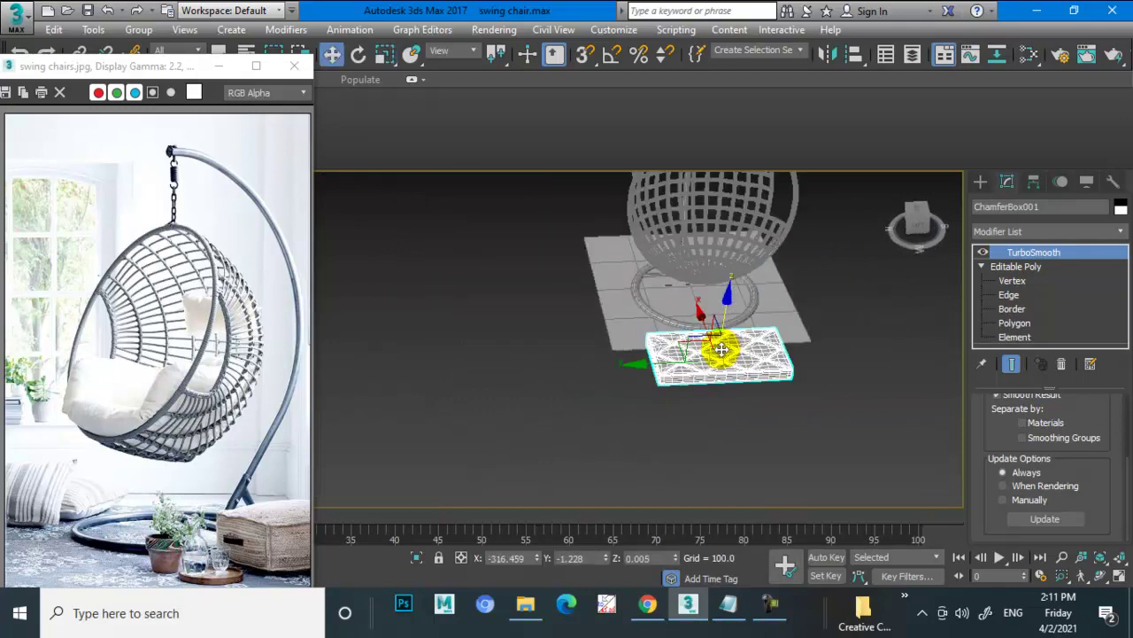
{"action": "scroll", "coordinate": [700, 310], "scroll_direction": "up", "scroll_amount": 1}
{"action": "scroll", "coordinate": [711, 291], "scroll_direction": "up", "scroll_amount": 1}
{"action": "scroll", "coordinate": [780, 329], "scroll_direction": "up", "scroll_amount": 3}
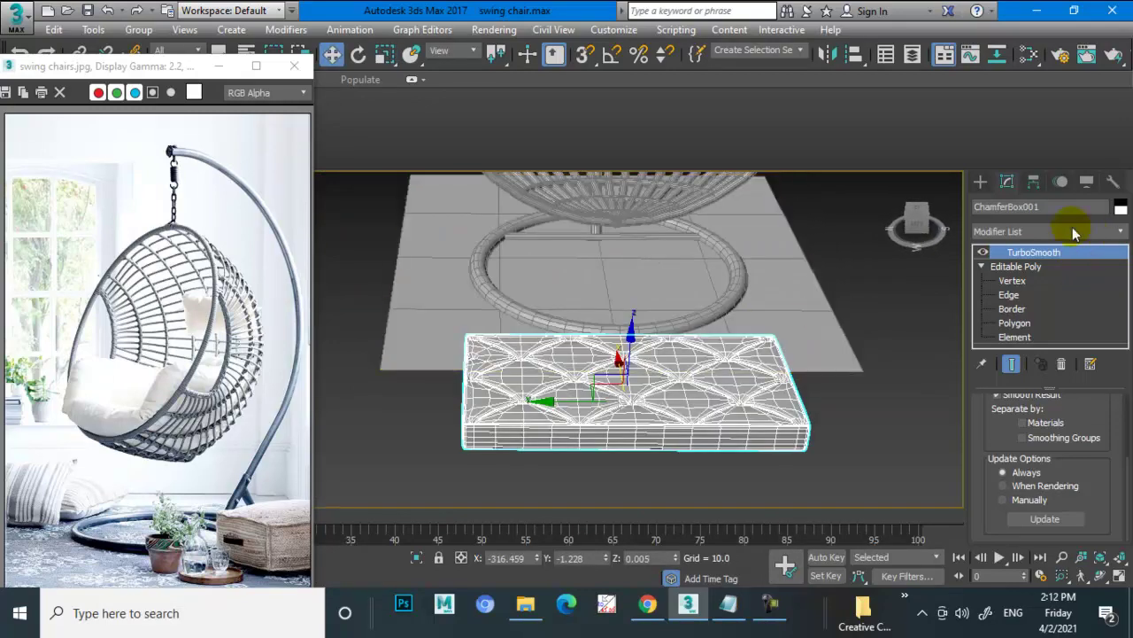
{"action": "left_click", "coordinate": [1027, 232]}
Add a Bend modifier to the cushion with angle 98 and direction 90.
{"action": "key", "text": "b"}
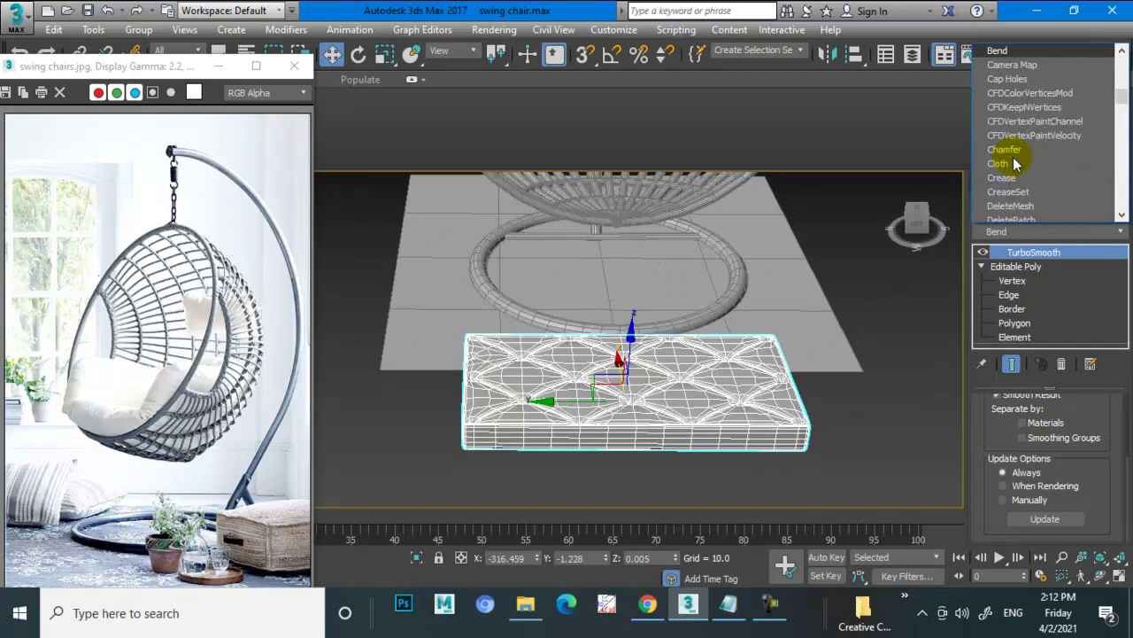
{"action": "left_click", "coordinate": [999, 51]}
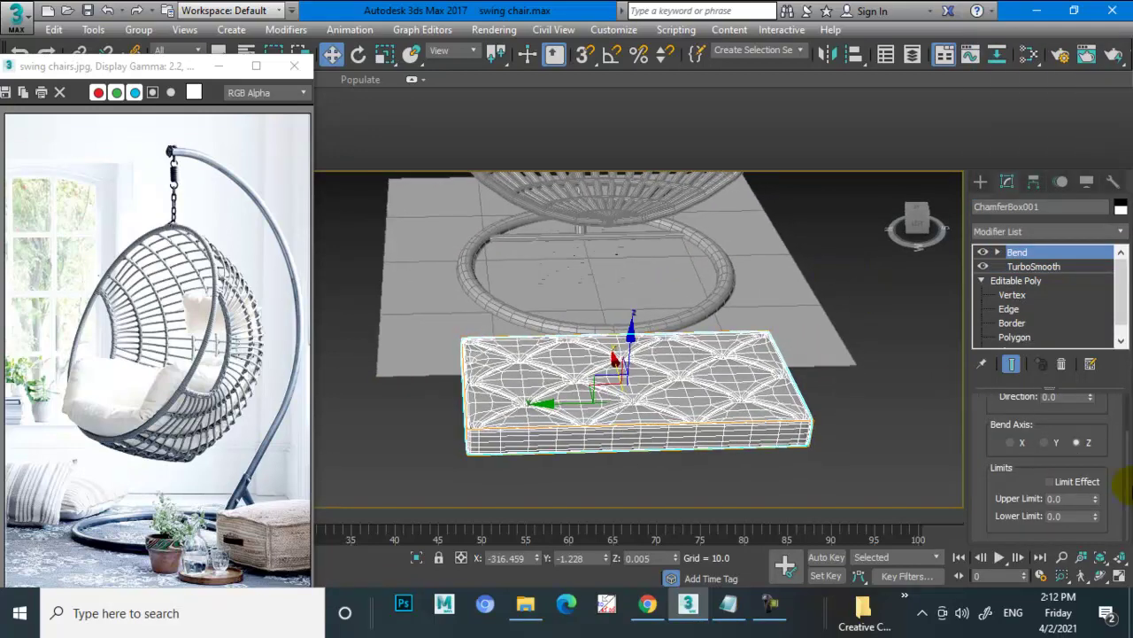
{"action": "left_click_drag", "start_coordinate": [1038, 418], "coordinate": [1046, 492]}
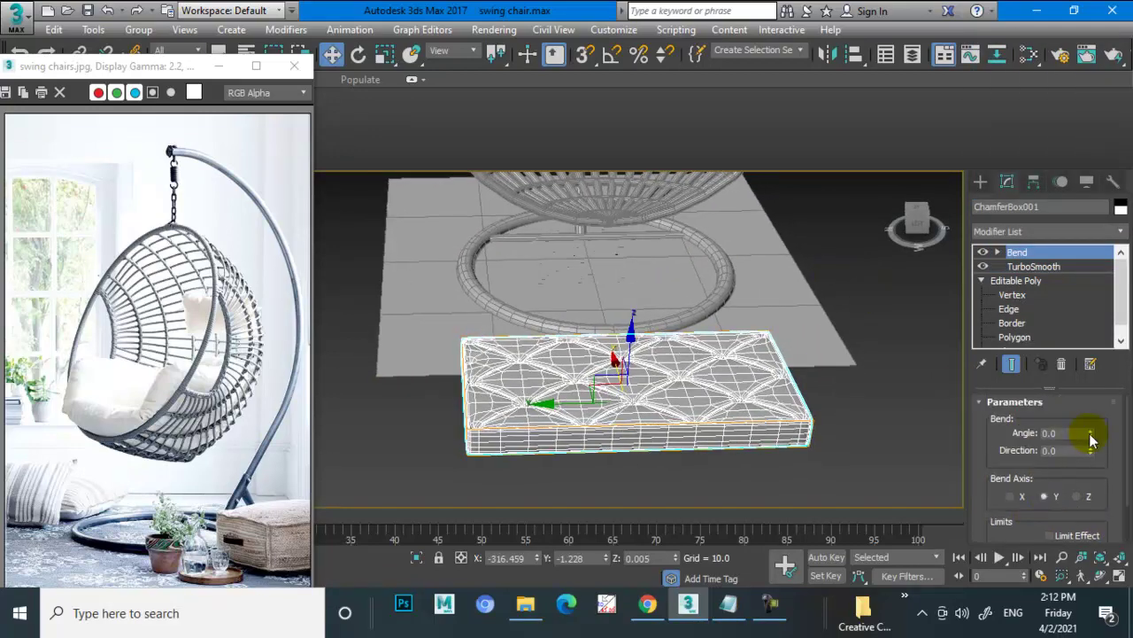
{"action": "left_click_drag", "start_coordinate": [1090, 434], "coordinate": [1086, 452]}
{"action": "key", "text": "ctrl+z"}
{"action": "mouse_move", "coordinate": [1090, 436]}
{"action": "left_mouse_down"}
{"action": "mouse_move", "coordinate": [1093, 360]}
{"action": "mouse_move", "coordinate": [1058, 275]}
{"action": "left_mouse_up"}
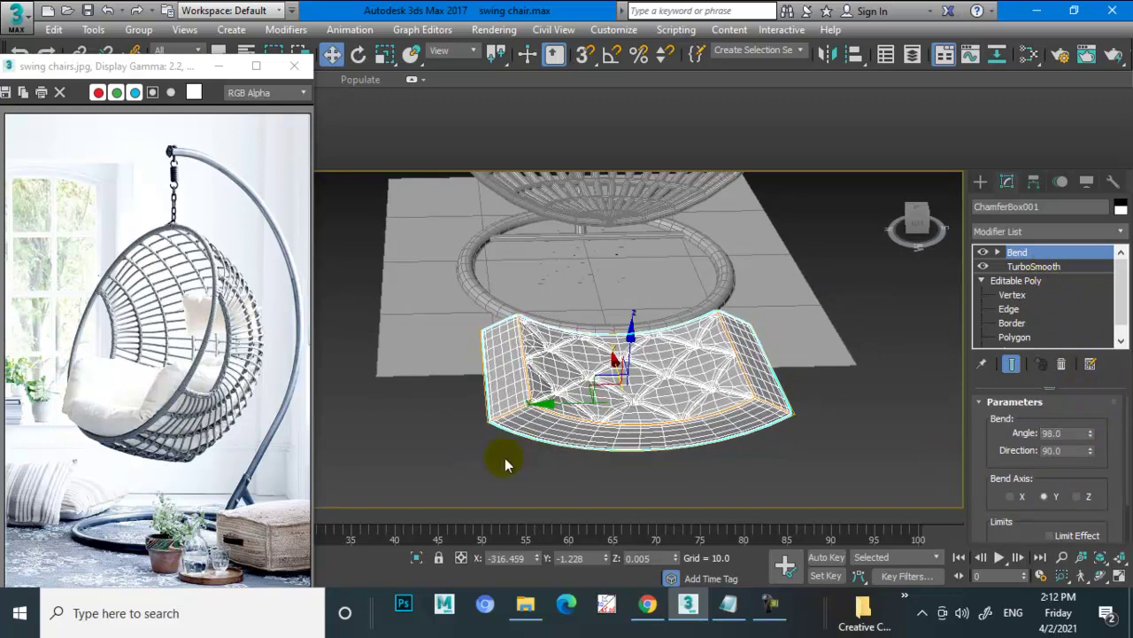
{"action": "mouse_move", "coordinate": [634, 382]}
{"action": "middle_mouse_down", "text": "alt"}
{"action": "mouse_move", "coordinate": [713, 303]}
{"action": "mouse_move", "coordinate": [652, 324]}
{"action": "mouse_move", "coordinate": [679, 384]}
{"action": "middle_mouse_up", "text": "alt"}
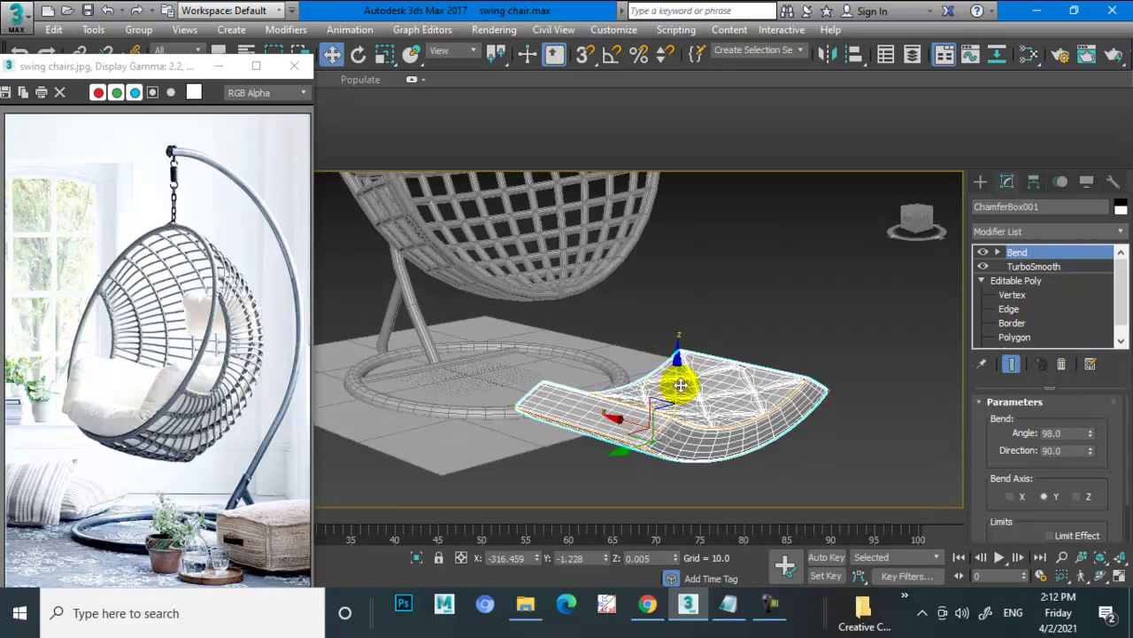
Raise the bent cushion to seat height and slide it into the chair basket.
{"action": "left_click_drag", "start_coordinate": [678, 384], "coordinate": [664, 264]}
{"action": "middle_click_drag", "start_coordinate": [665, 264], "coordinate": [679, 318], "text": "alt"}
{"action": "mouse_move", "coordinate": [641, 301]}
{"action": "left_mouse_down"}
{"action": "mouse_move", "coordinate": [455, 253]}
{"action": "mouse_move", "coordinate": [481, 265]}
{"action": "left_mouse_up"}
{"action": "mouse_move", "coordinate": [481, 266]}
{"action": "middle_mouse_down", "text": "alt"}
{"action": "mouse_move", "coordinate": [422, 227]}
{"action": "mouse_move", "coordinate": [522, 375]}
{"action": "middle_mouse_up", "text": "alt"}
{"action": "scroll", "coordinate": [469, 349], "scroll_direction": "up", "scroll_amount": 2}
{"action": "scroll", "coordinate": [503, 370], "scroll_direction": "up", "scroll_amount": 2}
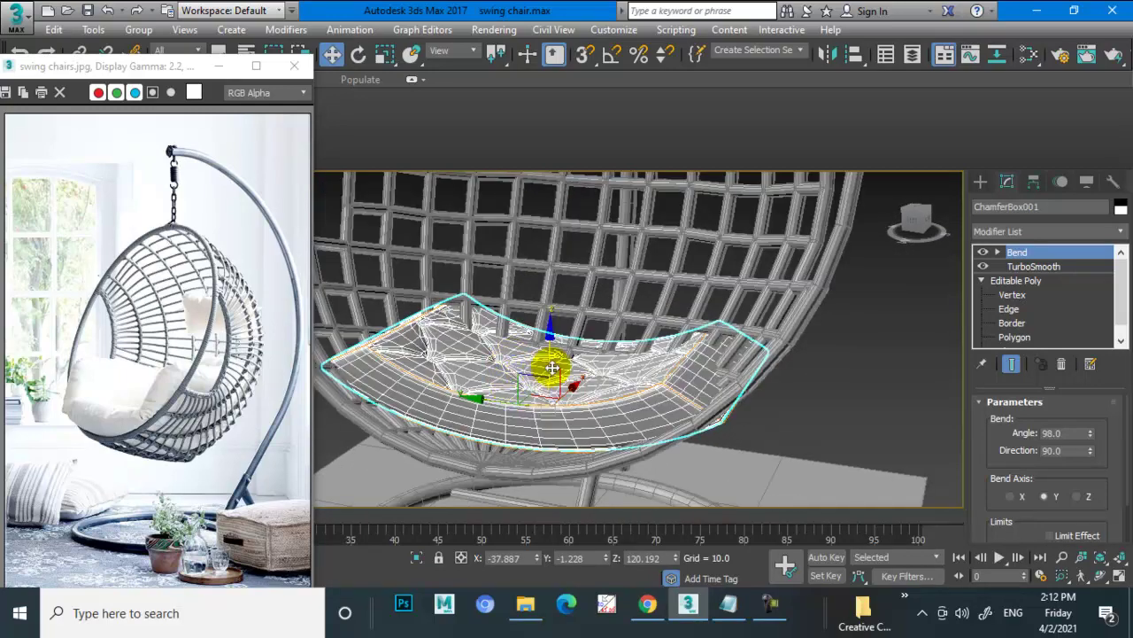
{"action": "left_click_drag", "start_coordinate": [552, 367], "coordinate": [549, 354]}
{"action": "mouse_move", "coordinate": [549, 354]}
{"action": "middle_mouse_down", "text": "alt"}
{"action": "mouse_move", "coordinate": [612, 367]}
{"action": "mouse_move", "coordinate": [574, 379]}
{"action": "mouse_move", "coordinate": [600, 389]}
{"action": "middle_mouse_up", "text": "alt"}
{"action": "left_click_drag", "start_coordinate": [599, 390], "coordinate": [557, 392]}
{"action": "mouse_move", "coordinate": [557, 392]}
{"action": "middle_mouse_down", "text": "alt"}
{"action": "mouse_move", "coordinate": [691, 400]}
{"action": "mouse_move", "coordinate": [580, 446]}
{"action": "middle_mouse_up", "text": "alt"}
Narrow the cushion along X so it fits inside the basket.
{"action": "key", "text": "r"}
{"action": "left_click_drag", "start_coordinate": [569, 459], "coordinate": [560, 443]}
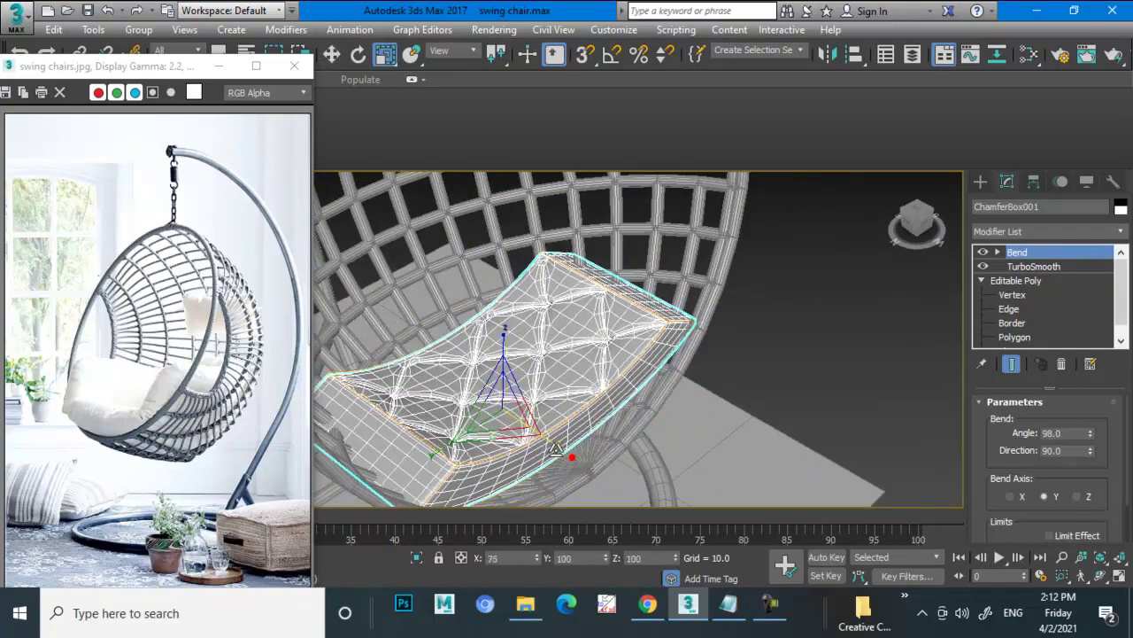
{"action": "mouse_move", "coordinate": [560, 442]}
{"action": "middle_mouse_down", "text": "alt"}
{"action": "mouse_move", "coordinate": [580, 391]}
{"action": "mouse_move", "coordinate": [625, 380]}
{"action": "mouse_move", "coordinate": [556, 397]}
{"action": "mouse_move", "coordinate": [646, 366]}
{"action": "mouse_move", "coordinate": [626, 385]}
{"action": "mouse_move", "coordinate": [562, 397]}
{"action": "mouse_move", "coordinate": [647, 384]}
{"action": "mouse_move", "coordinate": [637, 375]}
{"action": "mouse_move", "coordinate": [655, 368]}
{"action": "middle_mouse_up", "text": "alt"}
Collapse the bent cushion into an Editable Poly.
{"action": "key", "text": "w"}
{"action": "right_click", "coordinate": [611, 319]}
{"action": "mouse_move", "coordinate": [673, 501]}
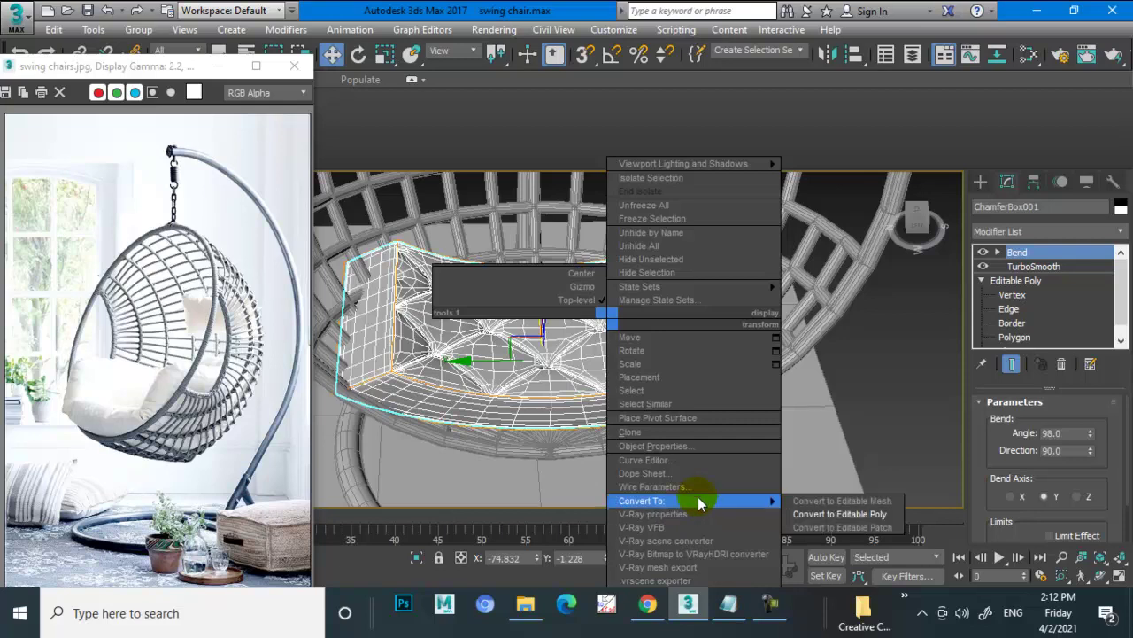
{"action": "left_click", "coordinate": [838, 514]}
Add an FFD(box) 4x4x4 modifier to the cushion.
{"action": "left_click", "coordinate": [1034, 232]}
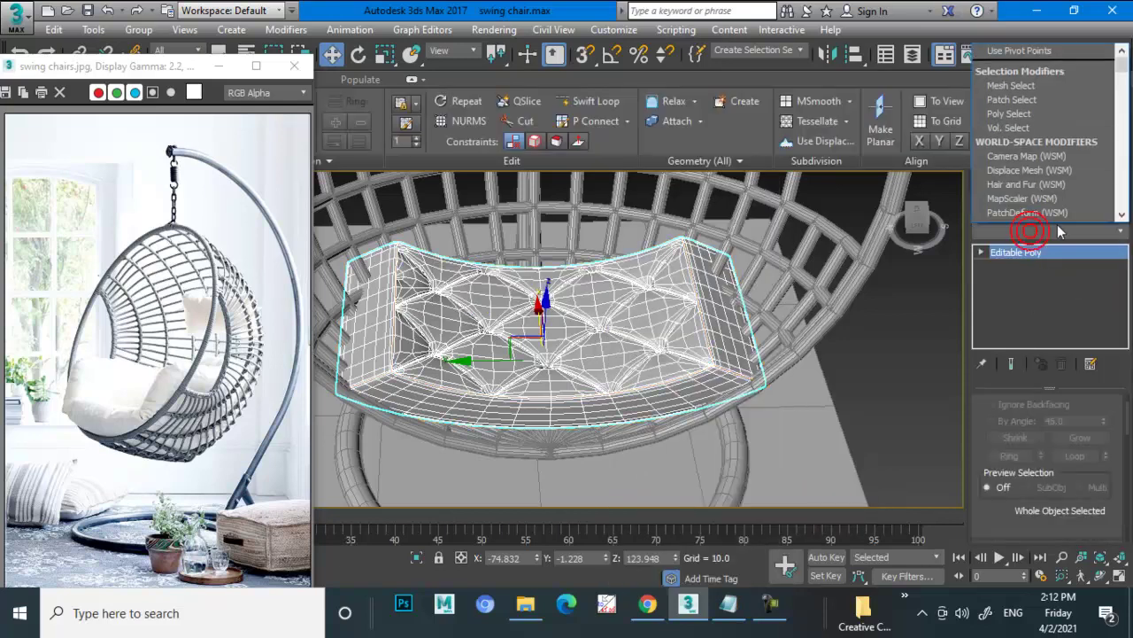
{"action": "key", "text": "f"}
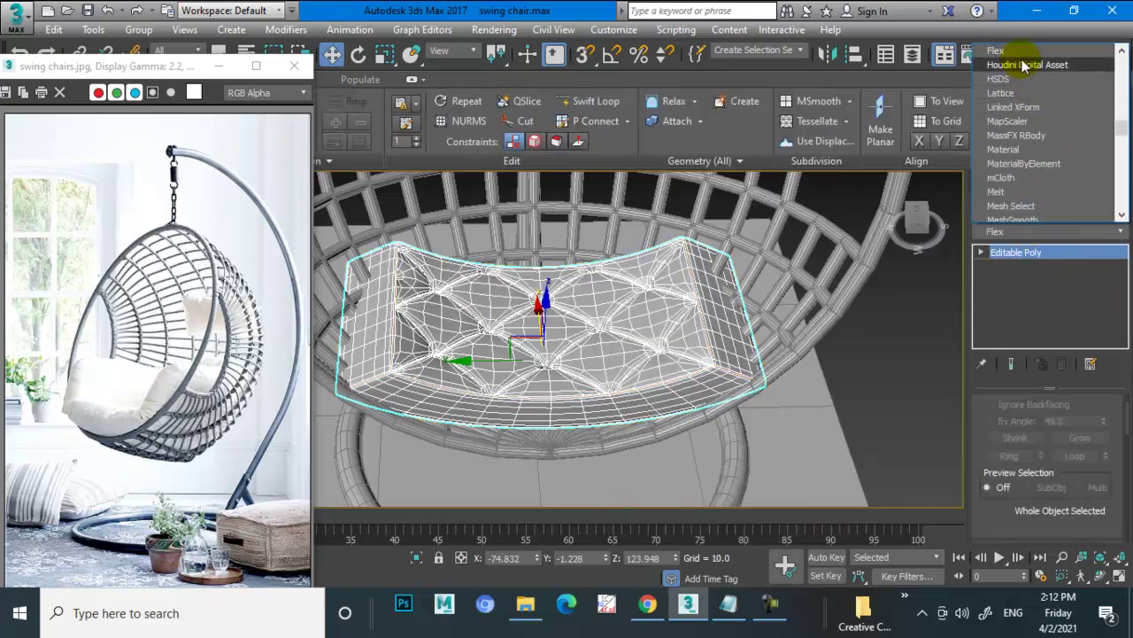
{"action": "scroll", "coordinate": [1019, 49], "scroll_direction": "up", "scroll_amount": 1}
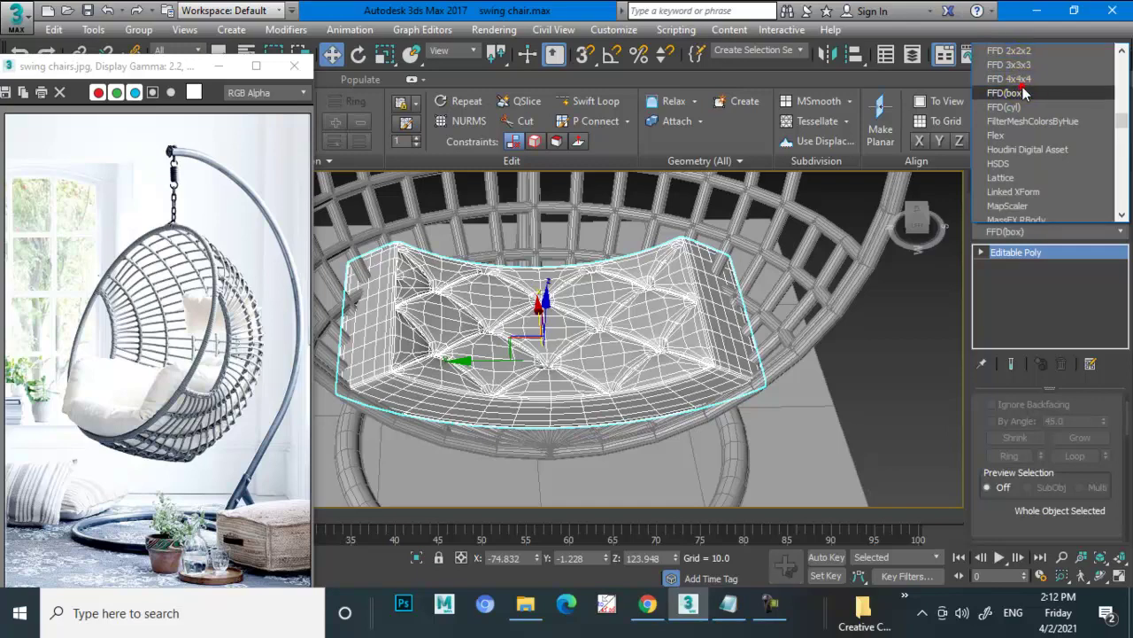
{"action": "left_click", "coordinate": [1020, 93]}
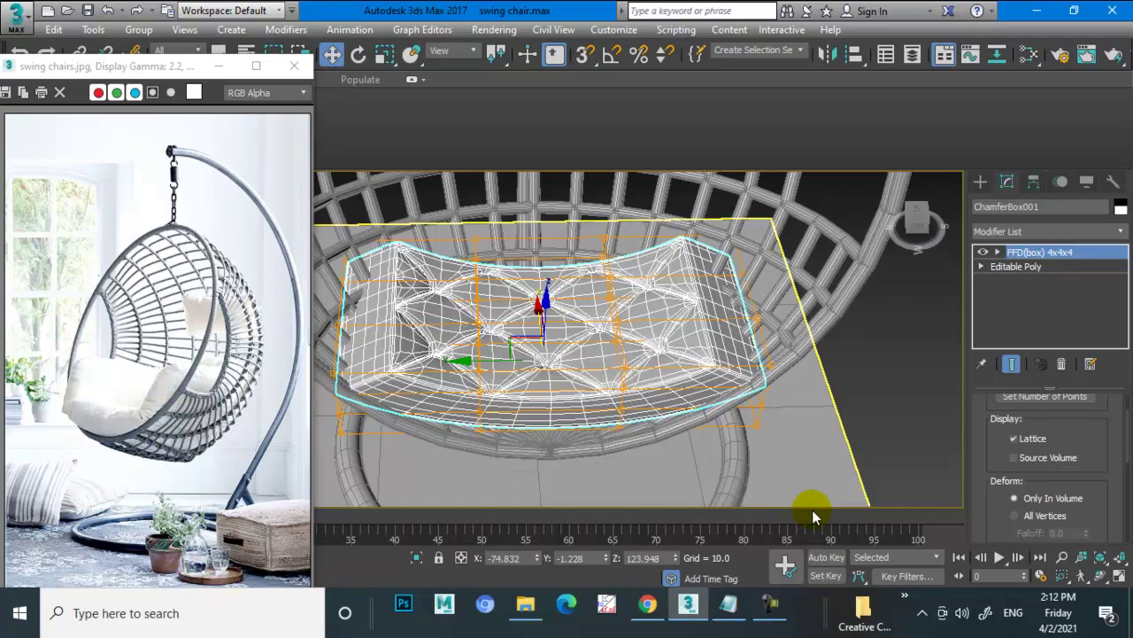
Maximize and orbit the viewport to frame the chair and cushion.
{"action": "left_click", "coordinate": [770, 605]}
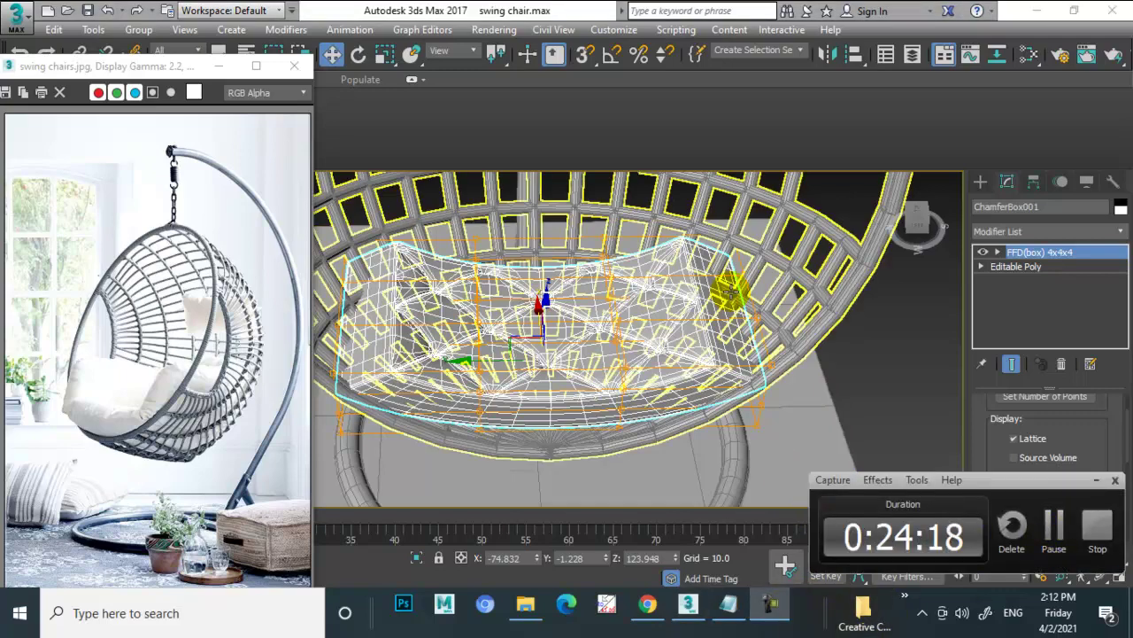
{"action": "left_click", "coordinate": [1053, 526]}
{"action": "mouse_move", "coordinate": [605, 309]}
{"action": "middle_mouse_down", "text": "alt"}
{"action": "mouse_move", "coordinate": [605, 263]}
{"action": "mouse_move", "coordinate": [611, 279]}
{"action": "middle_mouse_up", "text": "alt"}
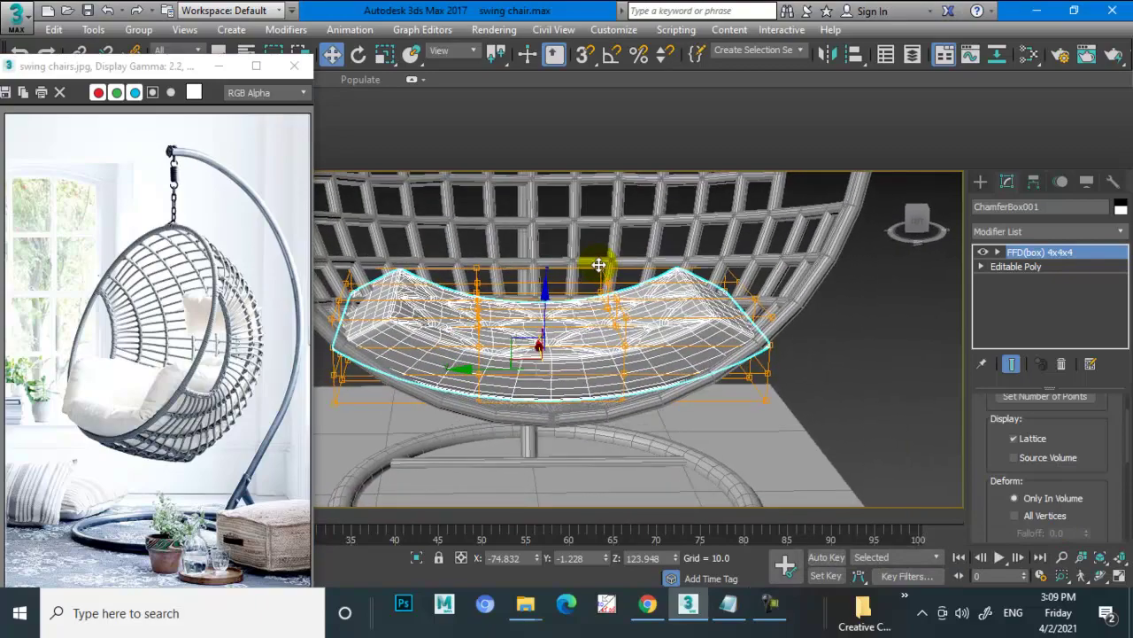
{"action": "key", "text": "alt+w"}
{"action": "key", "text": "alt+w"}
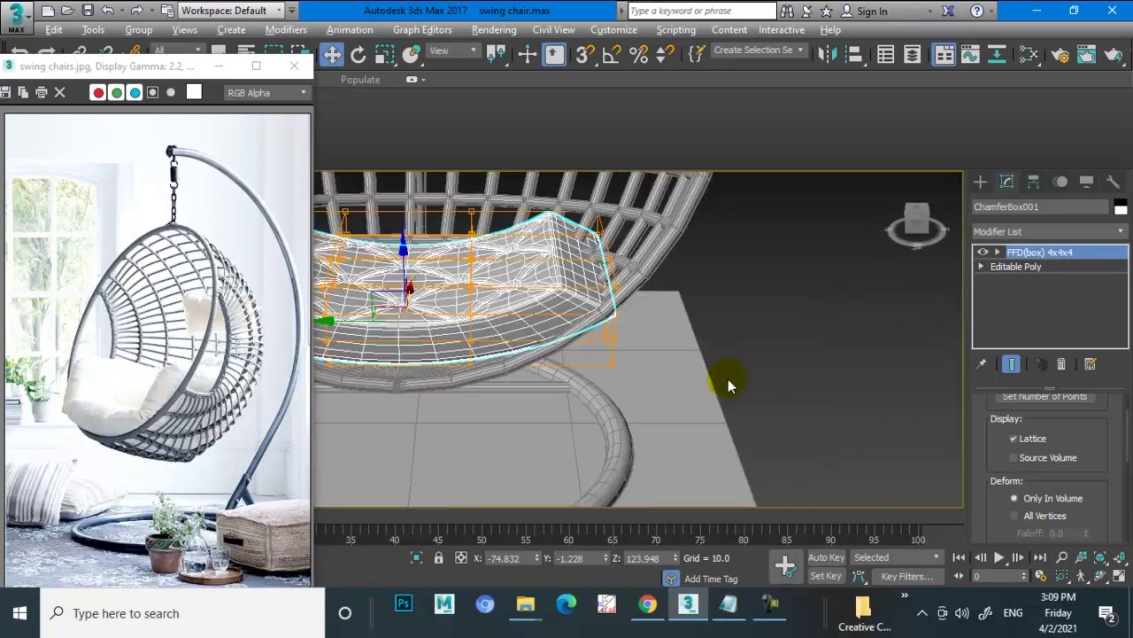
{"action": "middle_click_drag", "start_coordinate": [726, 380], "coordinate": [561, 349], "text": "alt"}
{"action": "key", "text": "alt+w"}
{"action": "key", "text": "alt+w"}
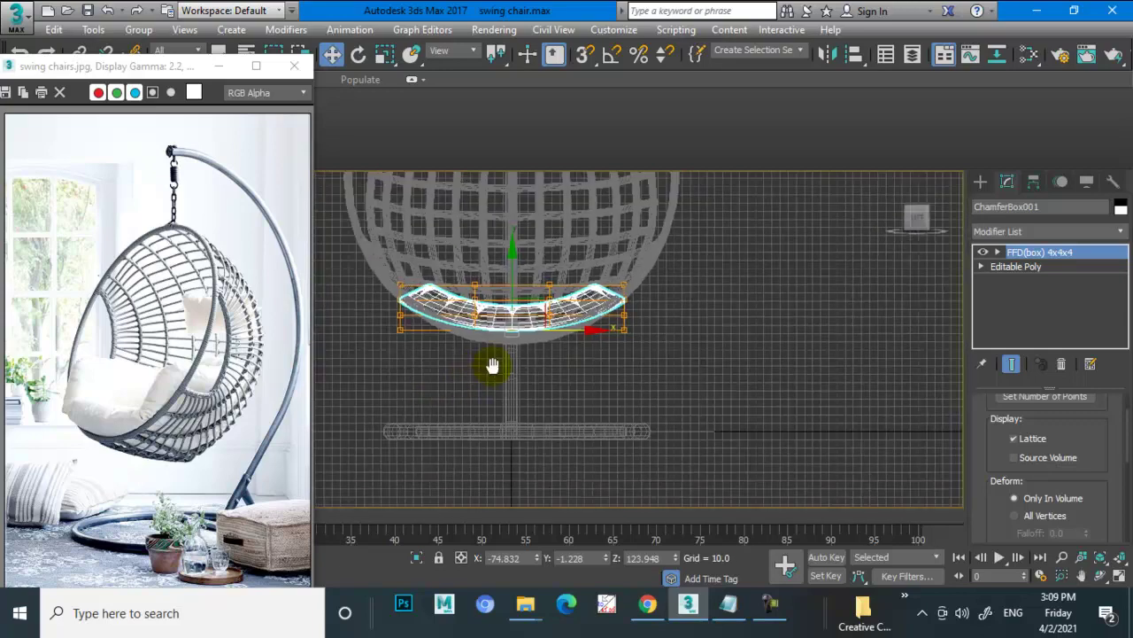
{"action": "scroll", "coordinate": [553, 375], "scroll_direction": "up", "scroll_amount": 3}
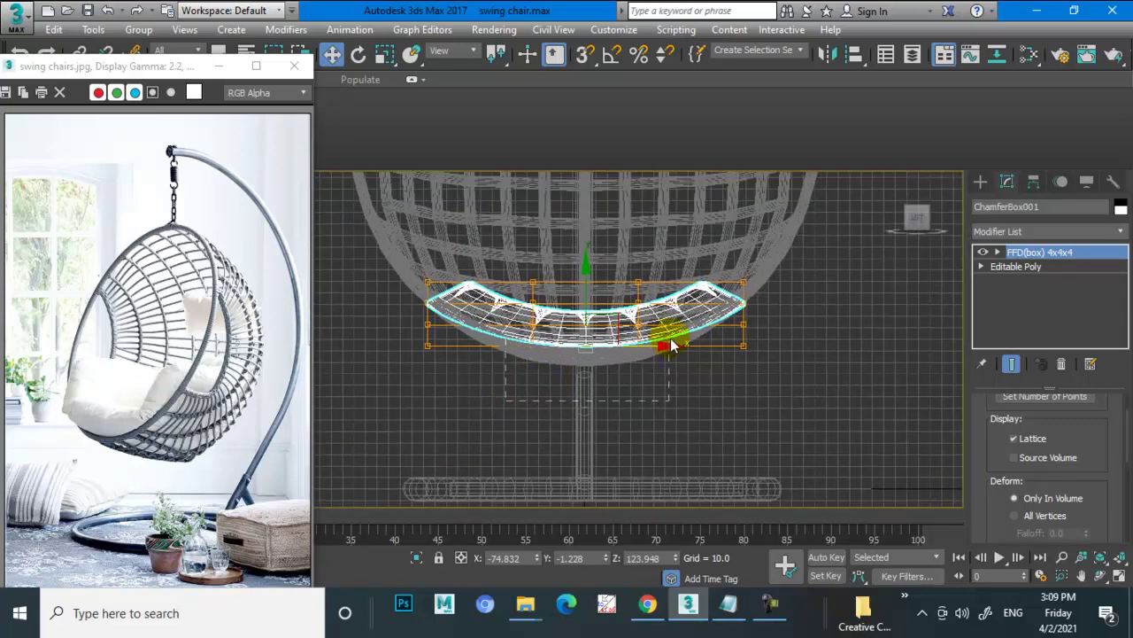
Reselect the cushion and enter its FFD(box) Control Points level.
{"action": "left_click", "coordinate": [602, 297]}
{"action": "left_click", "coordinate": [611, 340]}
{"action": "scroll", "coordinate": [536, 372], "scroll_direction": "up", "scroll_amount": 2}
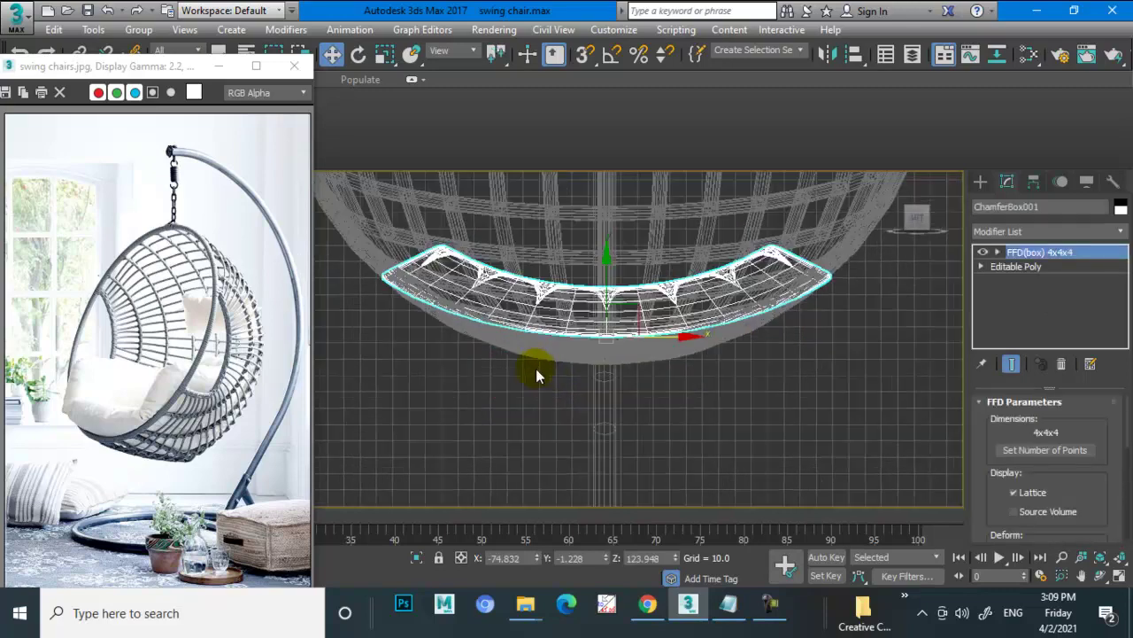
{"action": "left_click", "coordinate": [1018, 267]}
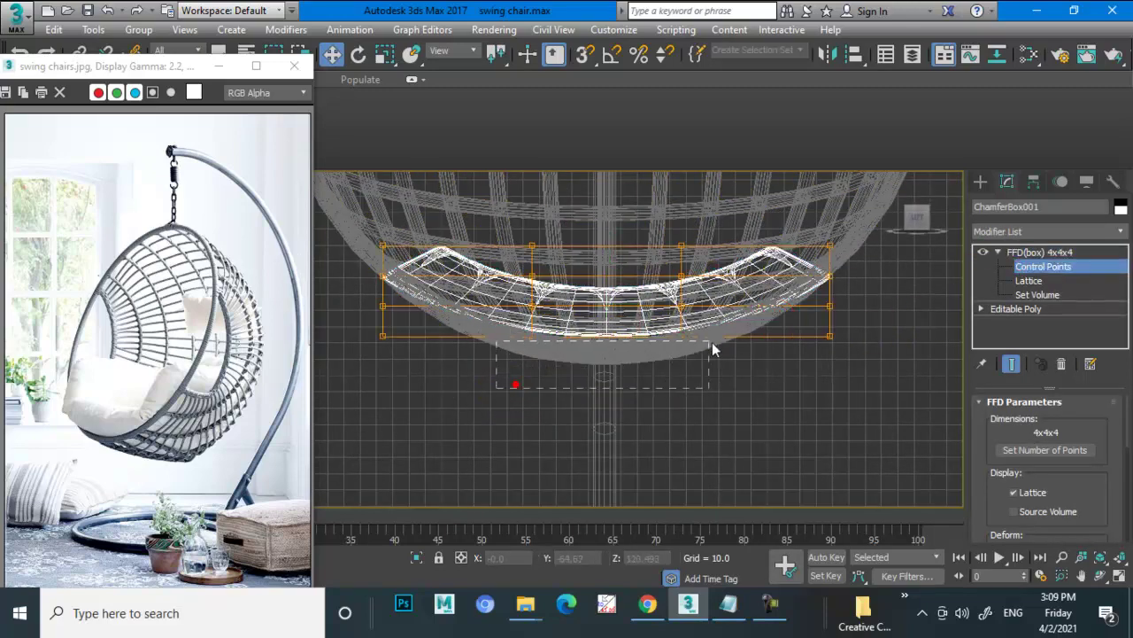
Drag the middle lattice points down and lift the corner points to follow the seat.
{"action": "left_click_drag", "start_coordinate": [602, 271], "coordinate": [610, 282]}
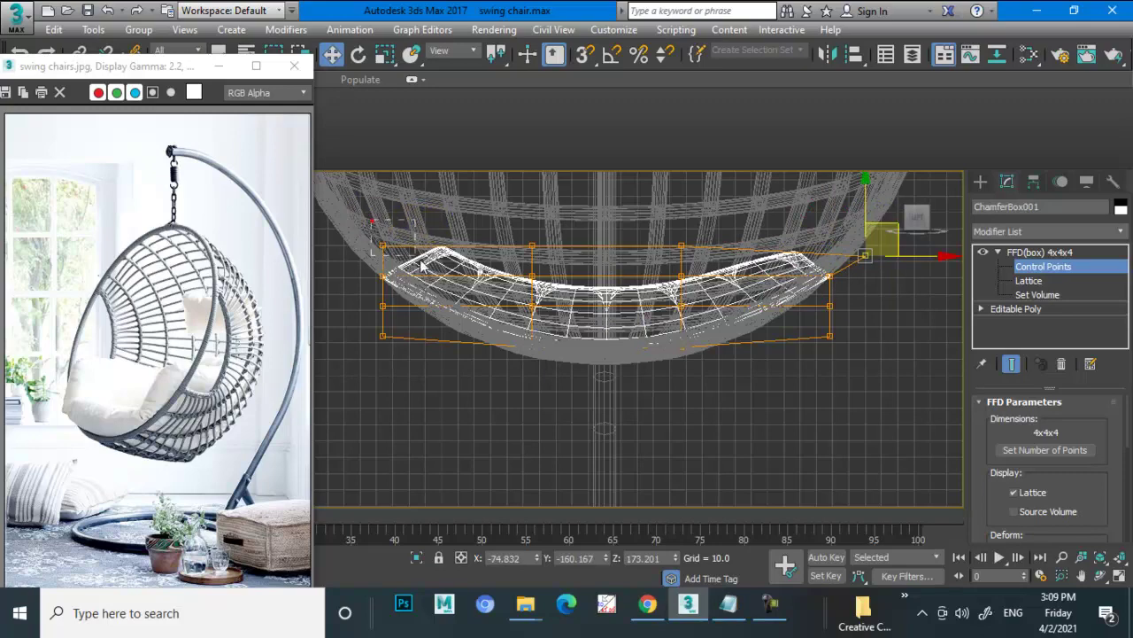
{"action": "left_click_drag", "start_coordinate": [380, 226], "coordinate": [445, 253]}
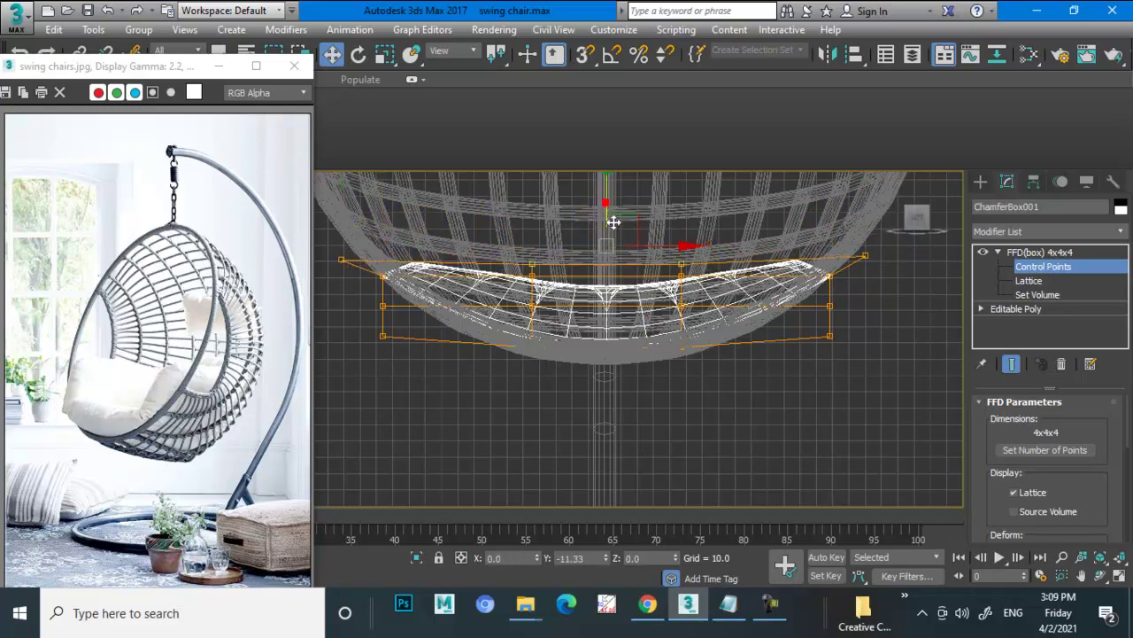
{"action": "left_click_drag", "start_coordinate": [603, 205], "coordinate": [615, 189]}
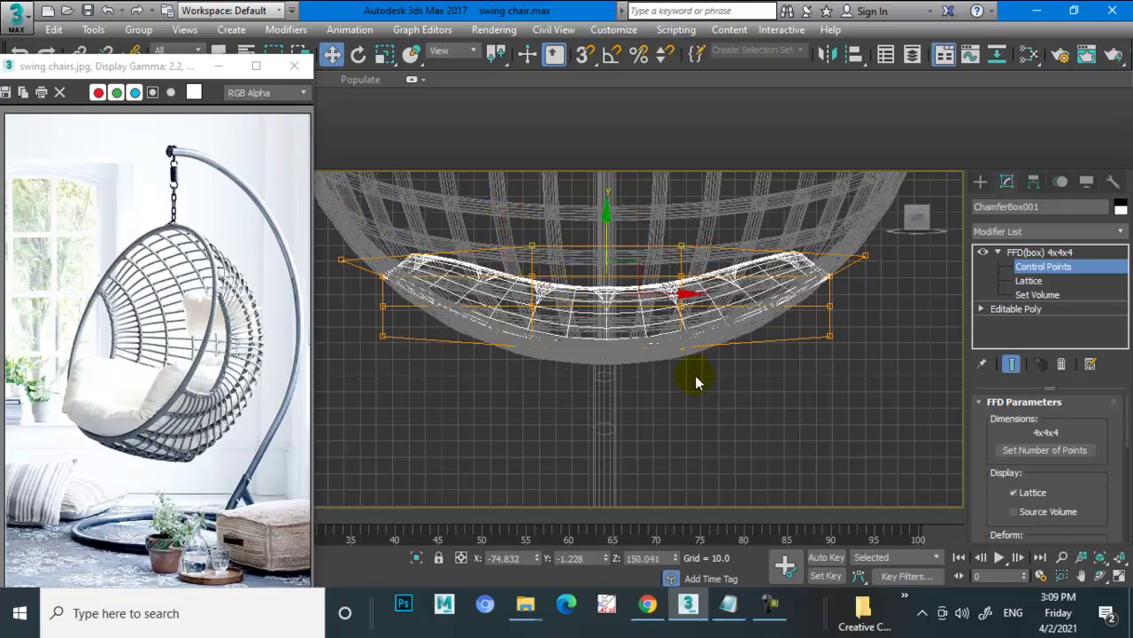
{"action": "left_click_drag", "start_coordinate": [617, 251], "coordinate": [612, 237]}
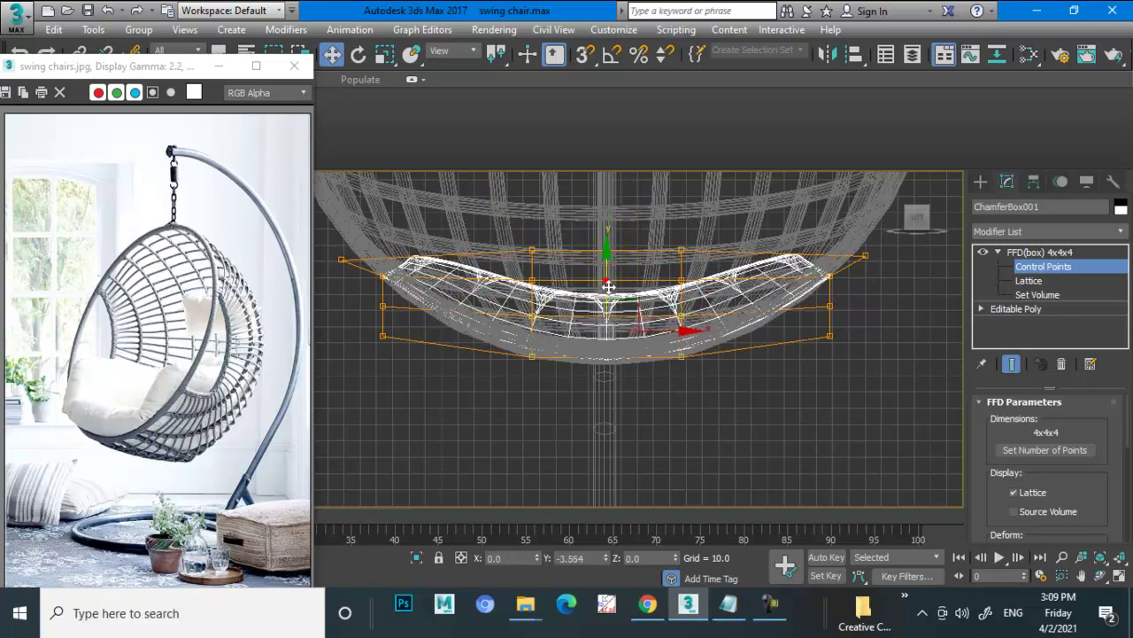
{"action": "key", "text": "alt+w"}
{"action": "key", "text": "alt+w"}
{"action": "mouse_move", "coordinate": [734, 395]}
{"action": "middle_mouse_down", "text": "alt"}
{"action": "mouse_move", "coordinate": [645, 375]}
{"action": "mouse_move", "coordinate": [750, 341]}
{"action": "mouse_move", "coordinate": [726, 329]}
{"action": "mouse_move", "coordinate": [712, 347]}
{"action": "mouse_move", "coordinate": [577, 354]}
{"action": "middle_mouse_up", "text": "alt"}
{"action": "key", "text": "alt+w"}
{"action": "key", "text": "alt+w"}
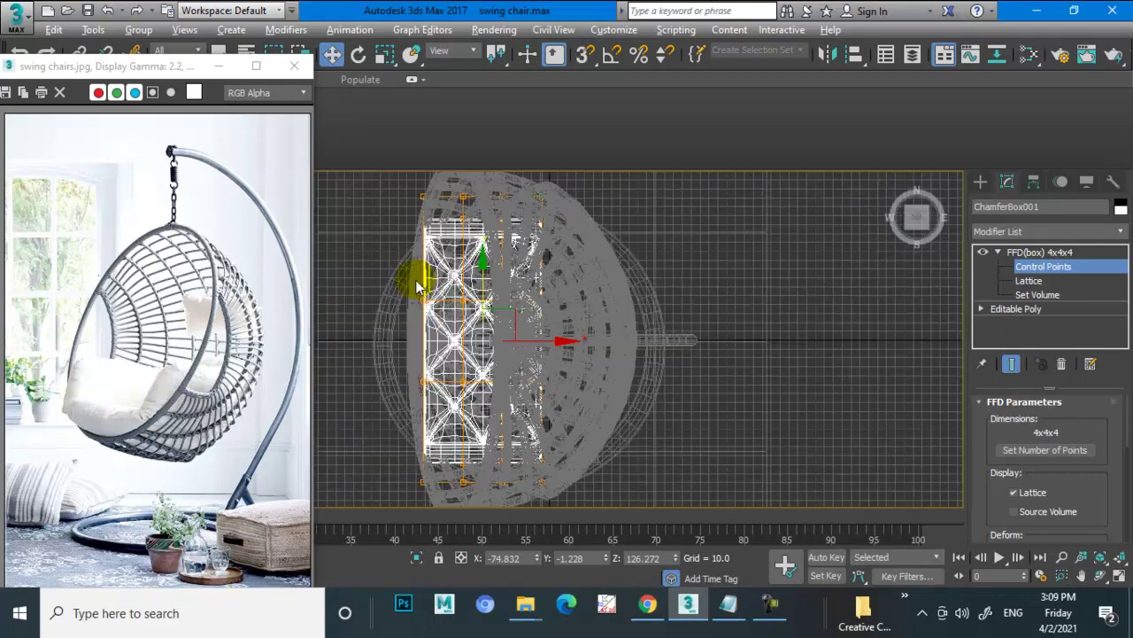
Select lattice control points in the top view and shift them left.
{"action": "scroll", "coordinate": [506, 308], "scroll_direction": "down", "scroll_amount": 3}
{"action": "scroll", "coordinate": [435, 206], "scroll_direction": "up", "scroll_amount": 2}
{"action": "left_click_drag", "start_coordinate": [470, 287], "coordinate": [472, 321]}
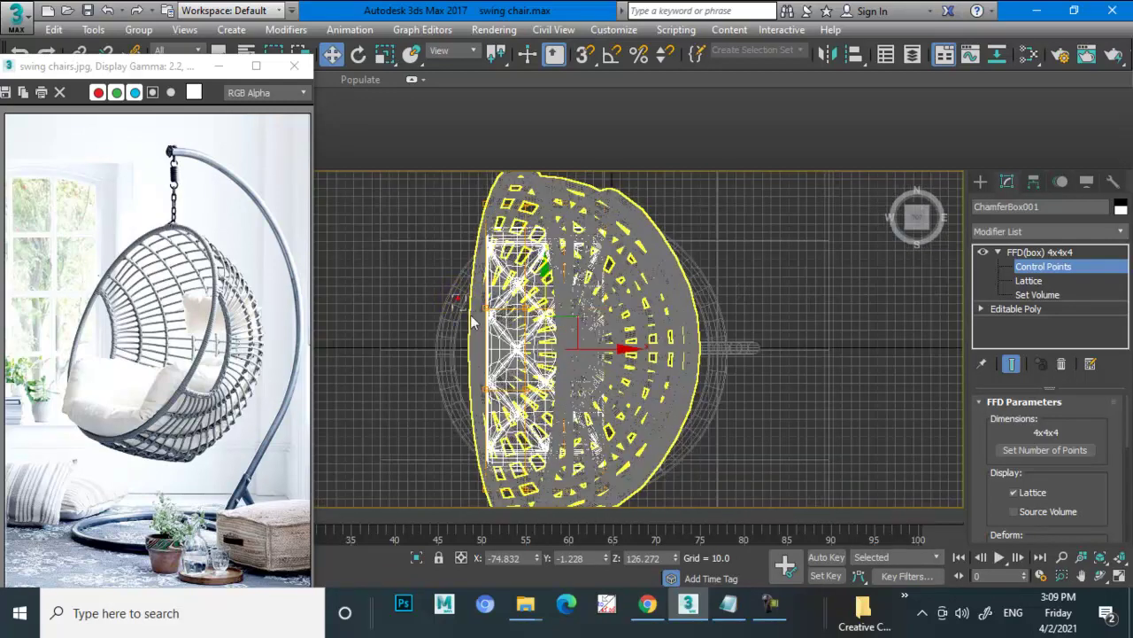
{"action": "left_click_drag", "start_coordinate": [537, 347], "coordinate": [526, 348]}
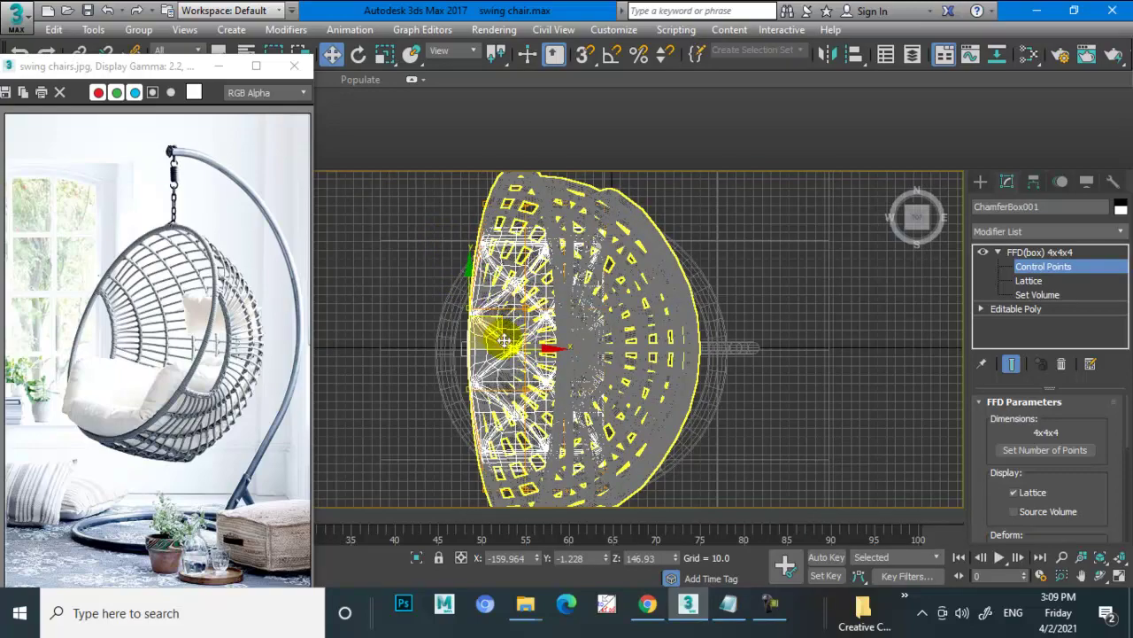
{"action": "key", "text": "alt+w"}
{"action": "key", "text": "alt+w"}
{"action": "mouse_move", "coordinate": [758, 468]}
{"action": "middle_mouse_down", "text": "alt"}
{"action": "mouse_move", "coordinate": [716, 405]}
{"action": "mouse_move", "coordinate": [817, 379]}
{"action": "mouse_move", "coordinate": [762, 340]}
{"action": "mouse_move", "coordinate": [665, 398]}
{"action": "mouse_move", "coordinate": [734, 337]}
{"action": "mouse_move", "coordinate": [665, 435]}
{"action": "mouse_move", "coordinate": [765, 352]}
{"action": "mouse_move", "coordinate": [696, 326]}
{"action": "mouse_move", "coordinate": [714, 366]}
{"action": "mouse_move", "coordinate": [736, 372]}
{"action": "middle_mouse_up", "text": "alt"}
{"action": "key", "text": "alt+w"}
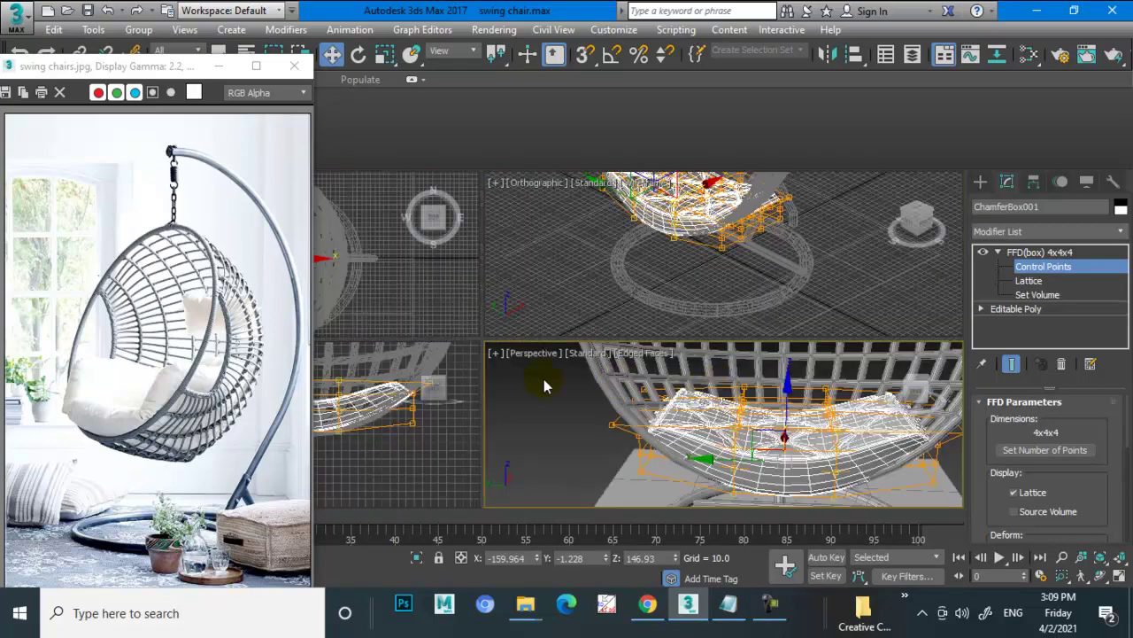
In a maximized Front view, raise the right and left end control points of the cushion.
{"action": "middle_click_drag", "start_coordinate": [717, 281], "coordinate": [741, 253], "text": "alt"}
{"action": "key", "text": "f"}
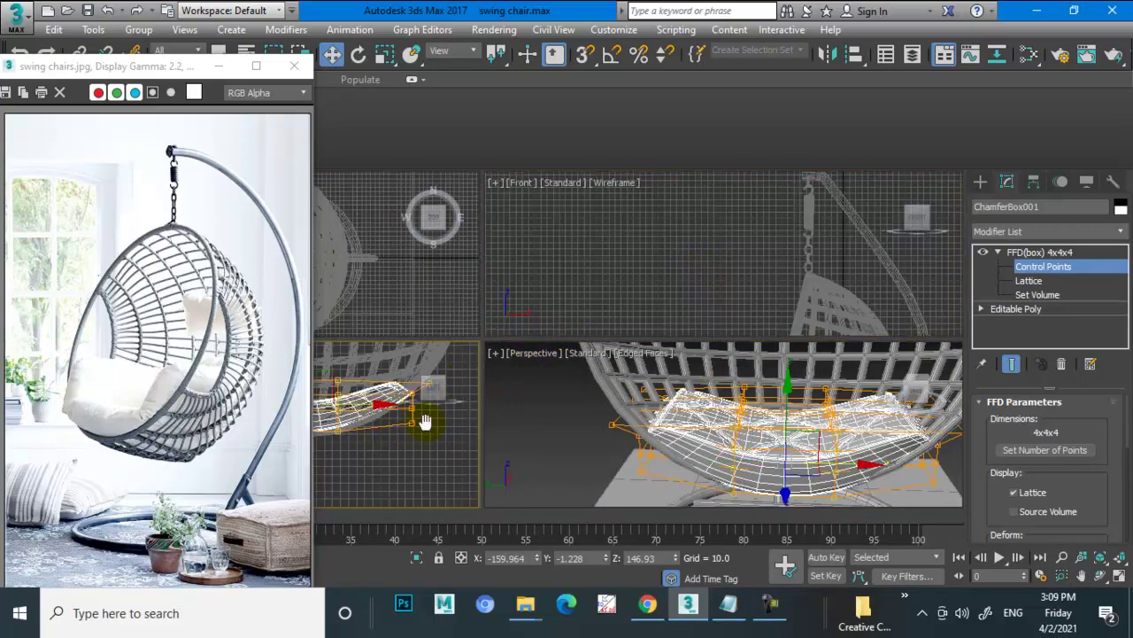
{"action": "key", "text": "alt+w"}
{"action": "middle_click_drag", "start_coordinate": [431, 392], "coordinate": [342, 406]}
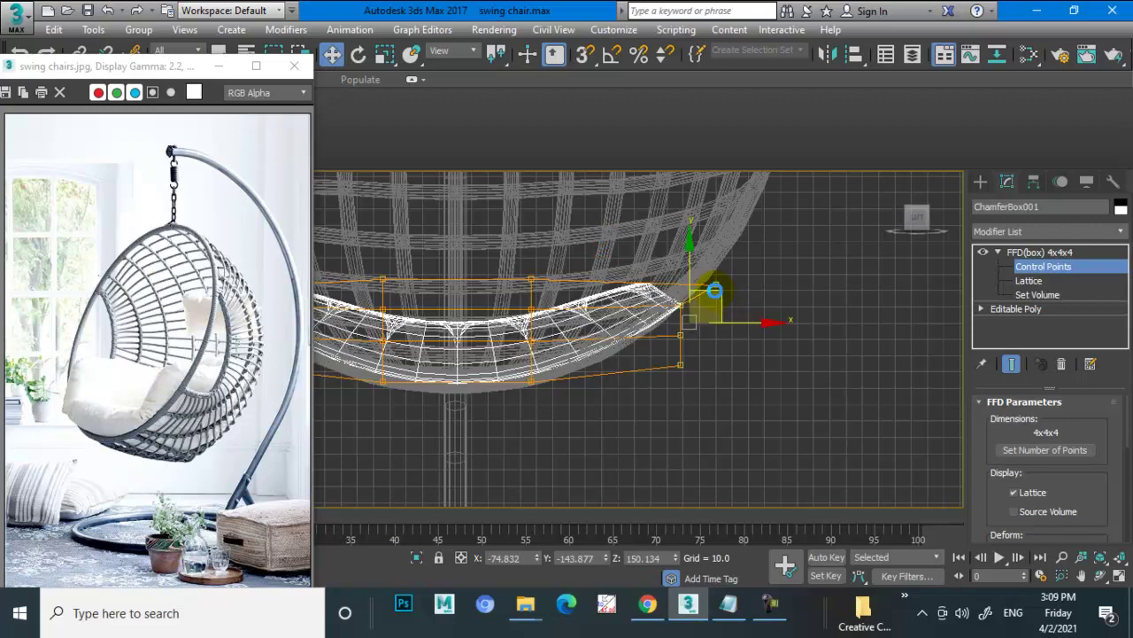
{"action": "left_click_drag", "start_coordinate": [722, 311], "coordinate": [739, 260]}
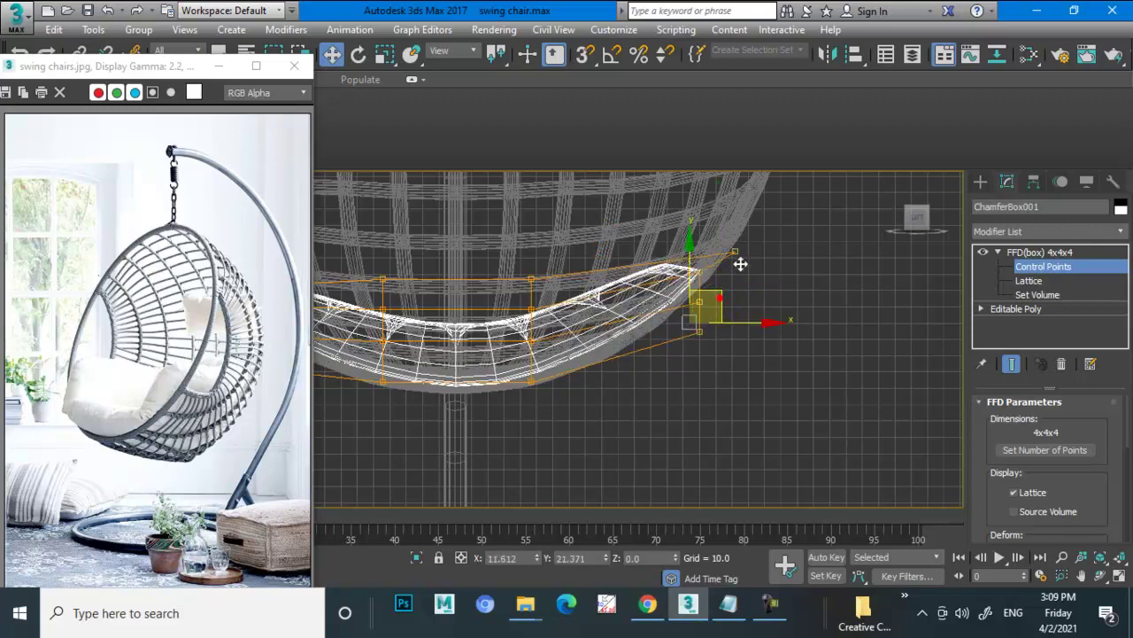
{"action": "mouse_move", "coordinate": [738, 261]}
{"action": "middle_mouse_down", "text": "alt"}
{"action": "mouse_move", "coordinate": [670, 298]}
{"action": "mouse_move", "coordinate": [540, 330]}
{"action": "middle_mouse_up", "text": "alt"}
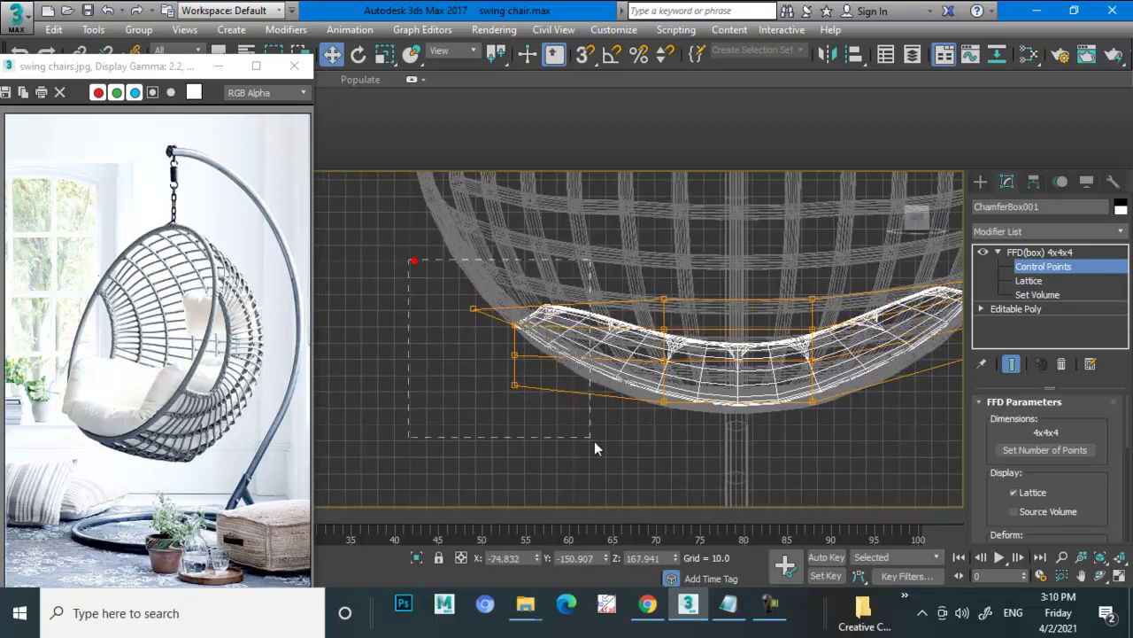
{"action": "left_click_drag", "start_coordinate": [535, 312], "coordinate": [651, 372]}
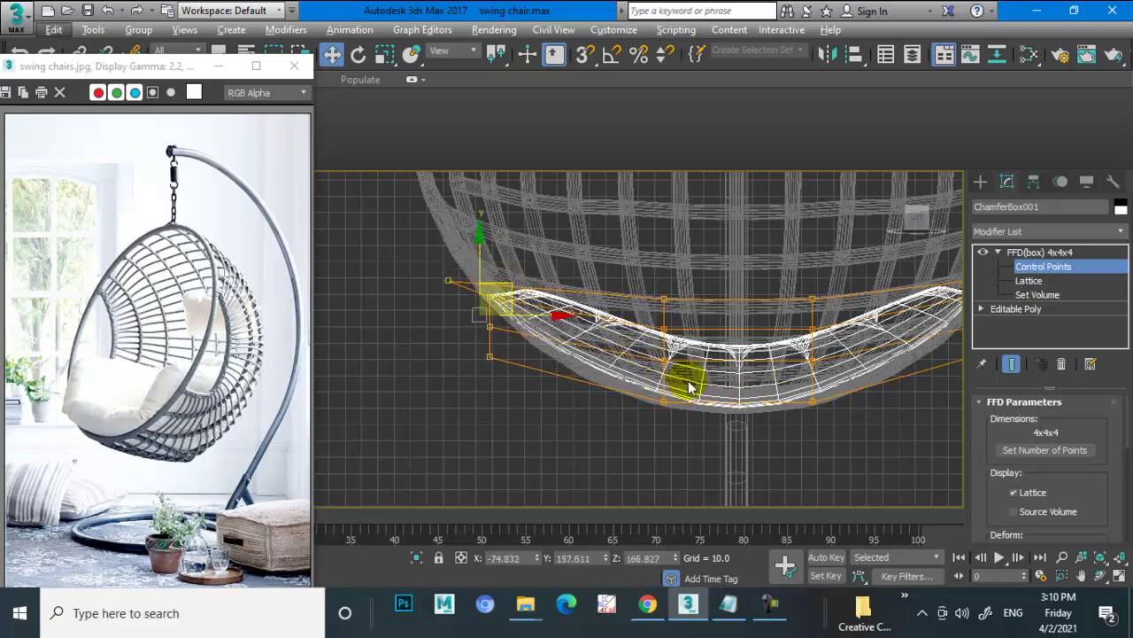
{"action": "key", "text": "alt+w"}
{"action": "key", "text": "alt+w"}
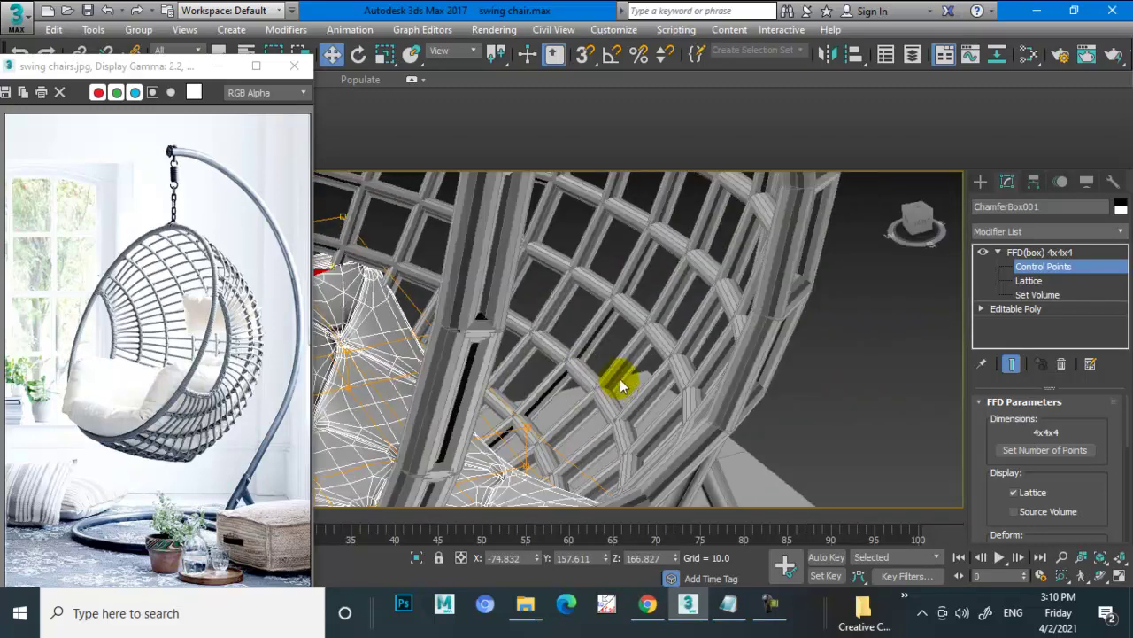
{"action": "mouse_move", "coordinate": [620, 385]}
{"action": "middle_mouse_down", "text": "alt"}
{"action": "mouse_move", "coordinate": [663, 322]}
{"action": "mouse_move", "coordinate": [695, 347]}
{"action": "middle_mouse_up", "text": "alt"}
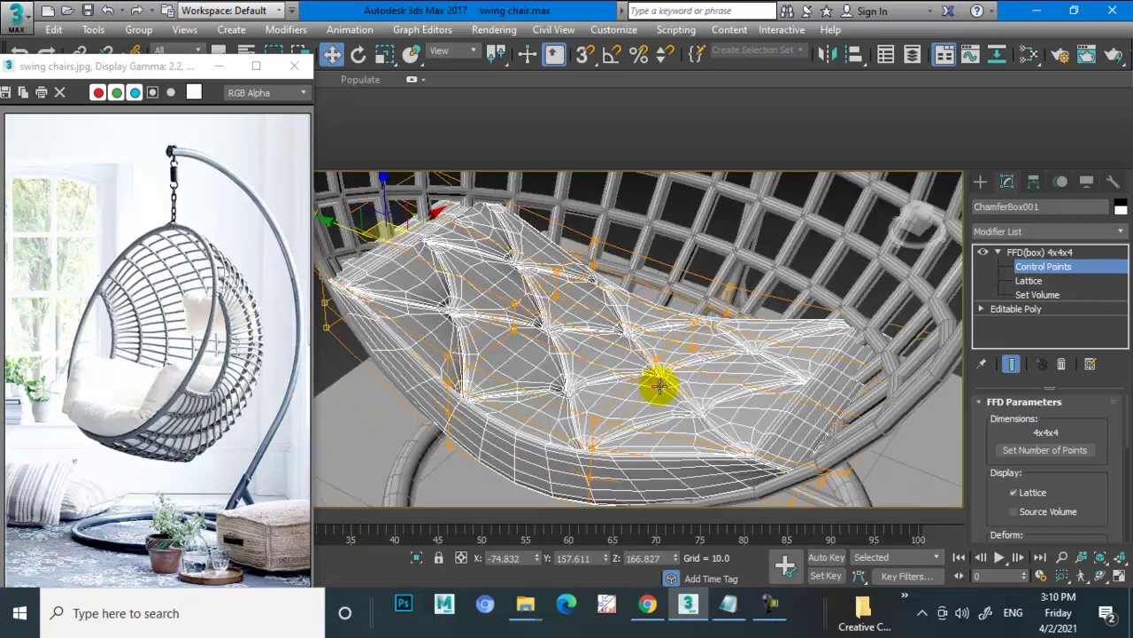
{"action": "key", "text": "alt+w"}
{"action": "right_click", "coordinate": [412, 287]}
{"action": "key", "text": "alt+w"}
{"action": "scroll", "coordinate": [611, 312], "scroll_direction": "up", "scroll_amount": 4}
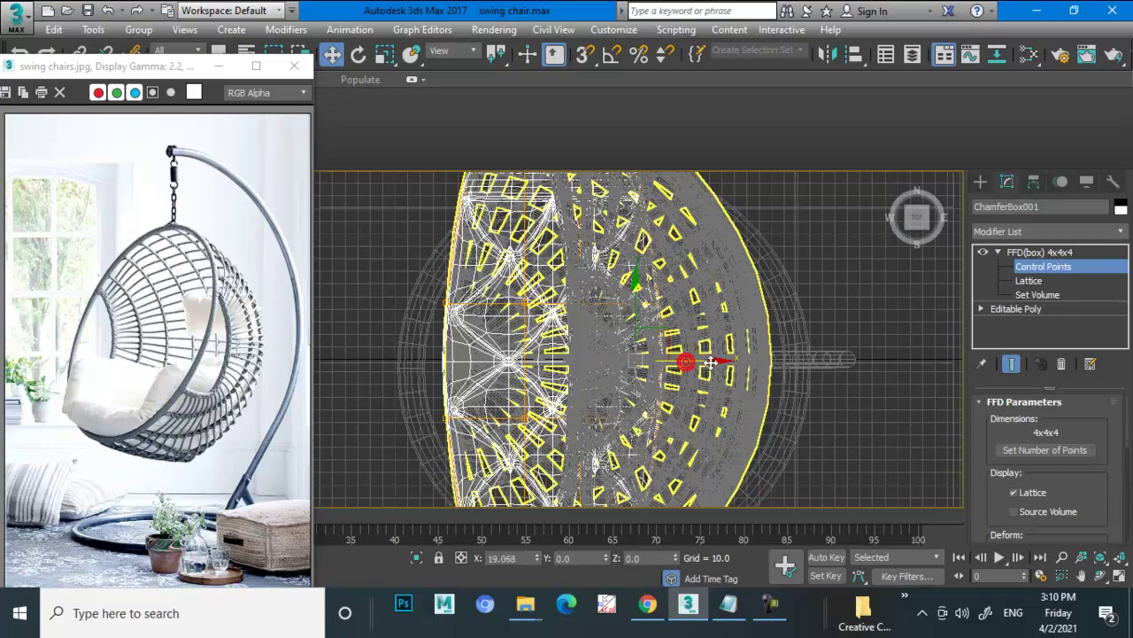
{"action": "key", "text": "alt+w"}
{"action": "right_click", "coordinate": [762, 381]}
{"action": "key", "text": "alt+w"}
{"action": "mouse_move", "coordinate": [789, 379]}
{"action": "middle_mouse_down", "text": "alt"}
{"action": "mouse_move", "coordinate": [716, 370]}
{"action": "mouse_move", "coordinate": [691, 328]}
{"action": "middle_mouse_up", "text": "alt"}
{"action": "left_click", "coordinate": [1041, 252]}
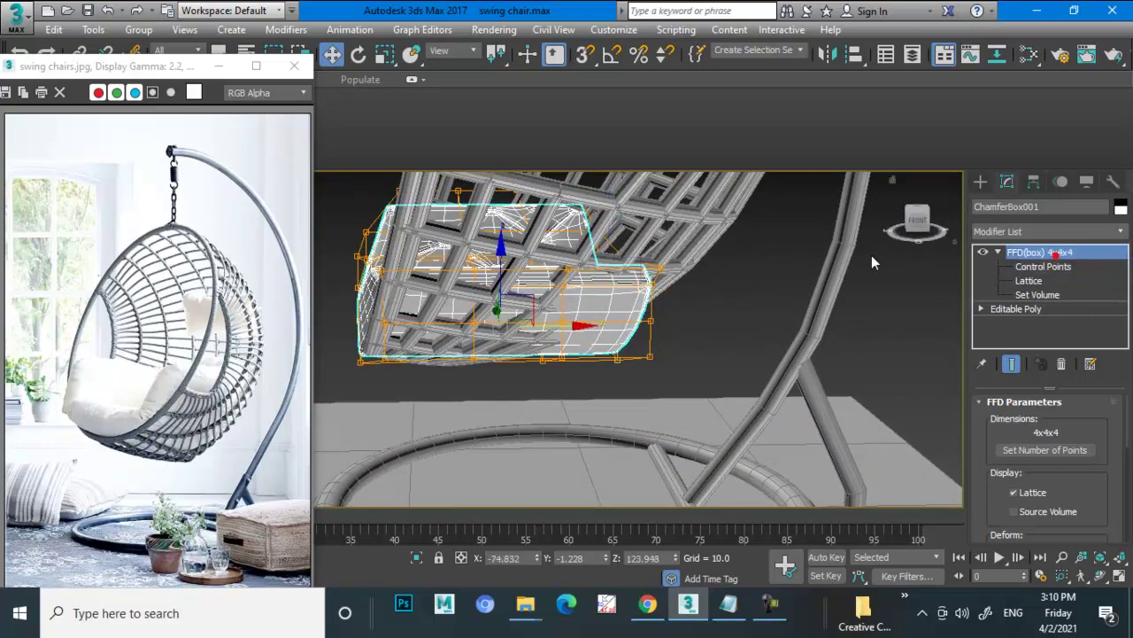
{"action": "key", "text": "e"}
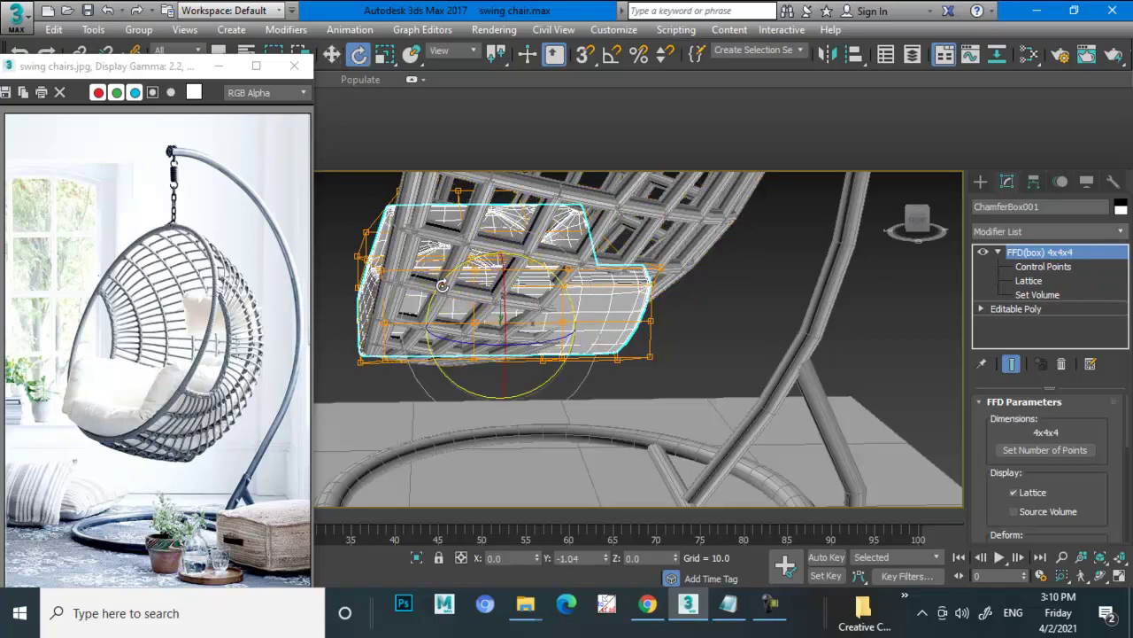
{"action": "left_click_drag", "start_coordinate": [442, 285], "coordinate": [448, 281]}
{"action": "key", "text": "w"}
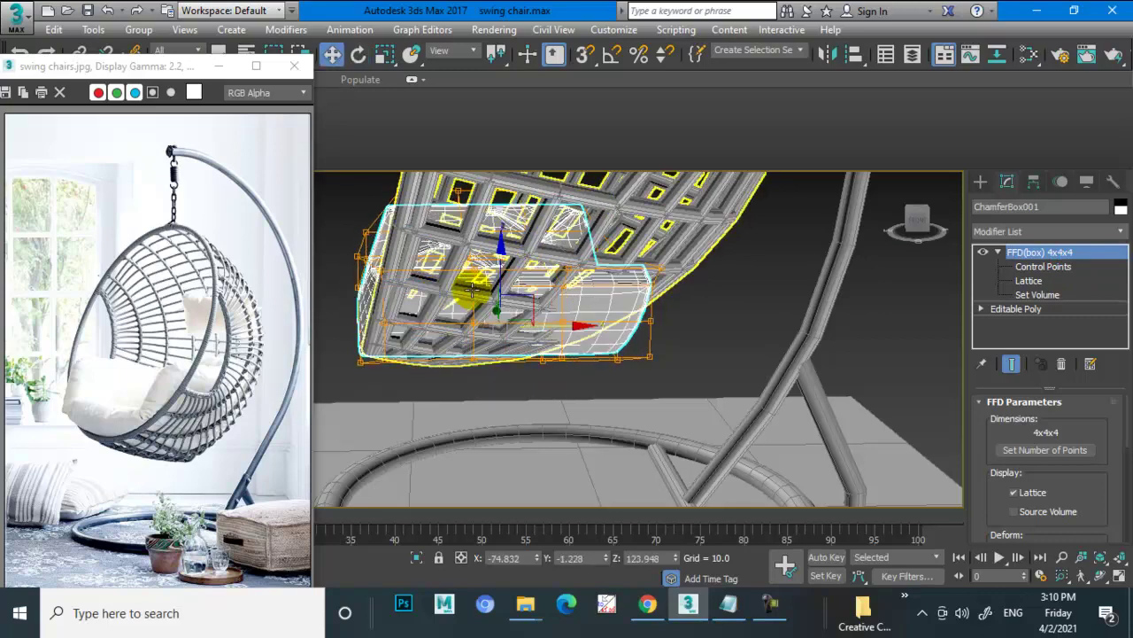
{"action": "mouse_move", "coordinate": [474, 288]}
{"action": "middle_mouse_down", "text": "alt"}
{"action": "mouse_move", "coordinate": [584, 298]}
{"action": "mouse_move", "coordinate": [468, 245]}
{"action": "mouse_move", "coordinate": [487, 237]}
{"action": "middle_mouse_up", "text": "alt"}
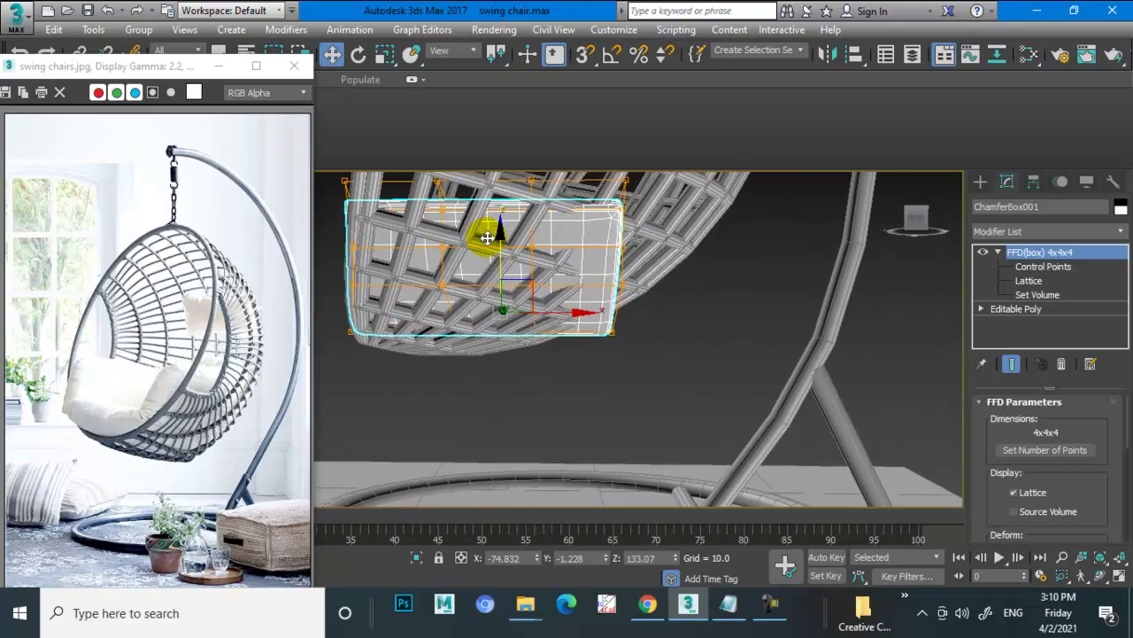
{"action": "mouse_move", "coordinate": [576, 295]}
{"action": "middle_mouse_down", "text": "alt"}
{"action": "mouse_move", "coordinate": [632, 336]}
{"action": "mouse_move", "coordinate": [548, 337]}
{"action": "mouse_move", "coordinate": [593, 352]}
{"action": "mouse_move", "coordinate": [663, 324]}
{"action": "mouse_move", "coordinate": [627, 367]}
{"action": "mouse_move", "coordinate": [949, 288]}
{"action": "middle_mouse_up", "text": "alt"}
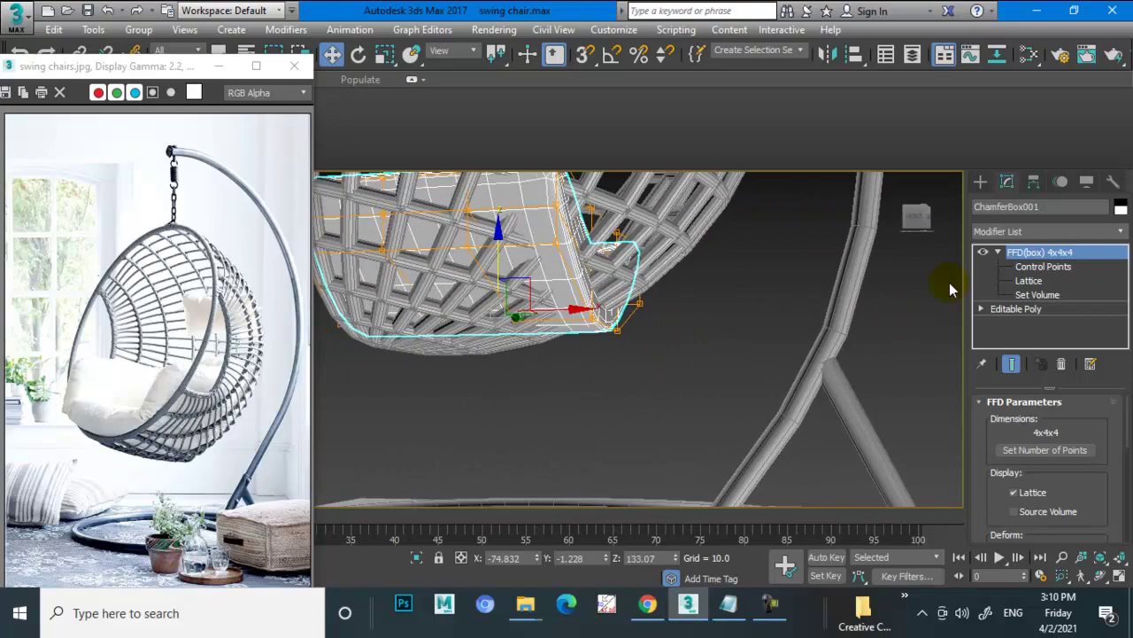
{"action": "left_click", "coordinate": [1046, 265]}
{"action": "mouse_move", "coordinate": [728, 341]}
{"action": "middle_mouse_down", "text": "alt"}
{"action": "mouse_move", "coordinate": [579, 384]}
{"action": "mouse_move", "coordinate": [611, 540]}
{"action": "middle_mouse_up", "text": "alt"}
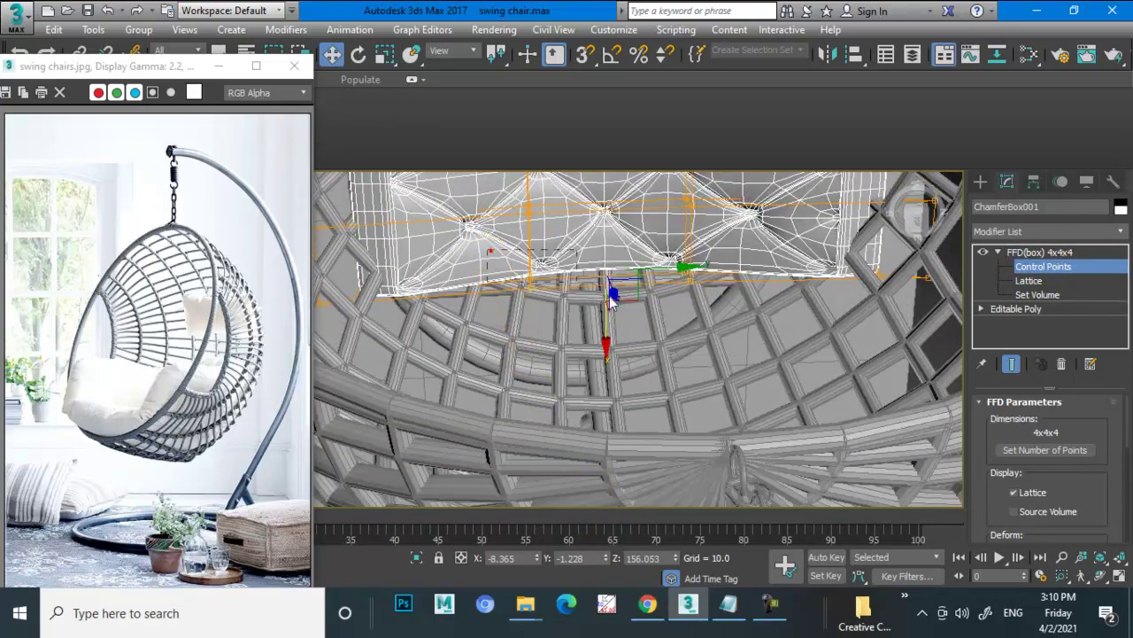
{"action": "mouse_move", "coordinate": [695, 361]}
{"action": "middle_mouse_down", "text": "alt"}
{"action": "mouse_move", "coordinate": [741, 200]}
{"action": "mouse_move", "coordinate": [652, 197]}
{"action": "mouse_move", "coordinate": [715, 253]}
{"action": "mouse_move", "coordinate": [777, 222]}
{"action": "mouse_move", "coordinate": [739, 309]}
{"action": "mouse_move", "coordinate": [694, 304]}
{"action": "mouse_move", "coordinate": [726, 227]}
{"action": "mouse_move", "coordinate": [688, 233]}
{"action": "mouse_move", "coordinate": [746, 288]}
{"action": "middle_mouse_up", "text": "alt"}
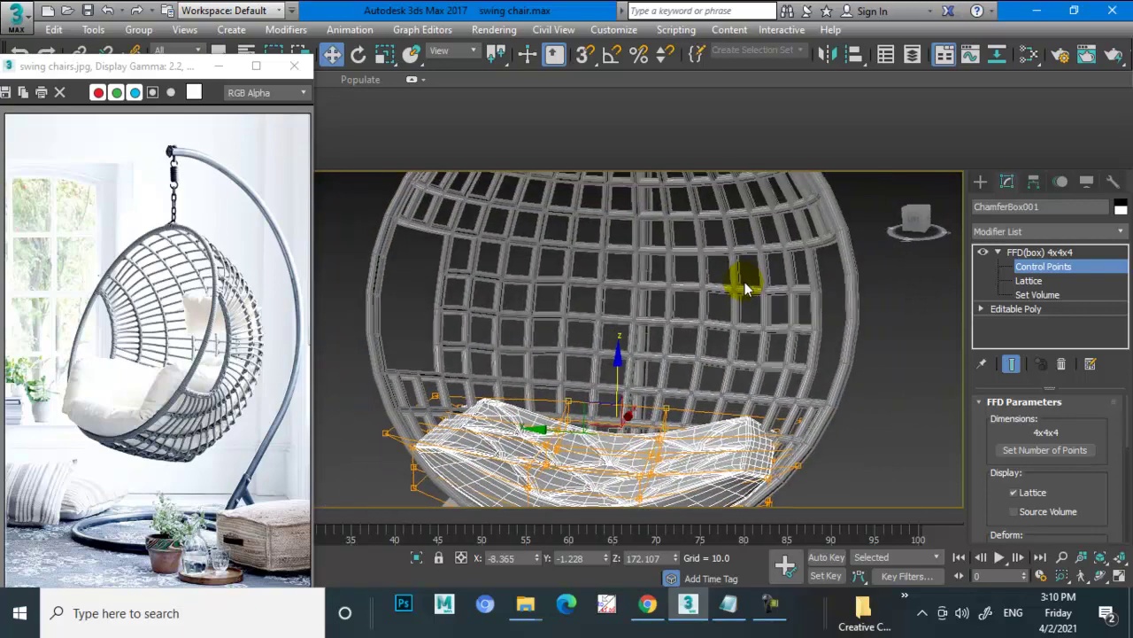
{"action": "left_click", "coordinate": [1052, 255]}
{"action": "scroll", "coordinate": [704, 381], "scroll_direction": "down", "scroll_amount": 5}
{"action": "middle_click_drag", "start_coordinate": [704, 380], "coordinate": [734, 400], "text": "alt"}
{"action": "scroll", "coordinate": [704, 381], "scroll_direction": "up", "scroll_amount": 2}
{"action": "scroll", "coordinate": [708, 329], "scroll_direction": "up", "scroll_amount": 5}
{"action": "middle_click_drag", "start_coordinate": [708, 328], "coordinate": [646, 349], "text": "alt"}
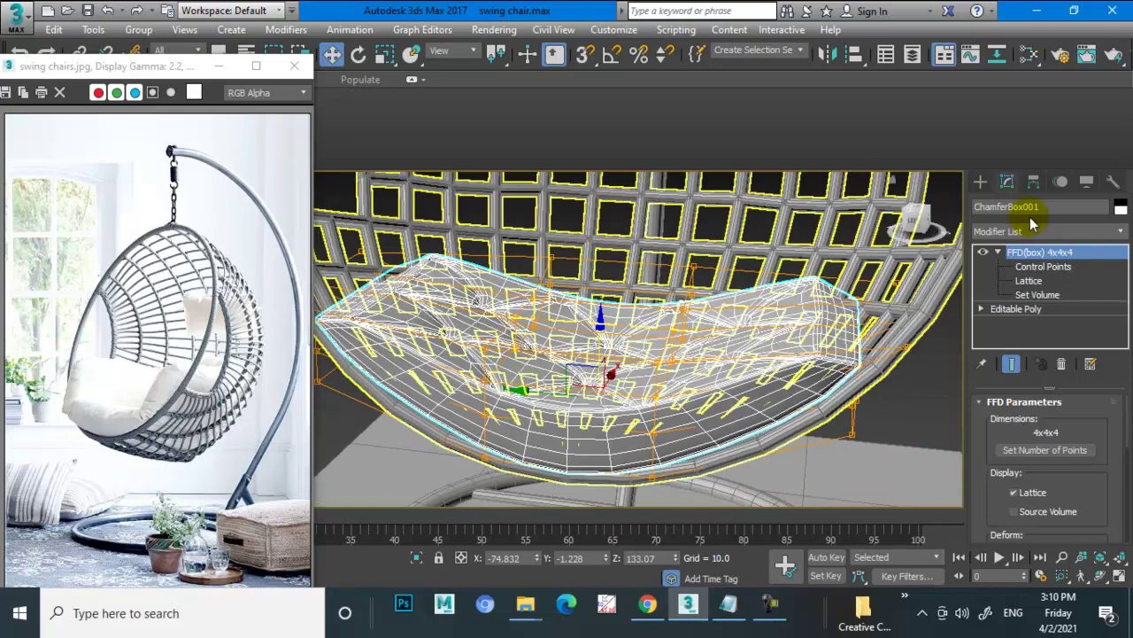
Add TurboSmooth above the FFD and collapse the cushion into one Editable Poly.
{"action": "left_click", "coordinate": [1060, 232]}
{"action": "key", "text": "t"}
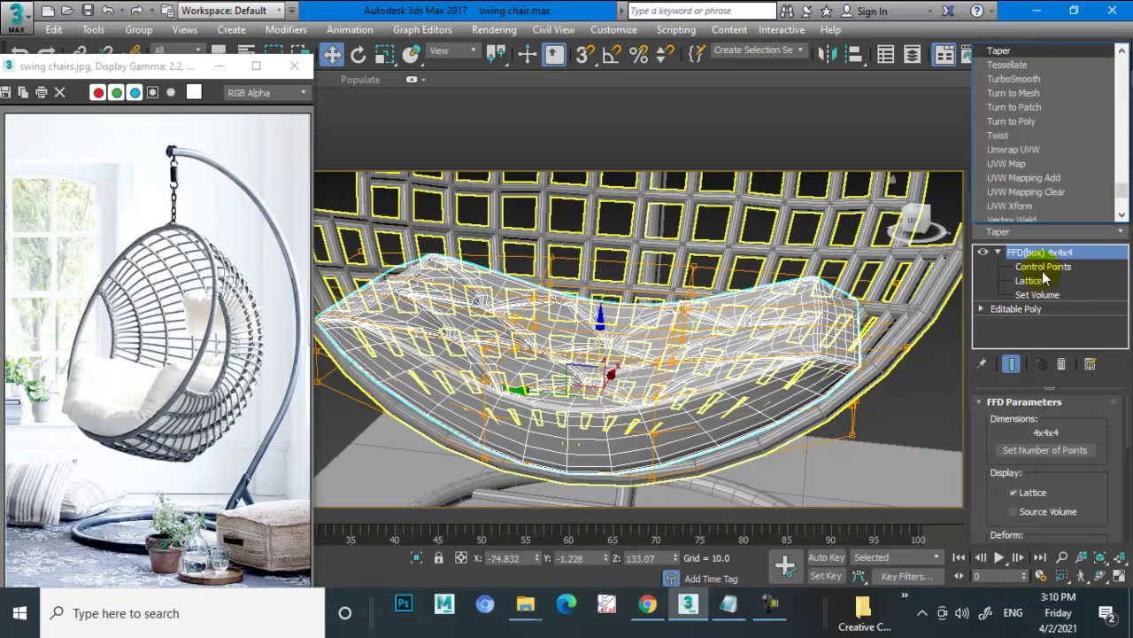
{"action": "scroll", "coordinate": [1022, 76], "scroll_direction": "down", "scroll_amount": 1}
{"action": "left_click", "coordinate": [1014, 67]}
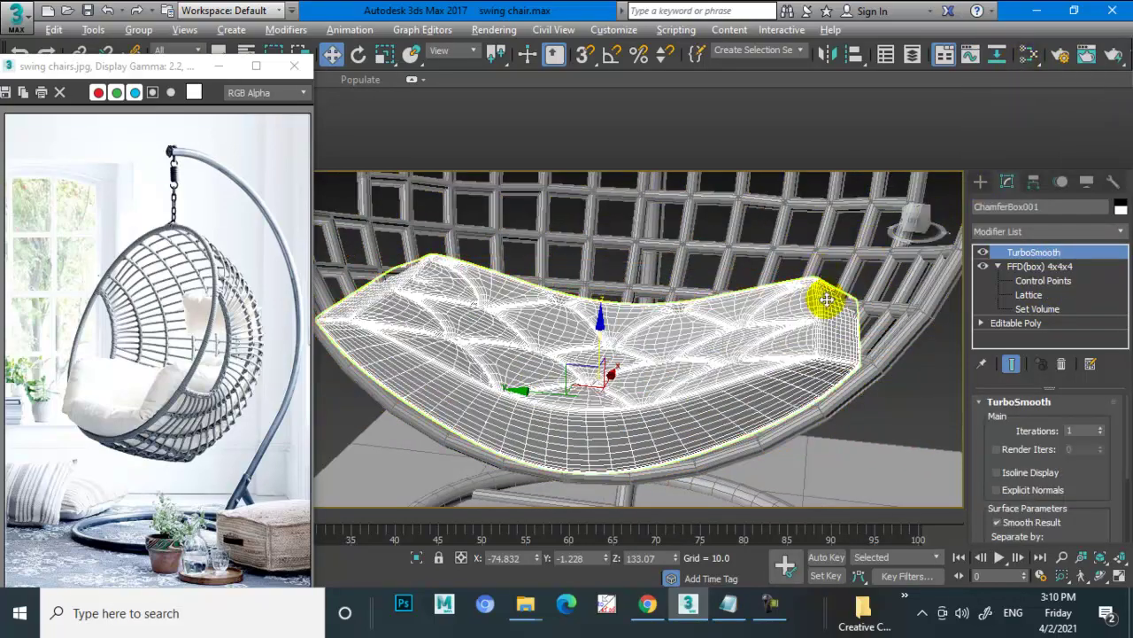
{"action": "scroll", "coordinate": [827, 298], "scroll_direction": "down", "scroll_amount": 4}
{"action": "scroll", "coordinate": [900, 275], "scroll_direction": "down", "scroll_amount": 2}
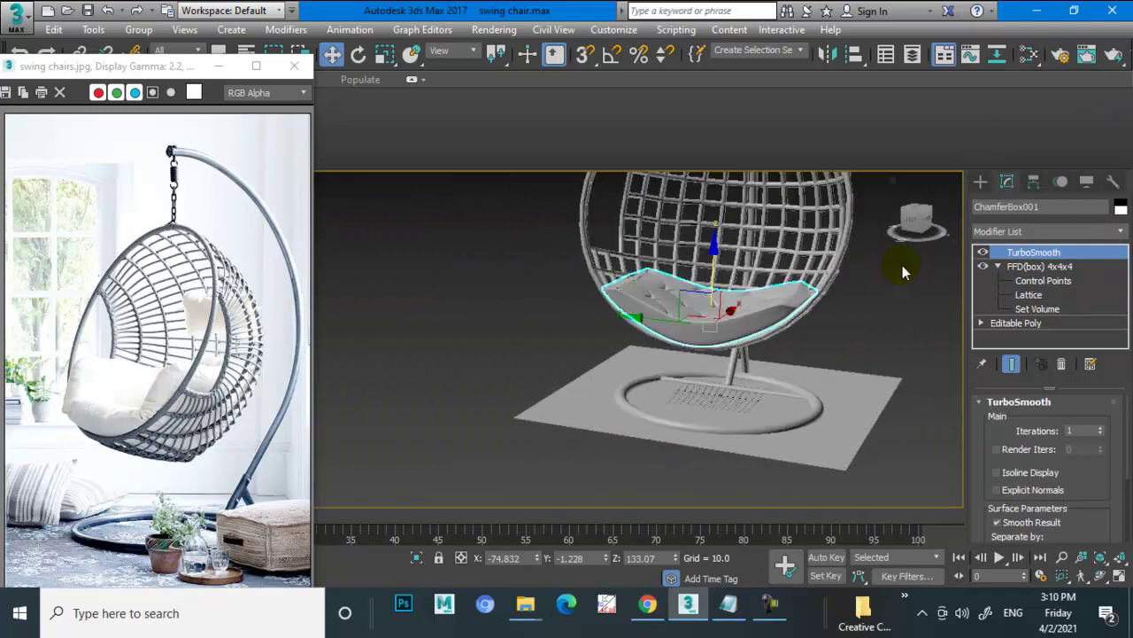
{"action": "scroll", "coordinate": [892, 274], "scroll_direction": "up", "scroll_amount": 5}
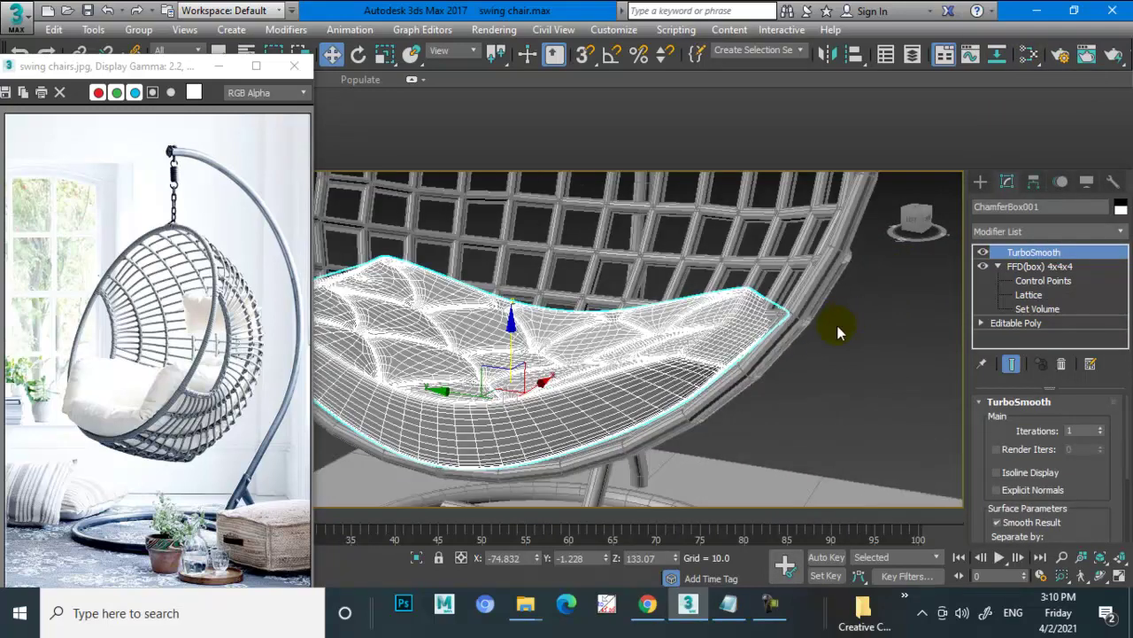
{"action": "right_click", "coordinate": [631, 348]}
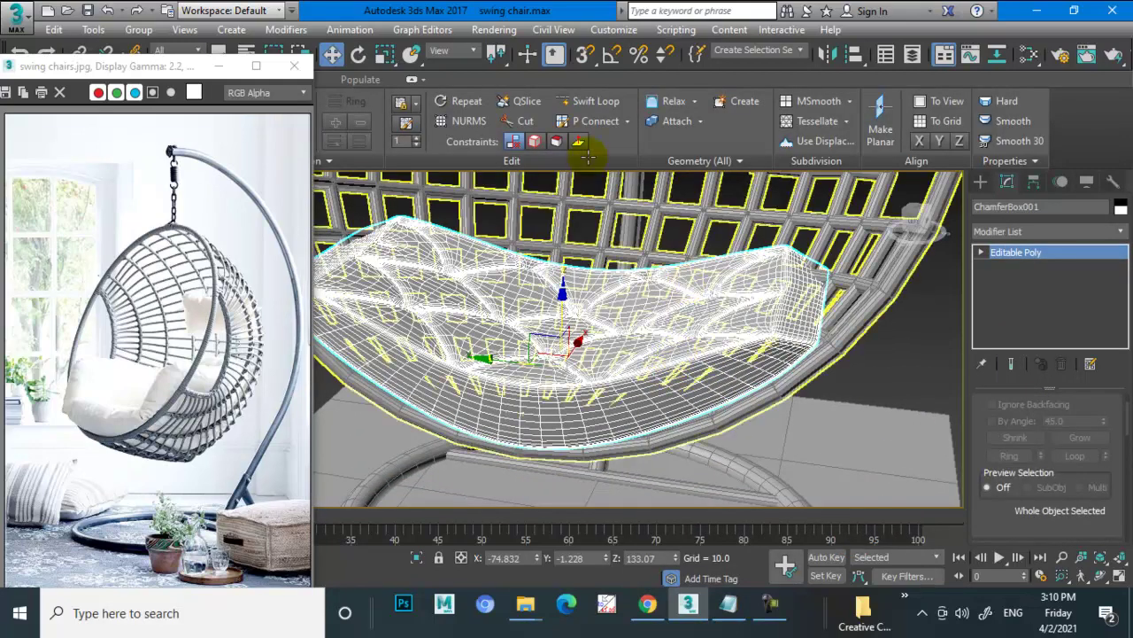
Brush Relax/Soften (size 68.63, strength 1.11) over the cushion's middle and both ends.
{"action": "left_click_drag", "start_coordinate": [153, 73], "coordinate": [153, 79]}
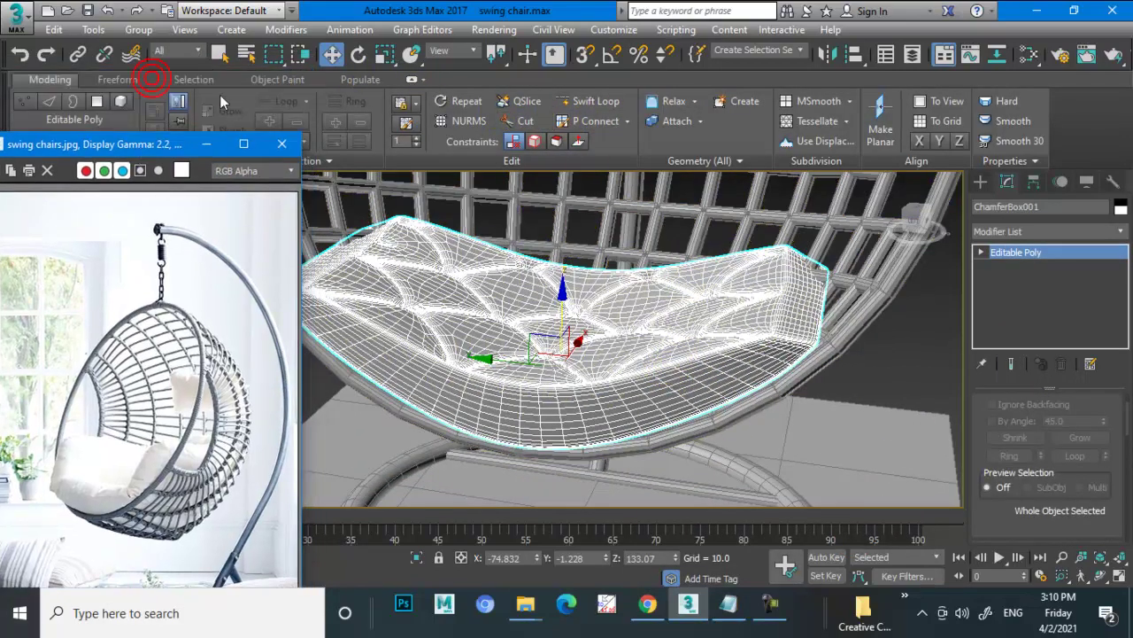
{"action": "left_click", "coordinate": [121, 81]}
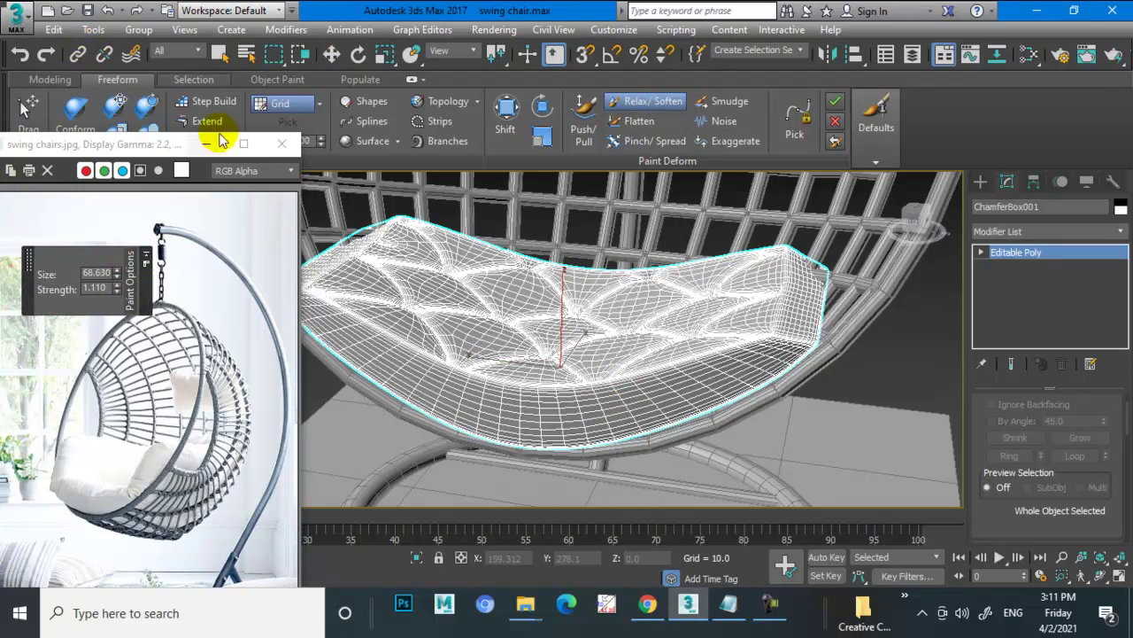
{"action": "mouse_move", "coordinate": [668, 374]}
{"action": "left_mouse_down"}
{"action": "mouse_move", "coordinate": [546, 379]}
{"action": "mouse_move", "coordinate": [670, 393]}
{"action": "mouse_move", "coordinate": [519, 417]}
{"action": "mouse_move", "coordinate": [649, 401]}
{"action": "mouse_move", "coordinate": [407, 389]}
{"action": "mouse_move", "coordinate": [398, 355]}
{"action": "mouse_move", "coordinate": [519, 366]}
{"action": "mouse_move", "coordinate": [706, 360]}
{"action": "mouse_move", "coordinate": [726, 321]}
{"action": "left_mouse_up"}
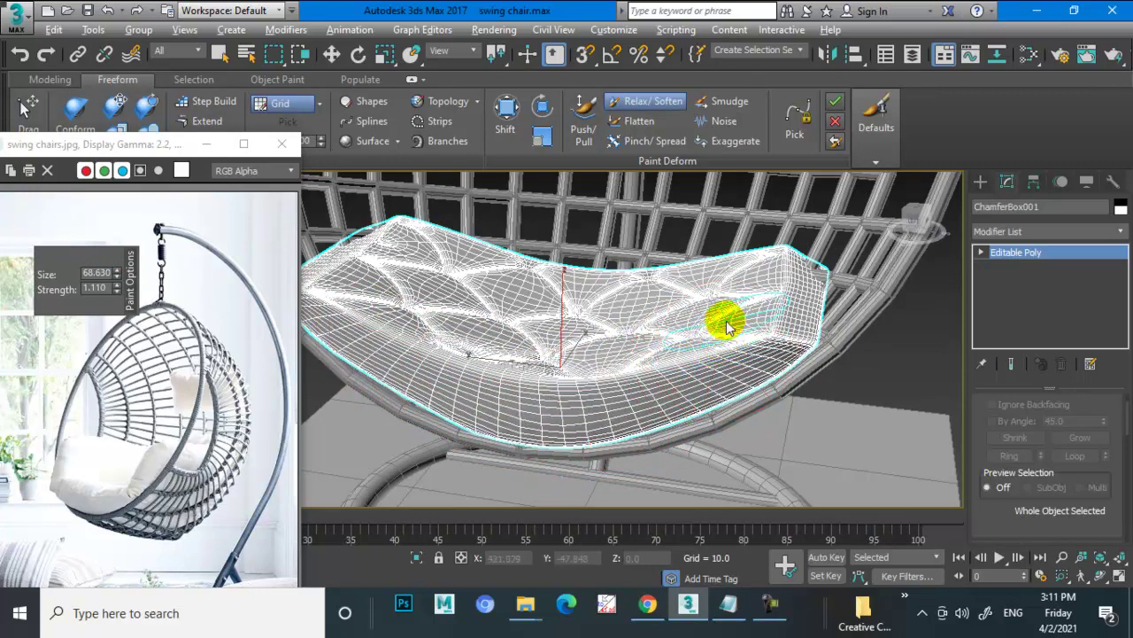
{"action": "middle_click_drag", "start_coordinate": [726, 322], "coordinate": [771, 245], "text": "alt"}
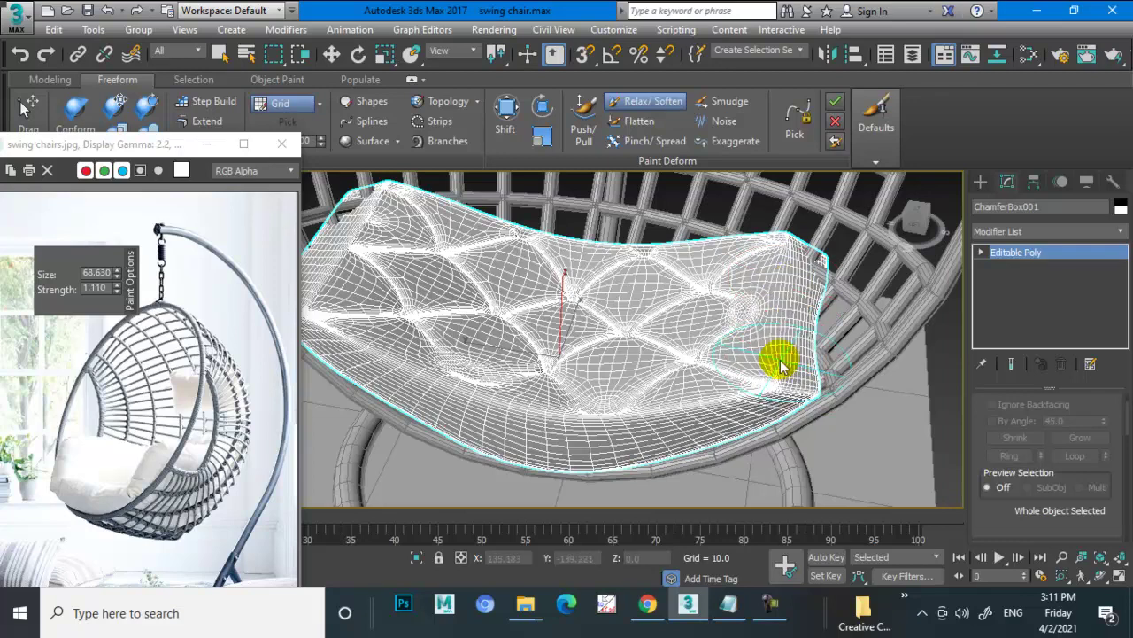
{"action": "left_click_drag", "start_coordinate": [791, 286], "coordinate": [775, 328]}
{"action": "left_click_drag", "start_coordinate": [352, 259], "coordinate": [392, 261]}
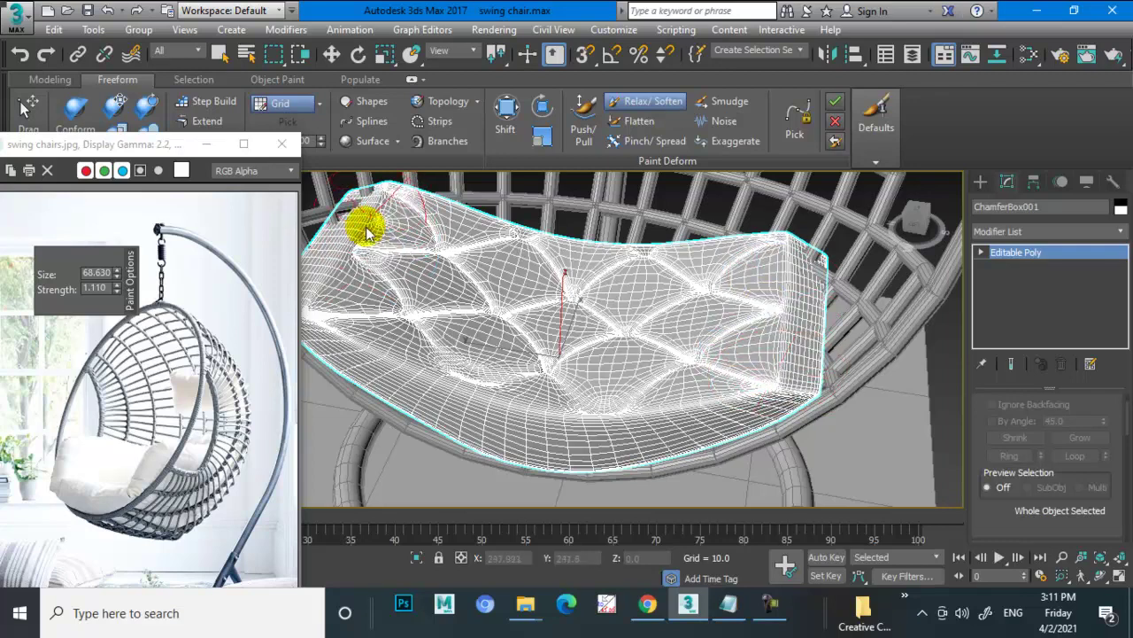
{"action": "mouse_move", "coordinate": [392, 260]}
{"action": "middle_mouse_down", "text": "alt"}
{"action": "mouse_move", "coordinate": [414, 285]}
{"action": "mouse_move", "coordinate": [379, 347]}
{"action": "middle_mouse_up", "text": "alt"}
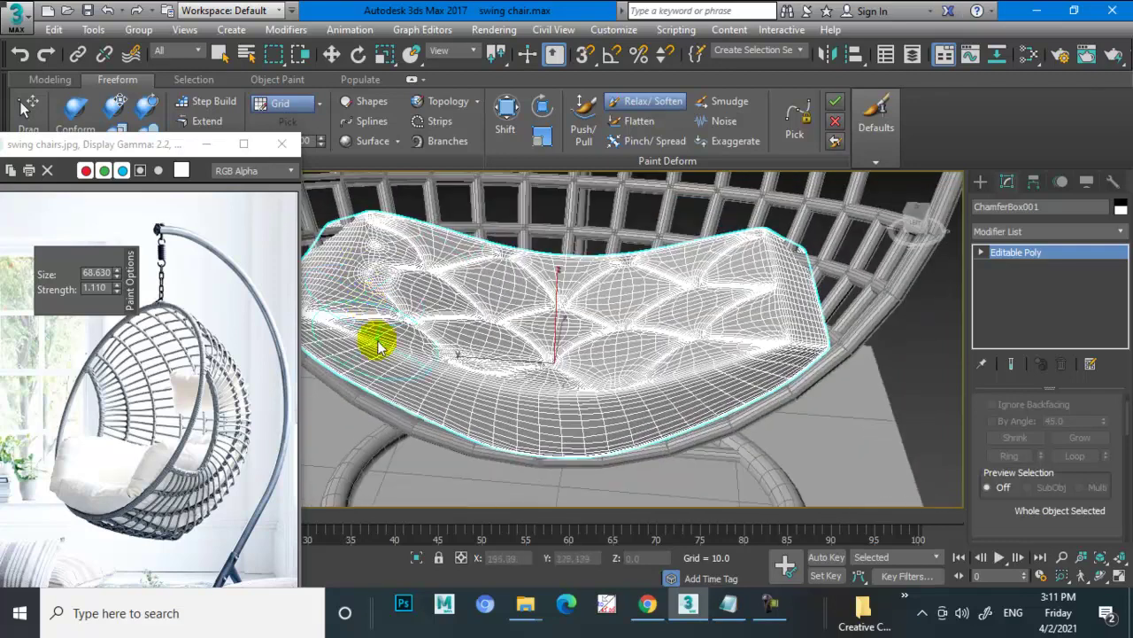
{"action": "left_click_drag", "start_coordinate": [392, 246], "coordinate": [478, 257]}
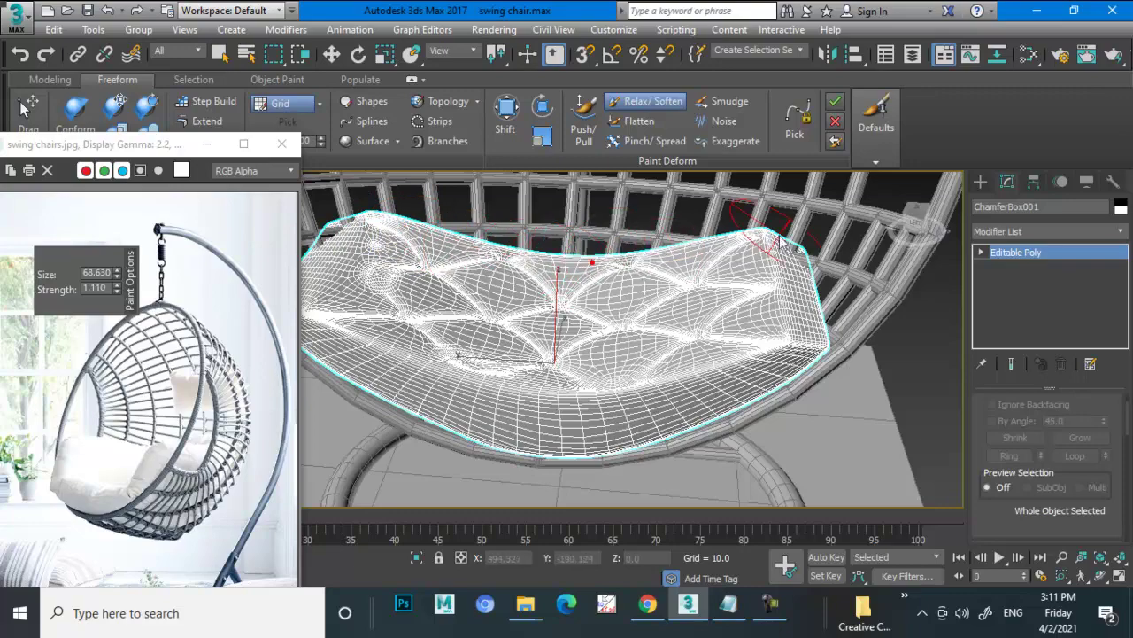
Orbit around the cushion to inspect the softened tufts from above, below and the side.
{"action": "mouse_move", "coordinate": [779, 243]}
{"action": "middle_mouse_down", "text": "alt"}
{"action": "mouse_move", "coordinate": [576, 253]}
{"action": "mouse_move", "coordinate": [518, 240]}
{"action": "mouse_move", "coordinate": [654, 282]}
{"action": "middle_mouse_up", "text": "alt"}
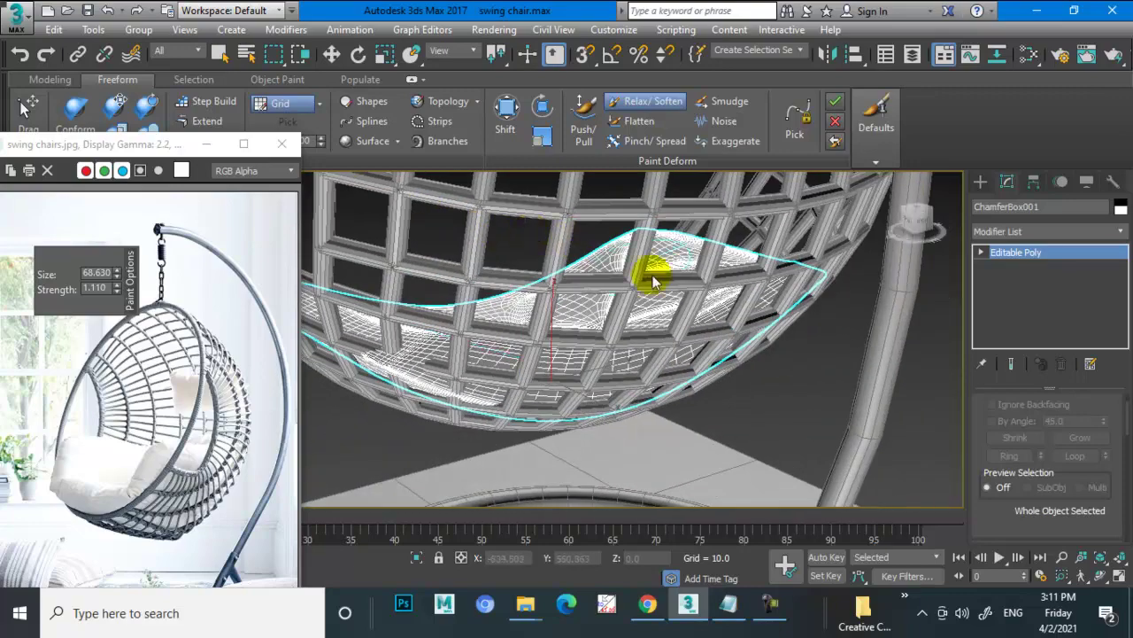
{"action": "mouse_move", "coordinate": [701, 328]}
{"action": "middle_mouse_down", "text": "alt"}
{"action": "mouse_move", "coordinate": [696, 355]}
{"action": "mouse_move", "coordinate": [762, 347]}
{"action": "mouse_move", "coordinate": [751, 306]}
{"action": "middle_mouse_up", "text": "alt"}
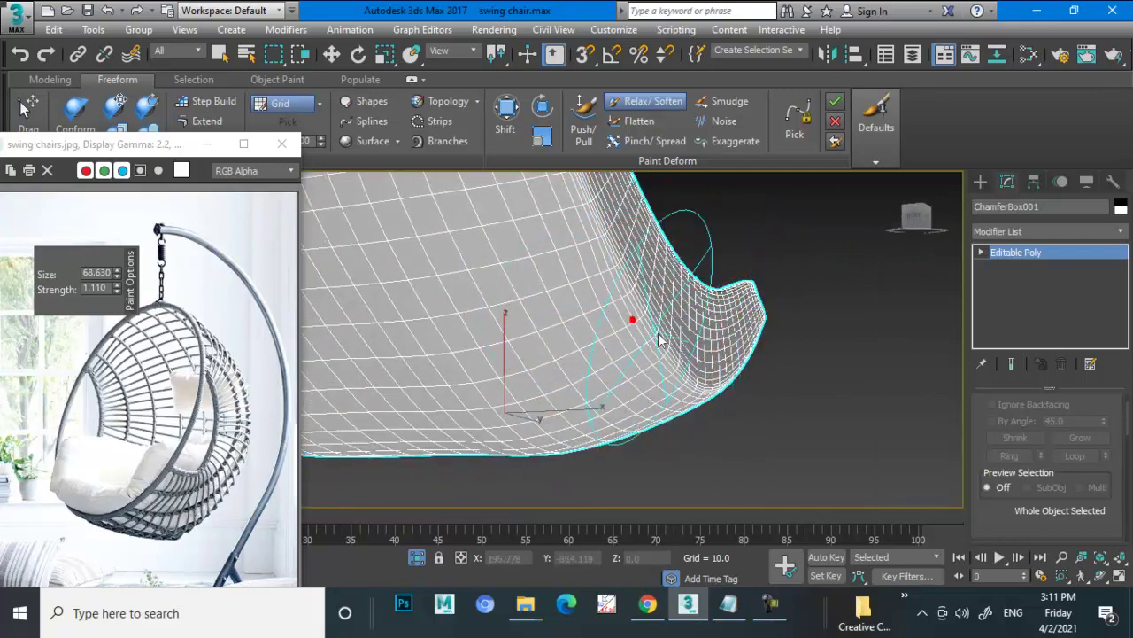
{"action": "mouse_move", "coordinate": [721, 372]}
{"action": "middle_mouse_down", "text": "alt"}
{"action": "mouse_move", "coordinate": [721, 321]}
{"action": "mouse_move", "coordinate": [665, 357]}
{"action": "mouse_move", "coordinate": [622, 319]}
{"action": "middle_mouse_up", "text": "alt"}
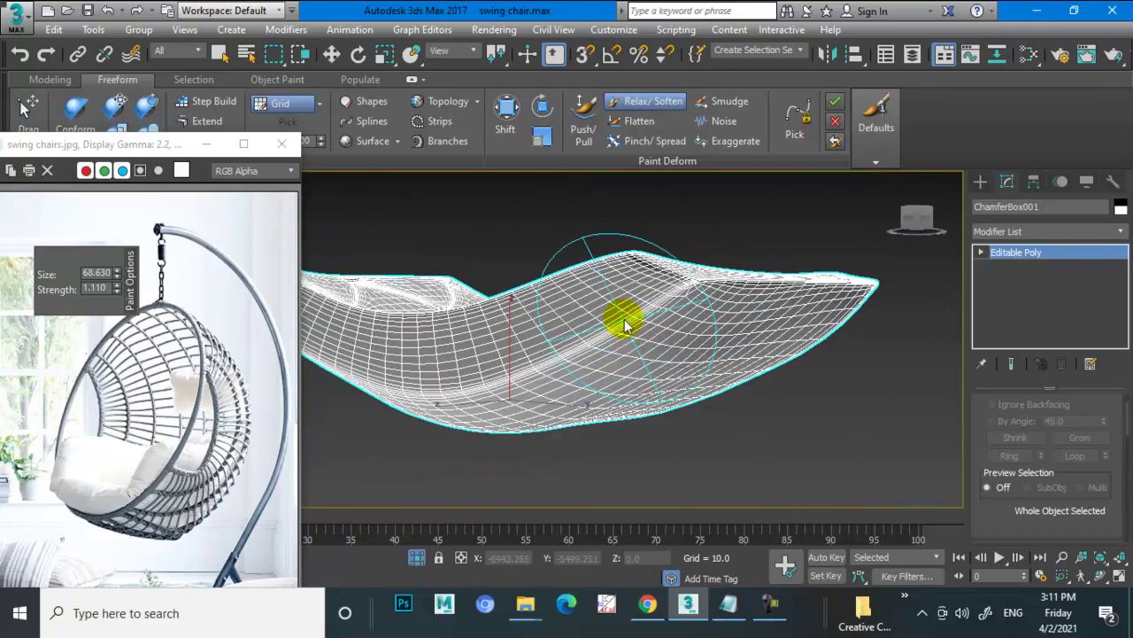
{"action": "middle_click_drag", "start_coordinate": [475, 384], "coordinate": [612, 342], "text": "alt"}
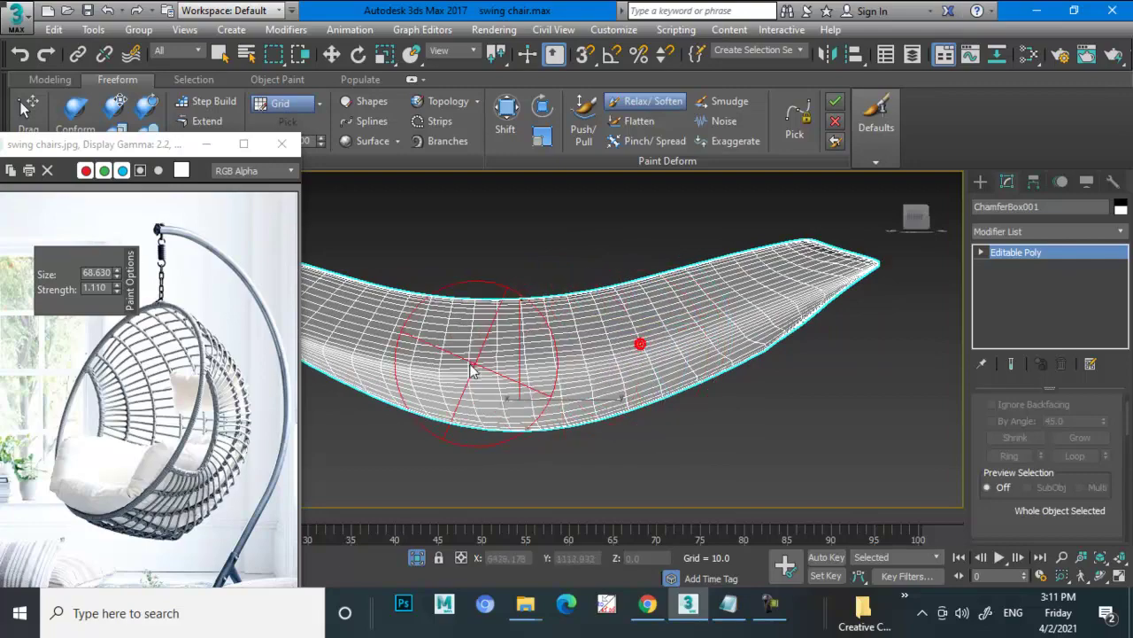
{"action": "mouse_move", "coordinate": [469, 367]}
{"action": "middle_mouse_down", "text": "alt"}
{"action": "mouse_move", "coordinate": [421, 341]}
{"action": "mouse_move", "coordinate": [601, 381]}
{"action": "mouse_move", "coordinate": [490, 372]}
{"action": "middle_mouse_up", "text": "alt"}
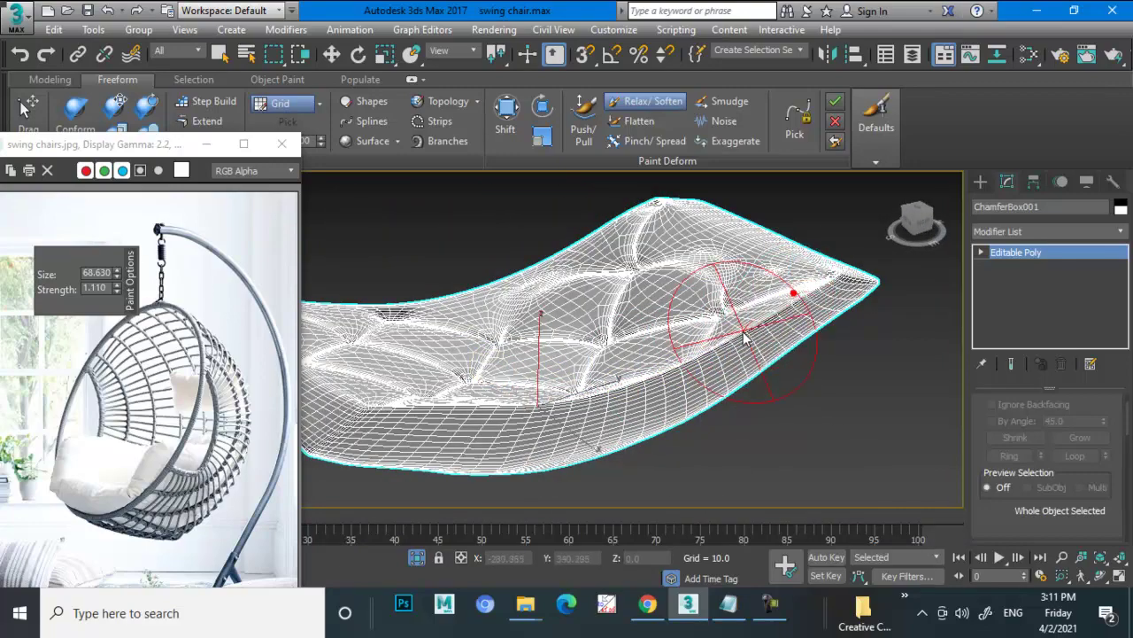
{"action": "mouse_move", "coordinate": [445, 413]}
{"action": "middle_mouse_down", "text": "alt"}
{"action": "mouse_move", "coordinate": [523, 419]}
{"action": "mouse_move", "coordinate": [696, 397]}
{"action": "middle_mouse_up", "text": "alt"}
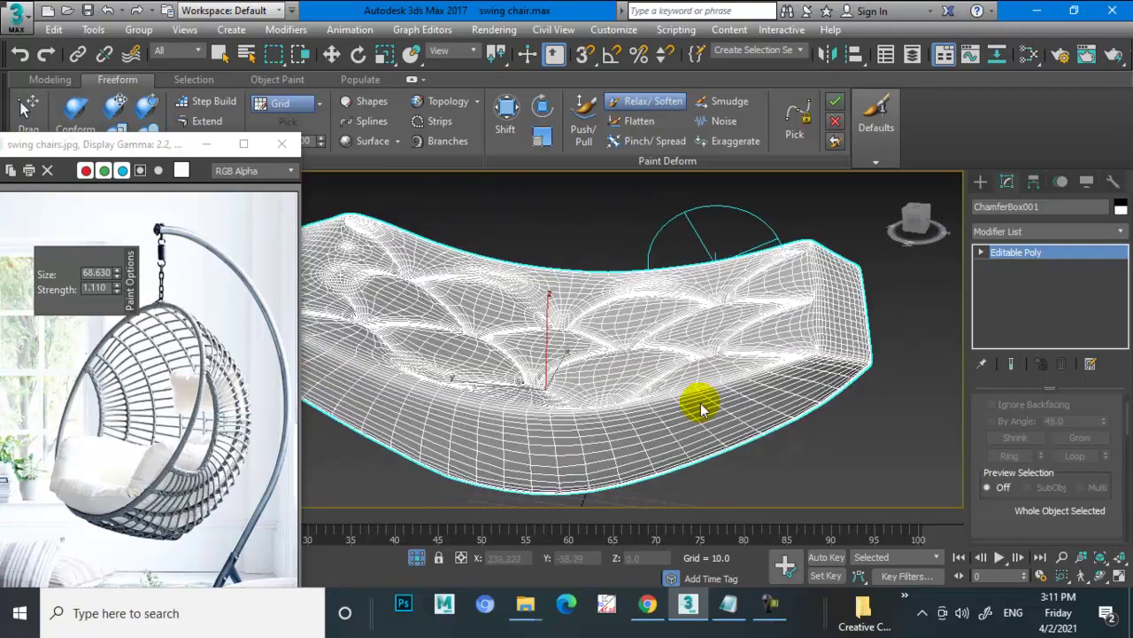
{"action": "mouse_move", "coordinate": [373, 407]}
{"action": "middle_mouse_down", "text": "alt"}
{"action": "mouse_move", "coordinate": [455, 392]}
{"action": "mouse_move", "coordinate": [519, 400]}
{"action": "middle_mouse_up", "text": "alt"}
{"action": "mouse_move", "coordinate": [652, 303]}
{"action": "middle_mouse_down", "text": "alt"}
{"action": "mouse_move", "coordinate": [571, 321]}
{"action": "mouse_move", "coordinate": [587, 362]}
{"action": "mouse_move", "coordinate": [632, 324]}
{"action": "mouse_move", "coordinate": [774, 289]}
{"action": "mouse_move", "coordinate": [468, 367]}
{"action": "mouse_move", "coordinate": [519, 278]}
{"action": "middle_mouse_up", "text": "alt"}
End isolation so the whole chair is visible again.
{"action": "right_click", "coordinate": [519, 278]}
{"action": "right_click", "coordinate": [519, 250]}
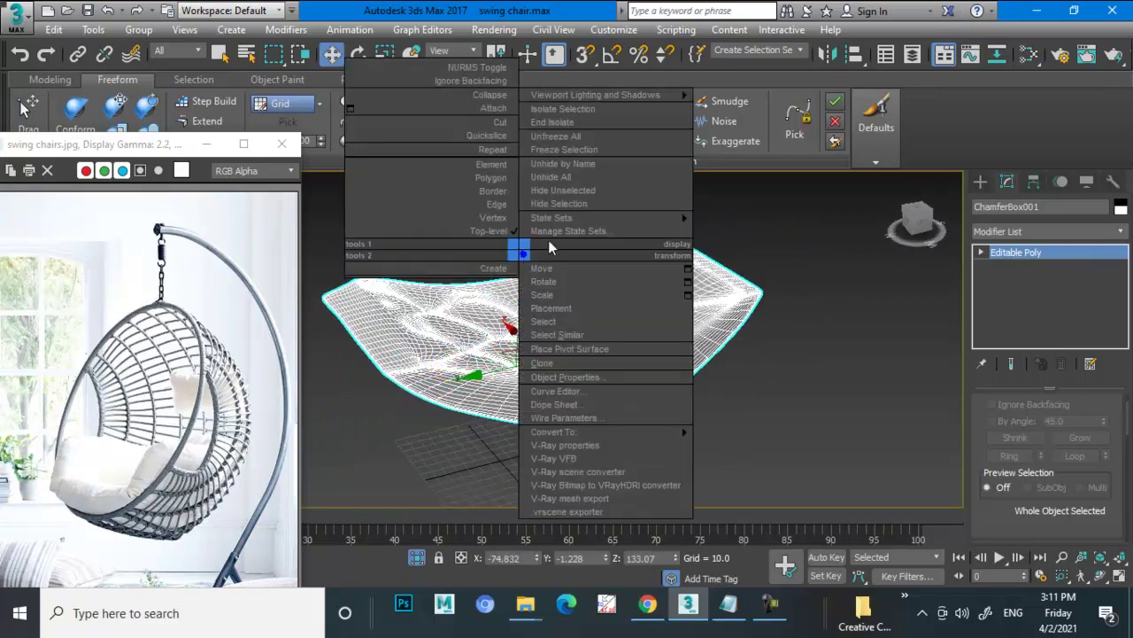
{"action": "left_click", "coordinate": [577, 122]}
{"action": "mouse_move", "coordinate": [824, 335]}
{"action": "middle_mouse_down", "text": "alt"}
{"action": "mouse_move", "coordinate": [682, 303]}
{"action": "mouse_move", "coordinate": [652, 329]}
{"action": "mouse_move", "coordinate": [758, 382]}
{"action": "mouse_move", "coordinate": [746, 362]}
{"action": "mouse_move", "coordinate": [729, 397]}
{"action": "mouse_move", "coordinate": [754, 362]}
{"action": "mouse_move", "coordinate": [764, 374]}
{"action": "middle_mouse_up", "text": "alt"}
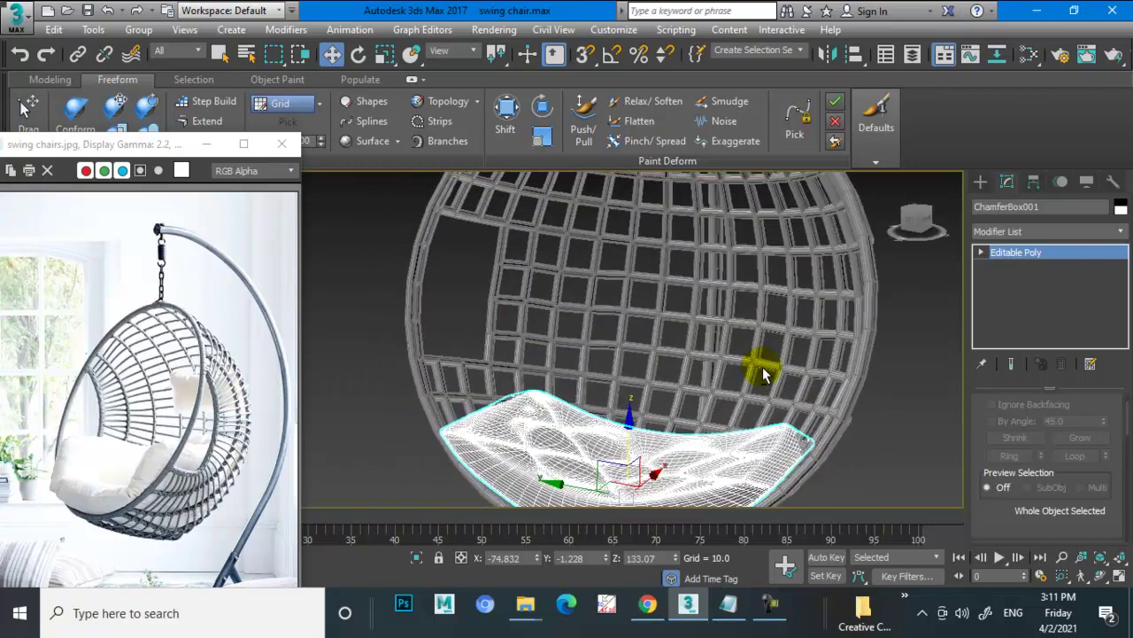
Draw a new ChamferBox in the maximized Left view for the back cushion.
{"action": "left_click", "coordinate": [980, 182]}
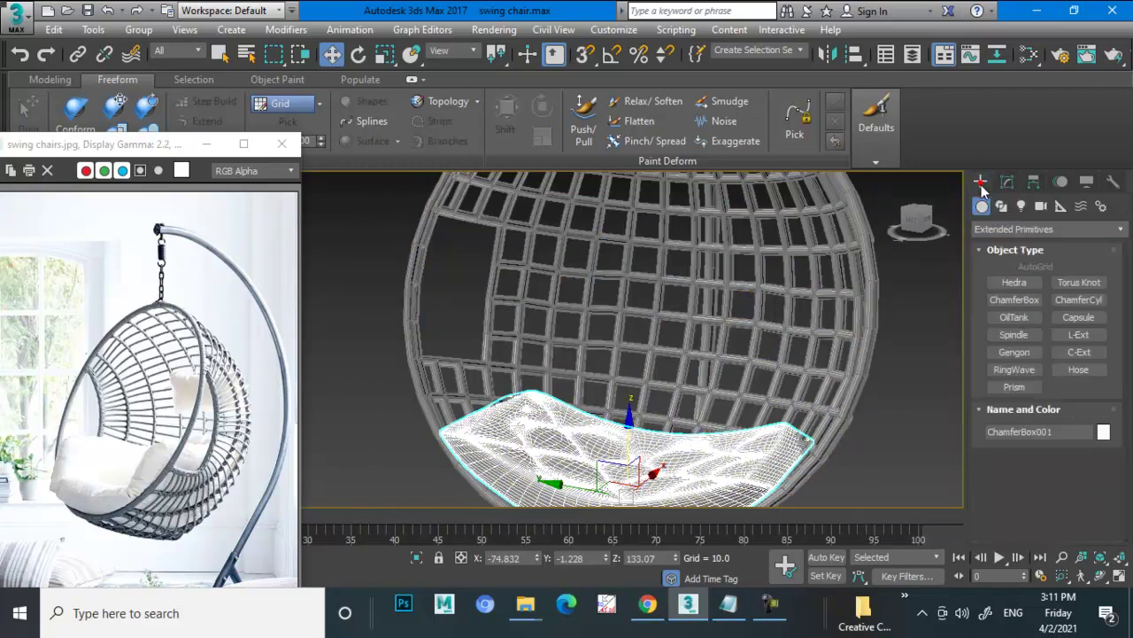
{"action": "left_click", "coordinate": [1016, 299]}
{"action": "key", "text": "alt+w"}
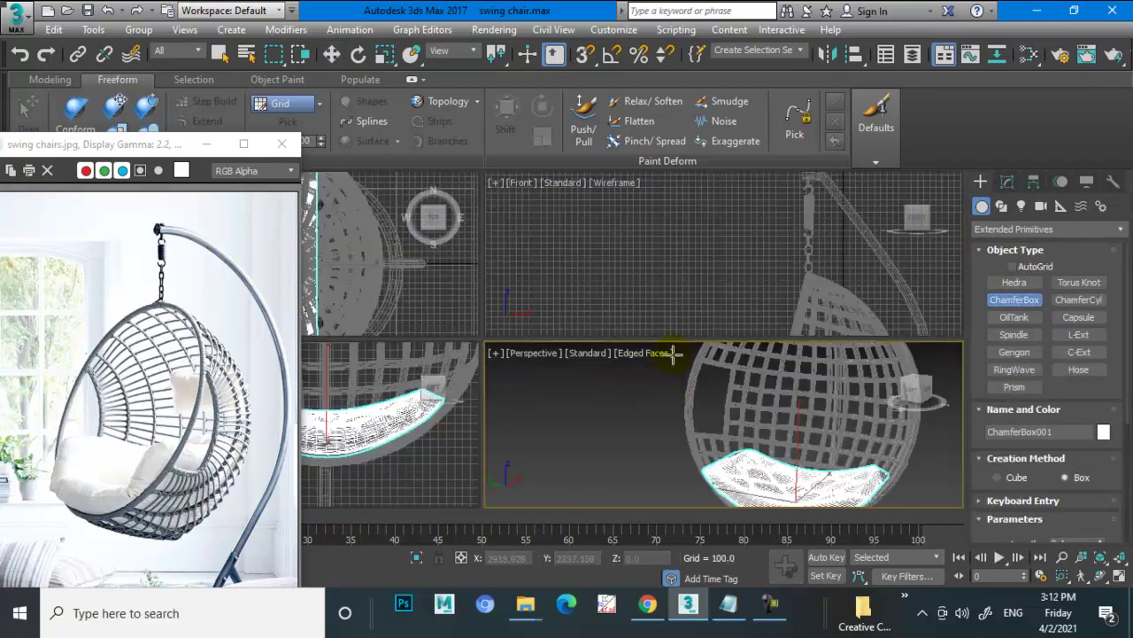
{"action": "key", "text": "alt+w"}
{"action": "scroll", "coordinate": [392, 430], "scroll_direction": "down", "scroll_amount": 3}
{"action": "scroll", "coordinate": [466, 430], "scroll_direction": "down", "scroll_amount": 3}
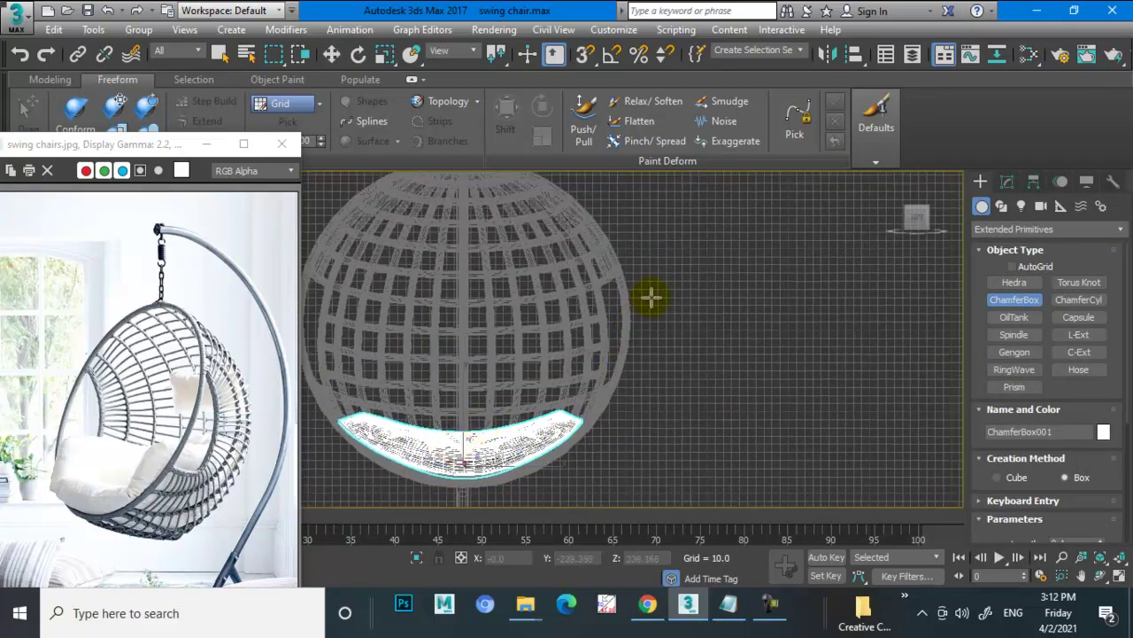
{"action": "left_click_drag", "start_coordinate": [656, 277], "coordinate": [780, 352]}
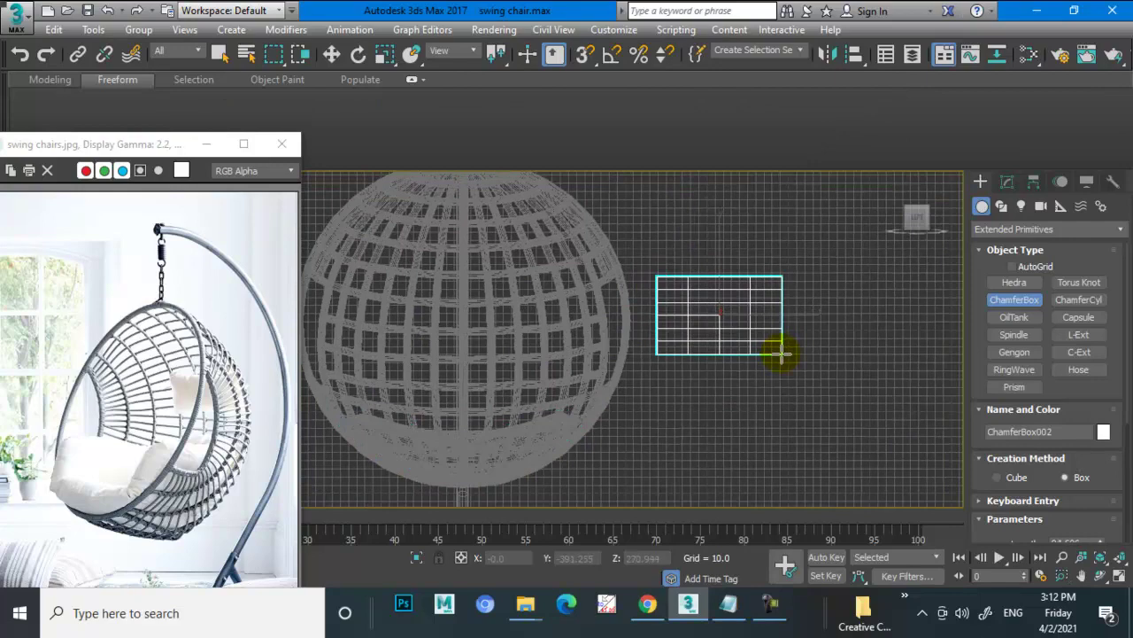
{"action": "left_click", "coordinate": [779, 338]}
{"action": "key", "text": "alt+w"}
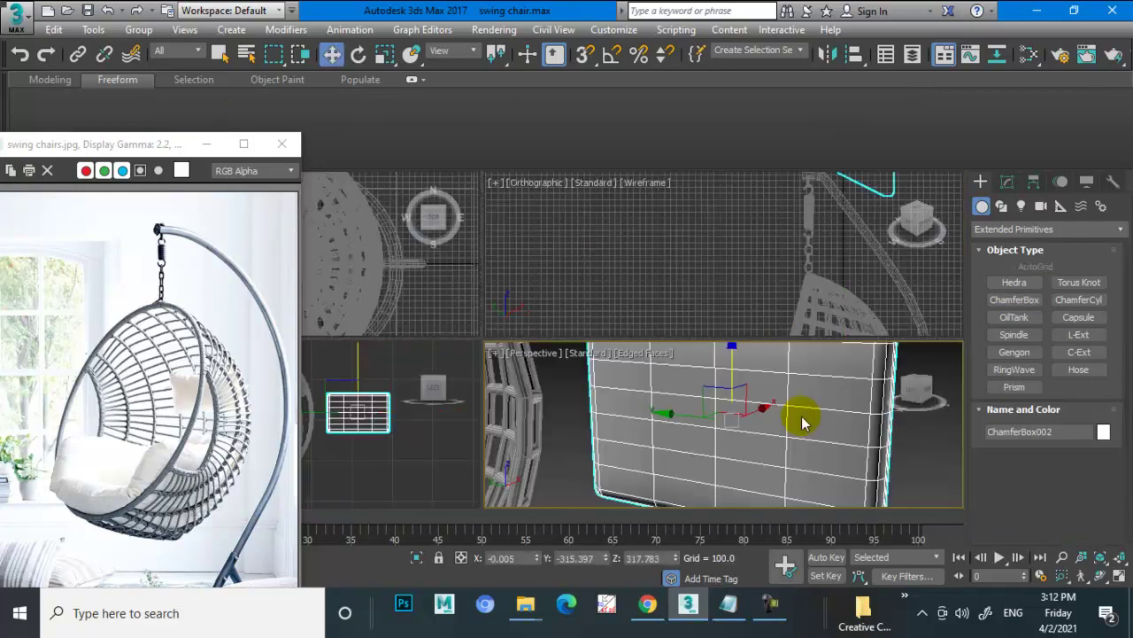
{"action": "right_click", "coordinate": [800, 398]}
{"action": "key", "text": "alt+w"}
{"action": "mouse_move", "coordinate": [799, 398]}
{"action": "middle_mouse_down", "text": "alt"}
{"action": "mouse_move", "coordinate": [711, 398]}
{"action": "mouse_move", "coordinate": [815, 416]}
{"action": "middle_mouse_up", "text": "alt"}
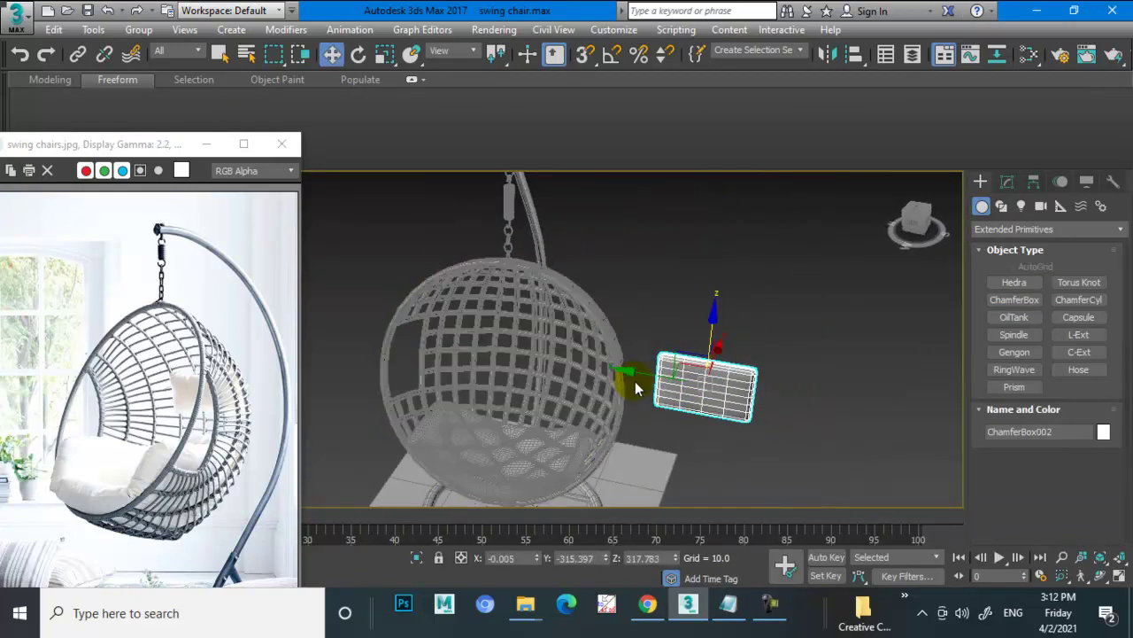
Move ChamferBox002 into the basket against its back wall.
{"action": "left_click_drag", "start_coordinate": [628, 372], "coordinate": [442, 336]}
{"action": "mouse_move", "coordinate": [443, 336]}
{"action": "middle_mouse_down", "text": "alt"}
{"action": "mouse_move", "coordinate": [410, 334]}
{"action": "mouse_move", "coordinate": [564, 390]}
{"action": "mouse_move", "coordinate": [637, 397]}
{"action": "mouse_move", "coordinate": [579, 392]}
{"action": "mouse_move", "coordinate": [610, 387]}
{"action": "mouse_move", "coordinate": [654, 315]}
{"action": "mouse_move", "coordinate": [671, 329]}
{"action": "middle_mouse_up", "text": "alt"}
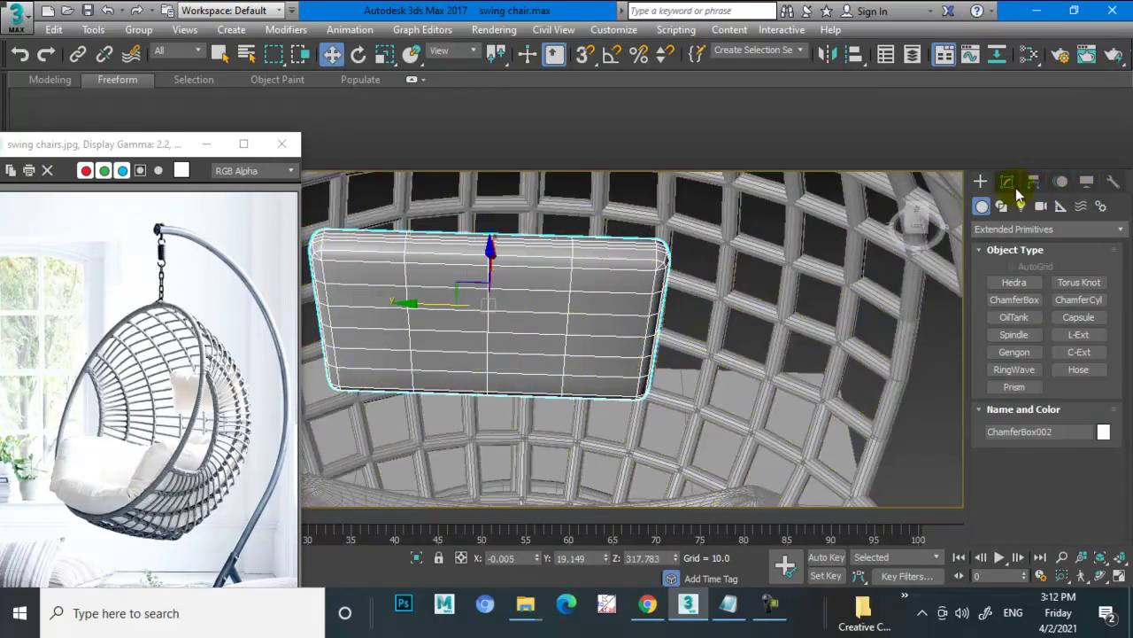
{"action": "left_click", "coordinate": [1007, 182]}
{"action": "left_click", "coordinate": [1033, 236]}
{"action": "scroll", "coordinate": [1029, 255], "scroll_direction": "down", "scroll_amount": 5}
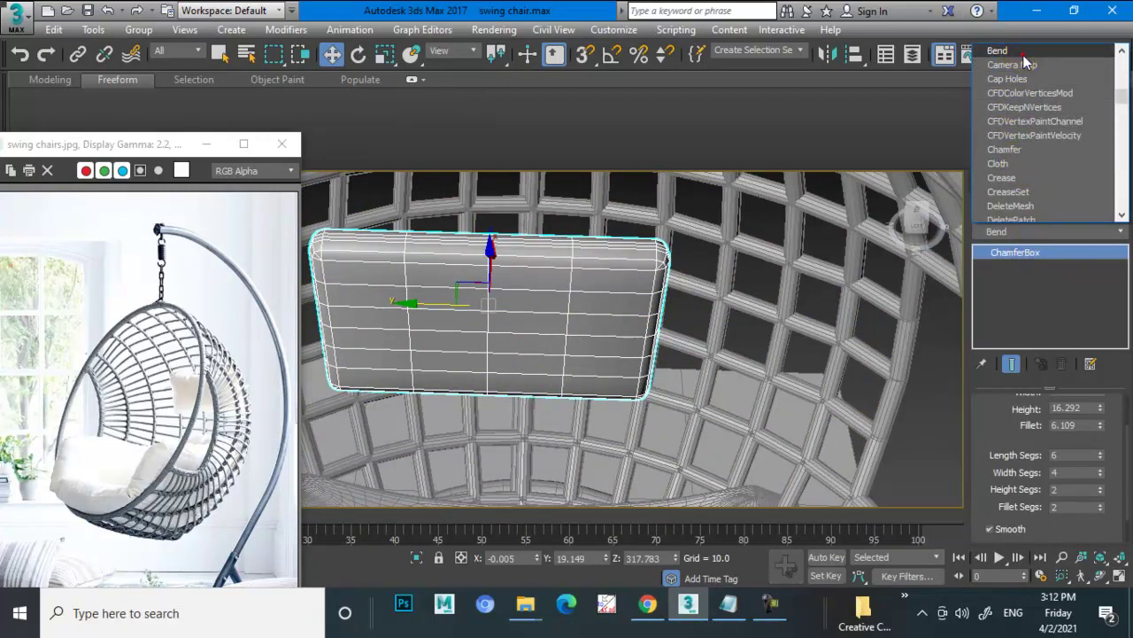
Add a Bend modifier to the back cushion with angle -58.5 on the X axis.
{"action": "key", "text": "Return"}
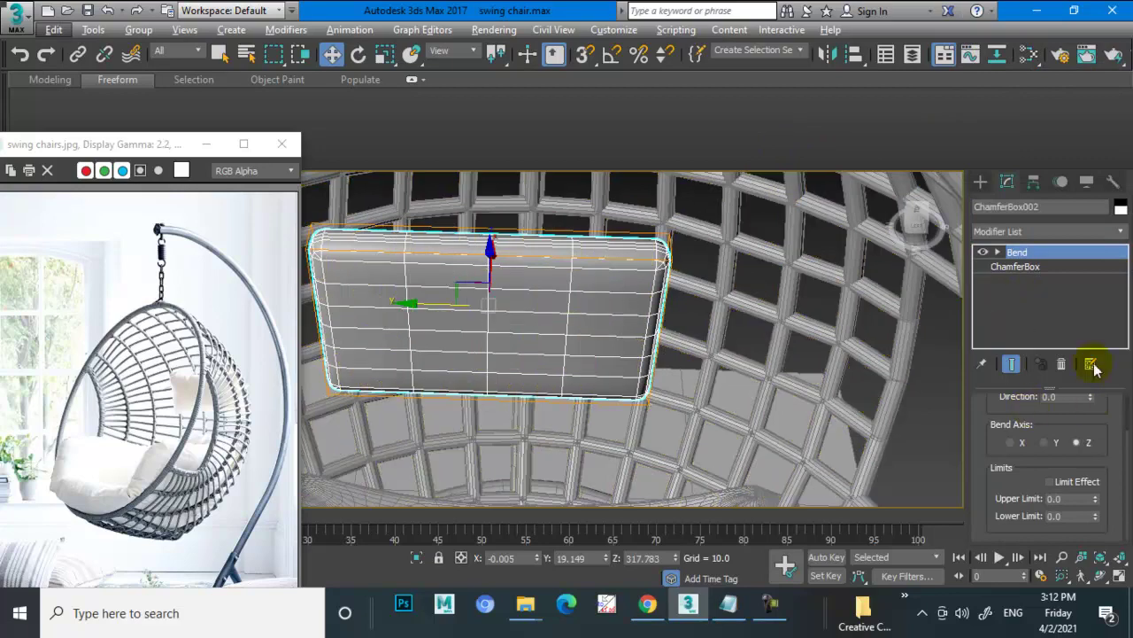
{"action": "left_click_drag", "start_coordinate": [1048, 426], "coordinate": [1051, 506]}
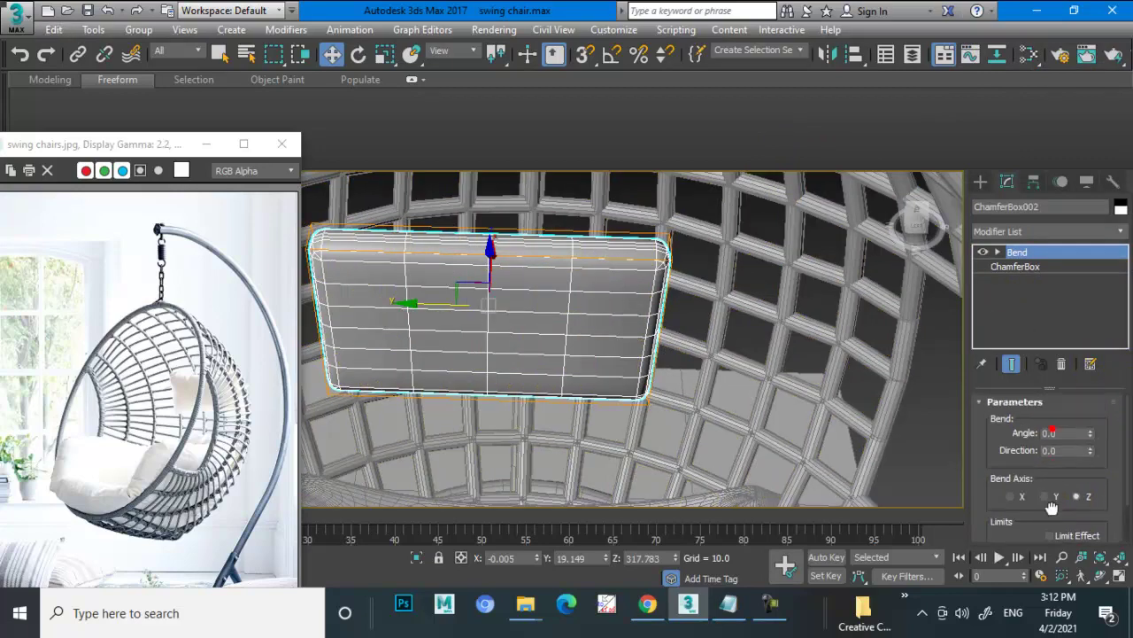
{"action": "left_click_drag", "start_coordinate": [1088, 435], "coordinate": [1086, 434]}
{"action": "right_click", "coordinate": [1086, 434]}
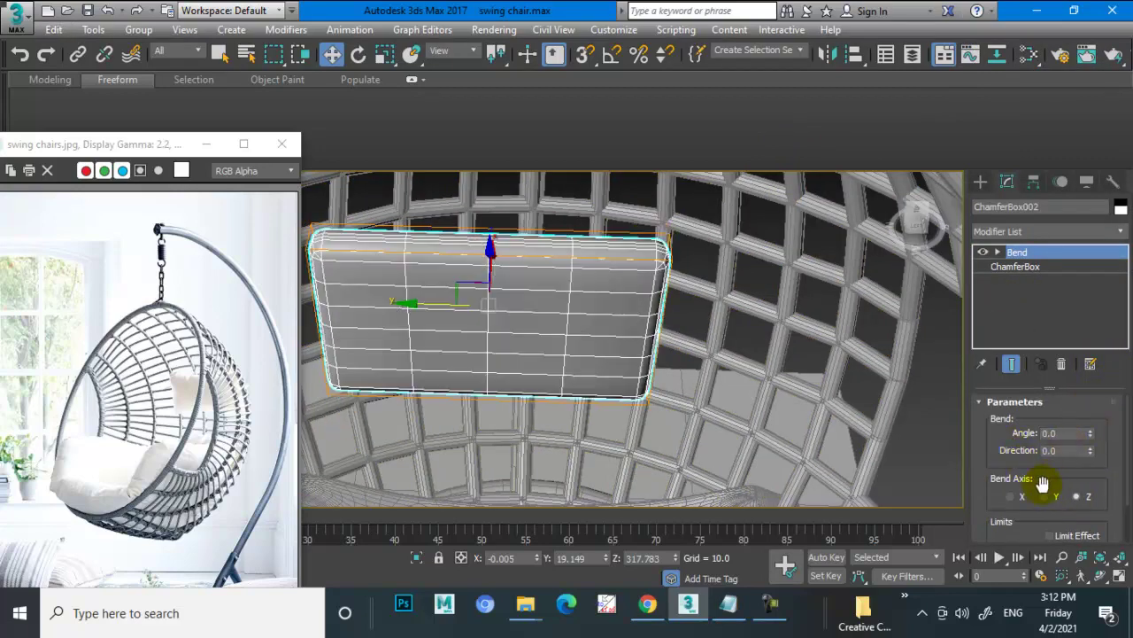
{"action": "left_click_drag", "start_coordinate": [1090, 444], "coordinate": [1092, 478]}
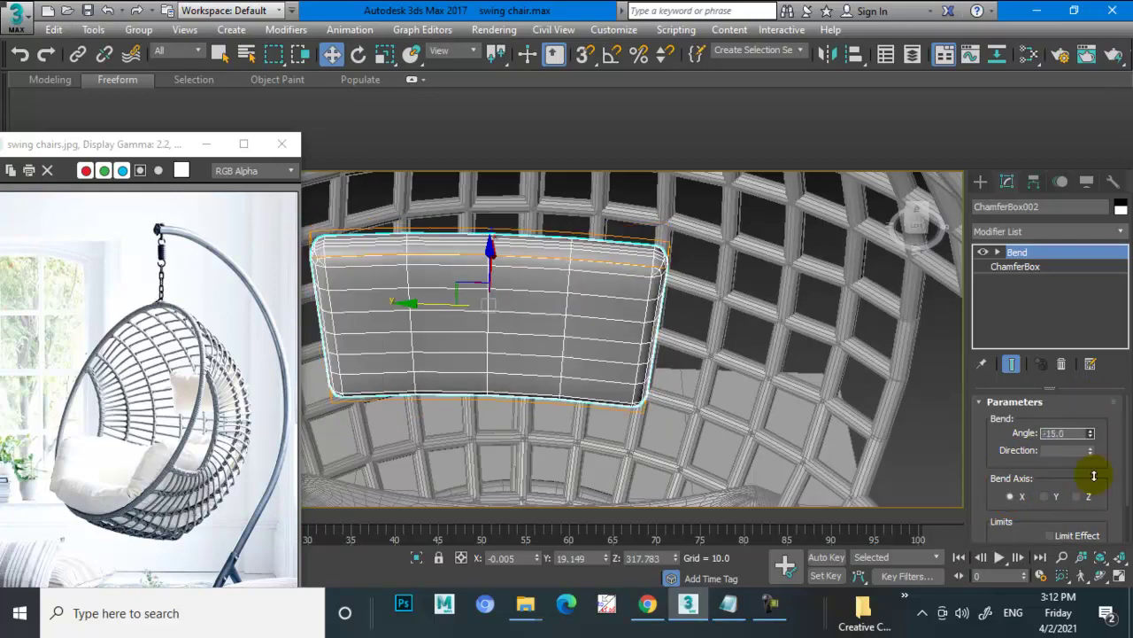
Rotate and move the bent cushion against the back of the basket.
{"action": "mouse_move", "coordinate": [741, 335]}
{"action": "middle_mouse_down", "text": "alt"}
{"action": "mouse_move", "coordinate": [646, 240]}
{"action": "mouse_move", "coordinate": [600, 222]}
{"action": "mouse_move", "coordinate": [607, 227]}
{"action": "middle_mouse_up", "text": "alt"}
{"action": "key", "text": "alt+w"}
{"action": "mouse_move", "coordinate": [811, 246]}
{"action": "middle_mouse_down", "text": "alt"}
{"action": "mouse_move", "coordinate": [793, 257]}
{"action": "mouse_move", "coordinate": [753, 167]}
{"action": "mouse_move", "coordinate": [712, 250]}
{"action": "middle_mouse_up", "text": "alt"}
{"action": "key", "text": "alt+w"}
{"action": "key", "text": "e"}
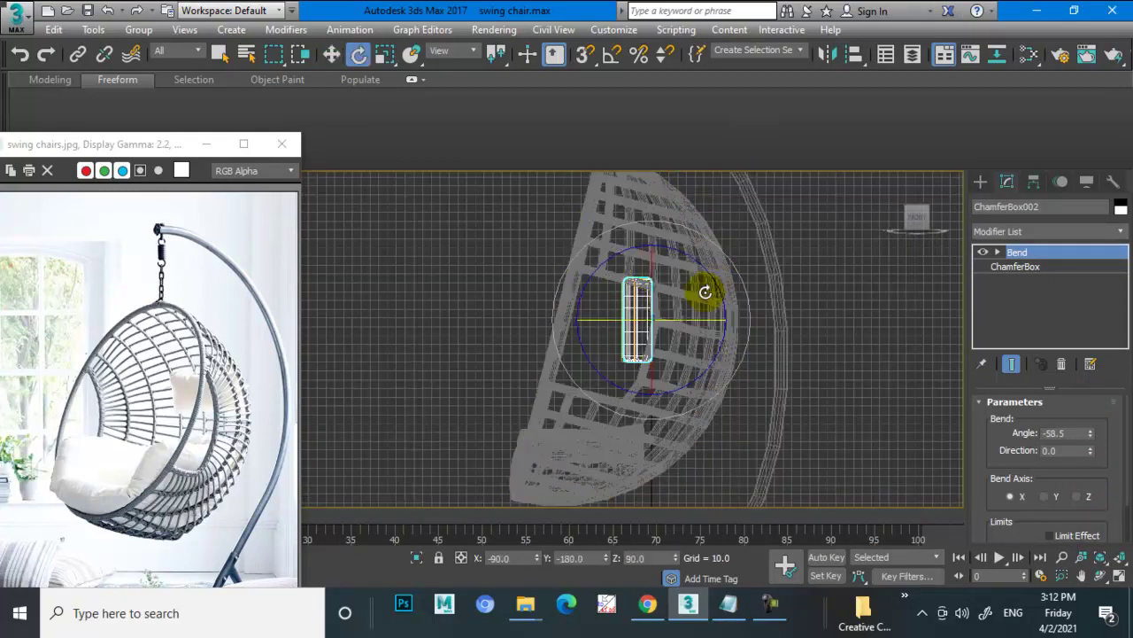
{"action": "key", "text": "w"}
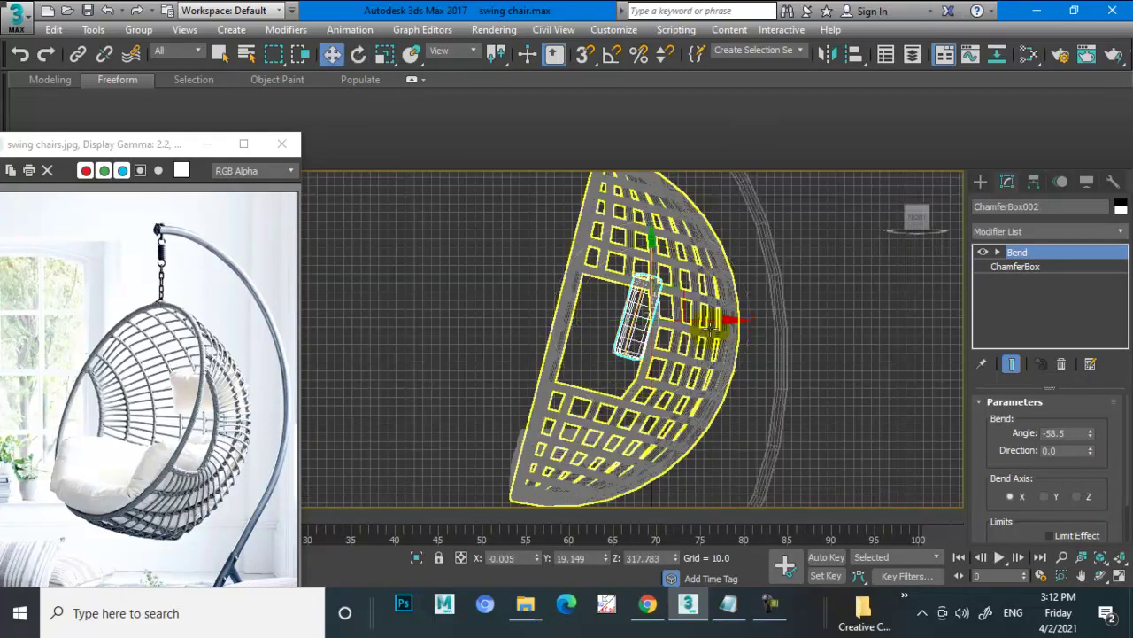
{"action": "left_click_drag", "start_coordinate": [769, 329], "coordinate": [728, 350]}
{"action": "key", "text": "e"}
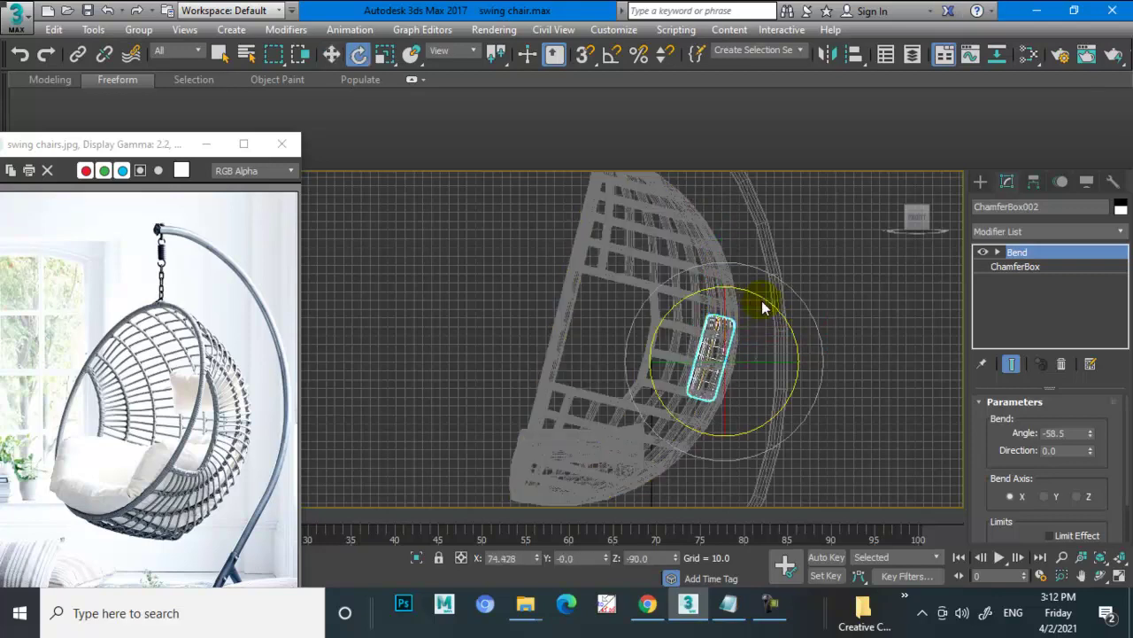
{"action": "key", "text": "w"}
{"action": "key", "text": "alt+w"}
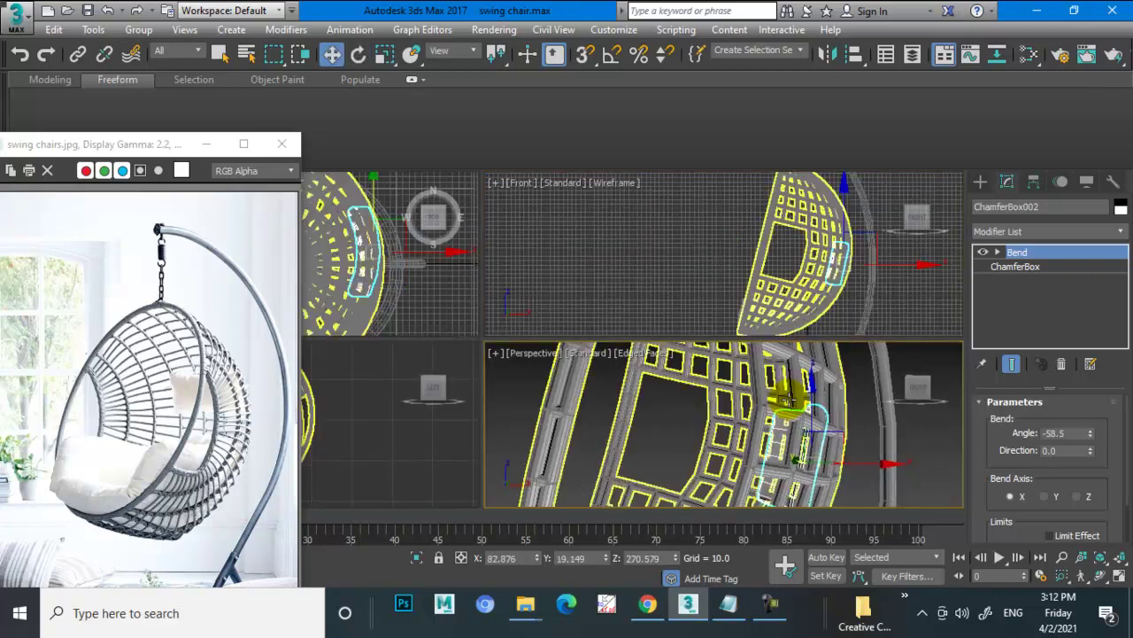
{"action": "key", "text": "alt+w"}
Orbit and zoom around the chair to check the cushion's fit against the basket.
{"action": "scroll", "coordinate": [771, 284], "scroll_direction": "down", "scroll_amount": 5}
{"action": "middle_click_drag", "start_coordinate": [771, 283], "coordinate": [767, 294], "text": "alt"}
{"action": "scroll", "coordinate": [764, 306], "scroll_direction": "up", "scroll_amount": 5}
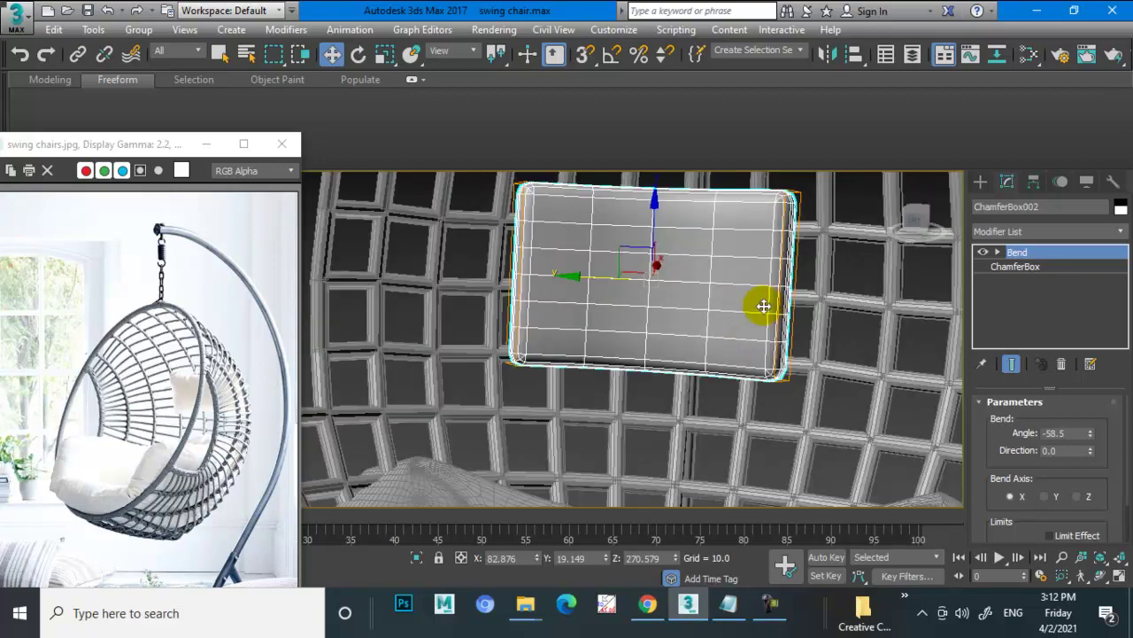
{"action": "middle_click_drag", "start_coordinate": [611, 281], "coordinate": [618, 278], "text": "alt"}
{"action": "scroll", "coordinate": [691, 286], "scroll_direction": "down", "scroll_amount": 4}
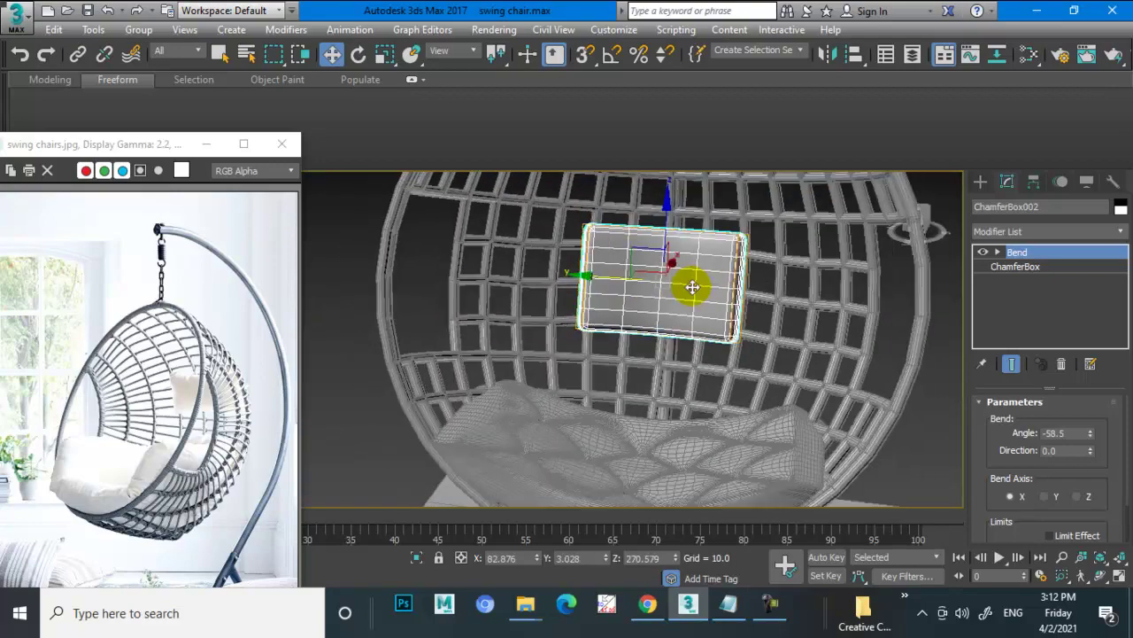
{"action": "mouse_move", "coordinate": [690, 286]}
{"action": "middle_mouse_down", "text": "alt"}
{"action": "mouse_move", "coordinate": [551, 301]}
{"action": "mouse_move", "coordinate": [371, 266]}
{"action": "mouse_move", "coordinate": [419, 253]}
{"action": "mouse_move", "coordinate": [765, 263]}
{"action": "mouse_move", "coordinate": [701, 278]}
{"action": "middle_mouse_up", "text": "alt"}
{"action": "scroll", "coordinate": [702, 279], "scroll_direction": "up", "scroll_amount": 2}
{"action": "scroll", "coordinate": [713, 284], "scroll_direction": "up", "scroll_amount": 2}
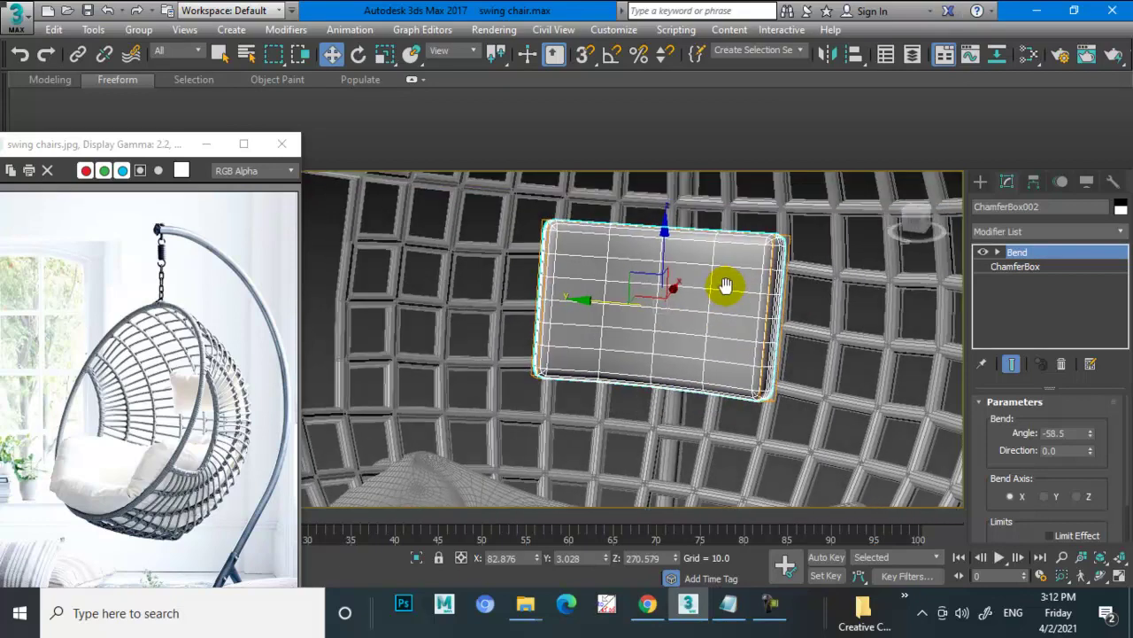
{"action": "scroll", "coordinate": [730, 287], "scroll_direction": "up", "scroll_amount": 3}
{"action": "scroll", "coordinate": [746, 294], "scroll_direction": "down", "scroll_amount": 2}
Collapse ChamferBox002 to an Editable Poly and add a TurboSmooth modifier.
{"action": "right_click", "coordinate": [647, 253]}
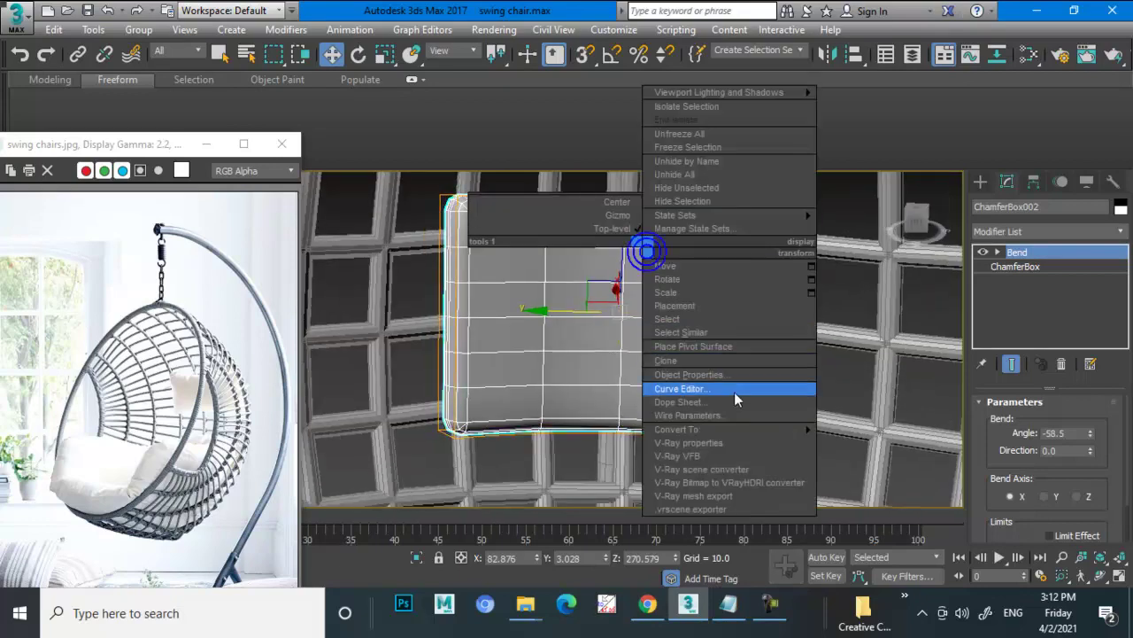
{"action": "left_click", "coordinate": [850, 440]}
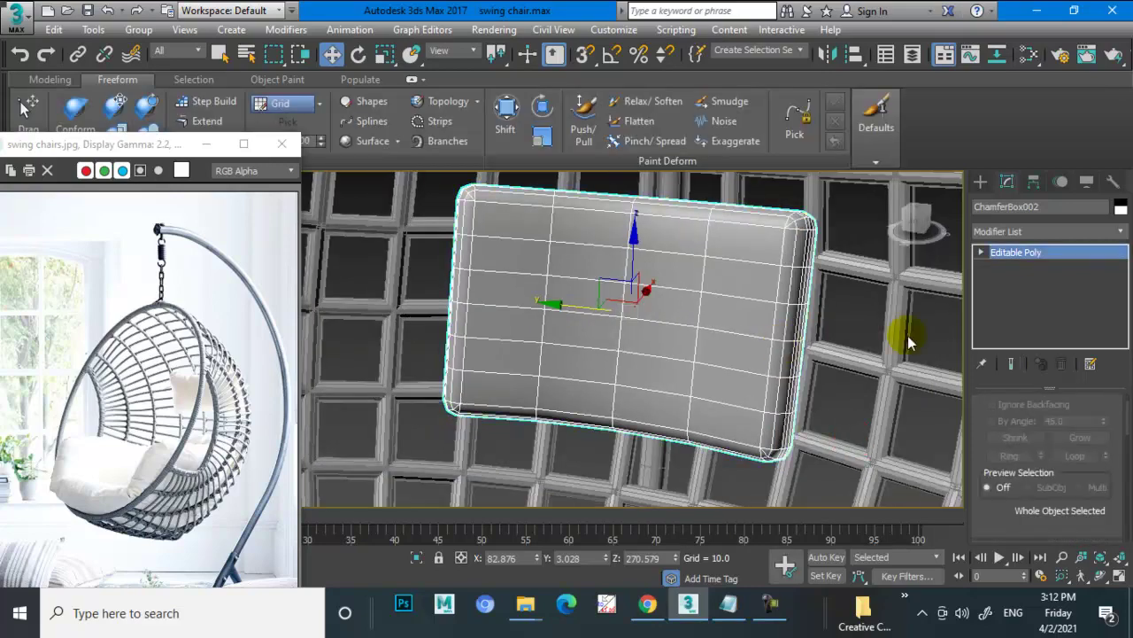
{"action": "left_click", "coordinate": [1025, 232]}
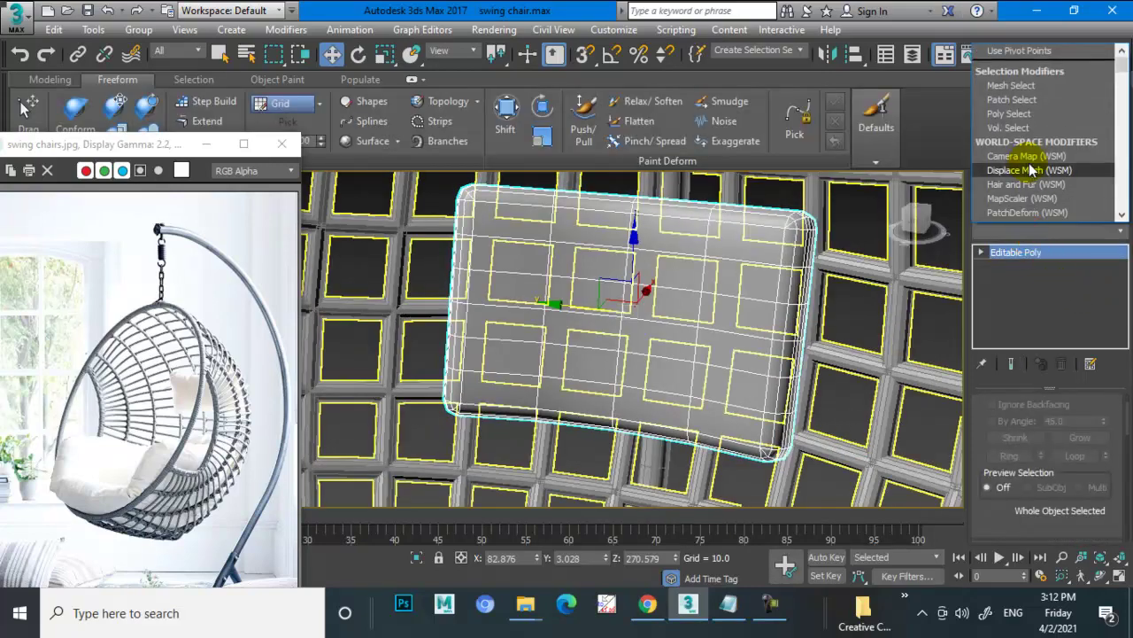
{"action": "type", "text": "turbo"}
{"action": "left_click", "coordinate": [1022, 50]}
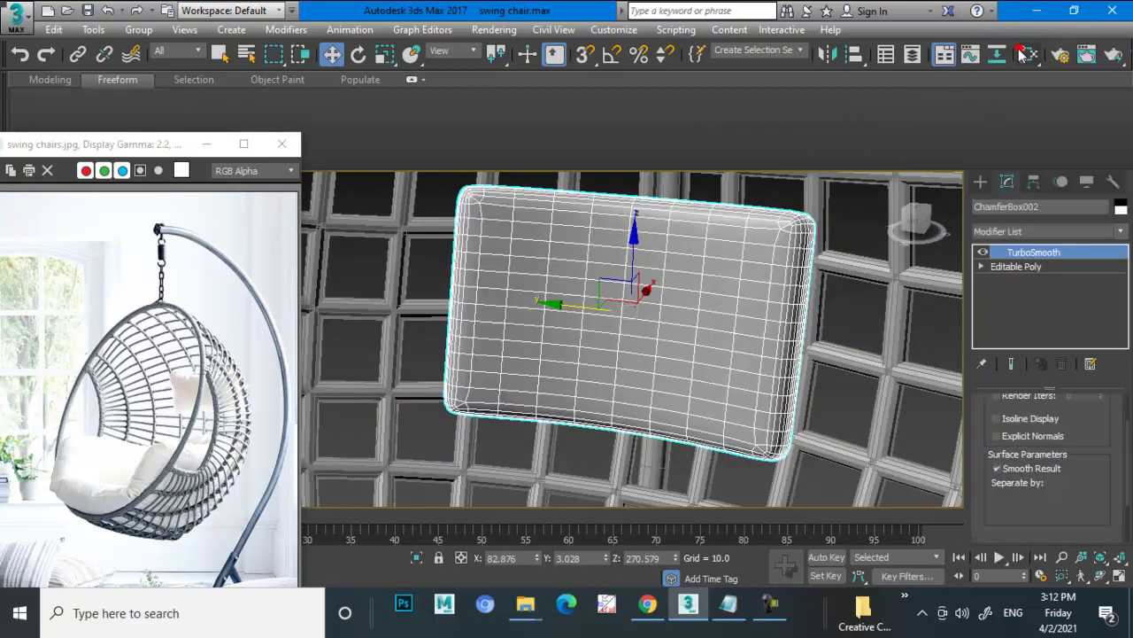
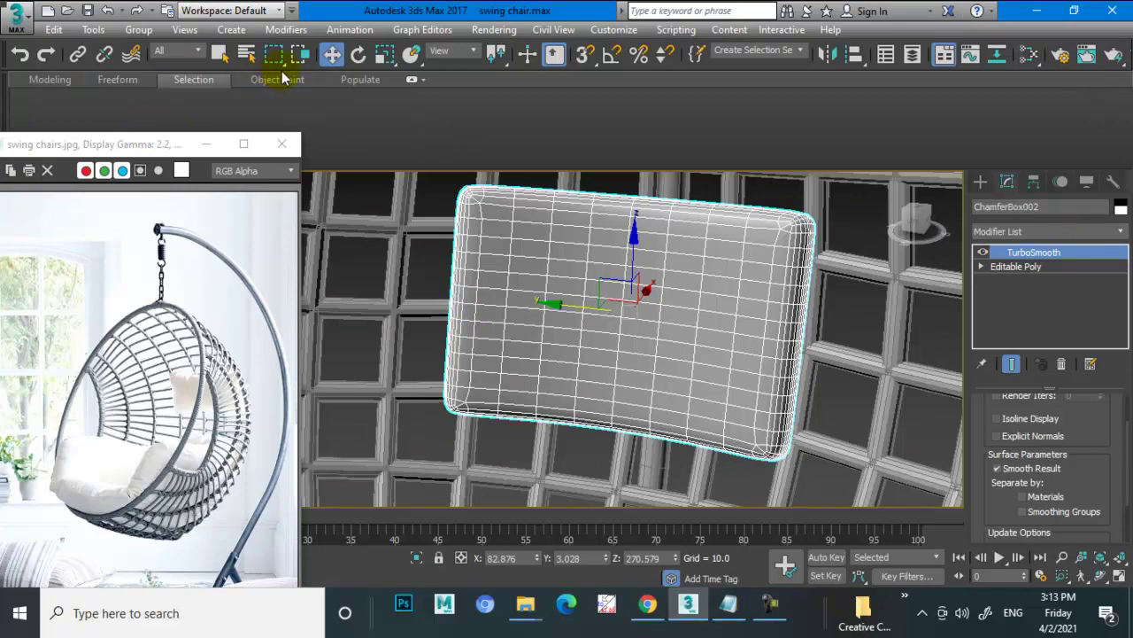
Convert the TurboSmoothed cushion to an Editable Poly.
{"action": "right_click", "coordinate": [691, 295]}
{"action": "mouse_move", "coordinate": [722, 468]}
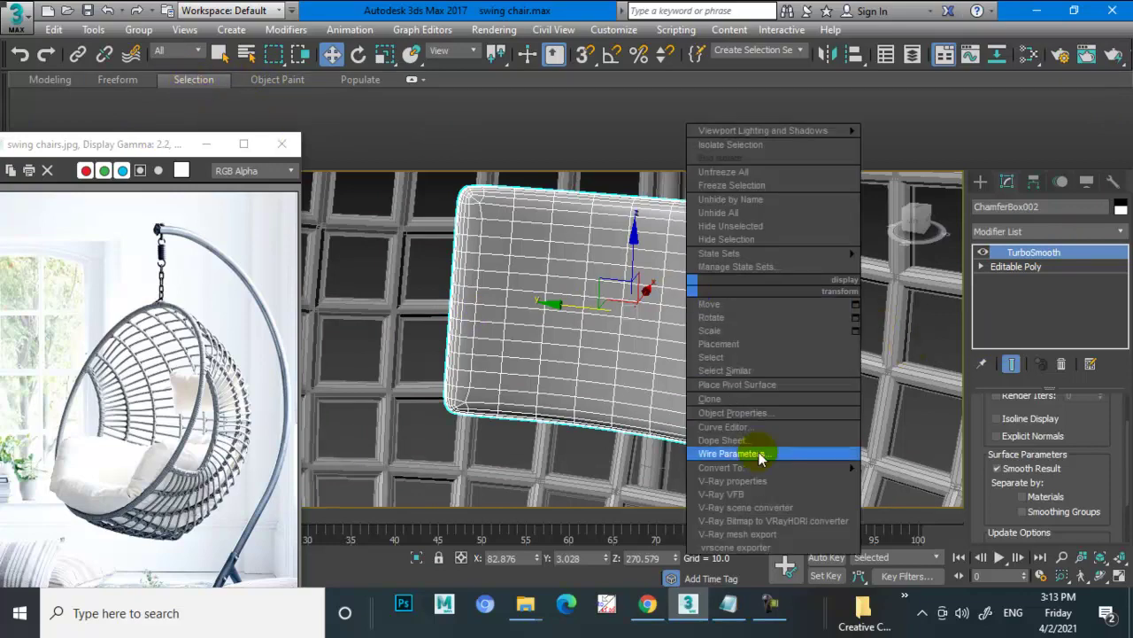
{"action": "left_click", "coordinate": [924, 481]}
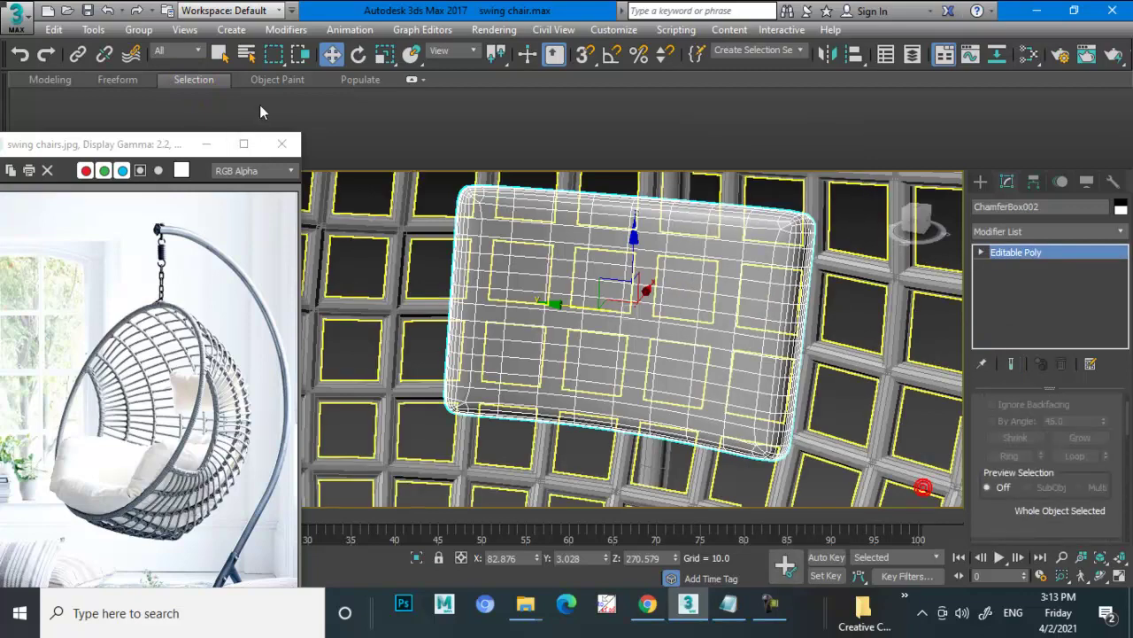
{"action": "left_click", "coordinate": [204, 80]}
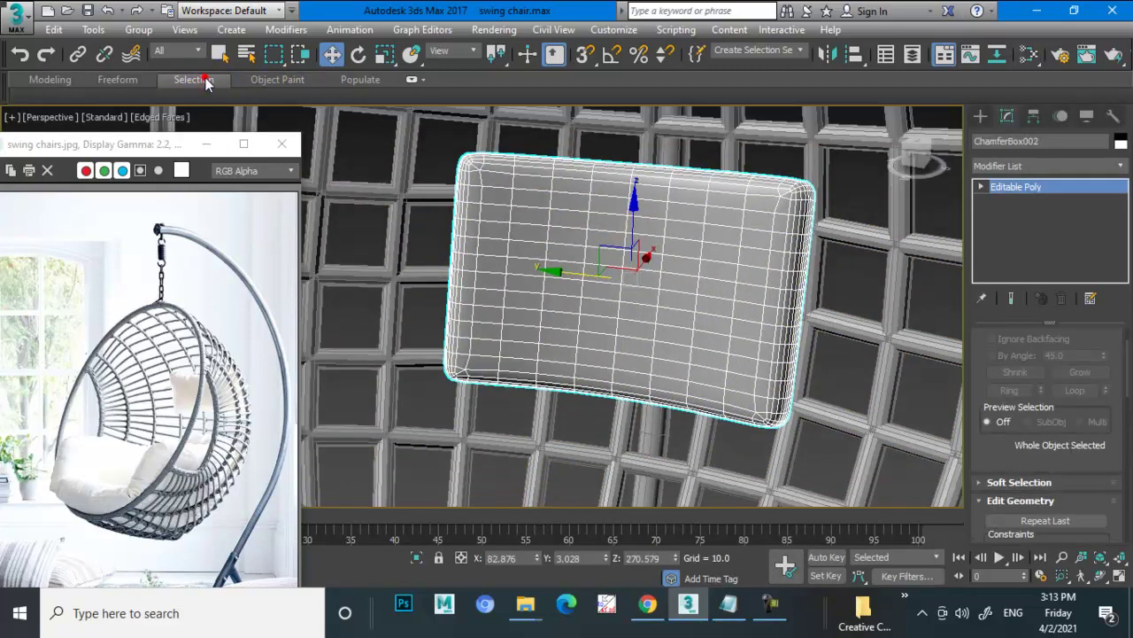
{"action": "left_click", "coordinate": [205, 82]}
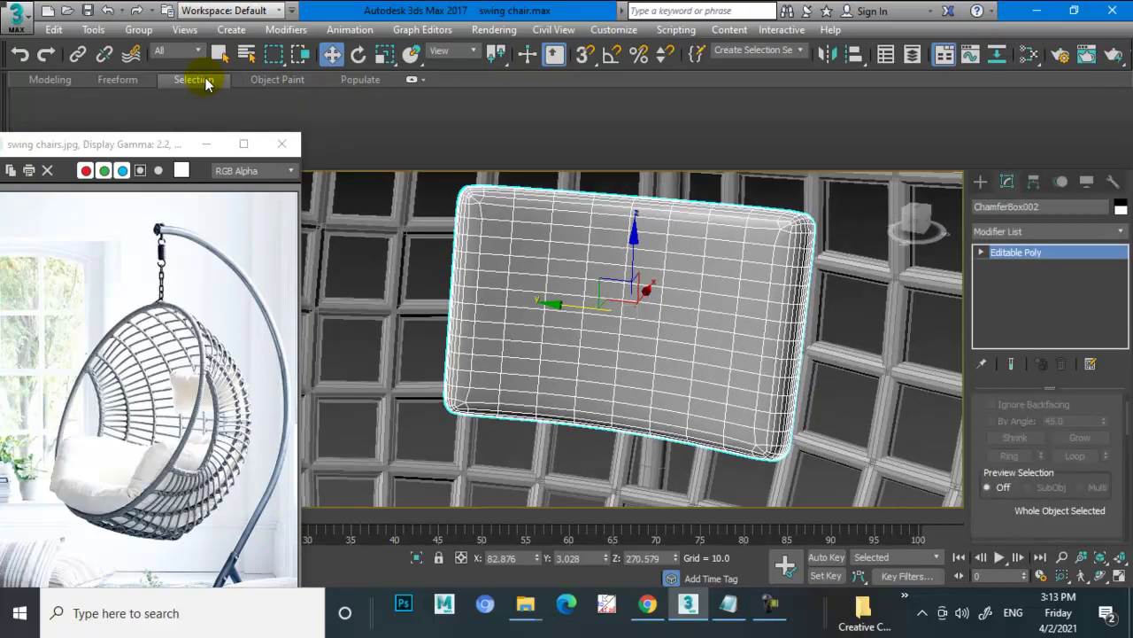
{"action": "mouse_move", "coordinate": [527, 277]}
{"action": "middle_mouse_down", "text": "alt"}
{"action": "mouse_move", "coordinate": [739, 313]}
{"action": "mouse_move", "coordinate": [443, 286]}
{"action": "middle_mouse_up", "text": "alt"}
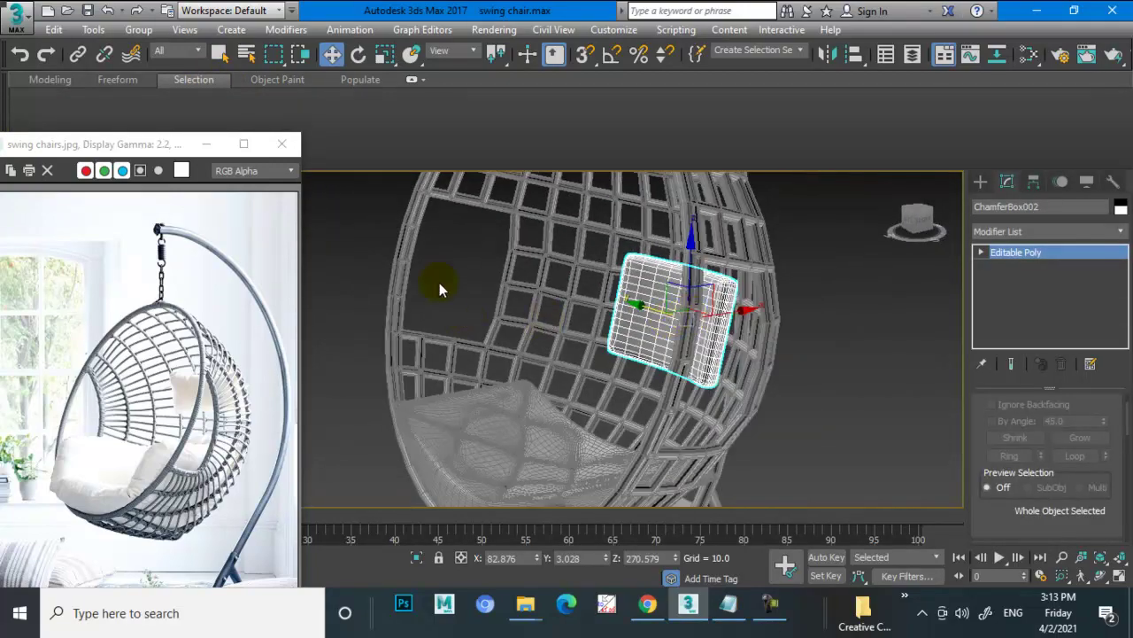
Reselect and zoom to the cushion, then bring up the Freeform sculpting tools.
{"action": "left_click", "coordinate": [439, 283]}
{"action": "left_click", "coordinate": [678, 317]}
{"action": "key", "text": "z"}
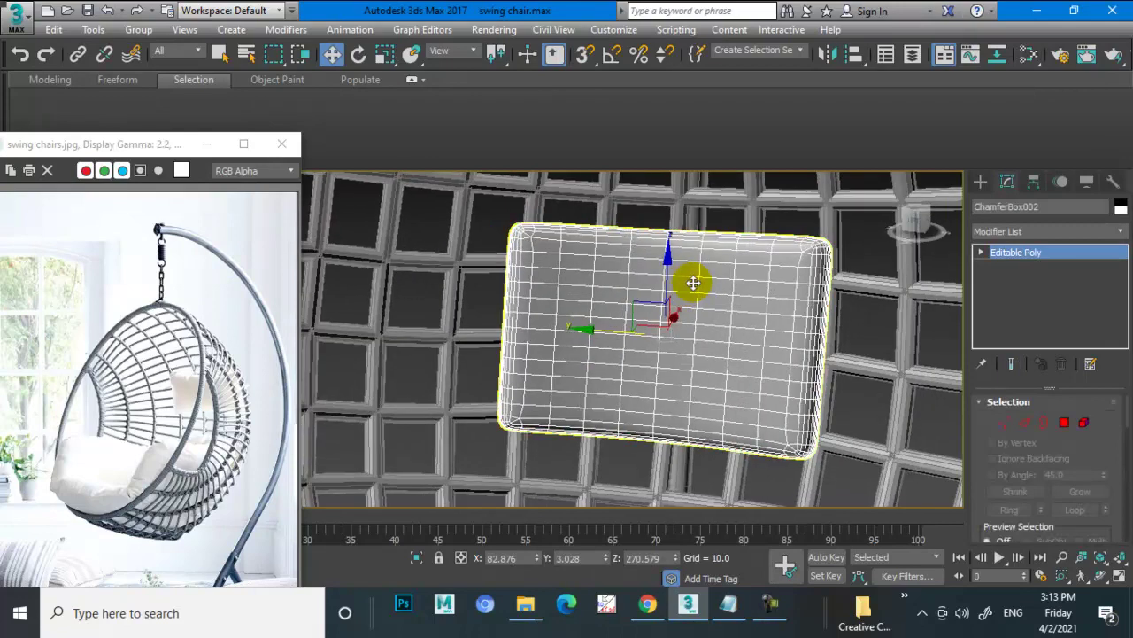
{"action": "left_click", "coordinate": [137, 81]}
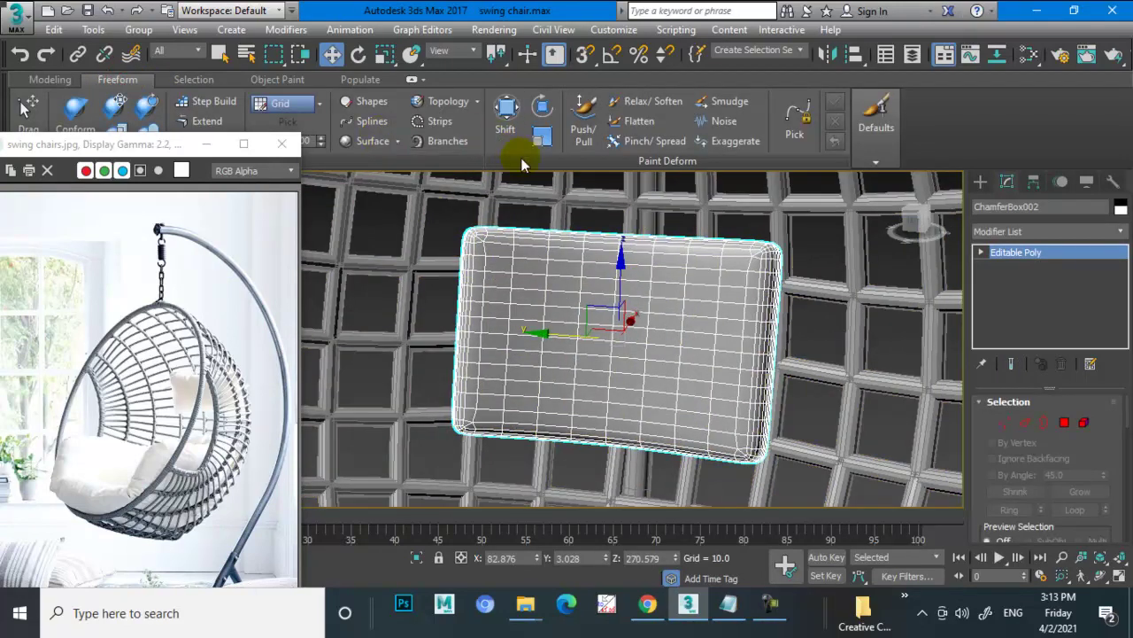
Use the Push/Pull brush to dent the cushion's centre and reshape its edges.
{"action": "left_click", "coordinate": [573, 129]}
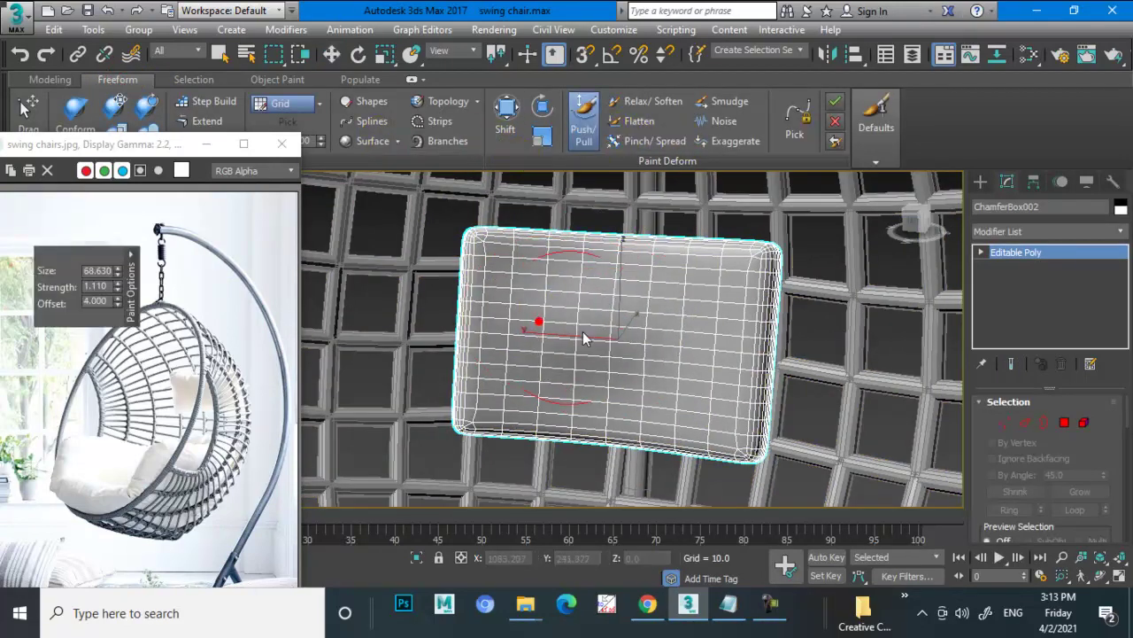
{"action": "mouse_move", "coordinate": [650, 367]}
{"action": "left_mouse_down"}
{"action": "mouse_move", "coordinate": [596, 337]}
{"action": "mouse_move", "coordinate": [612, 313]}
{"action": "left_mouse_up"}
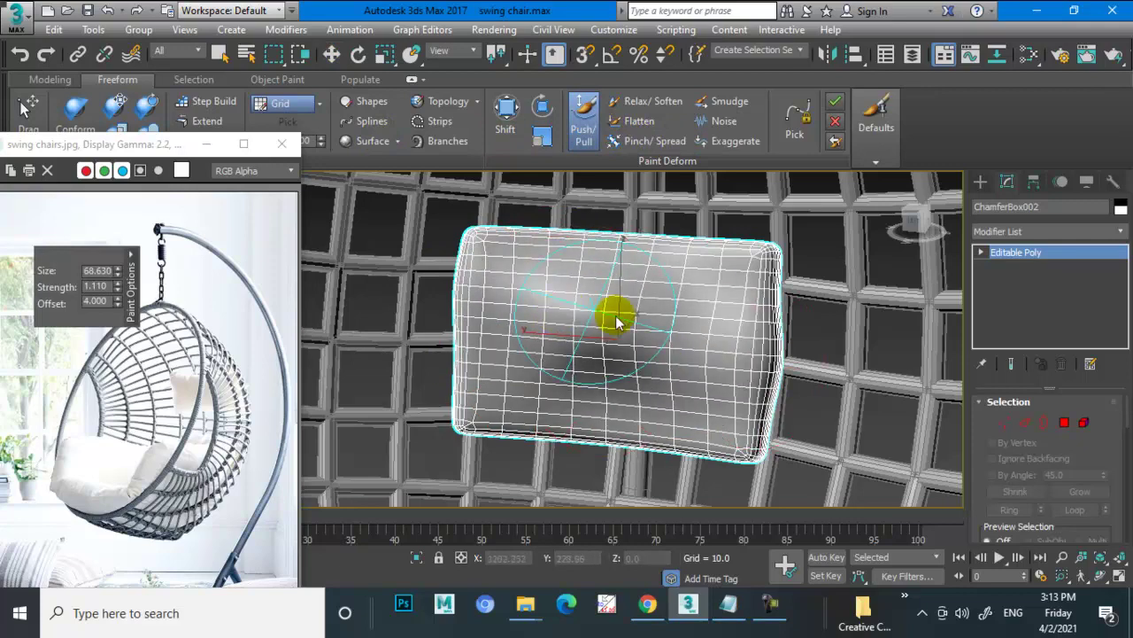
{"action": "mouse_move", "coordinate": [611, 314]}
{"action": "middle_mouse_down", "text": "alt"}
{"action": "mouse_move", "coordinate": [587, 313]}
{"action": "mouse_move", "coordinate": [644, 321]}
{"action": "middle_mouse_up", "text": "alt"}
{"action": "mouse_move", "coordinate": [644, 321]}
{"action": "left_mouse_down", "text": "alt"}
{"action": "mouse_move", "coordinate": [644, 309]}
{"action": "mouse_move", "coordinate": [620, 306]}
{"action": "left_mouse_up", "text": "alt"}
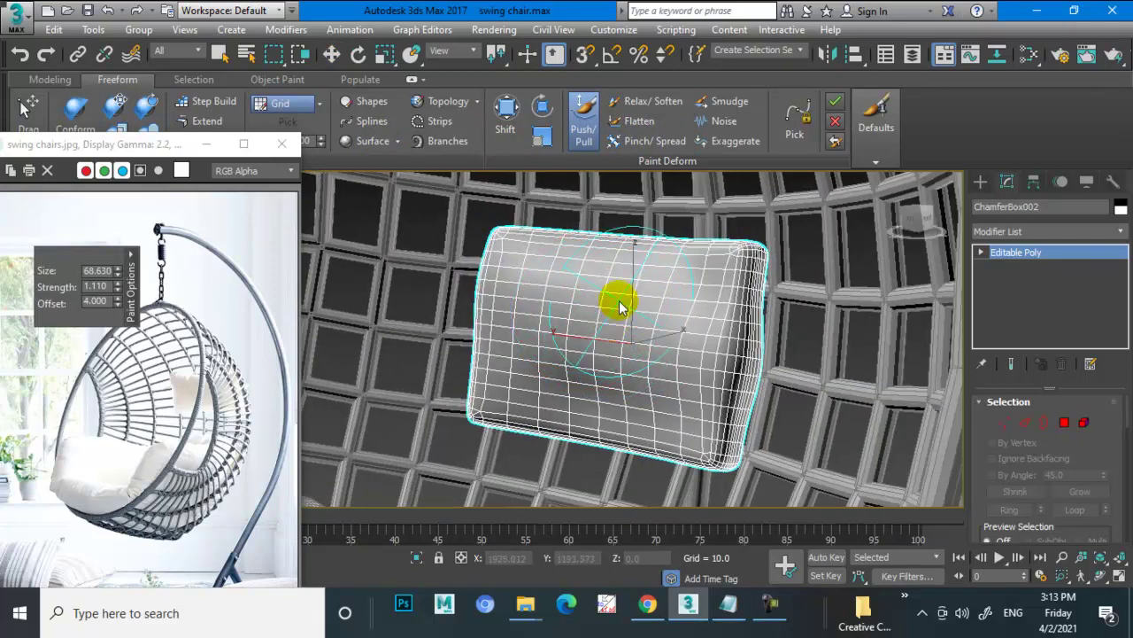
{"action": "mouse_move", "coordinate": [608, 387]}
{"action": "left_mouse_down"}
{"action": "mouse_move", "coordinate": [615, 379]}
{"action": "mouse_move", "coordinate": [595, 390]}
{"action": "left_mouse_up"}
{"action": "mouse_move", "coordinate": [666, 306]}
{"action": "left_mouse_down"}
{"action": "mouse_move", "coordinate": [576, 292]}
{"action": "mouse_move", "coordinate": [721, 291]}
{"action": "mouse_move", "coordinate": [708, 317]}
{"action": "mouse_move", "coordinate": [700, 298]}
{"action": "left_mouse_up"}
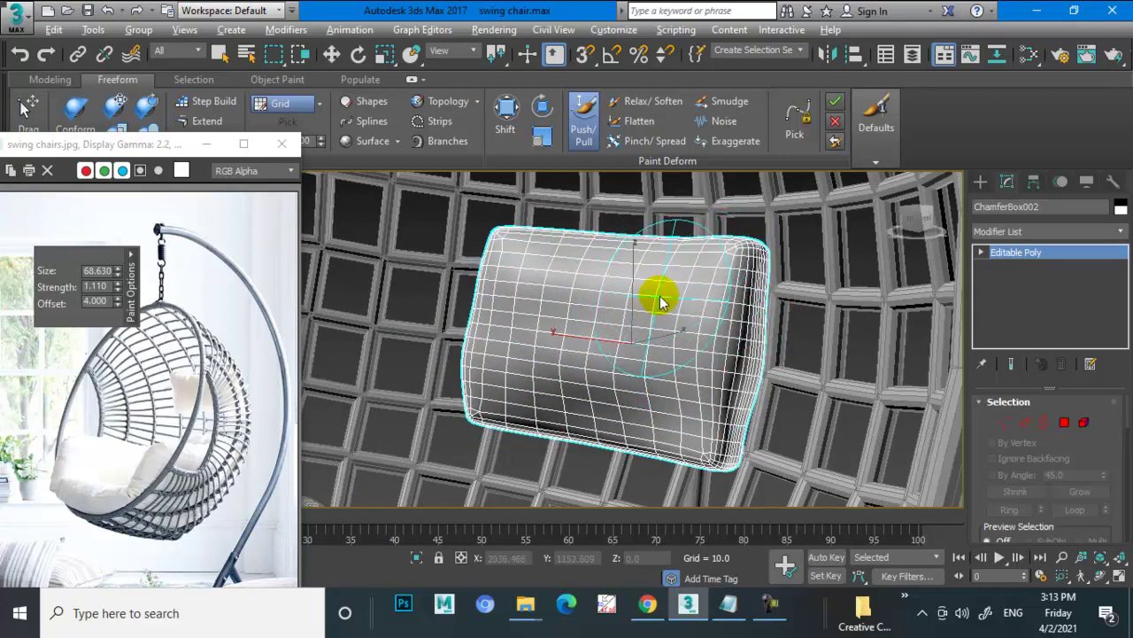
{"action": "middle_click_drag", "start_coordinate": [660, 302], "coordinate": [688, 299], "text": "alt"}
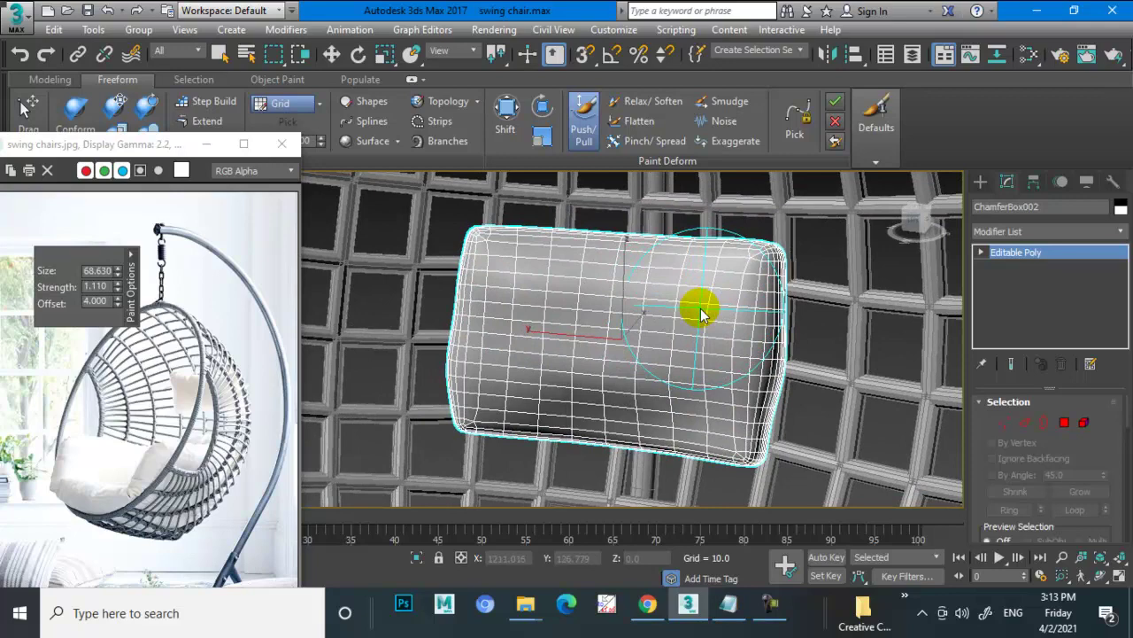
{"action": "middle_click_drag", "start_coordinate": [670, 321], "coordinate": [779, 332], "text": "alt"}
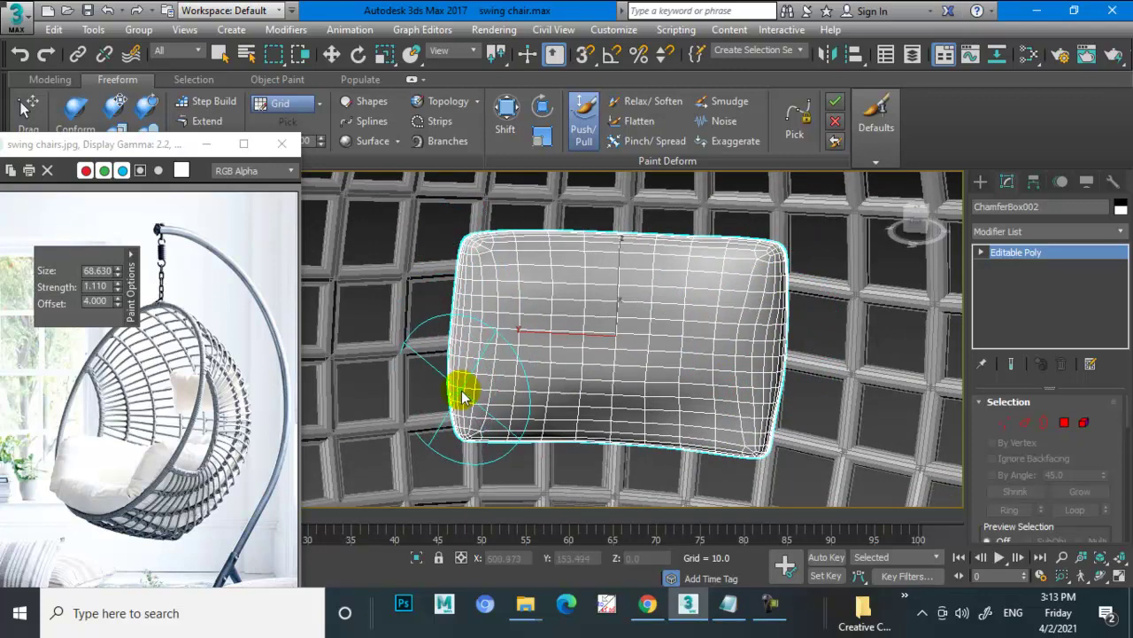
{"action": "mouse_move", "coordinate": [758, 399]}
{"action": "middle_mouse_down", "text": "alt"}
{"action": "mouse_move", "coordinate": [708, 334]}
{"action": "mouse_move", "coordinate": [650, 376]}
{"action": "mouse_move", "coordinate": [651, 325]}
{"action": "middle_mouse_up", "text": "alt"}
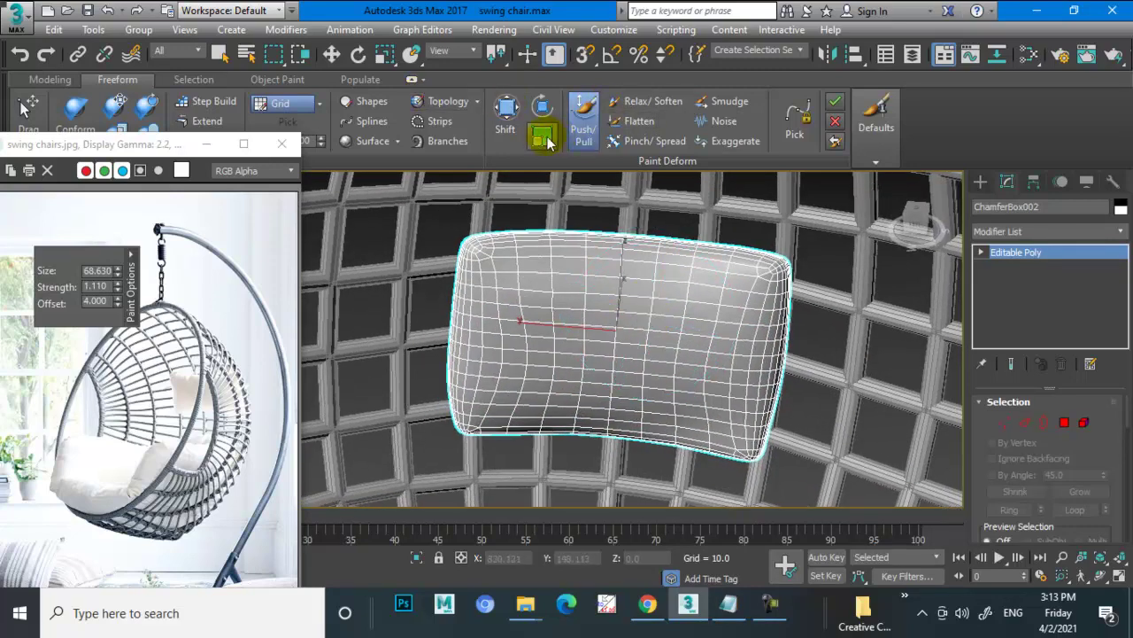
Use the Shift brush to pull the cushion's corners and bottom edge outward.
{"action": "left_click", "coordinate": [510, 119]}
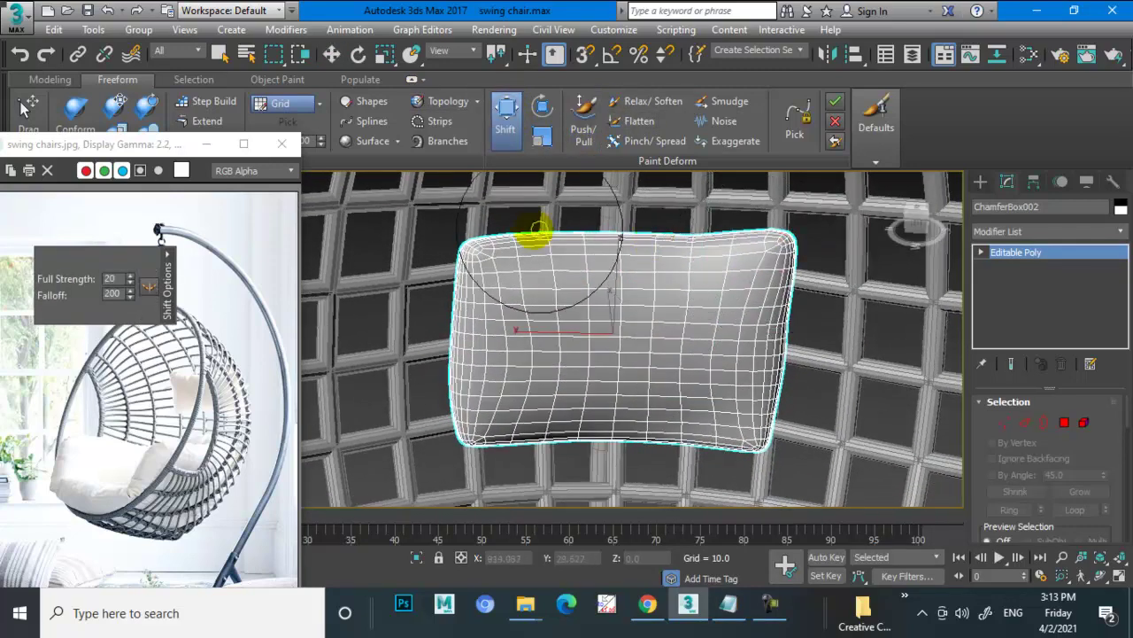
{"action": "left_click_drag", "start_coordinate": [474, 248], "coordinate": [467, 237]}
{"action": "left_click_drag", "start_coordinate": [758, 440], "coordinate": [765, 442]}
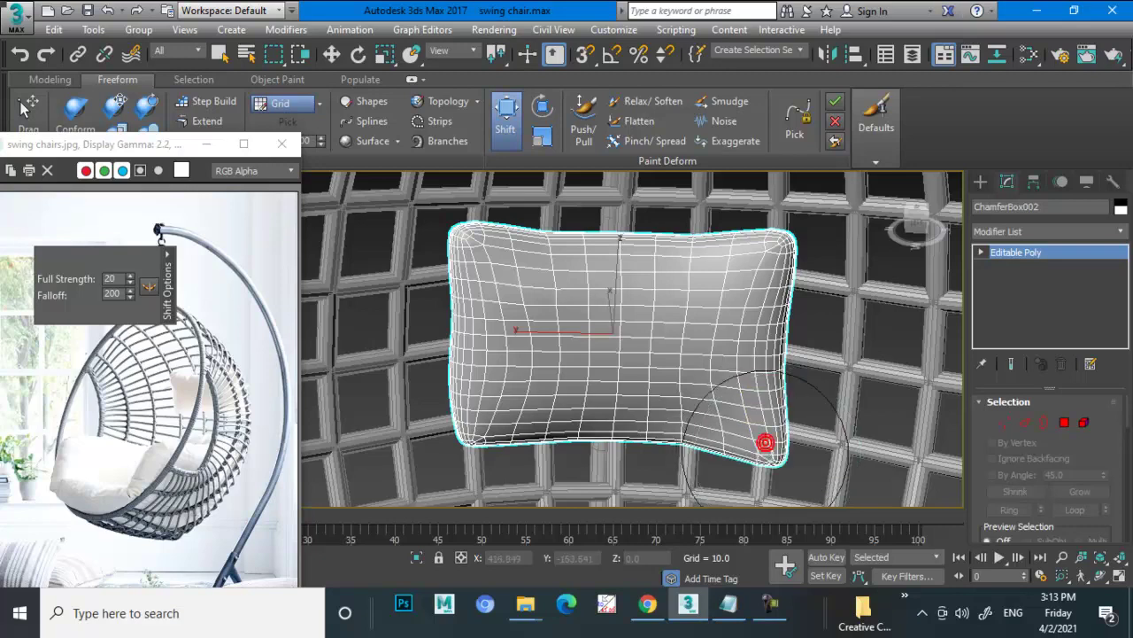
{"action": "left_click_drag", "start_coordinate": [657, 440], "coordinate": [663, 425]}
{"action": "mouse_move", "coordinate": [663, 425]}
{"action": "middle_mouse_down", "text": "alt"}
{"action": "mouse_move", "coordinate": [678, 397]}
{"action": "mouse_move", "coordinate": [647, 375]}
{"action": "mouse_move", "coordinate": [703, 384]}
{"action": "mouse_move", "coordinate": [647, 359]}
{"action": "middle_mouse_up", "text": "alt"}
{"action": "scroll", "coordinate": [647, 359], "scroll_direction": "up", "scroll_amount": 3}
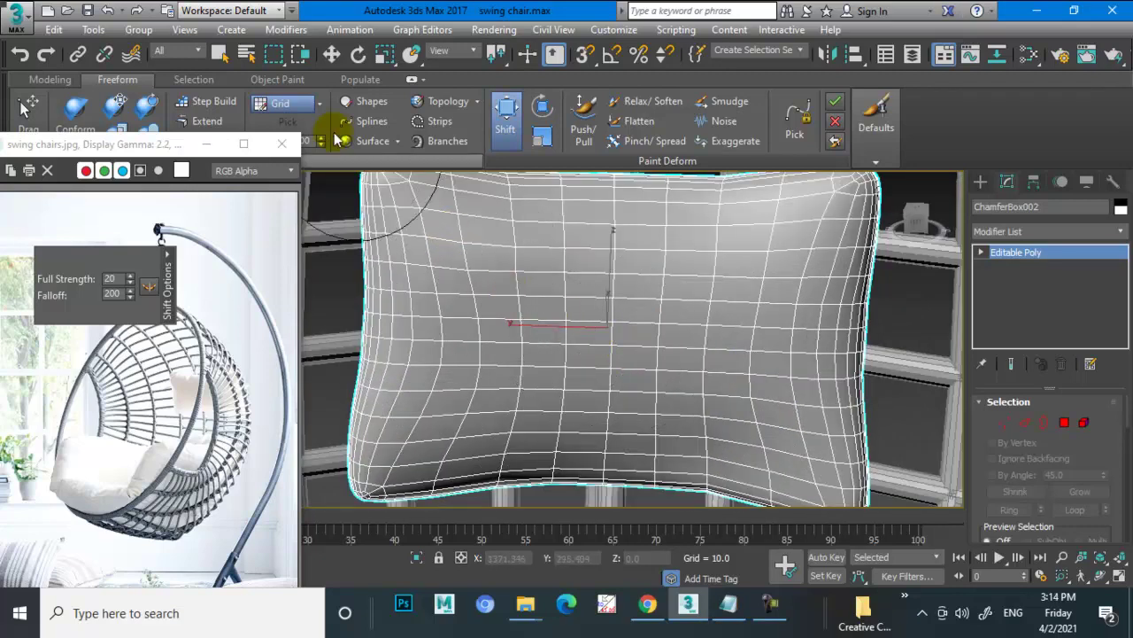
Soften the surface with Relax/Soften, then press a dimple in with Push/Pull.
{"action": "left_click", "coordinate": [645, 103]}
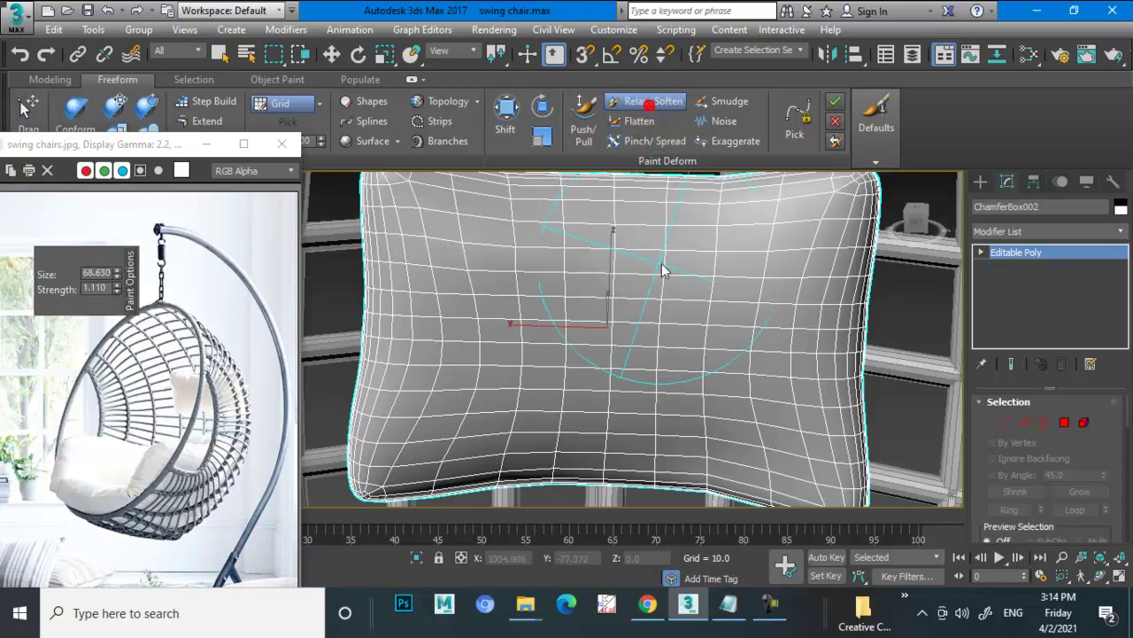
{"action": "middle_click_drag", "start_coordinate": [724, 317], "coordinate": [620, 278], "text": "alt"}
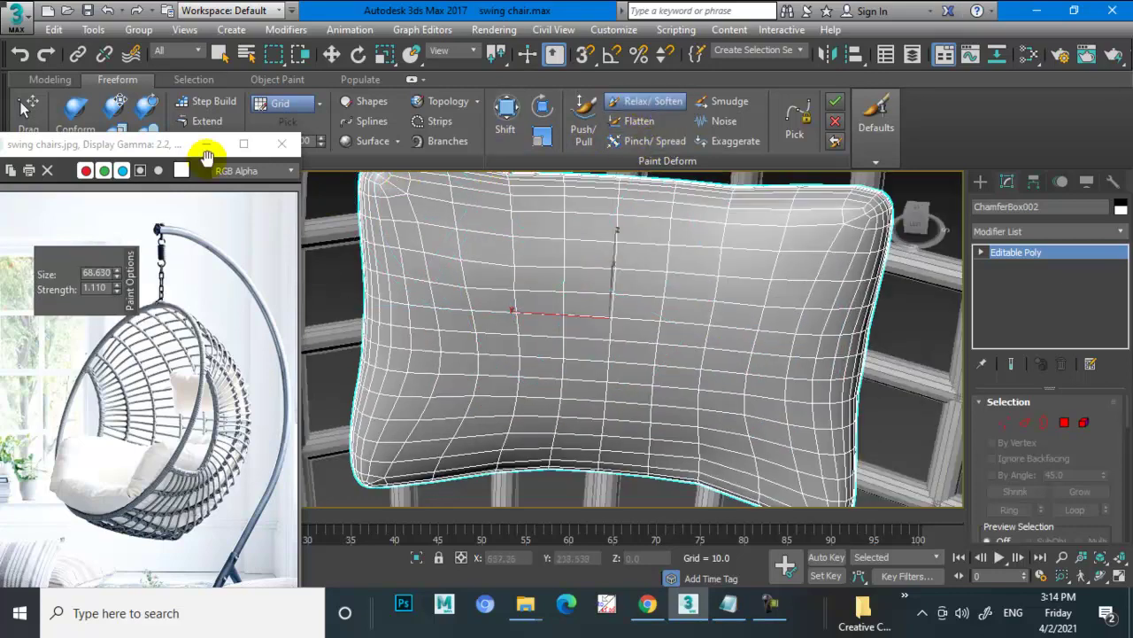
{"action": "left_click", "coordinate": [593, 125]}
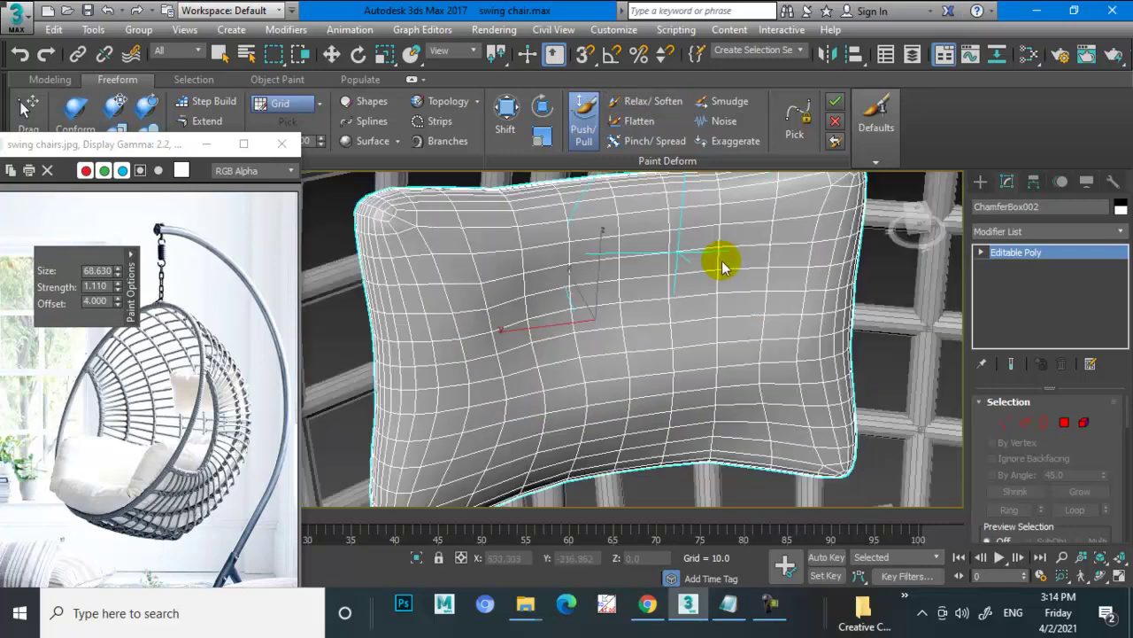
{"action": "middle_click_drag", "start_coordinate": [743, 309], "coordinate": [719, 241], "text": "alt"}
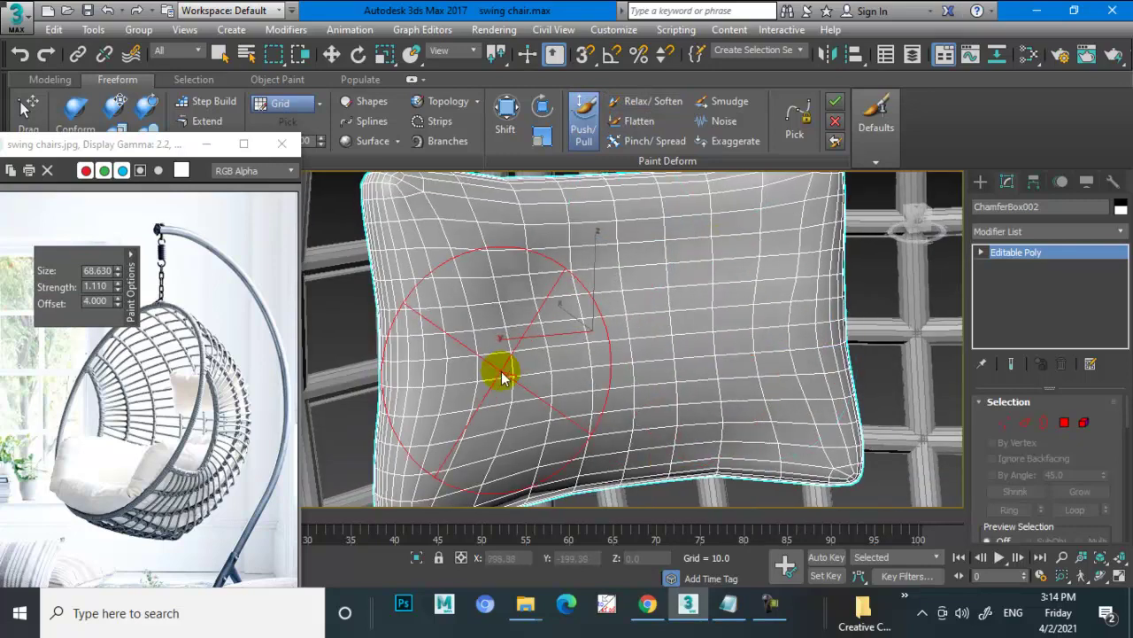
{"action": "middle_click_drag", "start_coordinate": [494, 366], "coordinate": [779, 309], "text": "alt"}
{"action": "scroll", "coordinate": [678, 334], "scroll_direction": "down", "scroll_amount": 2}
Exit the sculpting brush, select all objects and view the assembled chair from the front.
{"action": "scroll", "coordinate": [709, 332], "scroll_direction": "down", "scroll_amount": 6}
{"action": "right_click", "coordinate": [727, 329]}
{"action": "scroll", "coordinate": [779, 309], "scroll_direction": "up", "scroll_amount": 4}
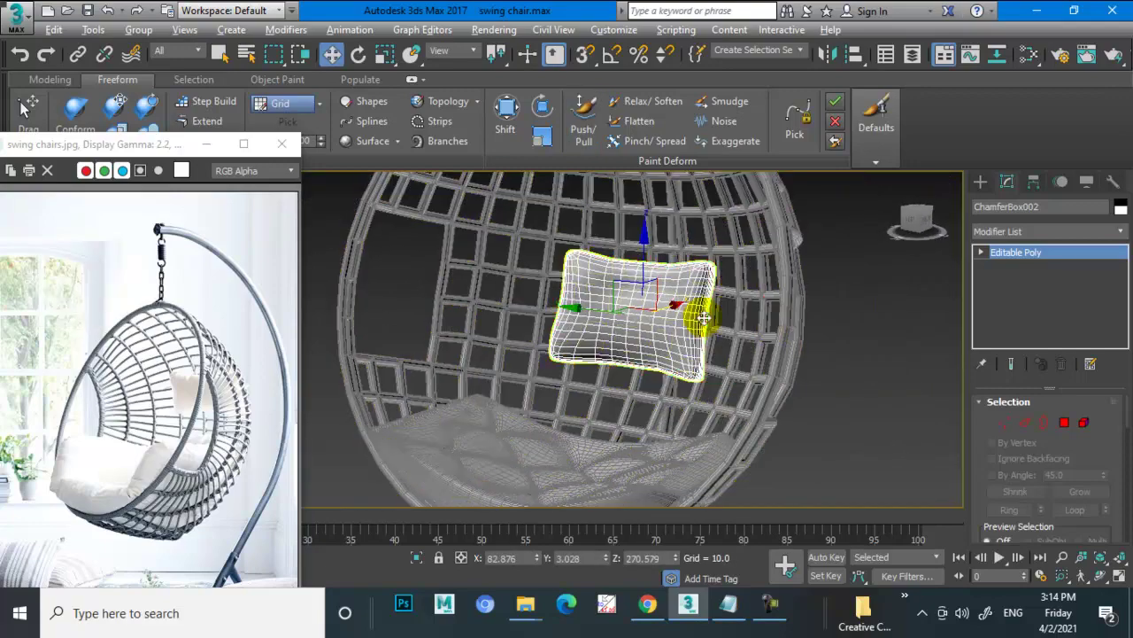
{"action": "scroll", "coordinate": [727, 327], "scroll_direction": "up", "scroll_amount": 2}
{"action": "scroll", "coordinate": [691, 321], "scroll_direction": "down", "scroll_amount": 2}
{"action": "scroll", "coordinate": [664, 316], "scroll_direction": "down", "scroll_amount": 6}
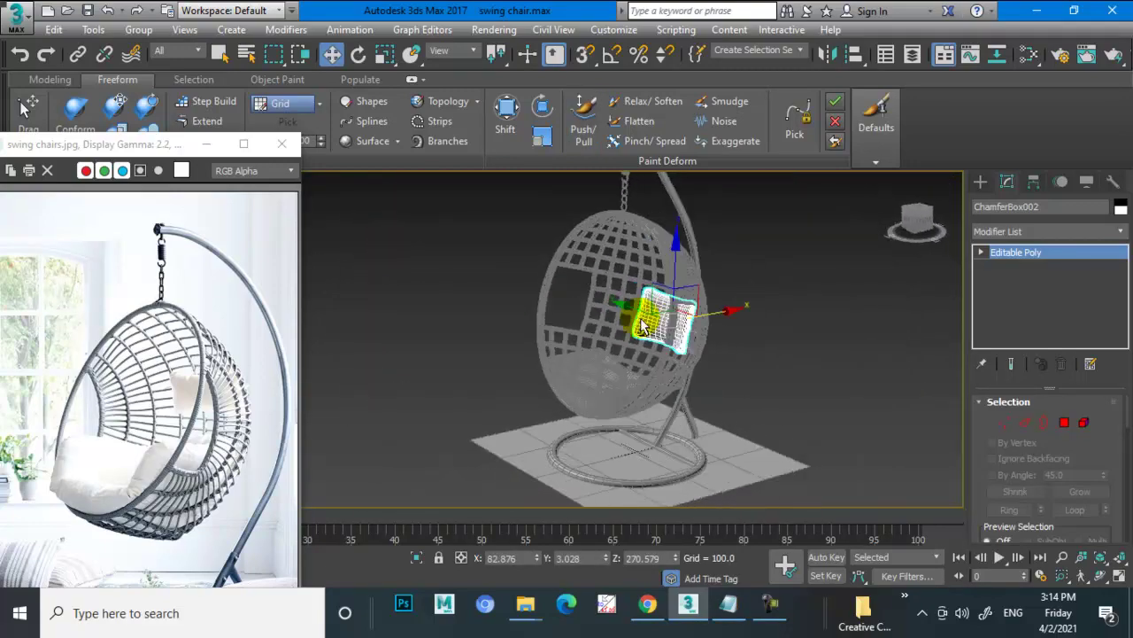
{"action": "scroll", "coordinate": [514, 379], "scroll_direction": "down", "scroll_amount": 2}
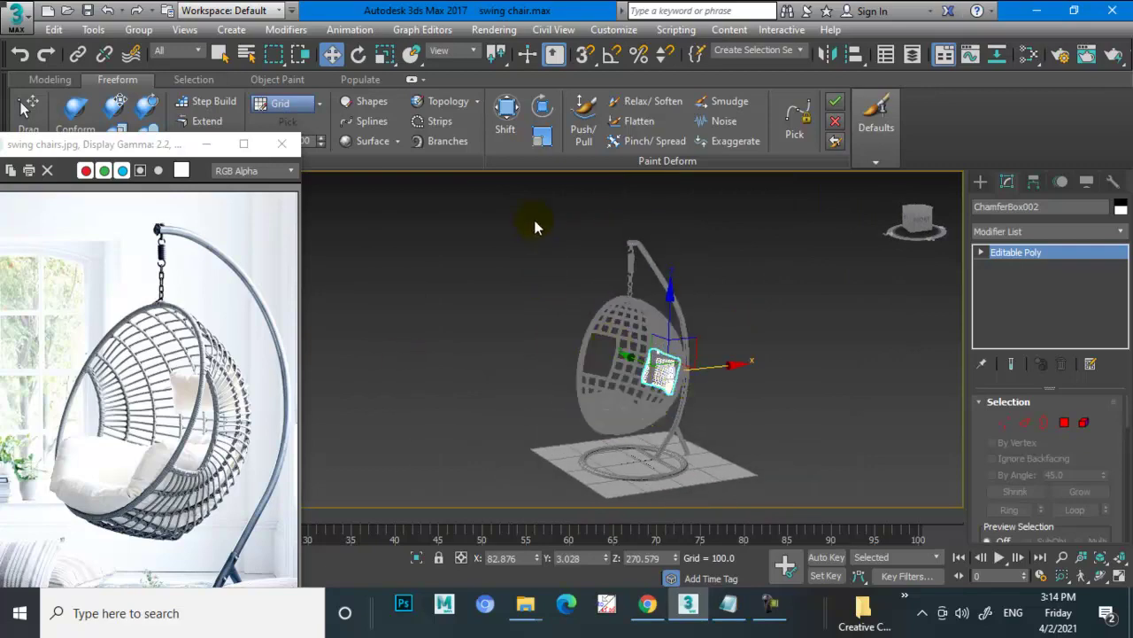
{"action": "key", "text": "ctrl+a"}
{"action": "mouse_move", "coordinate": [656, 351]}
{"action": "middle_mouse_down", "text": "alt"}
{"action": "mouse_move", "coordinate": [609, 442]}
{"action": "mouse_move", "coordinate": [751, 364]}
{"action": "mouse_move", "coordinate": [671, 354]}
{"action": "mouse_move", "coordinate": [735, 362]}
{"action": "mouse_move", "coordinate": [731, 441]}
{"action": "middle_mouse_up", "text": "alt"}
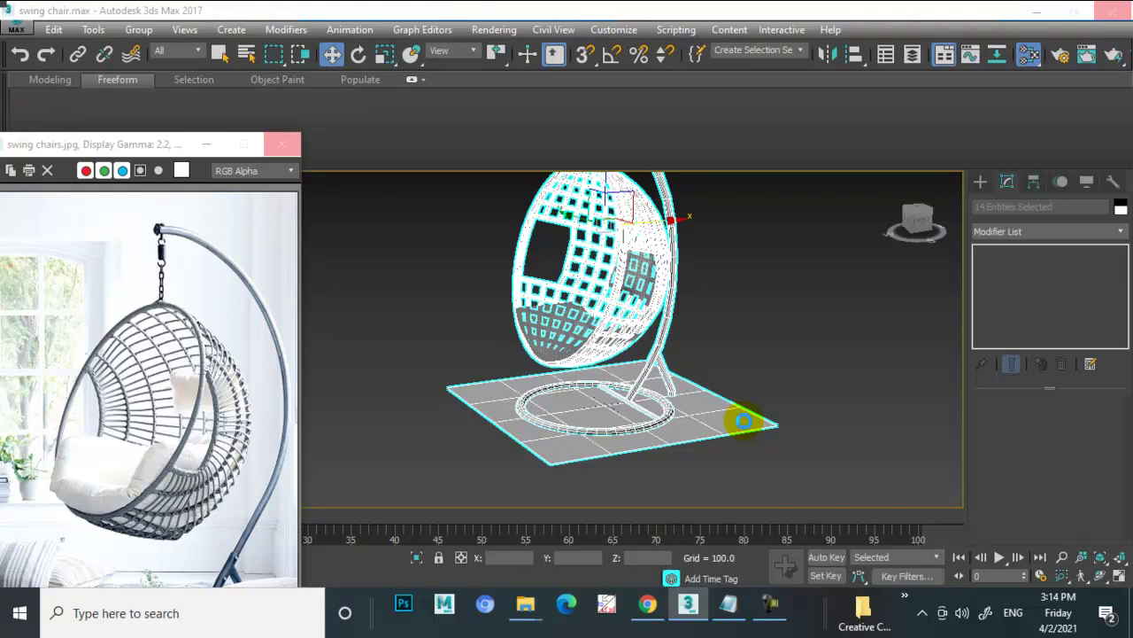
{"action": "left_click", "coordinate": [622, 306]}
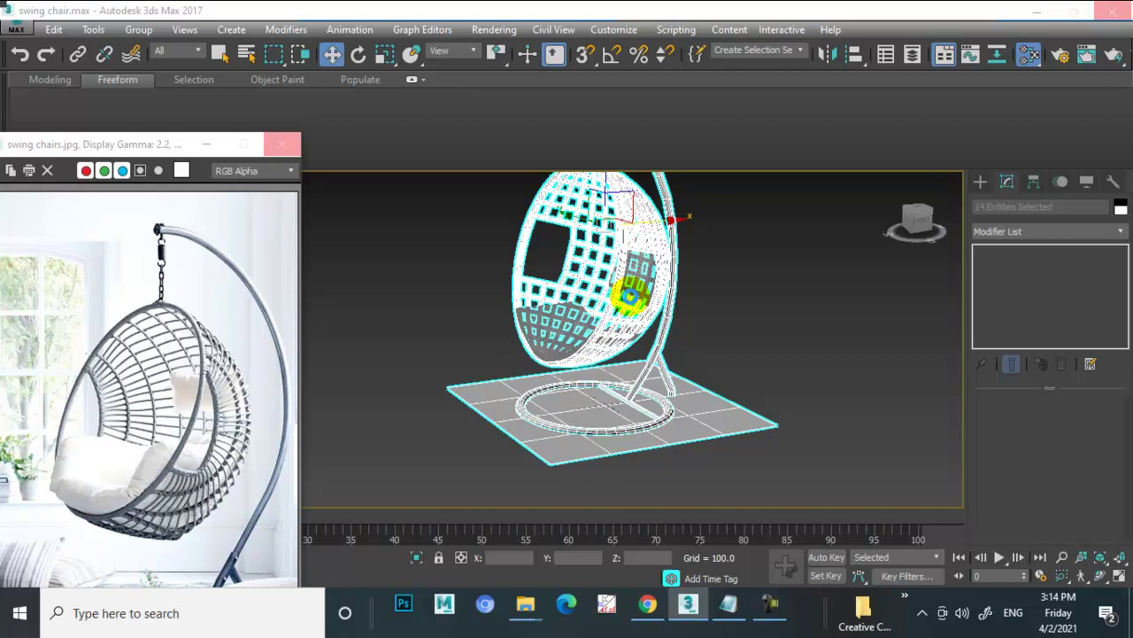
{"action": "left_click", "coordinate": [629, 295]}
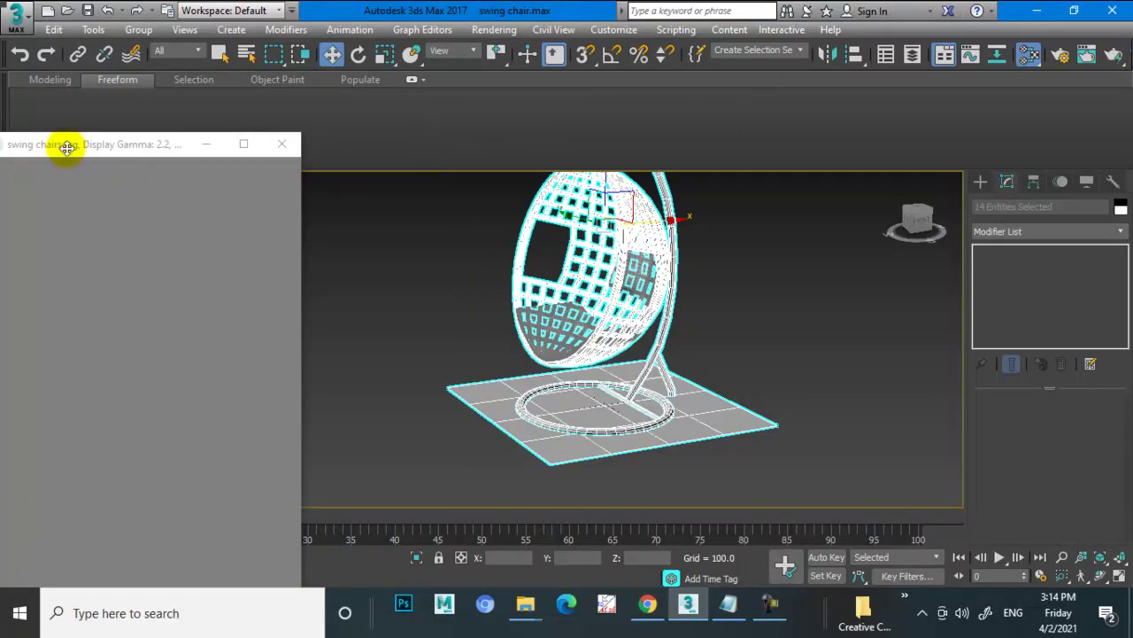
In the Slate Material Editor, add Standard Material #25 with Specular Level 67.
{"action": "key", "text": "m"}
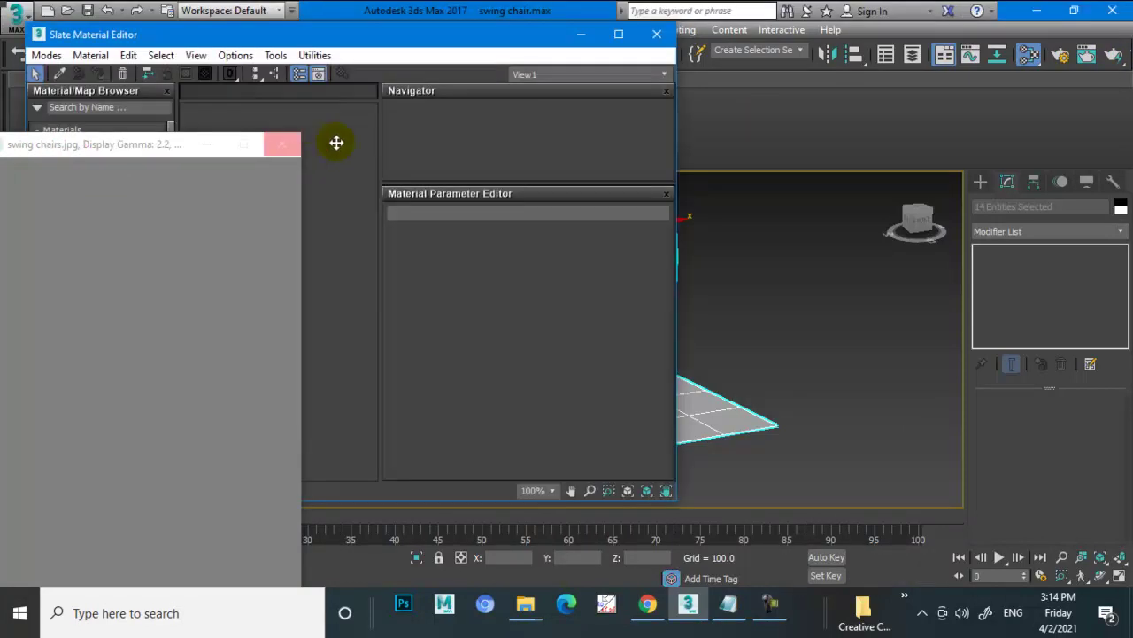
{"action": "mouse_move", "coordinate": [172, 151]}
{"action": "left_mouse_down"}
{"action": "mouse_move", "coordinate": [166, 333]}
{"action": "mouse_move", "coordinate": [169, 151]}
{"action": "left_mouse_up"}
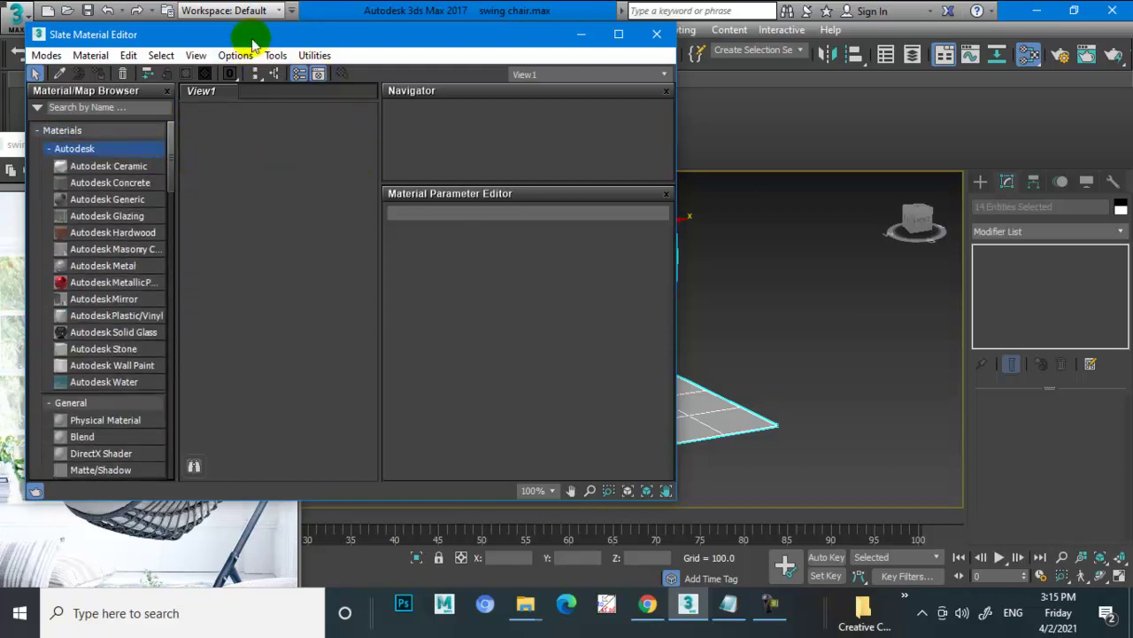
{"action": "left_click_drag", "start_coordinate": [253, 39], "coordinate": [568, 86]}
{"action": "left_click_drag", "start_coordinate": [487, 211], "coordinate": [484, 231]}
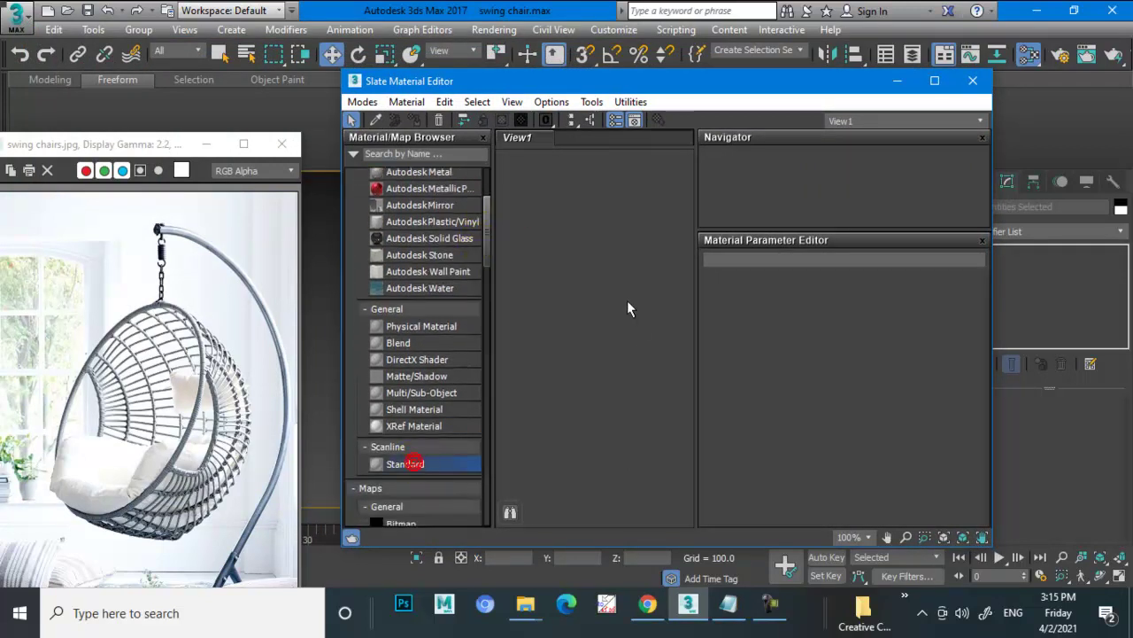
{"action": "left_click_drag", "start_coordinate": [627, 307], "coordinate": [626, 307]}
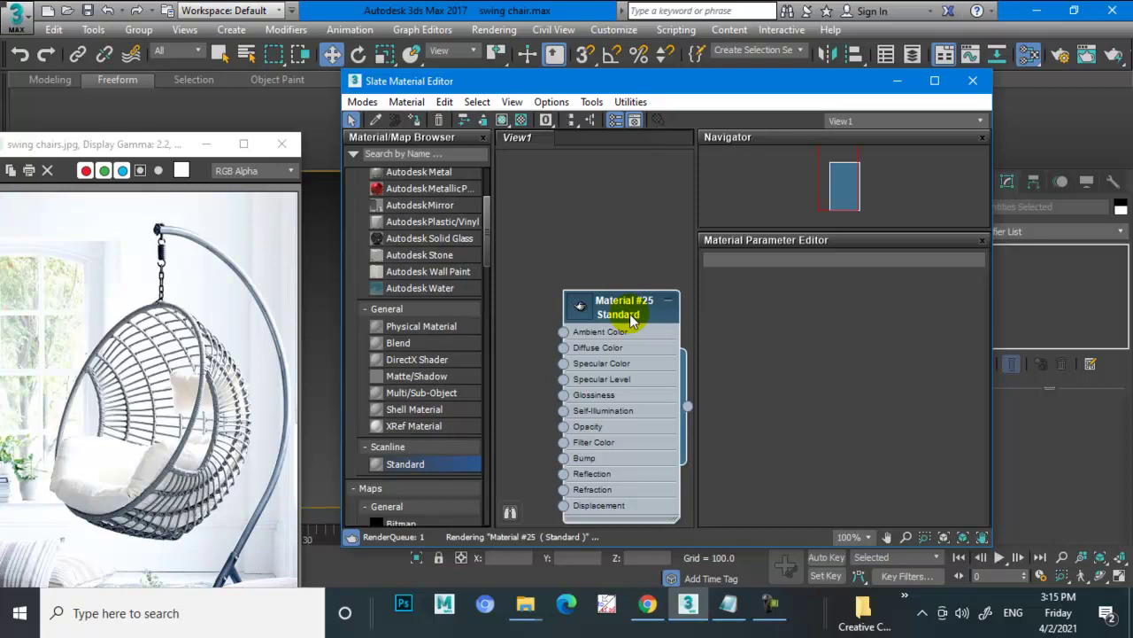
{"action": "double_click", "coordinate": [632, 321]}
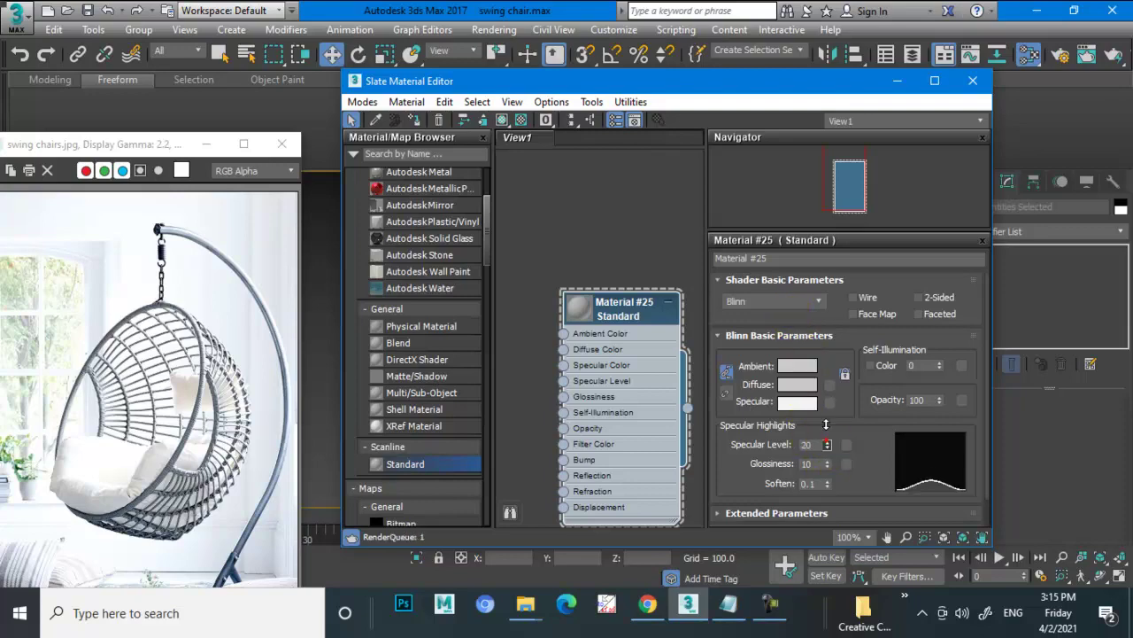
{"action": "left_click_drag", "start_coordinate": [826, 424], "coordinate": [825, 383]}
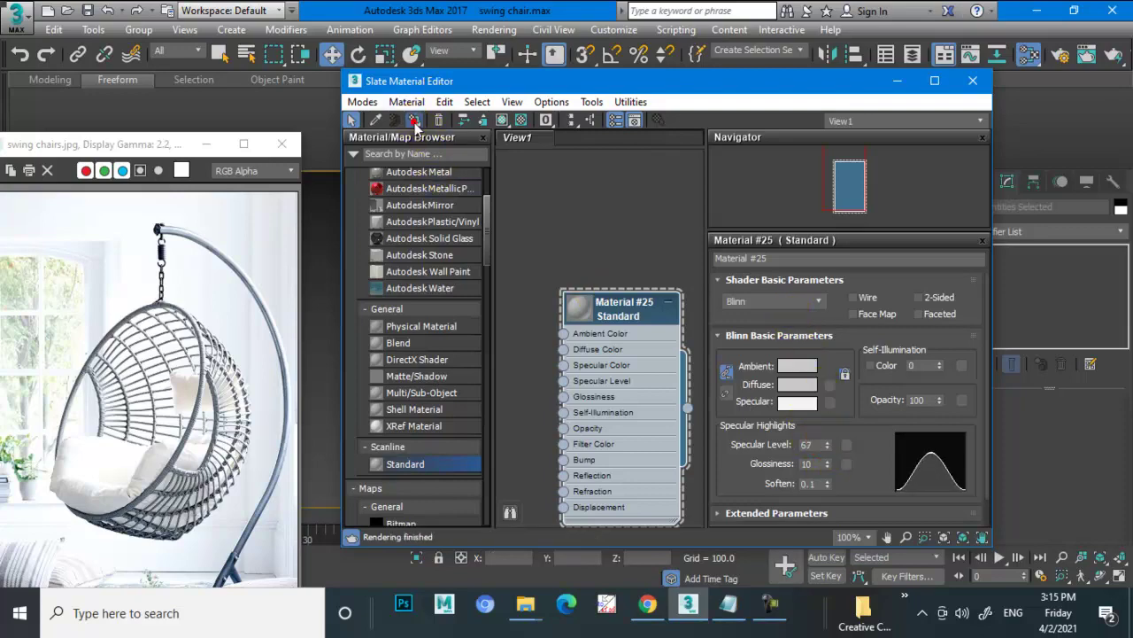
Select the pillow and the seat cushion in the scene.
{"action": "left_click", "coordinate": [897, 80]}
{"action": "left_click", "coordinate": [813, 265]}
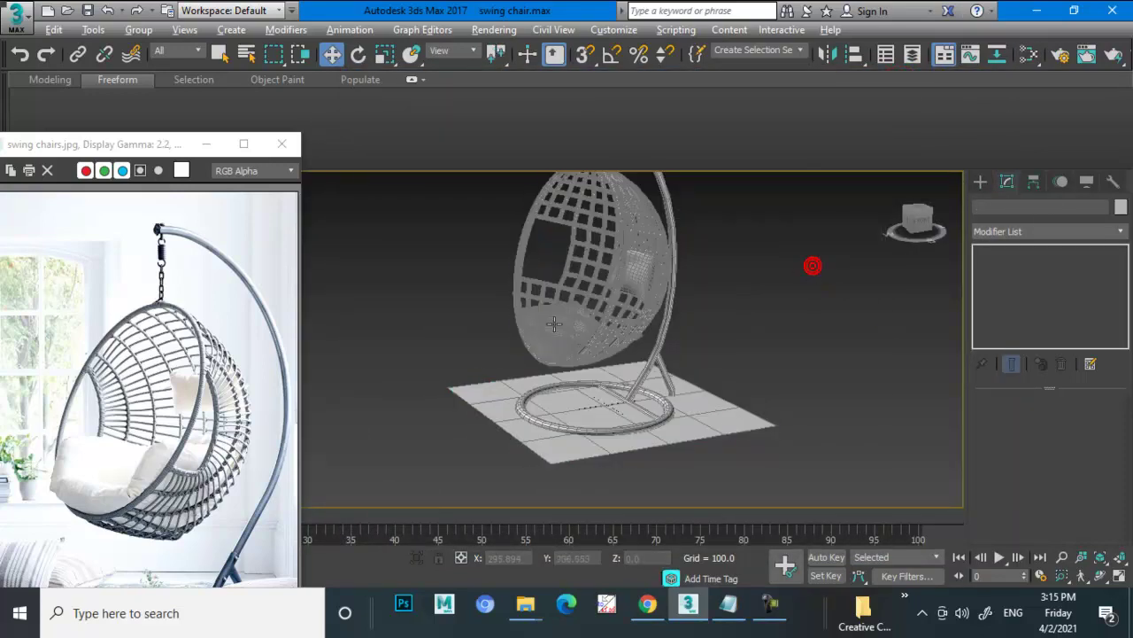
{"action": "scroll", "coordinate": [580, 309], "scroll_direction": "up", "scroll_amount": 5}
{"action": "left_click", "coordinate": [646, 211]}
{"action": "left_click", "coordinate": [576, 376], "text": "ctrl"}
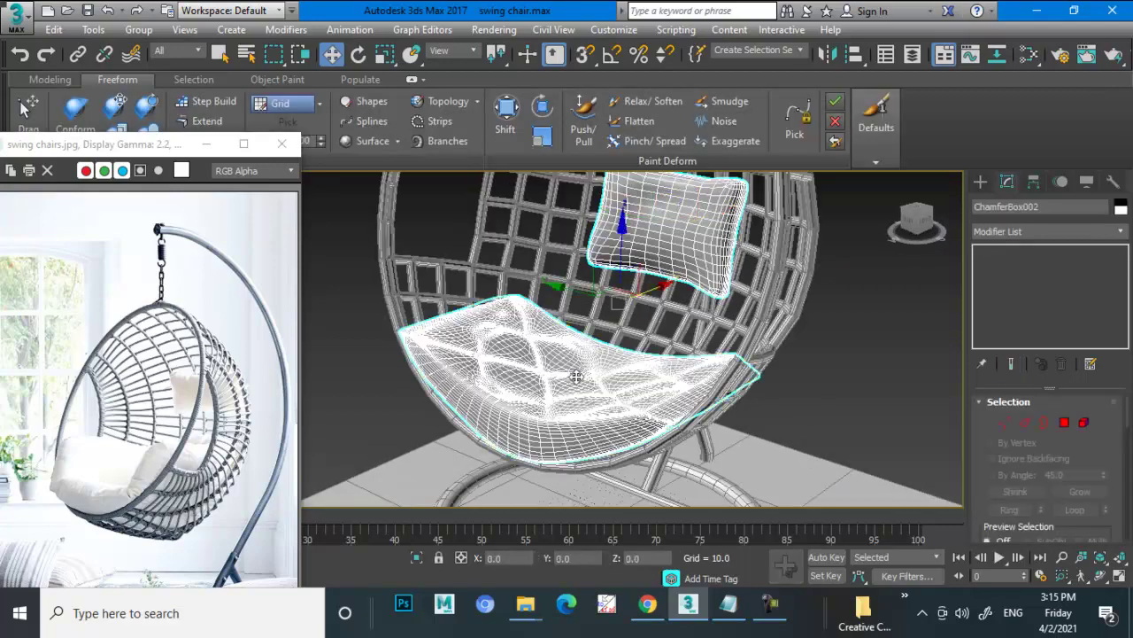
Create Material #26 with white ambient and diffuse, assign it and show it in the viewport.
{"action": "key", "text": "m"}
{"action": "left_click_drag", "start_coordinate": [607, 355], "coordinate": [615, 240]}
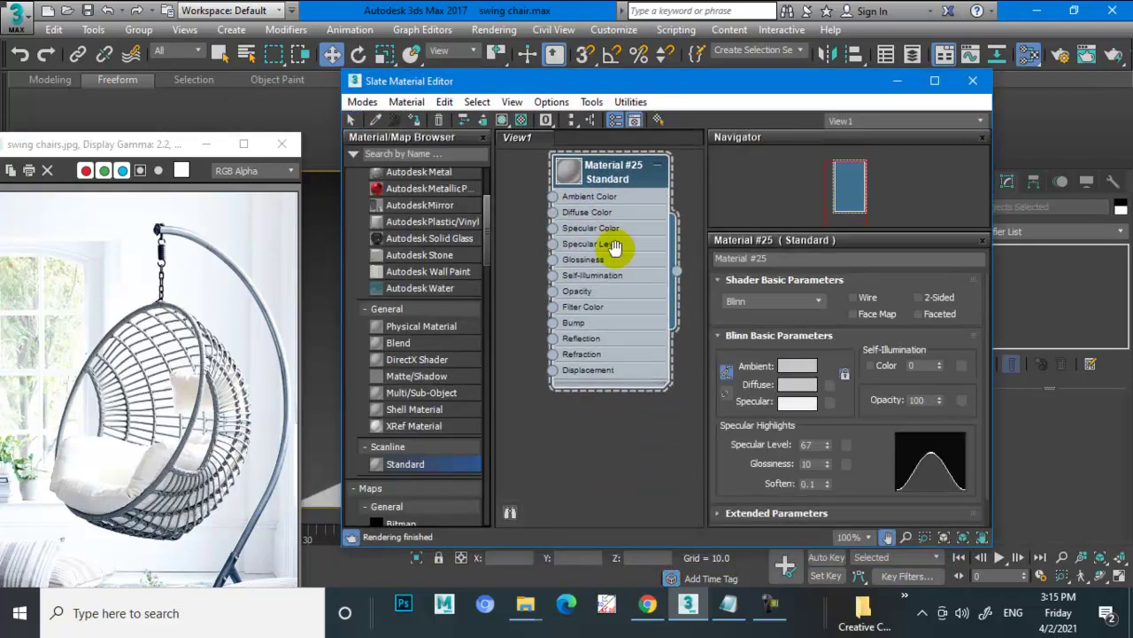
{"action": "left_click_drag", "start_coordinate": [425, 464], "coordinate": [589, 440]}
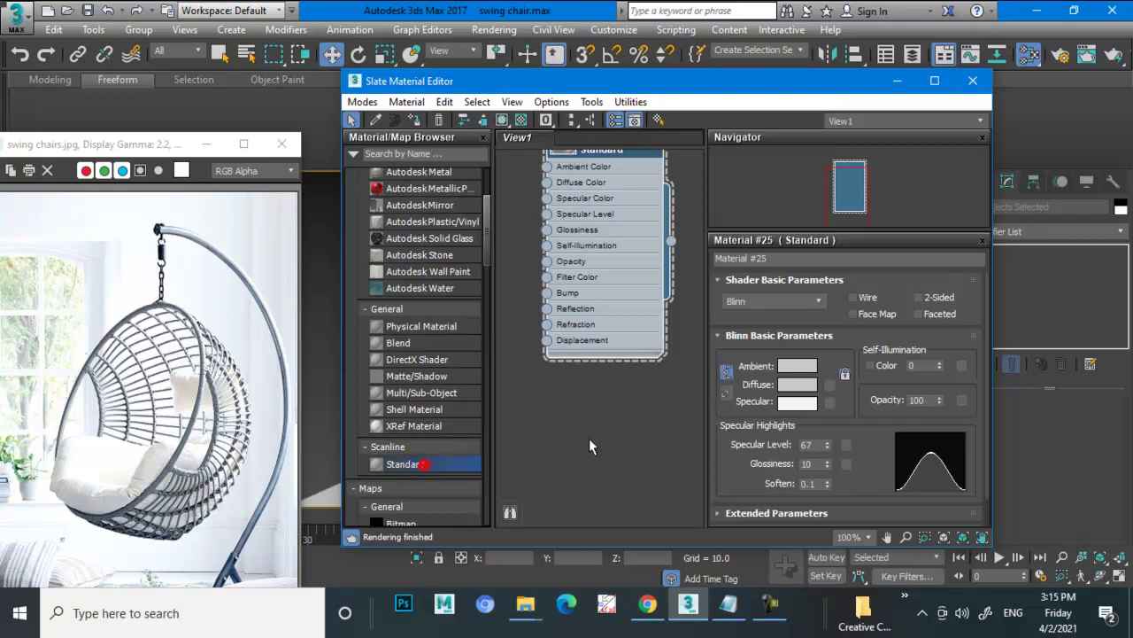
{"action": "double_click", "coordinate": [591, 440]}
{"action": "left_click", "coordinate": [797, 366]}
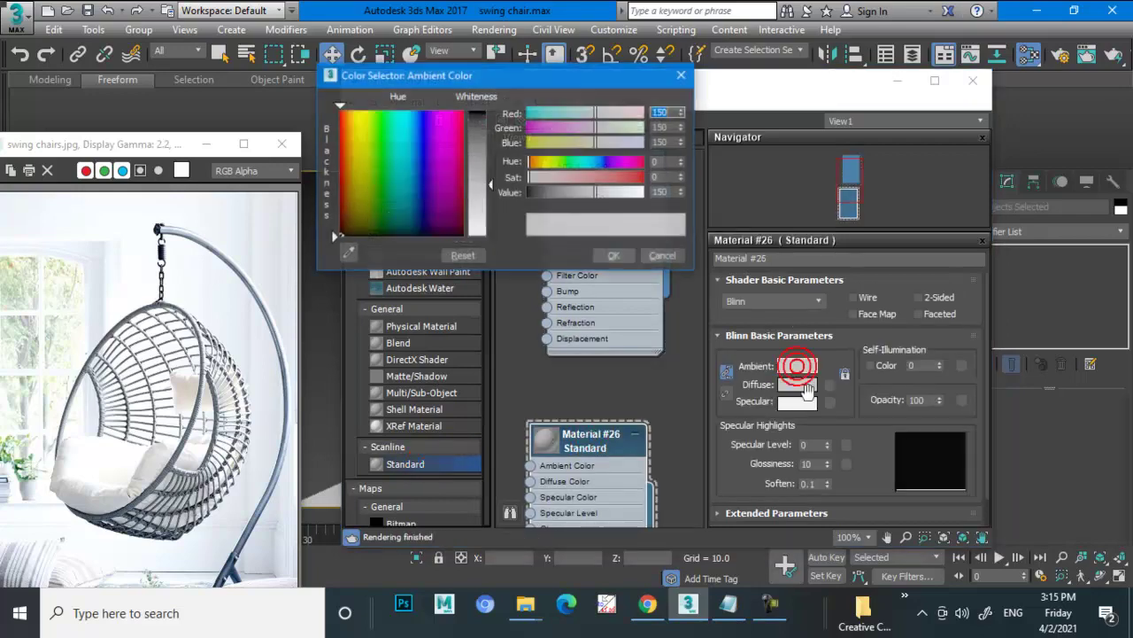
{"action": "left_click", "coordinate": [662, 255]}
{"action": "left_click", "coordinate": [797, 384]}
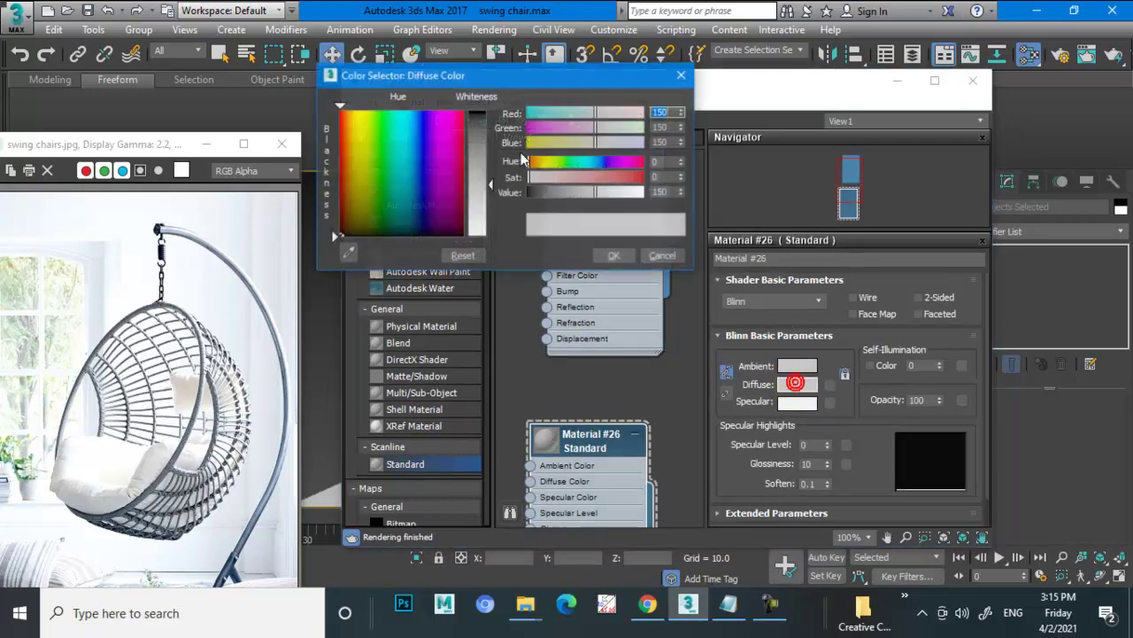
{"action": "left_click_drag", "start_coordinate": [489, 186], "coordinate": [474, 189]}
{"action": "left_click", "coordinate": [613, 255]}
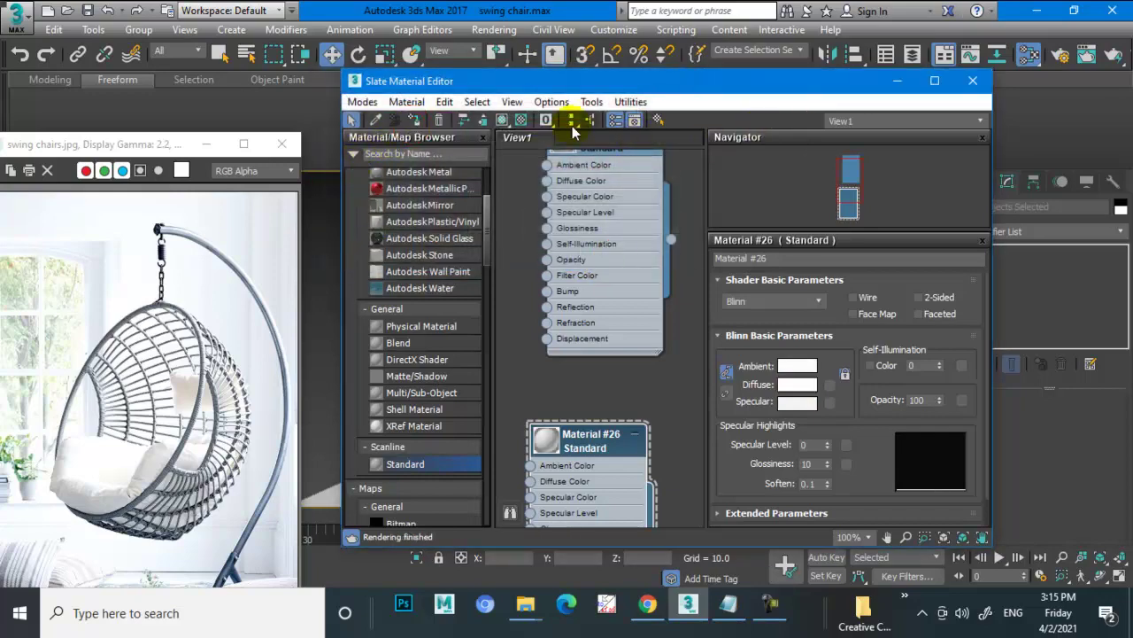
{"action": "left_click", "coordinate": [520, 121]}
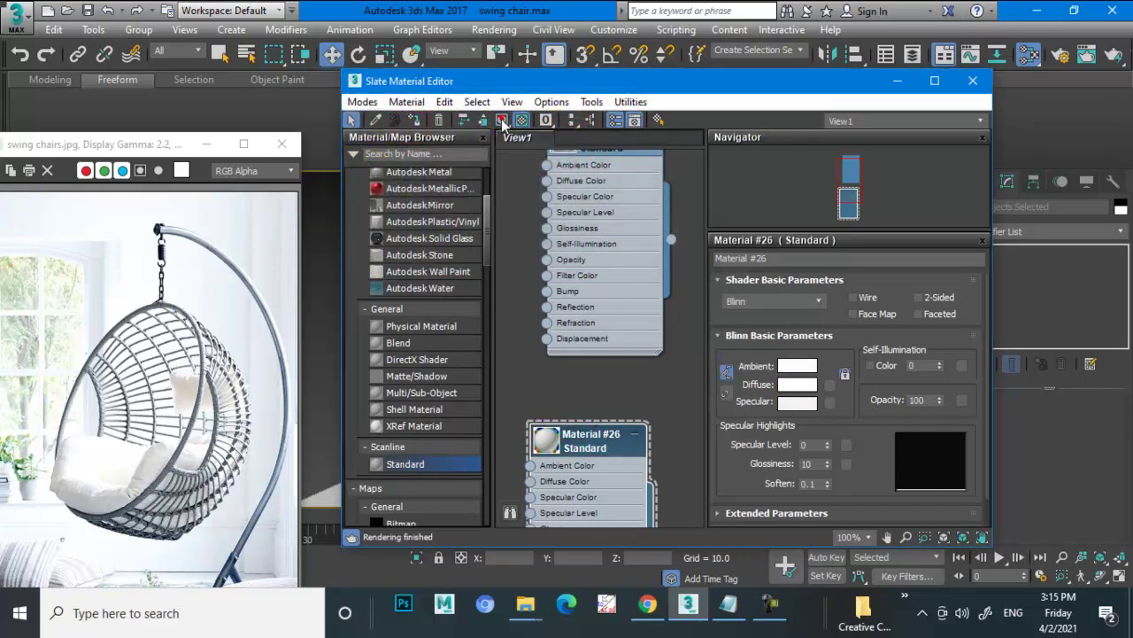
Close the material editor, orbit to the chair's side and move the reference photo up.
{"action": "left_click", "coordinate": [972, 81]}
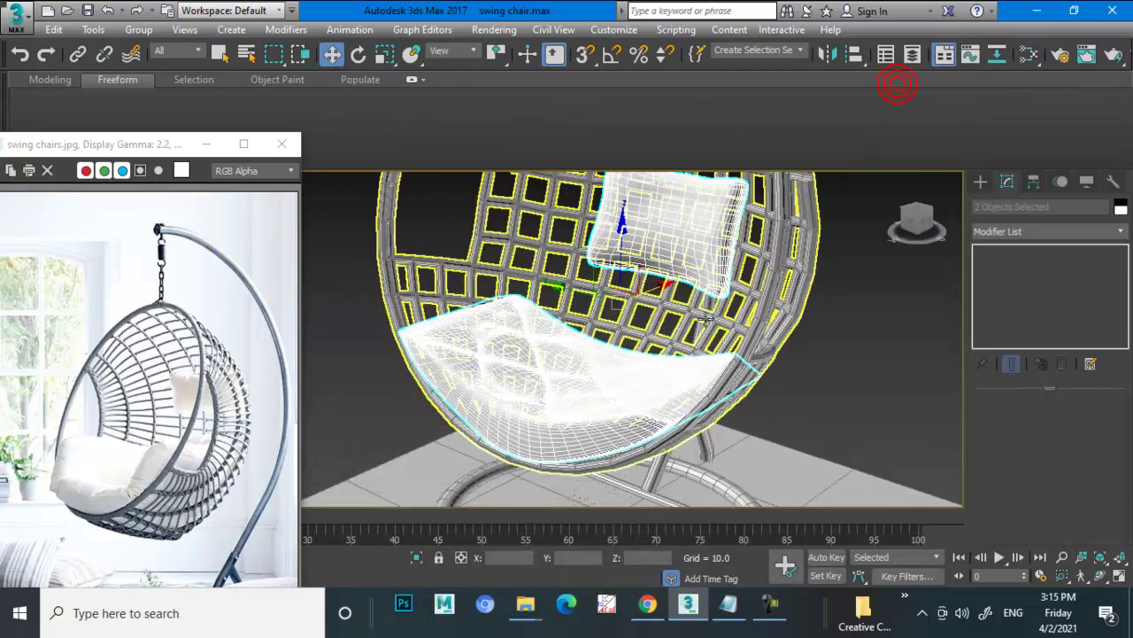
{"action": "scroll", "coordinate": [824, 328], "scroll_direction": "down", "scroll_amount": 3}
{"action": "left_click", "coordinate": [806, 317]}
{"action": "mouse_move", "coordinate": [804, 310]}
{"action": "middle_mouse_down", "text": "alt"}
{"action": "mouse_move", "coordinate": [683, 325]}
{"action": "mouse_move", "coordinate": [756, 291]}
{"action": "mouse_move", "coordinate": [763, 329]}
{"action": "middle_mouse_up", "text": "alt"}
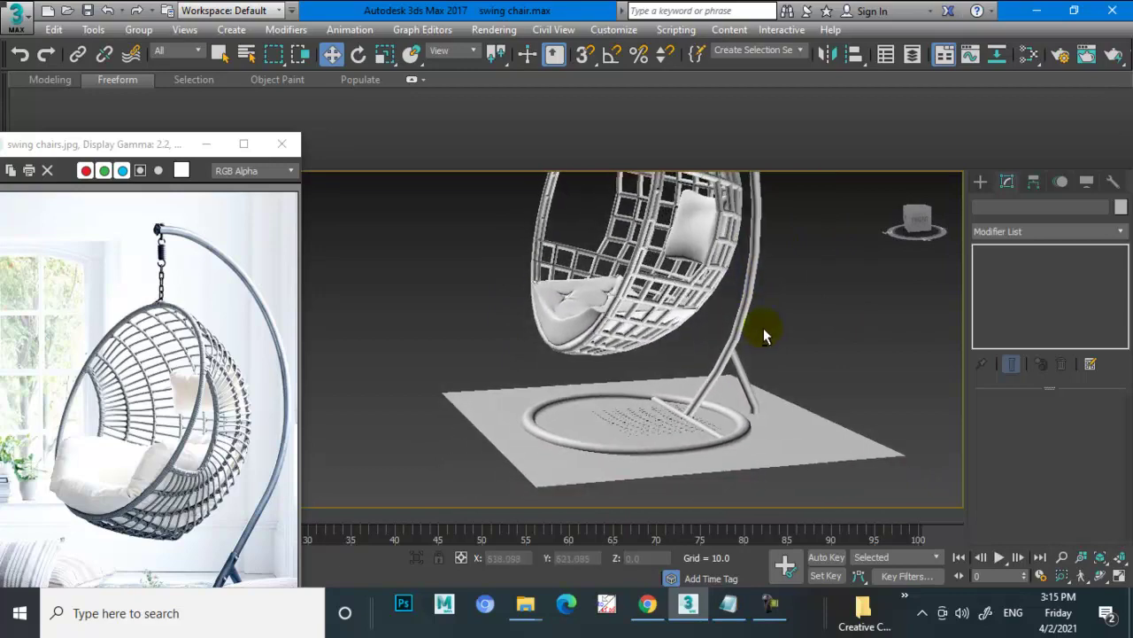
{"action": "left_click", "coordinate": [151, 336]}
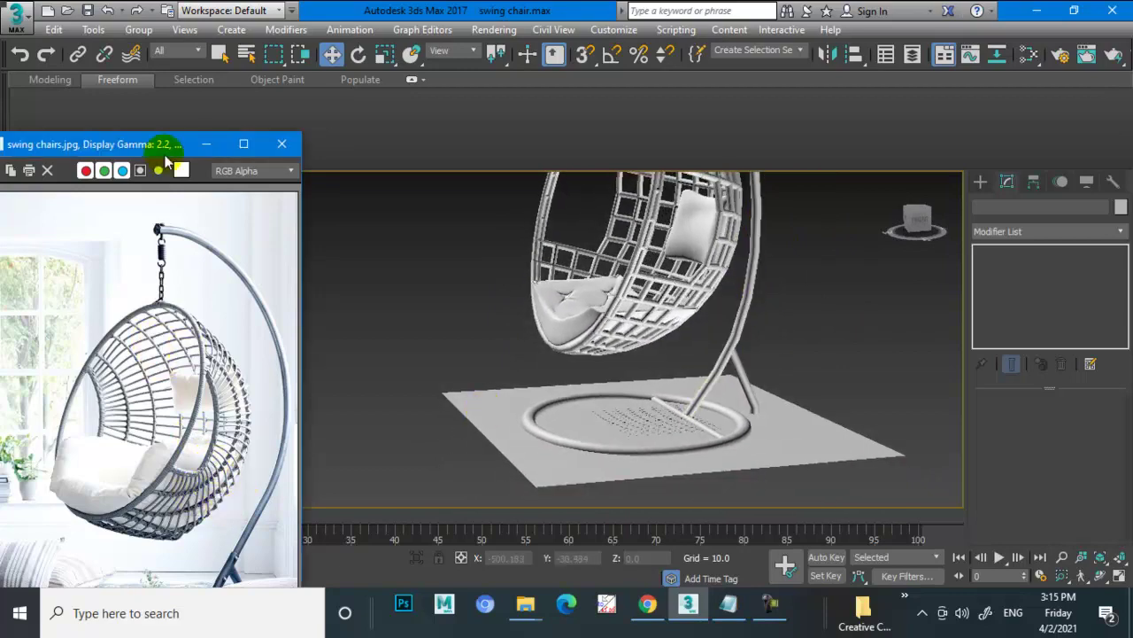
{"action": "left_click_drag", "start_coordinate": [162, 142], "coordinate": [156, 58]}
{"action": "scroll", "coordinate": [708, 379], "scroll_direction": "up", "scroll_amount": 3}
{"action": "scroll", "coordinate": [799, 399], "scroll_direction": "up", "scroll_amount": 3}
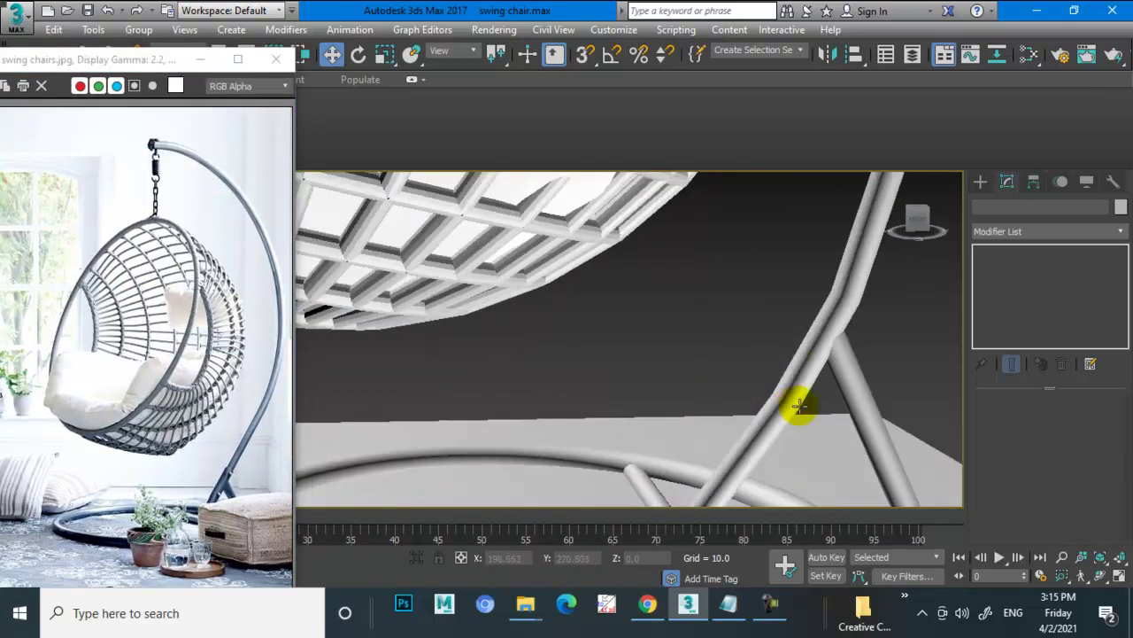
{"action": "scroll", "coordinate": [705, 377], "scroll_direction": "up", "scroll_amount": 3}
{"action": "scroll", "coordinate": [708, 379], "scroll_direction": "down", "scroll_amount": 3}
{"action": "scroll", "coordinate": [734, 392], "scroll_direction": "up", "scroll_amount": 3}
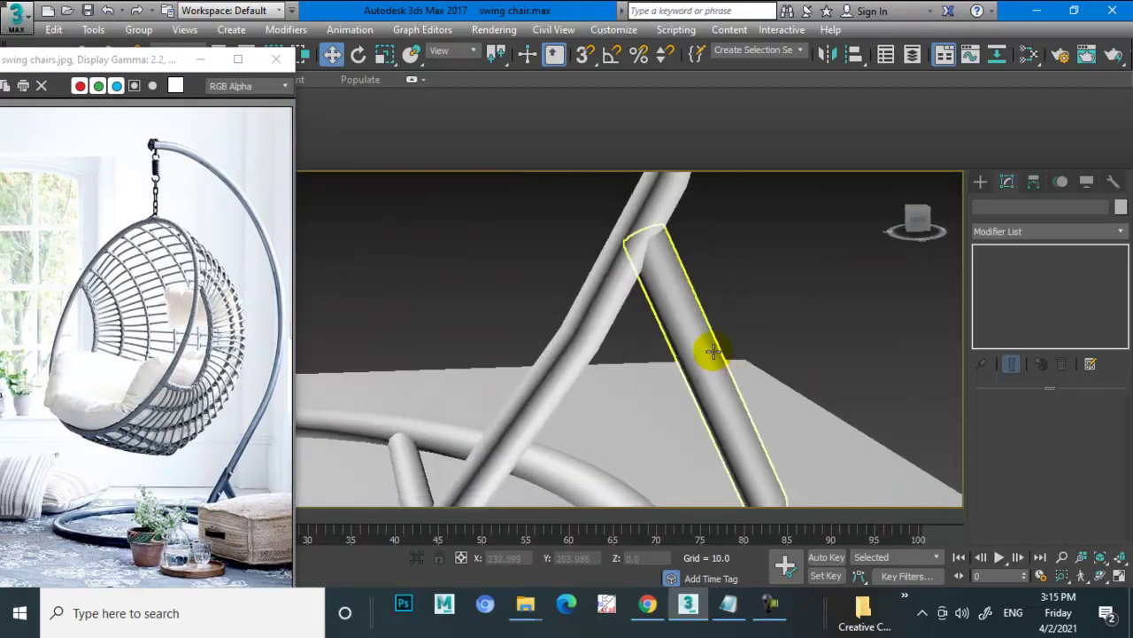
Select the curved stand tube Line002 and convert it to an Editable Poly.
{"action": "left_click", "coordinate": [679, 269]}
{"action": "left_click", "coordinate": [679, 268]}
{"action": "scroll", "coordinate": [687, 278], "scroll_direction": "down", "scroll_amount": 2}
{"action": "scroll", "coordinate": [684, 283], "scroll_direction": "down", "scroll_amount": 2}
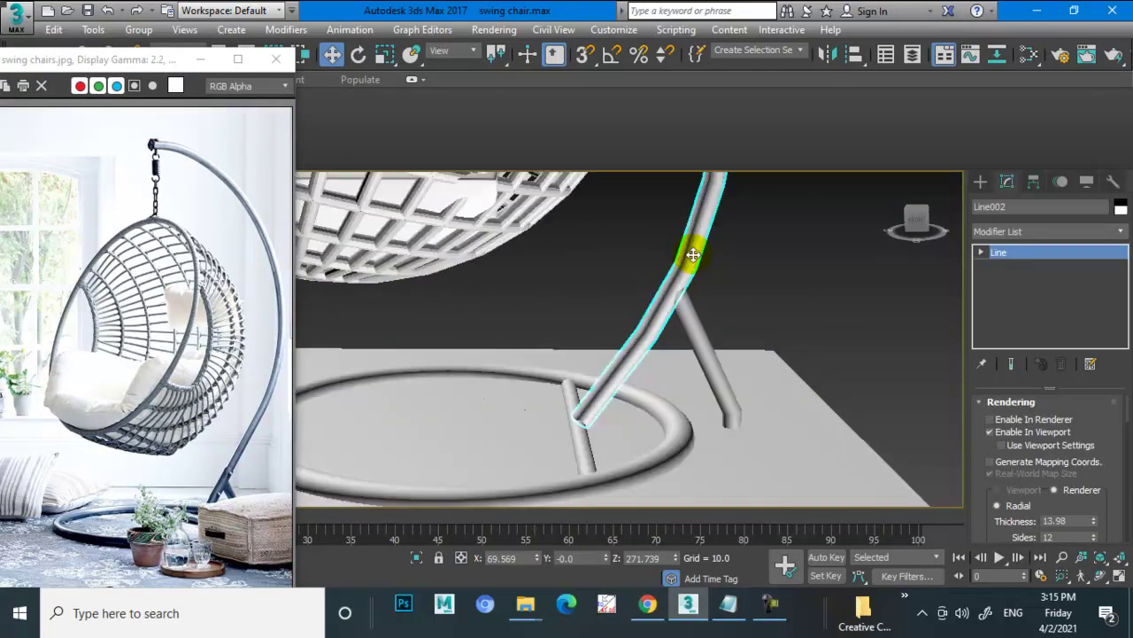
{"action": "right_click", "coordinate": [688, 249]}
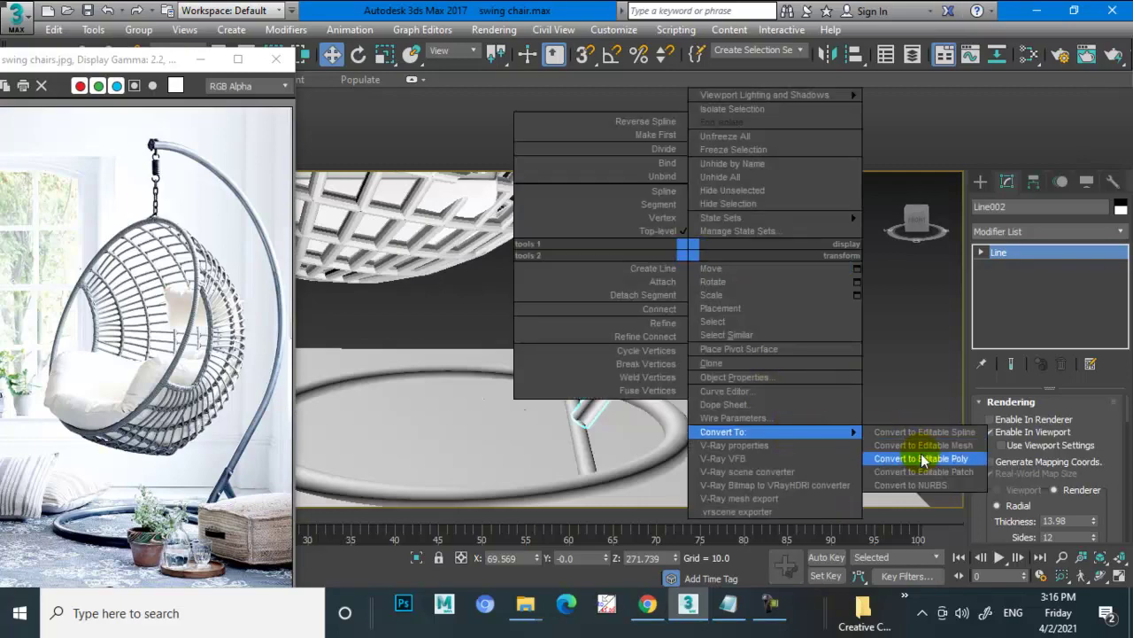
{"action": "left_click", "coordinate": [921, 459]}
{"action": "scroll", "coordinate": [684, 290], "scroll_direction": "up", "scroll_amount": 3}
{"action": "scroll", "coordinate": [641, 278], "scroll_direction": "up", "scroll_amount": 3}
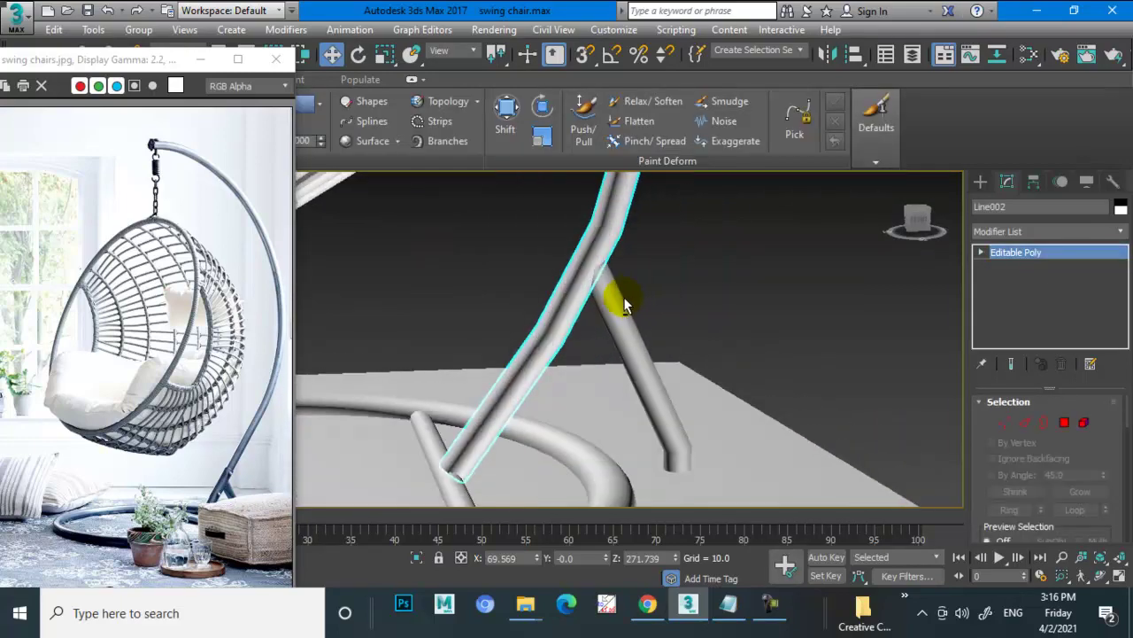
{"action": "middle_click_drag", "start_coordinate": [593, 299], "coordinate": [628, 315]}
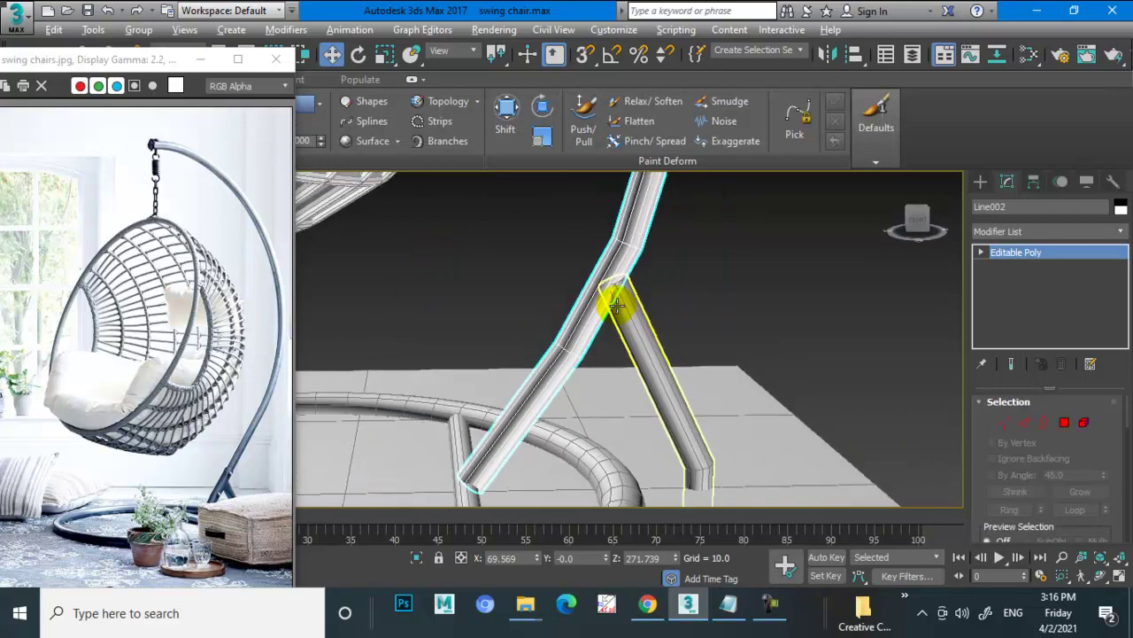
{"action": "scroll", "coordinate": [630, 314], "scroll_direction": "up", "scroll_amount": 2}
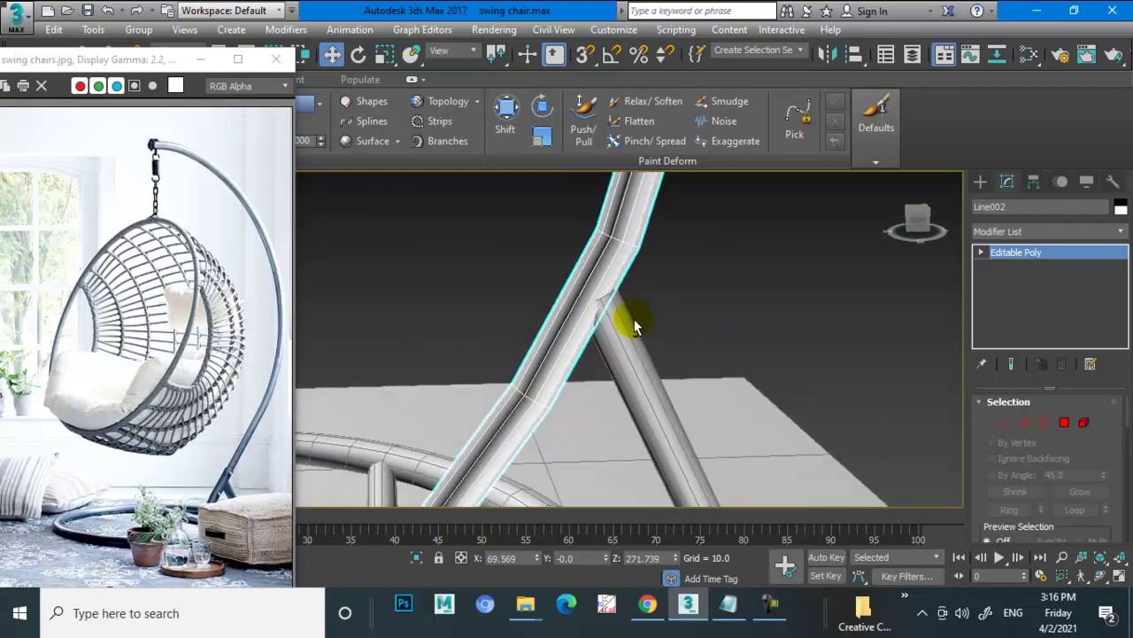
Create a Standard Primitives cylinder beside the stand.
{"action": "left_click", "coordinate": [985, 181]}
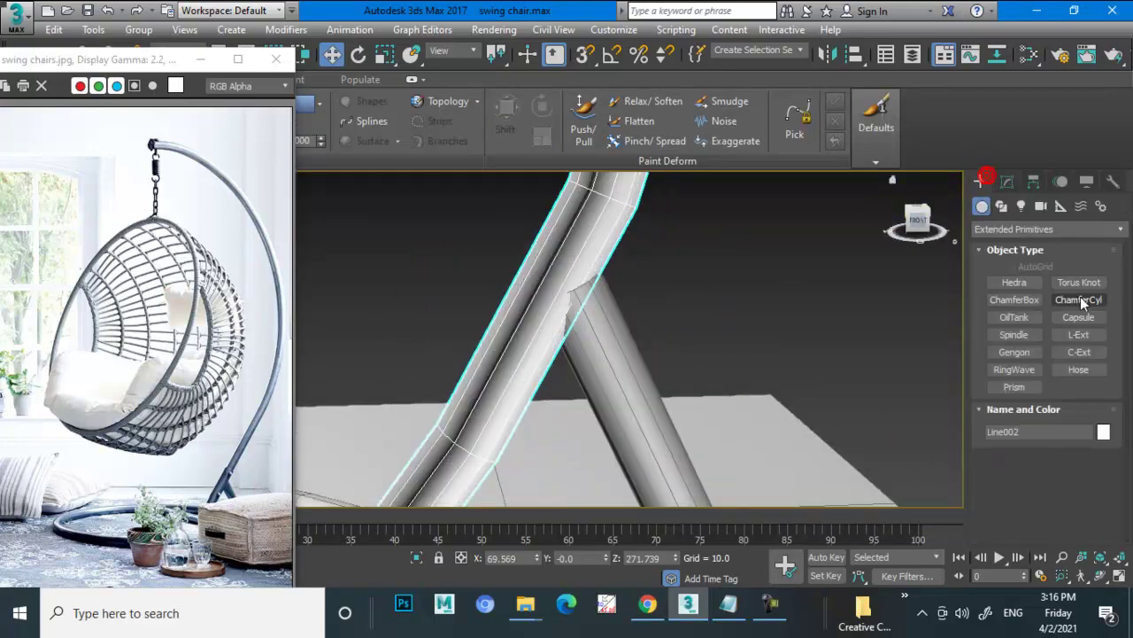
{"action": "left_click", "coordinate": [1016, 229]}
{"action": "left_click", "coordinate": [1015, 246]}
{"action": "left_click", "coordinate": [1014, 316]}
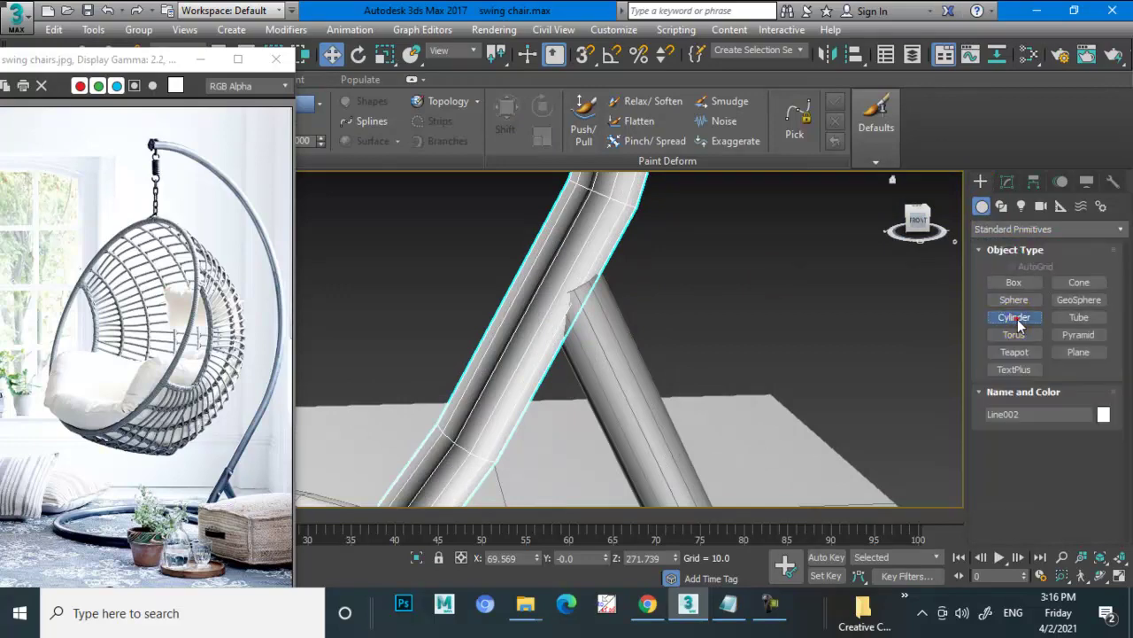
{"action": "key", "text": "alt+w"}
{"action": "key", "text": "alt+w"}
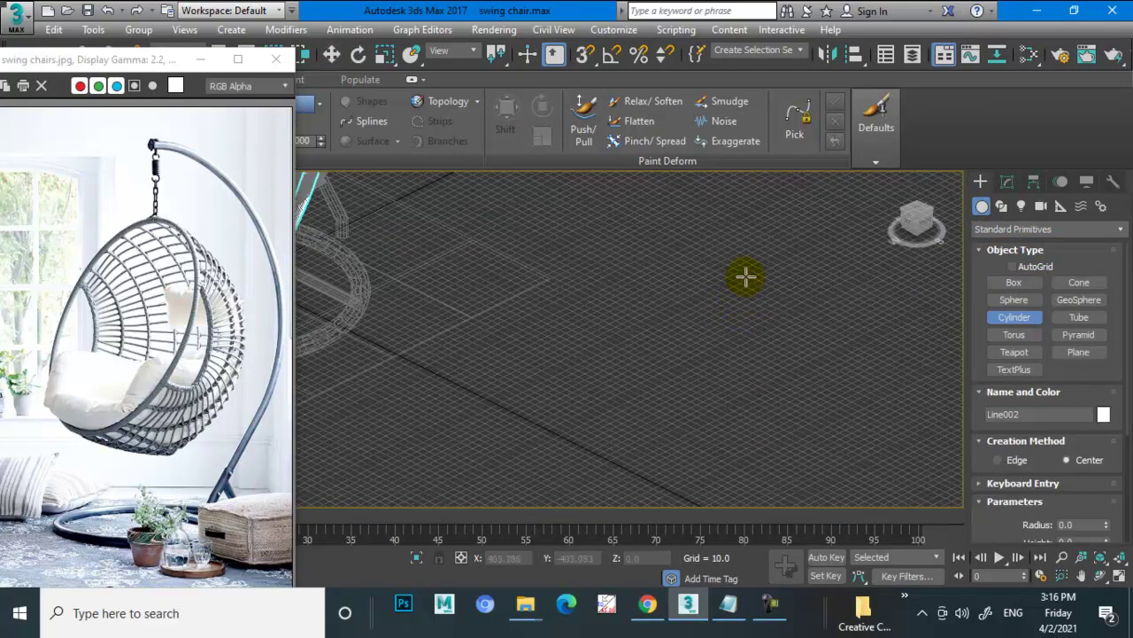
{"action": "mouse_move", "coordinate": [745, 276]}
{"action": "middle_mouse_down", "text": "alt"}
{"action": "mouse_move", "coordinate": [667, 281]}
{"action": "mouse_move", "coordinate": [734, 291]}
{"action": "mouse_move", "coordinate": [736, 372]}
{"action": "mouse_move", "coordinate": [734, 332]}
{"action": "middle_mouse_up", "text": "alt"}
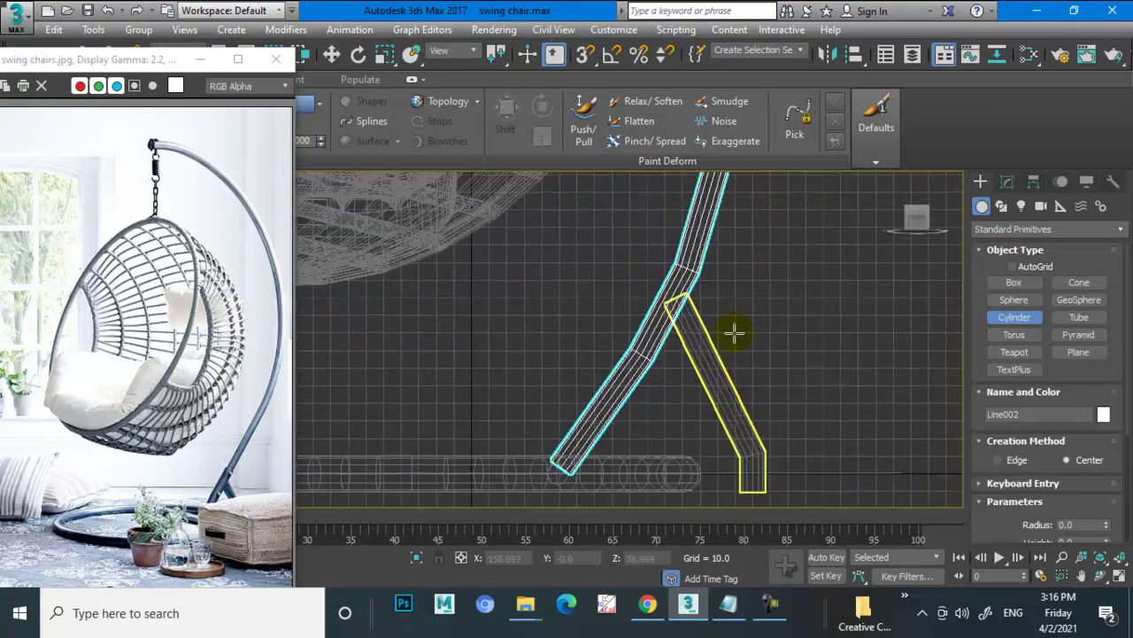
{"action": "left_click_drag", "start_coordinate": [738, 319], "coordinate": [739, 320]}
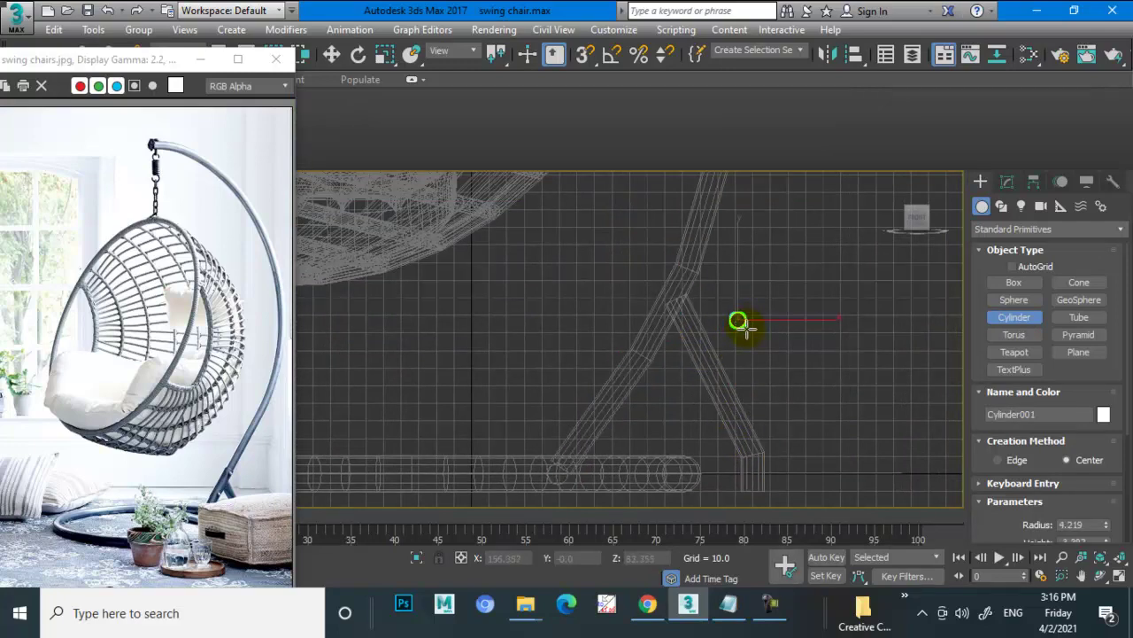
{"action": "key", "text": "w"}
Slide the new cylinder onto the chair stand's pole.
{"action": "key", "text": "alt+w"}
{"action": "key", "text": "alt+w"}
{"action": "scroll", "coordinate": [715, 380], "scroll_direction": "down", "scroll_amount": 5}
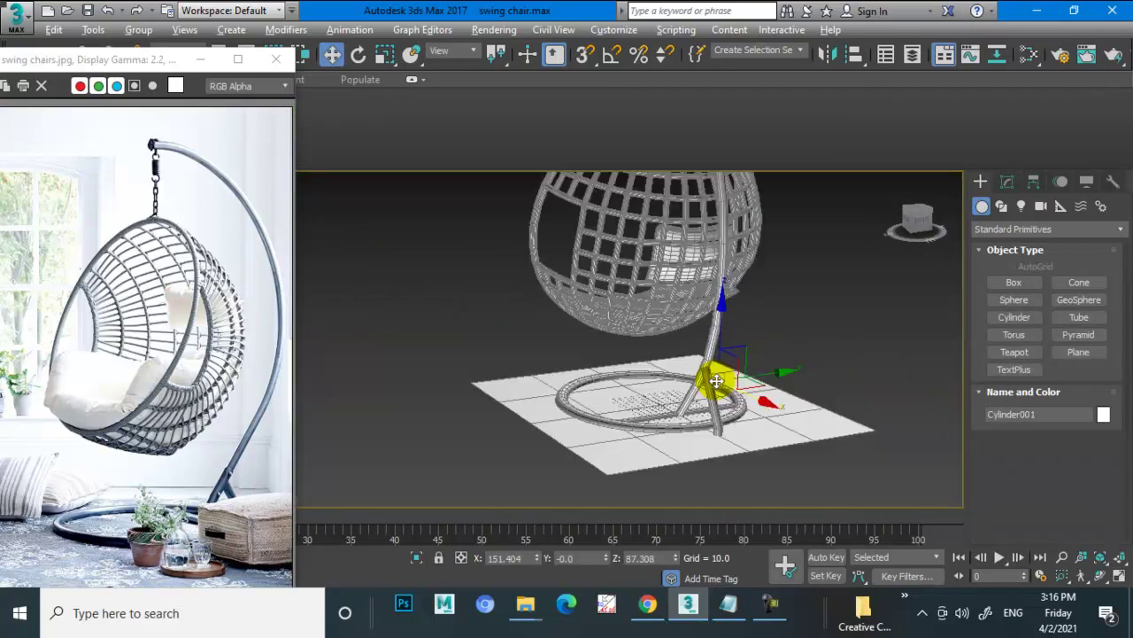
{"action": "scroll", "coordinate": [715, 381], "scroll_direction": "up", "scroll_amount": 4}
{"action": "scroll", "coordinate": [712, 361], "scroll_direction": "up", "scroll_amount": 3}
{"action": "left_click_drag", "start_coordinate": [718, 363], "coordinate": [653, 361]}
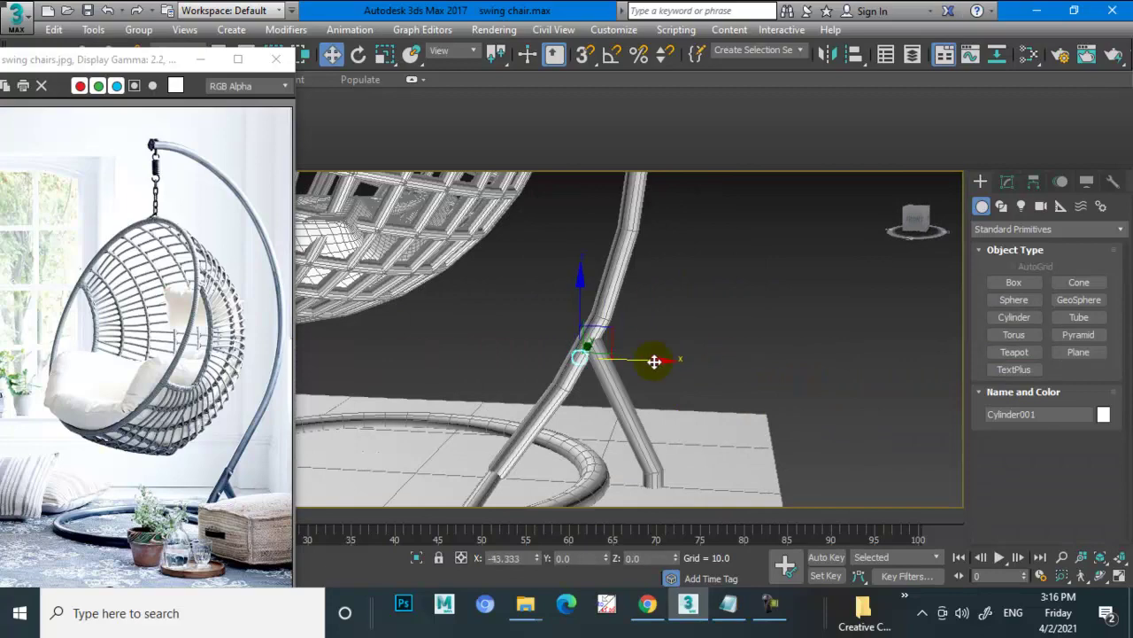
{"action": "scroll", "coordinate": [590, 389], "scroll_direction": "up", "scroll_amount": 5}
{"action": "scroll", "coordinate": [602, 389], "scroll_direction": "down", "scroll_amount": 2}
{"action": "mouse_move", "coordinate": [602, 389]}
{"action": "middle_mouse_down", "text": "alt"}
{"action": "mouse_move", "coordinate": [593, 404]}
{"action": "mouse_move", "coordinate": [607, 415]}
{"action": "mouse_move", "coordinate": [629, 393]}
{"action": "middle_mouse_up", "text": "alt"}
{"action": "scroll", "coordinate": [605, 405], "scroll_direction": "up", "scroll_amount": 3}
{"action": "scroll", "coordinate": [606, 406], "scroll_direction": "down", "scroll_amount": 4}
Fine-tune the cylinder's position where the support leg meets the pole.
{"action": "key", "text": "r"}
{"action": "key", "text": "e"}
{"action": "key", "text": "w"}
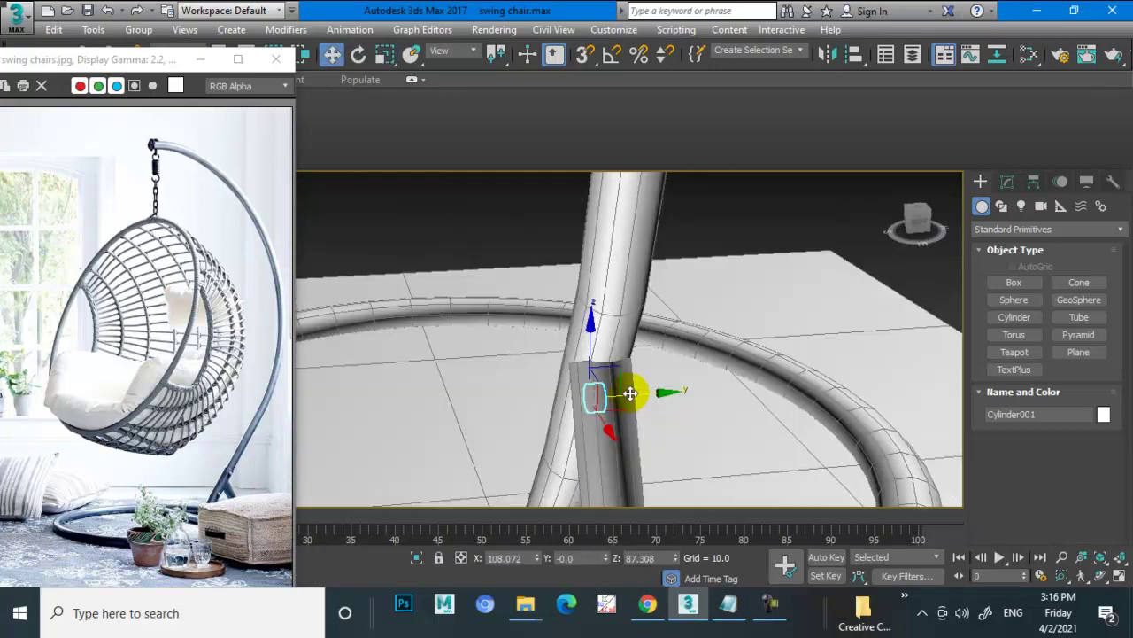
{"action": "left_click_drag", "start_coordinate": [637, 398], "coordinate": [608, 404]}
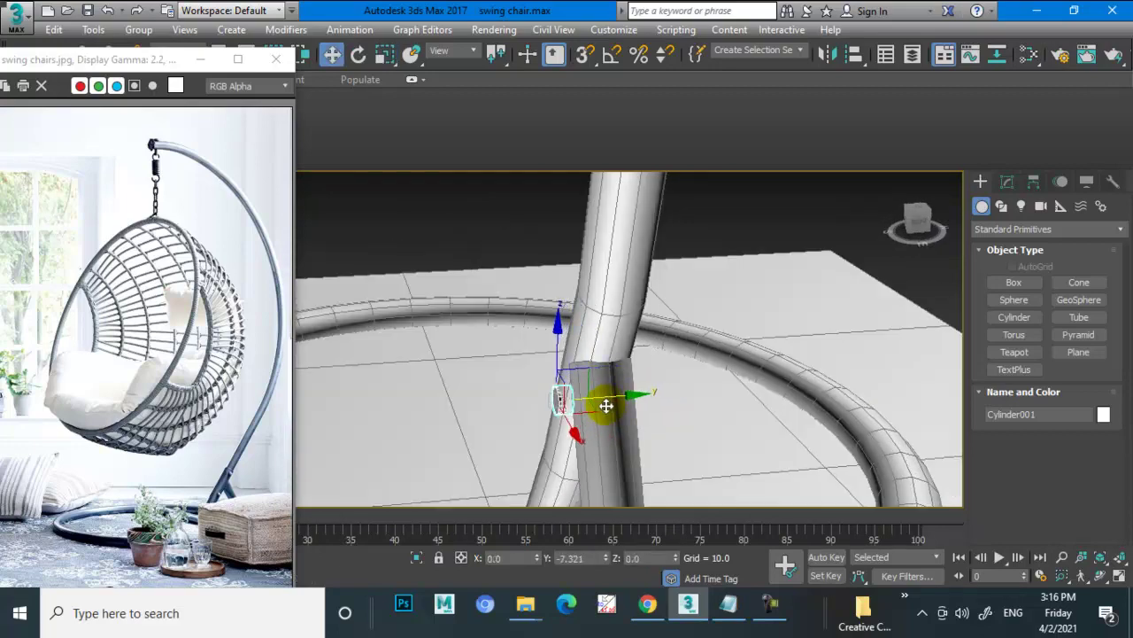
{"action": "mouse_move", "coordinate": [606, 405]}
{"action": "middle_mouse_down", "text": "alt"}
{"action": "mouse_move", "coordinate": [729, 369]}
{"action": "mouse_move", "coordinate": [690, 395]}
{"action": "mouse_move", "coordinate": [529, 381]}
{"action": "mouse_move", "coordinate": [596, 386]}
{"action": "mouse_move", "coordinate": [457, 398]}
{"action": "middle_mouse_up", "text": "alt"}
{"action": "mouse_move", "coordinate": [554, 362]}
{"action": "middle_mouse_down", "text": "alt"}
{"action": "mouse_move", "coordinate": [619, 397]}
{"action": "mouse_move", "coordinate": [477, 428]}
{"action": "mouse_move", "coordinate": [570, 354]}
{"action": "middle_mouse_up", "text": "alt"}
{"action": "left_click_drag", "start_coordinate": [481, 321], "coordinate": [485, 321]}
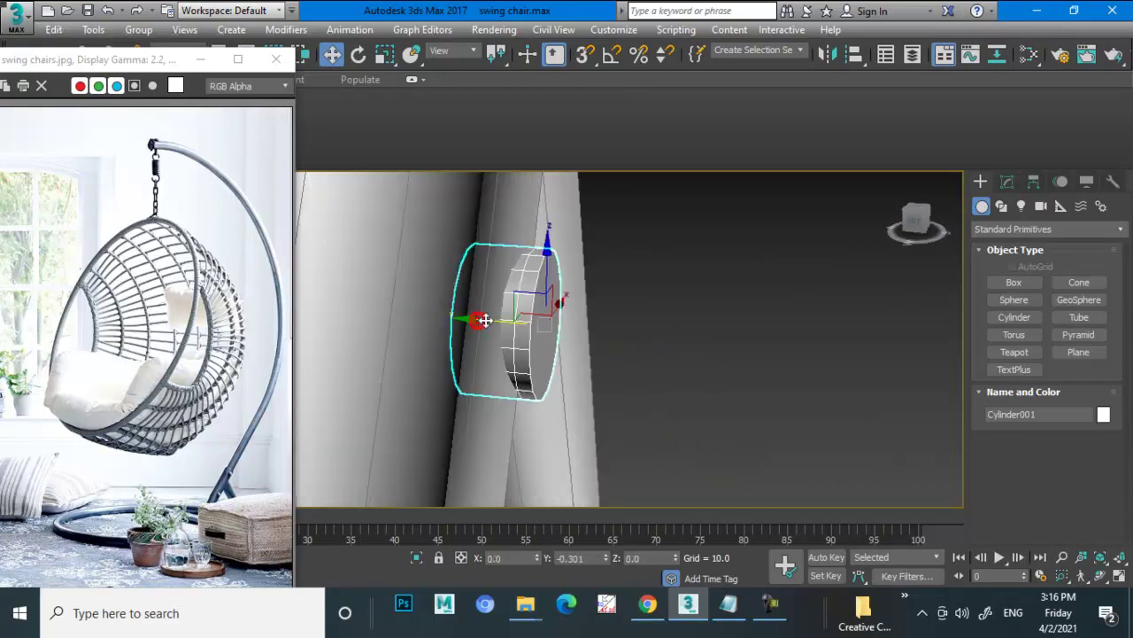
{"action": "mouse_move", "coordinate": [485, 321]}
{"action": "middle_mouse_down", "text": "alt"}
{"action": "mouse_move", "coordinate": [671, 328]}
{"action": "mouse_move", "coordinate": [774, 292]}
{"action": "middle_mouse_up", "text": "alt"}
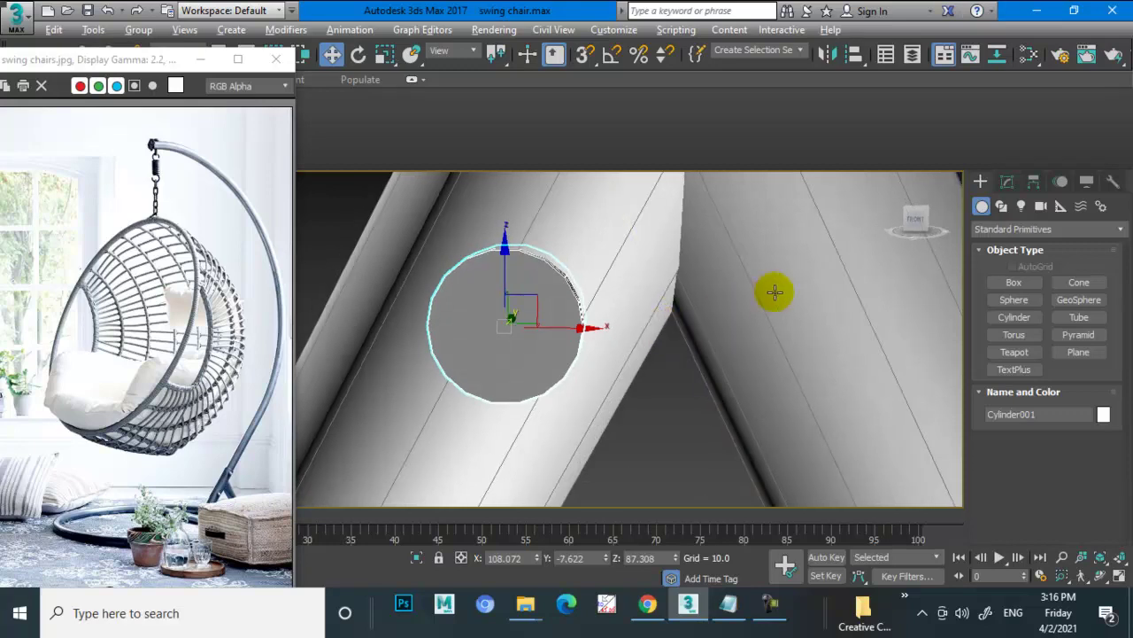
Shift-drag the cylinder downward to clone it, bringing up Clone Options.
{"action": "key", "text": "alt+w"}
{"action": "scroll", "coordinate": [826, 268], "scroll_direction": "up", "scroll_amount": 3}
{"action": "key", "text": "alt+w"}
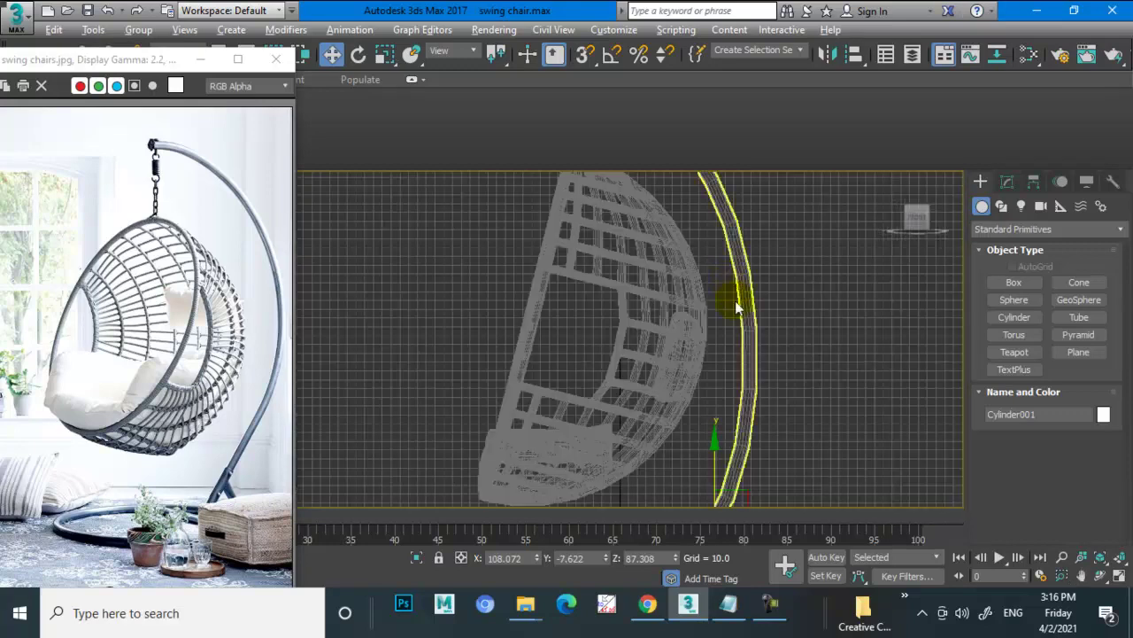
{"action": "key", "text": "z"}
{"action": "scroll", "coordinate": [749, 210], "scroll_direction": "down", "scroll_amount": 3}
{"action": "mouse_move", "coordinate": [749, 210]}
{"action": "middle_mouse_down", "text": "alt"}
{"action": "mouse_move", "coordinate": [703, 296]}
{"action": "mouse_move", "coordinate": [716, 291]}
{"action": "mouse_move", "coordinate": [729, 223]}
{"action": "middle_mouse_up", "text": "alt"}
{"action": "left_click_drag", "start_coordinate": [729, 224], "coordinate": [683, 289], "text": "shift"}
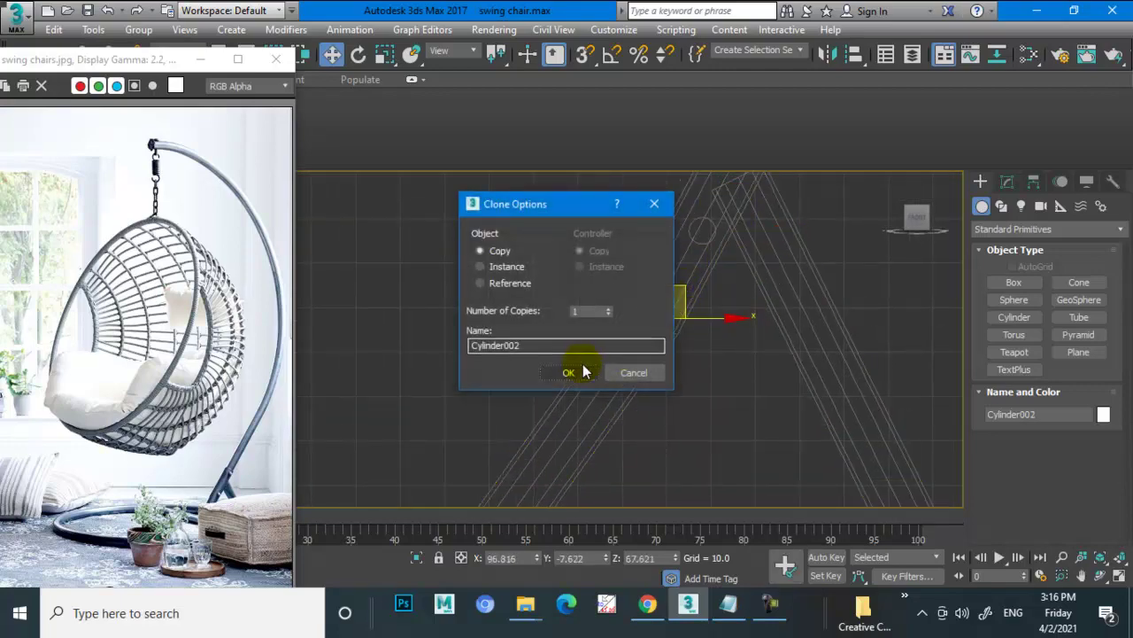
Confirm the copy as Cylinder002 and check its placement on the legs and base.
{"action": "left_click", "coordinate": [579, 369]}
{"action": "key", "text": "alt+w"}
{"action": "key", "text": "alt+w"}
{"action": "scroll", "coordinate": [781, 381], "scroll_direction": "down", "scroll_amount": 3}
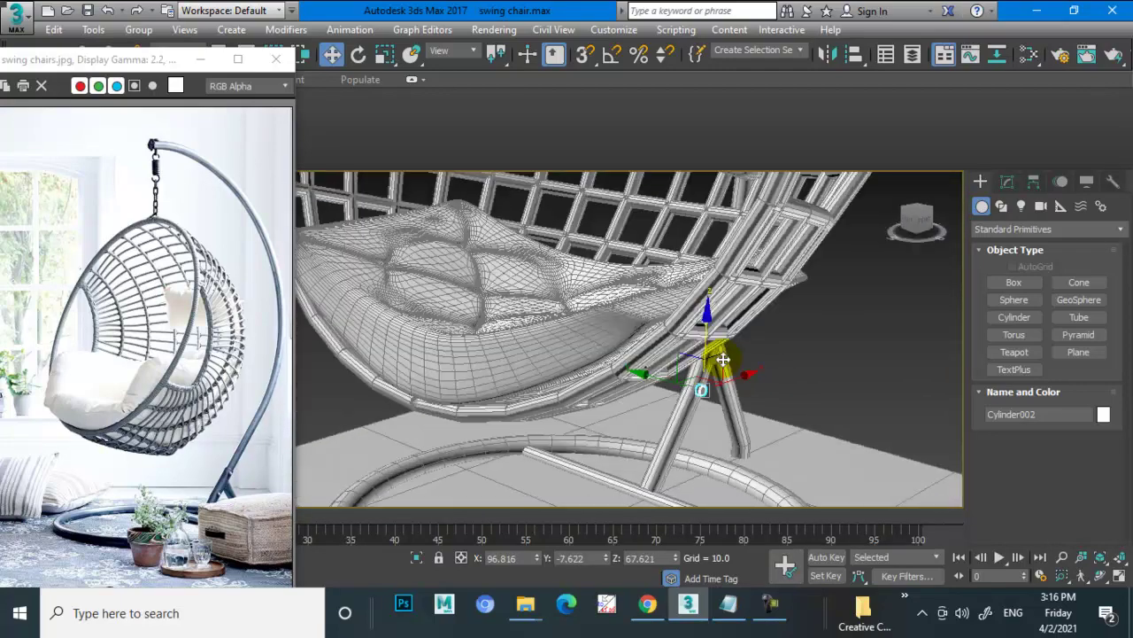
{"action": "mouse_move", "coordinate": [708, 379]}
{"action": "middle_mouse_down", "text": "alt"}
{"action": "mouse_move", "coordinate": [746, 400]}
{"action": "mouse_move", "coordinate": [698, 329]}
{"action": "mouse_move", "coordinate": [716, 309]}
{"action": "mouse_move", "coordinate": [625, 311]}
{"action": "mouse_move", "coordinate": [673, 289]}
{"action": "mouse_move", "coordinate": [661, 450]}
{"action": "mouse_move", "coordinate": [652, 354]}
{"action": "mouse_move", "coordinate": [670, 322]}
{"action": "mouse_move", "coordinate": [708, 328]}
{"action": "mouse_move", "coordinate": [652, 345]}
{"action": "middle_mouse_up", "text": "alt"}
{"action": "scroll", "coordinate": [698, 329], "scroll_direction": "up", "scroll_amount": 3}
{"action": "scroll", "coordinate": [653, 342], "scroll_direction": "up", "scroll_amount": 5}
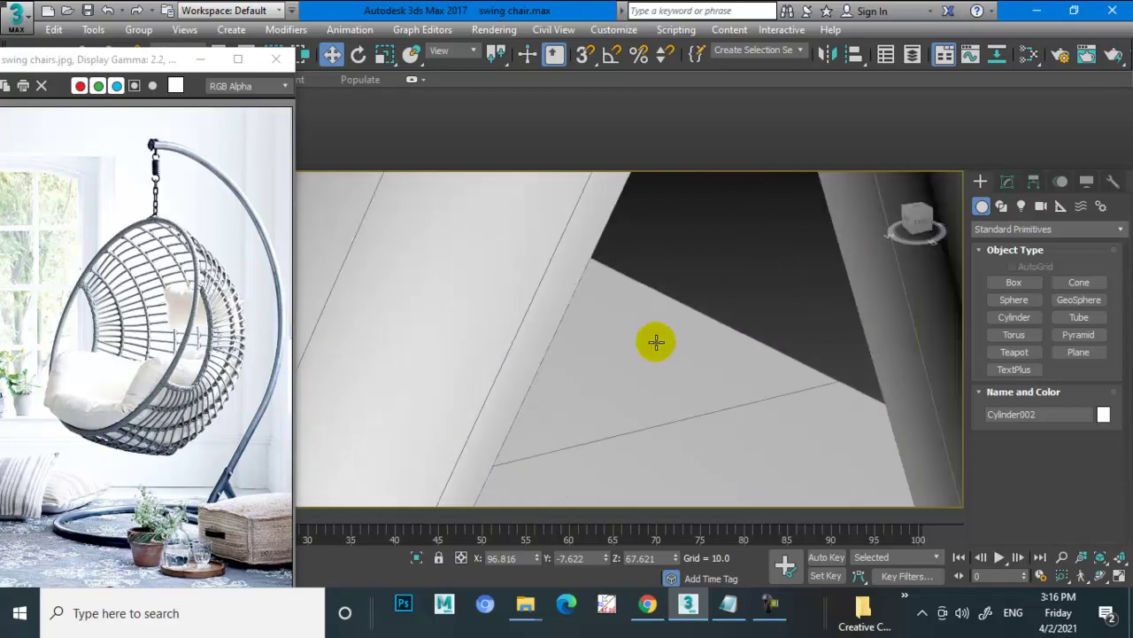
{"action": "scroll", "coordinate": [656, 341], "scroll_direction": "down", "scroll_amount": 7}
{"action": "scroll", "coordinate": [653, 338], "scroll_direction": "up", "scroll_amount": 2}
{"action": "scroll", "coordinate": [653, 337], "scroll_direction": "down", "scroll_amount": 2}
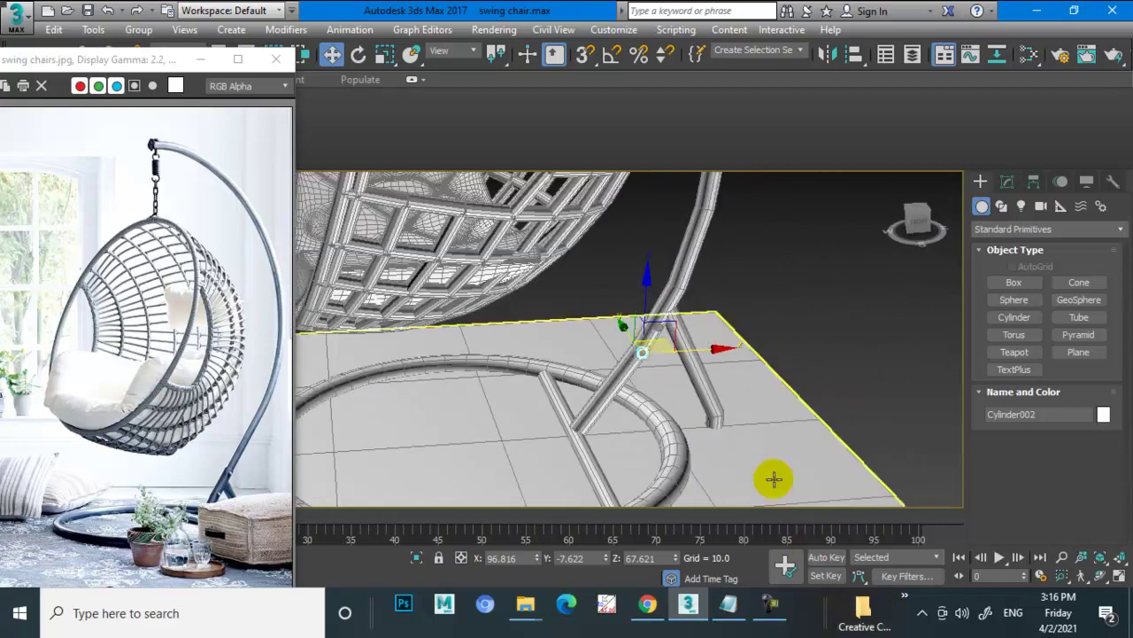
{"action": "scroll", "coordinate": [652, 380], "scroll_direction": "down", "scroll_amount": 3}
View the whole hanging chair from above with nothing selected.
{"action": "mouse_move", "coordinate": [652, 380]}
{"action": "middle_mouse_down", "text": "alt"}
{"action": "mouse_move", "coordinate": [766, 300]}
{"action": "mouse_move", "coordinate": [744, 390]}
{"action": "mouse_move", "coordinate": [732, 390]}
{"action": "middle_mouse_up", "text": "alt"}
{"action": "scroll", "coordinate": [684, 375], "scroll_direction": "down", "scroll_amount": 2}
{"action": "left_click", "coordinate": [742, 301]}
{"action": "scroll", "coordinate": [732, 390], "scroll_direction": "down", "scroll_amount": 3}
Enlarge the viewport with Expert mode (Ctrl+X) and minimize the reference photo window.
{"action": "key", "text": "ctrl+x"}
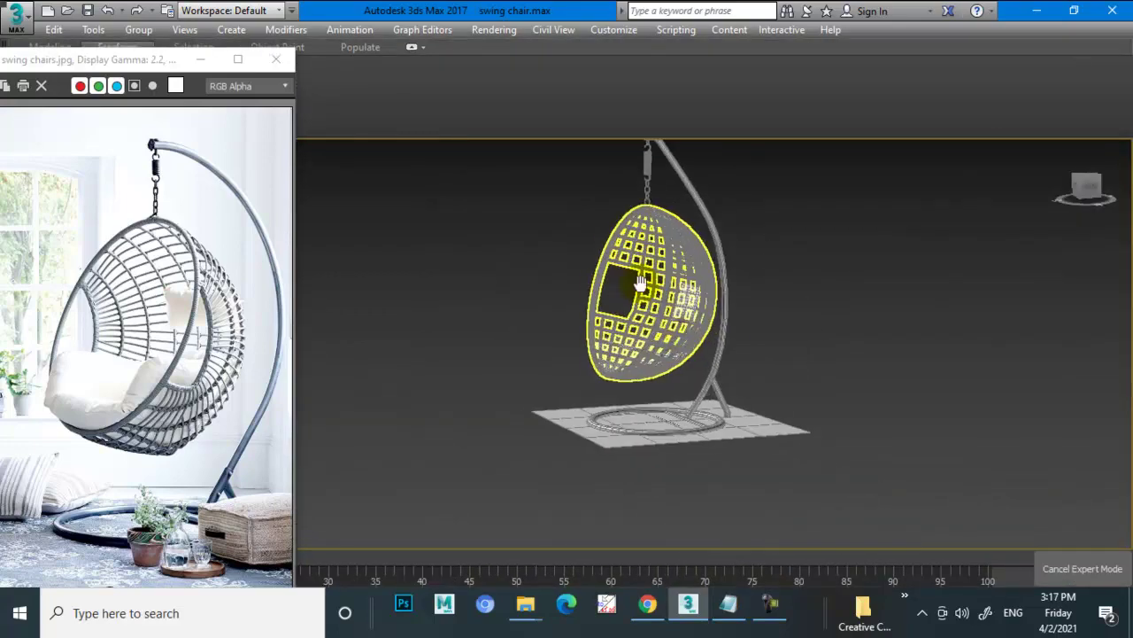
{"action": "scroll", "coordinate": [695, 337], "scroll_direction": "up", "scroll_amount": 2}
{"action": "middle_click_drag", "start_coordinate": [695, 337], "coordinate": [700, 350], "text": "alt"}
{"action": "left_click", "coordinate": [202, 60]}
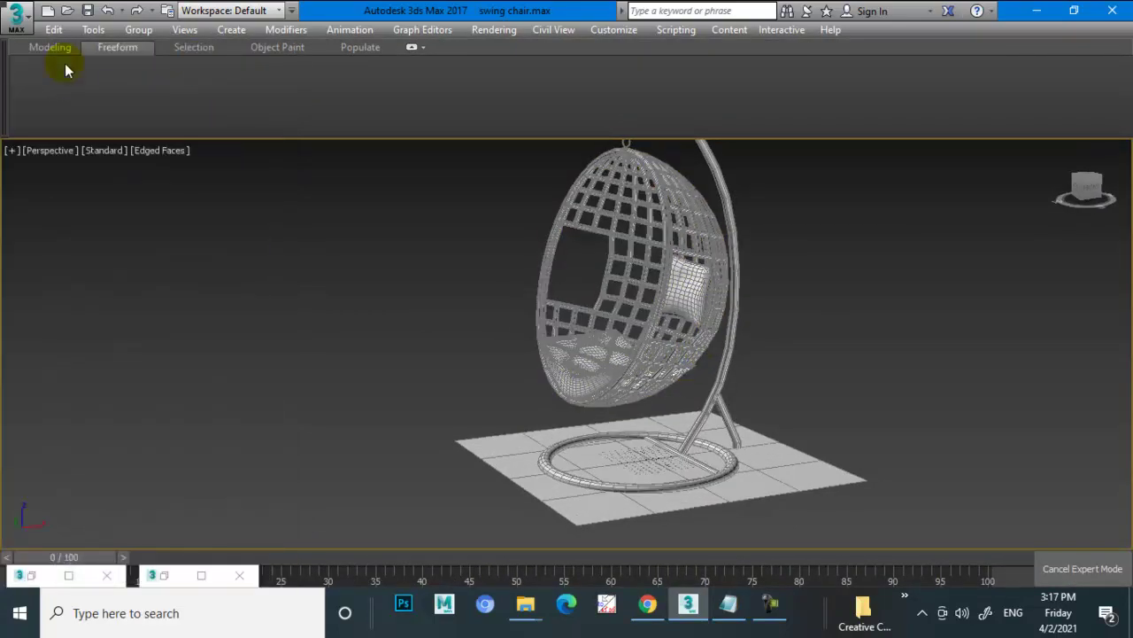
Toggle the polygon modeling ribbon open and closed and pan the chair into view.
{"action": "left_click", "coordinate": [51, 48]}
{"action": "left_click", "coordinate": [51, 49]}
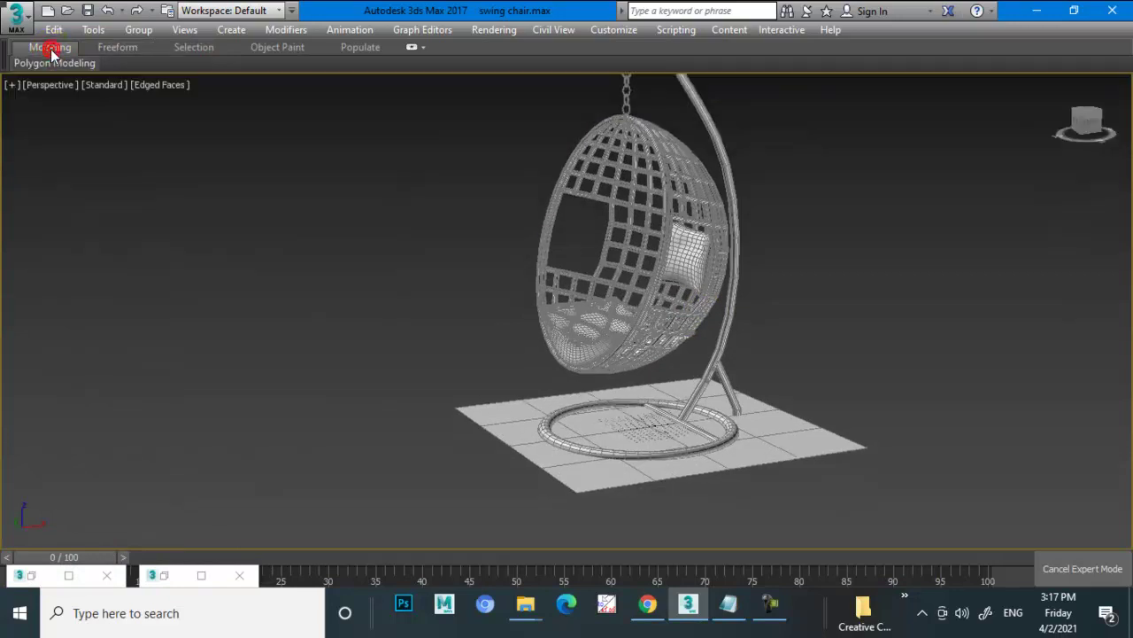
{"action": "left_click", "coordinate": [67, 49]}
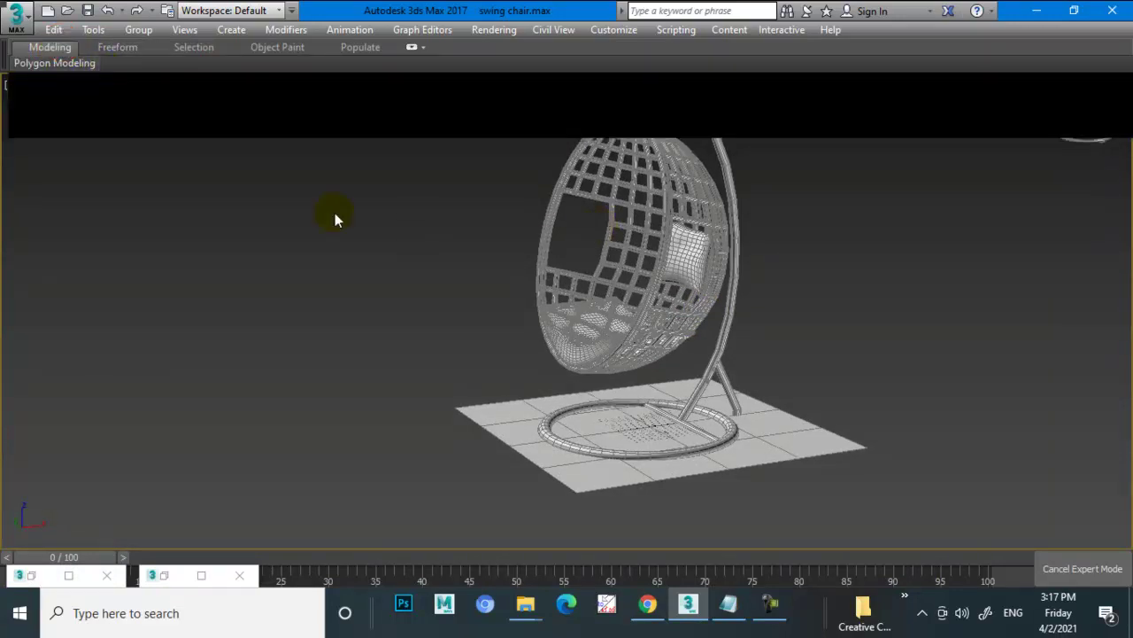
{"action": "middle_click_drag", "start_coordinate": [335, 212], "coordinate": [258, 281]}
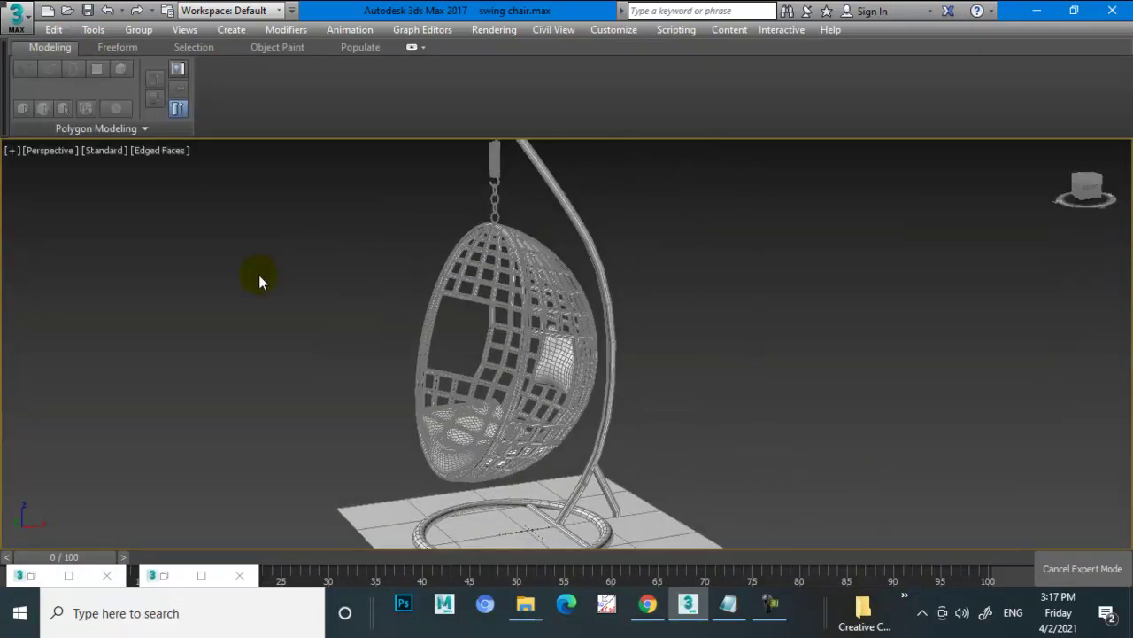
{"action": "left_click", "coordinate": [50, 49]}
{"action": "scroll", "coordinate": [637, 250], "scroll_direction": "down", "scroll_amount": 5}
Convert the whole chair model to an Editable Poly, then deselect it.
{"action": "left_click", "coordinate": [563, 270]}
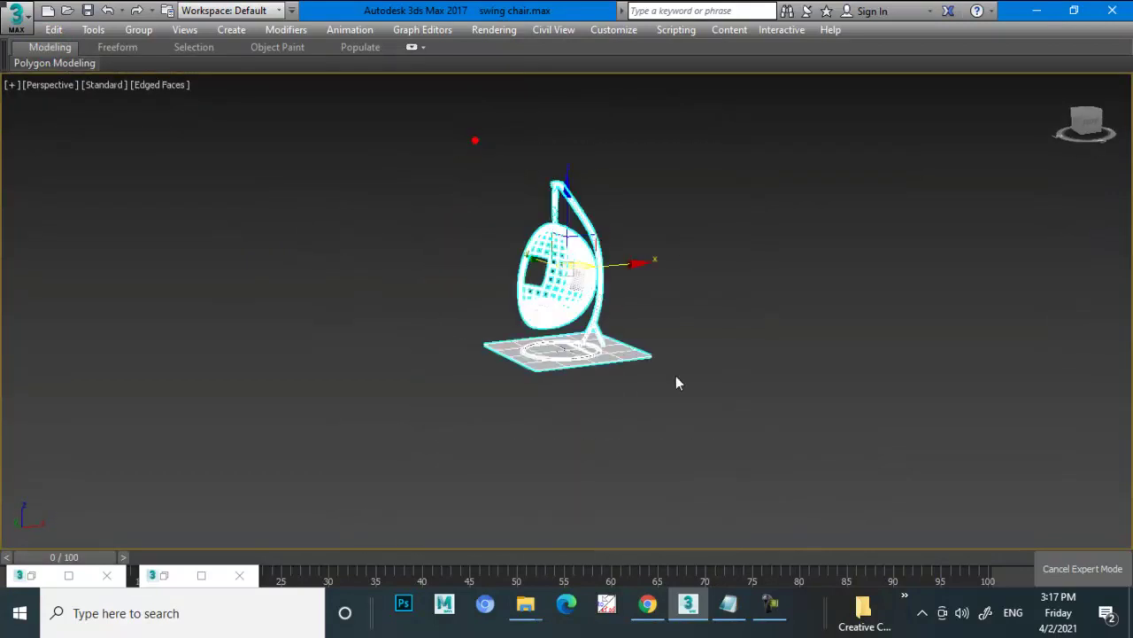
{"action": "right_click", "coordinate": [581, 273]}
{"action": "left_click", "coordinate": [813, 470]}
{"action": "left_click", "coordinate": [832, 336]}
Turn off Edged Faces with F4, orbit the smoothly shaded chair, and briefly view the closing notes.
{"action": "scroll", "coordinate": [606, 301], "scroll_direction": "up", "scroll_amount": 4}
{"action": "key", "text": "F4"}
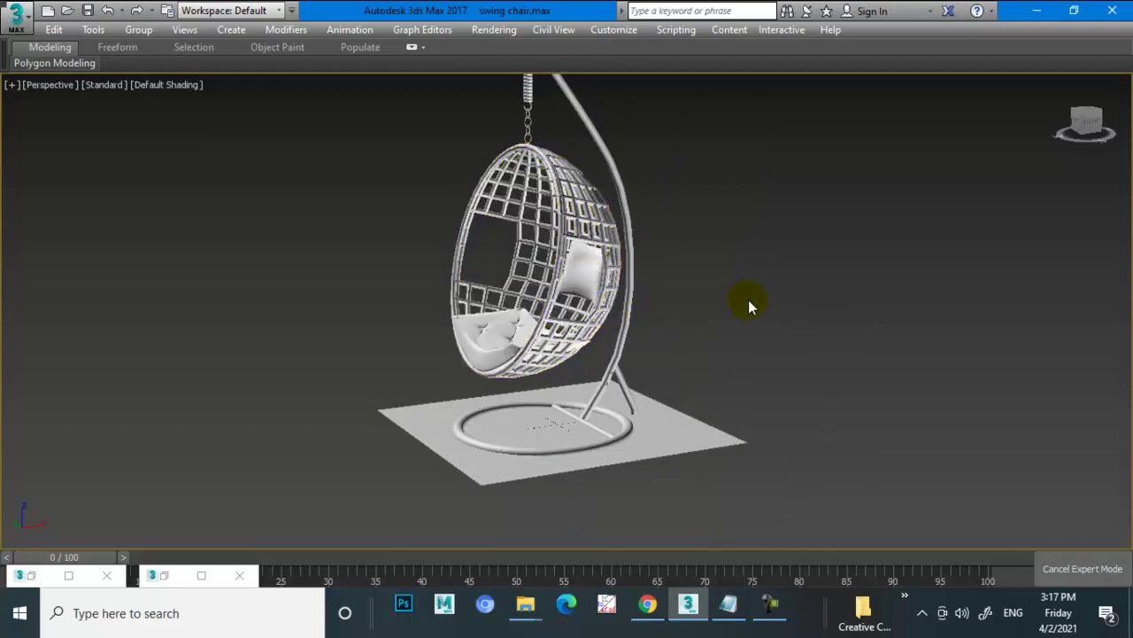
{"action": "mouse_move", "coordinate": [749, 300]}
{"action": "middle_mouse_down", "text": "alt"}
{"action": "mouse_move", "coordinate": [685, 317]}
{"action": "mouse_move", "coordinate": [658, 356]}
{"action": "mouse_move", "coordinate": [678, 366]}
{"action": "mouse_move", "coordinate": [857, 369]}
{"action": "mouse_move", "coordinate": [749, 363]}
{"action": "mouse_move", "coordinate": [612, 380]}
{"action": "mouse_move", "coordinate": [625, 377]}
{"action": "middle_mouse_up", "text": "alt"}
{"action": "scroll", "coordinate": [655, 363], "scroll_direction": "up", "scroll_amount": 2}
{"action": "scroll", "coordinate": [649, 367], "scroll_direction": "up", "scroll_amount": 2}
{"action": "scroll", "coordinate": [648, 368], "scroll_direction": "down", "scroll_amount": 3}
{"action": "scroll", "coordinate": [660, 360], "scroll_direction": "up", "scroll_amount": 2}
{"action": "scroll", "coordinate": [695, 376], "scroll_direction": "down", "scroll_amount": 3}
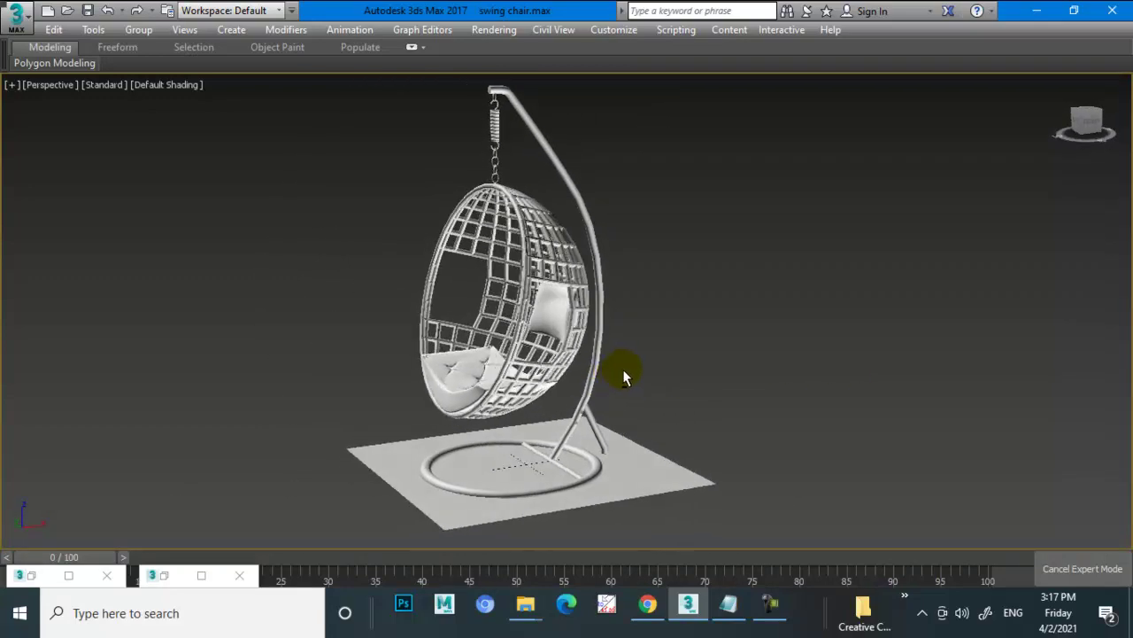
{"action": "left_click", "coordinate": [728, 604]}
{"action": "type", "text": "Thanks for Watching"}
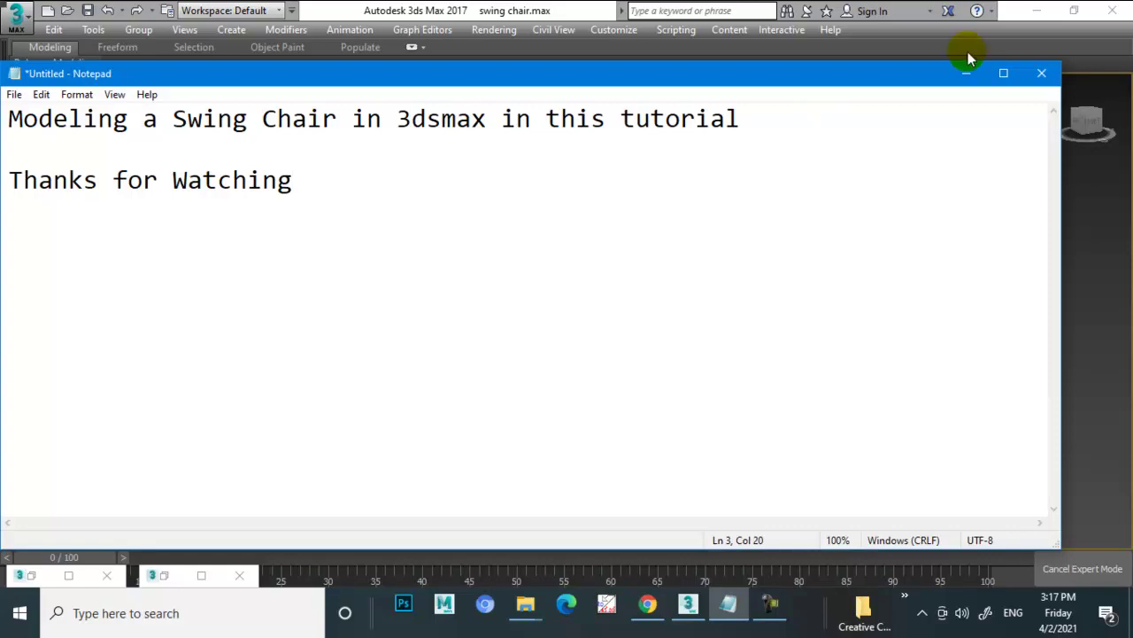
{"action": "left_click", "coordinate": [966, 72]}
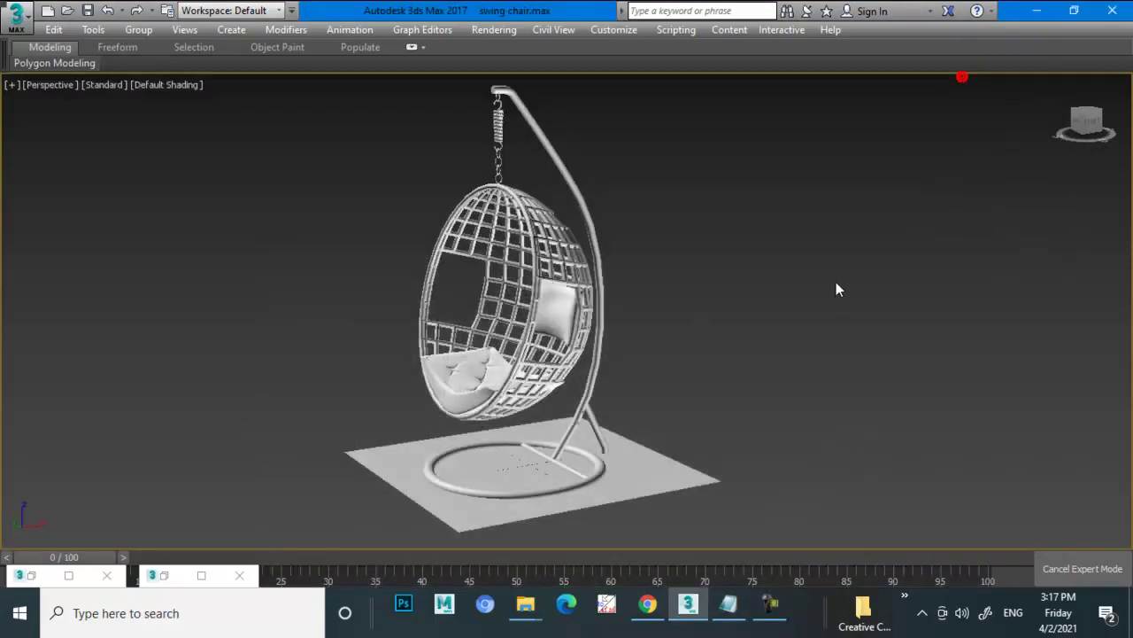